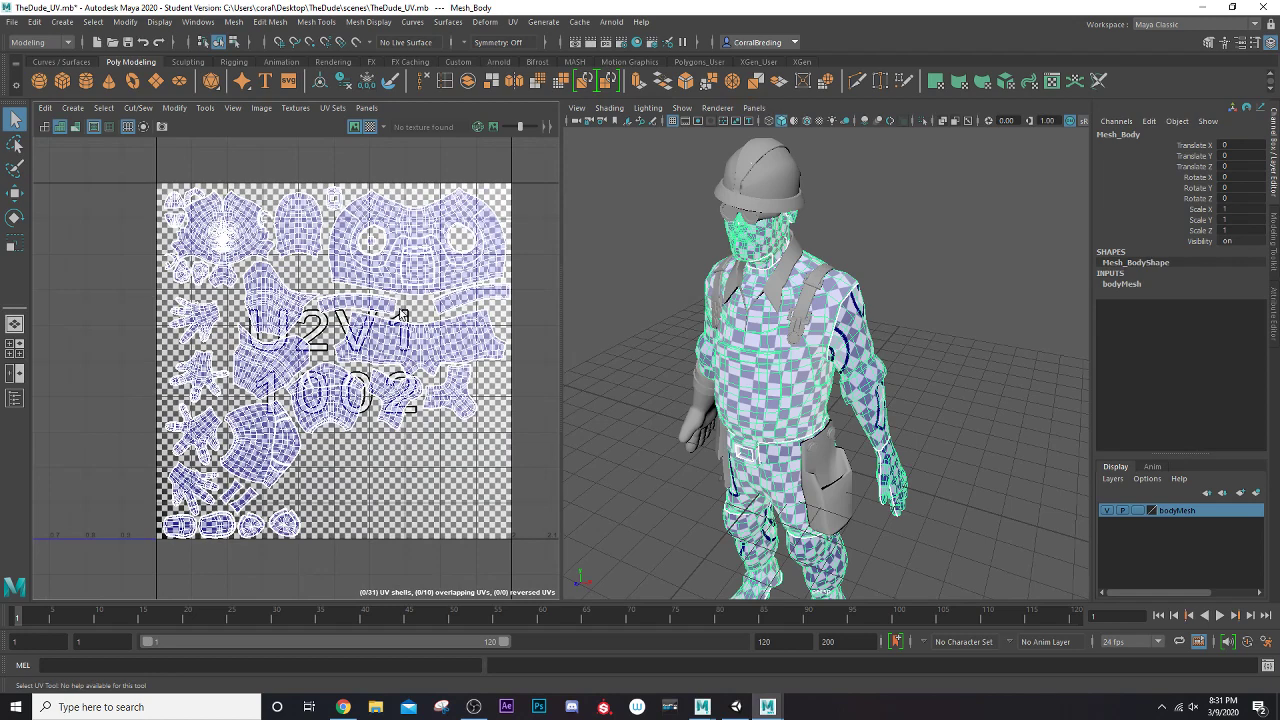
Select the helmet mesh and turn off the checker map display
left_click_drag(806, 310, 815, 410, "alt")
scroll(757, 353, "up", 2)
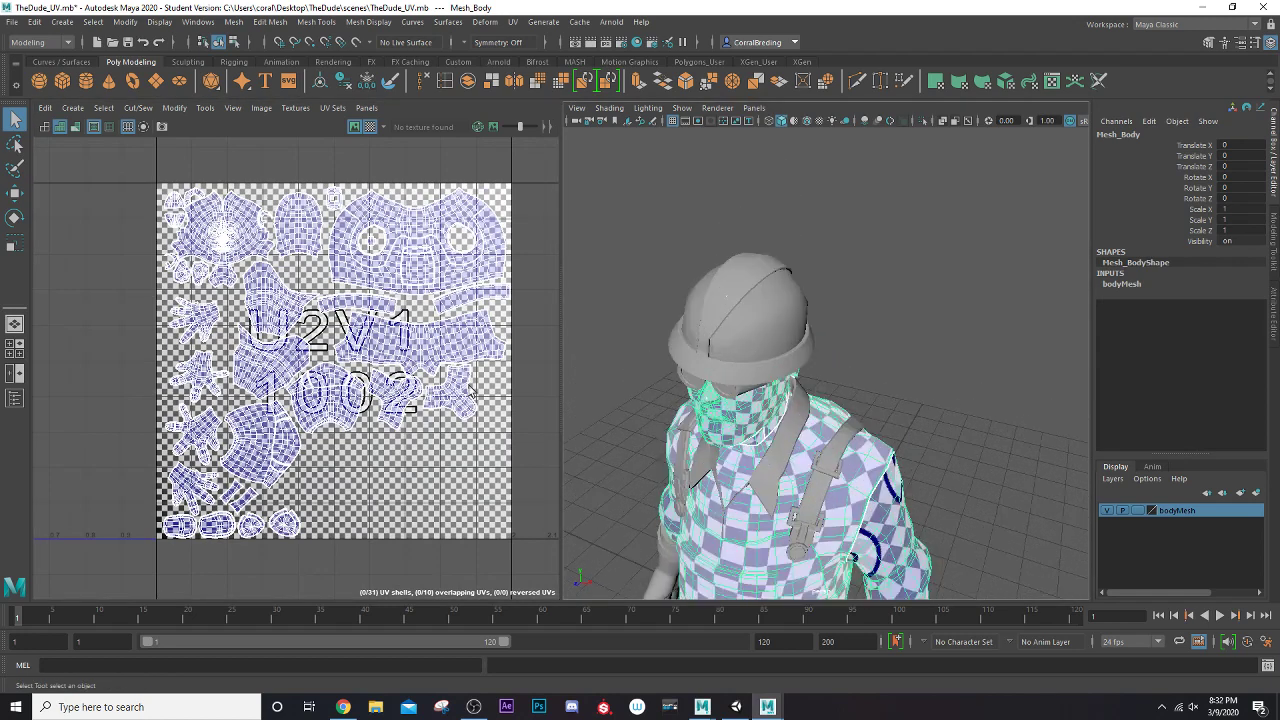
mouse_move(774, 429)
left_mouse_down("alt")
mouse_move(876, 408)
mouse_move(780, 419)
left_mouse_up("alt")
left_click(745, 245)
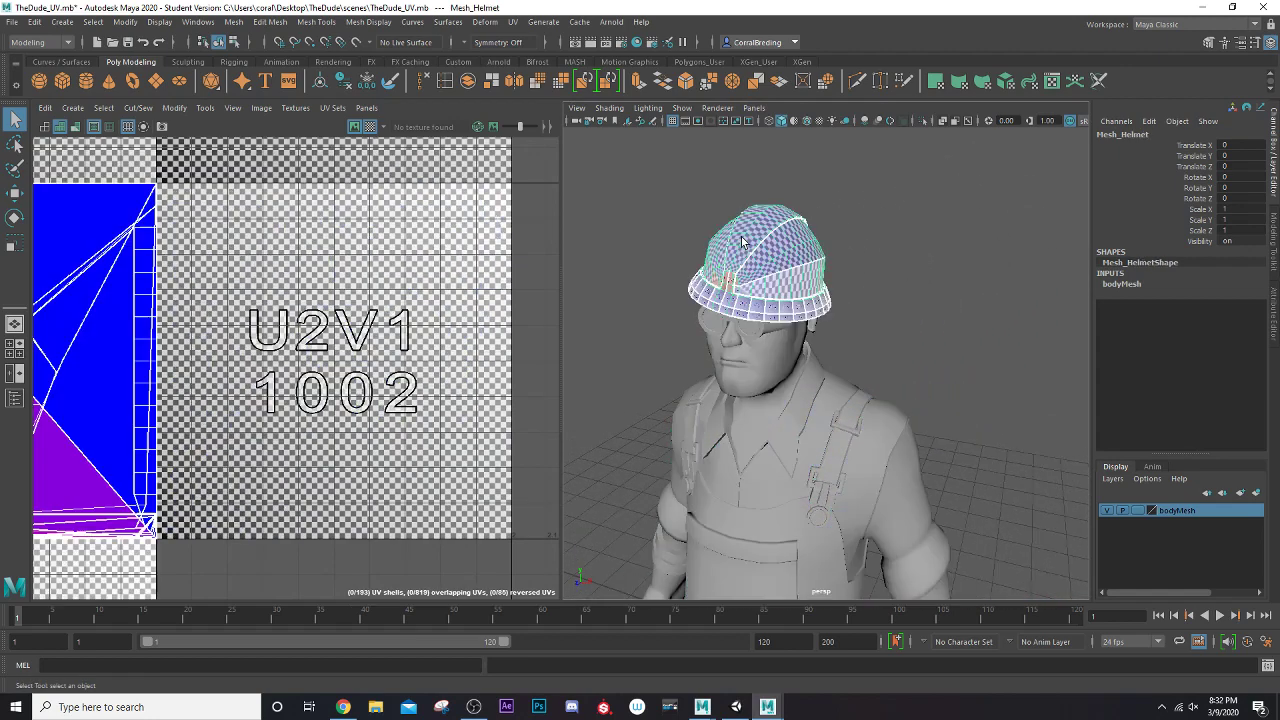
middle_click_drag(740, 303, 818, 358, "alt")
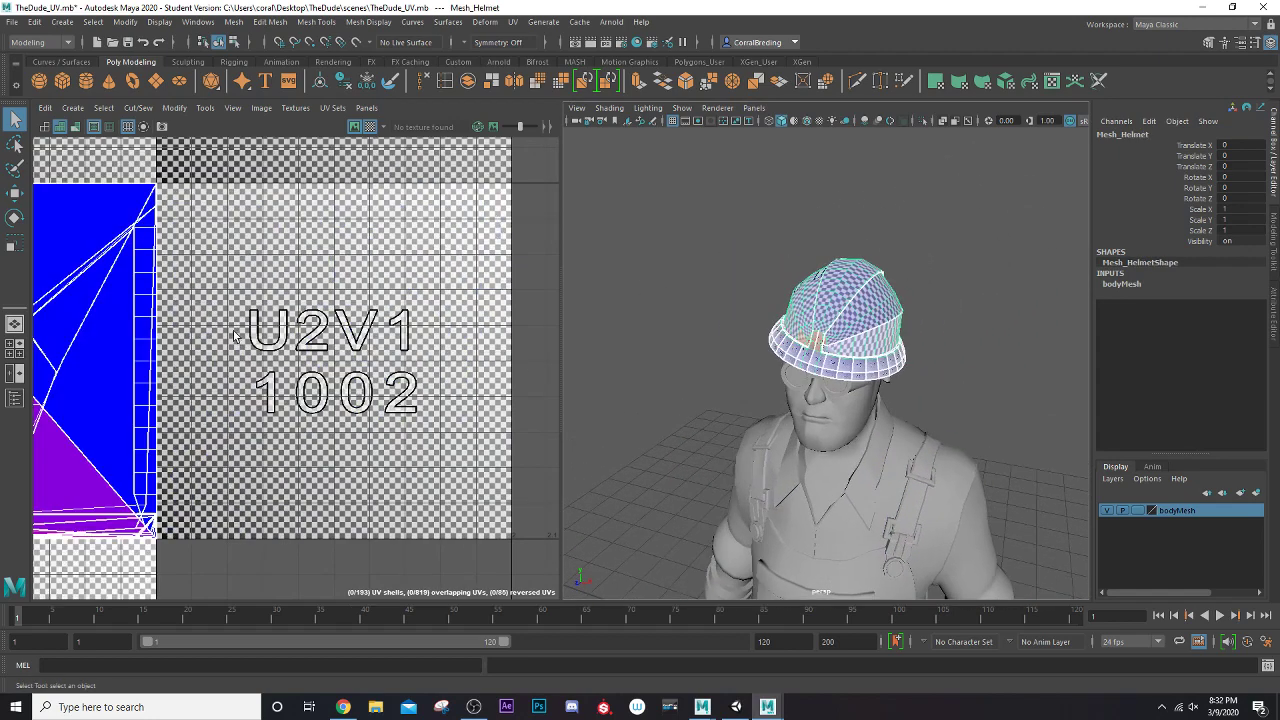
left_click(369, 126)
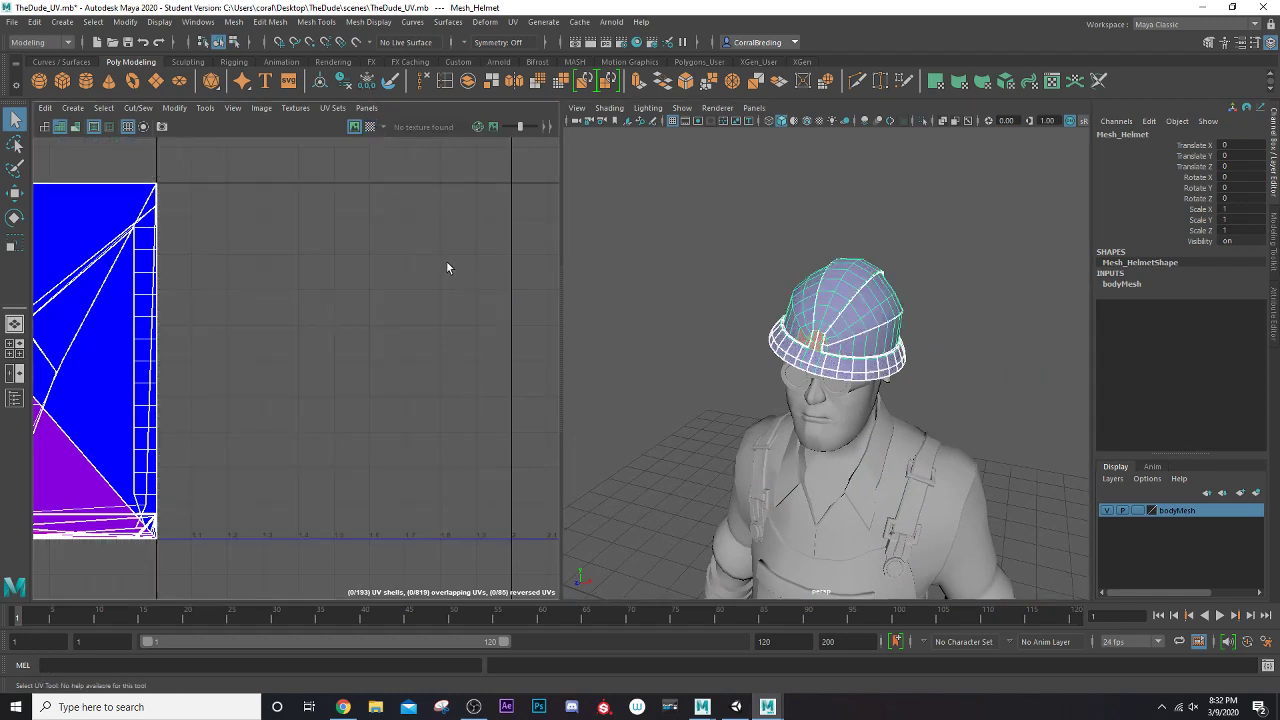
Apply an automatic UV projection to the helmet
scroll(668, 396, "down", 6)
middle_click_drag(702, 353, 790, 338, "alt")
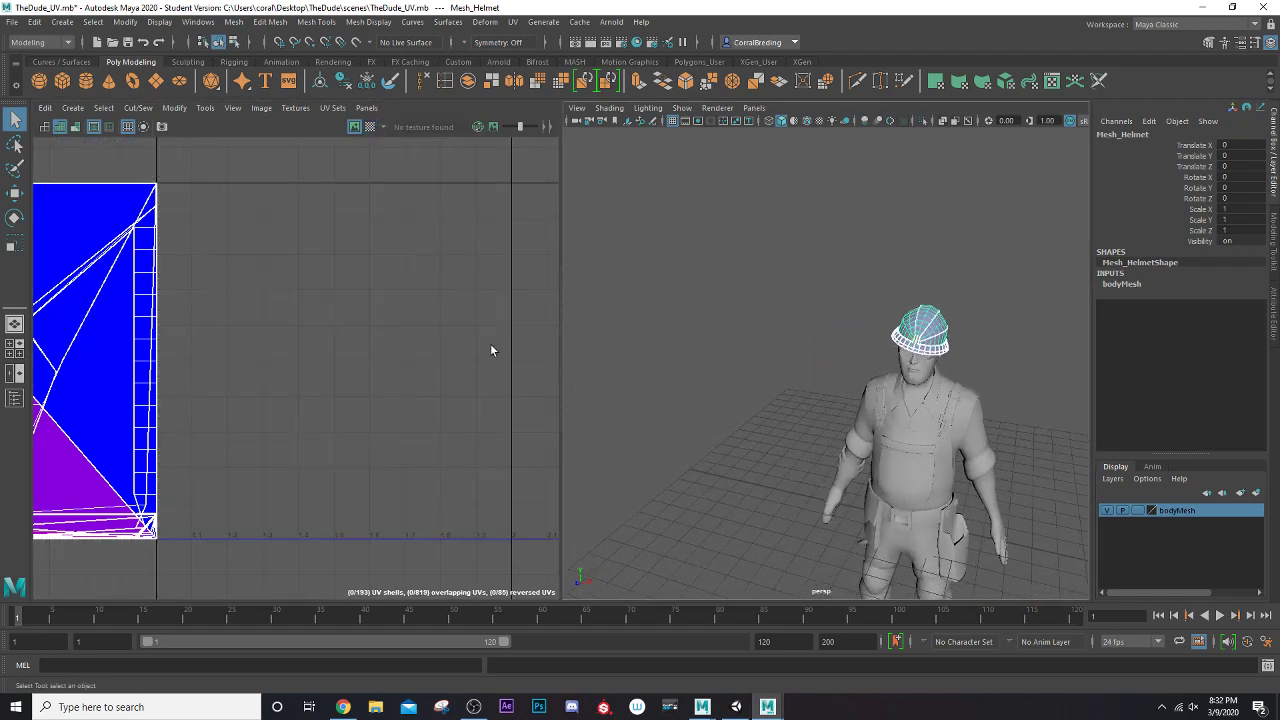
scroll(777, 337, "up", 2)
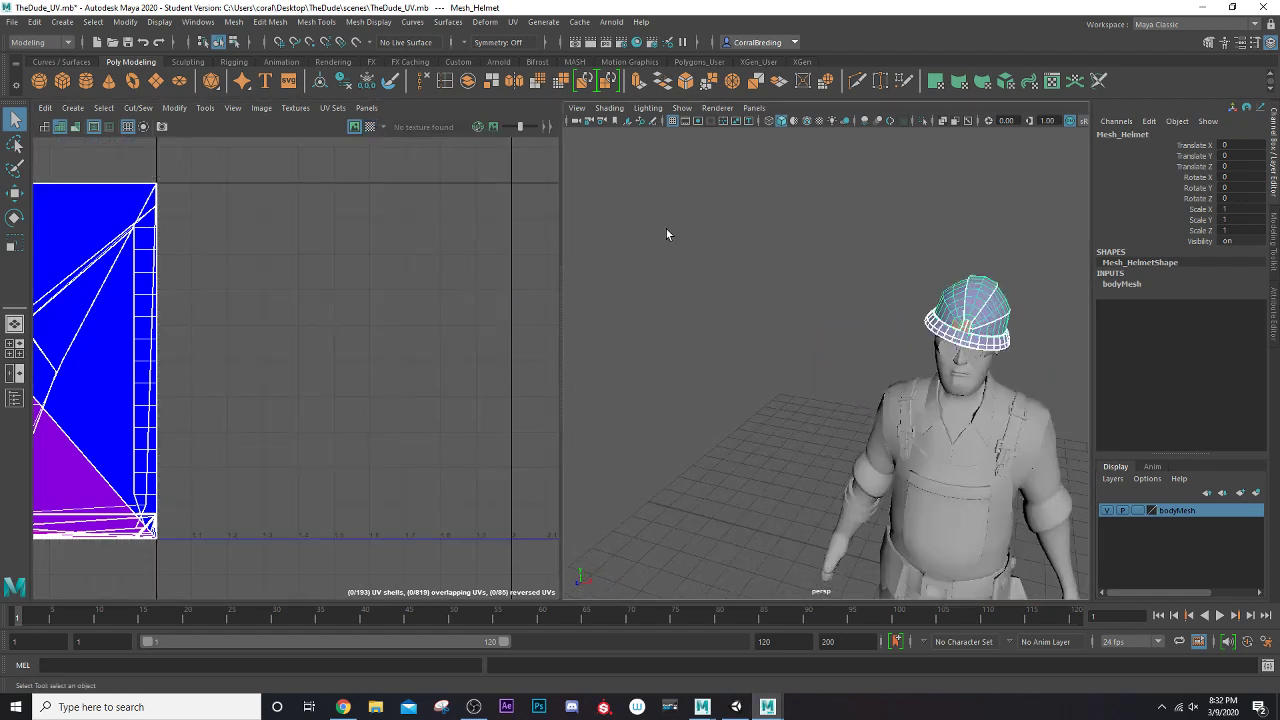
left_click(513, 21)
left_click(545, 96)
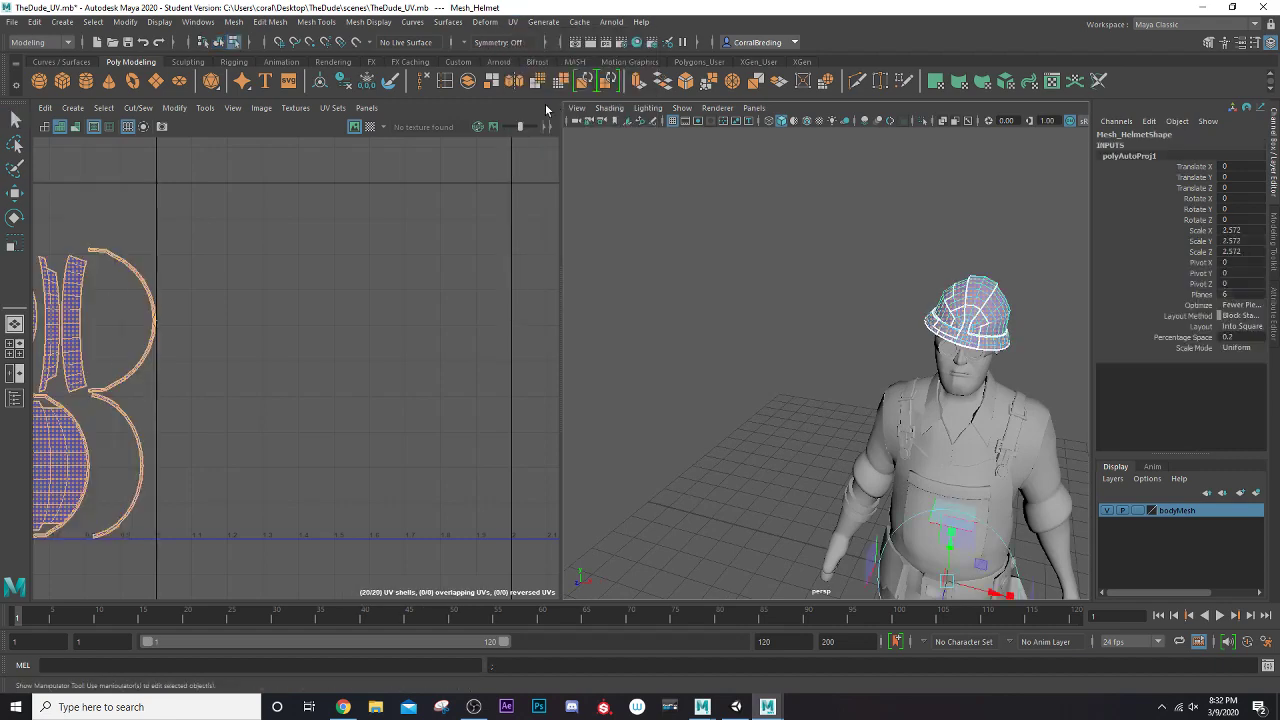
Frame the helmet's new UV shells and its mesh, and switch the helmet to face selection
scroll(308, 281, "down", 3)
middle_click_drag(308, 281, 530, 250, "alt")
scroll(949, 380, "up", 3)
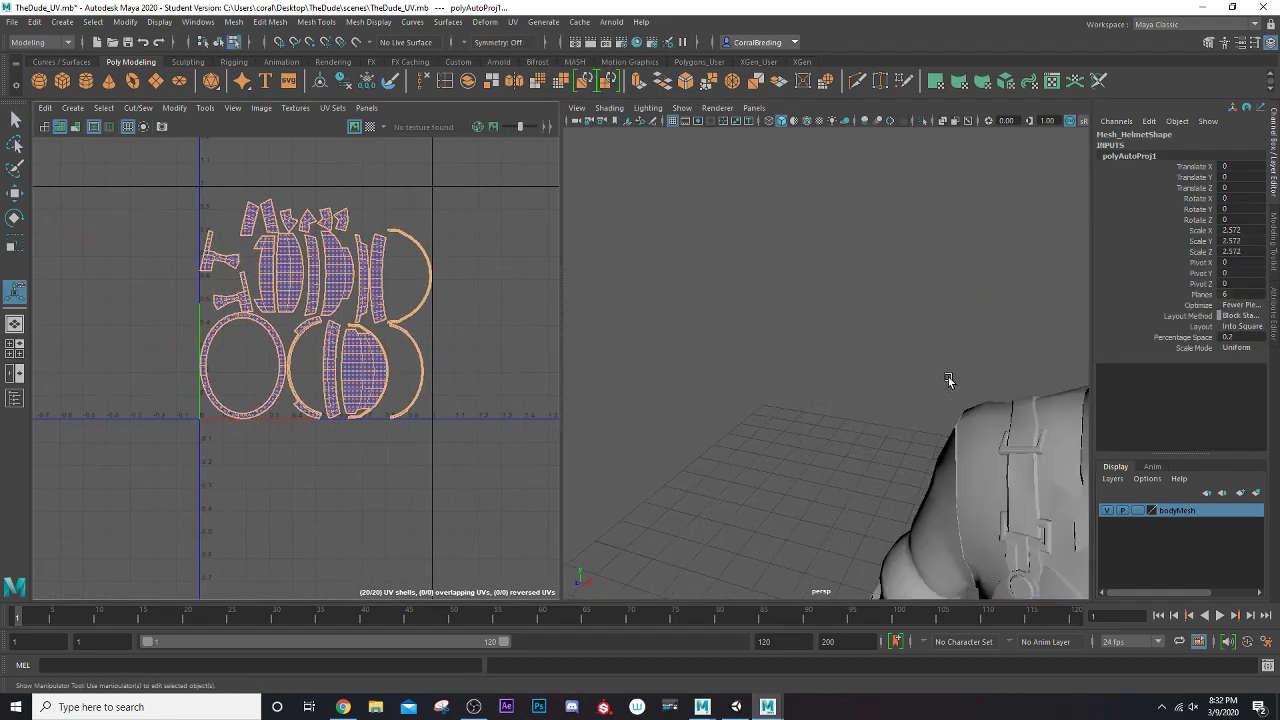
left_click_drag(933, 324, 727, 345, "alt")
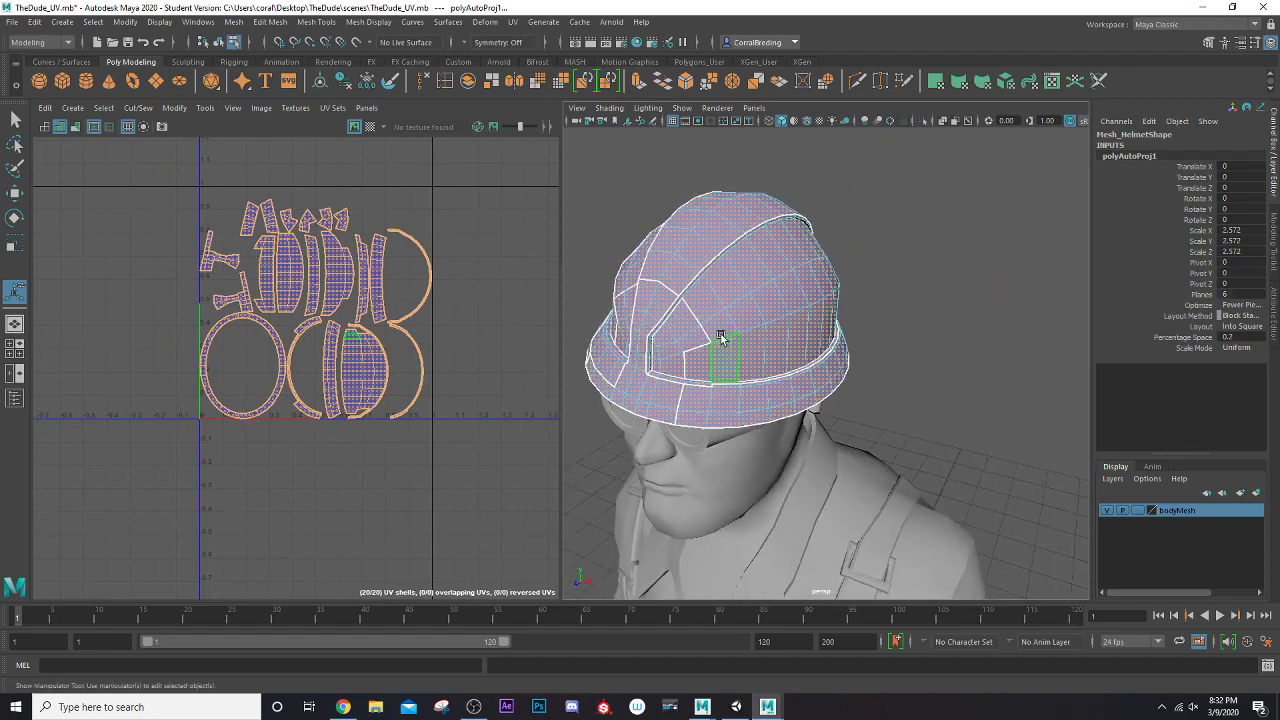
right_click(716, 330)
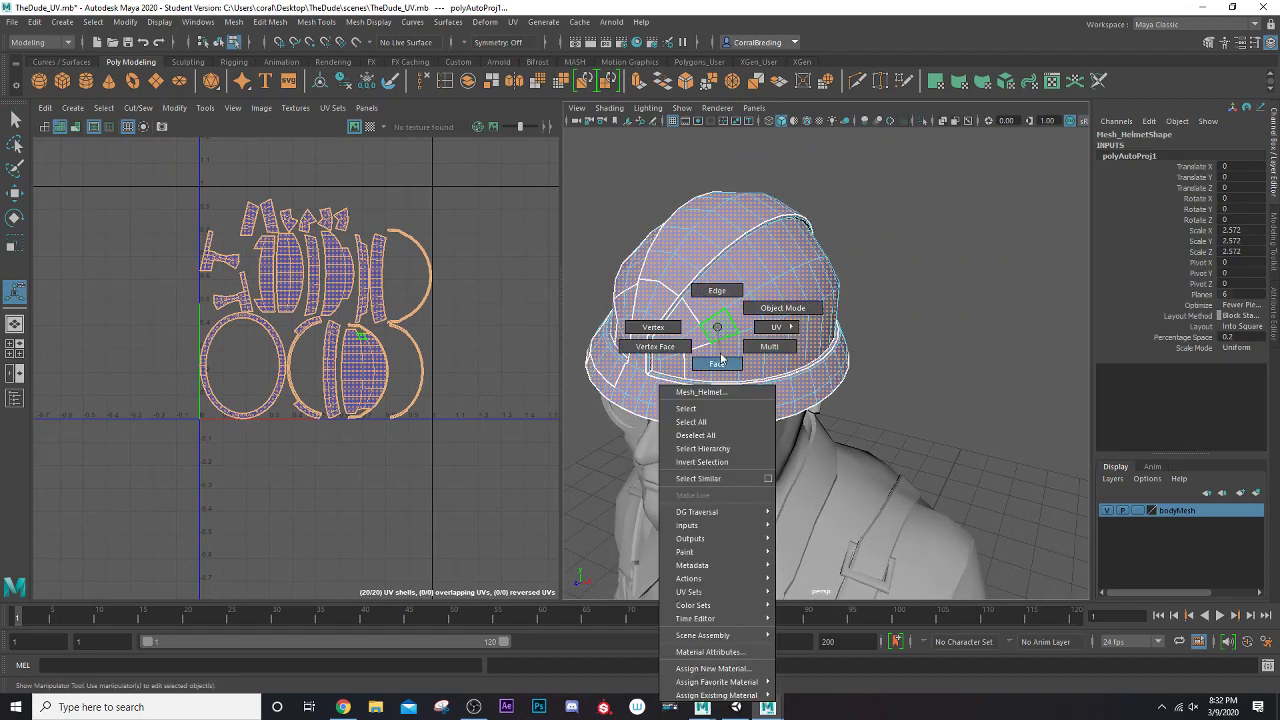
left_click(716, 363)
Try to select the loop of faces around the helmet dome just above the brim
left_click_drag(651, 305, 638, 298, "alt")
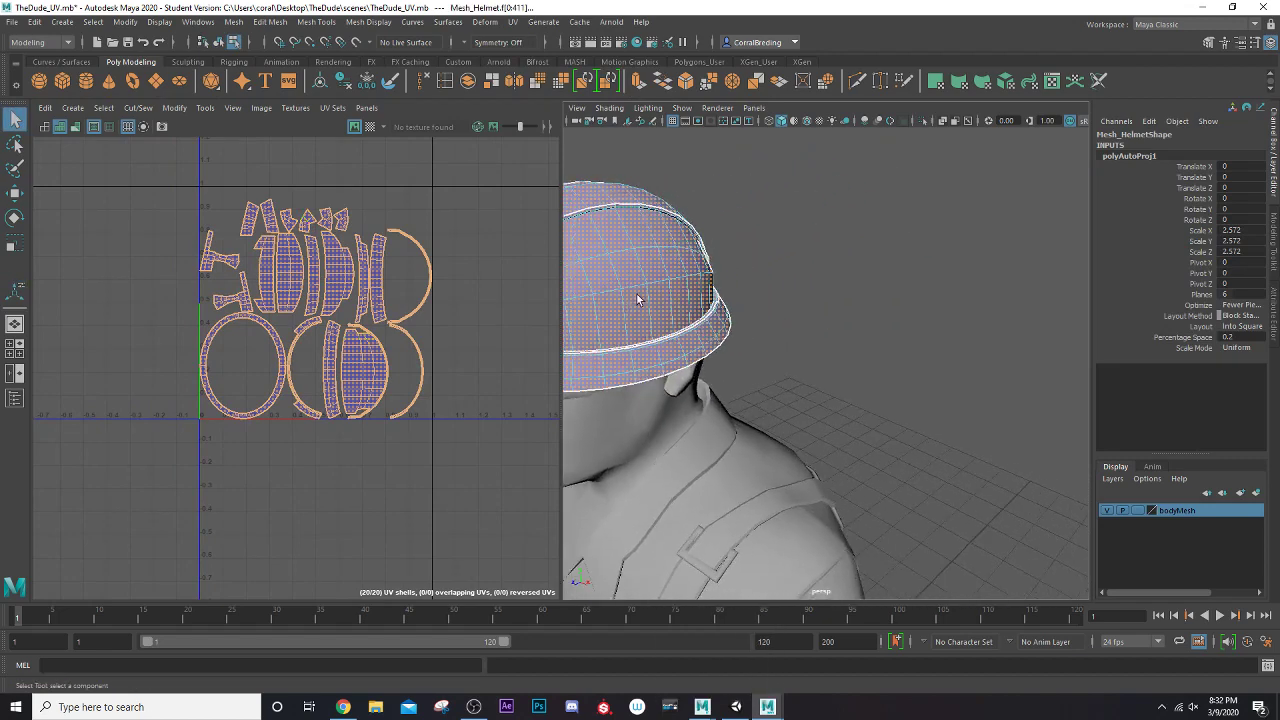
middle_click_drag(638, 298, 783, 307, "alt")
scroll(783, 307, "up", 5)
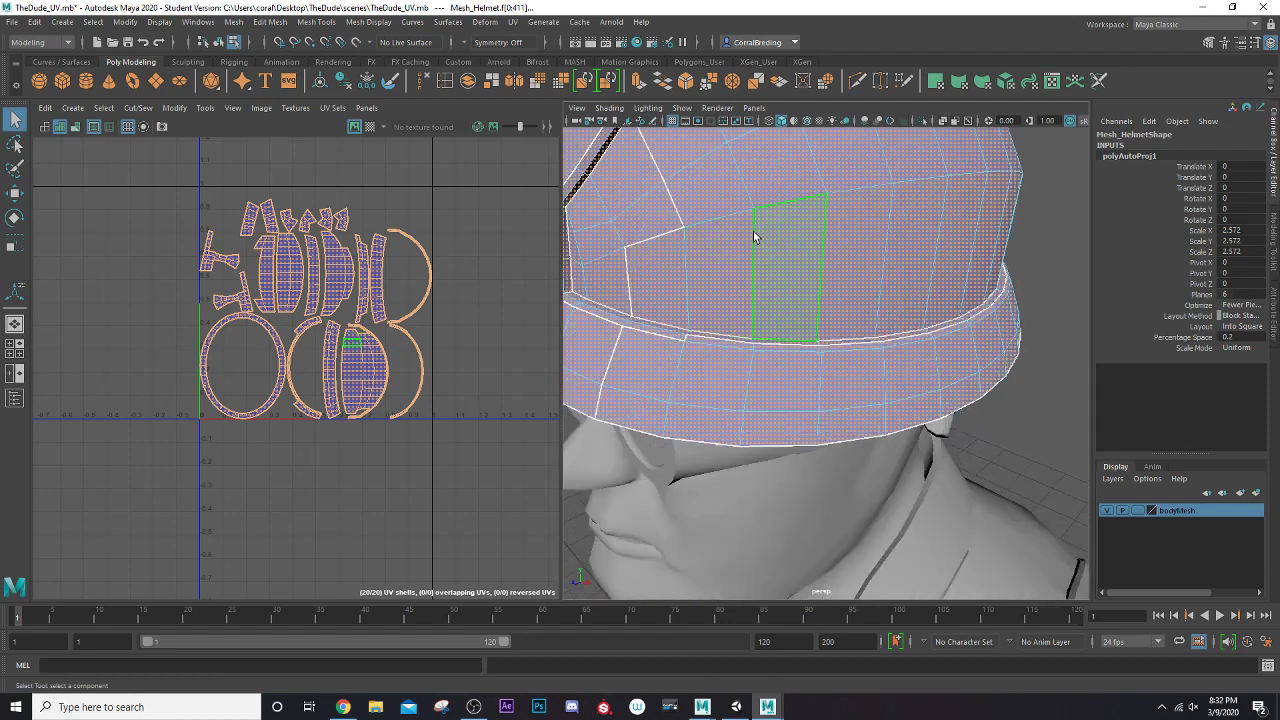
left_click(751, 236)
double_click(770, 261, "shift")
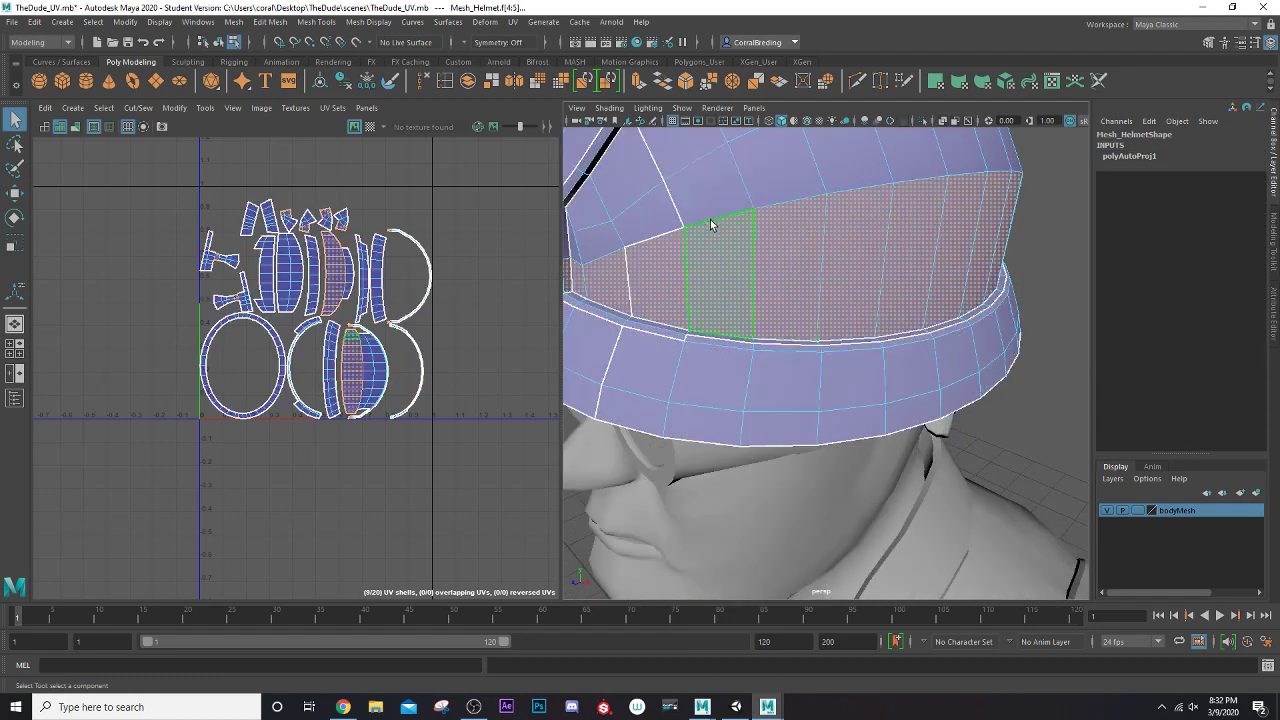
scroll(725, 240, "down", 5)
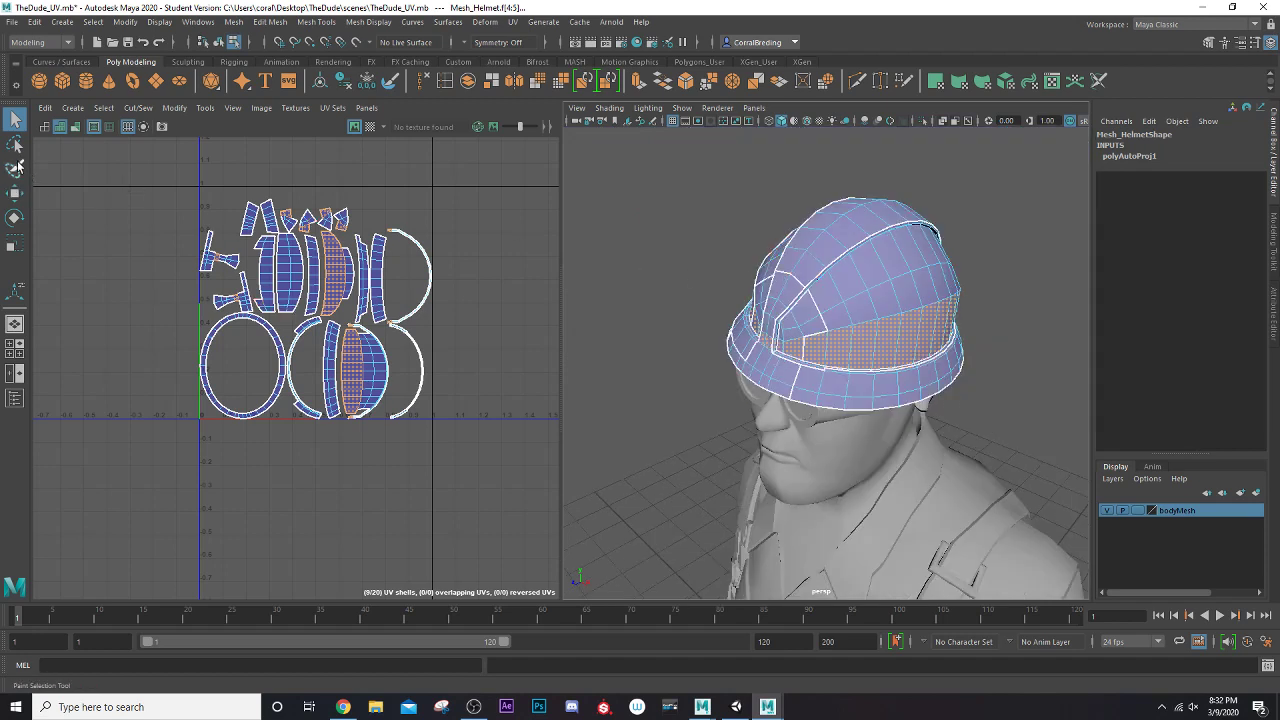
Shrink the Paint Selection brush and paint-select the lower faces on the side panel of the helmet dome
left_click(16, 168)
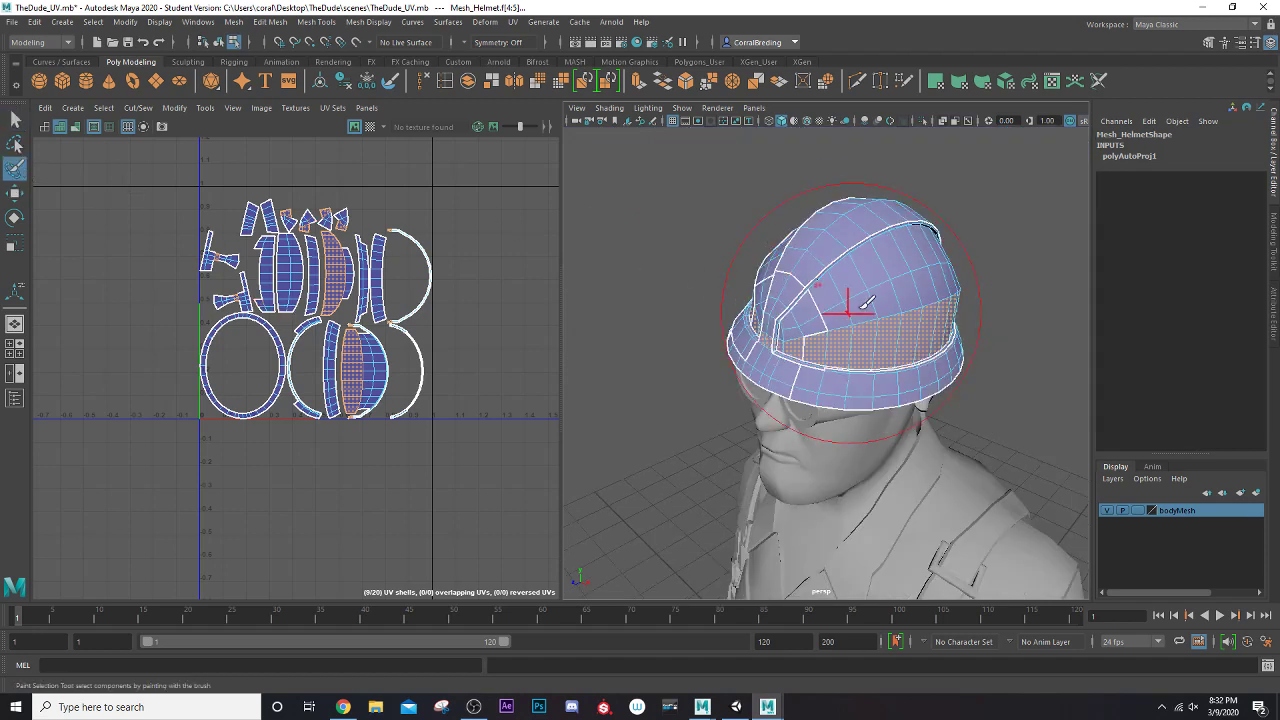
key("b")
left_click_drag(871, 304, 842, 304)
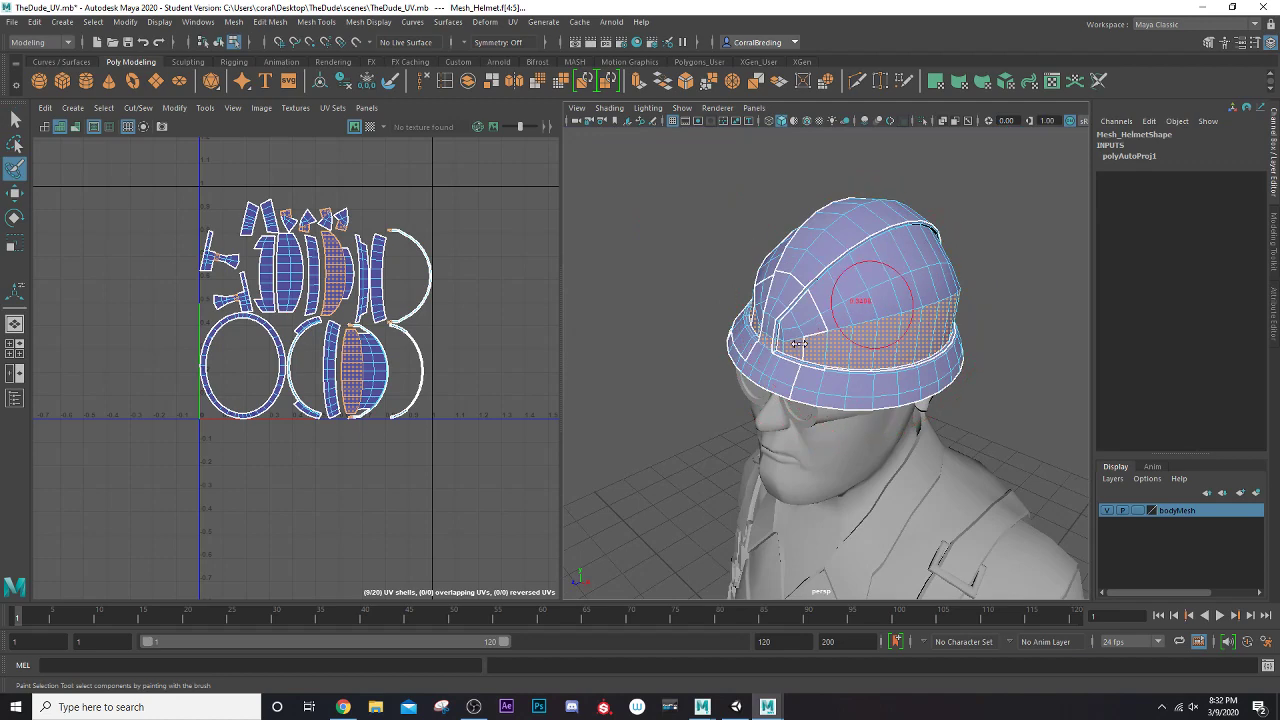
left_click(812, 319)
left_click_drag(810, 314, 806, 300, "alt")
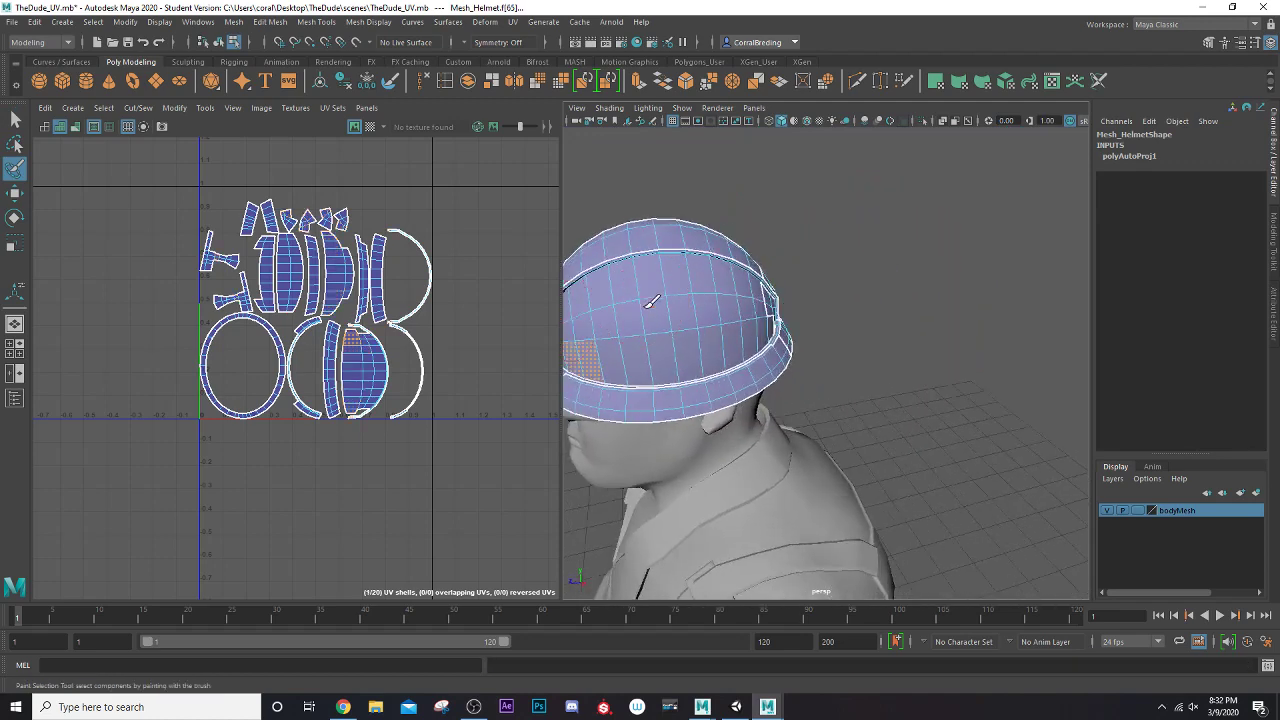
mouse_move(693, 306)
left_mouse_down()
mouse_move(646, 322)
mouse_move(760, 305)
left_mouse_up()
mouse_move(760, 305)
left_mouse_down()
mouse_move(802, 294)
mouse_move(799, 315)
mouse_move(915, 294)
mouse_move(854, 308)
mouse_move(843, 298)
left_mouse_up()
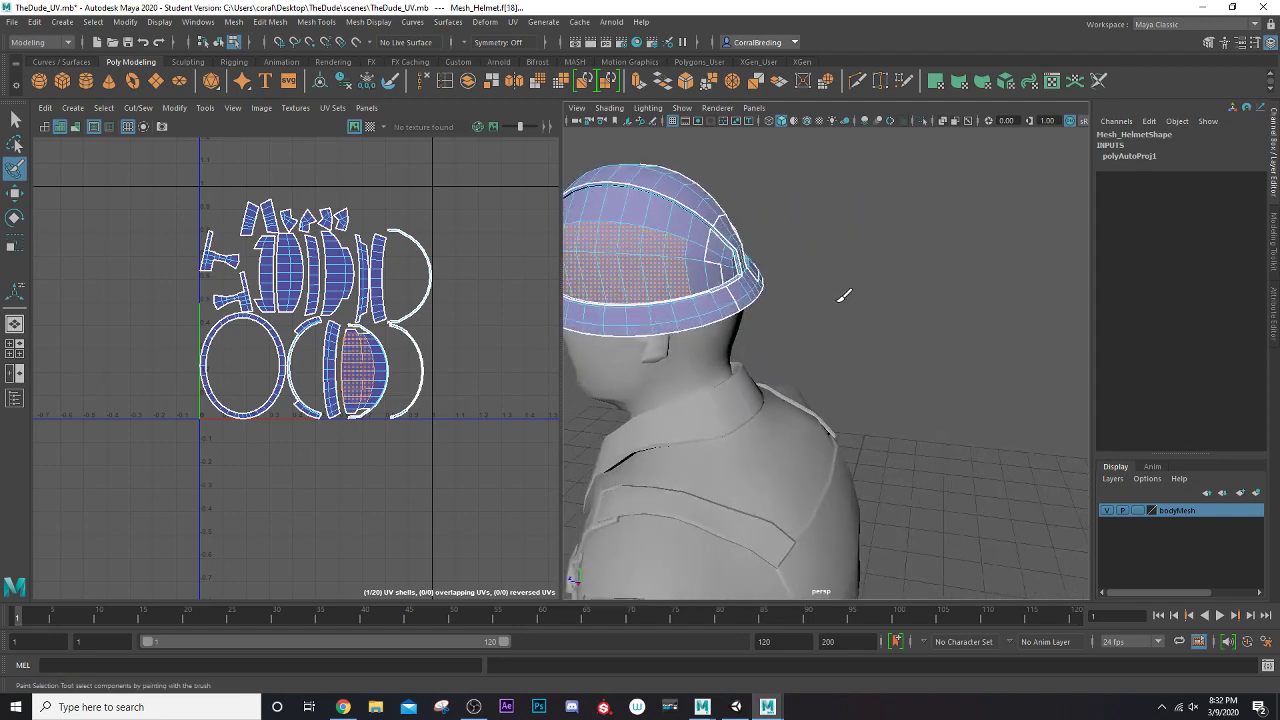
Extend the painted face selection into the rear corner of the side panel, undoing the stray stroke
middle_click_drag(742, 276, 935, 280, "alt")
scroll(930, 279, "down", 3)
scroll(915, 275, "up", 6)
mouse_move(834, 262)
left_mouse_down("alt")
mouse_move(684, 270)
mouse_move(772, 284)
left_mouse_up("alt")
key("ctrl+z")
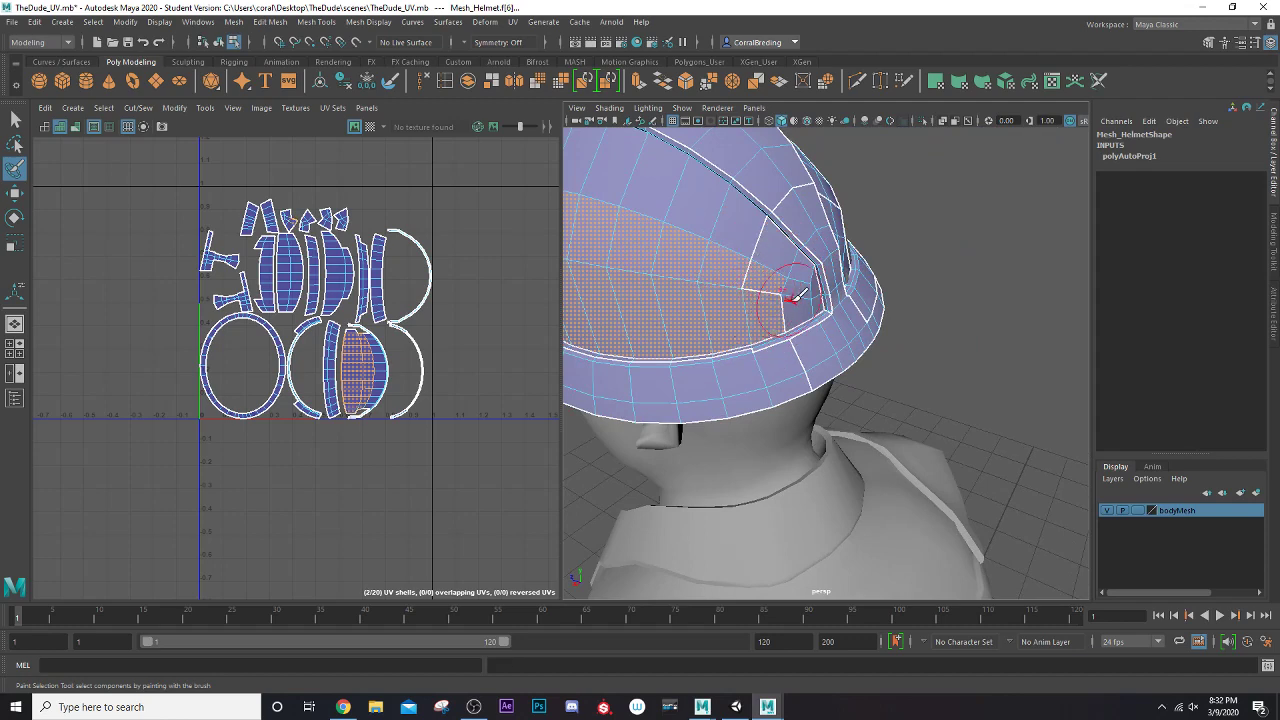
left_click_drag(808, 291, 813, 286, "alt")
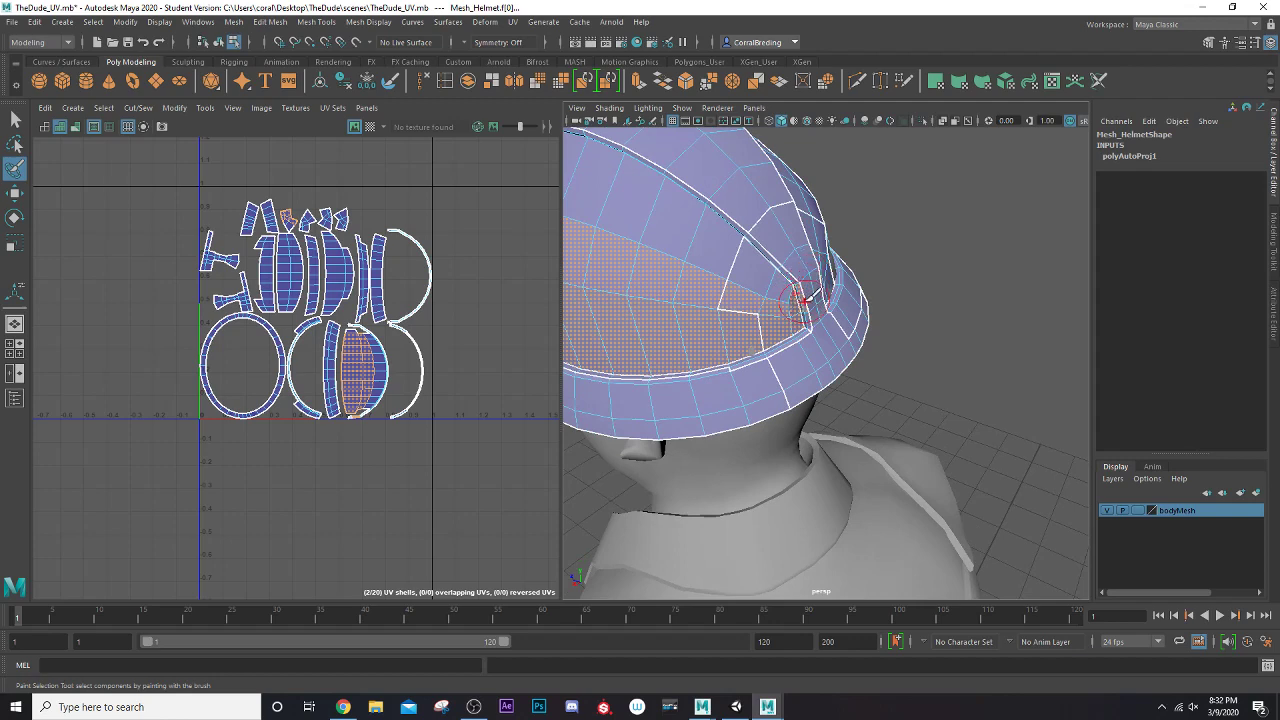
Turn on Object X symmetry and paint-select more faces at the rear of the helmet's side panel
scroll(813, 300, "down", 10)
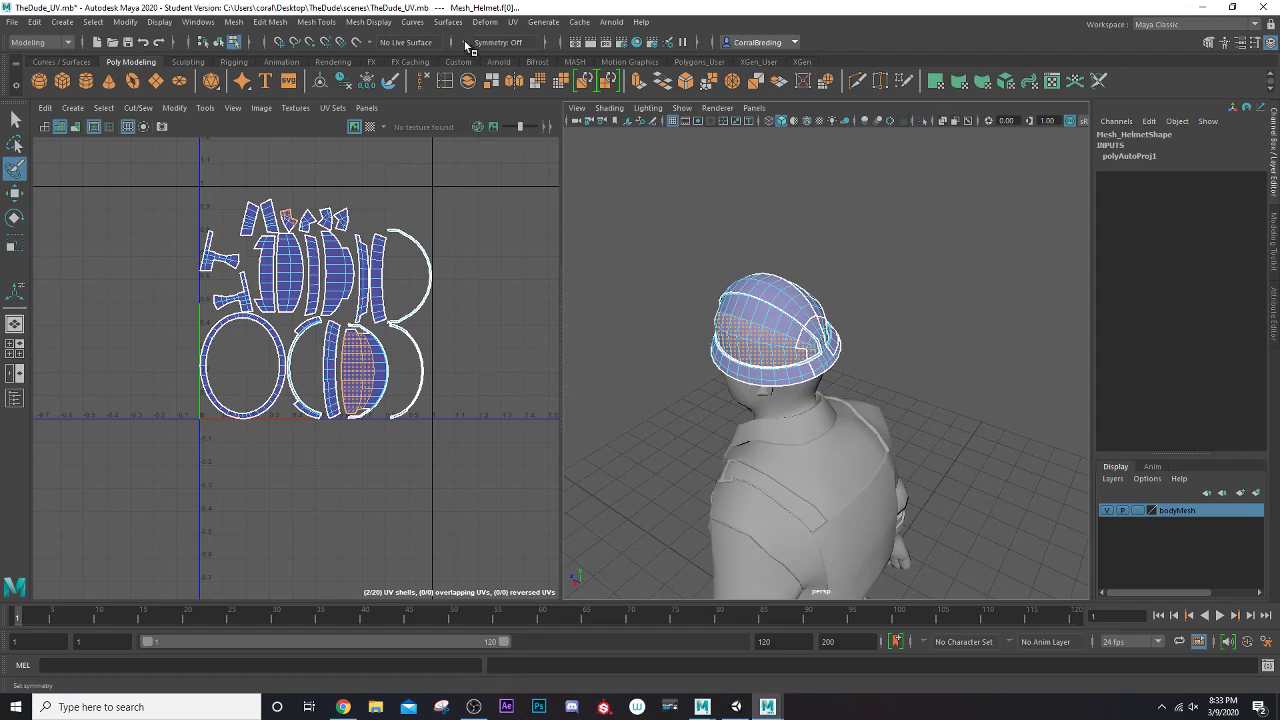
left_click(495, 42)
left_click(495, 62)
scroll(748, 232, "up", 10)
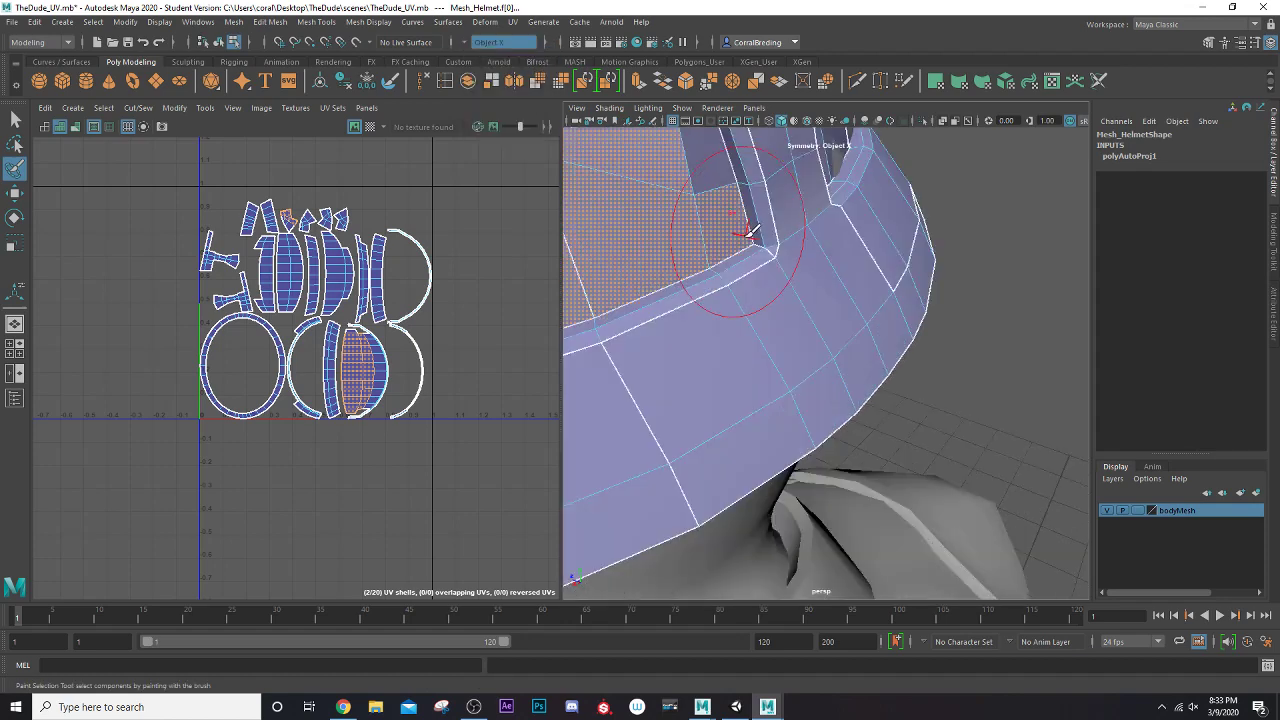
scroll(750, 238, "down", 5)
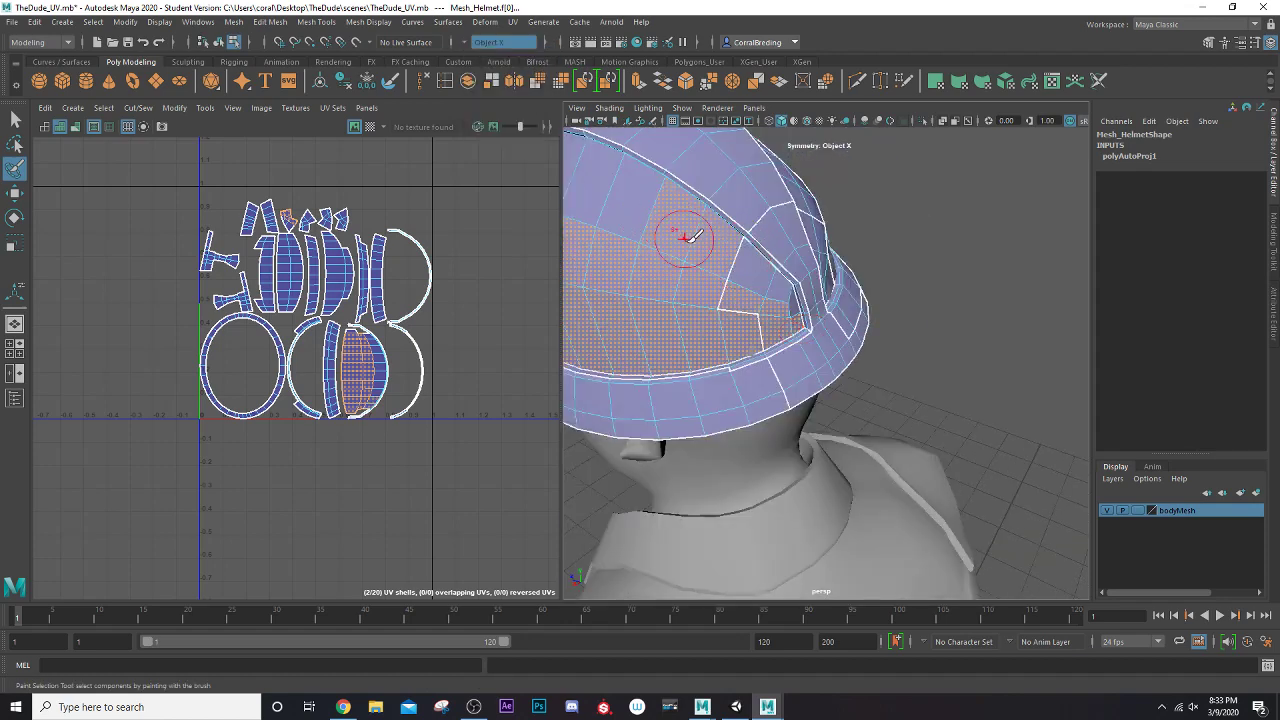
Add the faces at the front corner of the helmet's side panel to the painted selection
left_click_drag(745, 245, 930, 284, "alt")
scroll(767, 254, "down", 6)
middle_click_drag(930, 284, 781, 432, "alt")
scroll(795, 277, "up", 6)
scroll(795, 277, "up", 4)
left_click_drag(780, 428, 815, 375, "alt")
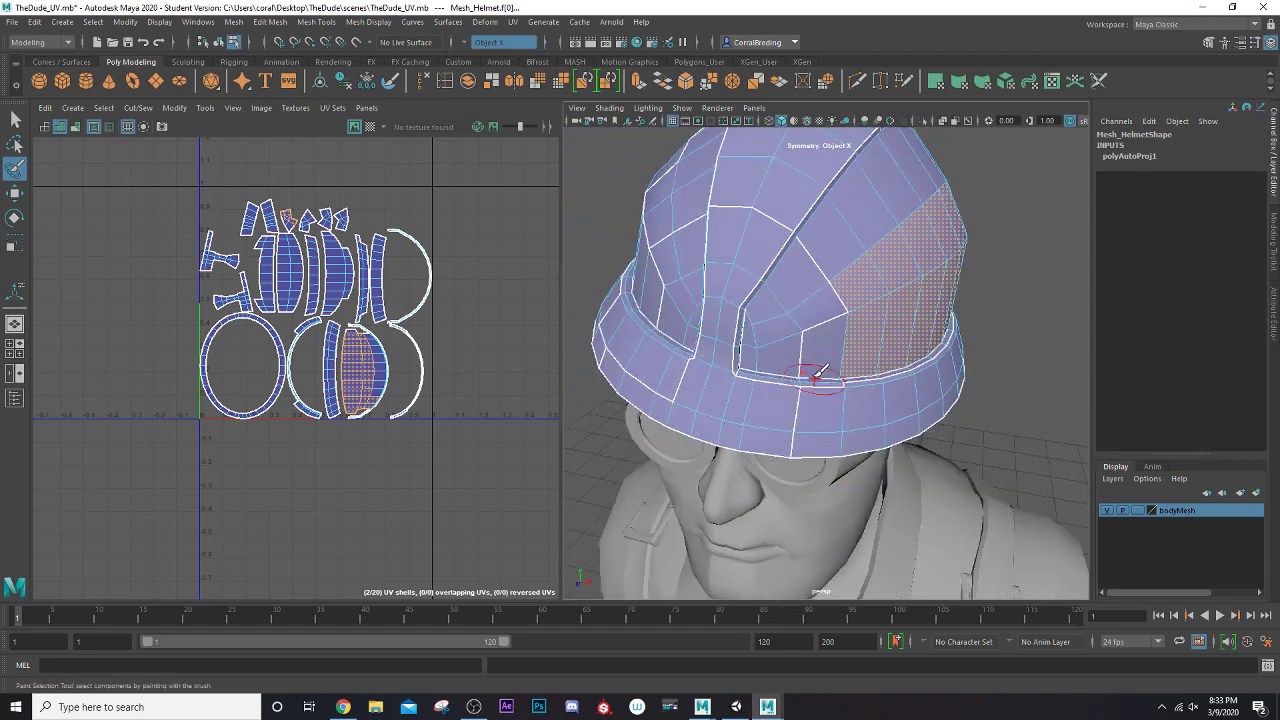
left_click_drag(752, 318, 800, 330)
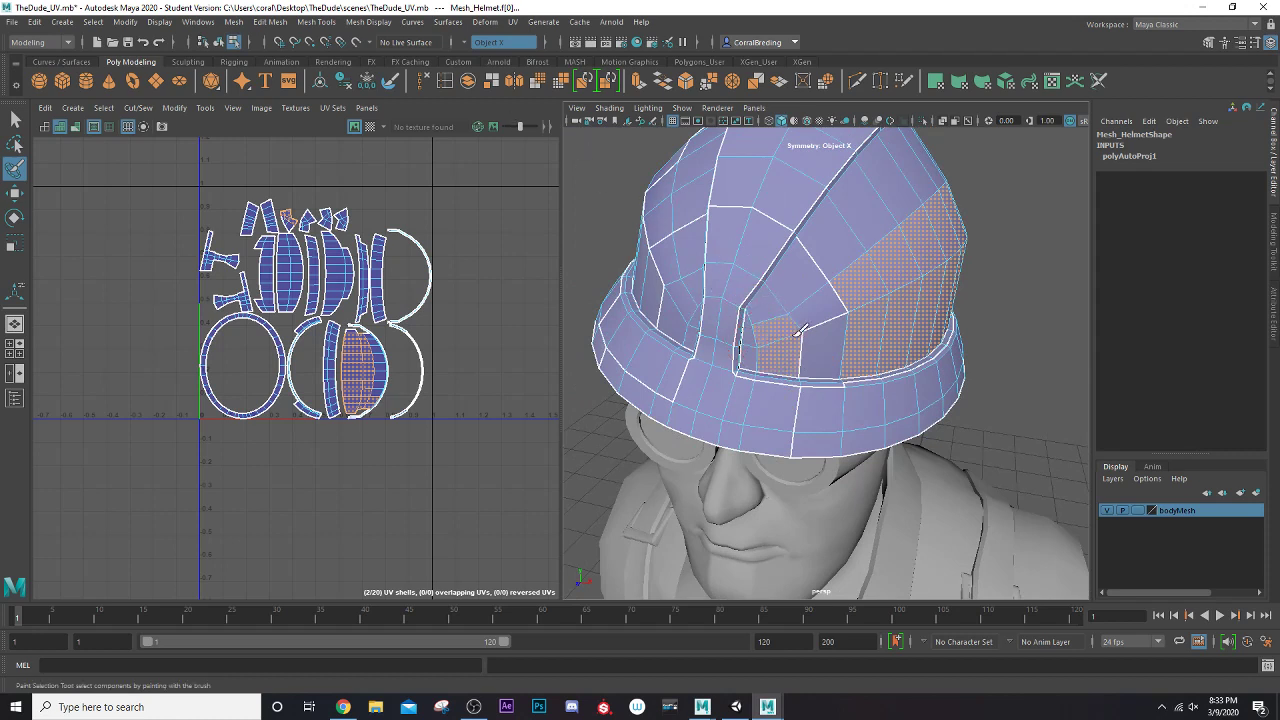
left_click(838, 290)
Turn symmetry off and paint-select the remaining faces of the helmet's side panel
left_click(470, 44)
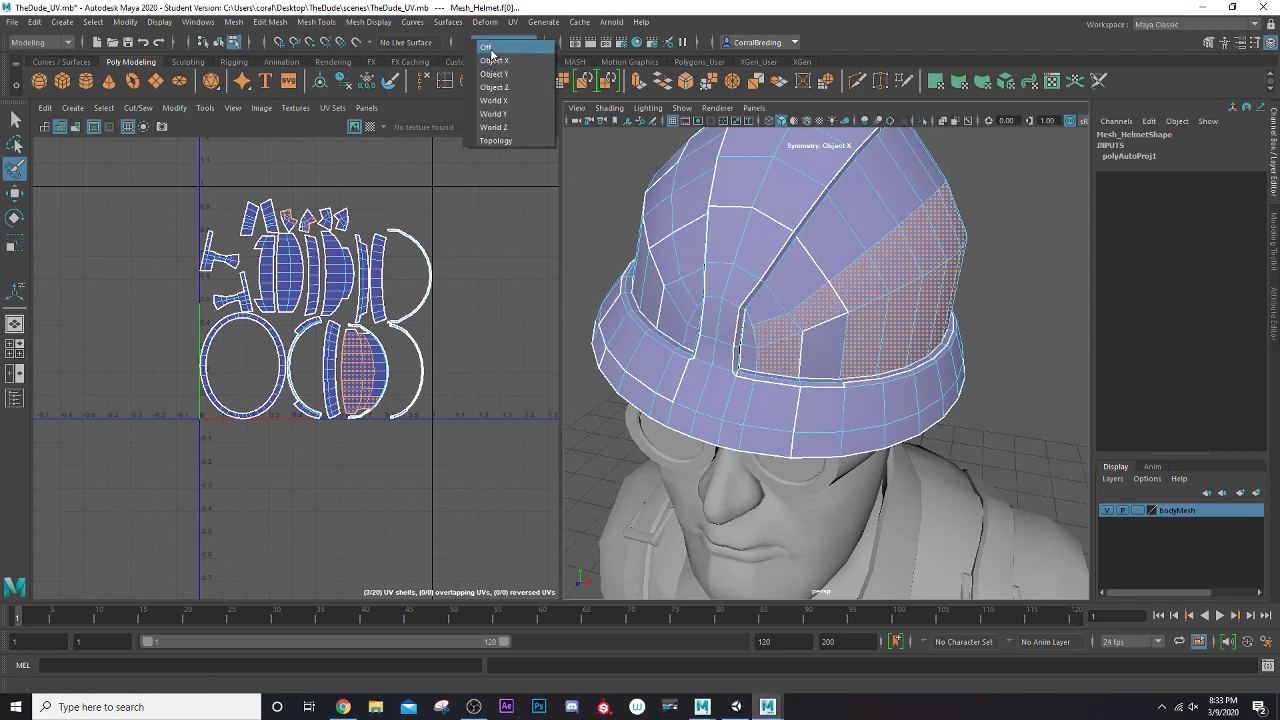
left_click(490, 48)
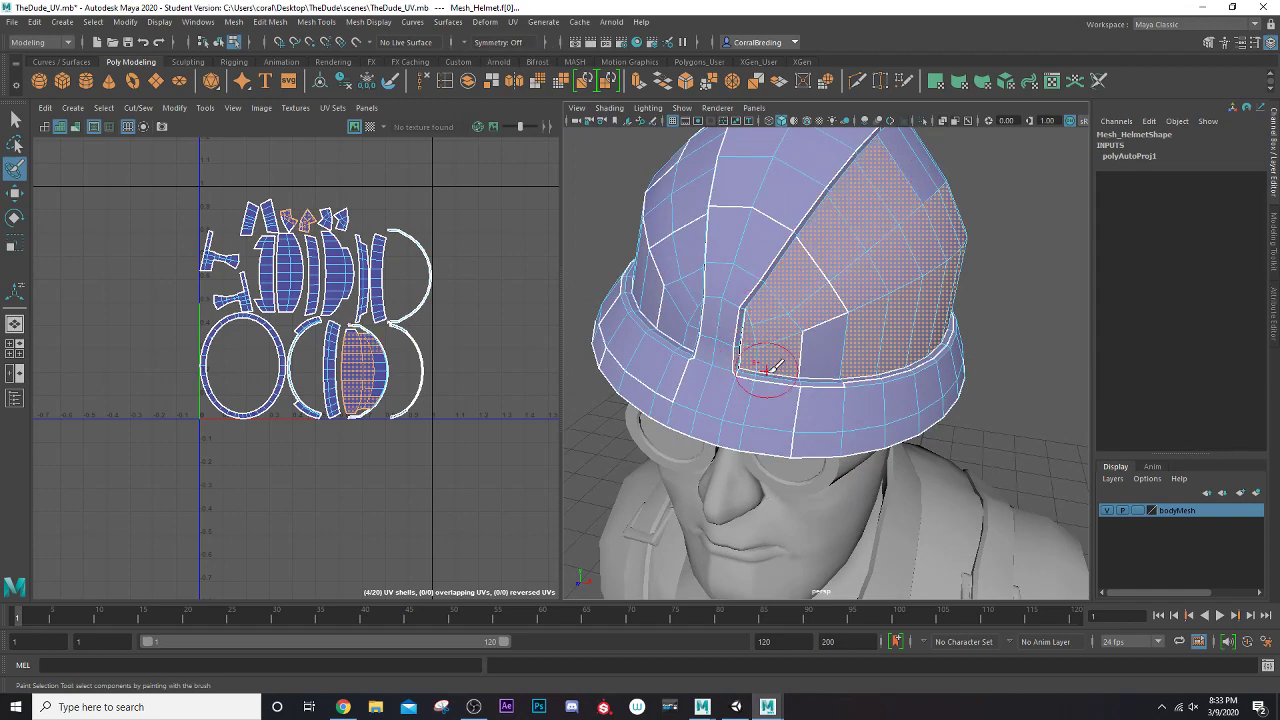
left_click_drag(771, 368, 660, 360, "alt")
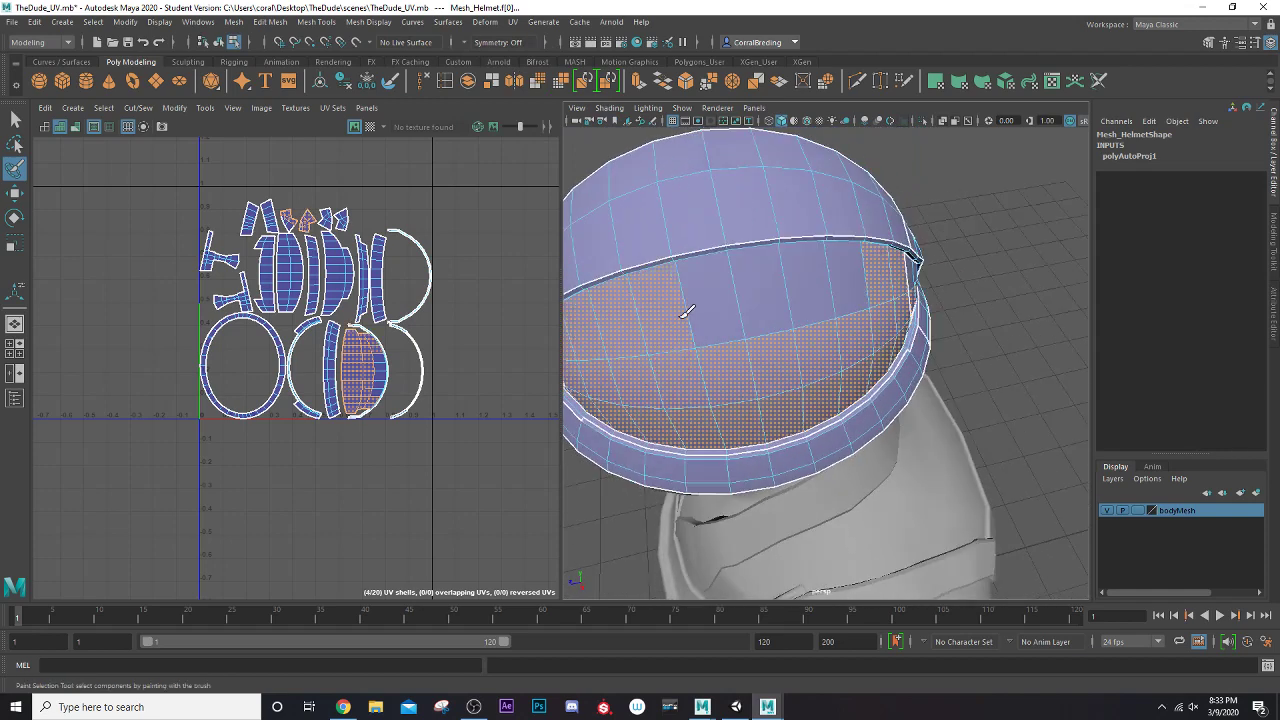
mouse_move(860, 300)
left_mouse_down("alt")
mouse_move(706, 194)
mouse_move(797, 263)
mouse_move(833, 268)
left_mouse_up("alt")
scroll(829, 278, "up", 5)
middle_click_drag(803, 237, 740, 387, "alt")
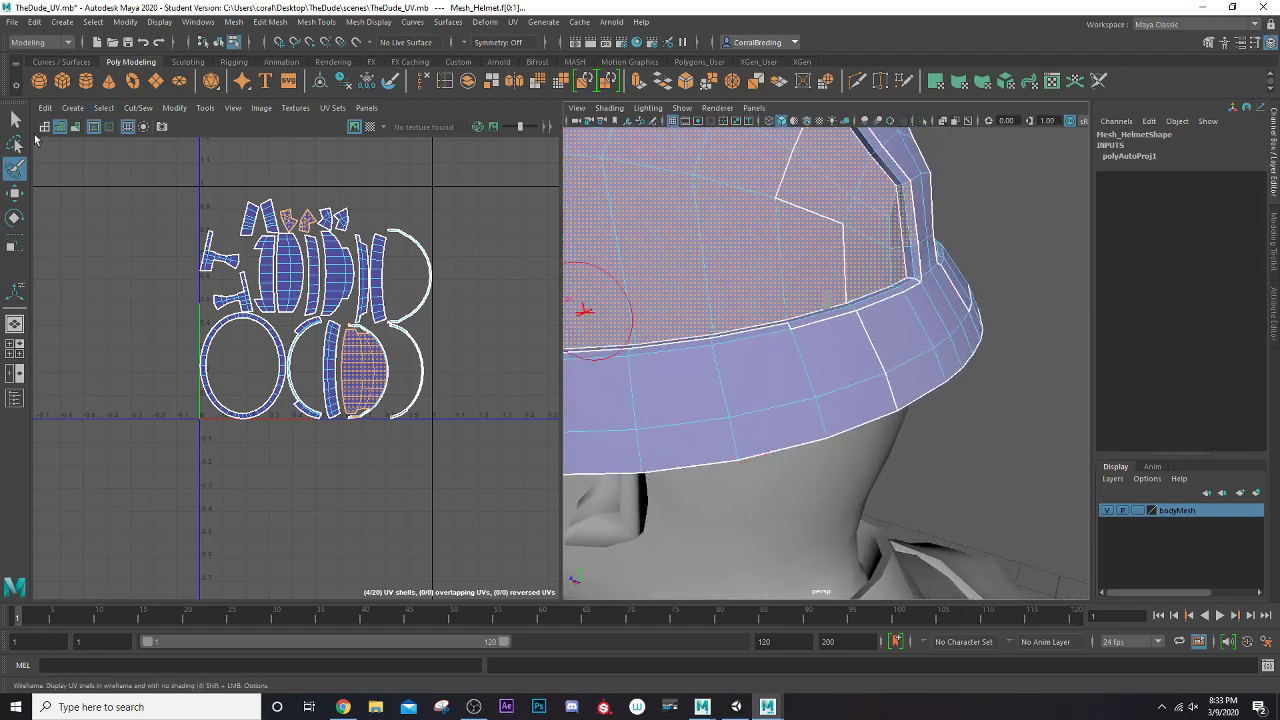
Return to the Select tool and examine where the selected side panel faces lie in the UV layout
left_click(15, 118)
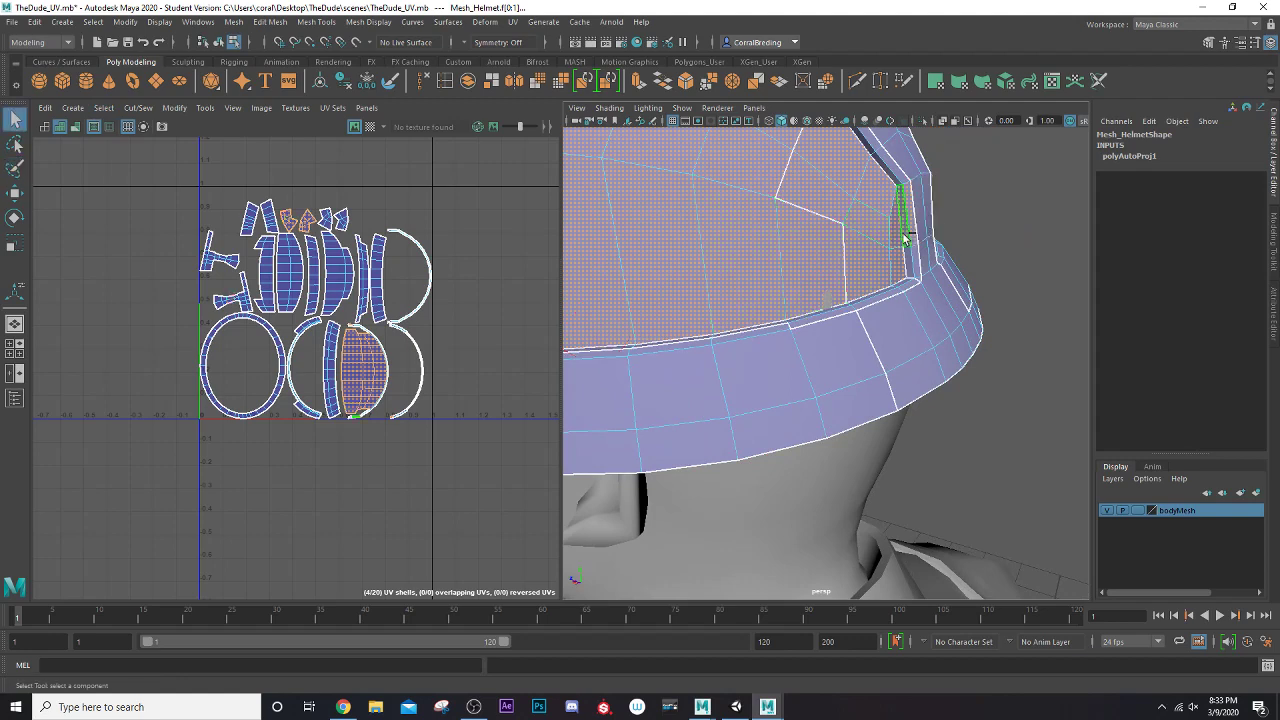
scroll(914, 238, "down", 3)
scroll(445, 295, "up", 4)
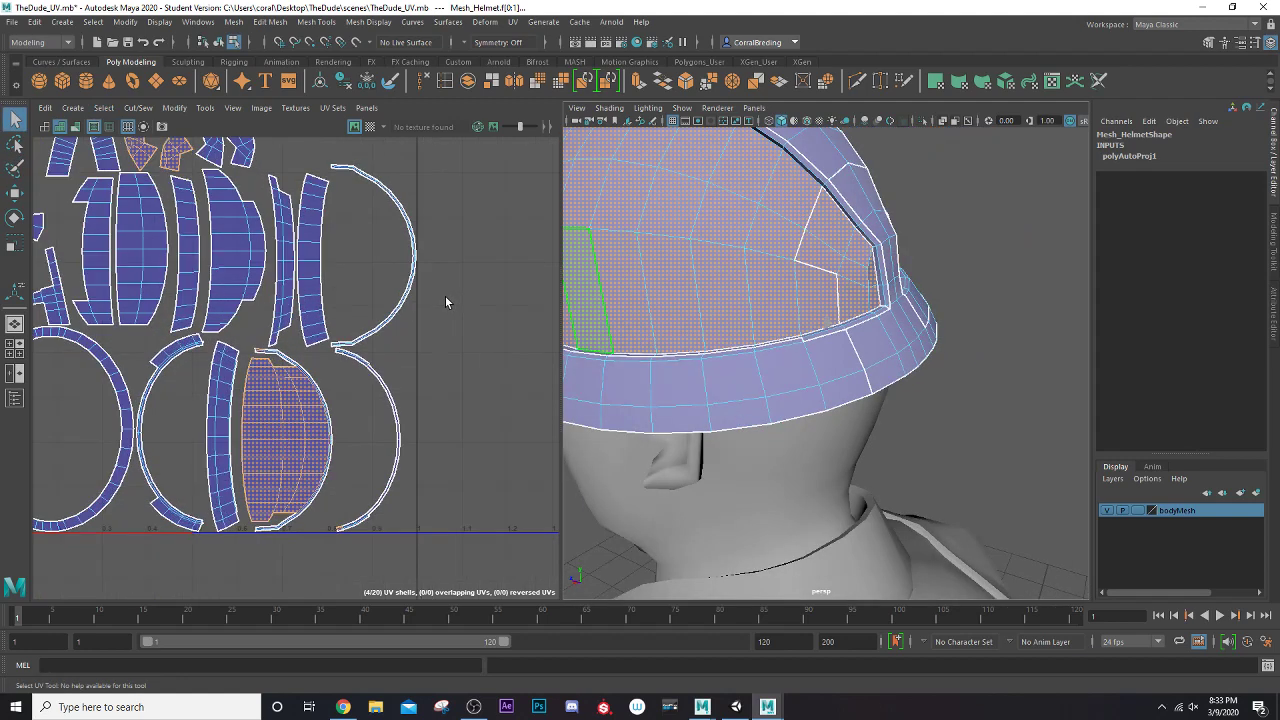
scroll(353, 314, "up", 4)
middle_click_drag(226, 402, 271, 200, "alt")
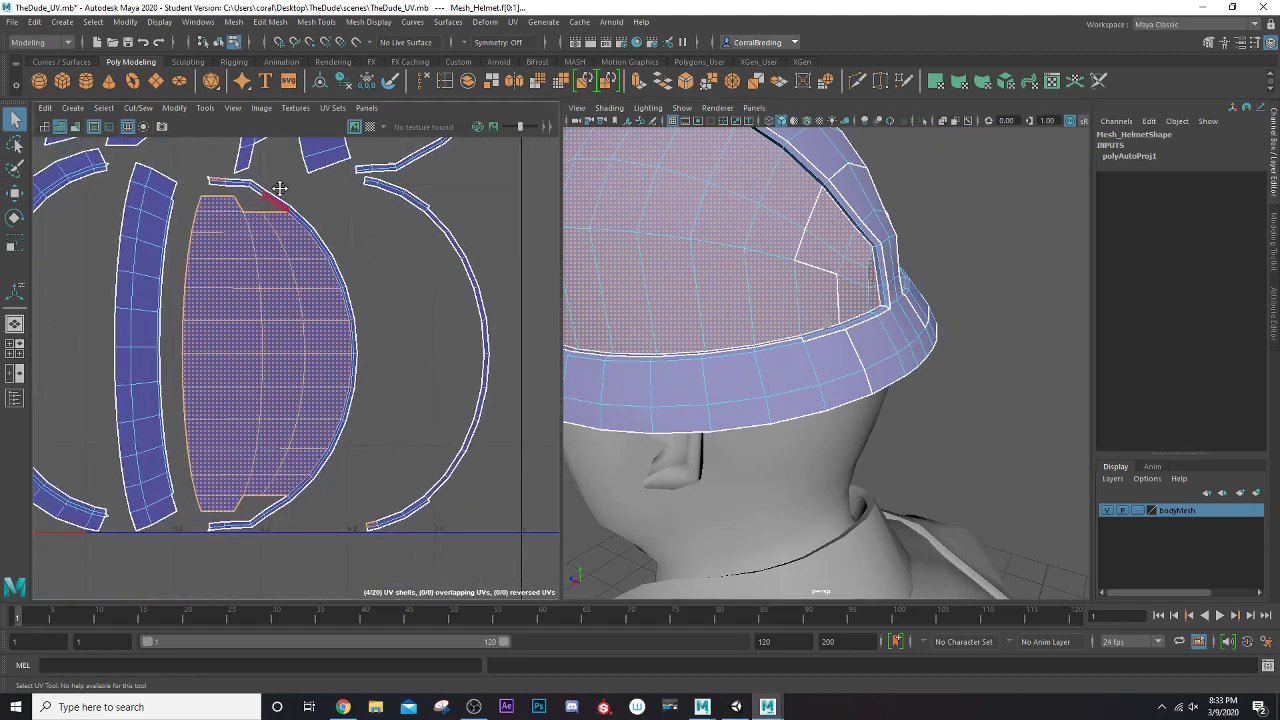
middle_click_drag(298, 402, 463, 459, "alt")
scroll(463, 459, "up", 2)
scroll(428, 423, "down", 5)
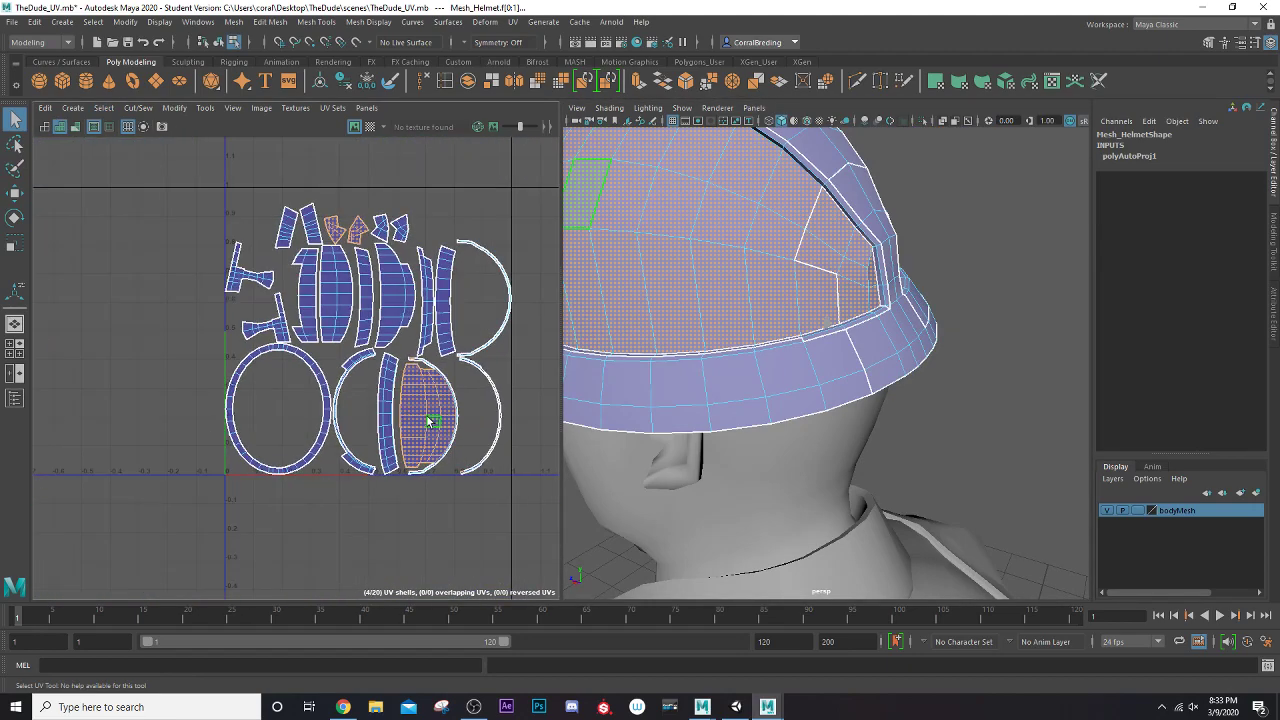
Cut the UVs along the curved edge that separates the helmet's side panel from its thin rim strip
scroll(425, 421, "up", 3)
right_click_drag(424, 410, 424, 375)
scroll(459, 364, "up", 2)
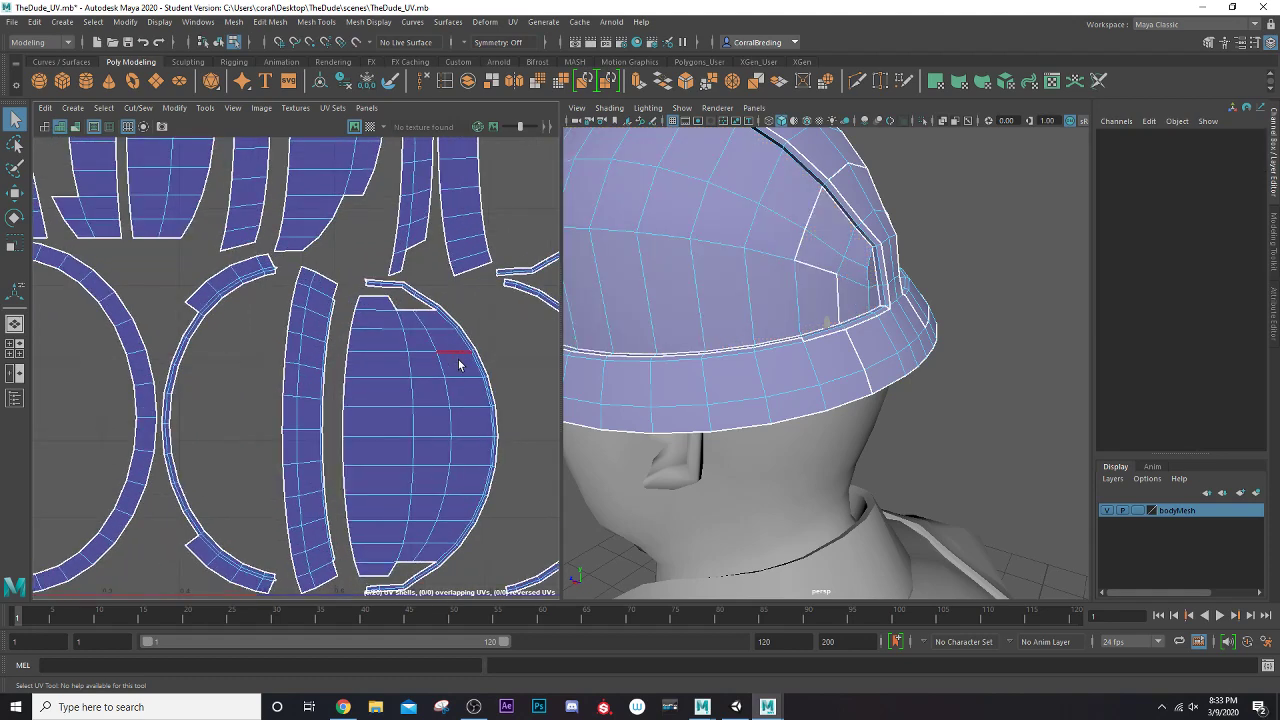
left_click(449, 329)
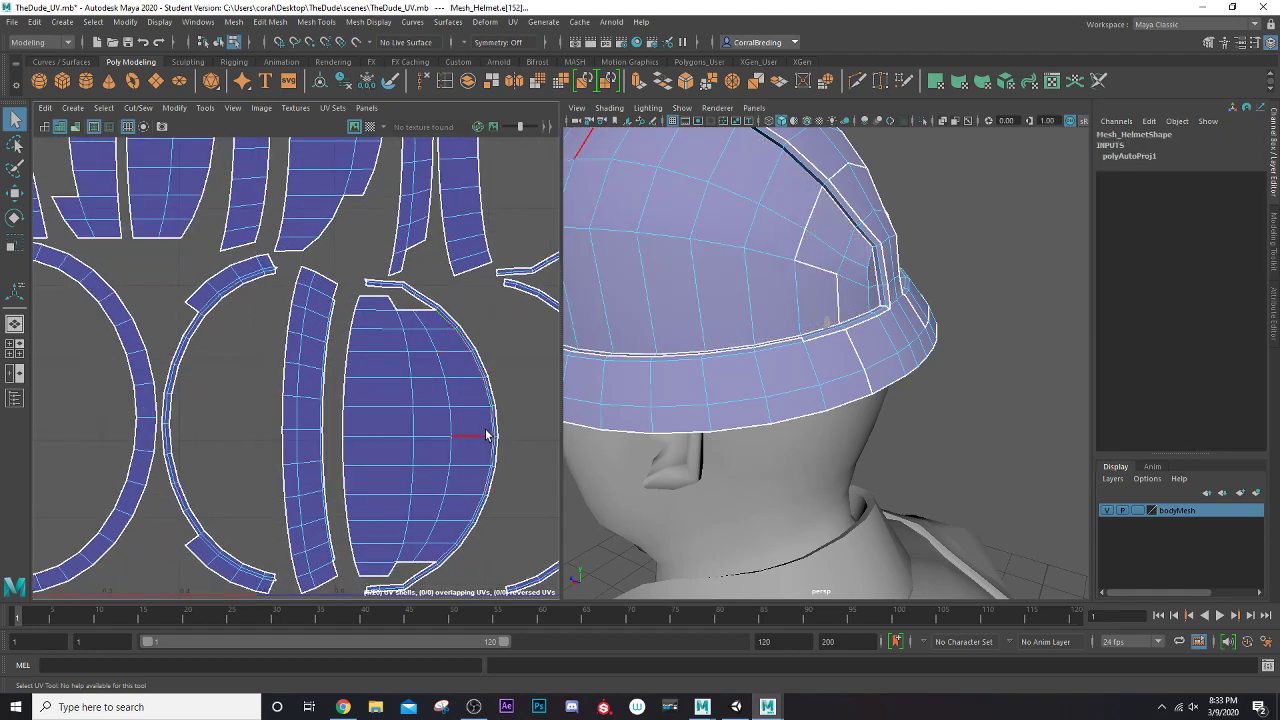
scroll(779, 354, "down", 5)
left_click_drag(752, 338, 895, 312, "alt")
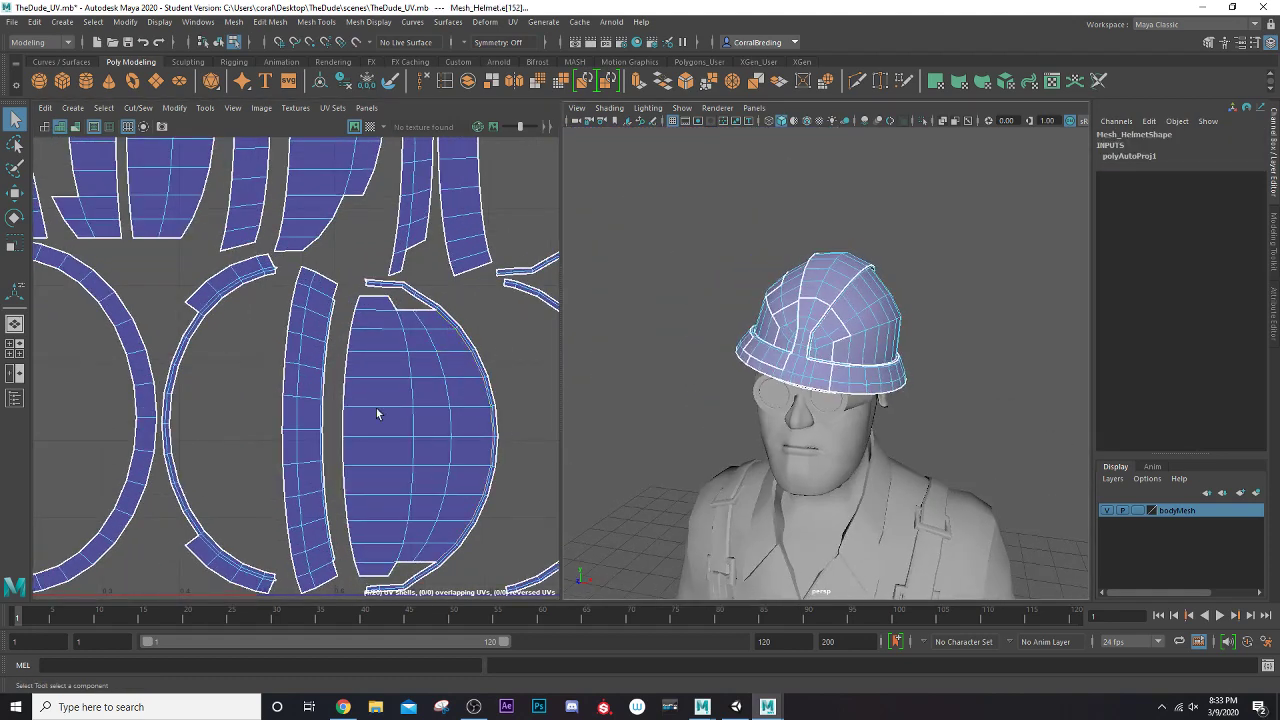
left_click(138, 107)
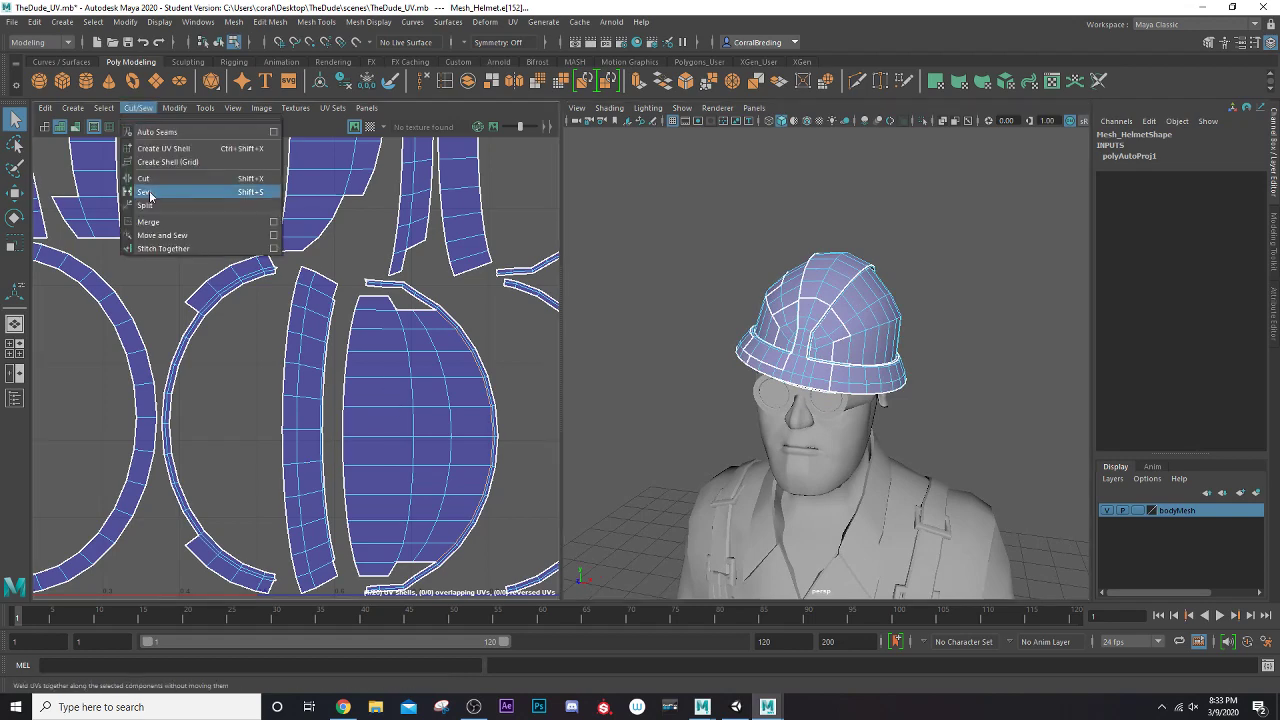
left_click(160, 184)
Move the detached side panel shell outside the 0–1 UV square, clear of the other shells
right_click_drag(417, 400, 374, 369)
left_click(400, 396)
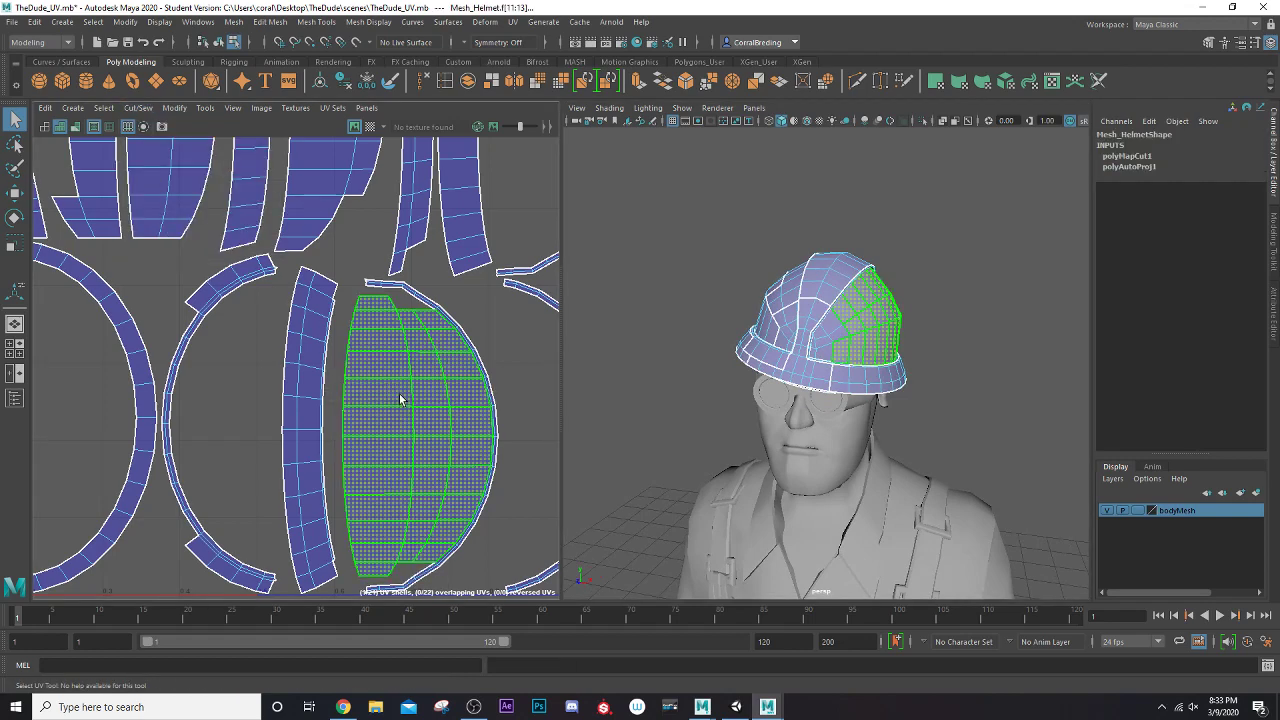
scroll(400, 396, "down", 3)
key("w")
left_click_drag(418, 420, 507, 386)
middle_click_drag(453, 378, 188, 338, "alt")
left_click_drag(238, 347, 387, 325)
Move and sew the small corner pieces onto both ends of the side panel shell
right_click_drag(383, 371, 375, 334)
scroll(373, 285, "up", 2)
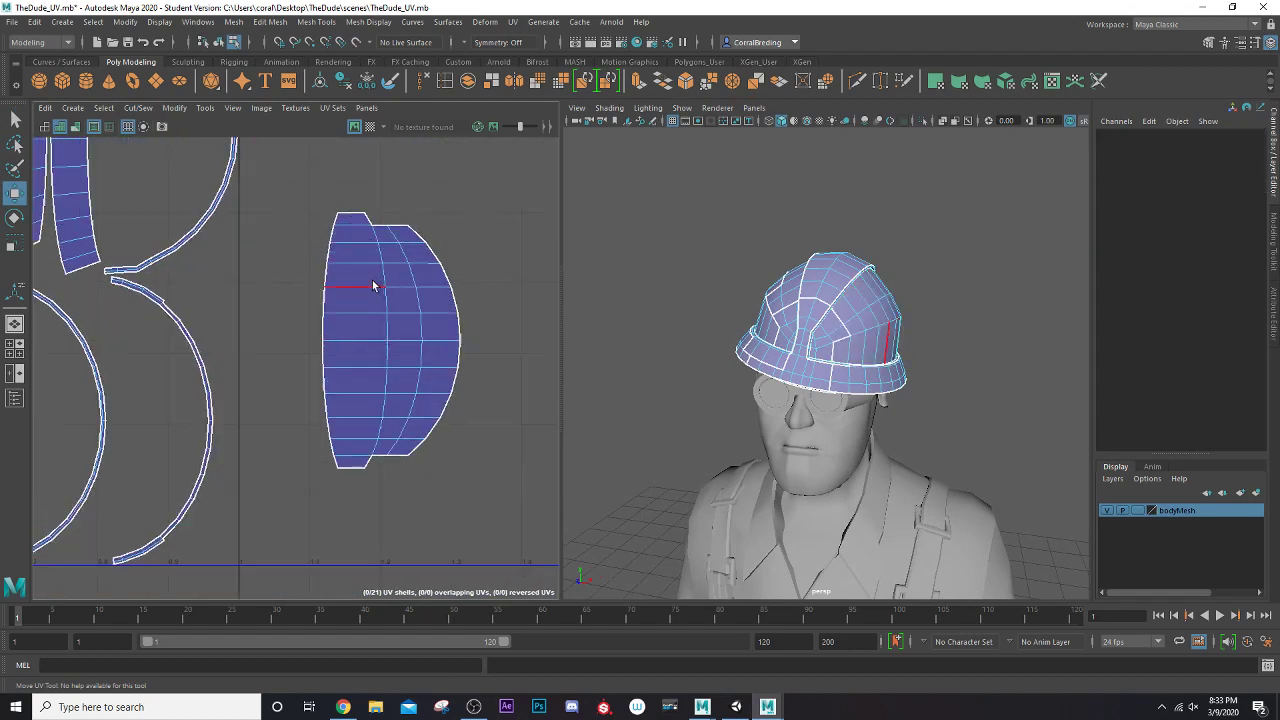
left_click_drag(391, 236, 392, 238)
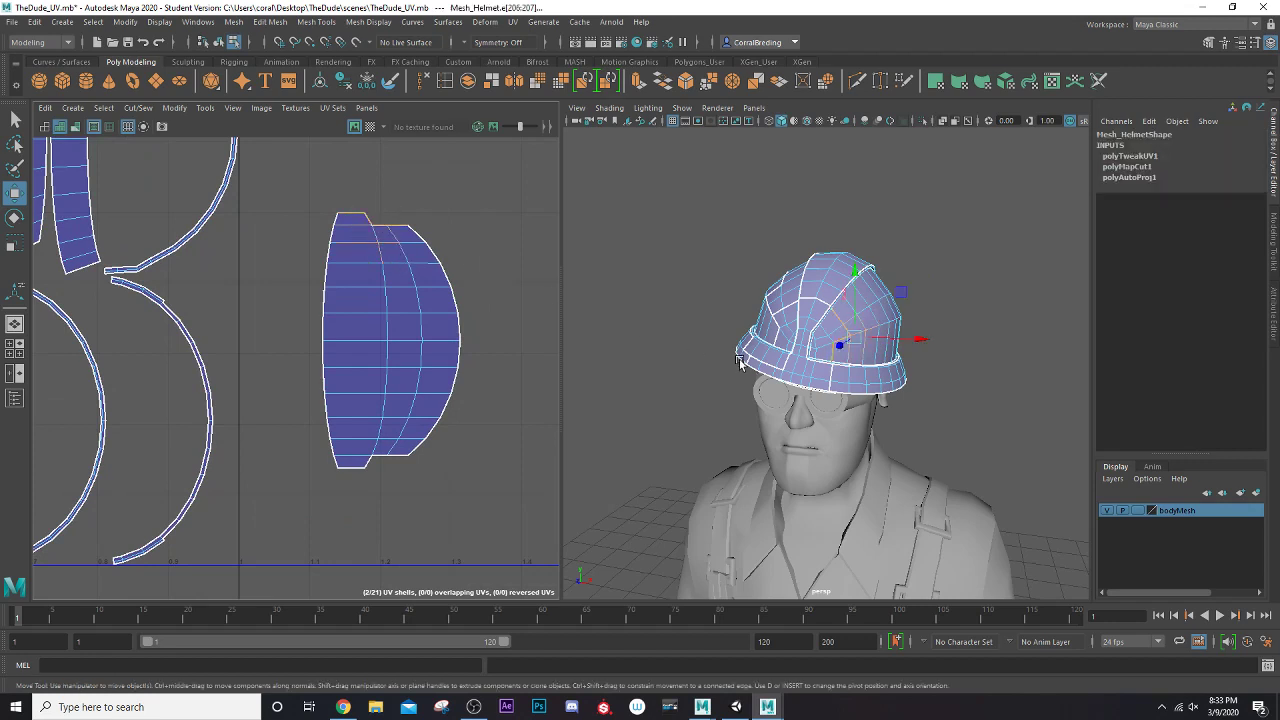
left_click(136, 108)
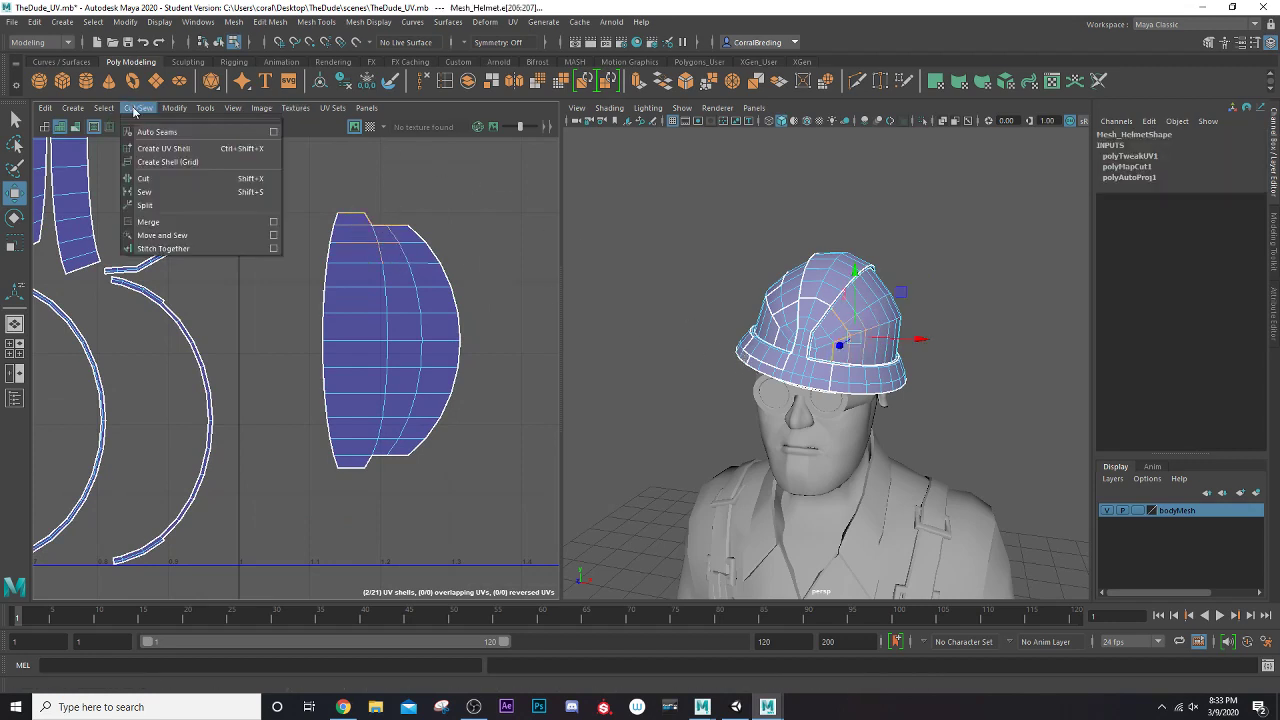
left_click(165, 236)
left_click(363, 453)
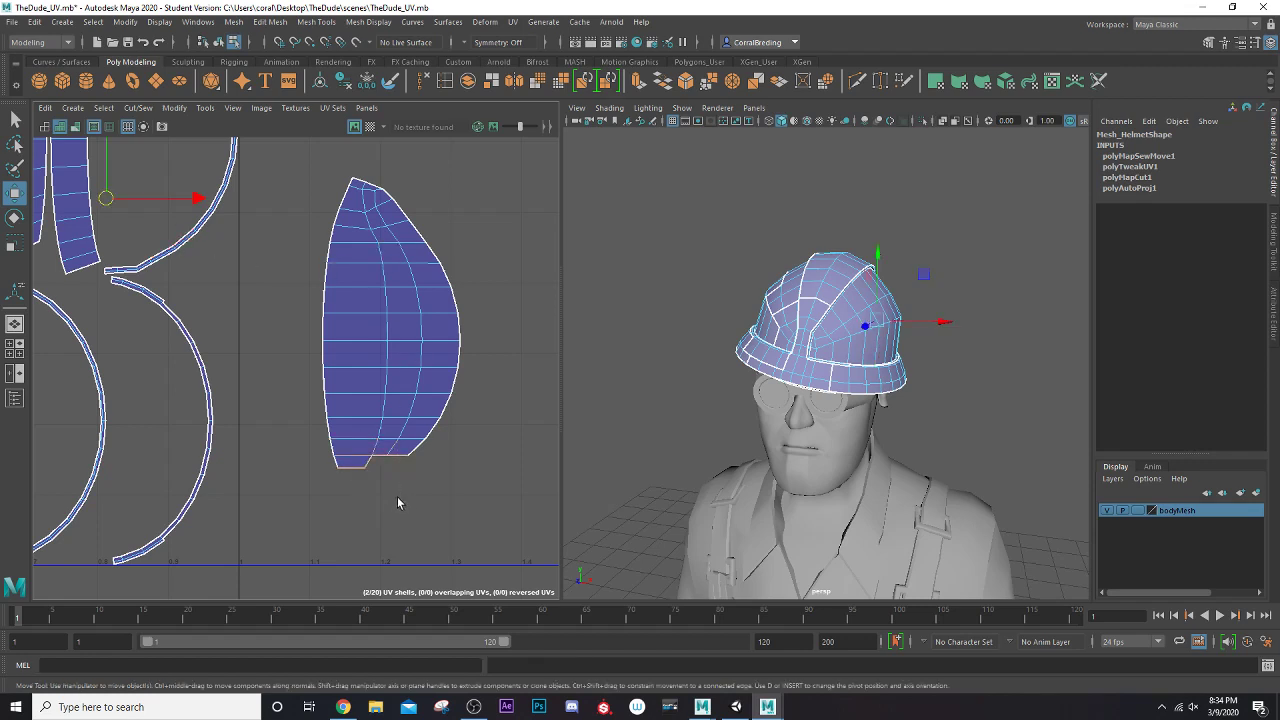
key("g")
Unfold the completed side panel shell
right_click_drag(398, 368, 355, 342)
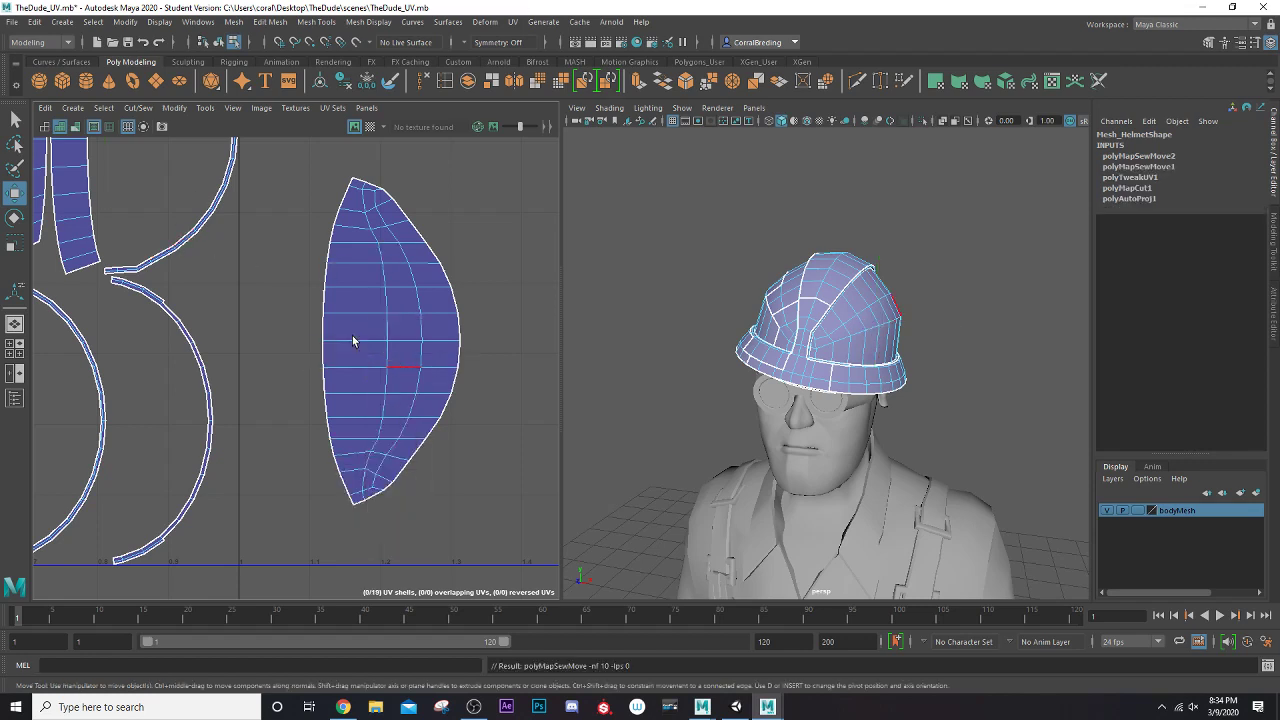
left_click(377, 359)
key("ctrl+u")
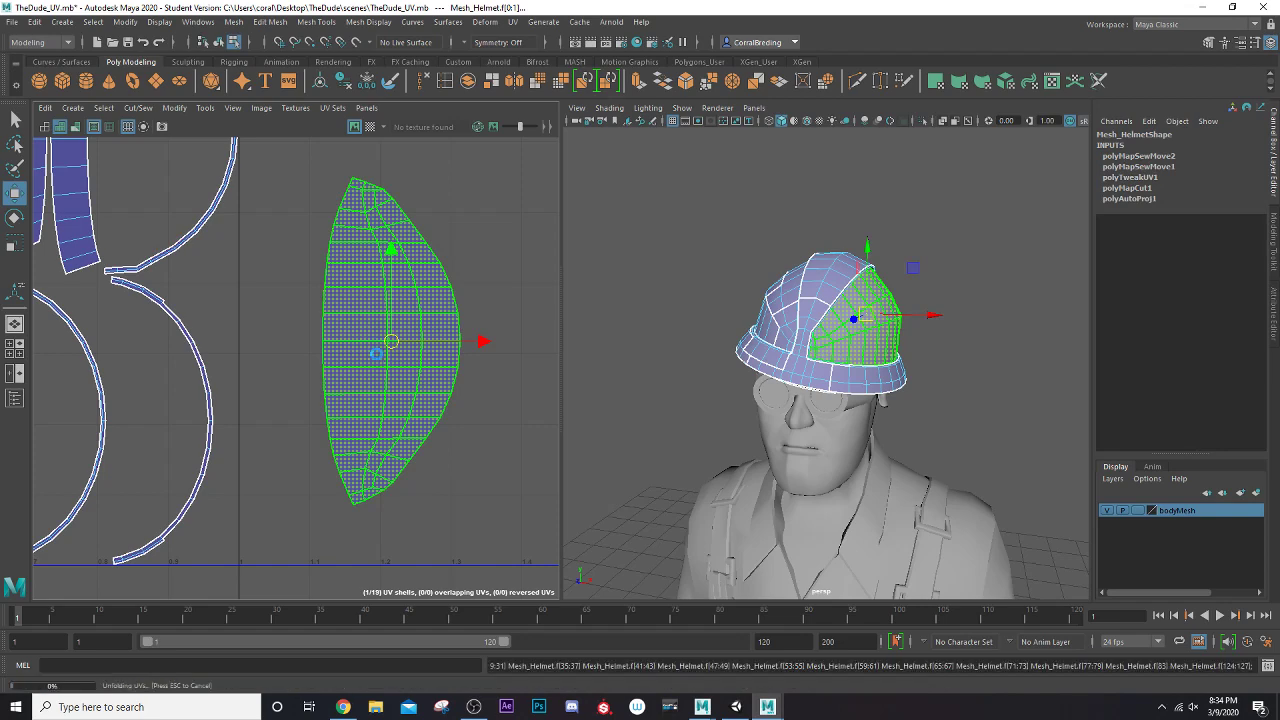
Select the four shells making up the helmet's opposite side panel and move them outside the UV square beside the finished panel
left_click_drag(824, 361, 962, 372, "alt")
scroll(841, 333, "up", 3)
middle_click_drag(841, 333, 780, 383, "alt")
left_click(780, 383)
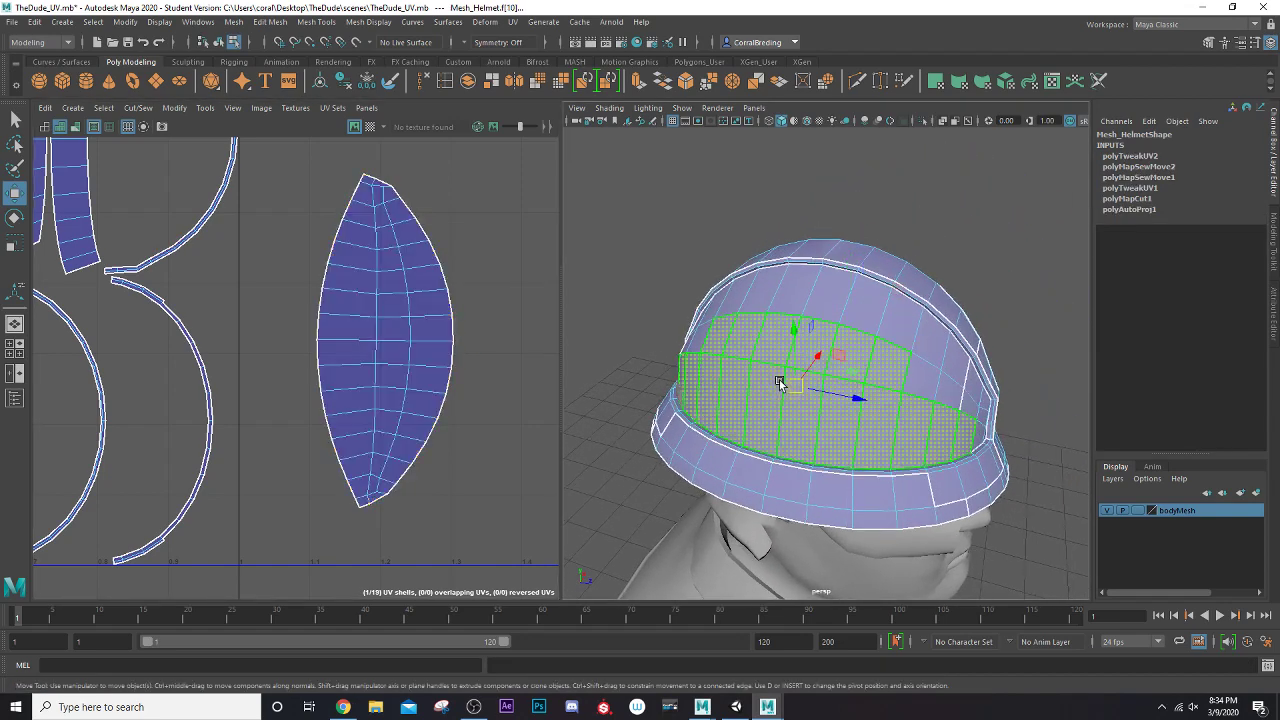
left_click(852, 327, "shift")
left_click(946, 390, "shift")
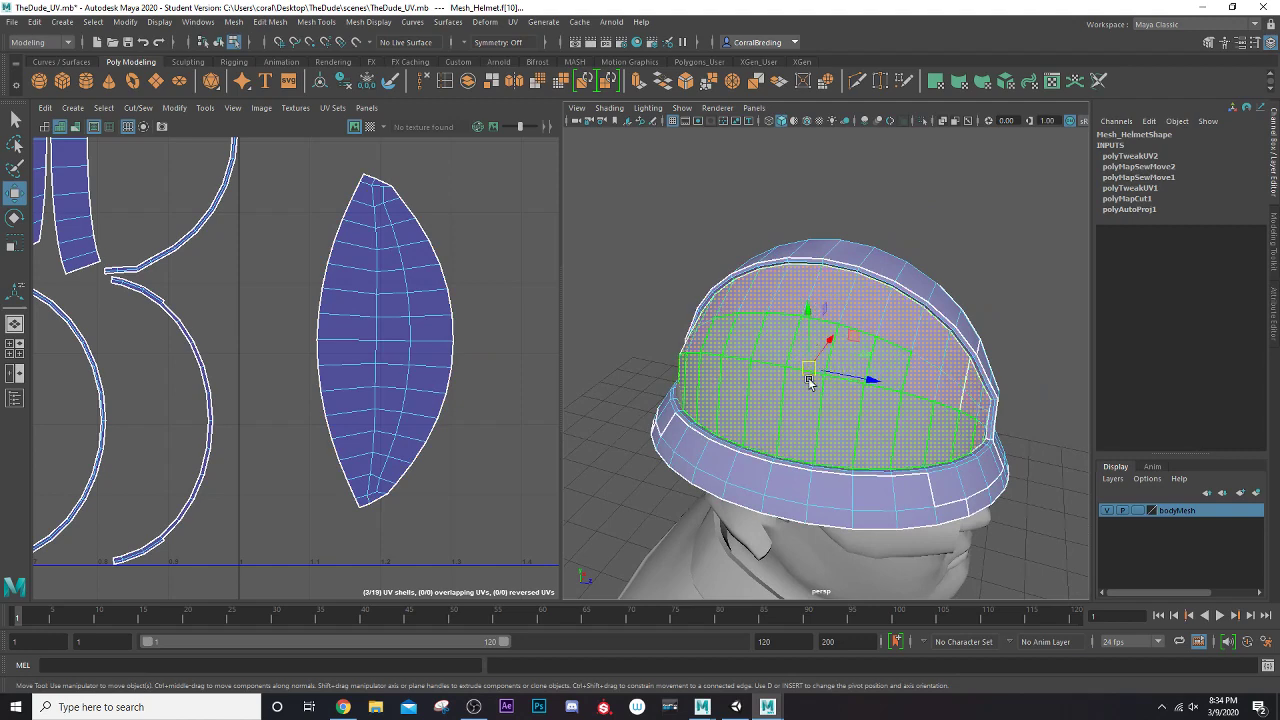
left_click_drag(809, 371, 920, 300, "alt")
left_click(874, 411, "shift")
scroll(609, 337, "down", 5)
scroll(380, 337, "down", 6)
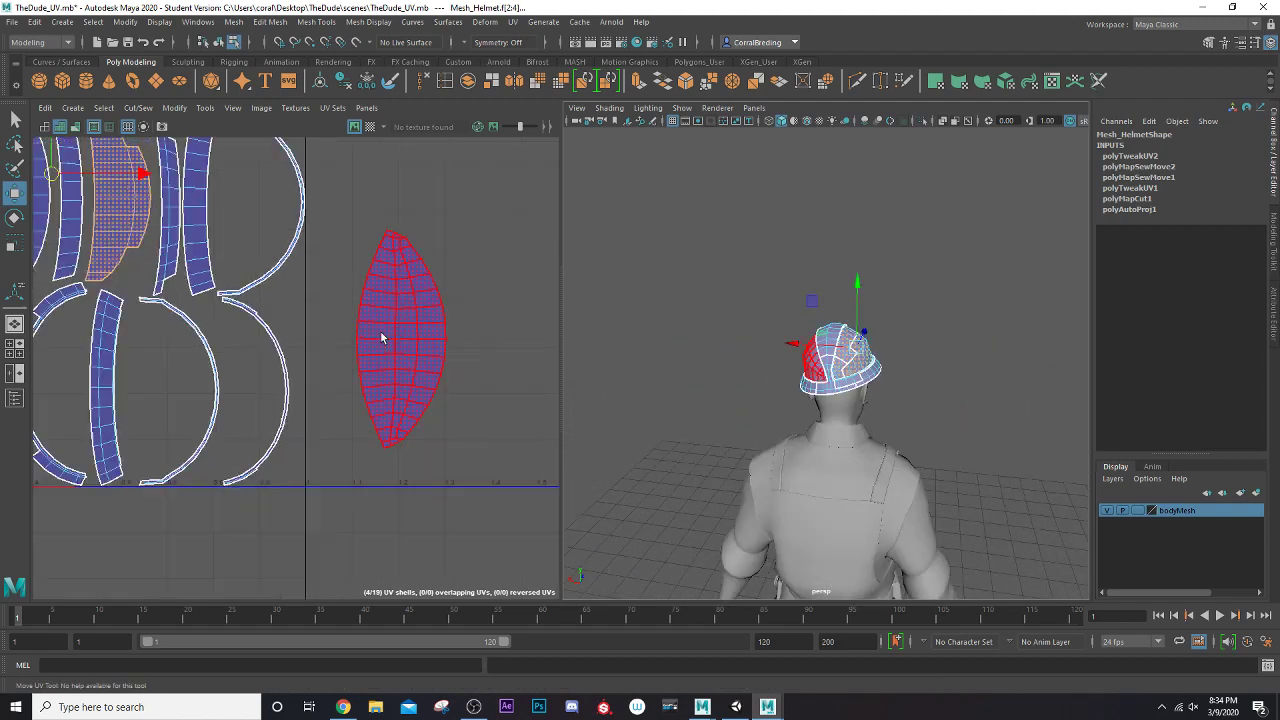
left_click_drag(240, 265, 457, 324)
Move and sew the opposite side panel's four pieces together along their shared border edges
scroll(457, 330, "up", 3)
scroll(430, 320, "up", 4)
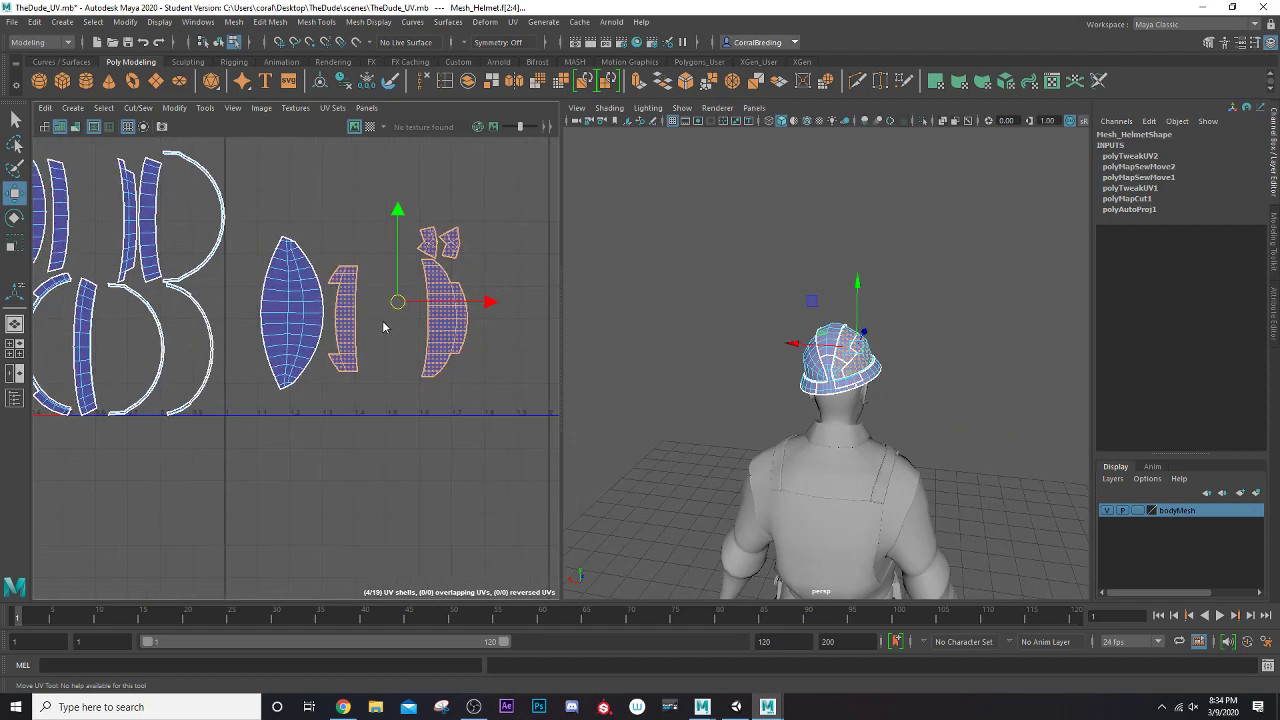
left_click(388, 304)
scroll(340, 295, "up", 3)
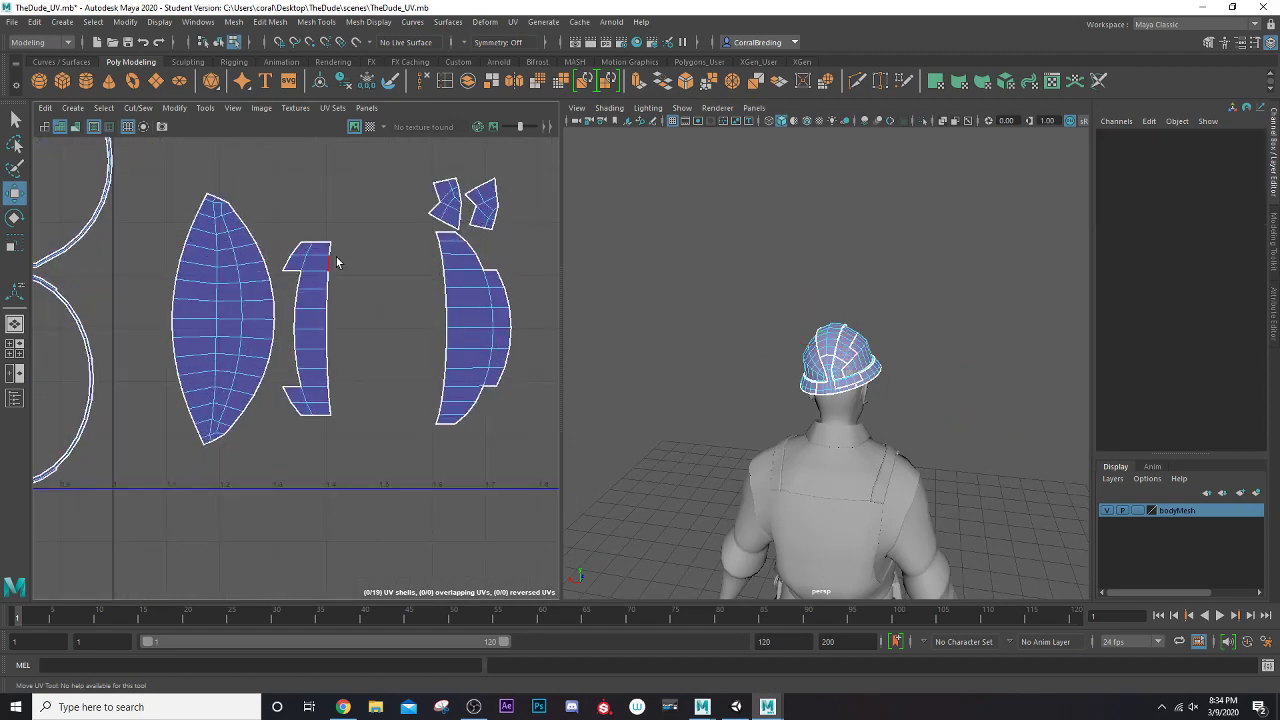
left_click_drag(508, 287, 507, 387)
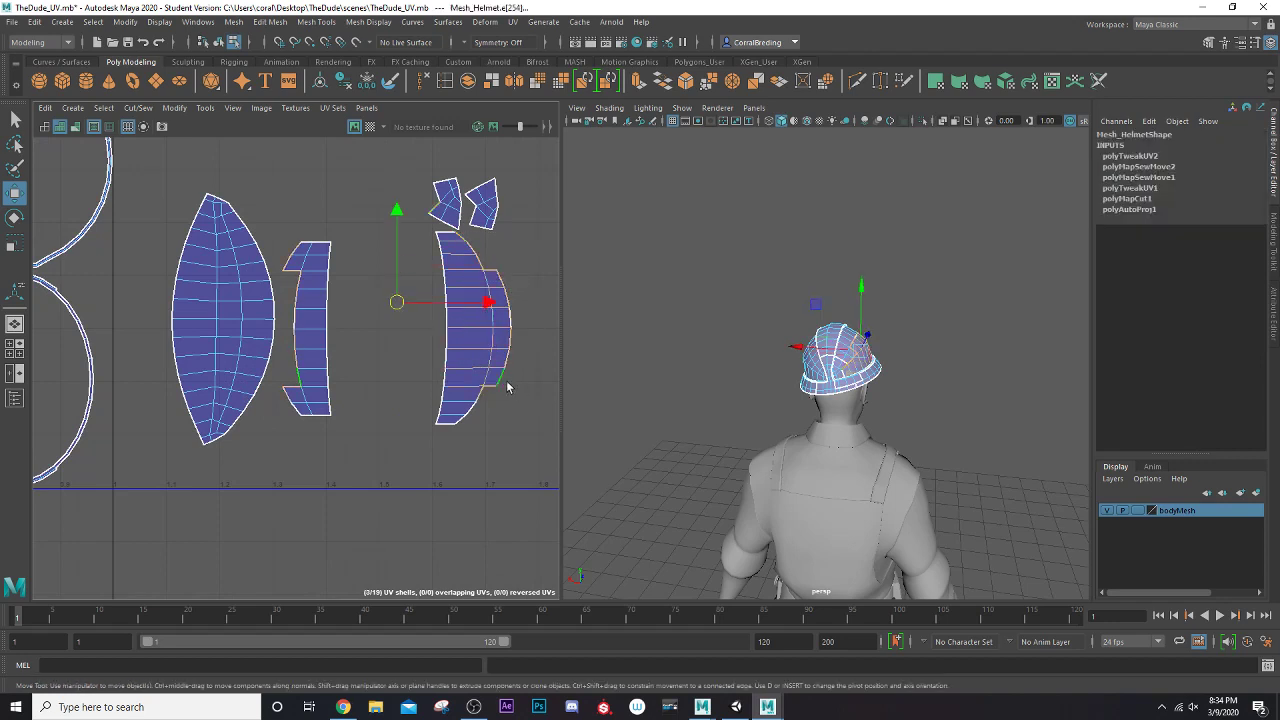
left_click(467, 424, "shift")
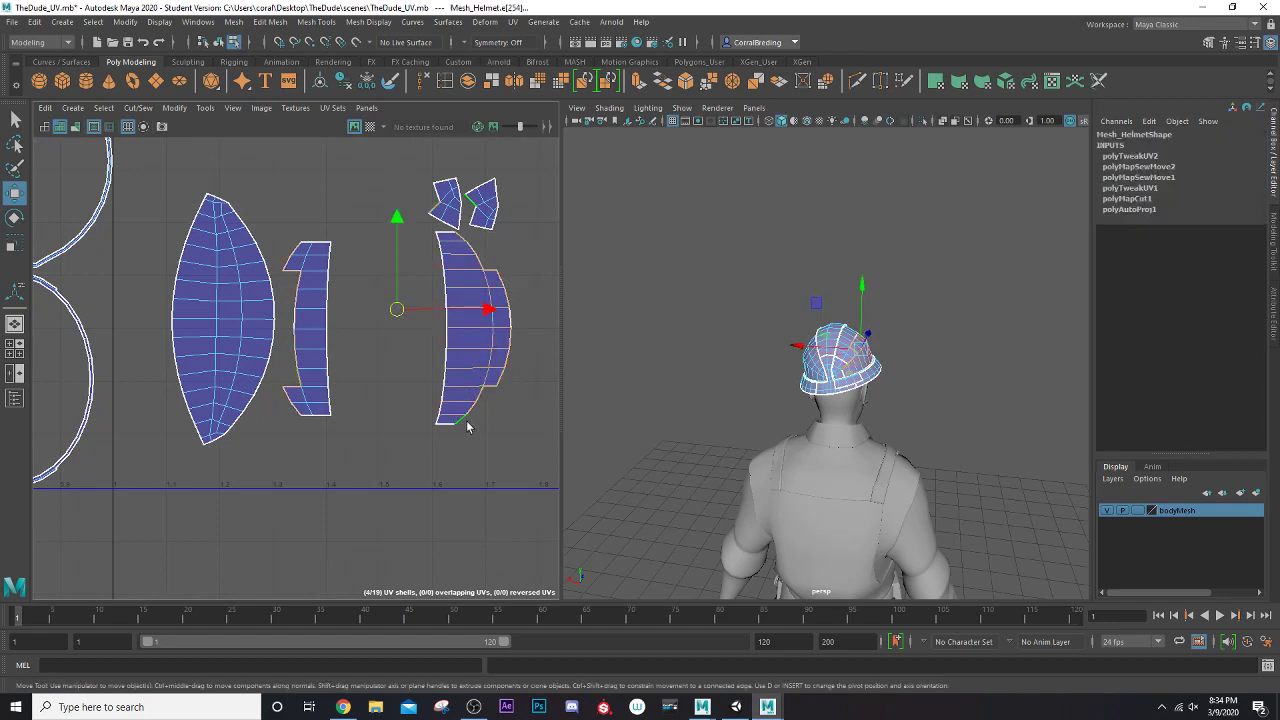
left_click(138, 108)
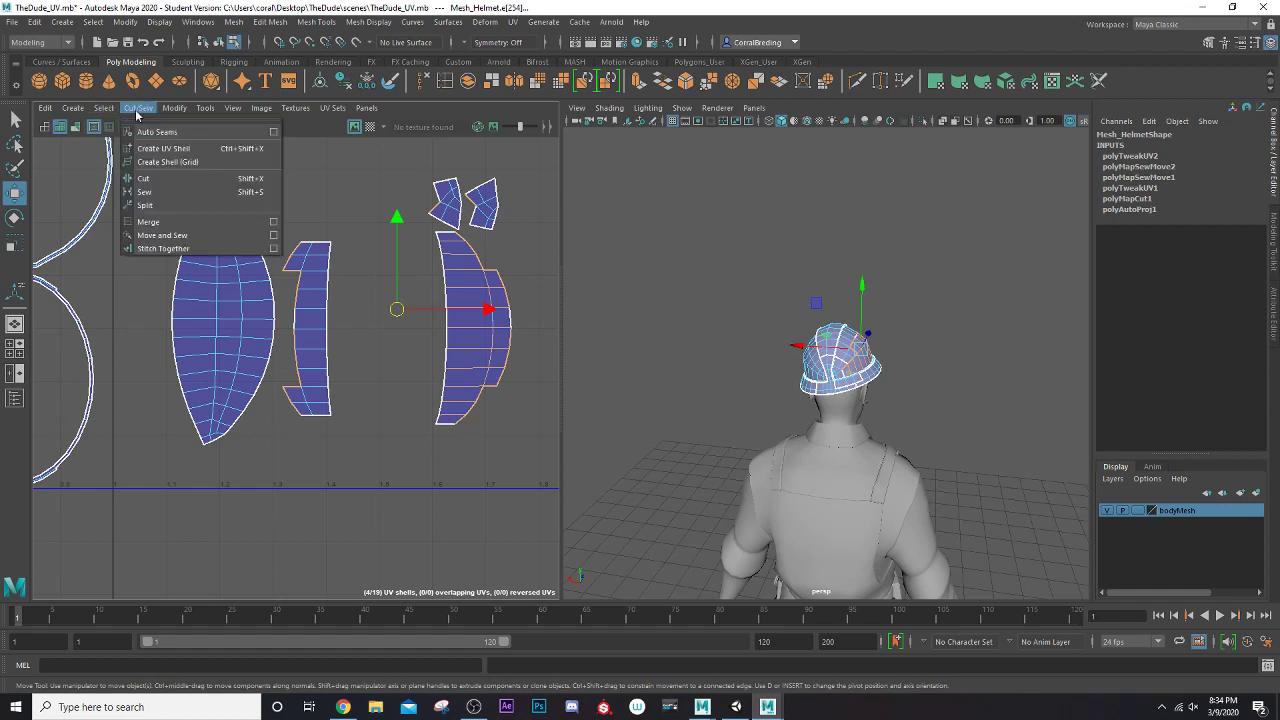
left_click(175, 242)
Unfold the newly sewn shell of the opposite side panel
right_click_drag(457, 306, 432, 288)
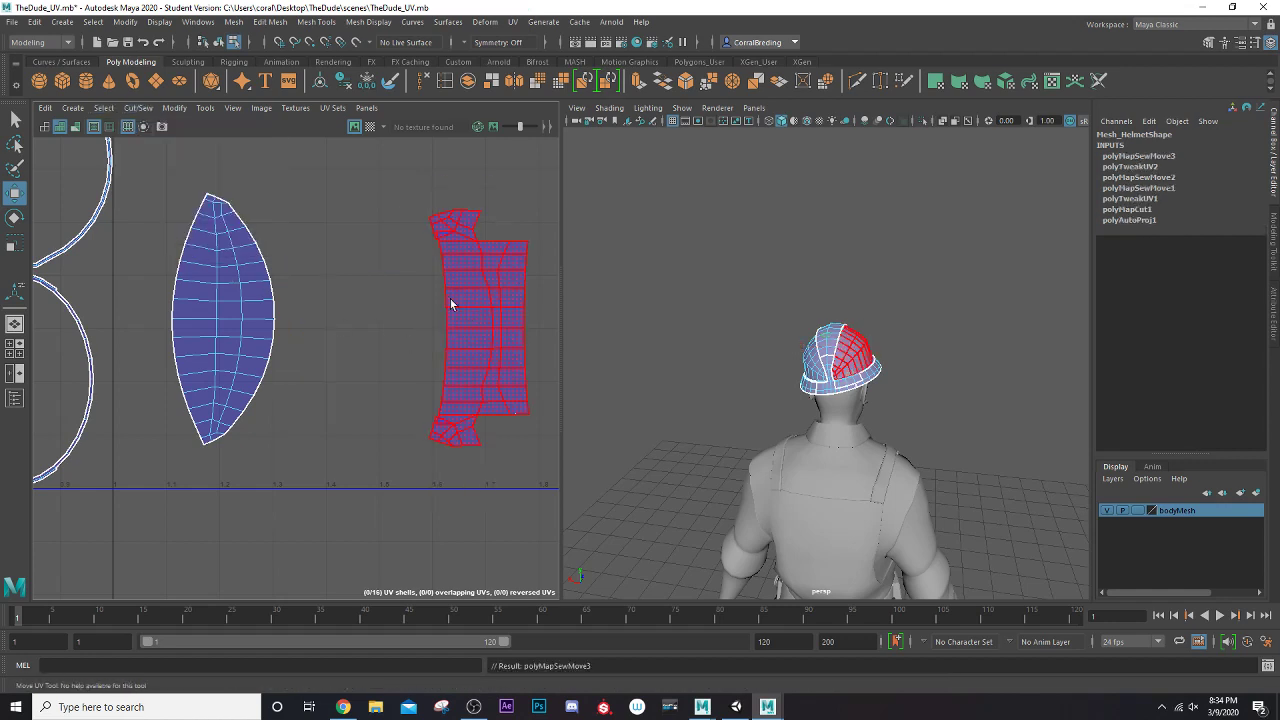
left_click(470, 310)
key("ctrl+u")
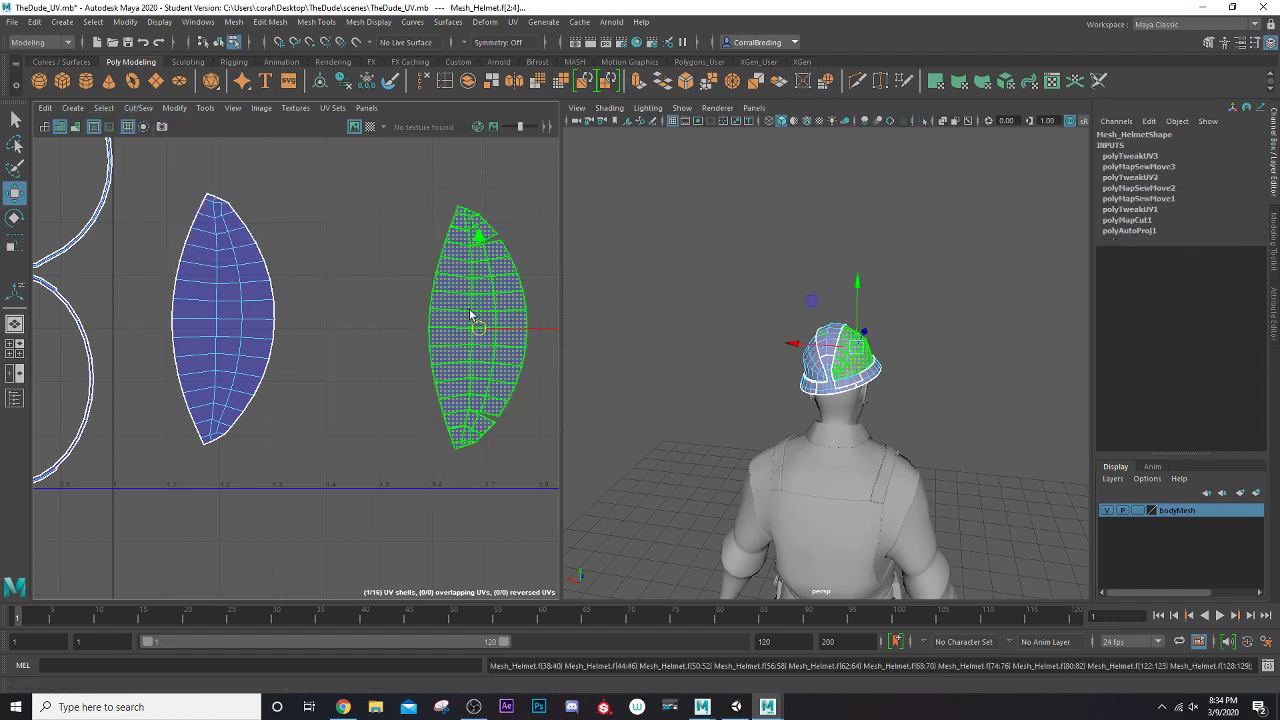
Move and sew the open gaps at both ends of the opposite side panel's shell
right_click_drag(442, 266, 441, 241)
scroll(470, 250, "up", 2)
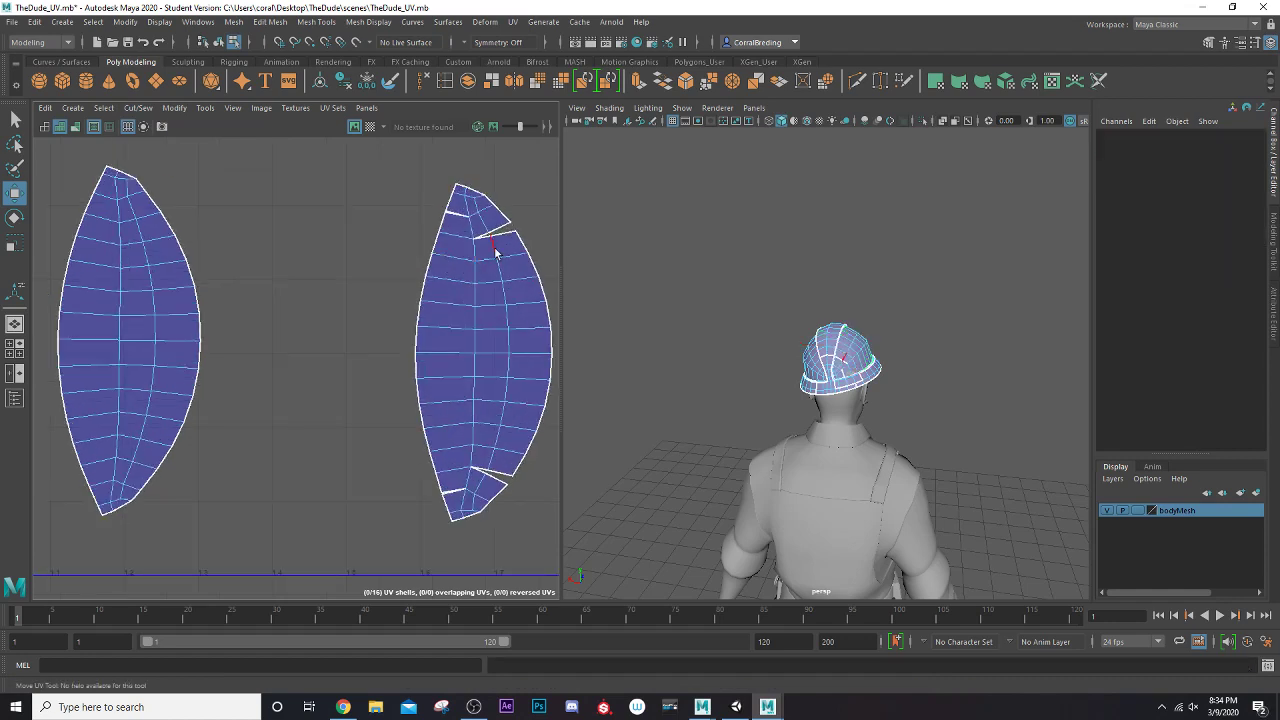
left_click_drag(490, 254, 492, 261)
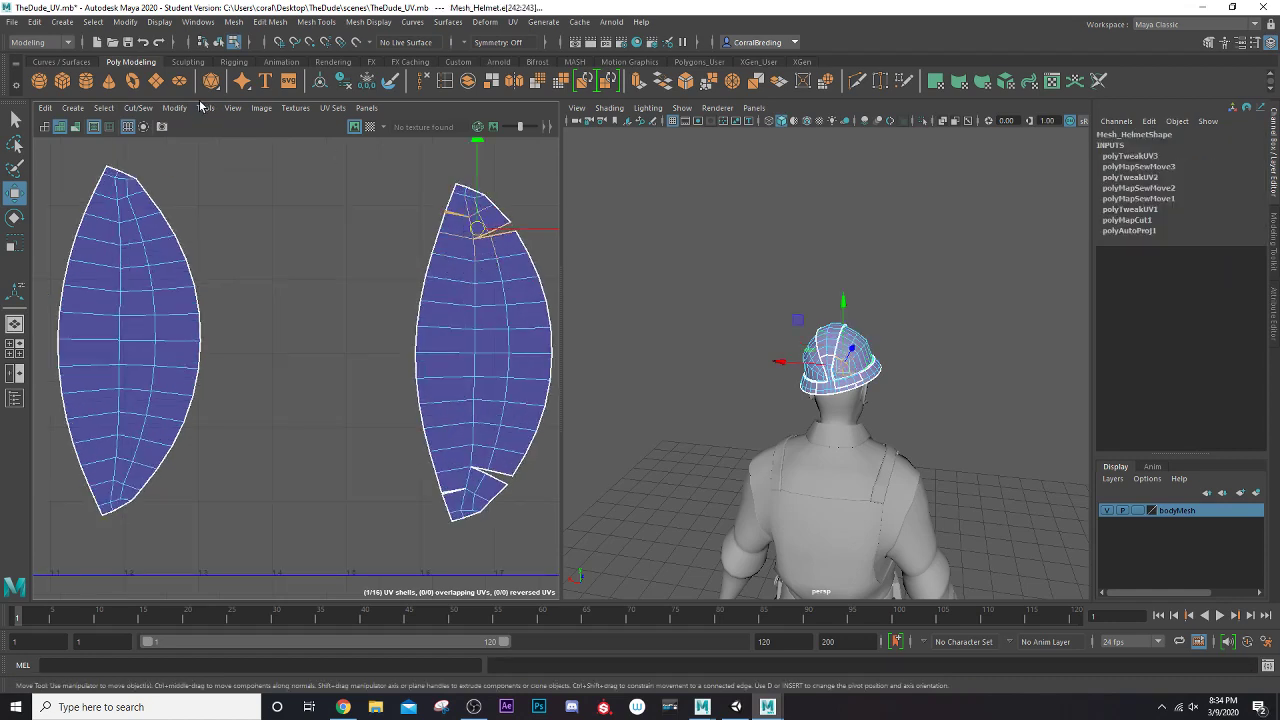
left_click(138, 107)
left_click(155, 236)
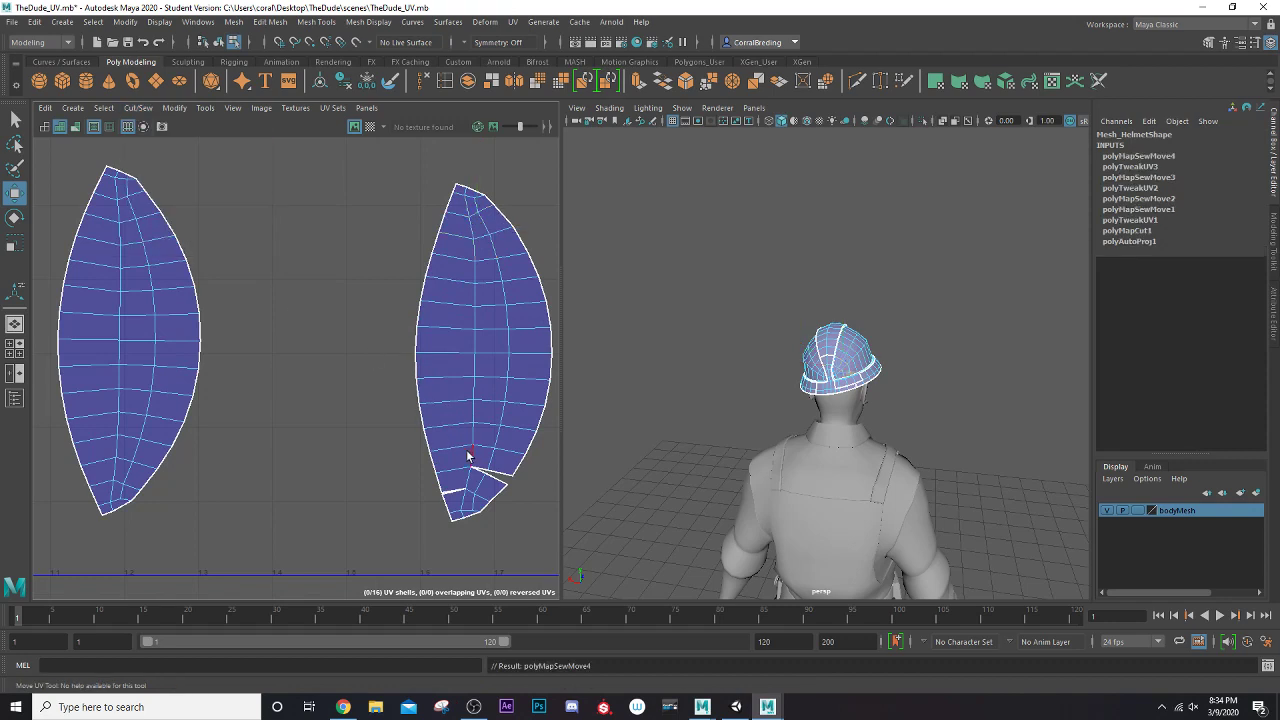
left_click_drag(456, 449, 480, 487)
key("g")
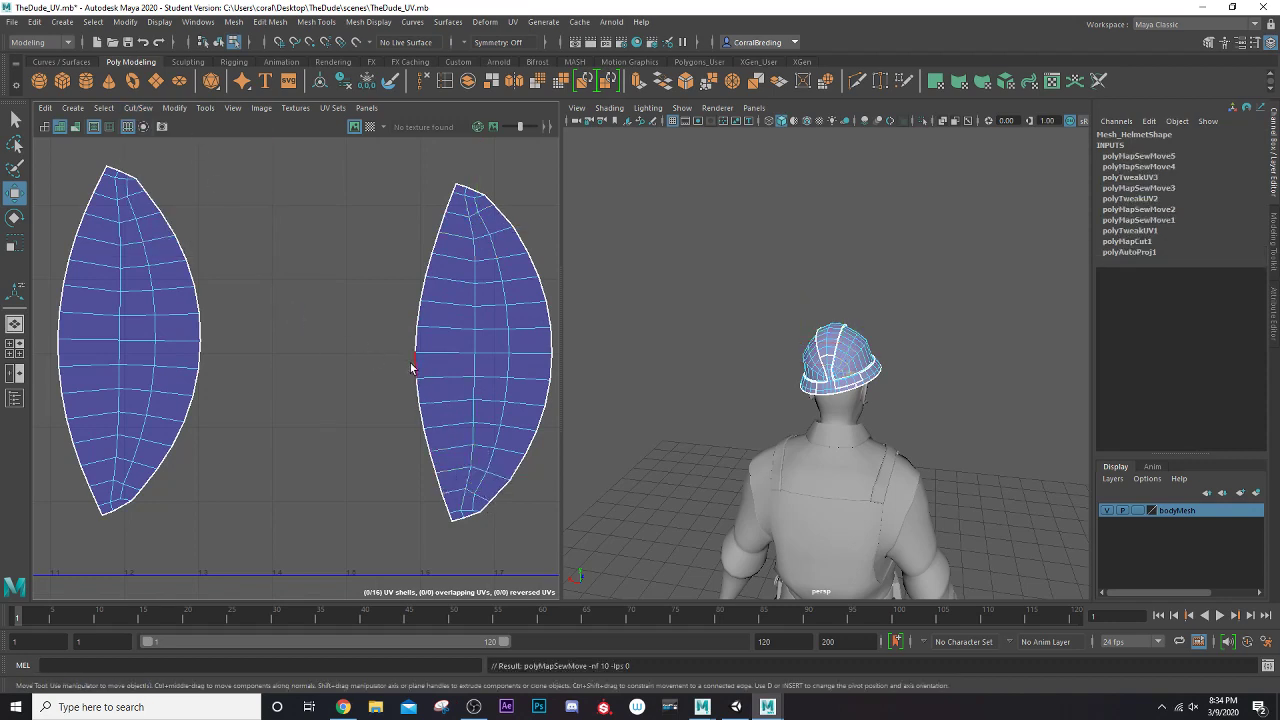
Unfold the opposite side panel's shell again with its end gaps closed
right_click_drag(473, 325, 417, 305)
left_click(464, 337)
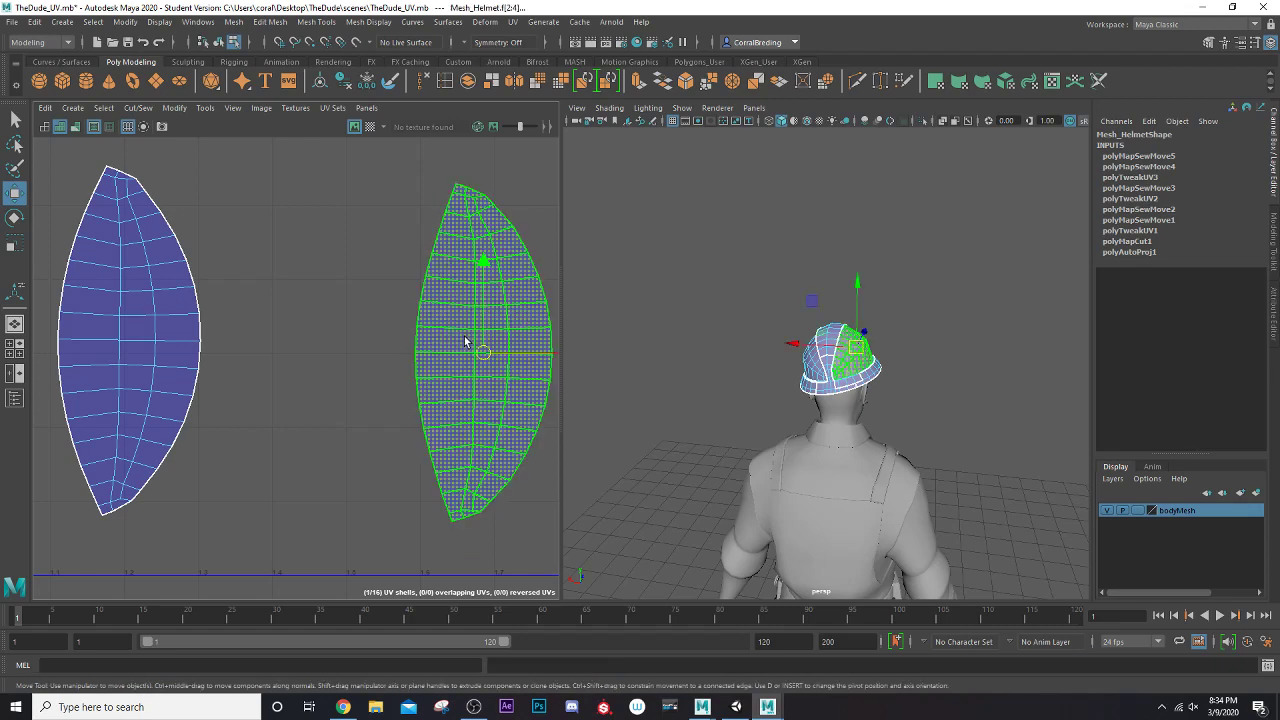
key("ctrl+u")
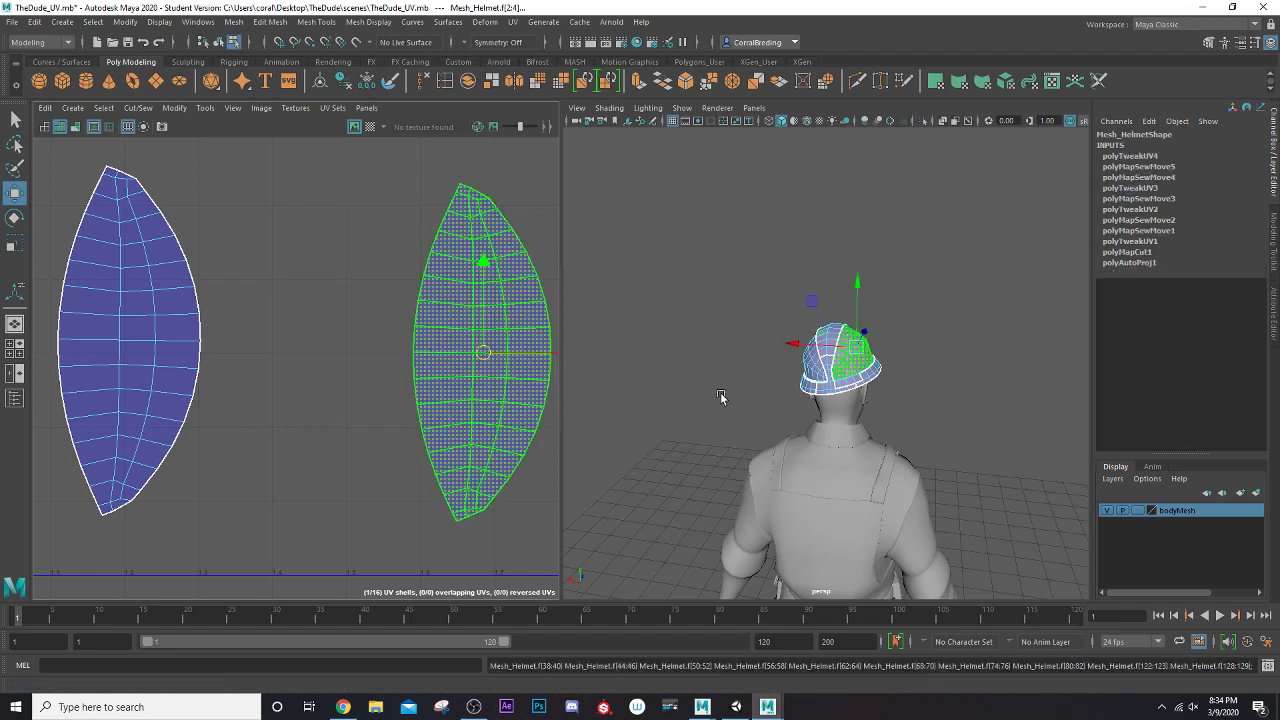
Select the ring-shaped shell on the underside of the brim and move it beside the two finished side panel shells
scroll(397, 400, "down", 6)
middle_click_drag(243, 343, 335, 343, "alt")
scroll(743, 416, "up", 6)
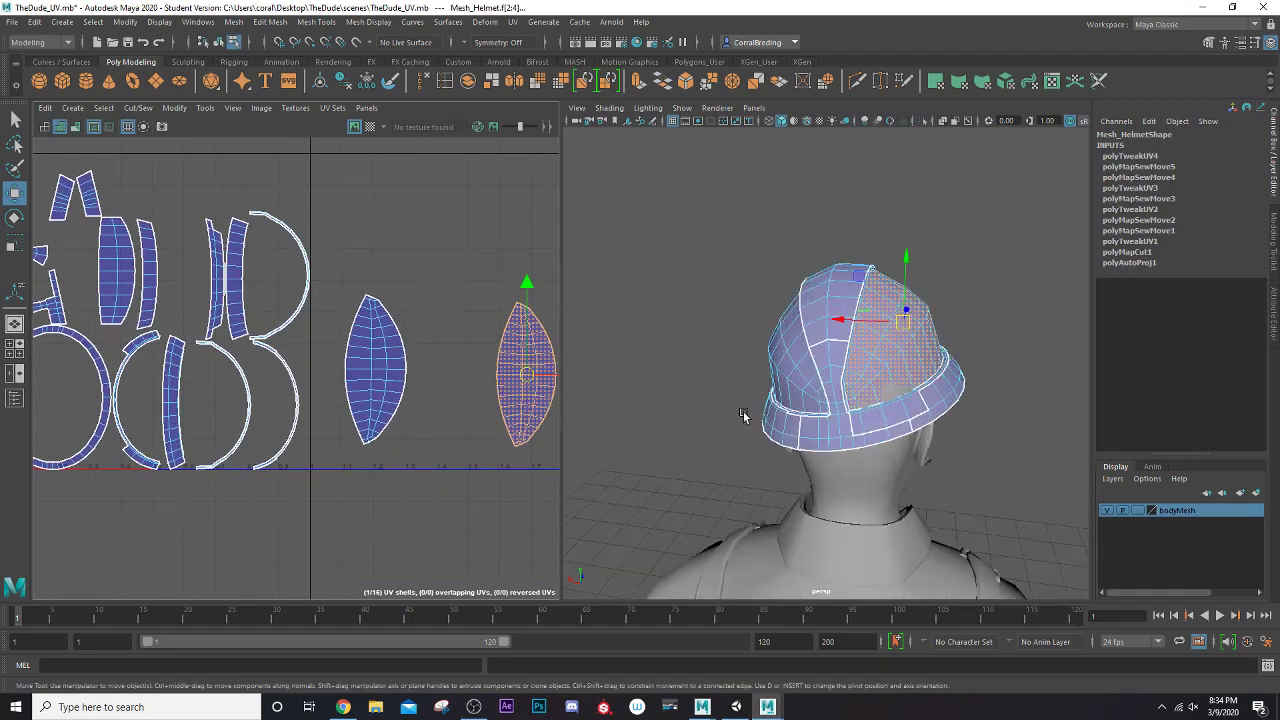
scroll(743, 416, "up", 2)
left_click_drag(777, 431, 888, 443, "alt")
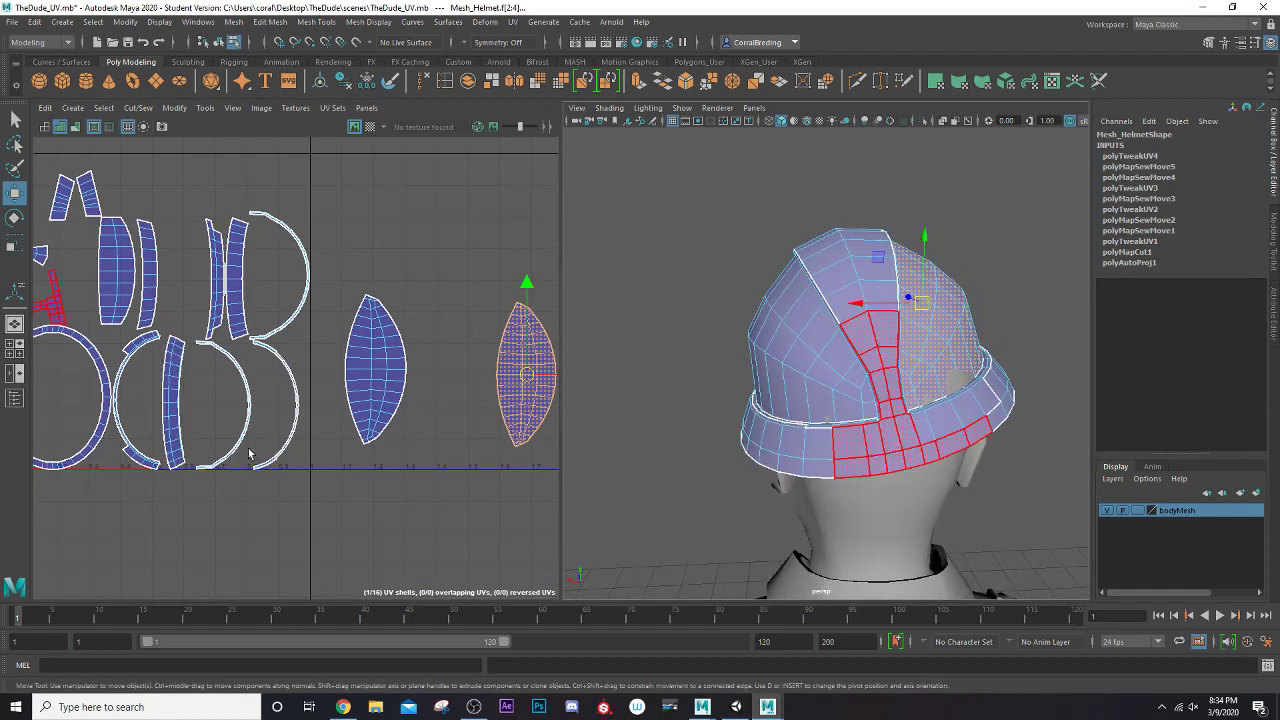
scroll(249, 454, "down", 2)
left_click_drag(706, 420, 850, 395, "alt")
left_click(875, 390)
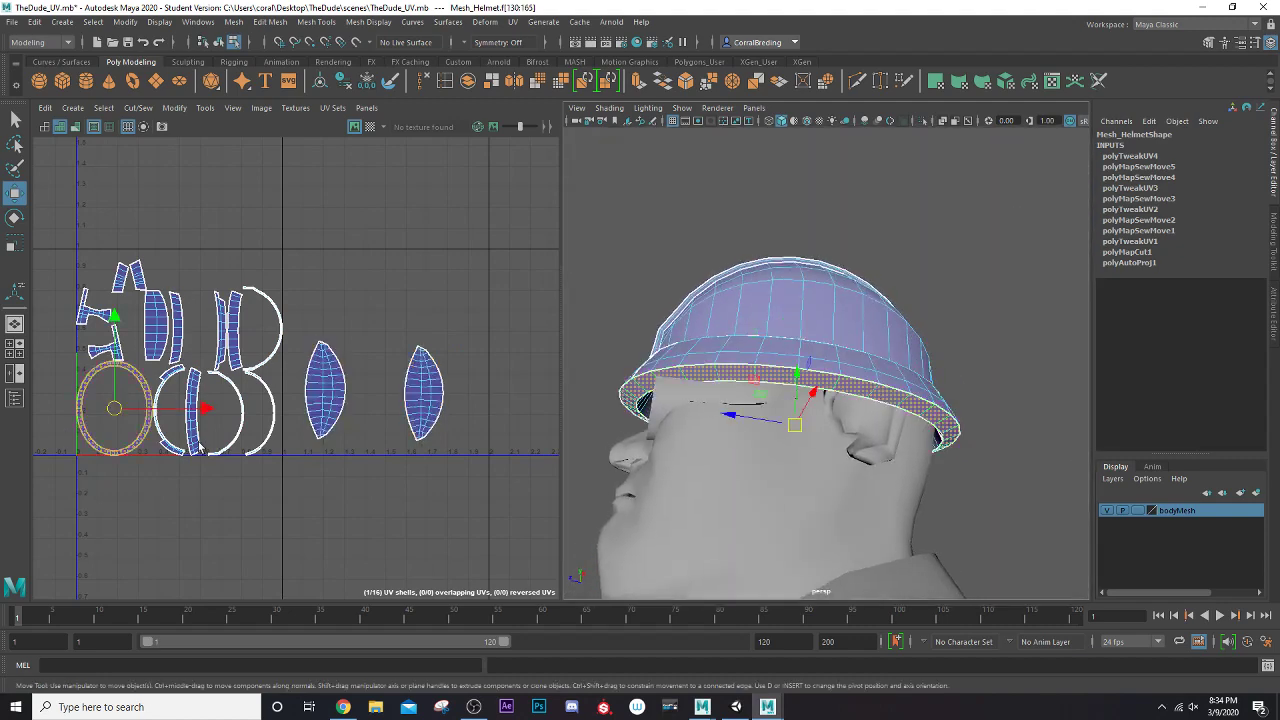
left_click_drag(118, 408, 486, 401)
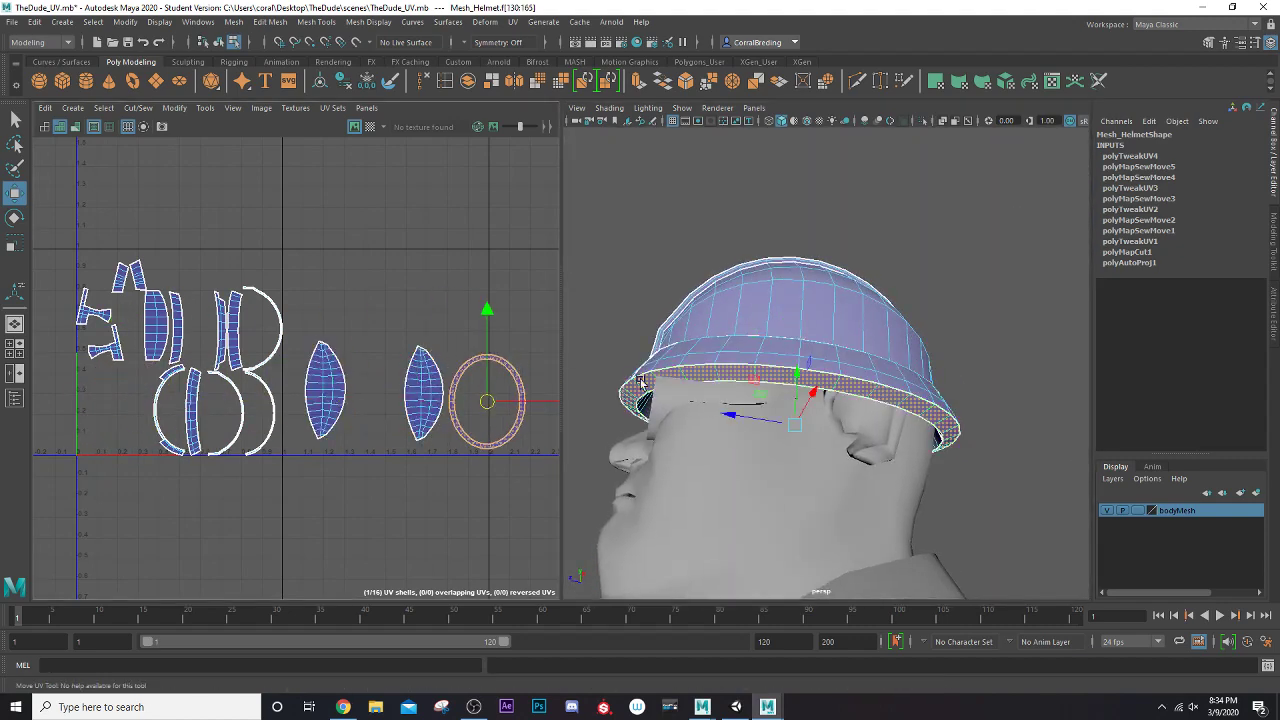
Select the edges of all unfinished helmet shells, leaving out the side panels and brim underside ring, and move and sew them together
left_click_drag(703, 373, 791, 412, "alt")
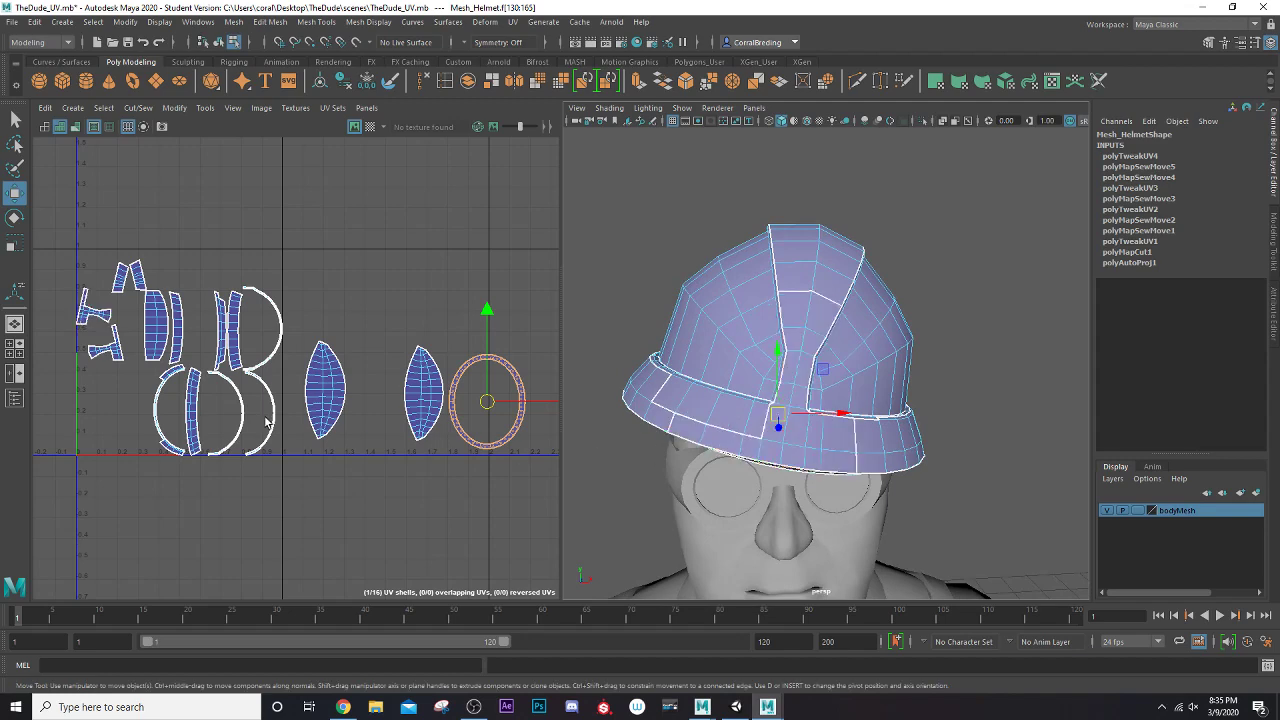
right_click_drag(176, 322, 177, 293)
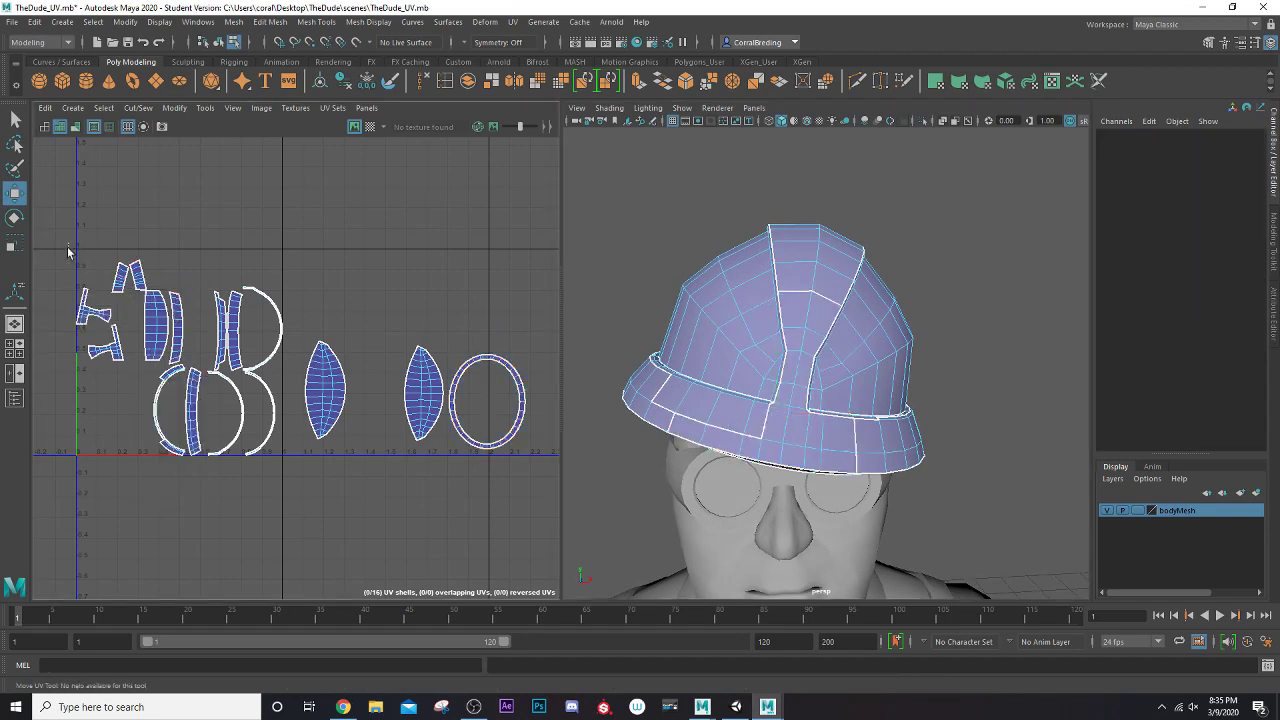
left_click_drag(68, 252, 296, 487)
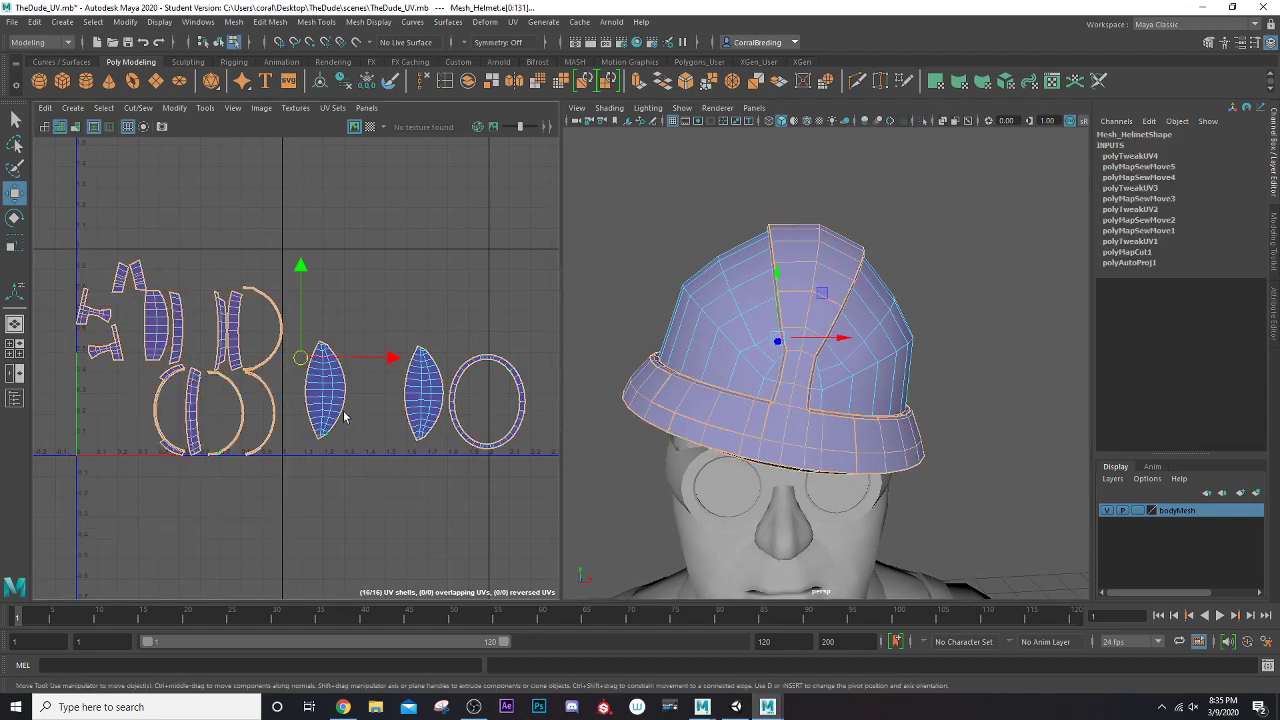
middle_click_drag(344, 417, 332, 432, "alt")
left_click_drag(520, 320, 286, 560, "ctrl")
left_click(138, 107)
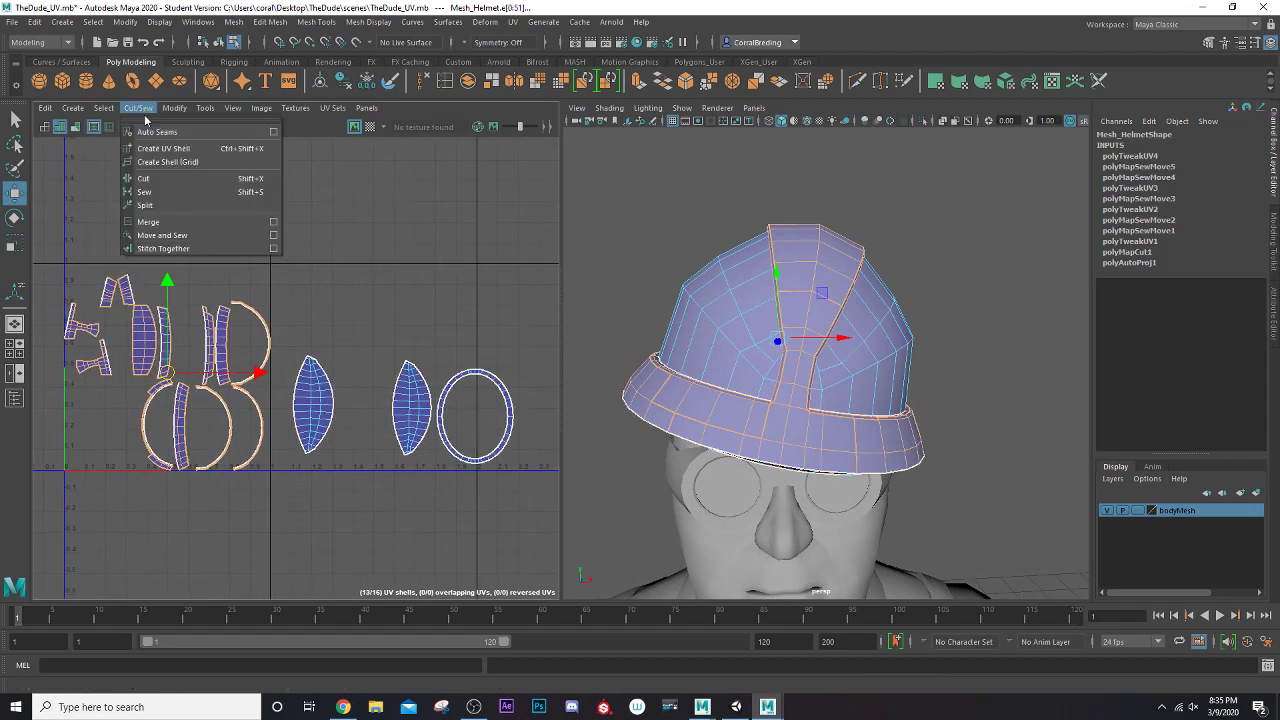
left_click(177, 237)
Unfold the newly sewn shell of the outer brim and centre strip
right_click_drag(178, 407, 118, 388)
left_click(156, 413)
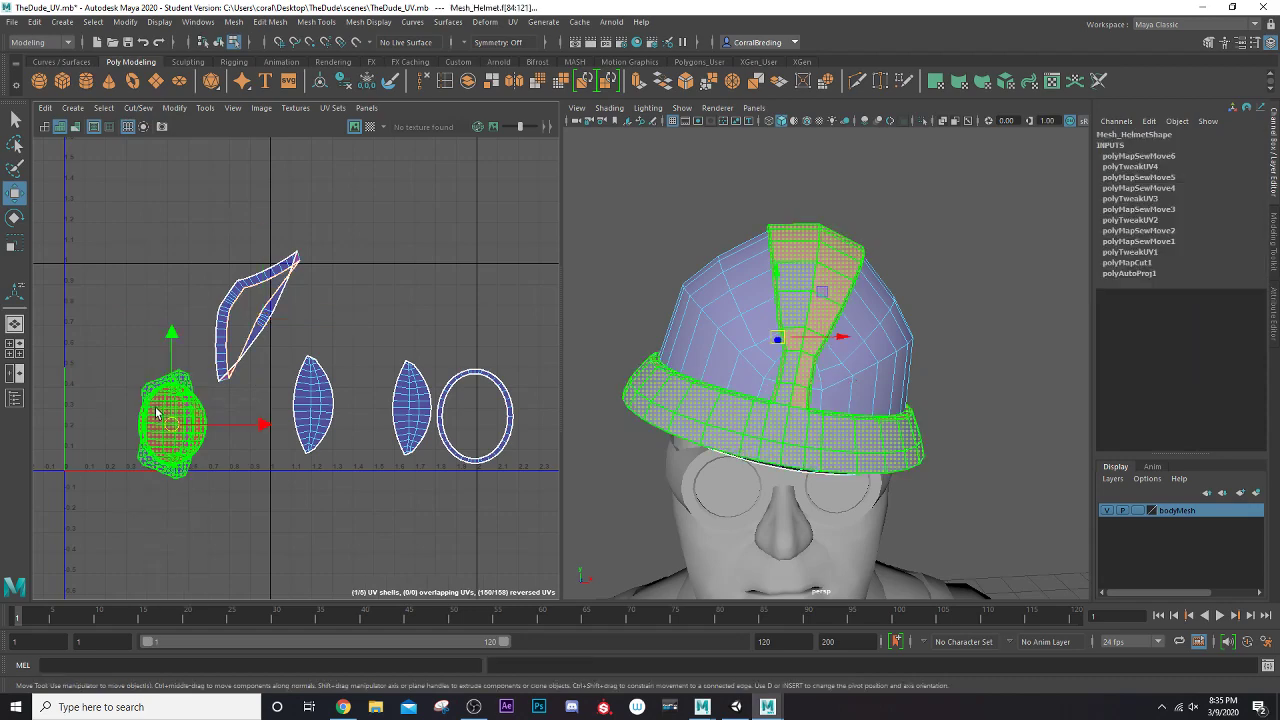
key("ctrl+u")
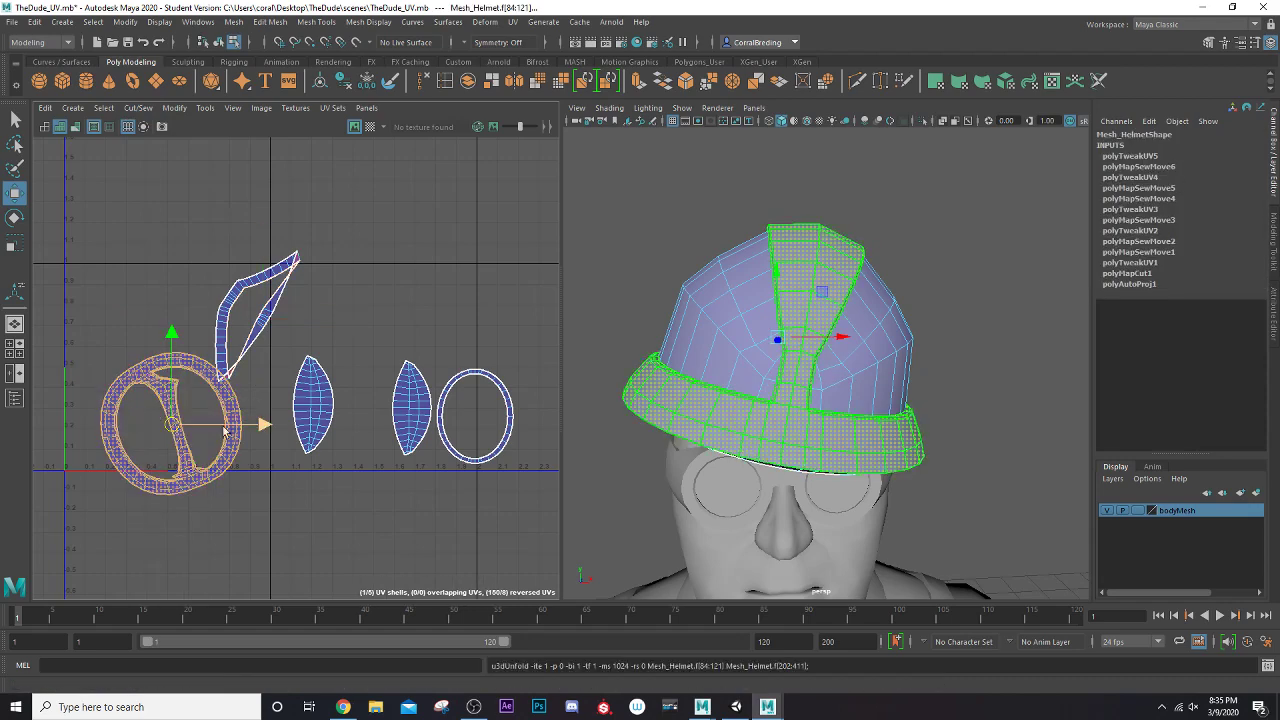
Unfold the distorted shell of the helmet's inner rim into a ring
left_click_drag(660, 425, 930, 405, "alt")
right_click_drag(277, 296, 241, 282)
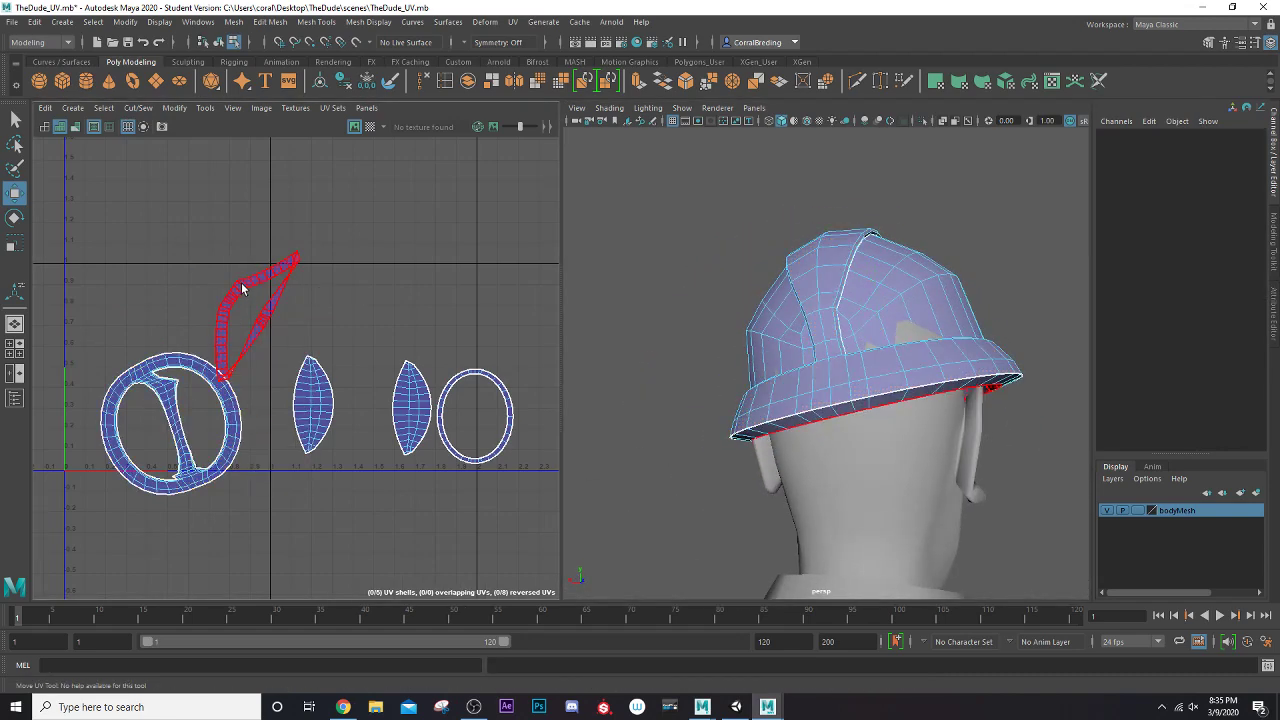
left_click(241, 282)
left_click_drag(640, 400, 765, 424, "alt")
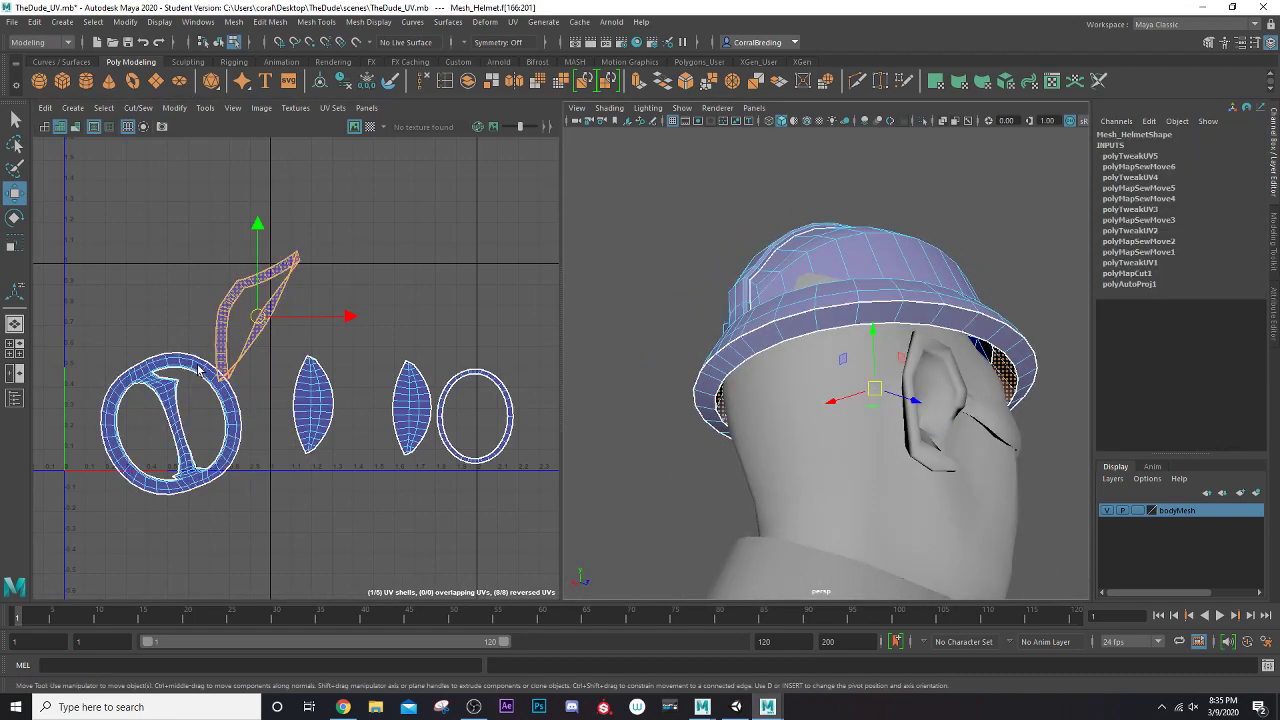
key("ctrl+u")
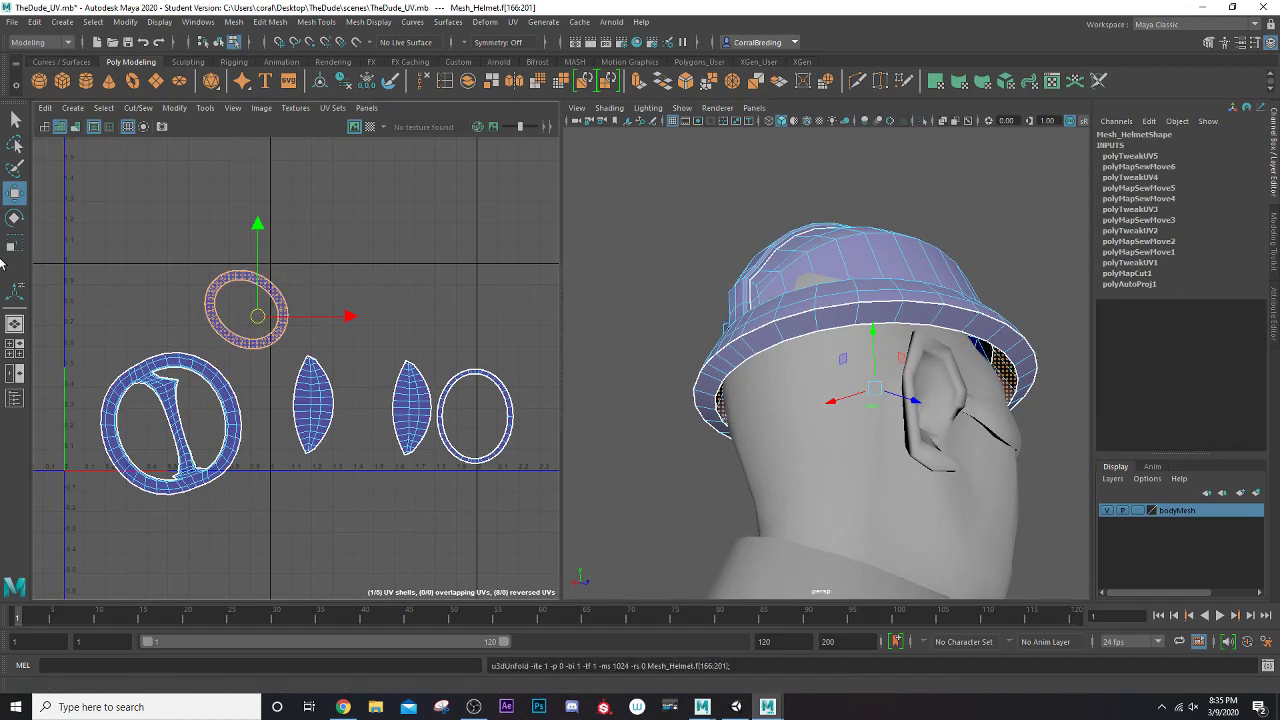
Move and sew the brim underside ring to the inner rim shell along their shared edge loop and unfold the combined shell
right_click_drag(204, 313, 204, 279)
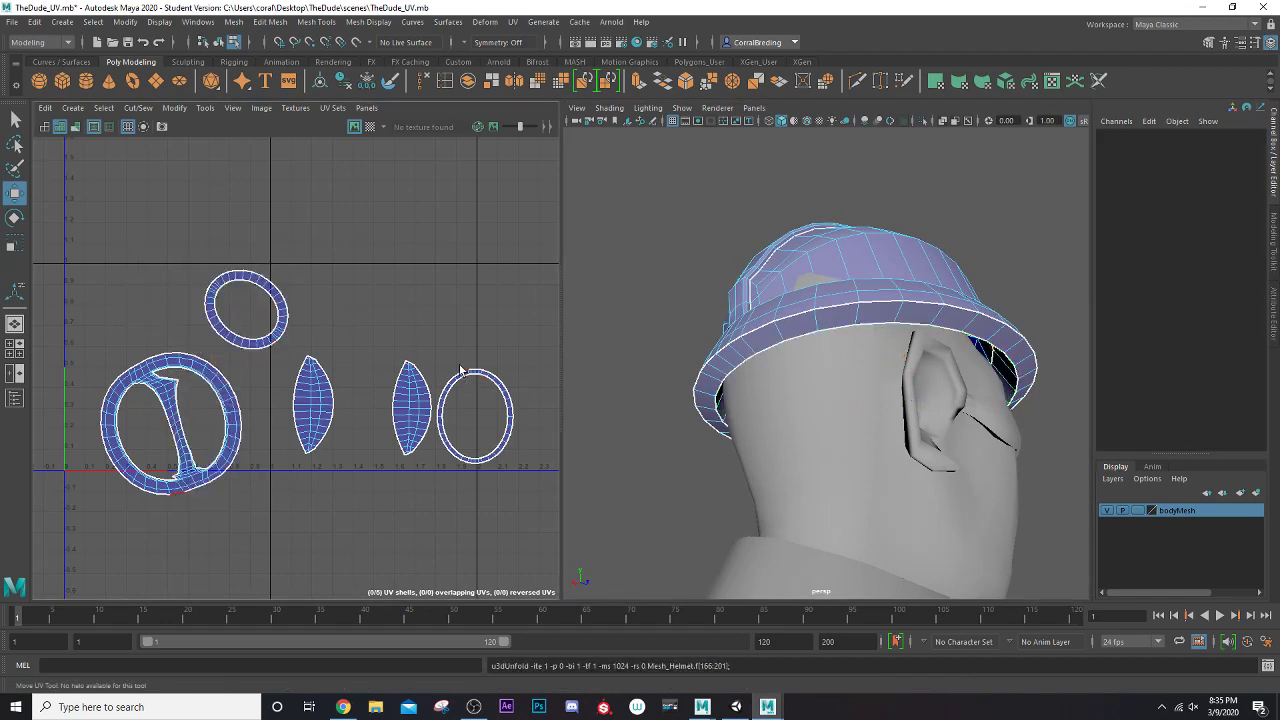
left_click(464, 378)
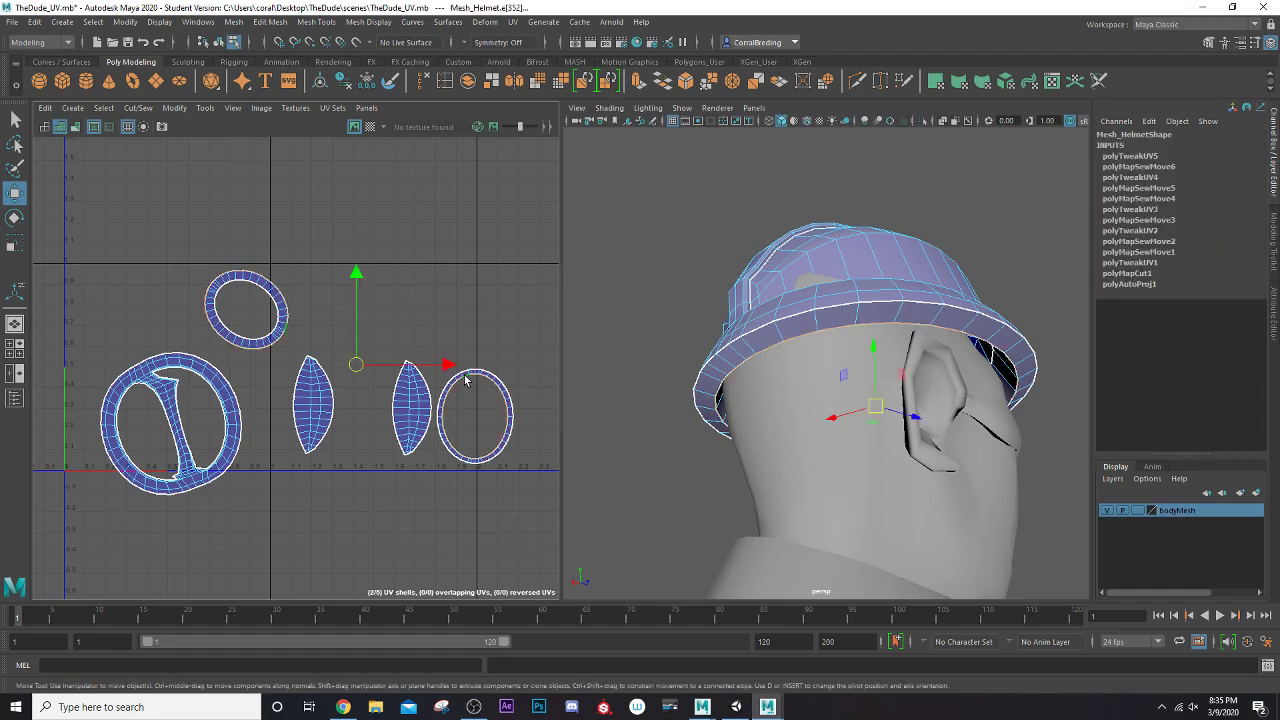
right_click_drag(160, 205, 195, 236, "shift")
right_click_drag(254, 292, 239, 286)
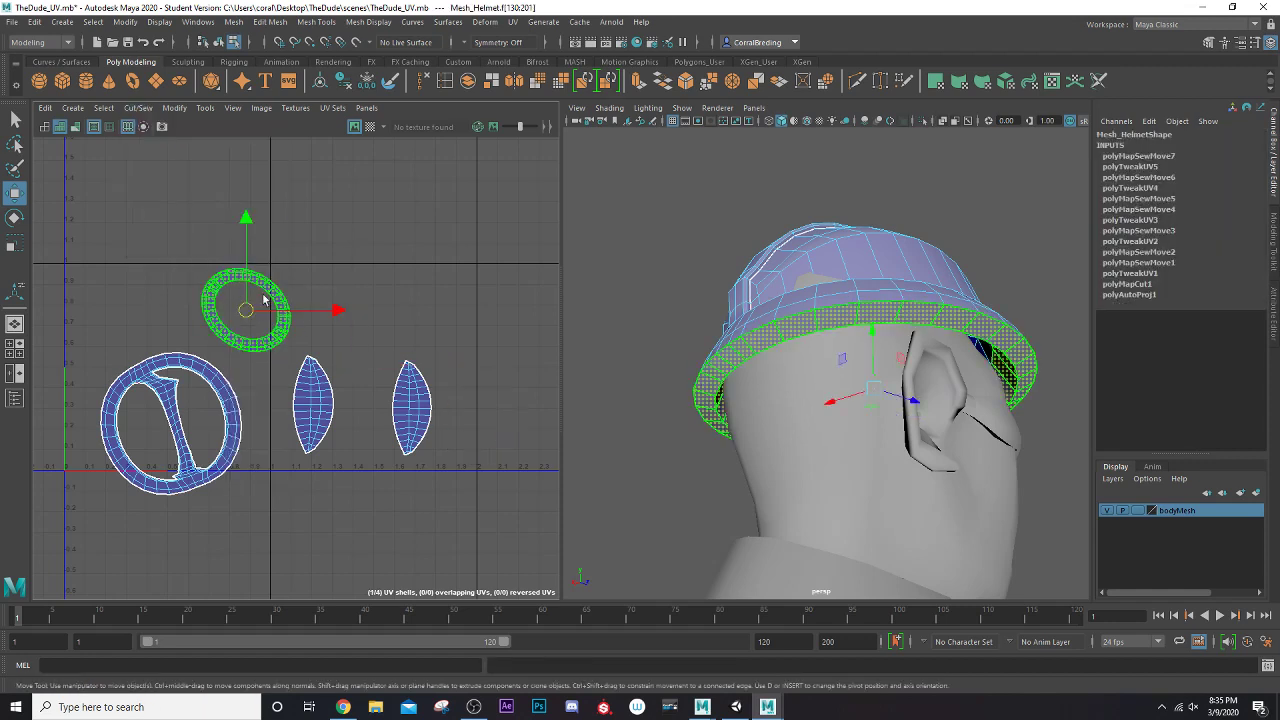
key("ctrl+u")
Select the edges where both ends of the centre strip meet the outer brim ring and cut the UVs there
left_click(191, 443)
scroll(186, 470, "up", 6)
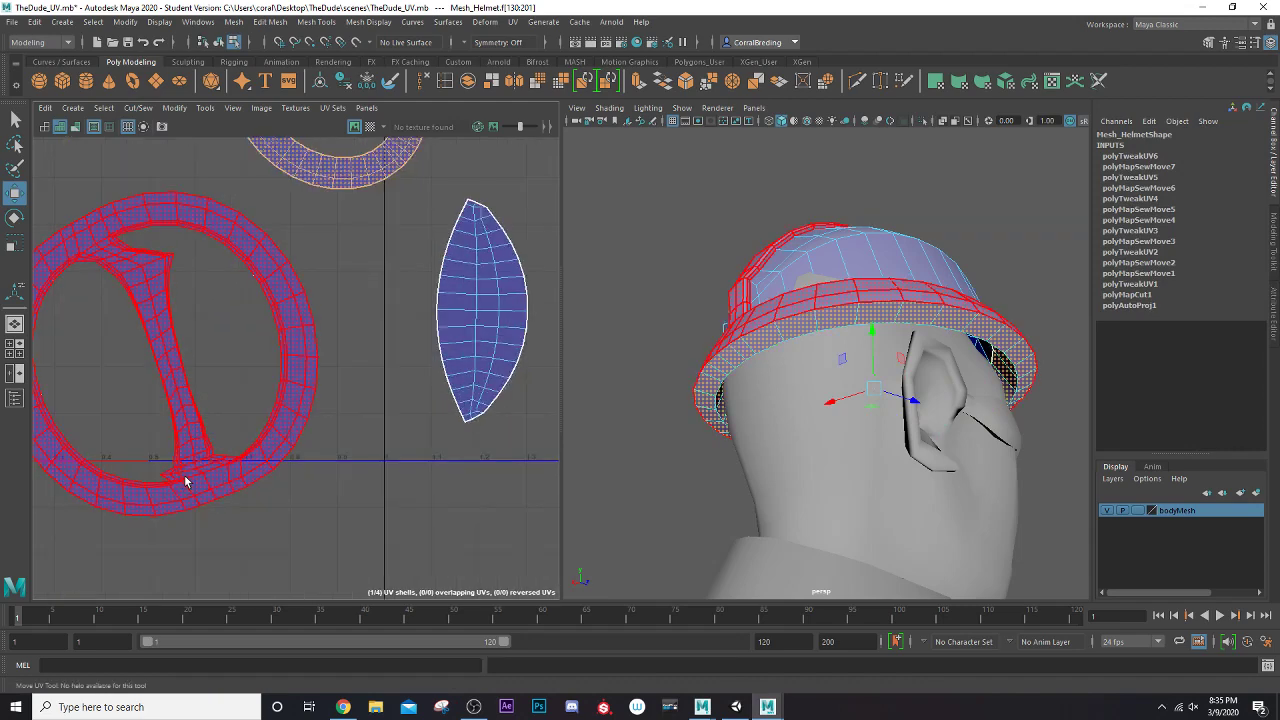
right_click_drag(220, 448, 214, 430)
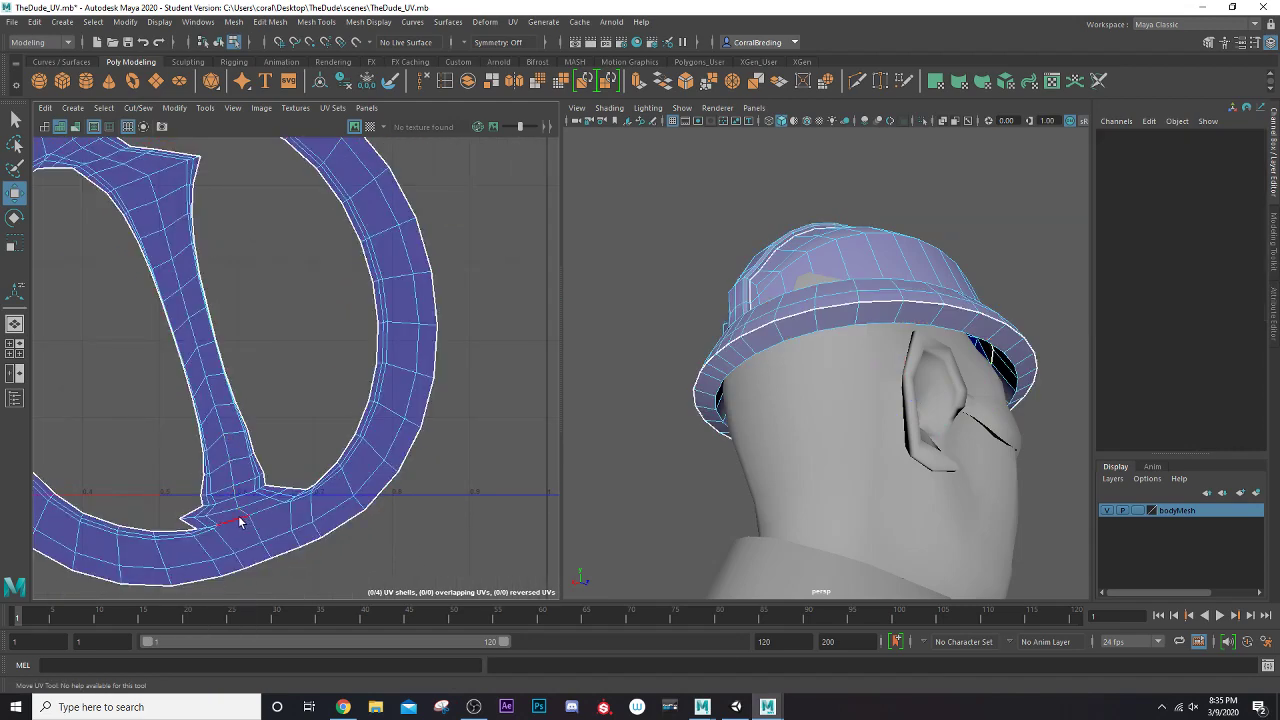
left_click(239, 520)
scroll(237, 525, "up", 4)
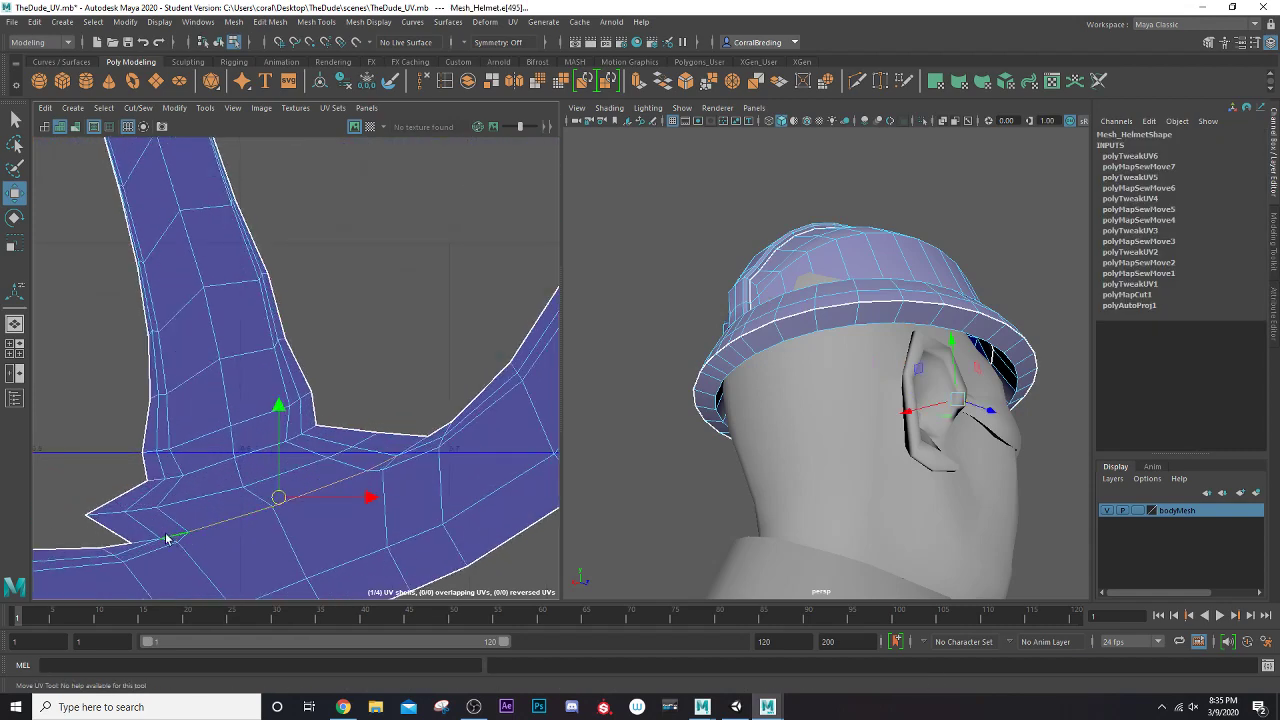
left_click(150, 545, "shift")
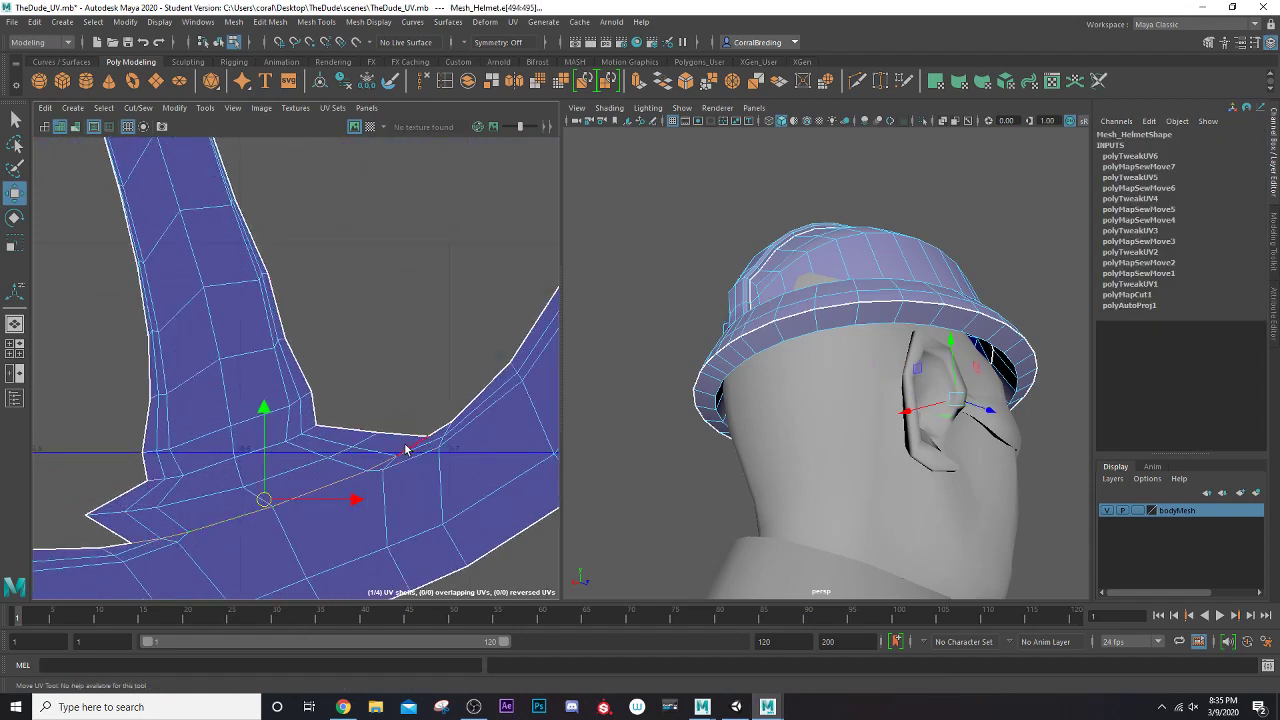
scroll(407, 448, "down", 4)
middle_click_drag(257, 368, 283, 677, "alt")
scroll(270, 312, "down", 2)
middle_click_drag(252, 301, 395, 406, "alt")
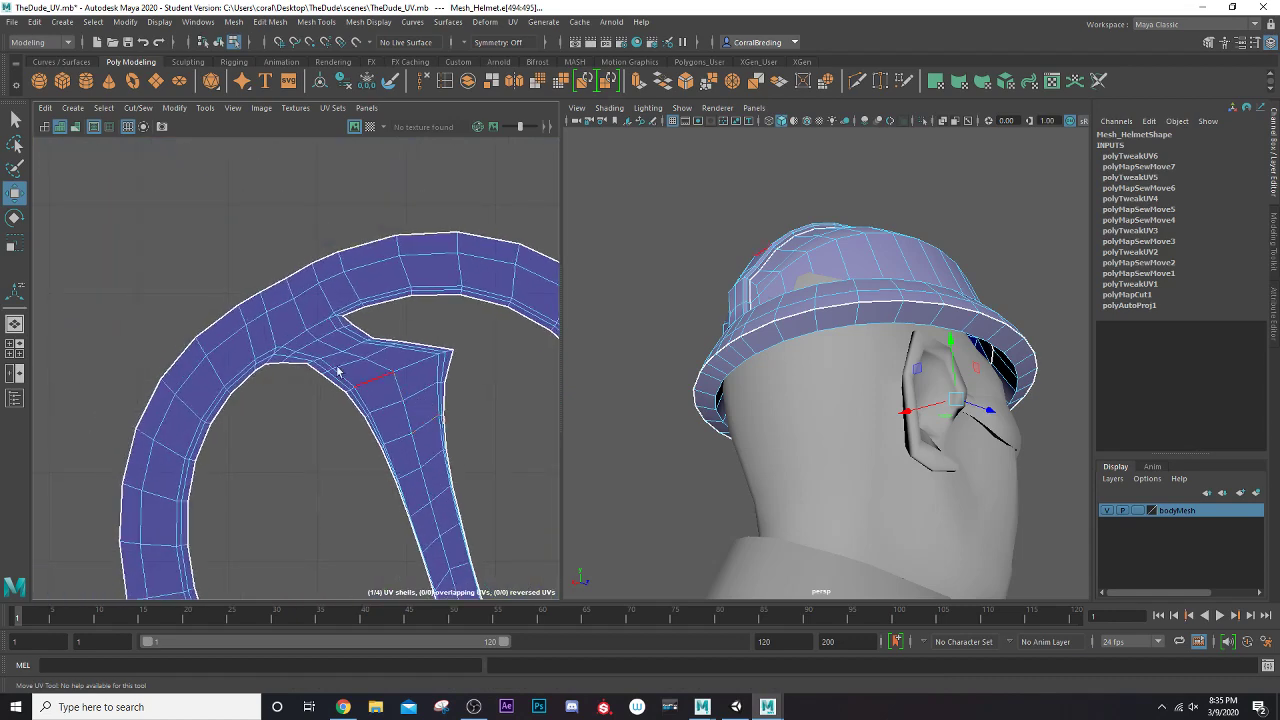
scroll(268, 361, "up", 3)
scroll(250, 356, "up", 2)
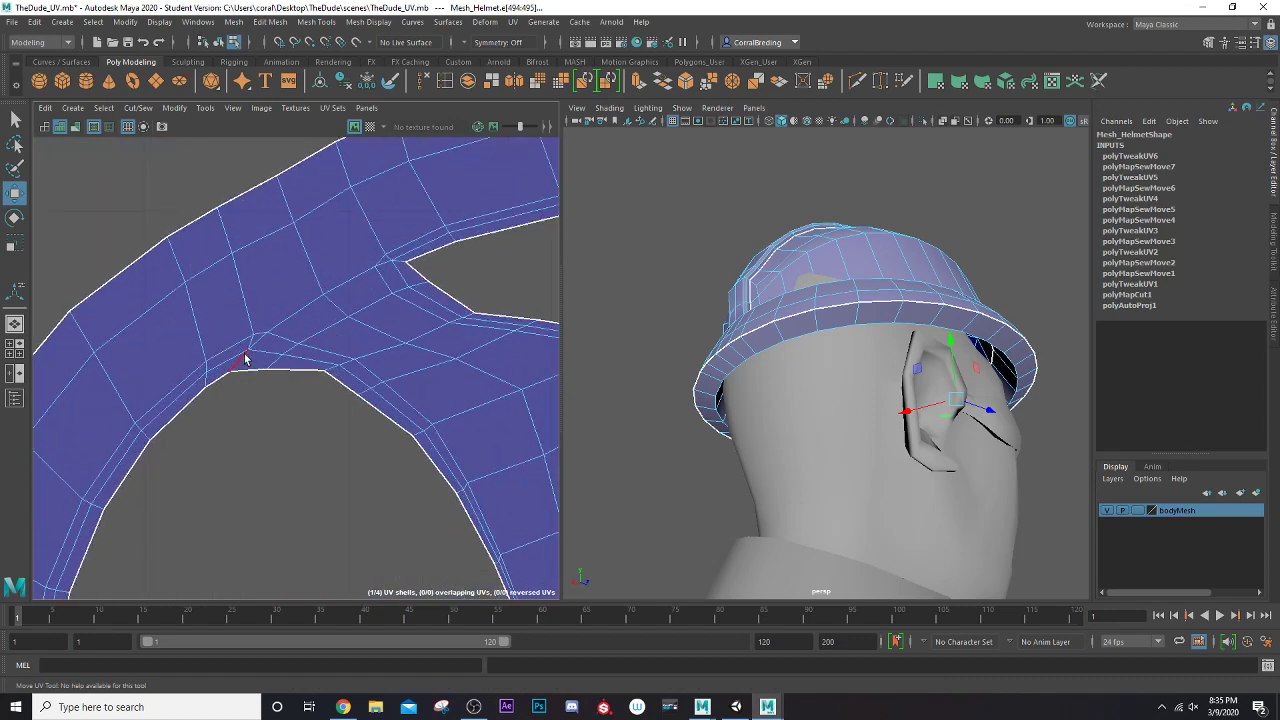
left_click(245, 357, "shift")
left_click(266, 342, "shift")
left_click(297, 315, "shift")
left_click(349, 280, "shift")
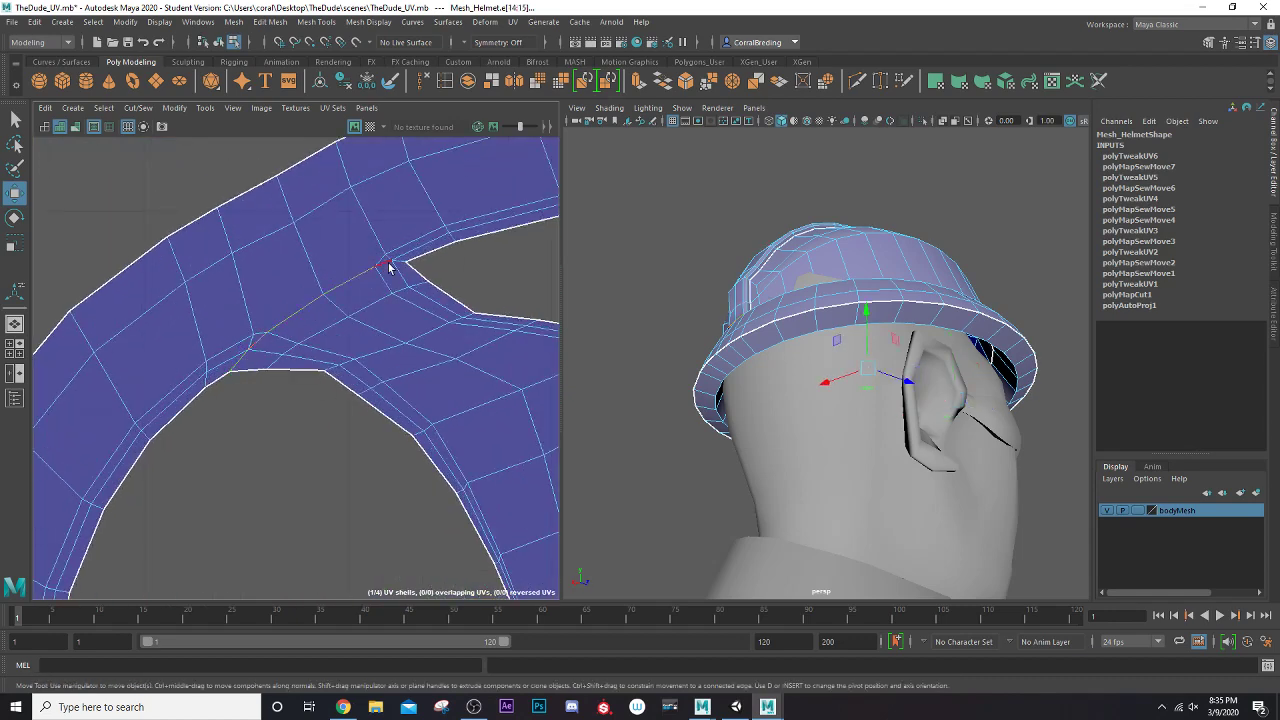
scroll(328, 371, "down", 10)
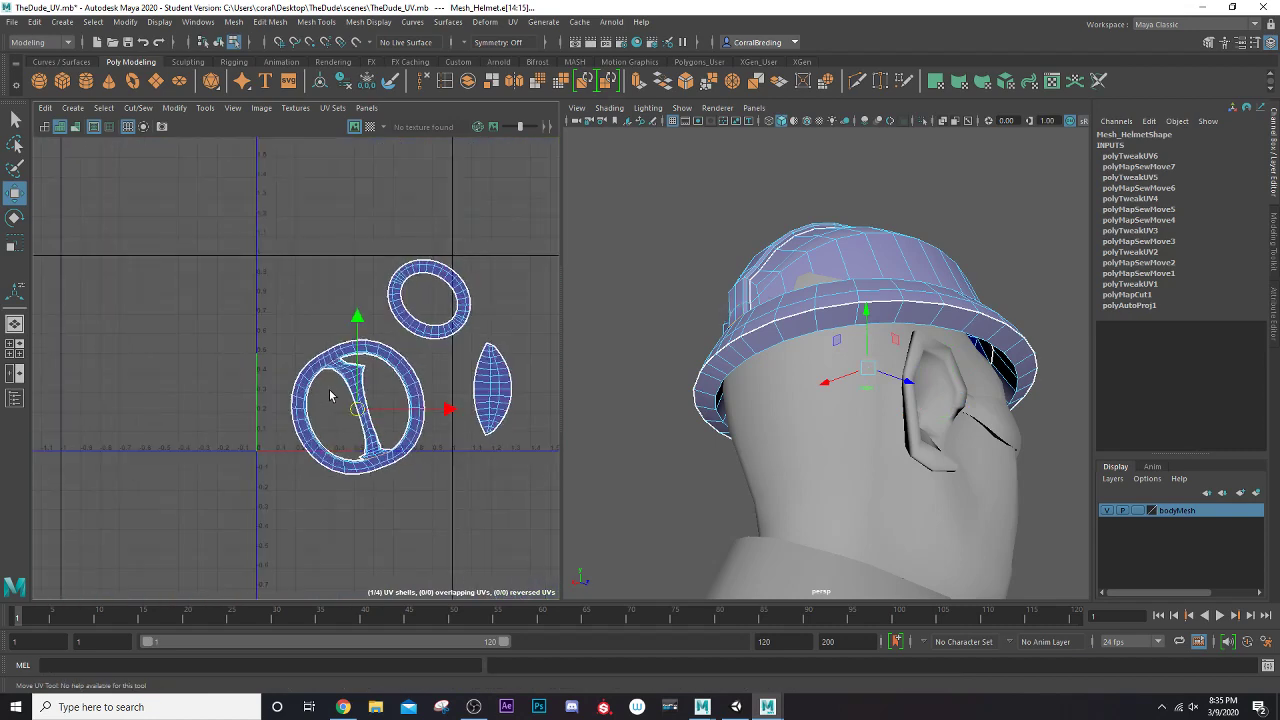
key("ctrl+x")
Unfold the separated centre strip shell and move it out of the brim ring into the empty space above
scroll(327, 389, "up", 5)
right_click_drag(353, 344, 320, 333)
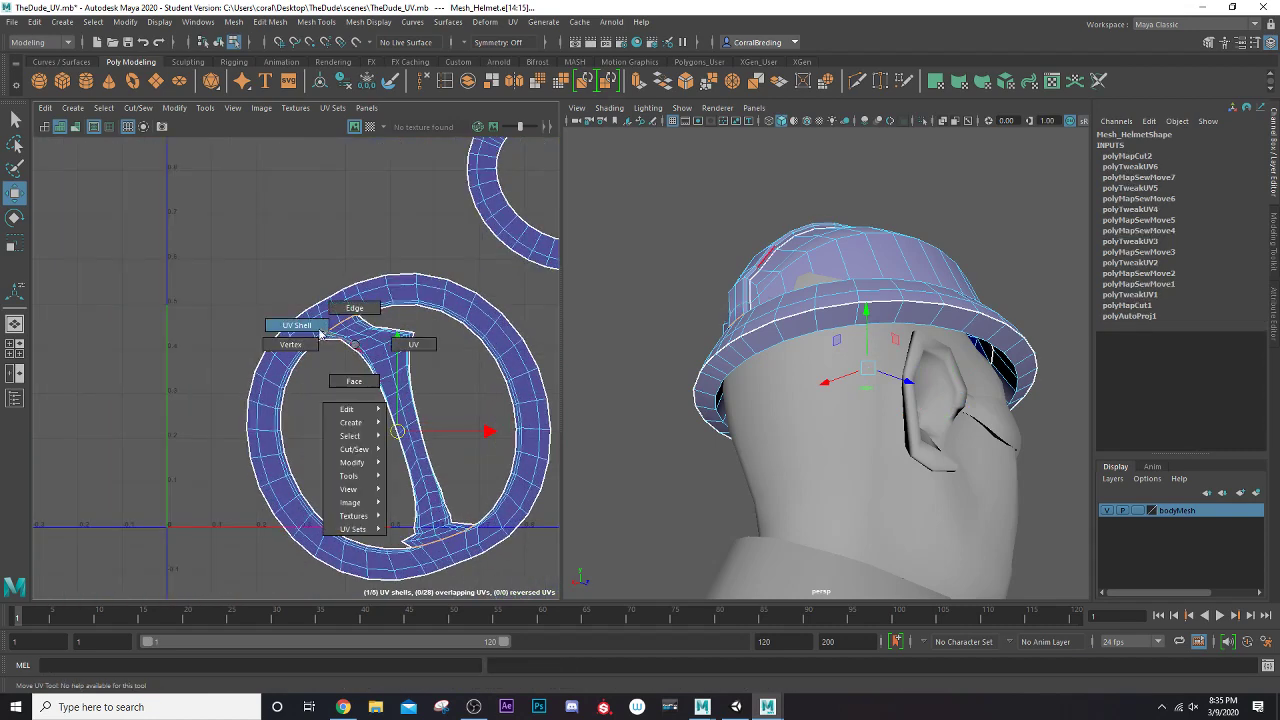
left_click(362, 366)
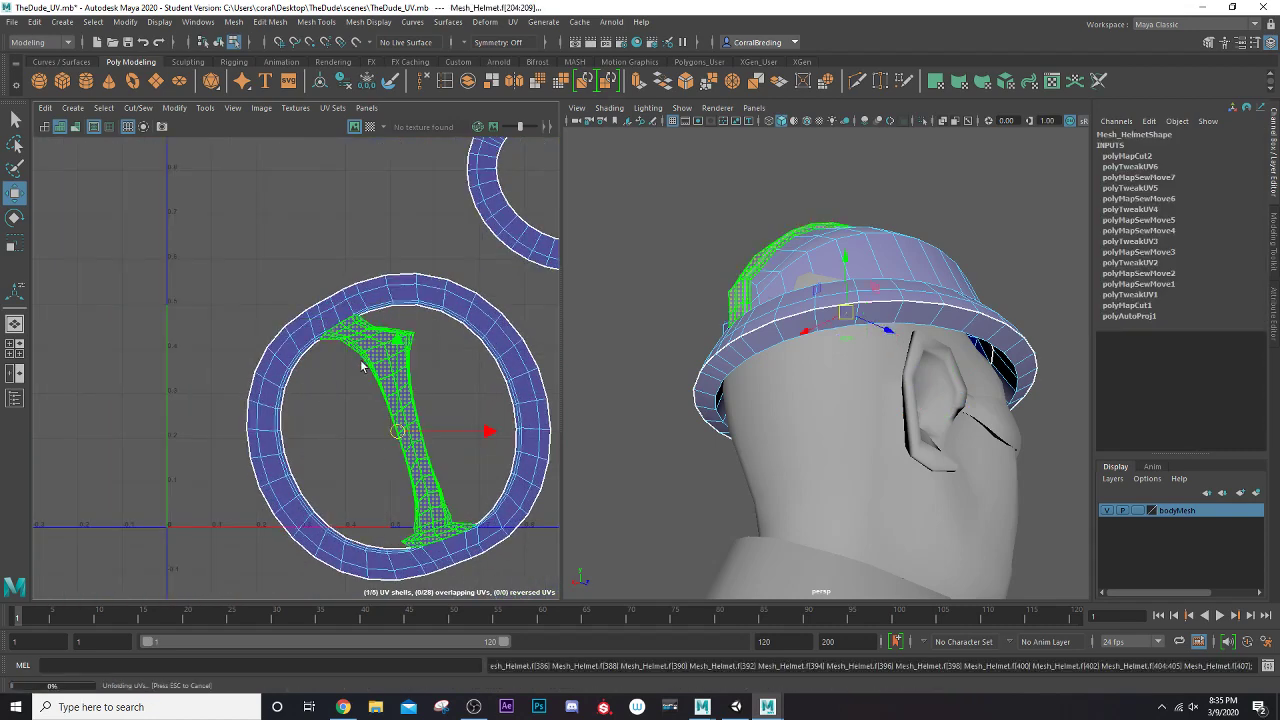
key("ctrl+l")
scroll(362, 400, "down", 4)
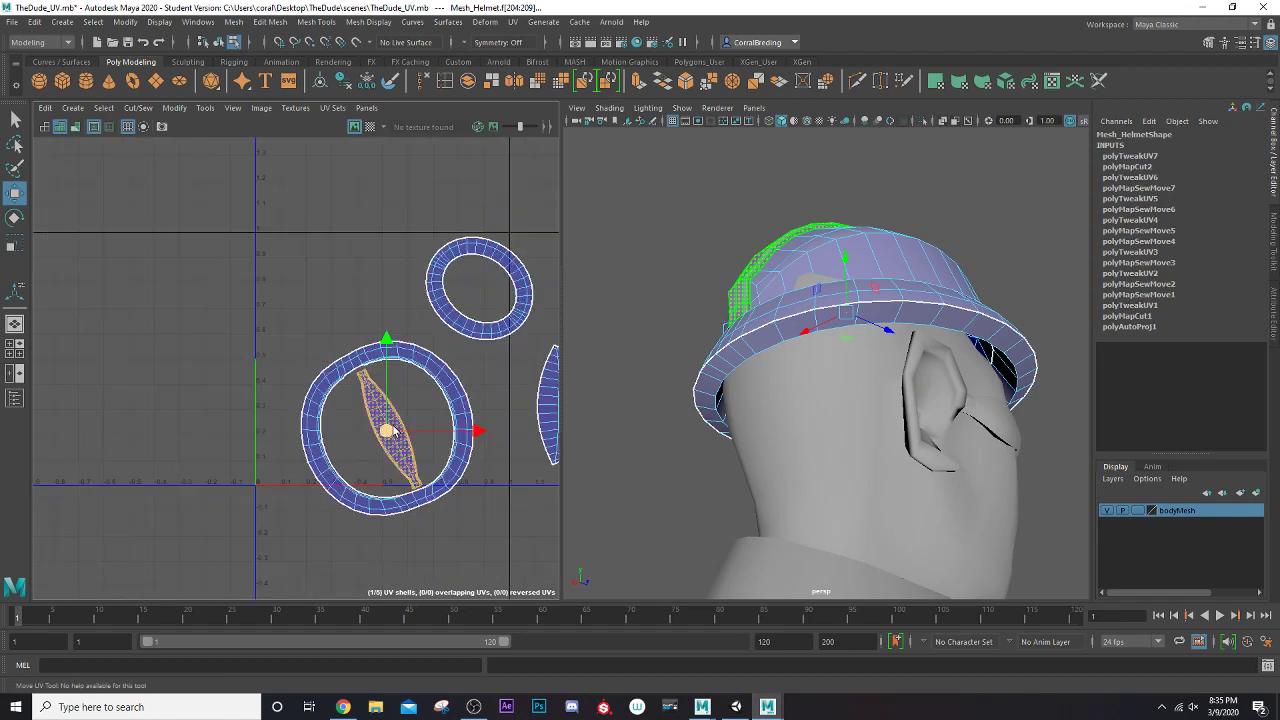
left_click_drag(392, 430, 357, 240)
Return the helmet to object mode, select it as a whole and delete its construction history
scroll(863, 429, "down", 5)
left_click_drag(873, 413, 880, 480, "alt")
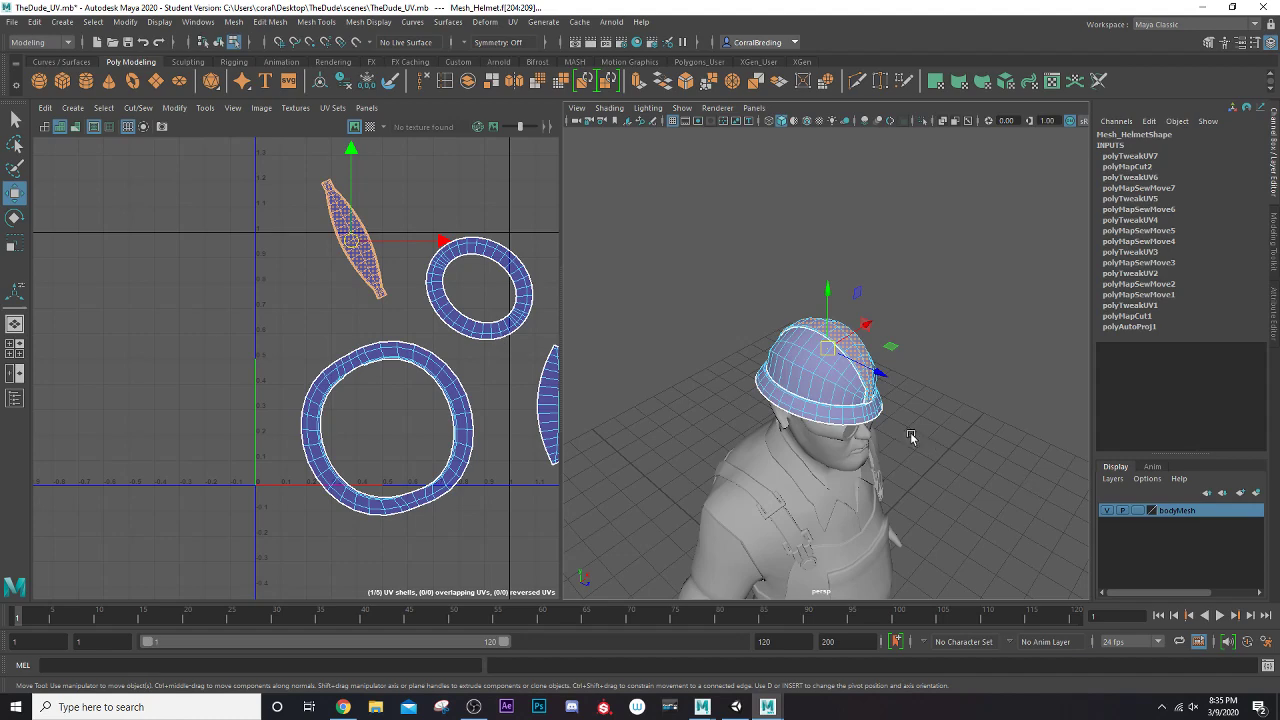
right_click(830, 357)
right_click(832, 357)
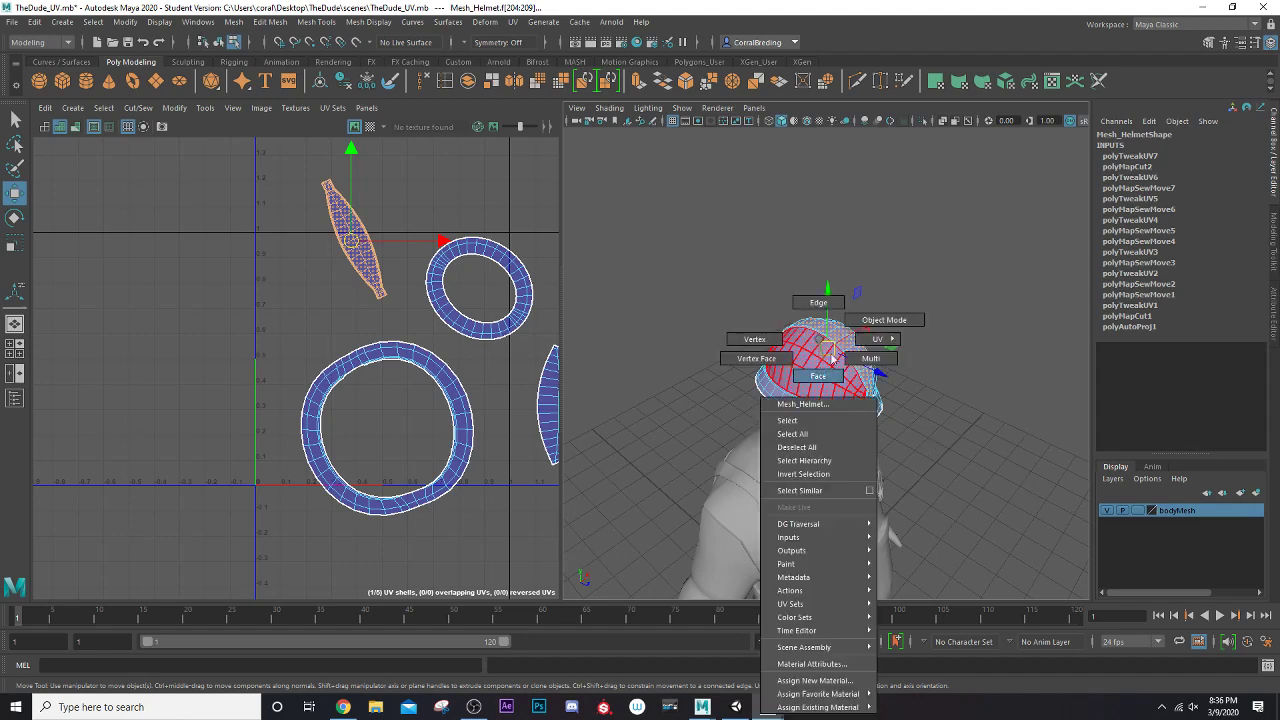
right_click_drag(832, 358, 862, 322)
left_click(750, 285)
scroll(821, 369, "down", 4)
left_click_drag(821, 369, 764, 350, "alt")
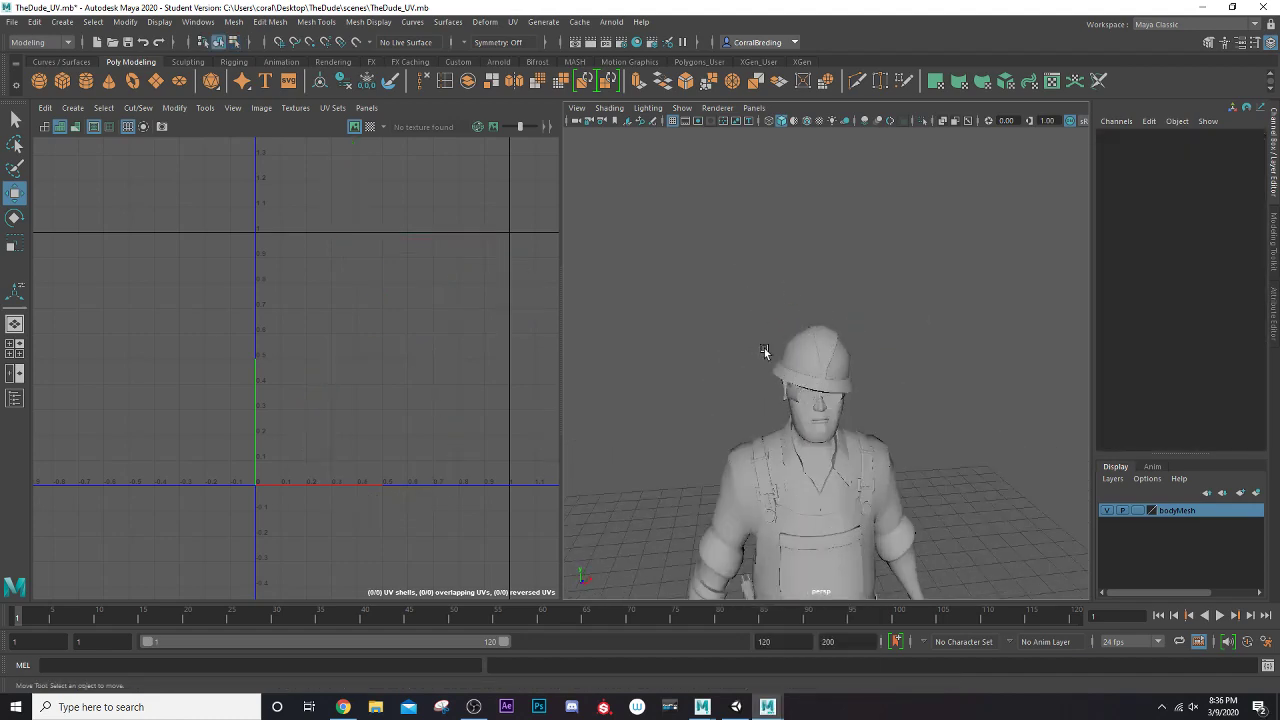
scroll(764, 350, "up", 3)
left_click(829, 360)
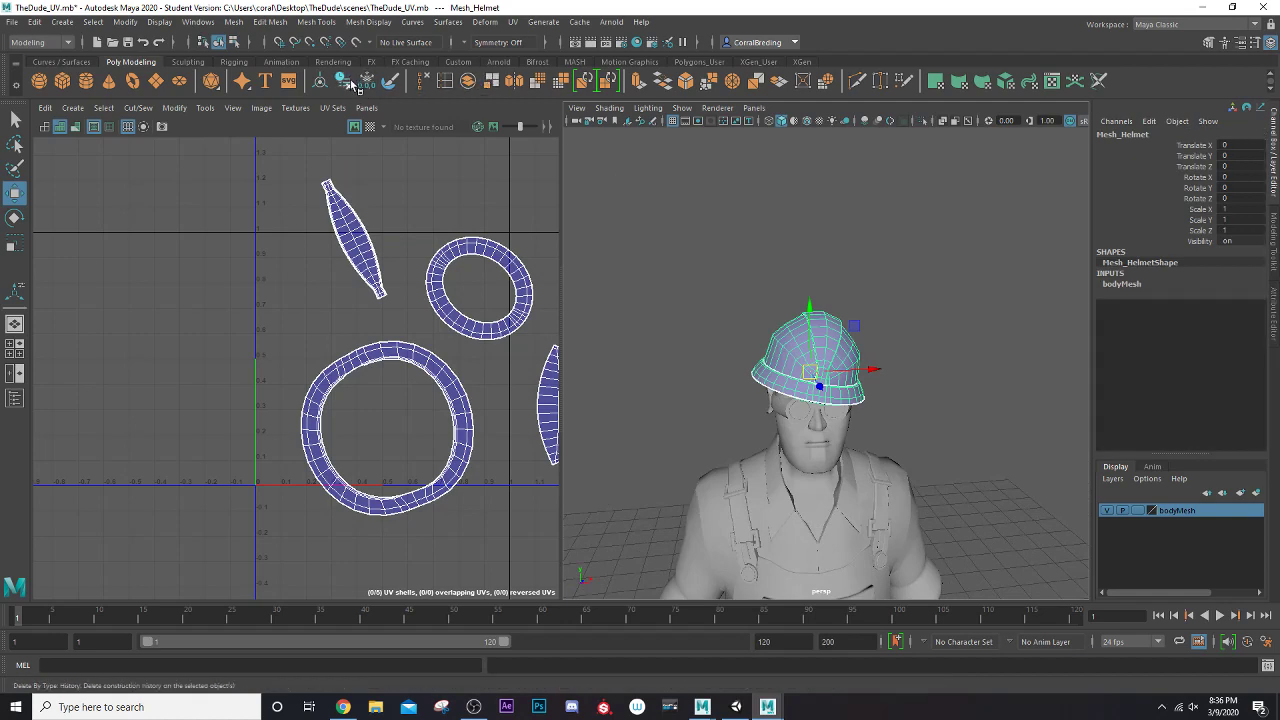
Save the scene over the existing file
left_click(12, 27)
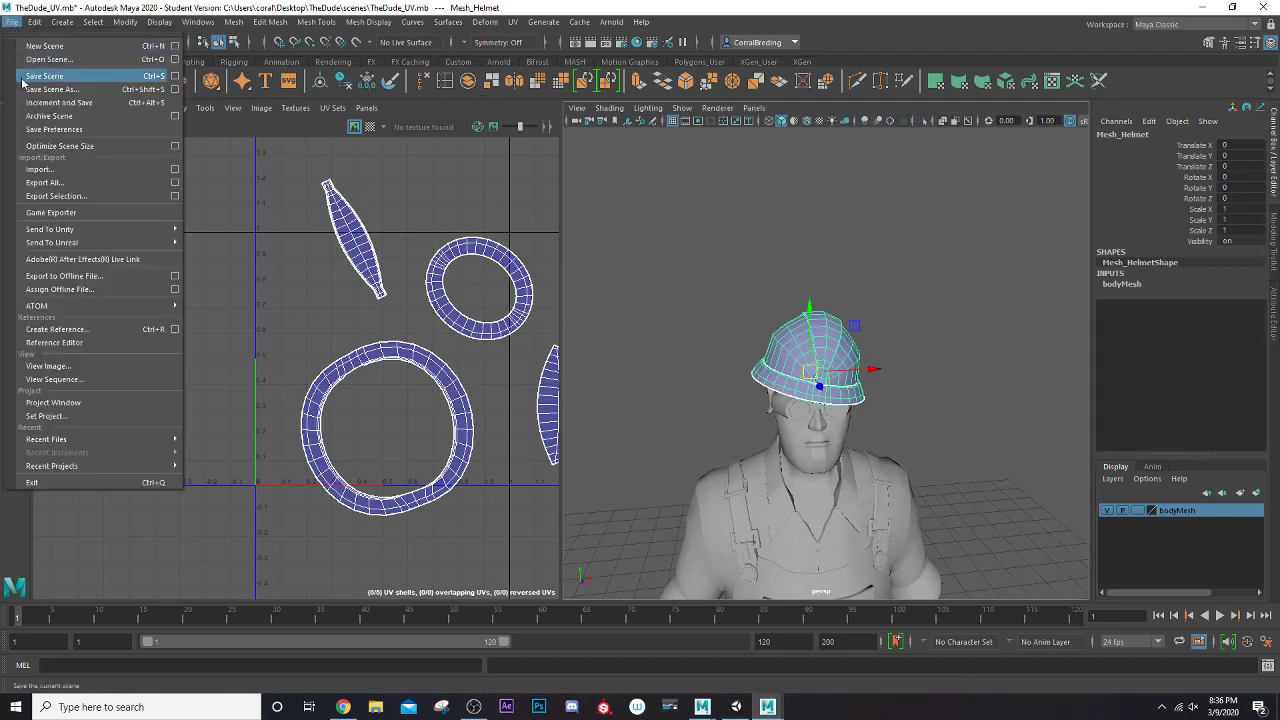
left_click(28, 81)
left_click(626, 365)
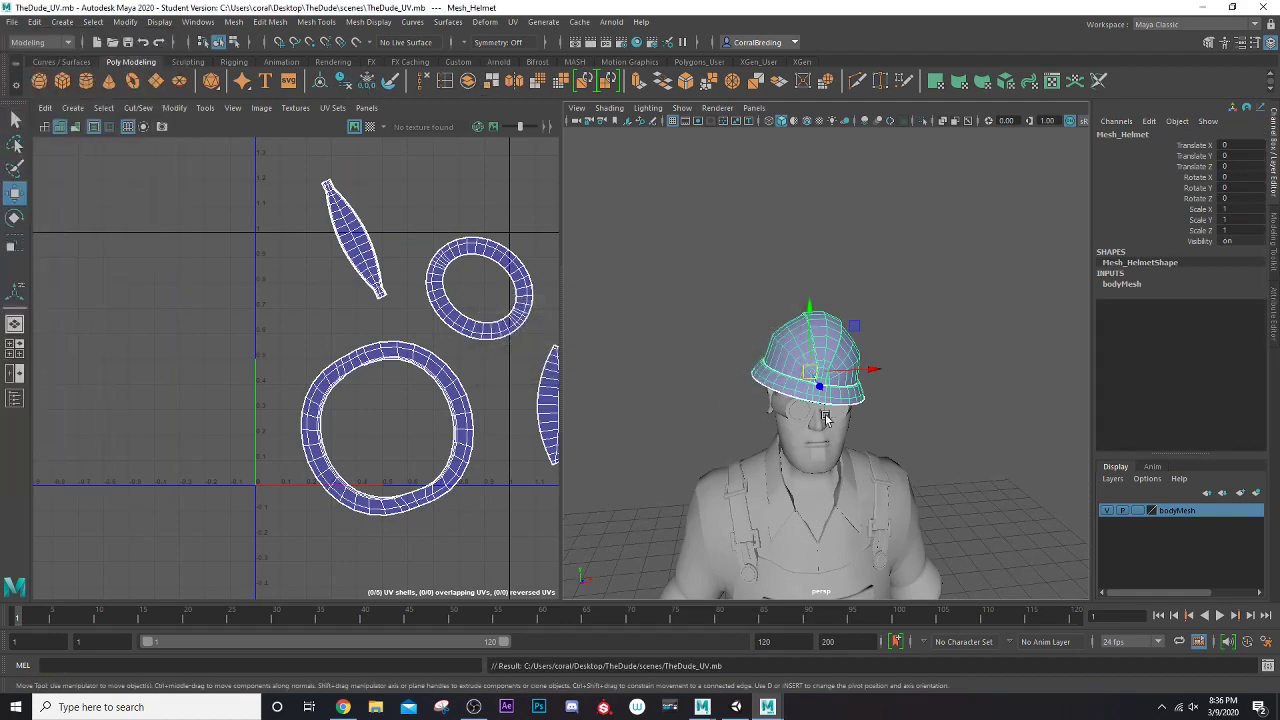
Add the body mesh to the helmet selection and combine both into one mesh
left_click(811, 492, "shift")
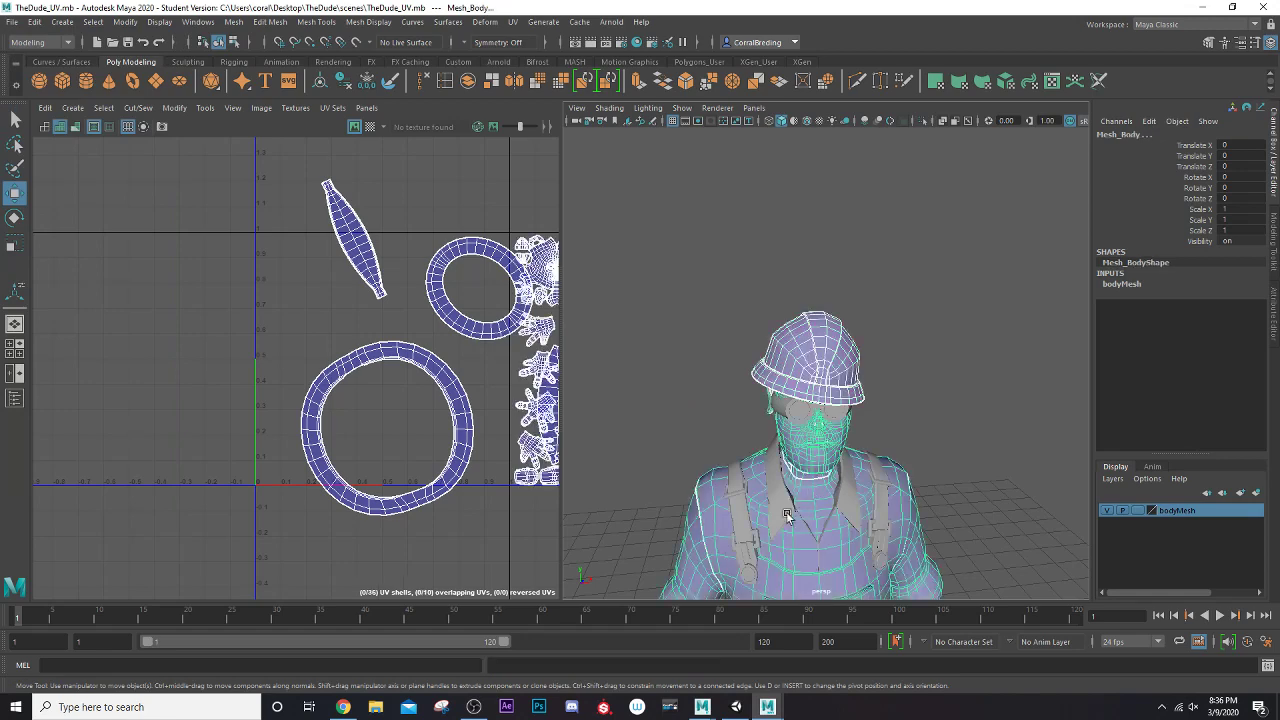
key("f")
scroll(421, 419, "down", 4)
middle_click_drag(421, 417, 303, 398, "alt")
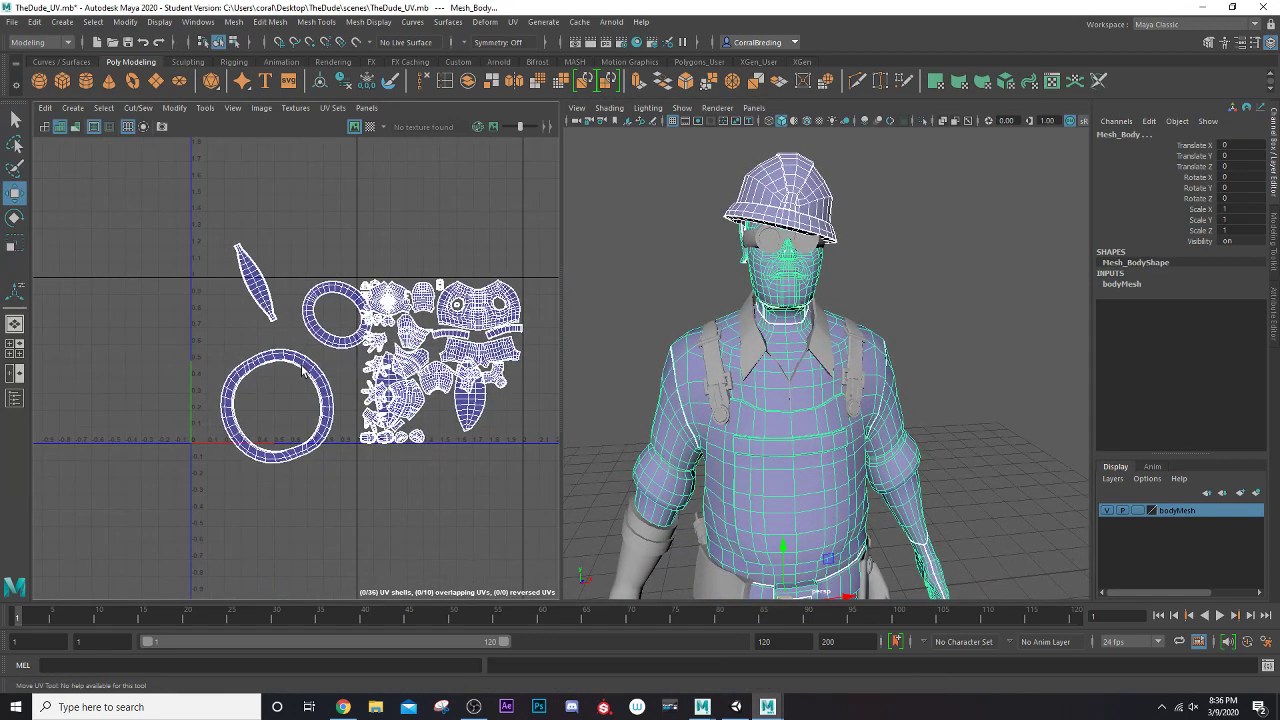
scroll(305, 366, "up", 6)
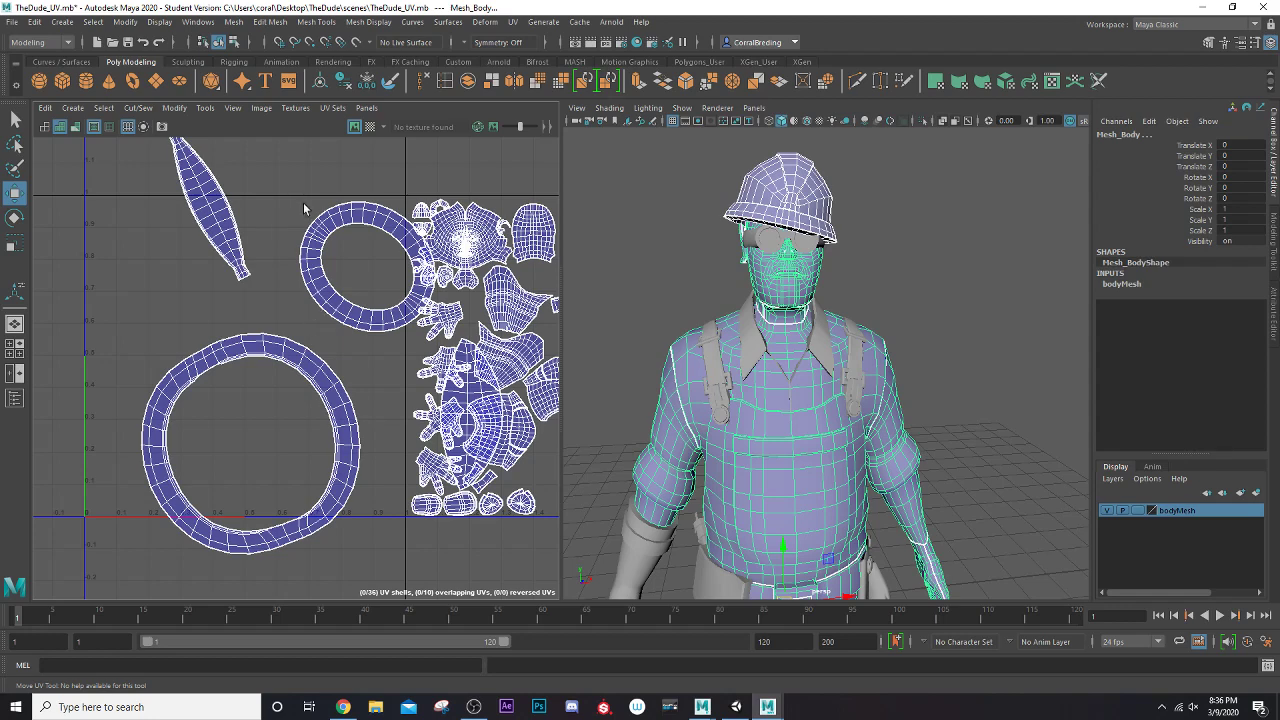
left_click(464, 83)
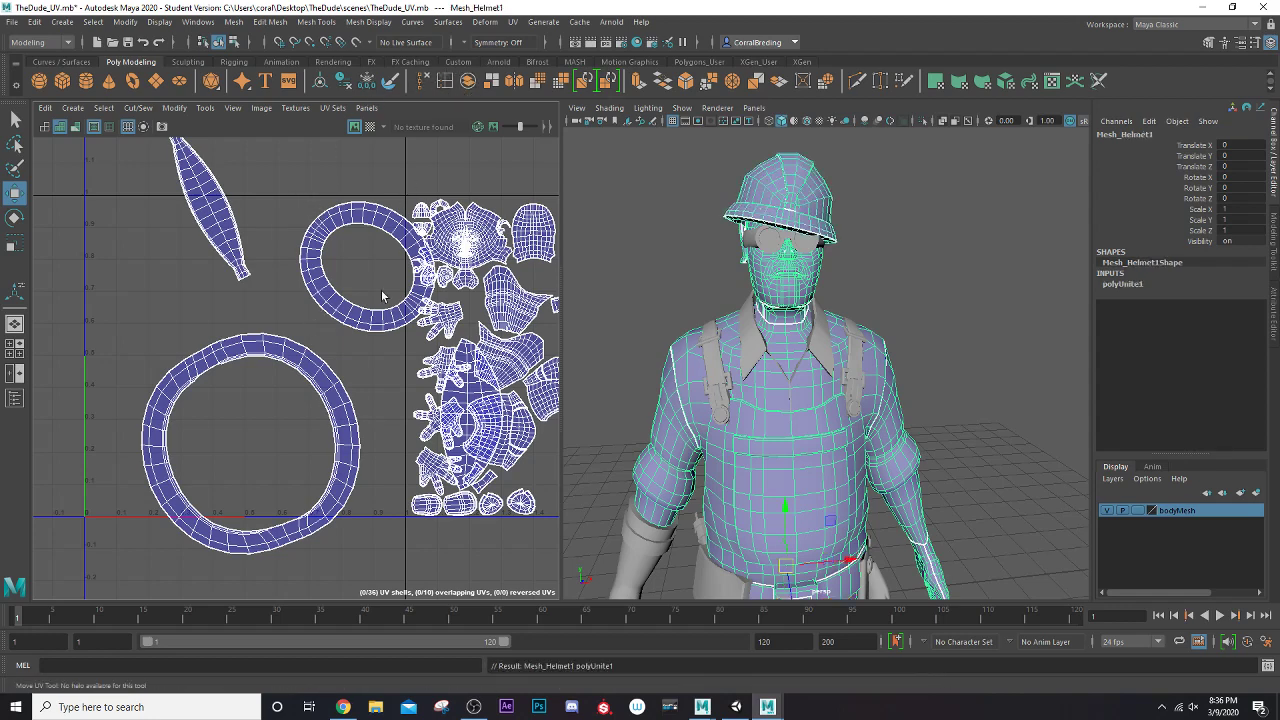
Move the helmet's centre strip and small brim ring shells together over to the lower corner of the body's UV tile
middle_click_drag(368, 299, 330, 306, "alt")
right_click_drag(276, 274, 237, 255)
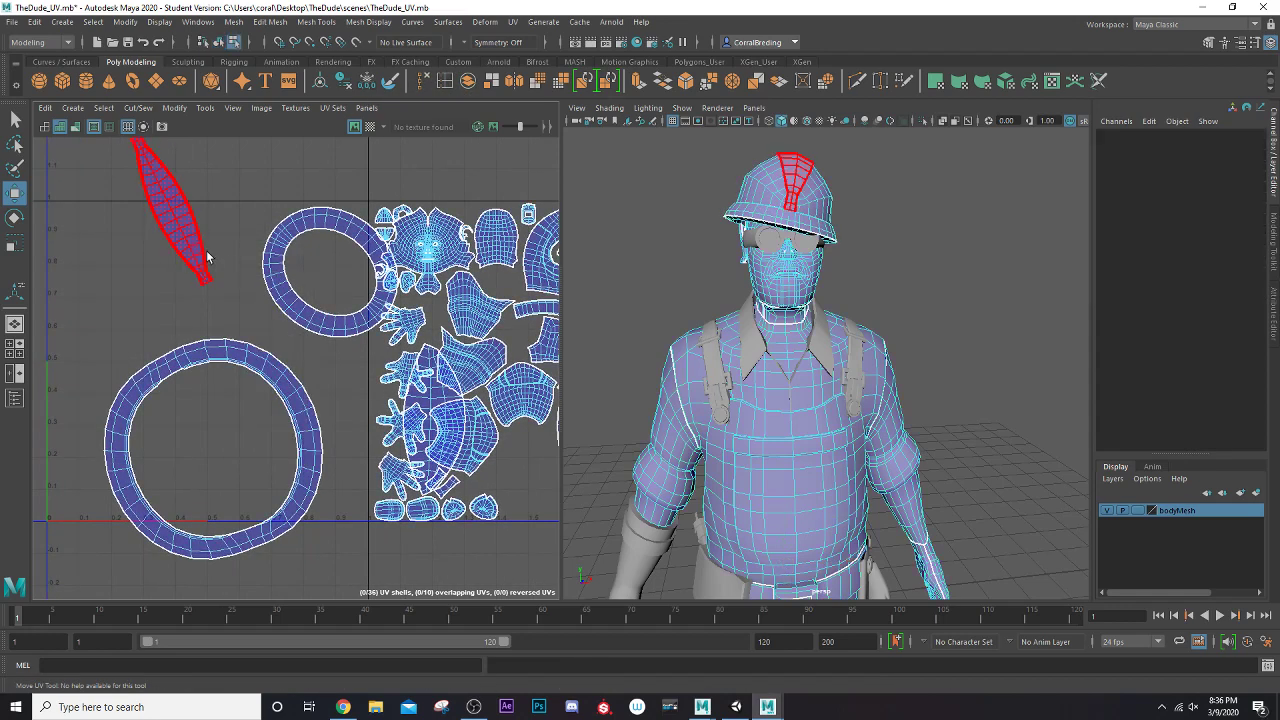
left_click(206, 257)
left_click(268, 238, "shift")
left_click_drag(270, 238, 547, 455)
middle_click_drag(414, 415, 247, 262, "alt")
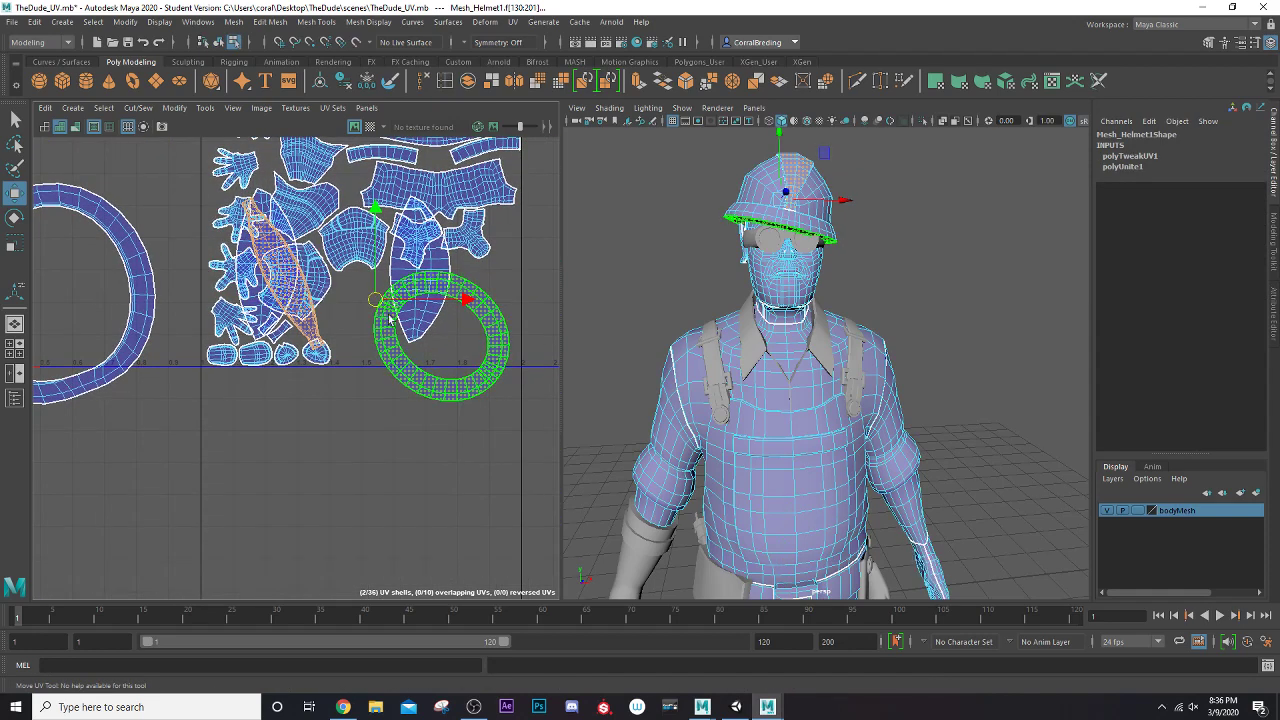
left_click_drag(372, 297, 593, 341)
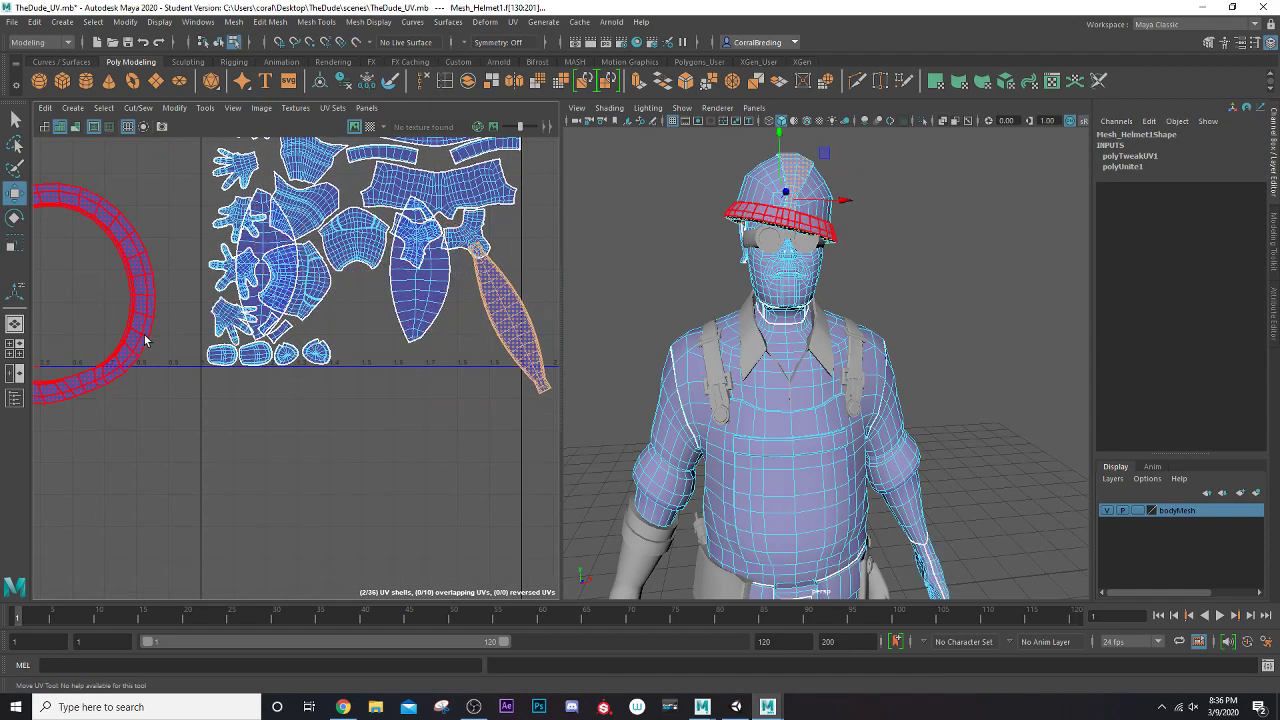
Move the large brim ring and the dome half overlapping the hand shells into the empty space beneath the body's UVs
left_click(128, 300)
left_click_drag(50, 297, 465, 457)
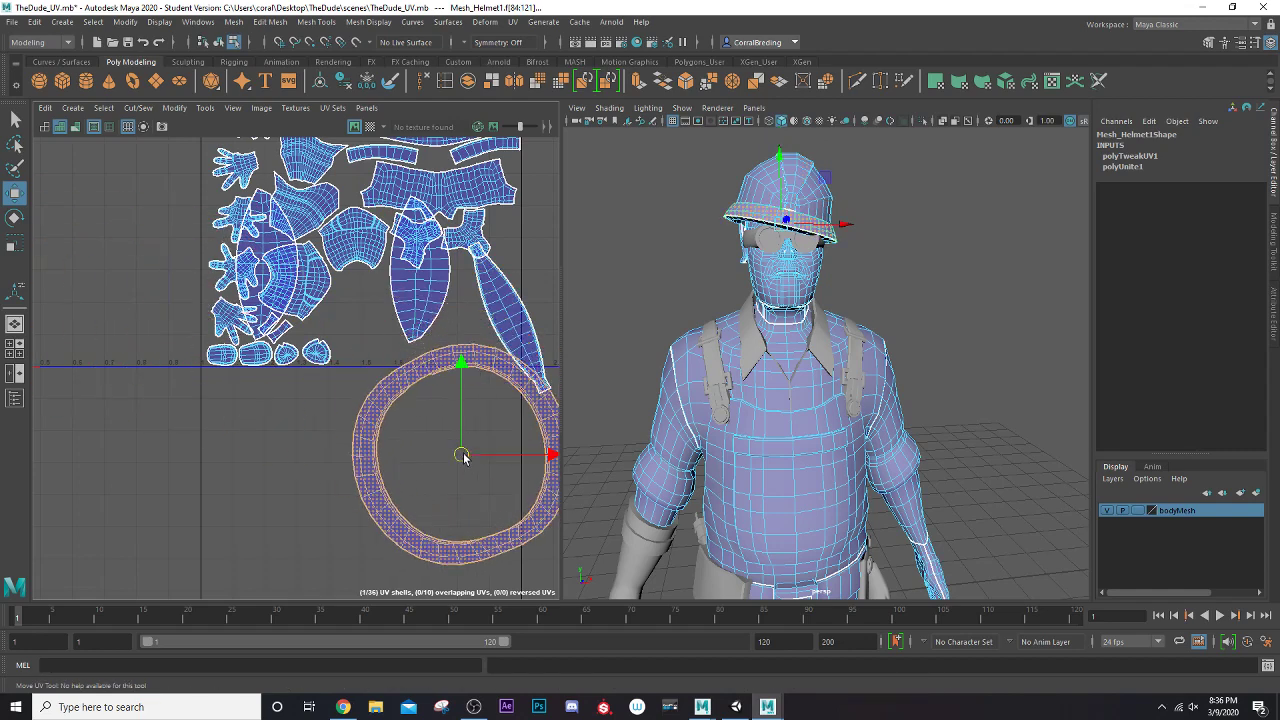
left_click(265, 257)
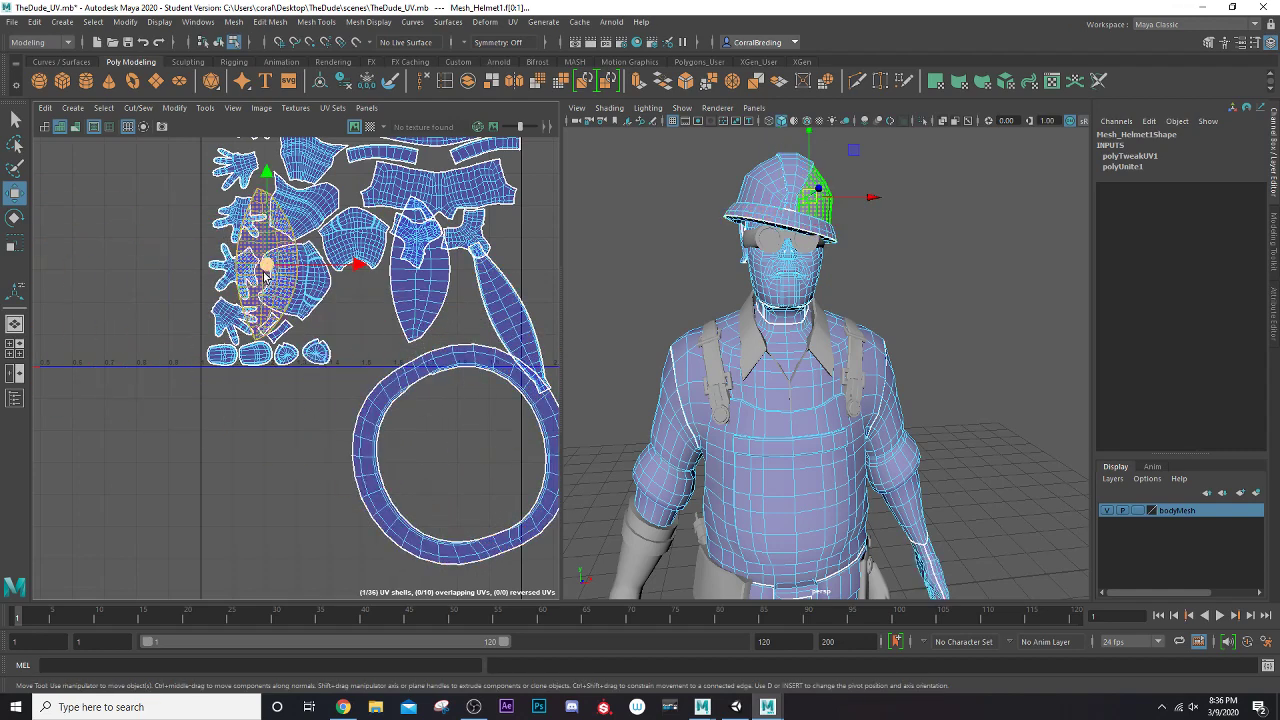
left_click_drag(265, 257, 318, 480)
Scale down both dome halves, the large brim ring and the centre strip together to fit the tile's empty lower corner
left_click(425, 285, "shift")
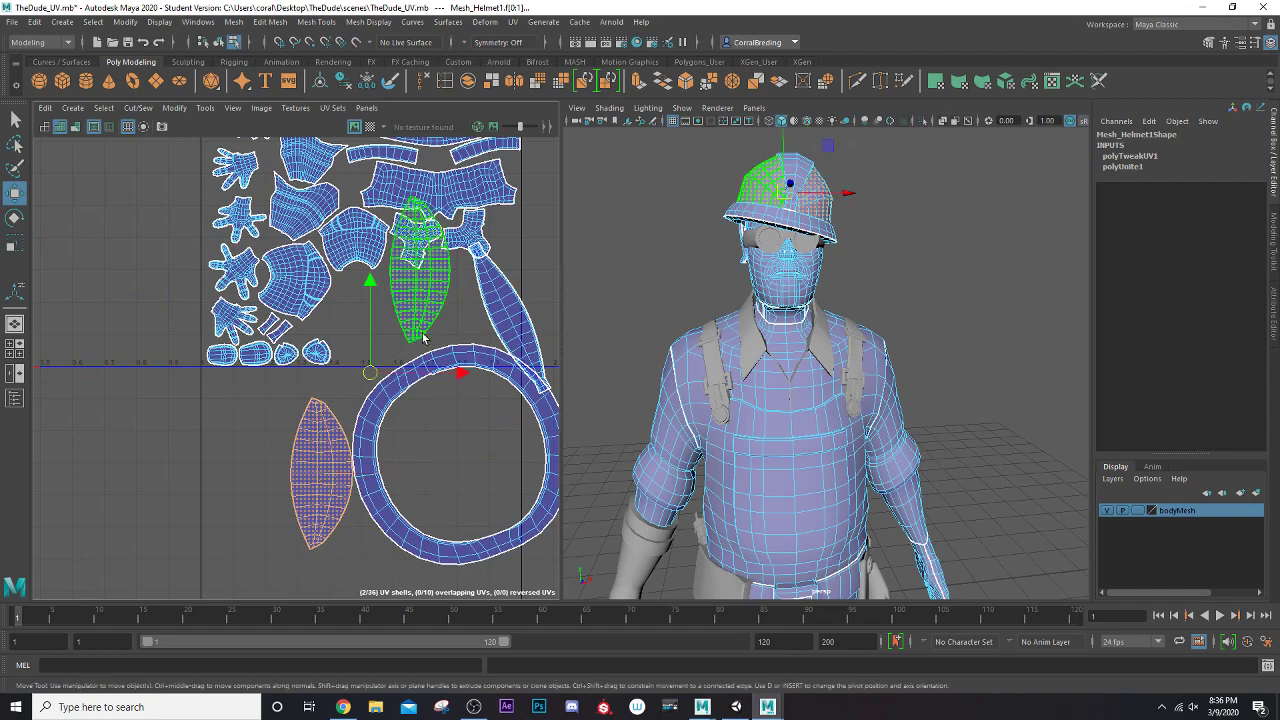
left_click(470, 362, "shift")
left_click(507, 335, "shift")
key("r")
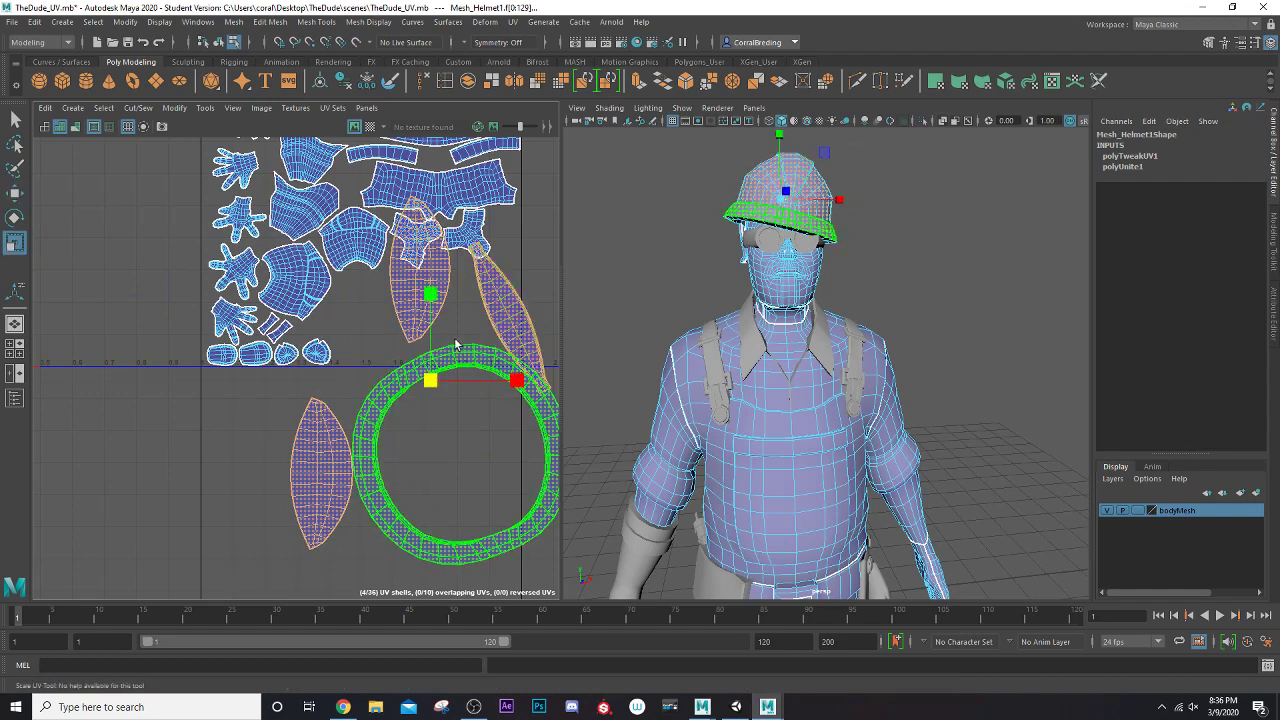
left_click_drag(430, 379, 460, 323)
key("w")
key("r")
scroll(460, 325, "up", 2)
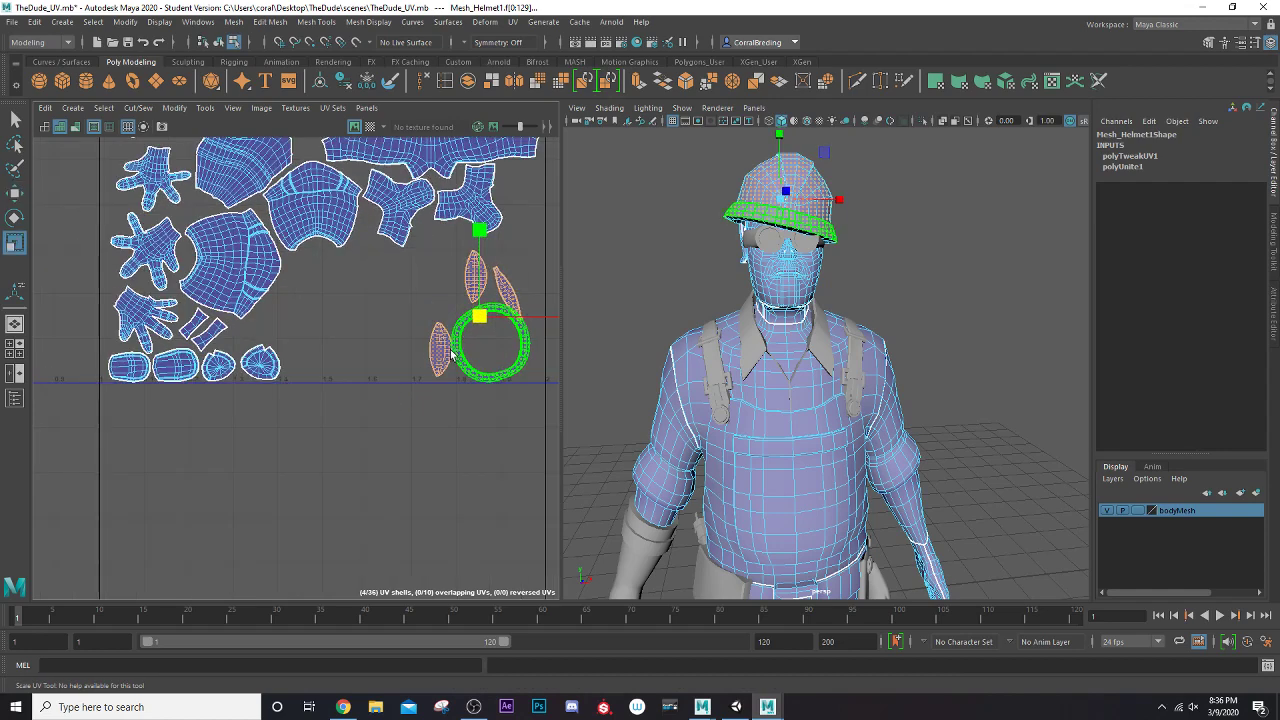
Place the two dome half shells side by side inside the large brim ring shell
left_click(458, 345)
key("w")
scroll(450, 350, "up", 3)
left_click_drag(437, 350, 501, 341)
scroll(450, 355, "up", 3)
left_click_drag(389, 372, 444, 357)
left_click(368, 208)
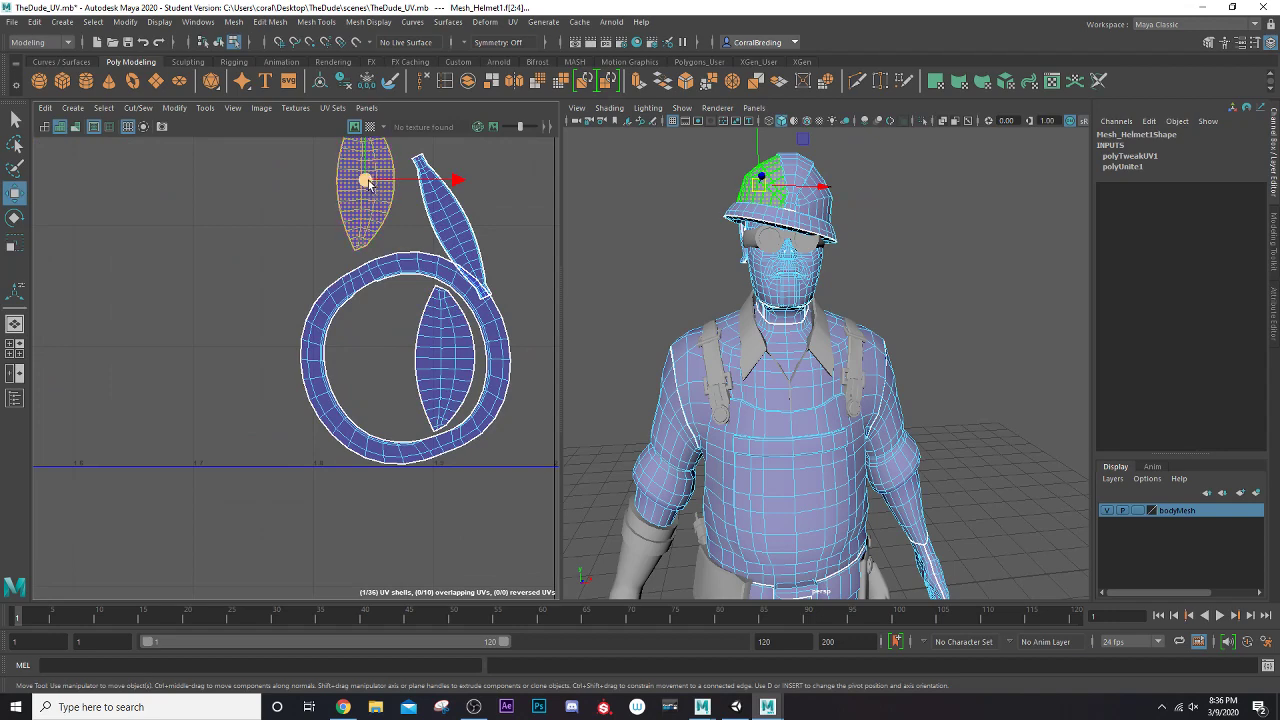
left_click_drag(368, 182, 390, 366)
scroll(390, 366, "up", 2)
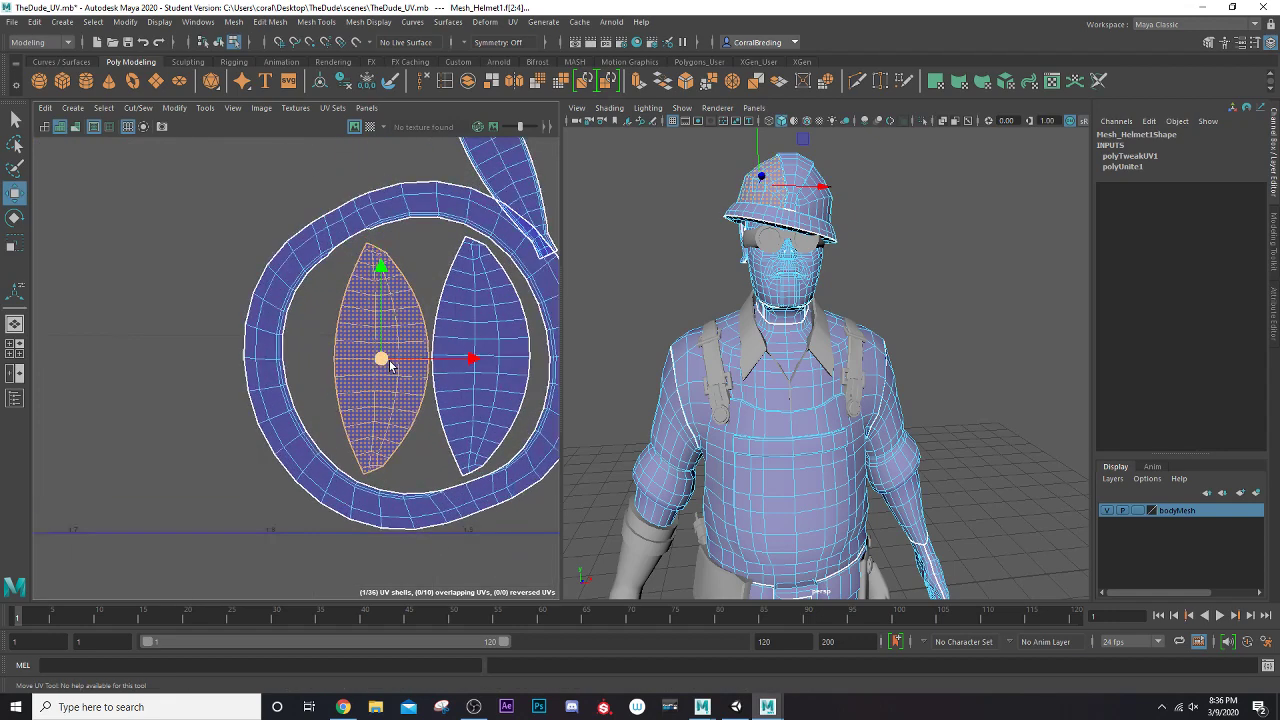
Rotate the centre strip shell upright and place it between the brim ring and the tile's edge
scroll(388, 364, "down", 5)
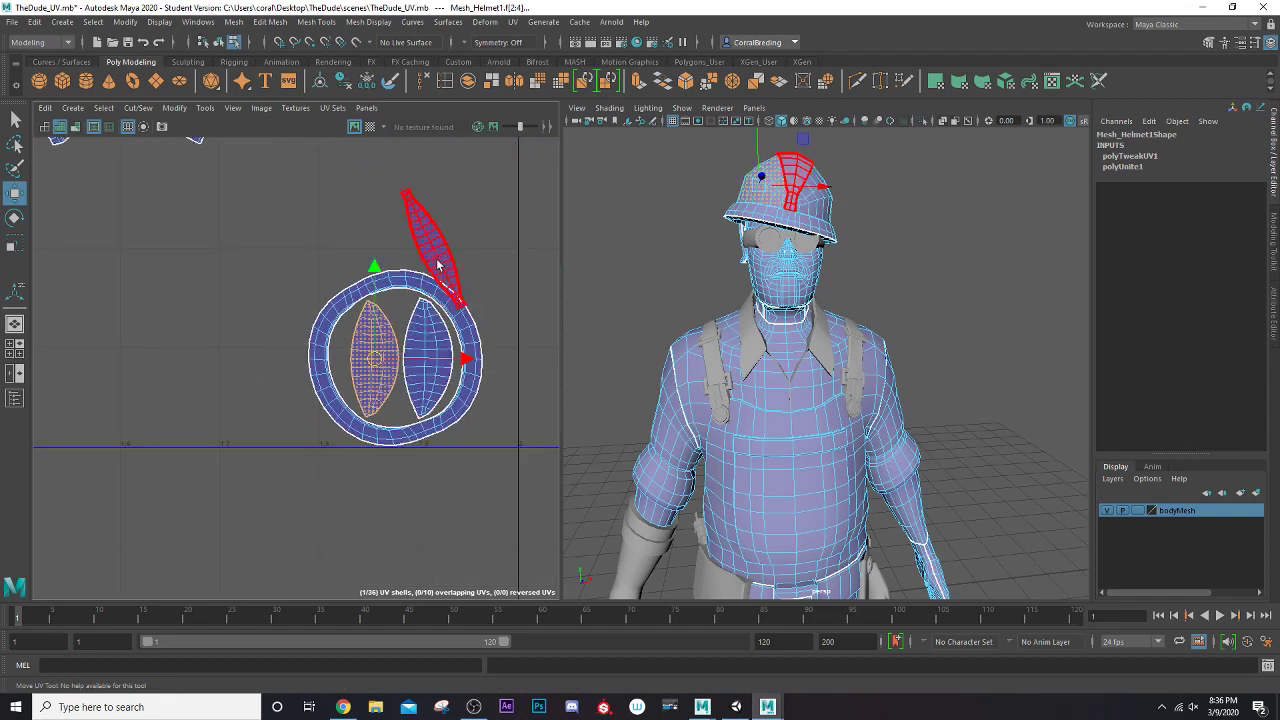
left_click(438, 264)
left_click_drag(430, 252, 490, 325)
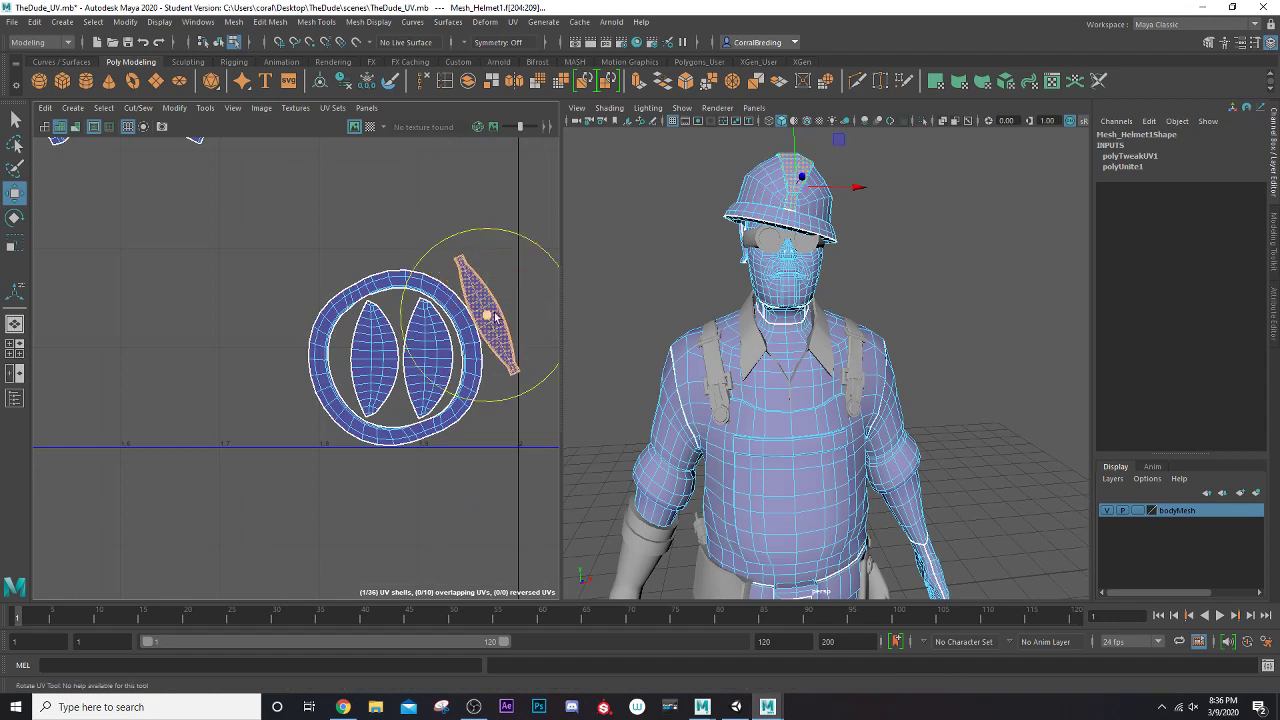
left_click_drag(518, 234, 544, 257)
key("w")
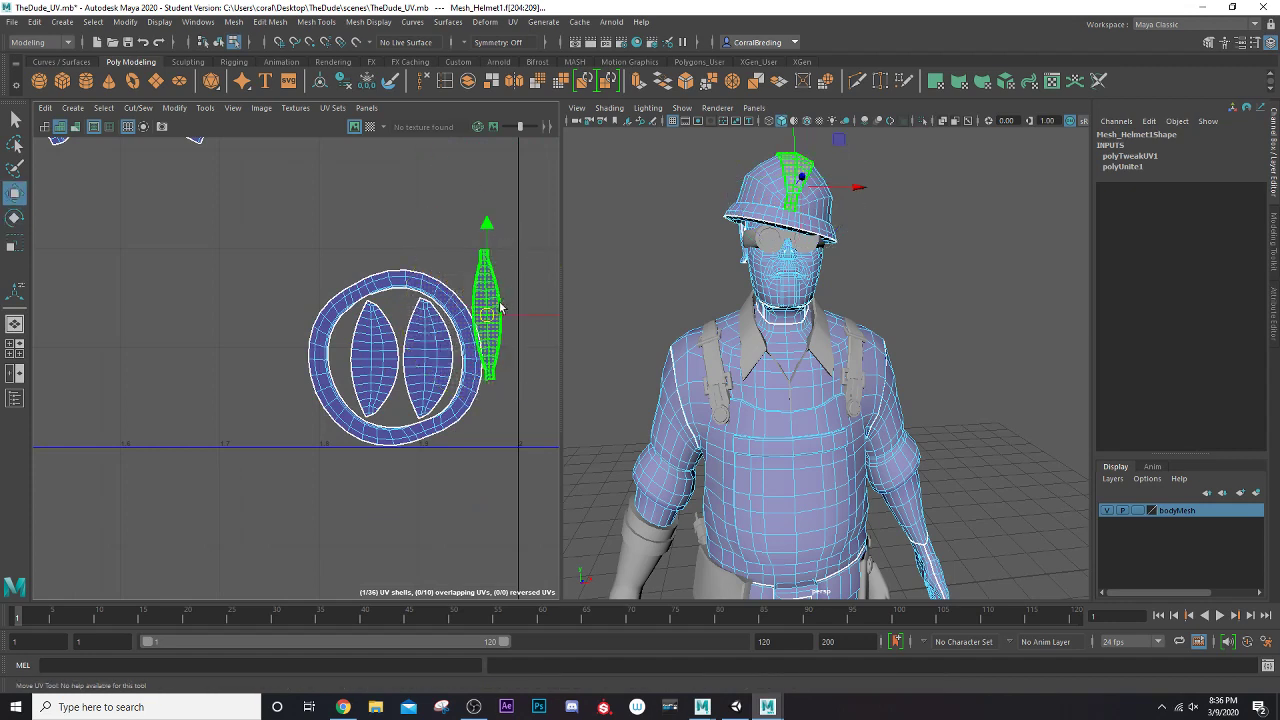
left_click_drag(500, 308, 502, 375)
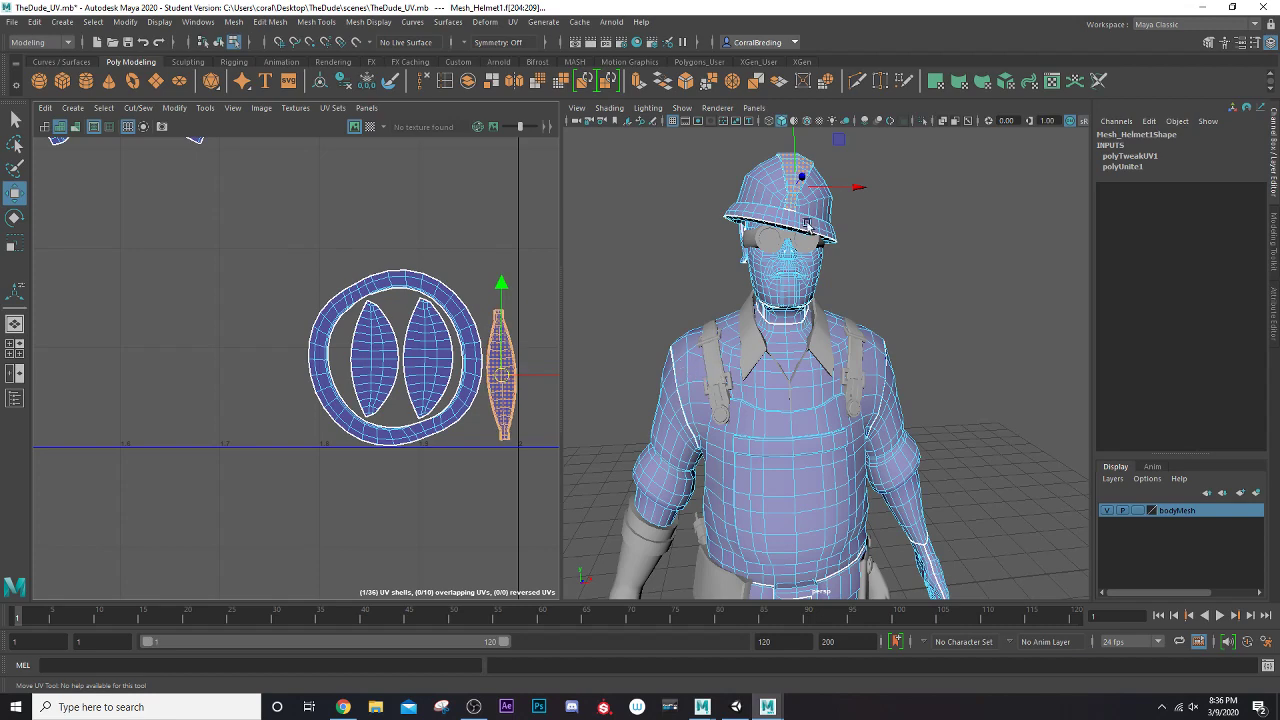
Return to object mode, select the goggles and apply an Automatic UV projection to them
right_click_drag(761, 193, 822, 173)
left_click(865, 197)
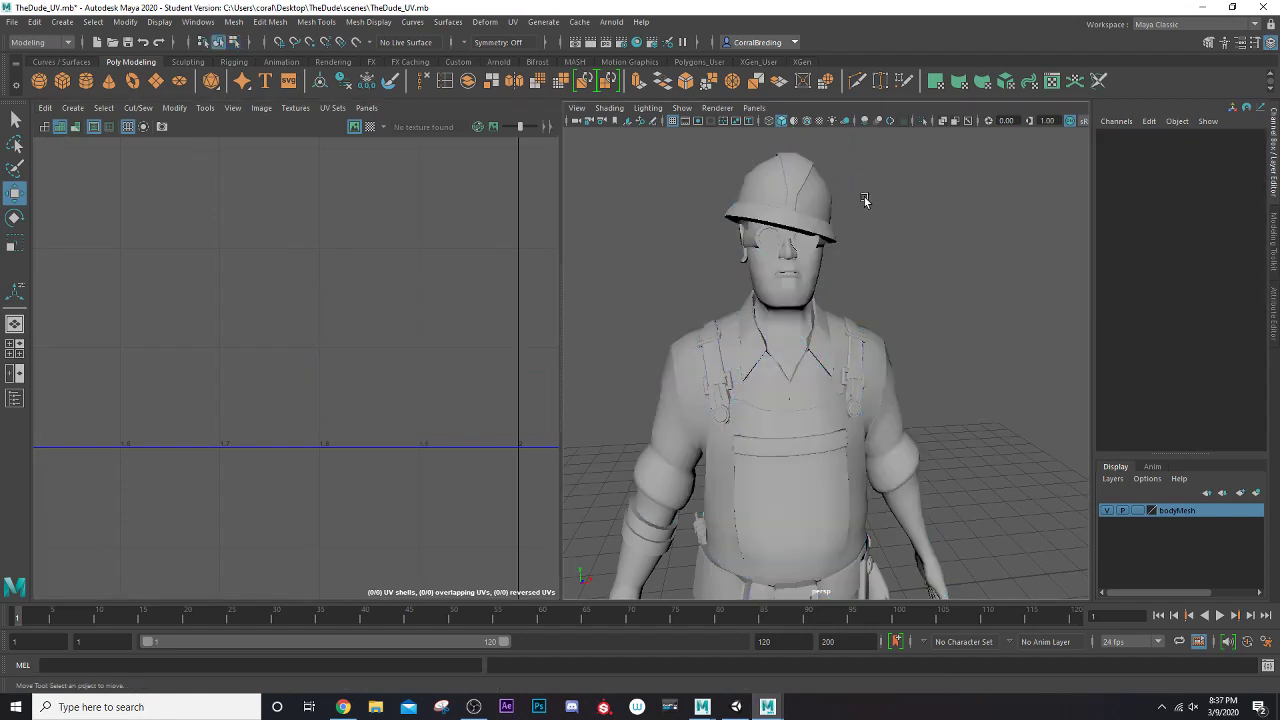
left_click(802, 210)
scroll(815, 228, "up", 5)
middle_click_drag(796, 217, 831, 312, "alt")
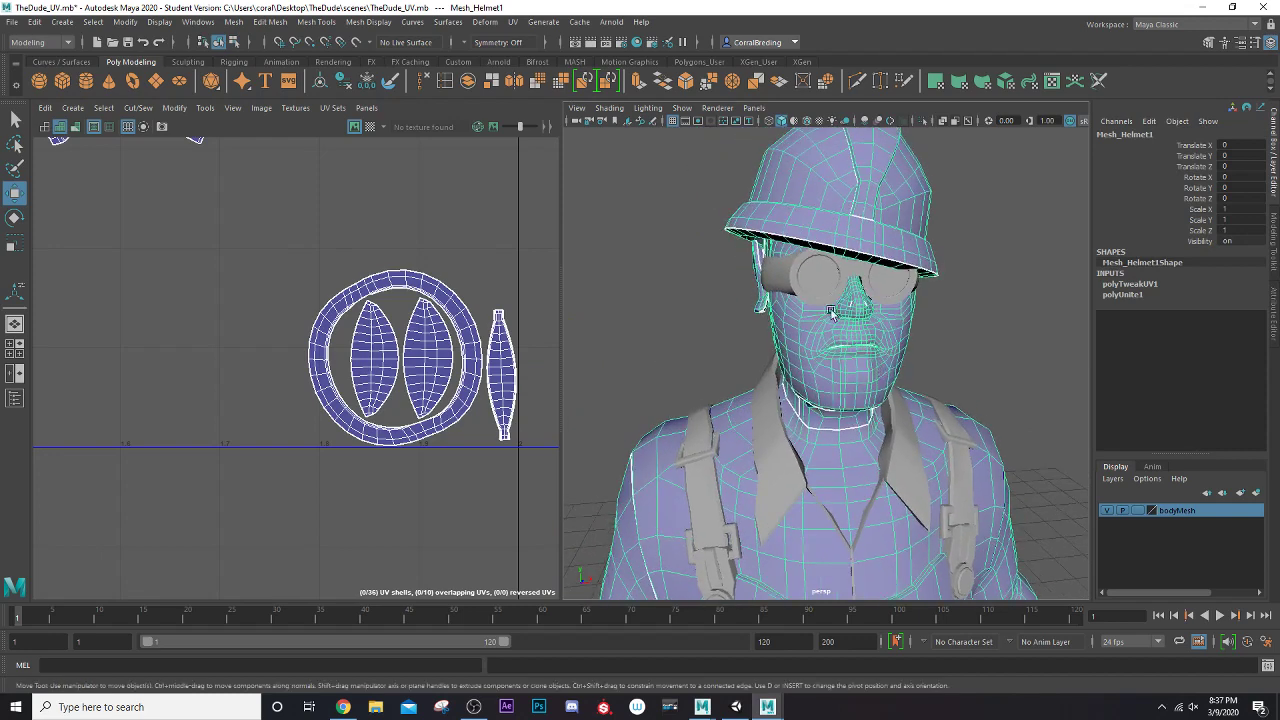
left_click(812, 290)
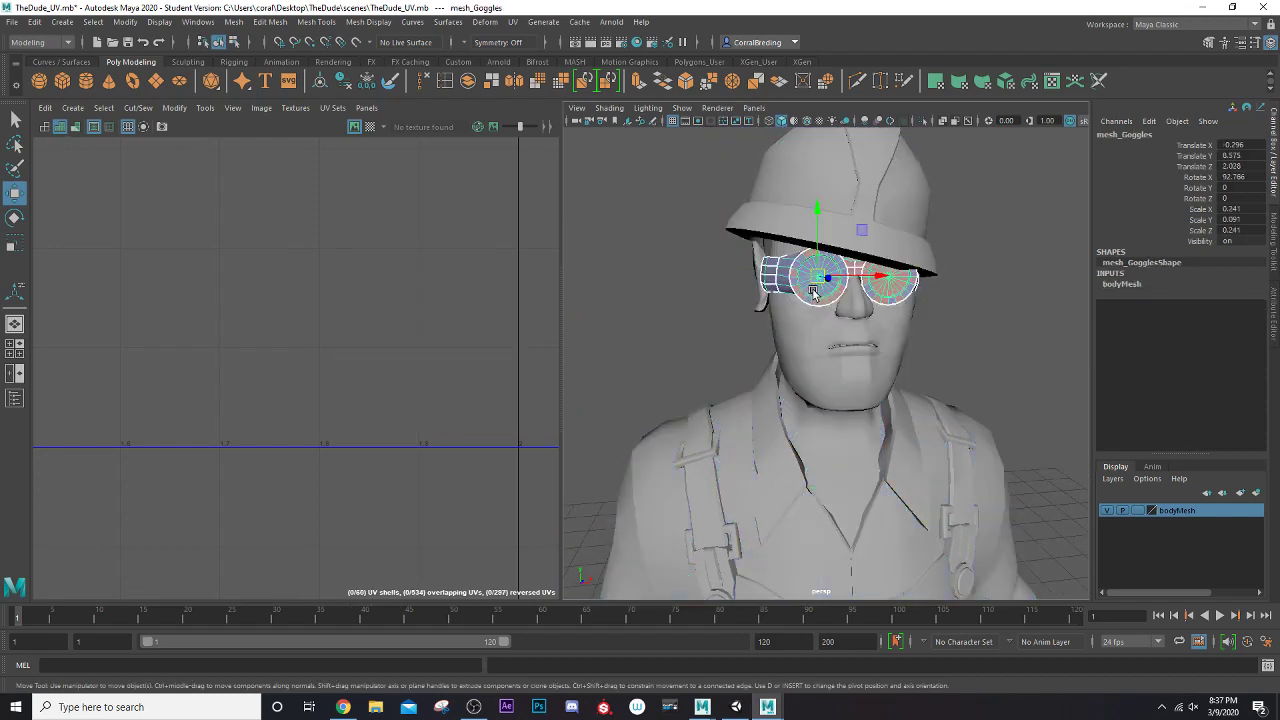
left_click(510, 27)
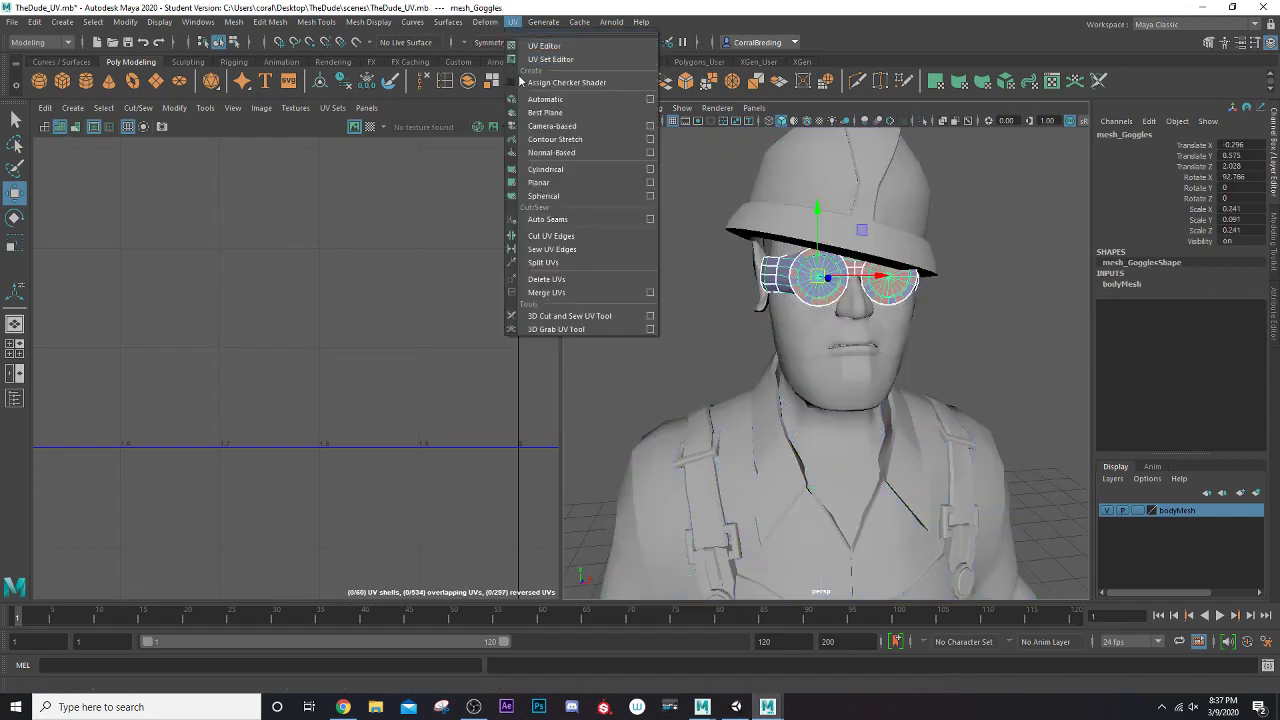
left_click(545, 97)
middle_click_drag(281, 273, 534, 436, "alt")
scroll(326, 352, "up", 5)
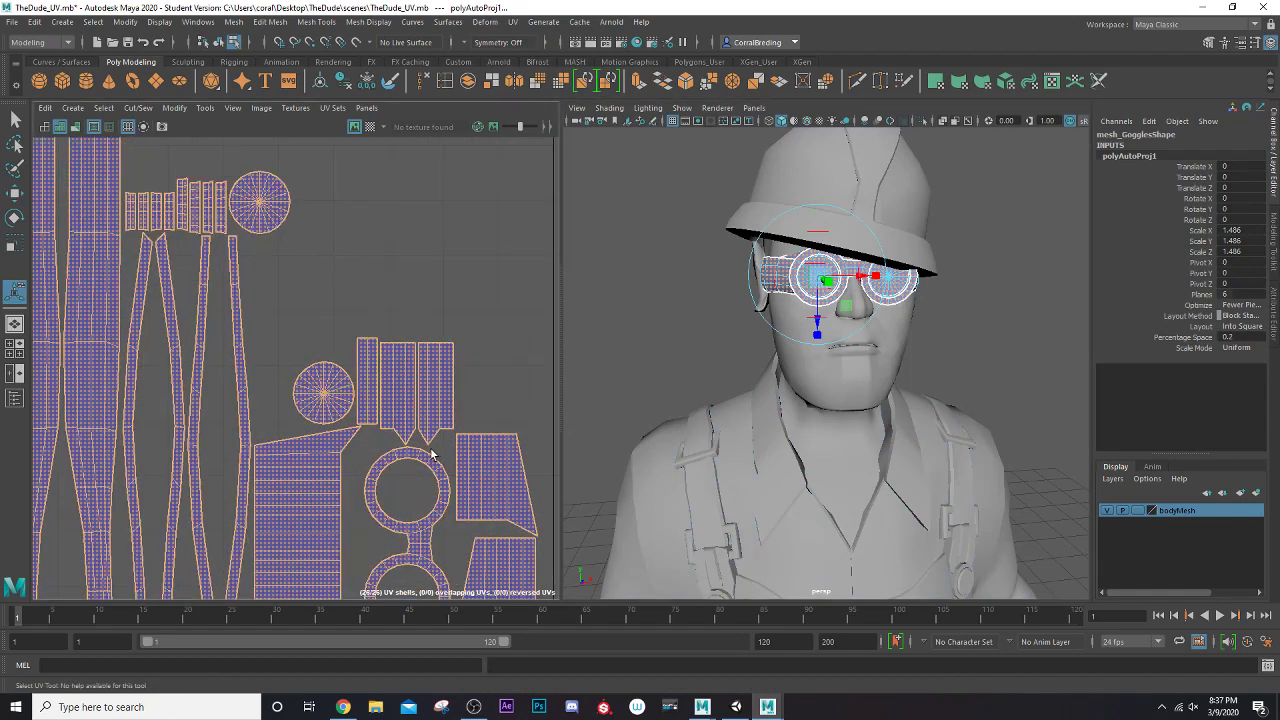
Move the goggles' double-ring front frame shell away from the other pieces into the empty upper corner
middle_click_drag(431, 453, 418, 347, "alt")
right_click_drag(403, 368, 367, 346)
left_click(389, 362)
scroll(389, 362, "down", 5)
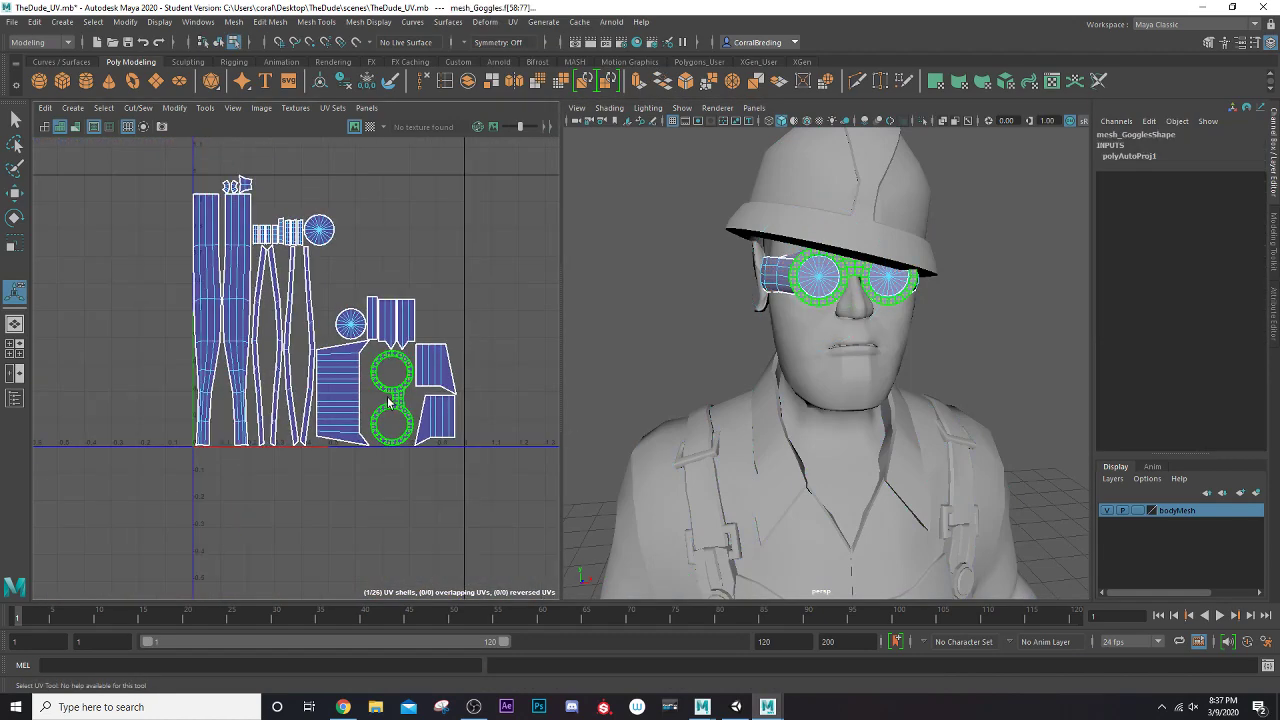
key("w")
left_click_drag(389, 396, 453, 232)
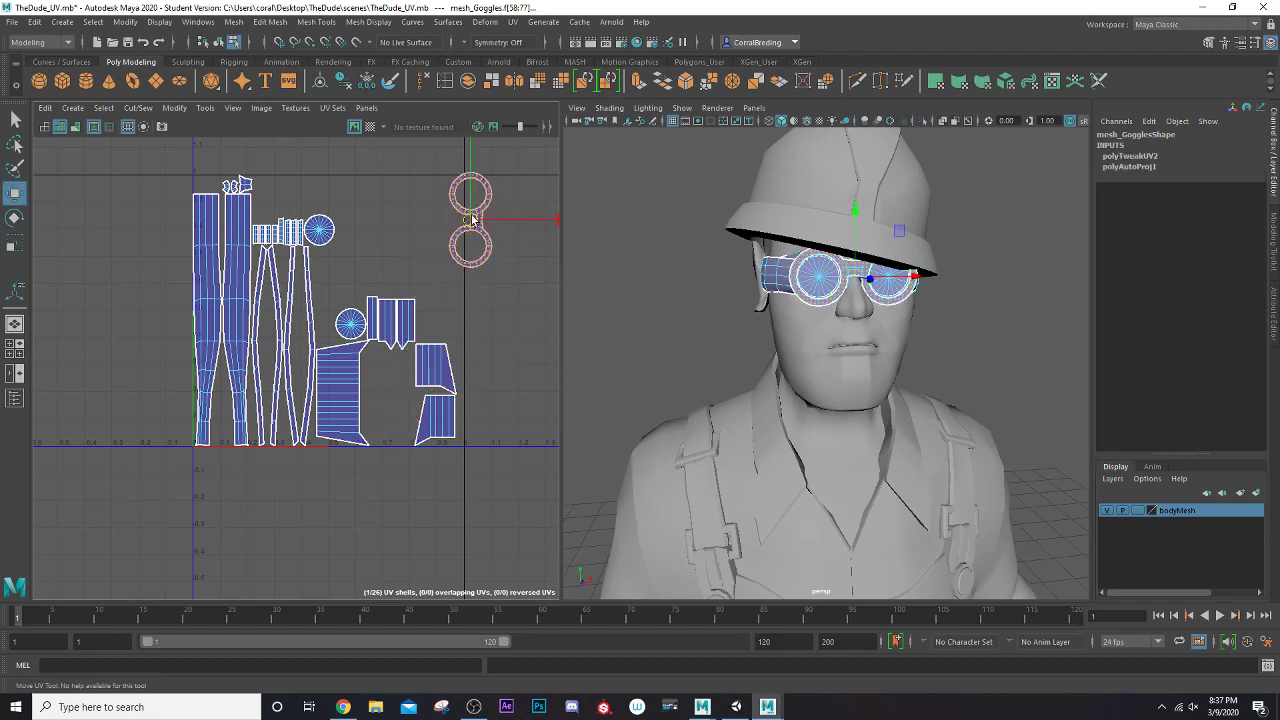
Use Move and Sew on the inner rim edges of the frame's upper ring to attach its rim pieces and lens
right_click(453, 232)
right_click_drag(453, 232, 458, 189)
scroll(458, 189, "up", 5)
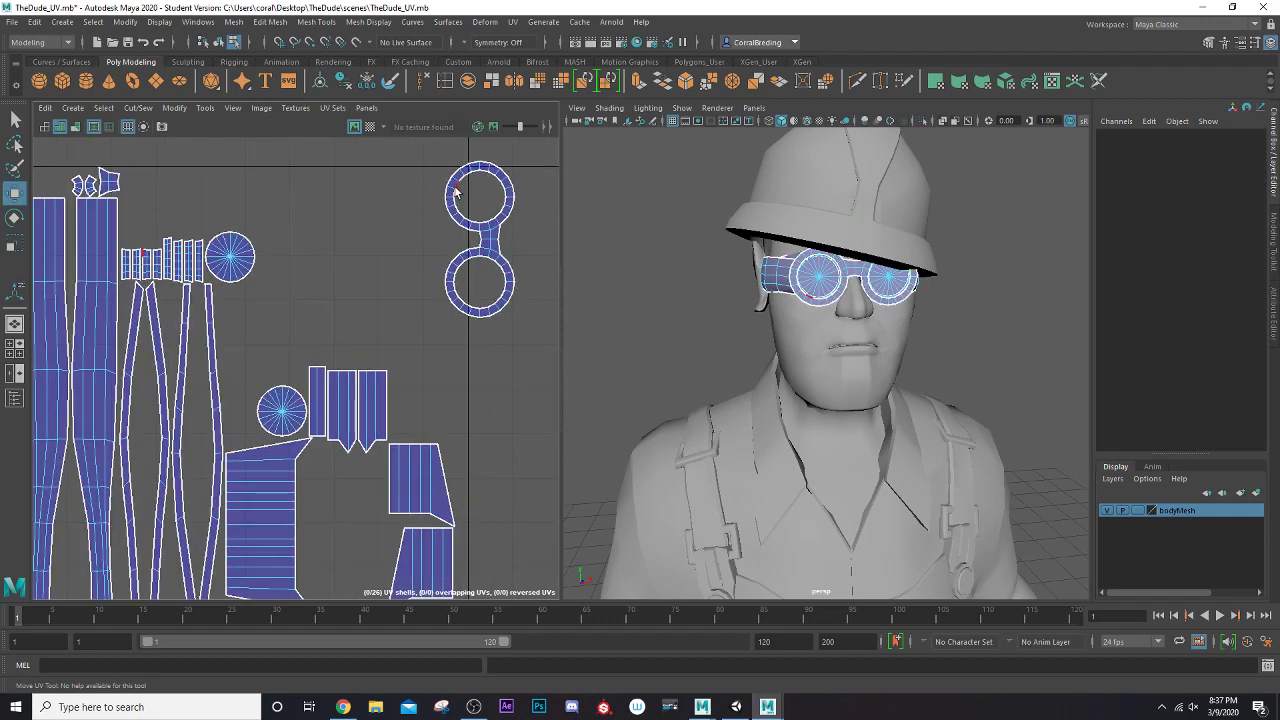
left_click(455, 190)
left_click(138, 108)
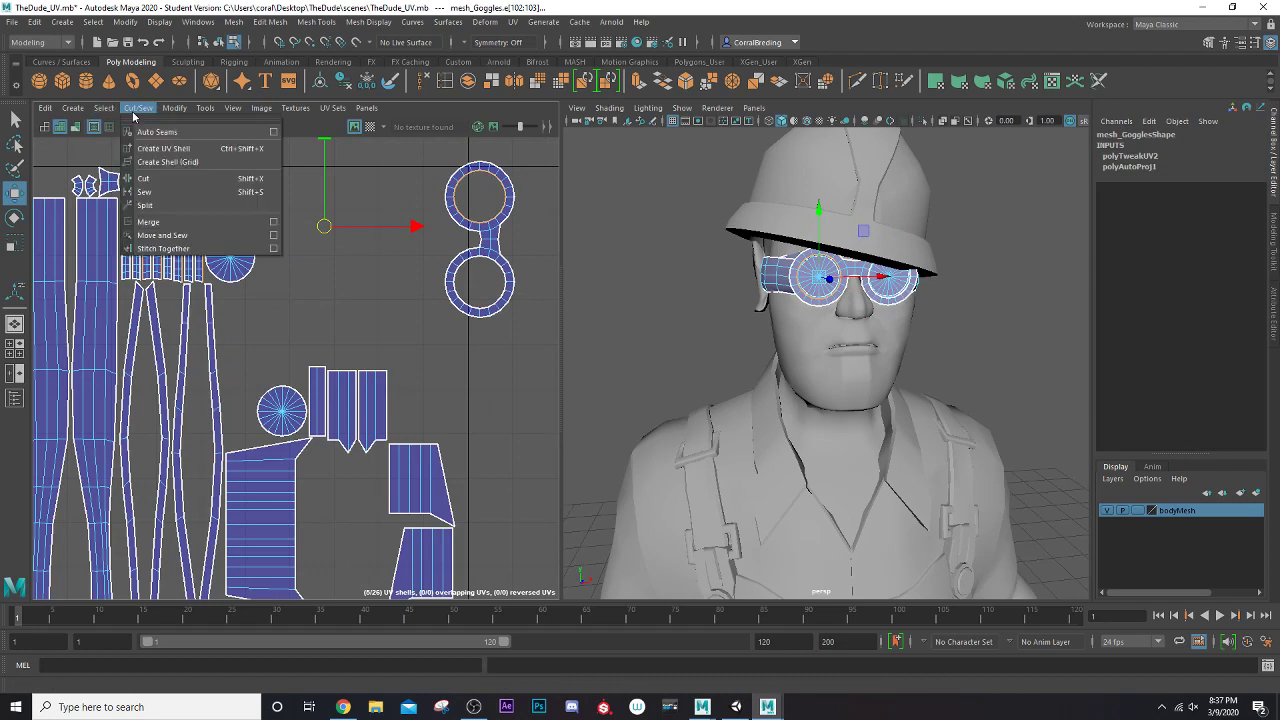
left_click(175, 236)
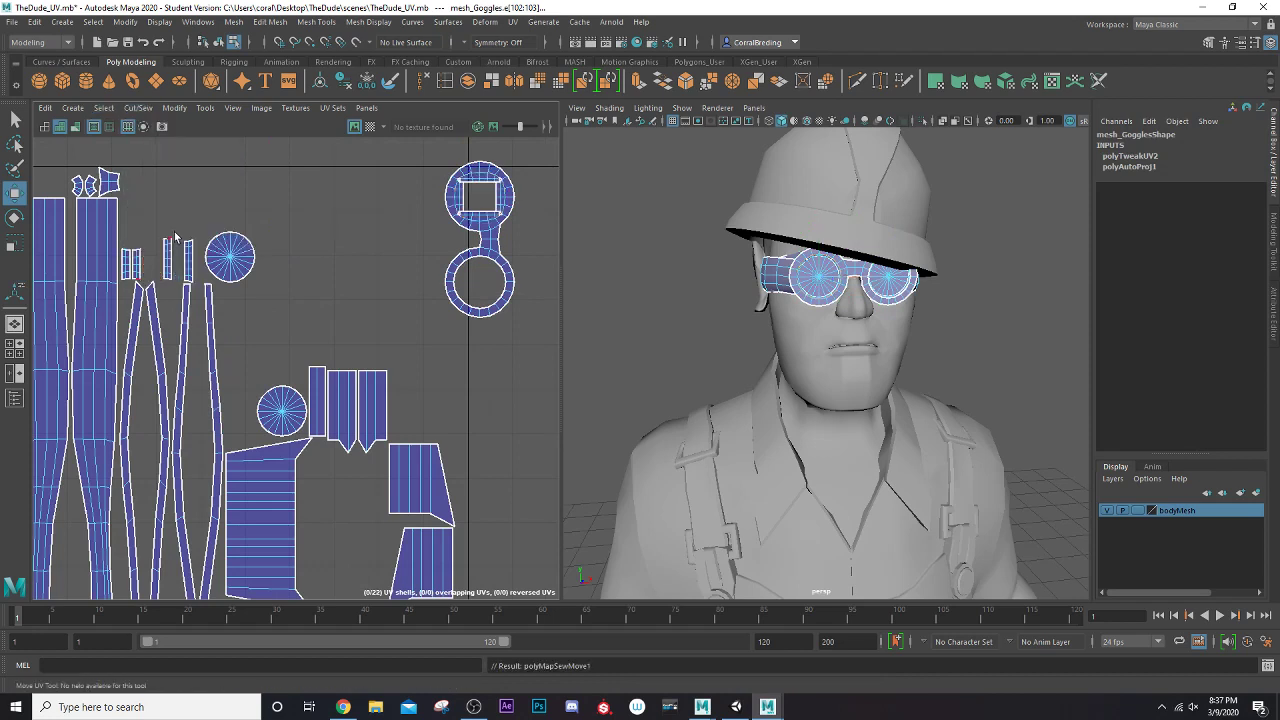
left_click(466, 207)
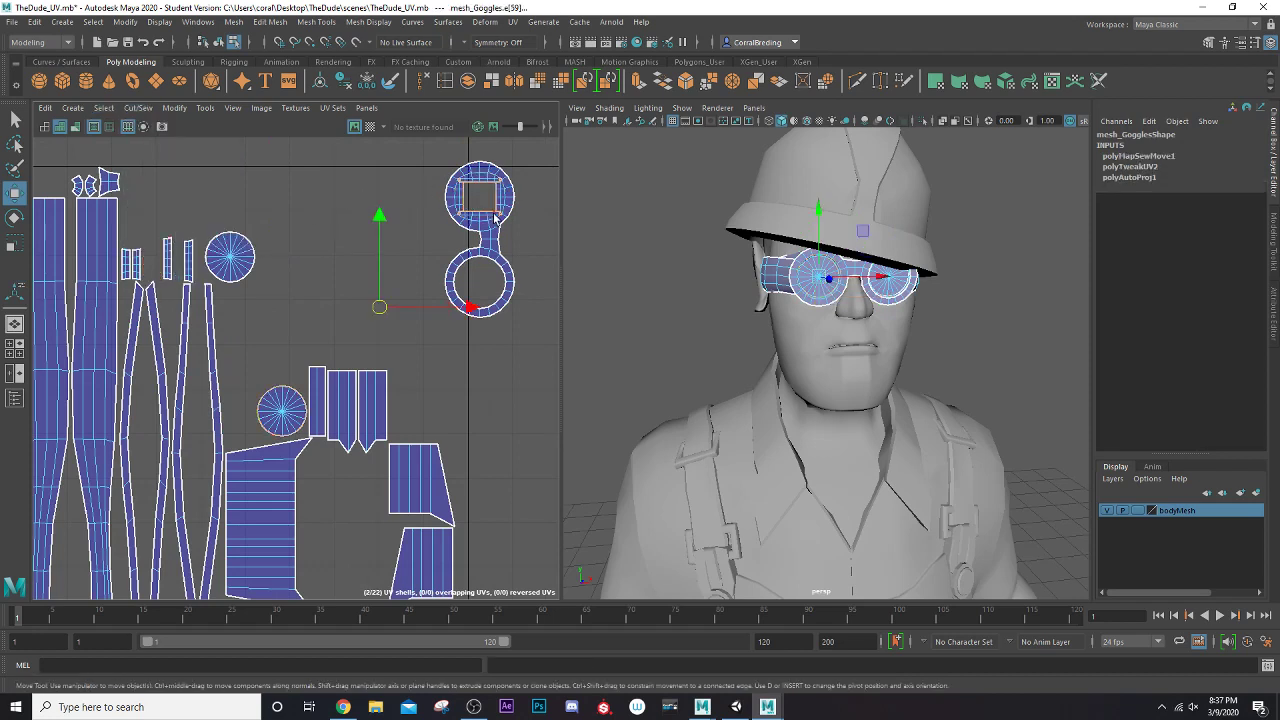
key("g")
Sew the rim pieces and lens onto the inner edges of the frame's lower ring the same way
left_click(488, 262)
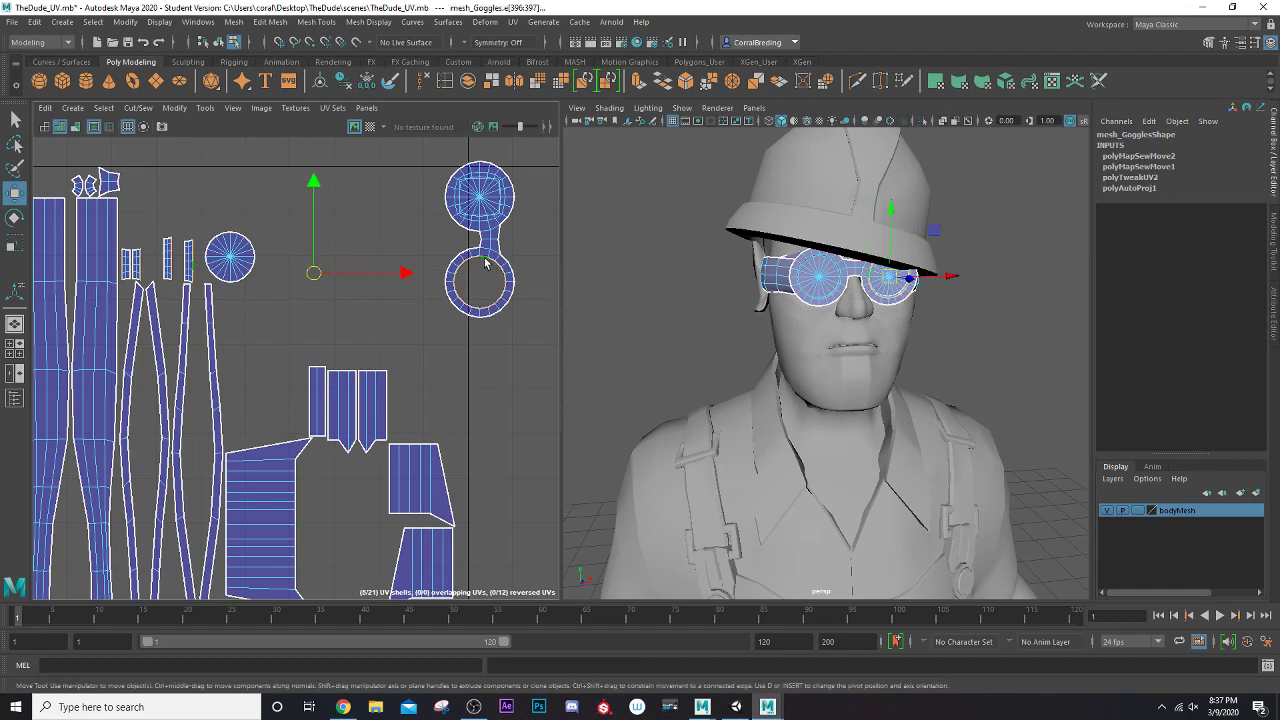
key("g")
left_click(479, 272)
key("g")
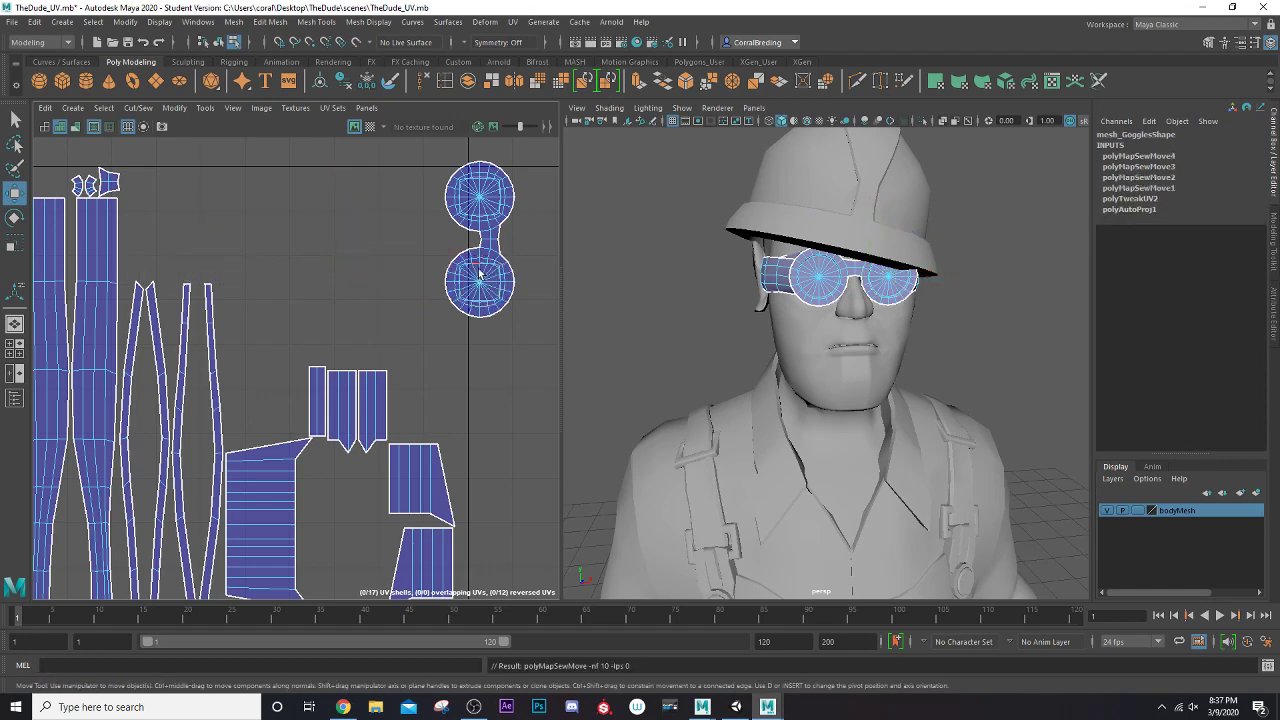
Select the sewn goggles front as a shell and unfold it
mouse_move(488, 265)
right_mouse_down()
mouse_move(481, 246)
mouse_move(480, 265)
right_mouse_up()
left_click(483, 260)
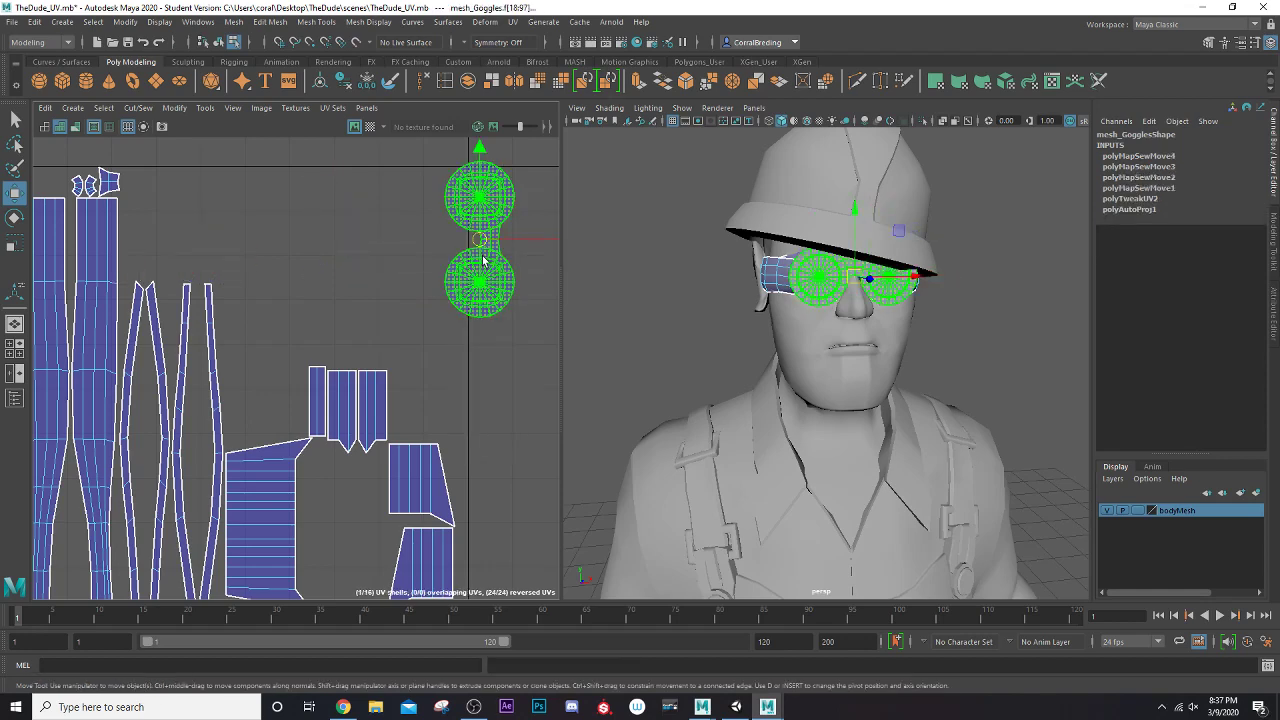
key("ctrl+u")
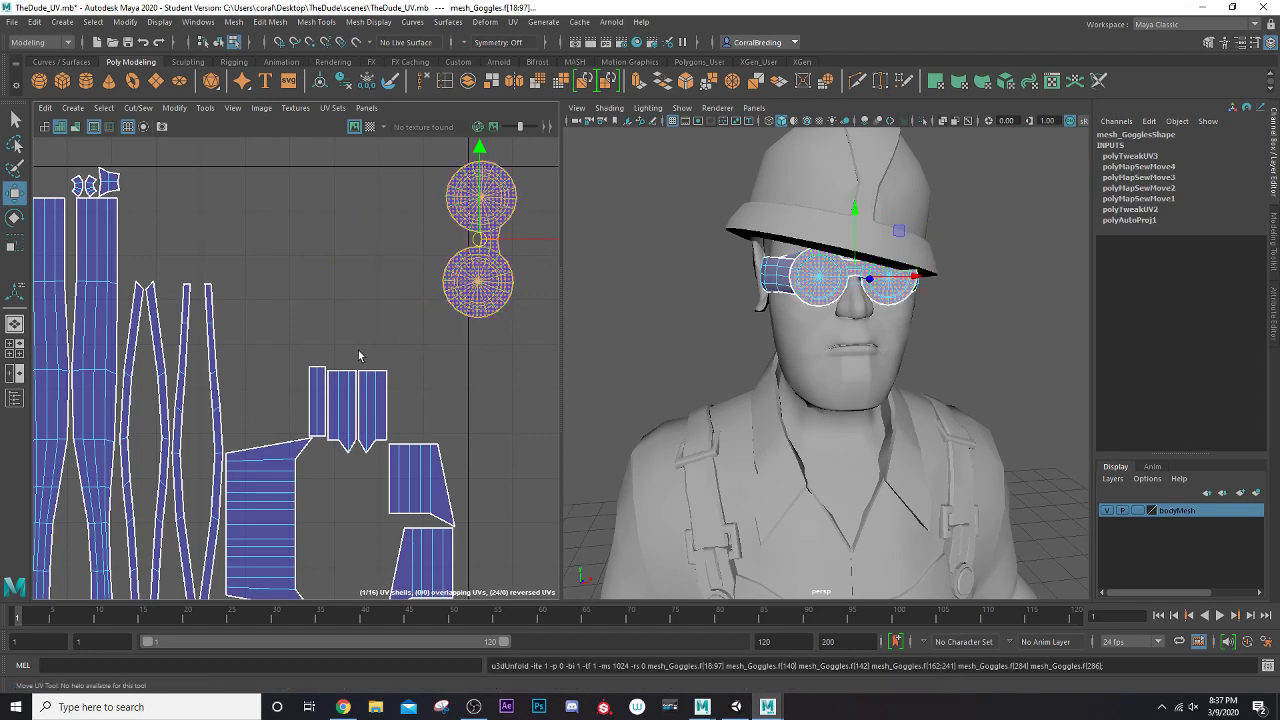
Select the goggles' outer side strap shell on the model and move it outside the tile, clear of the other shells
middle_click_drag(358, 355, 382, 296, "alt")
mouse_move(751, 335)
left_mouse_down("alt")
mouse_move(815, 335)
mouse_move(753, 344)
left_mouse_up("alt")
left_click(852, 281)
left_click(847, 285)
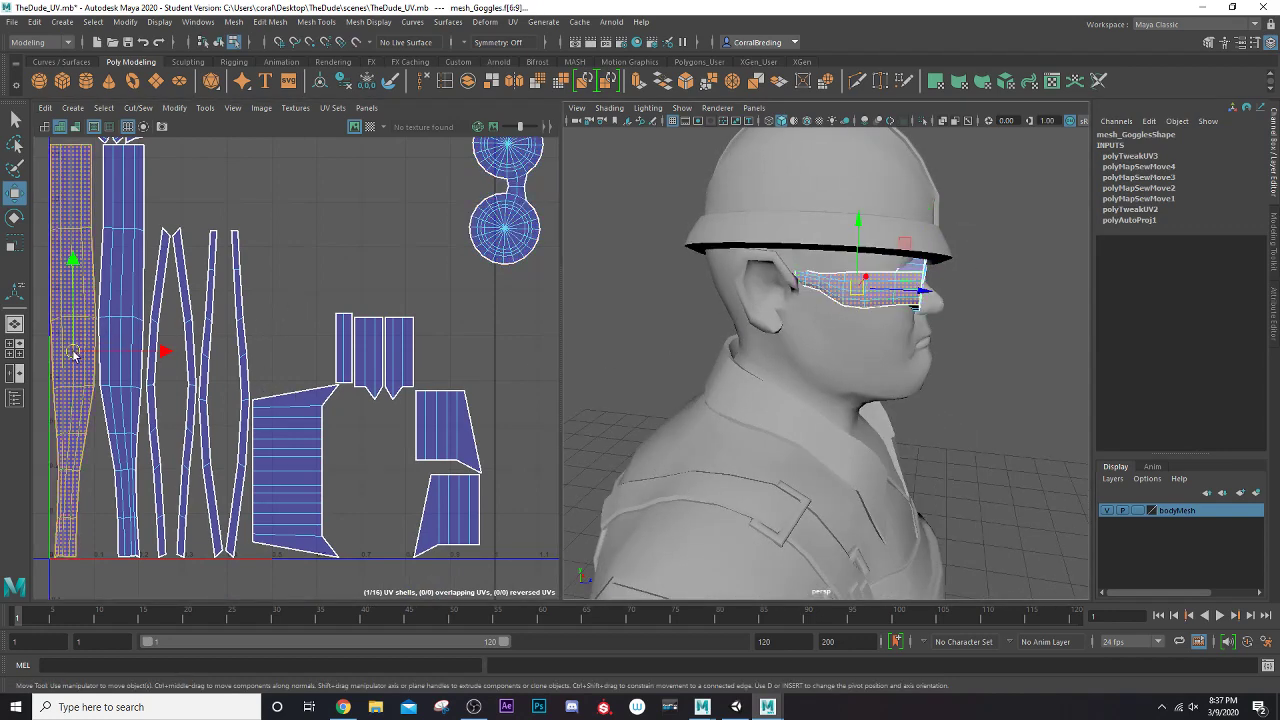
left_click_drag(73, 355, 69, 420)
middle_click_drag(70, 340, 158, 236, "alt")
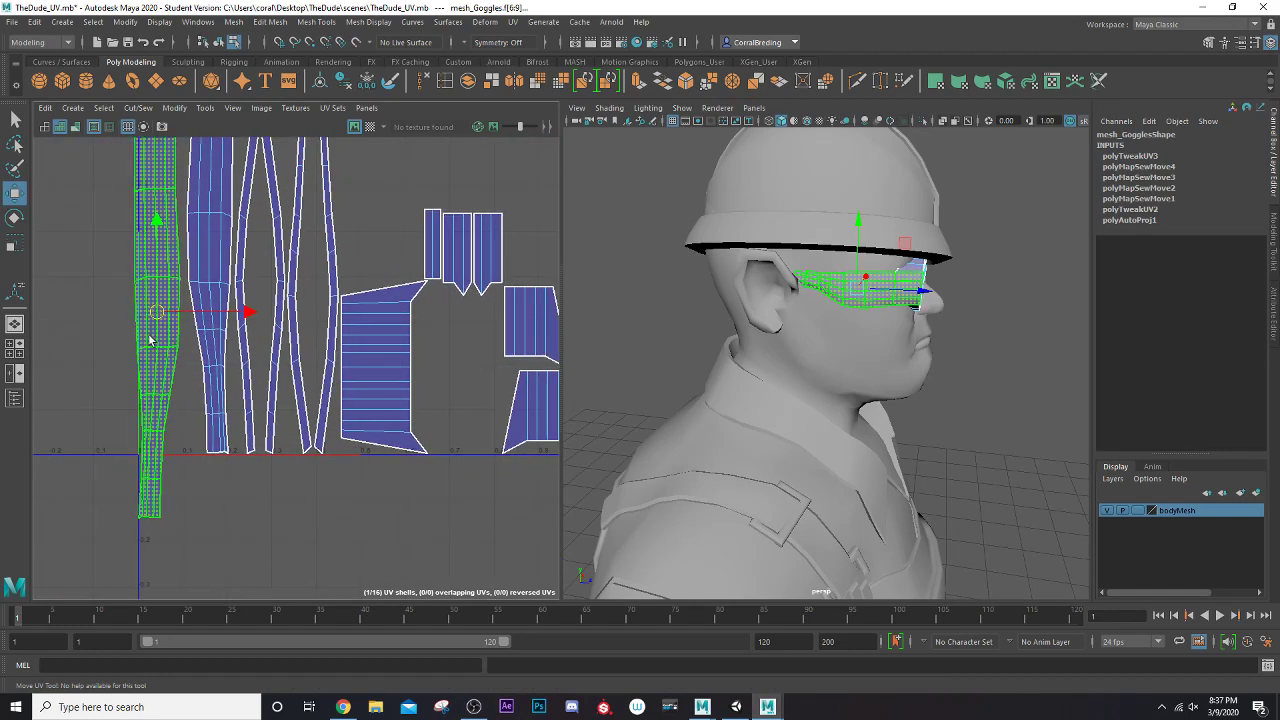
scroll(96, 317, "down", 4)
Select the long edges of the separated side strap, excluding edges of unrelated pieces, and use Move and Sew to attach its two narrow border strips
right_click_drag(97, 289, 80, 265)
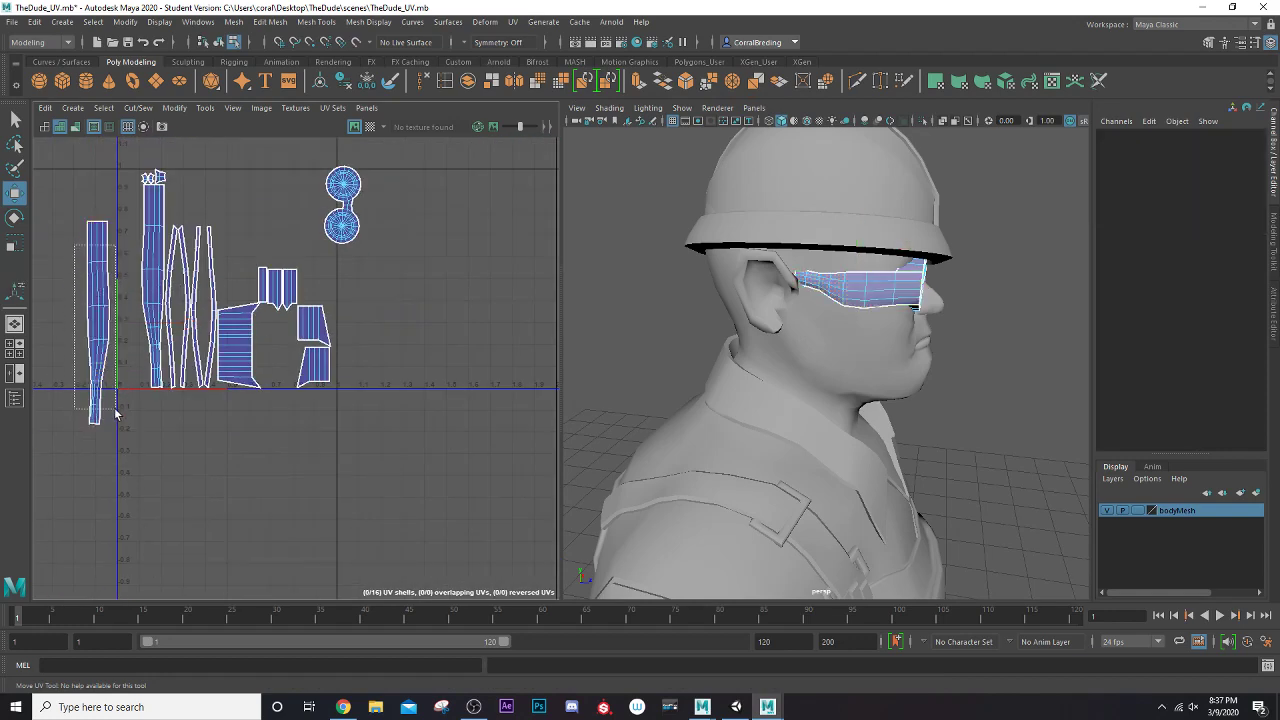
left_click_drag(115, 413, 115, 413)
scroll(210, 372, "up", 2)
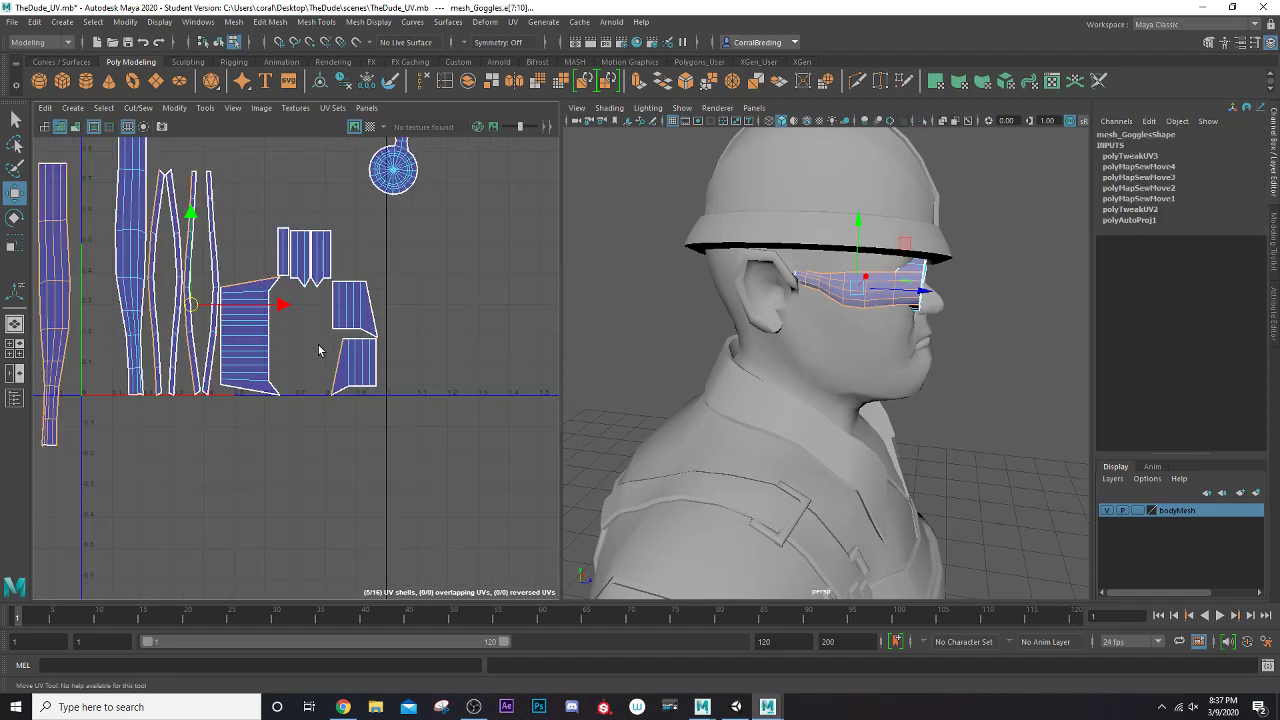
left_click_drag(304, 401, 263, 452, "ctrl")
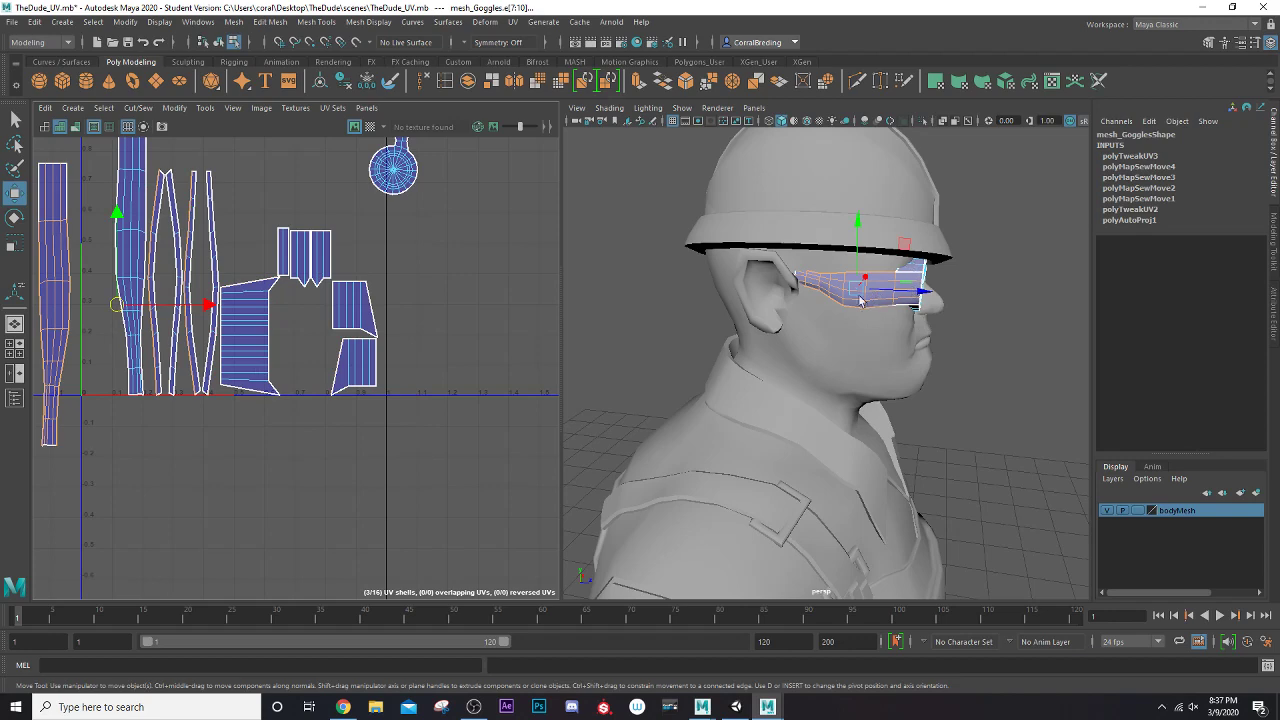
left_click(140, 108)
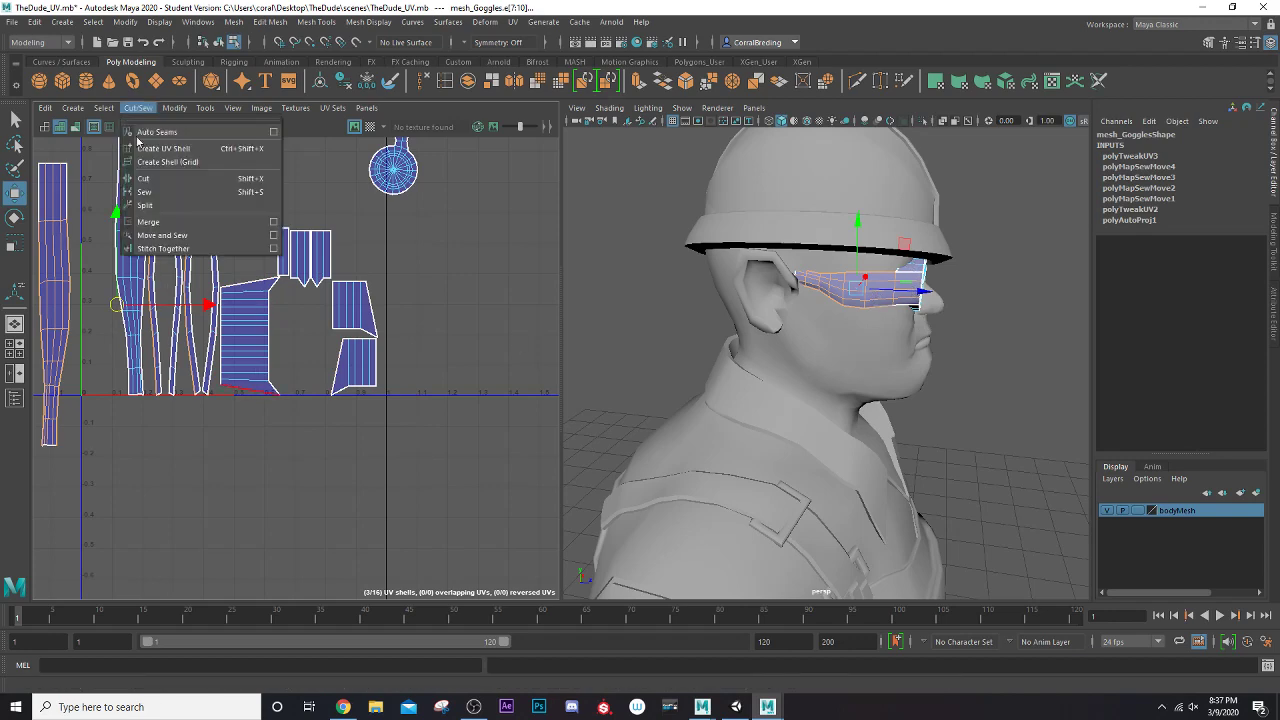
left_click(152, 240)
Select the sewn side strap as a shell and unfold it
middle_click_drag(122, 314, 215, 332, "alt")
right_click_drag(138, 277, 100, 262)
left_click(141, 277)
key("ctrl+u")
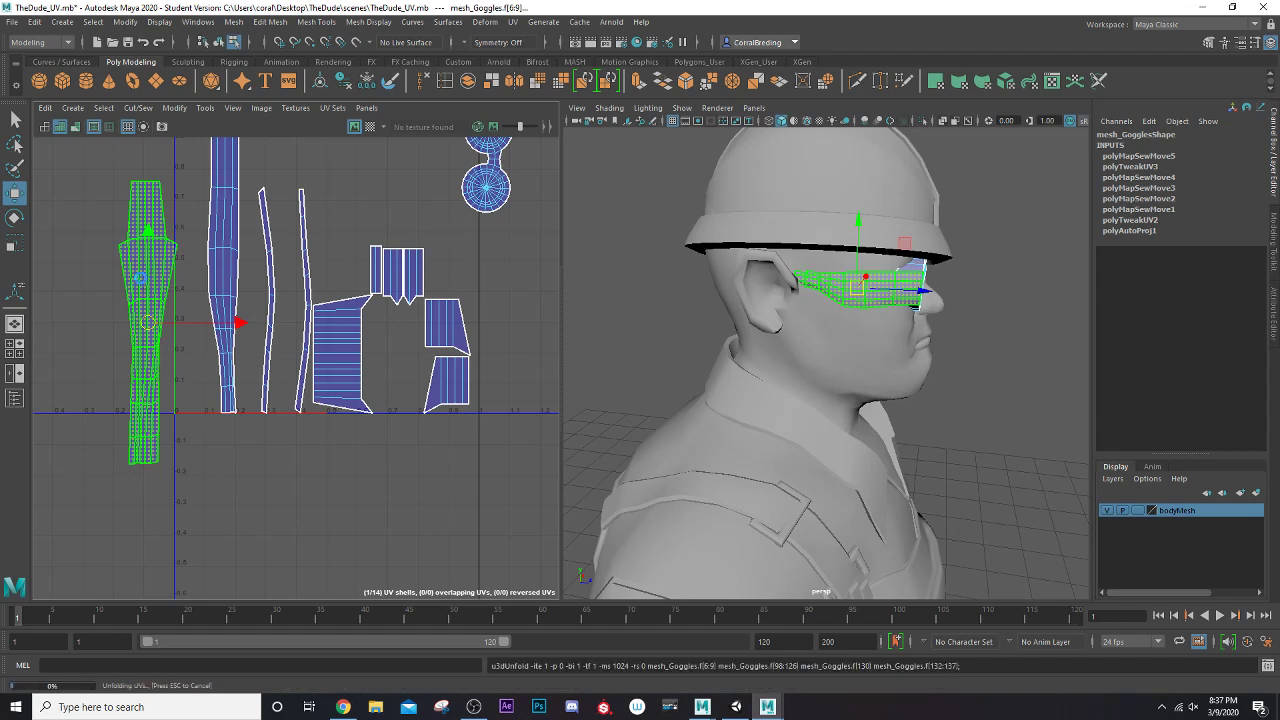
Select the second side strap's border edges without the unrelated pieces, and use Move and Sew to attach its narrow strips and end cap
right_click_drag(222, 279, 224, 256)
left_click(212, 247)
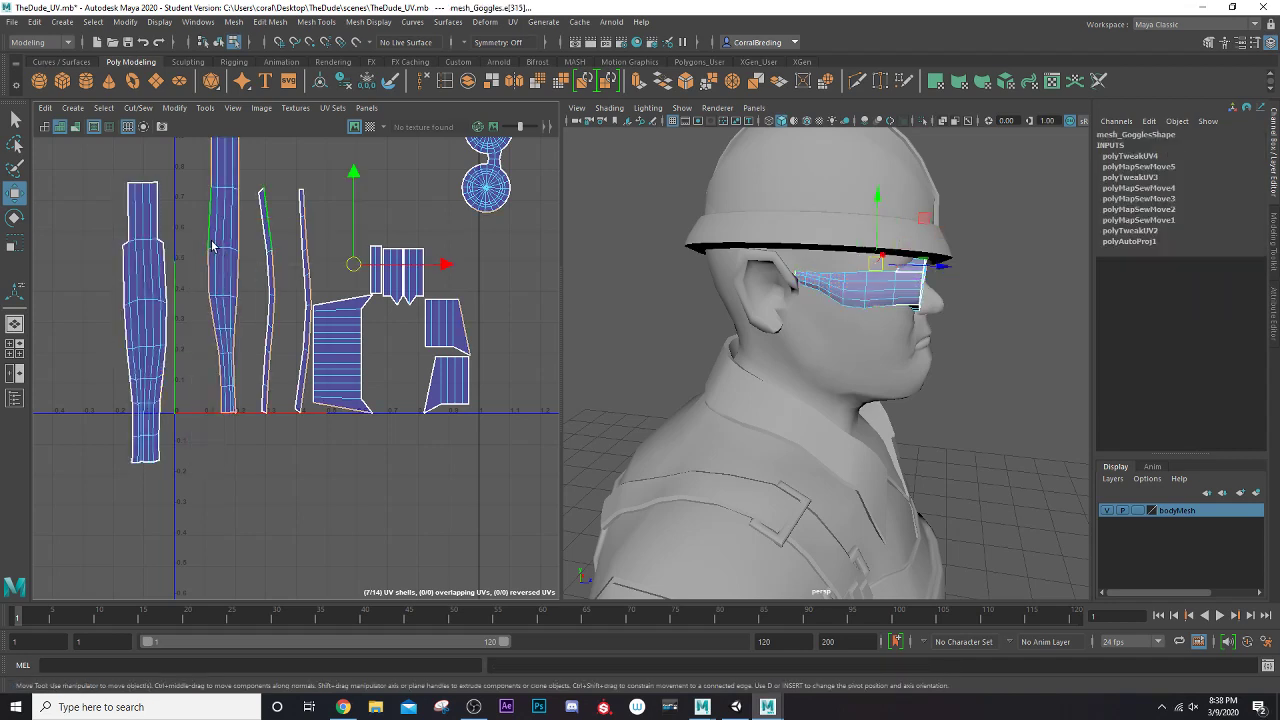
left_click_drag(513, 298, 420, 377)
left_click_drag(326, 474, 326, 474)
key("f")
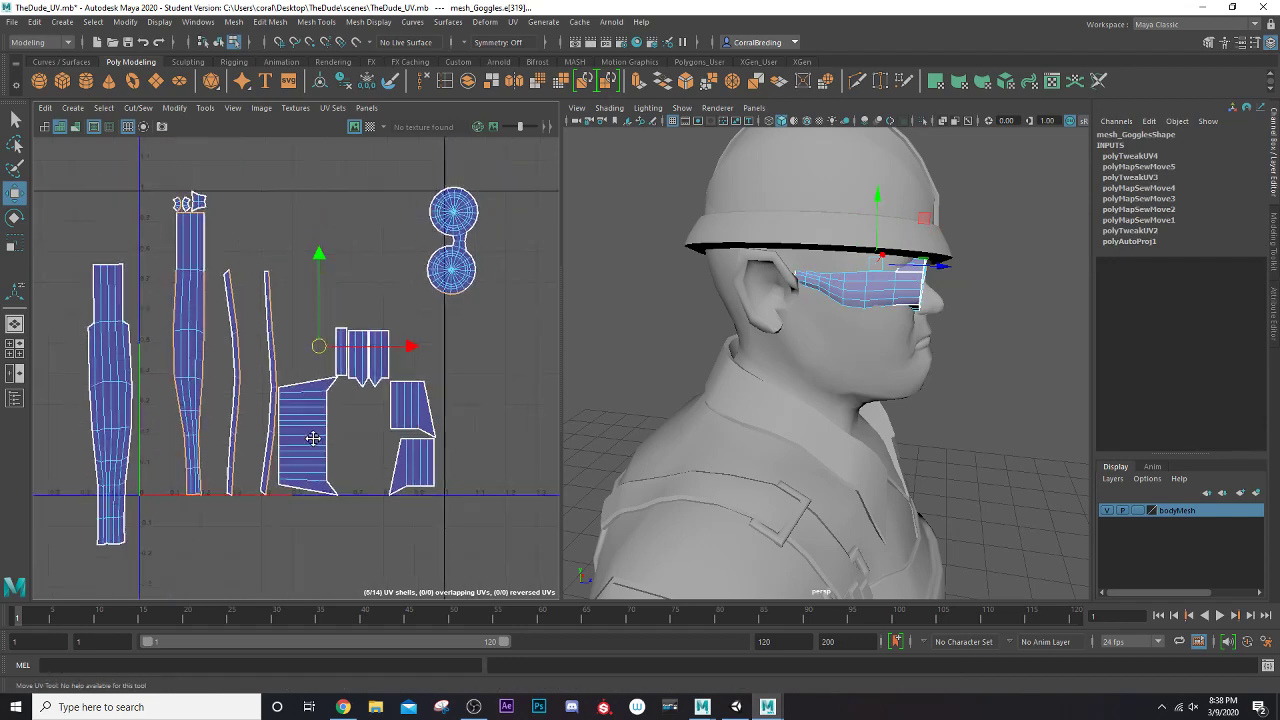
left_click_drag(479, 360, 479, 358, "ctrl")
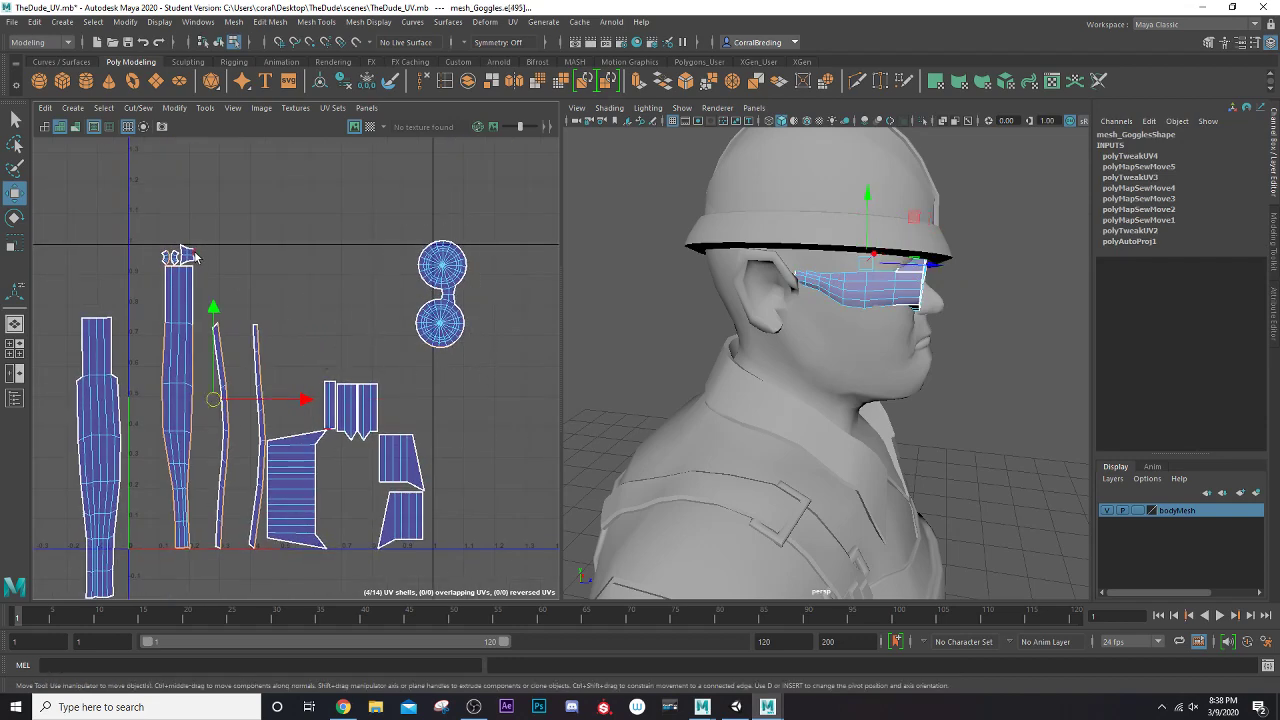
left_click_drag(676, 345, 515, 306, "alt")
left_click(126, 110)
left_click(180, 236)
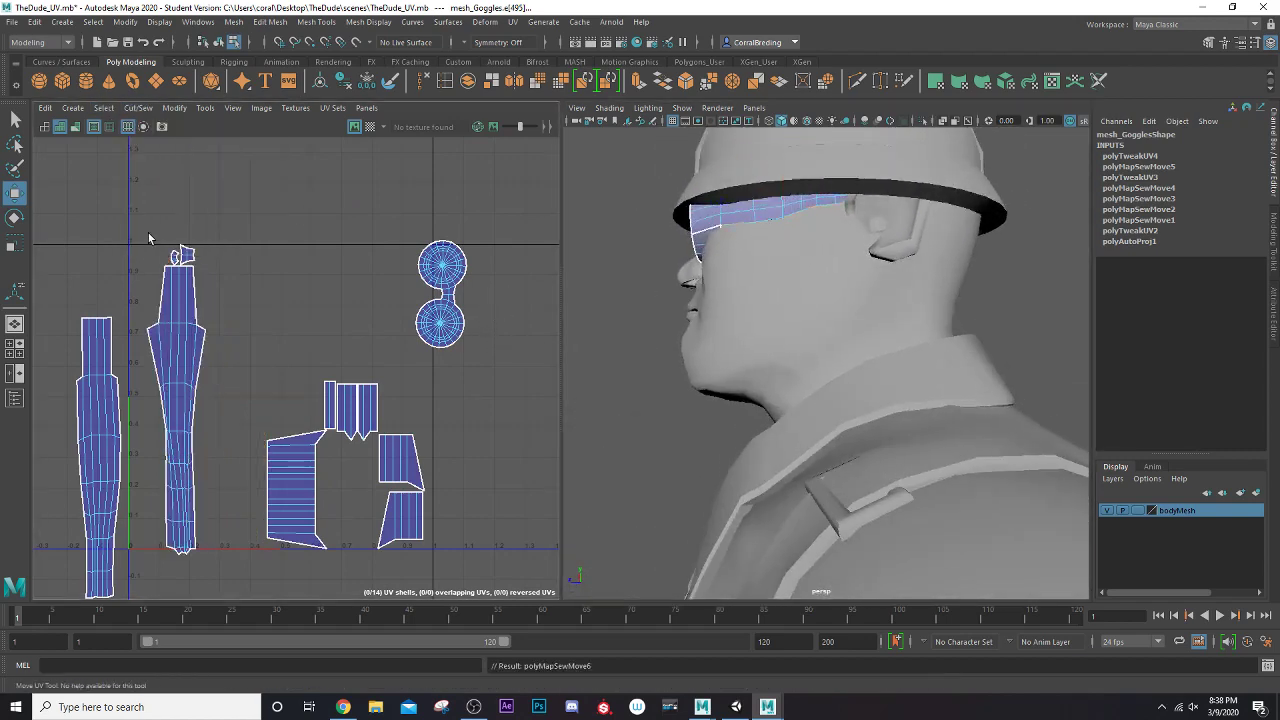
Select the second side strap with its attached strips as a shell and unfold it
right_click_drag(200, 339, 163, 326)
left_click(183, 343)
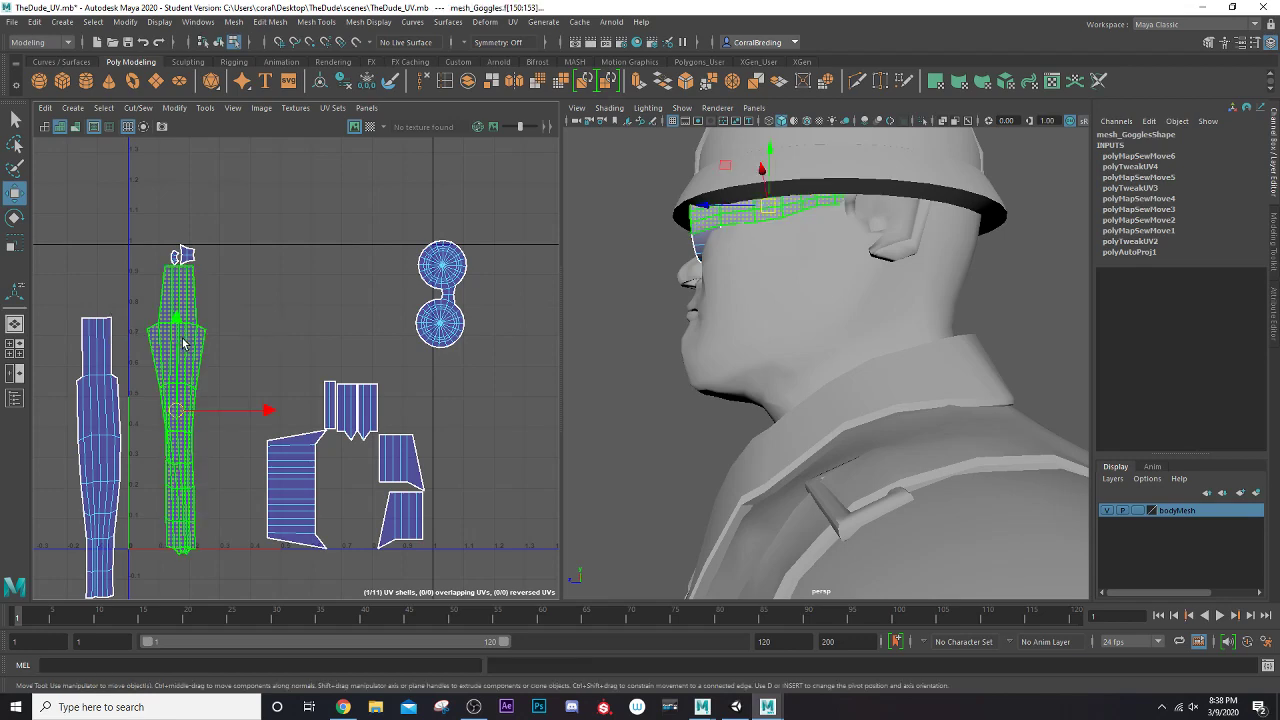
key("ctrl+u")
Use Move and Sew on the first side strap's lower end edges to attach its small end cap, and unfold the strap shell
scroll(192, 345, "down", 3)
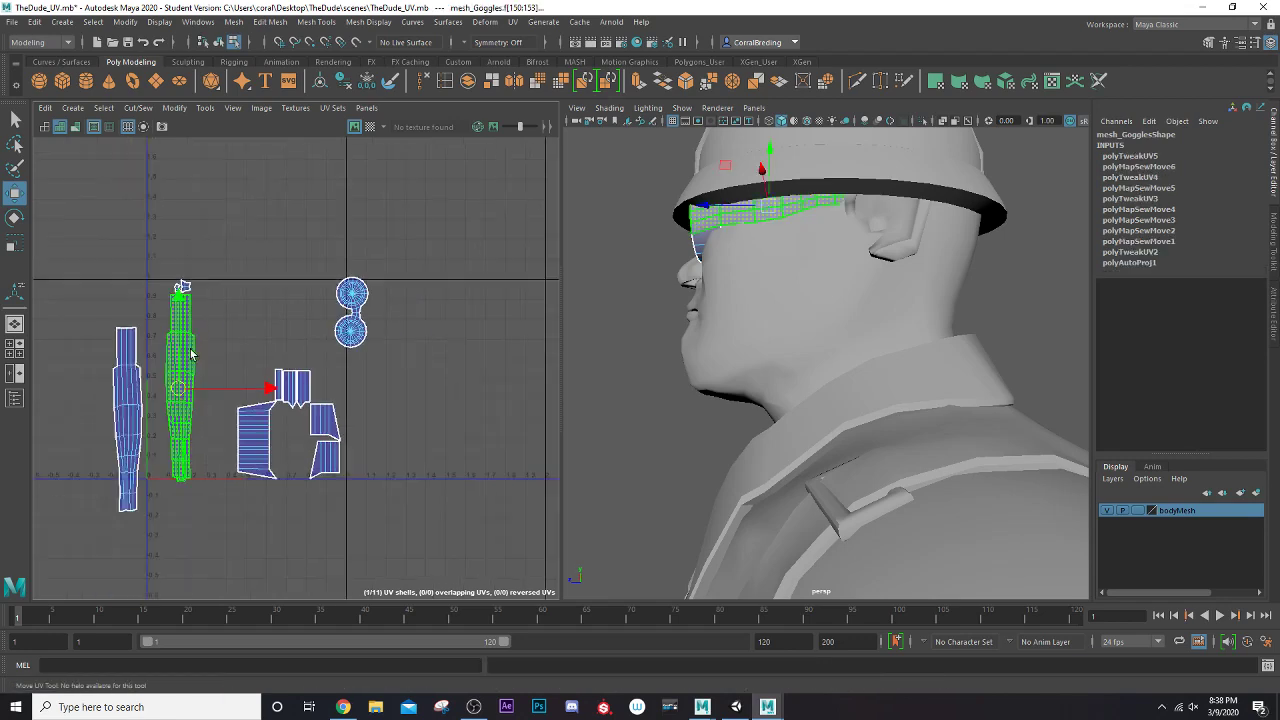
middle_click_drag(243, 348, 260, 371, "alt")
middle_click_drag(279, 319, 345, 340, "alt")
scroll(281, 348, "up", 3)
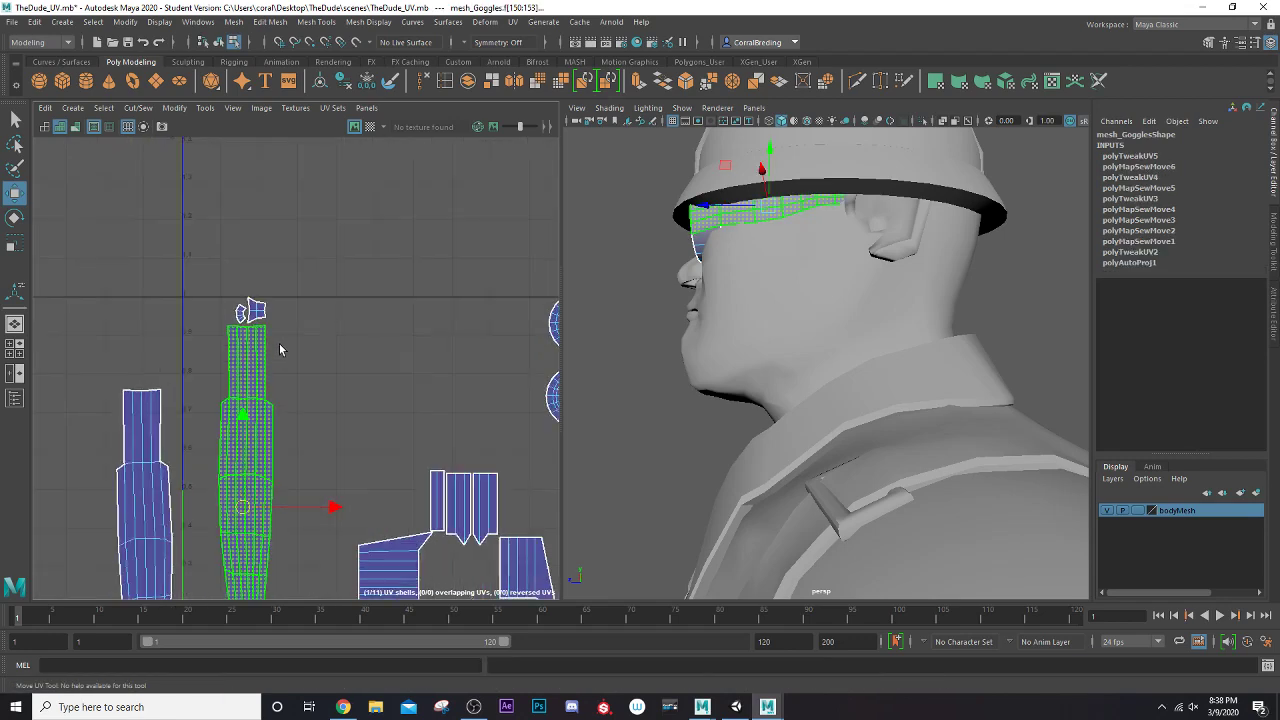
scroll(285, 377, "down", 2)
middle_click_drag(413, 467, 366, 397, "alt")
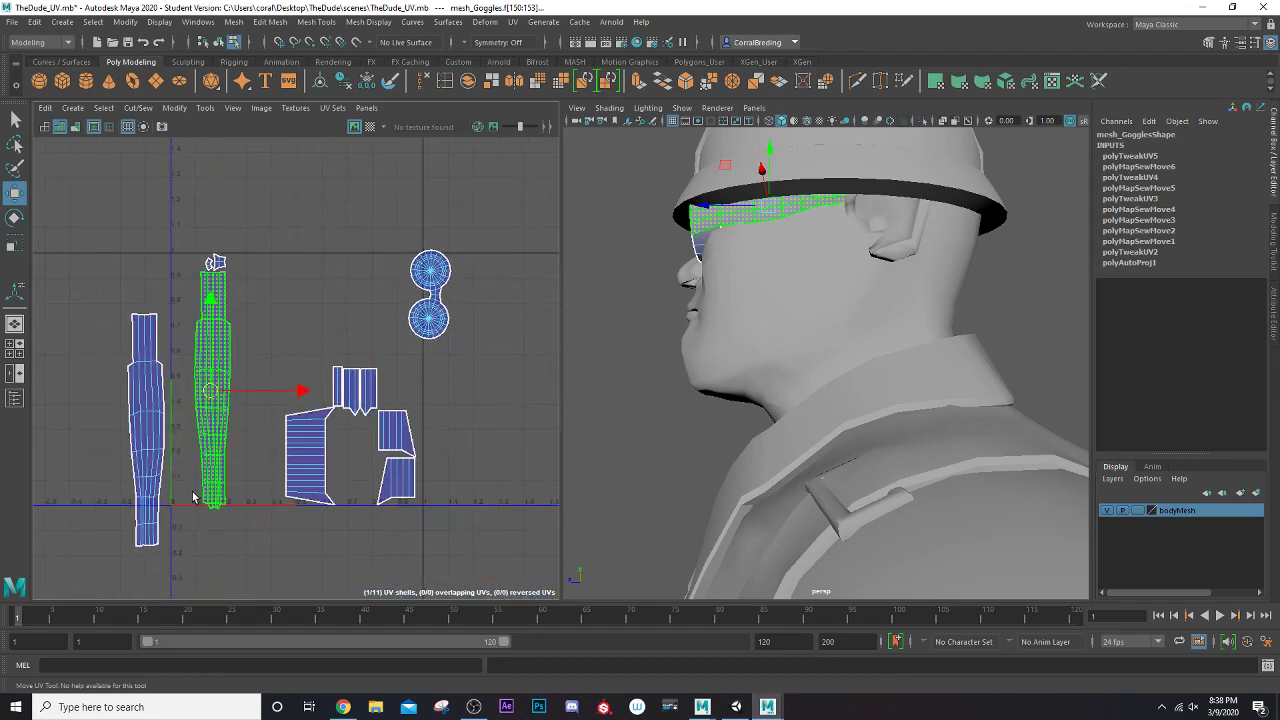
scroll(162, 309, "up", 2)
right_click_drag(166, 280, 168, 256)
left_click_drag(242, 259, 249, 262)
middle_click_drag(122, 419, 151, 268, "alt")
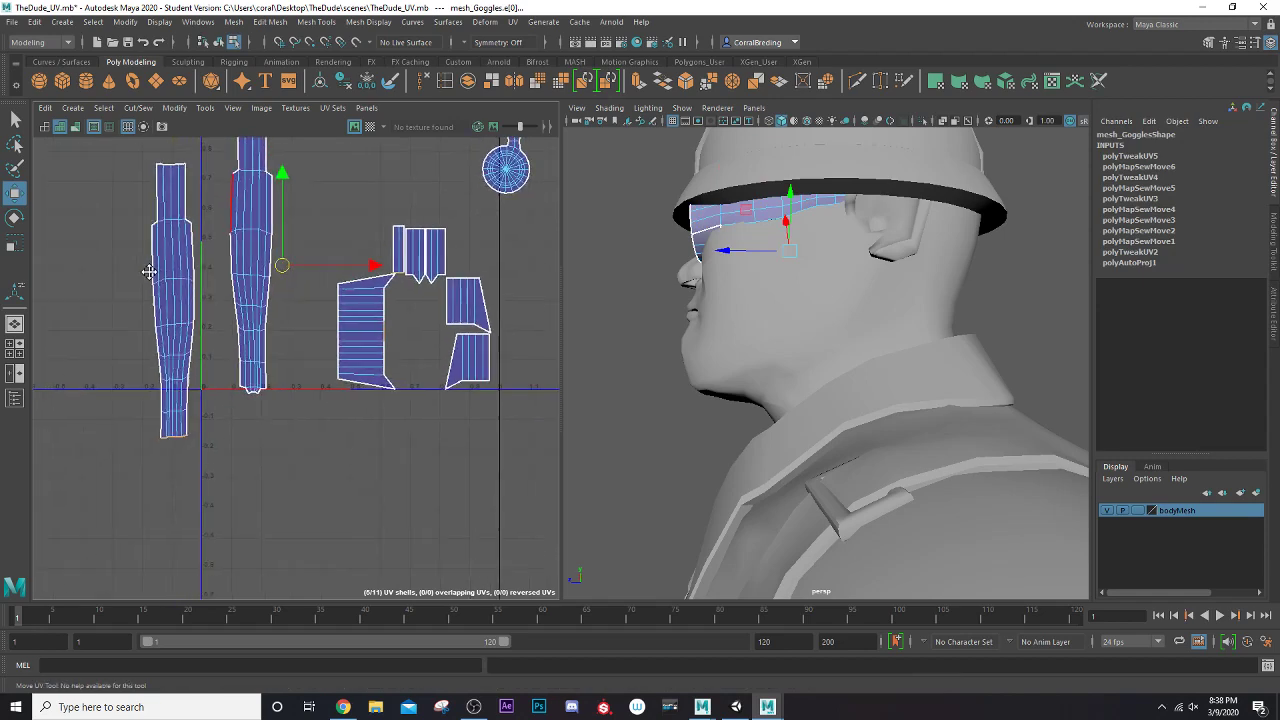
scroll(152, 415, "up", 3)
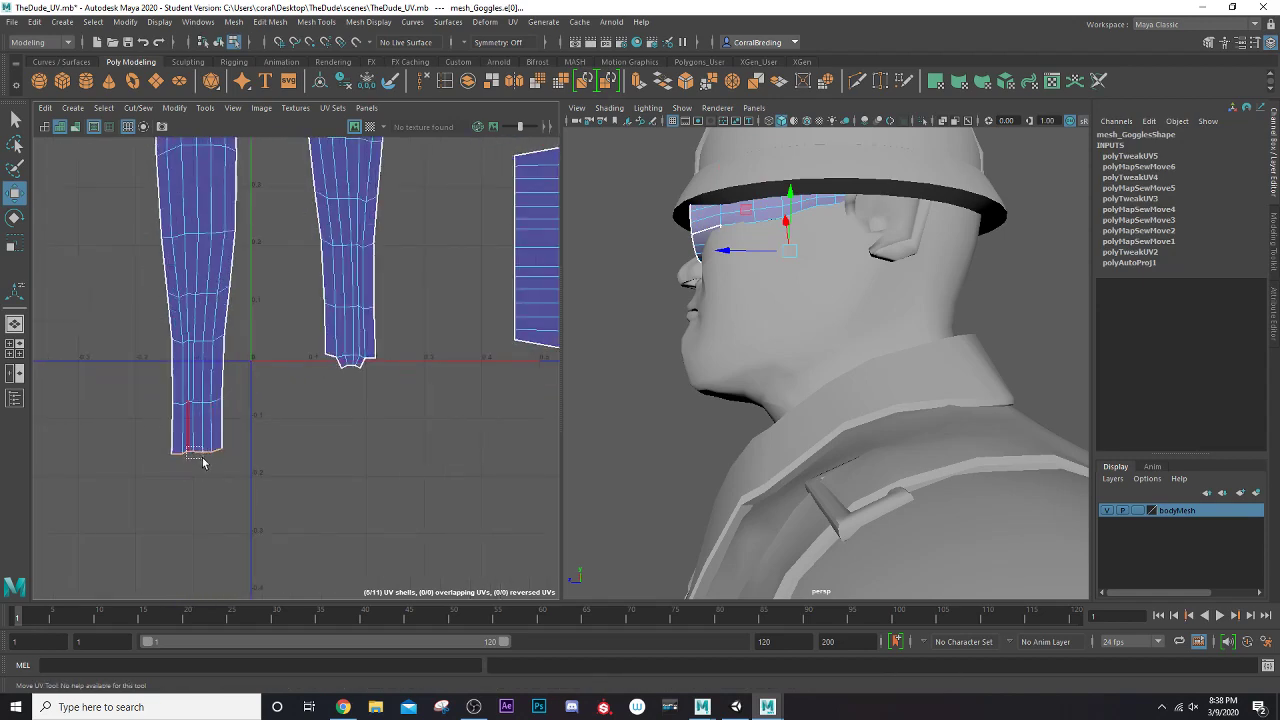
left_click_drag(201, 457, 205, 457)
left_click(133, 108)
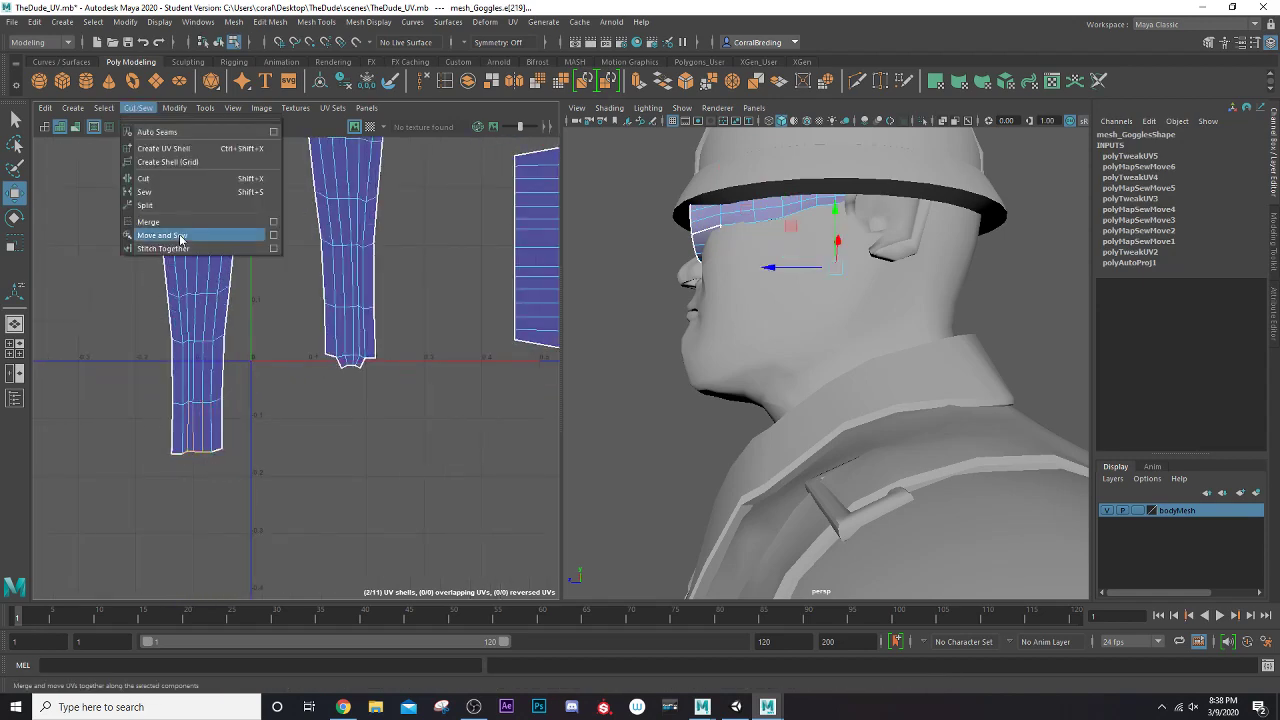
left_click(180, 237)
right_click_drag(174, 323, 184, 337)
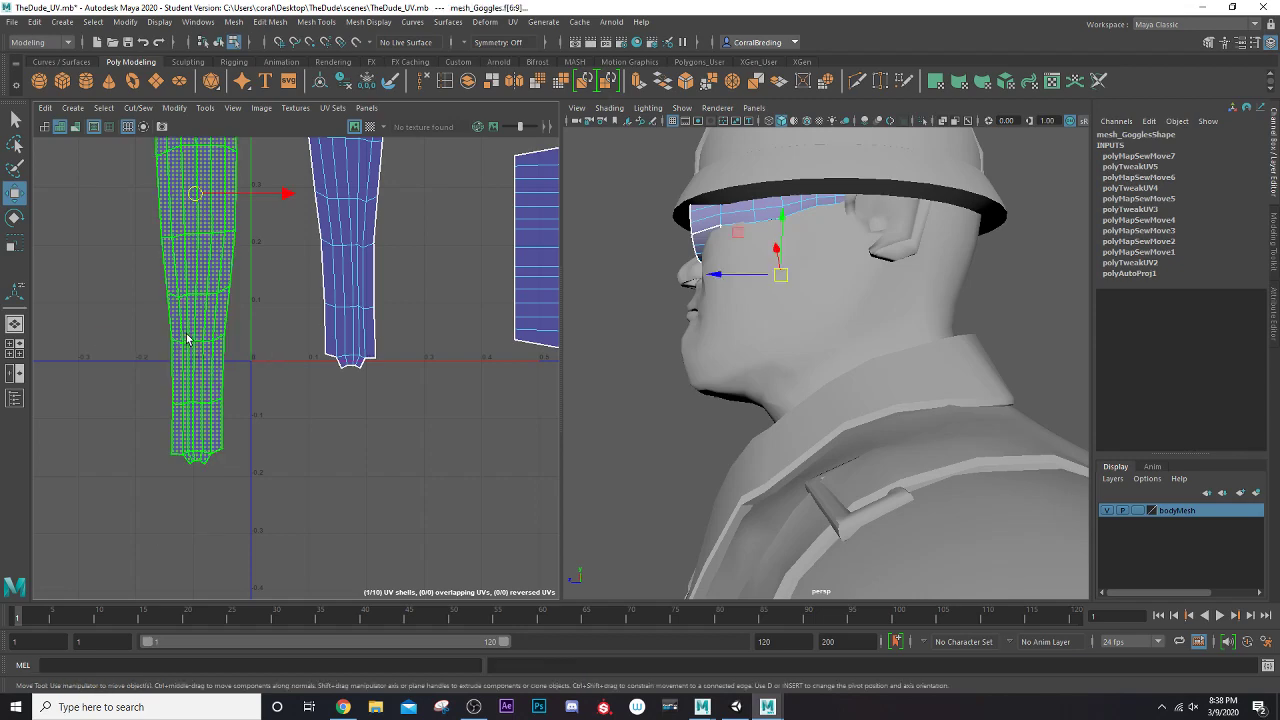
key("ctrl+u")
Select the slanted upper end edge of the wide goggles rim piece in the UV layout
middle_click_drag(279, 382, 40, 575, "alt")
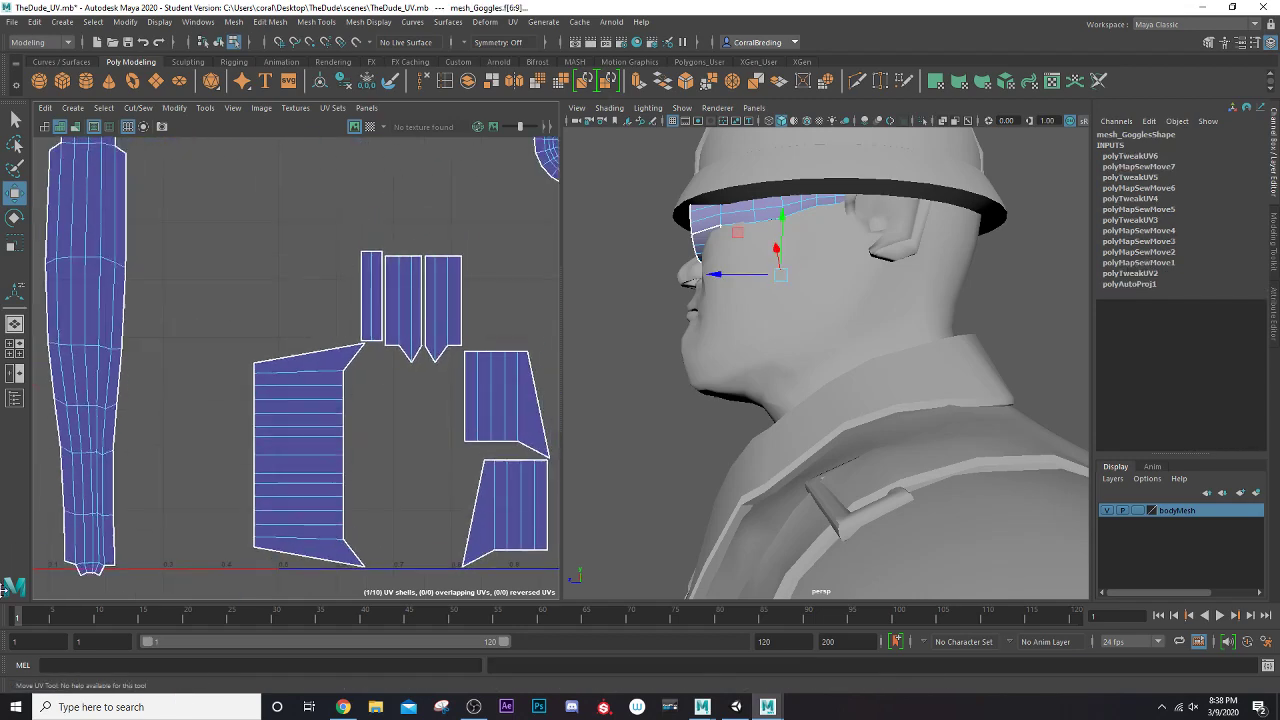
scroll(280, 418, "down", 3)
right_click_drag(279, 416, 281, 378)
left_click(298, 381)
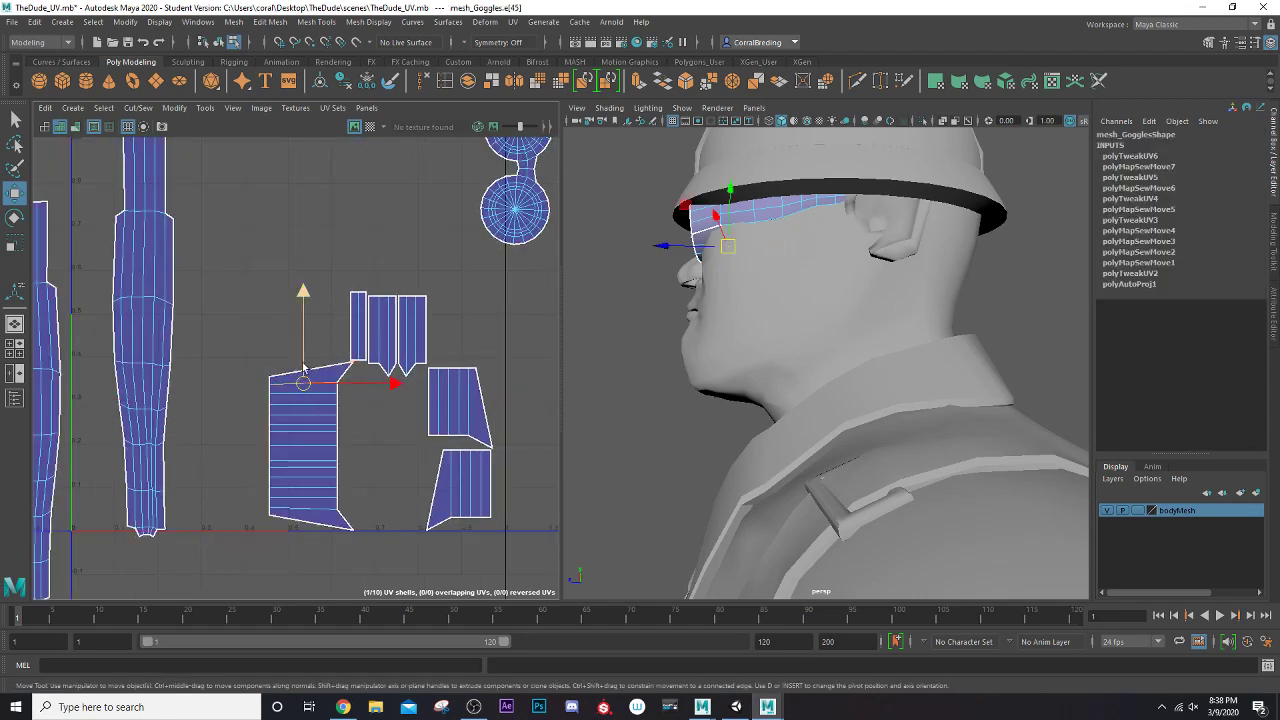
left_click(336, 366)
left_click_drag(617, 329, 767, 305, "alt")
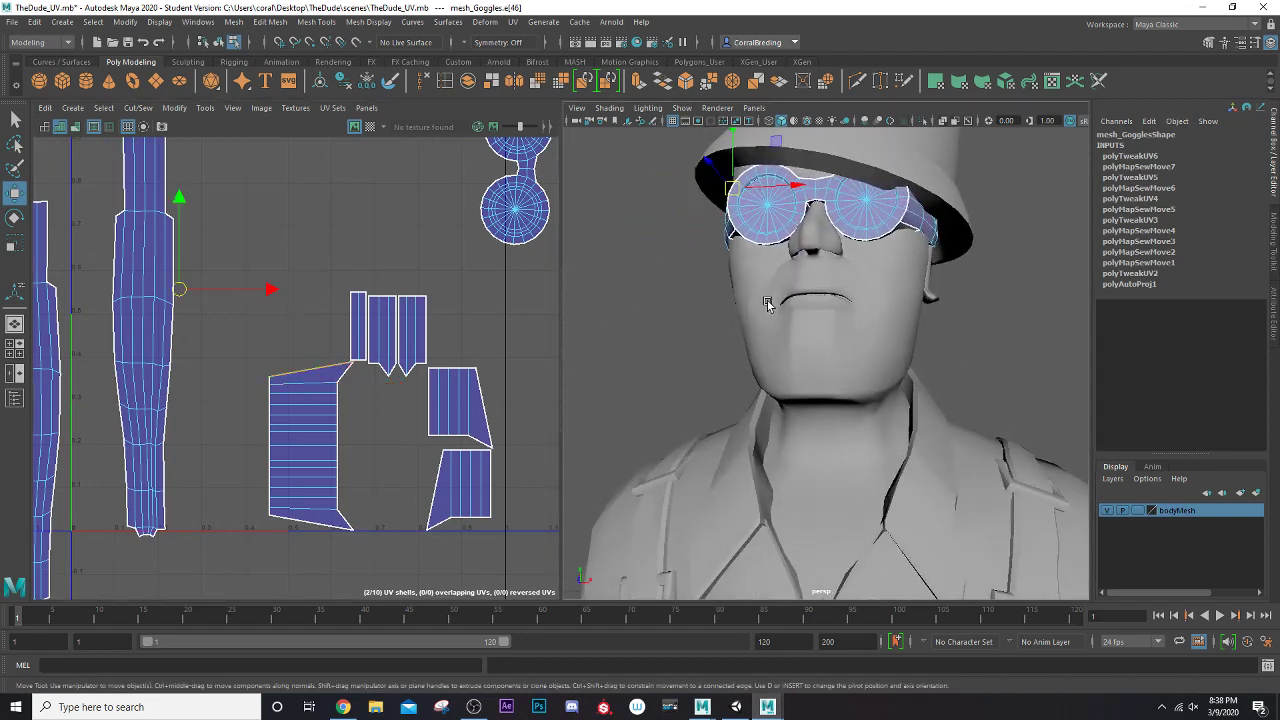
left_click(138, 107)
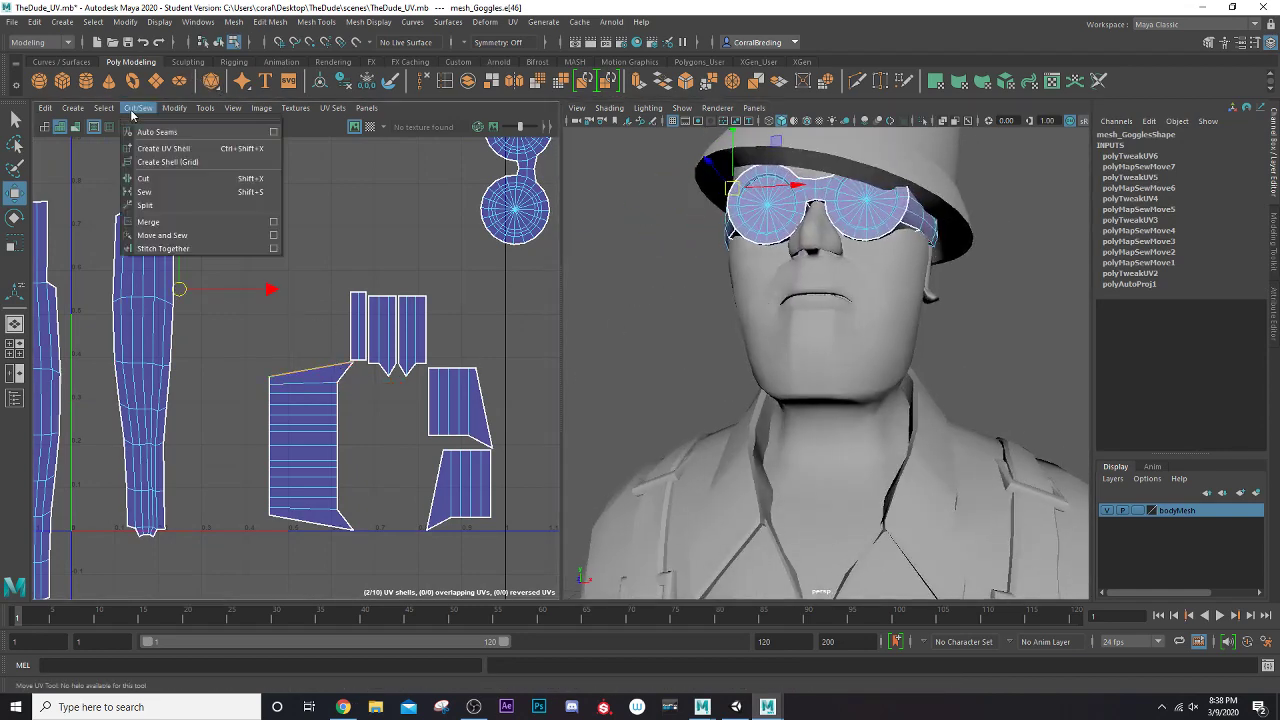
left_click(159, 237)
scroll(276, 340, "down", 2)
key("ctrl+z")
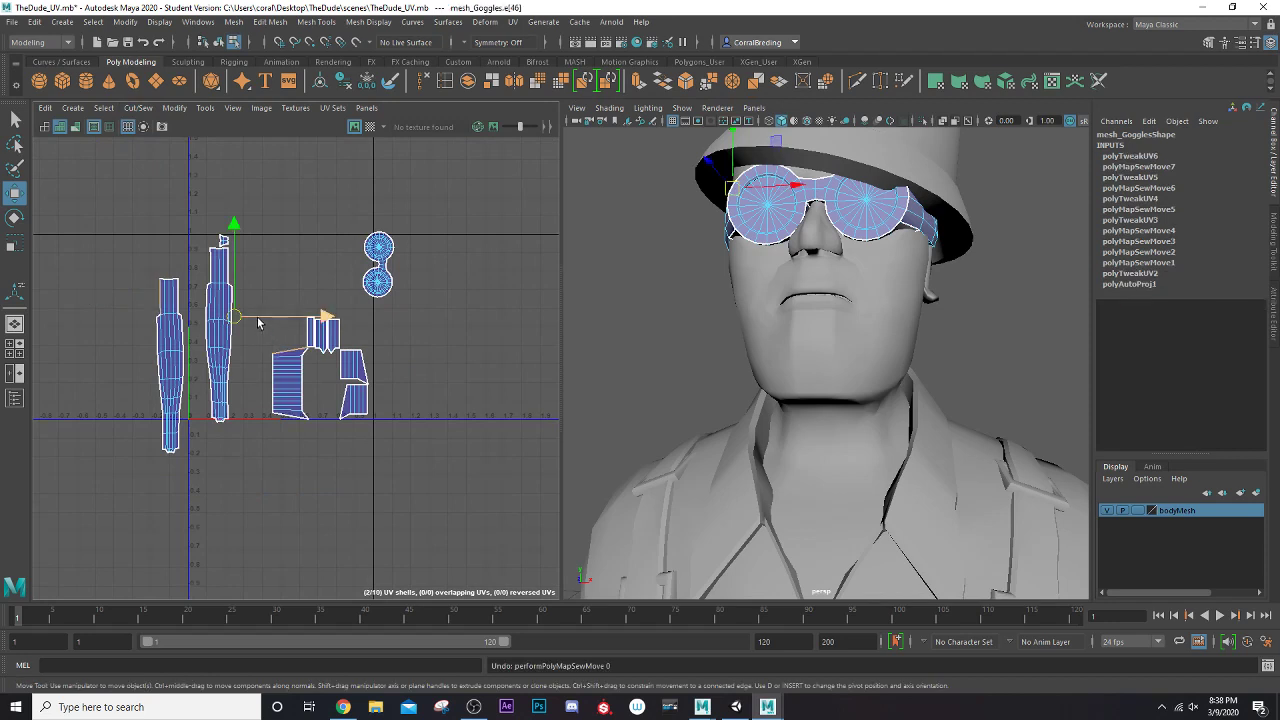
Use Move and Sew to attach the wide rim piece to the first side strap, and sew the second strap onto the piece's far end
left_click(138, 107)
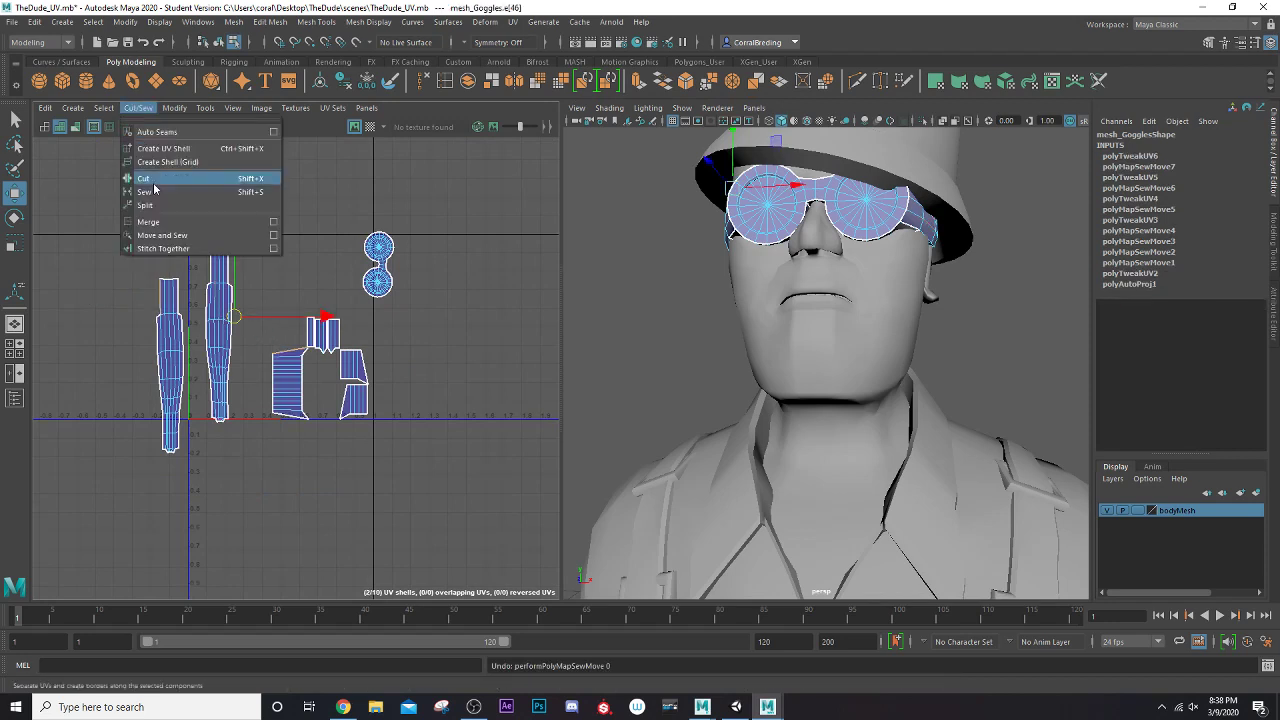
left_click(175, 229)
left_click(93, 285)
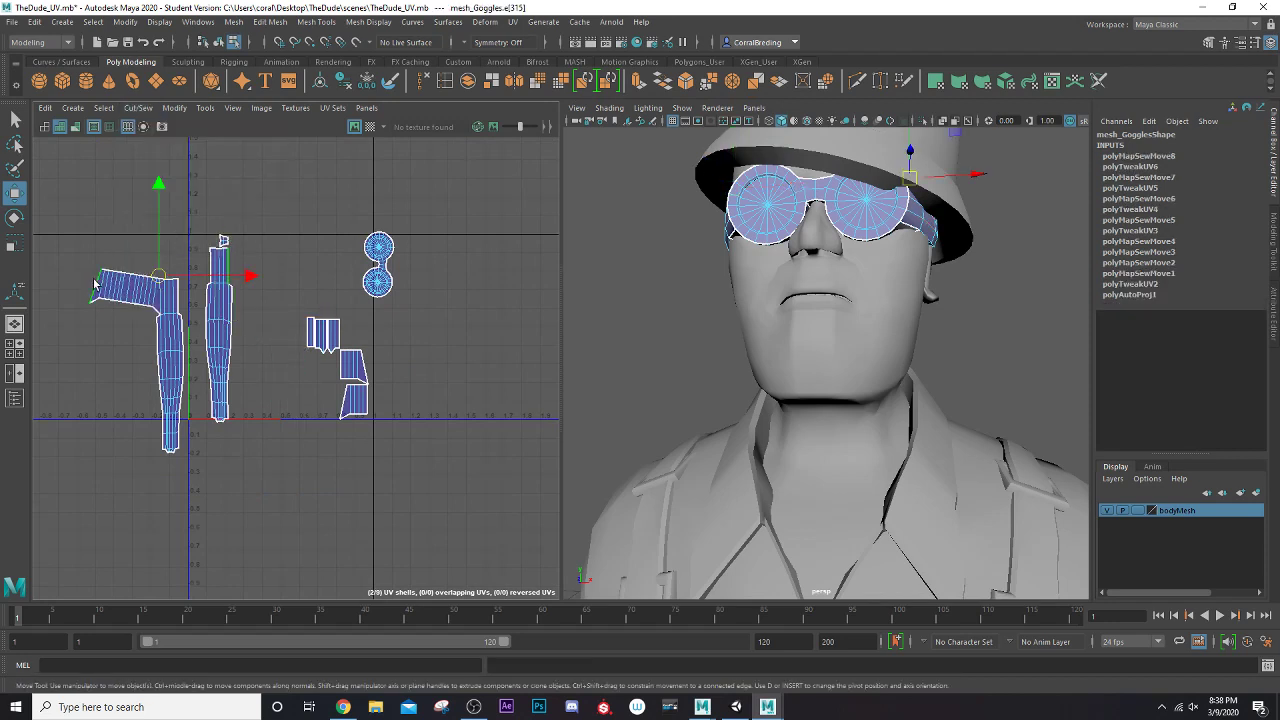
key("g")
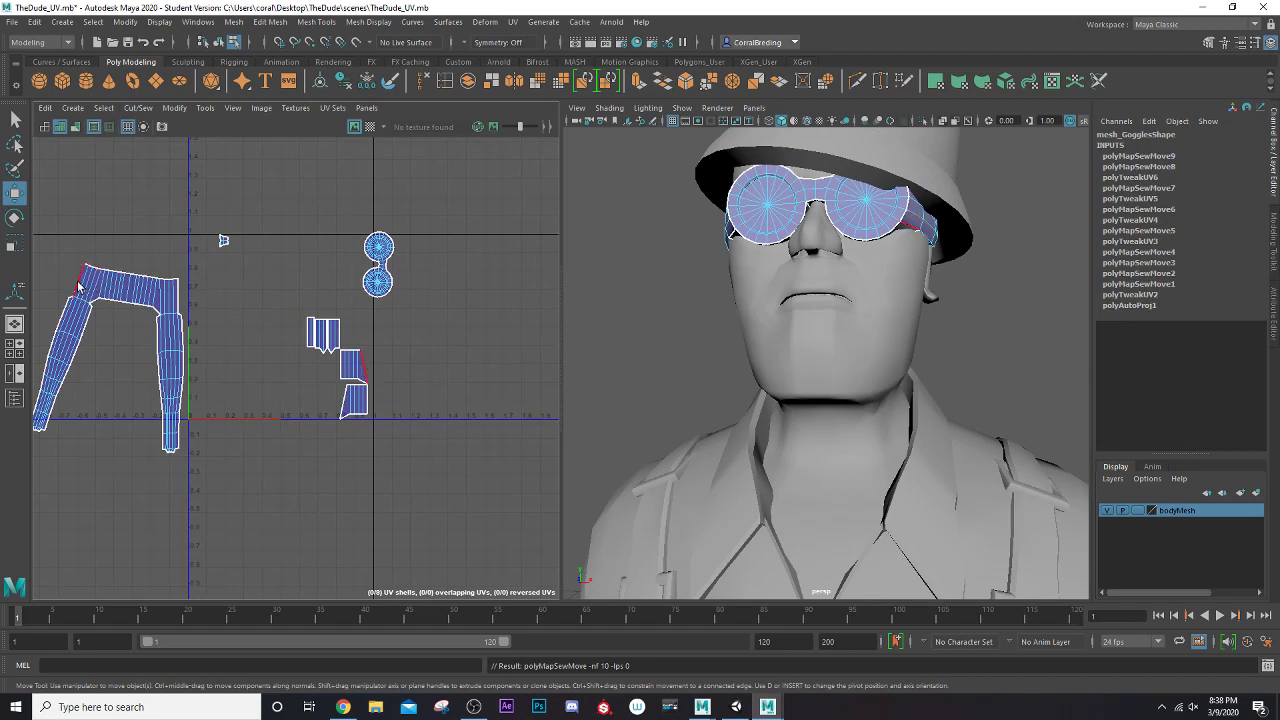
Sew the remaining rim pieces one by one onto the open ends of the combined goggles rim band with Move and Sew
left_click(79, 287)
key("g")
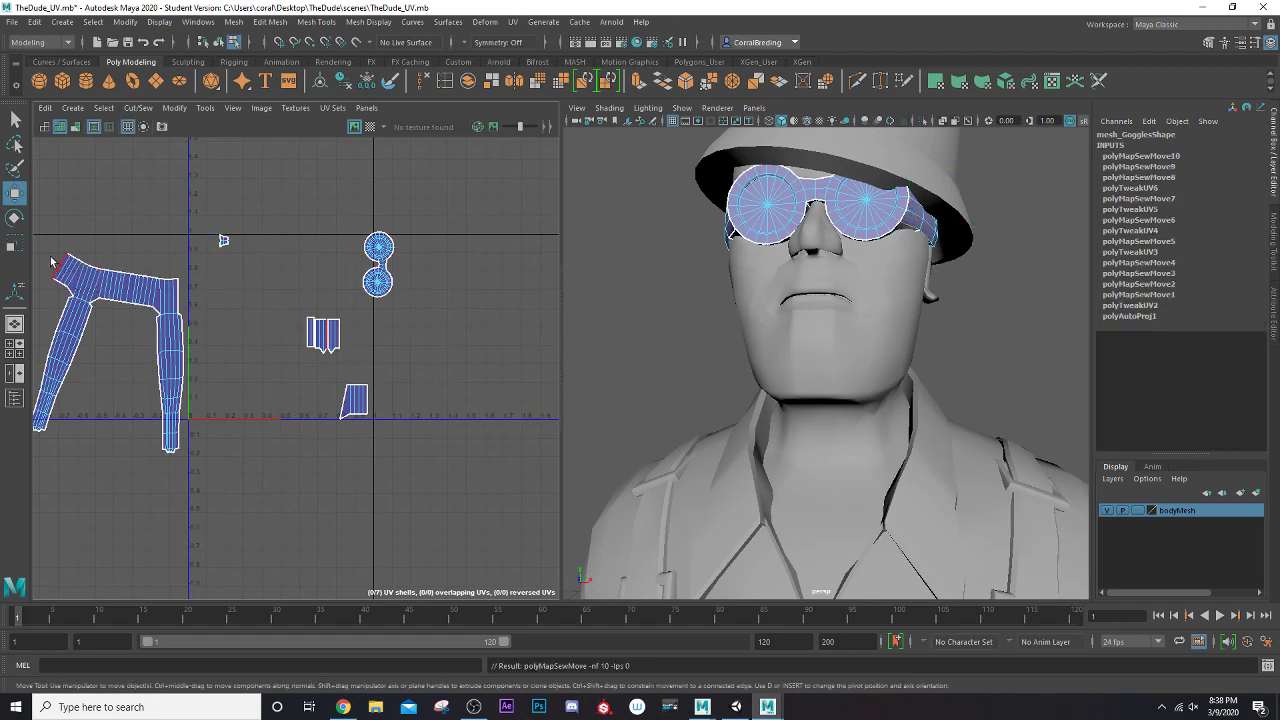
key("g")
key("g")
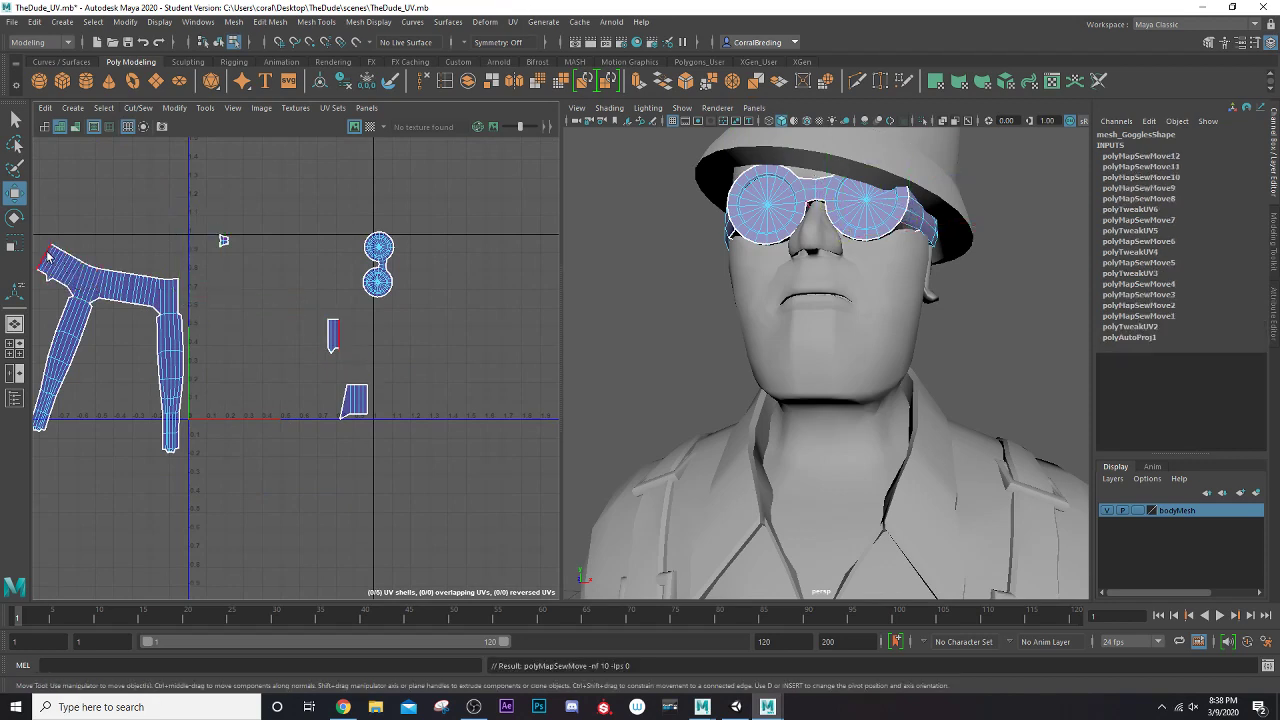
key("g")
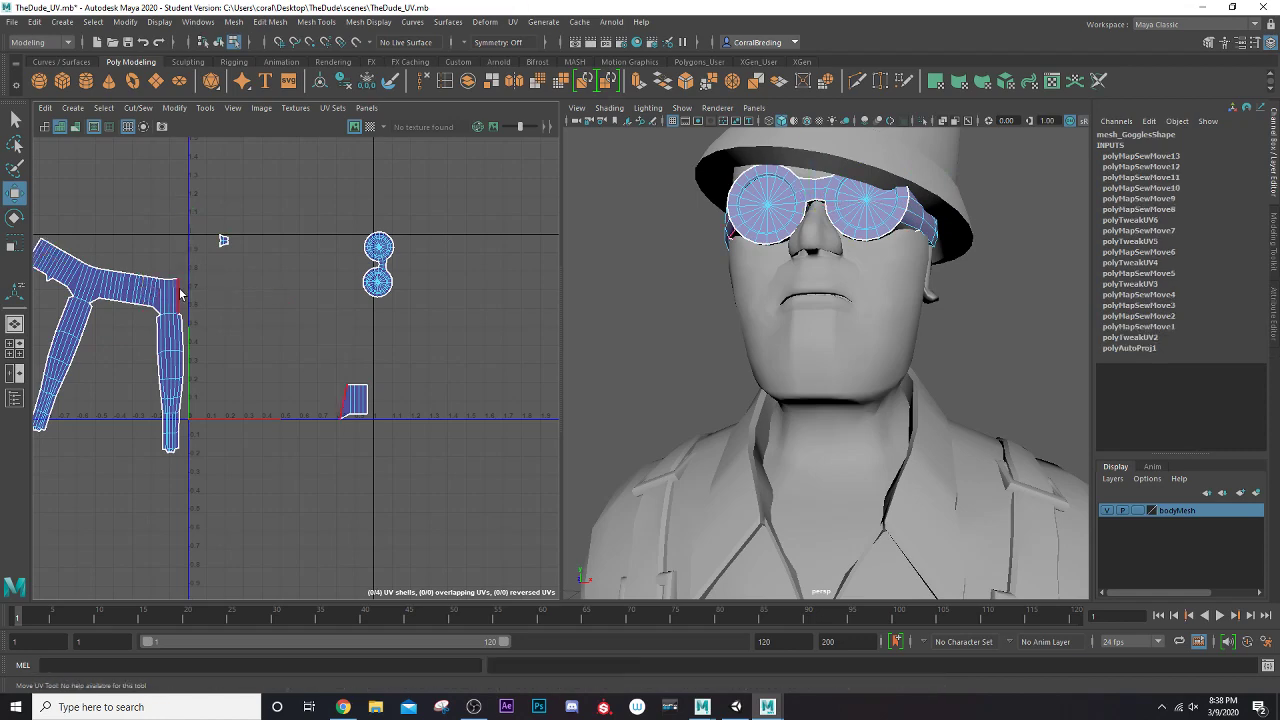
key("g")
Cut the seams where both side straps meet the curved rim band, and unfold the band as its own shell
scroll(158, 308, "up", 3)
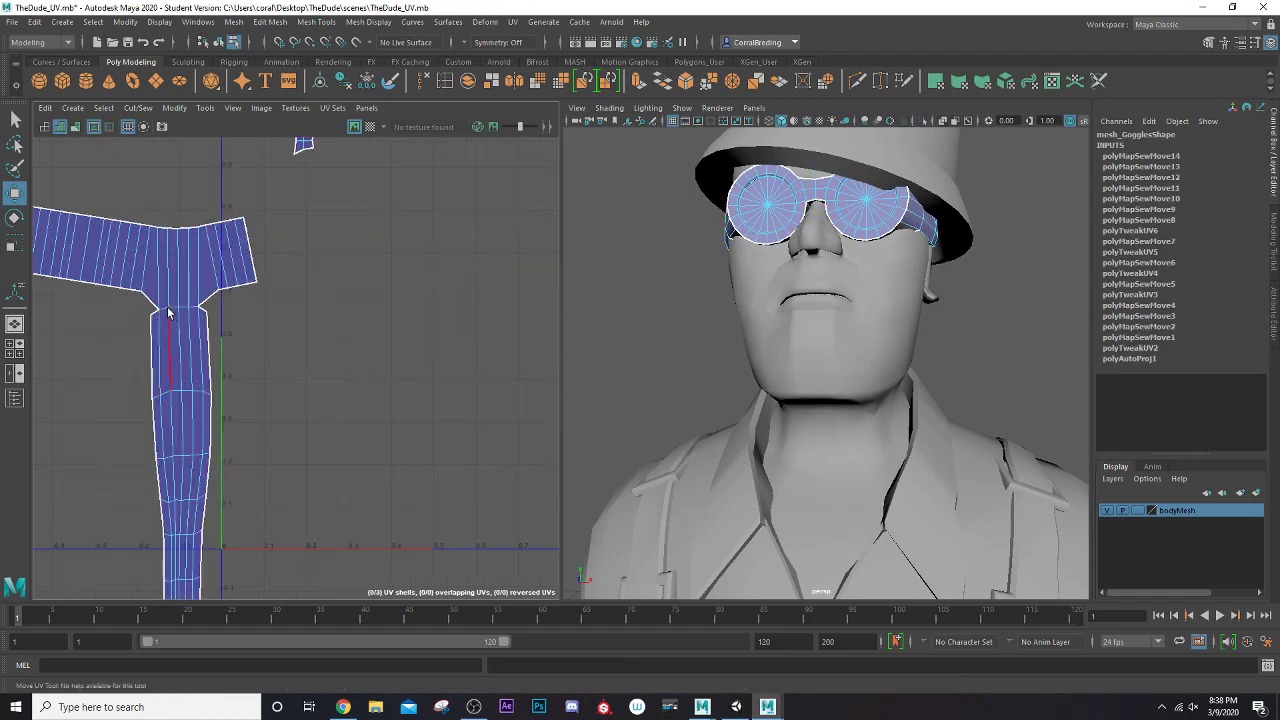
left_click(172, 310)
middle_click_drag(157, 311, 418, 396, "alt")
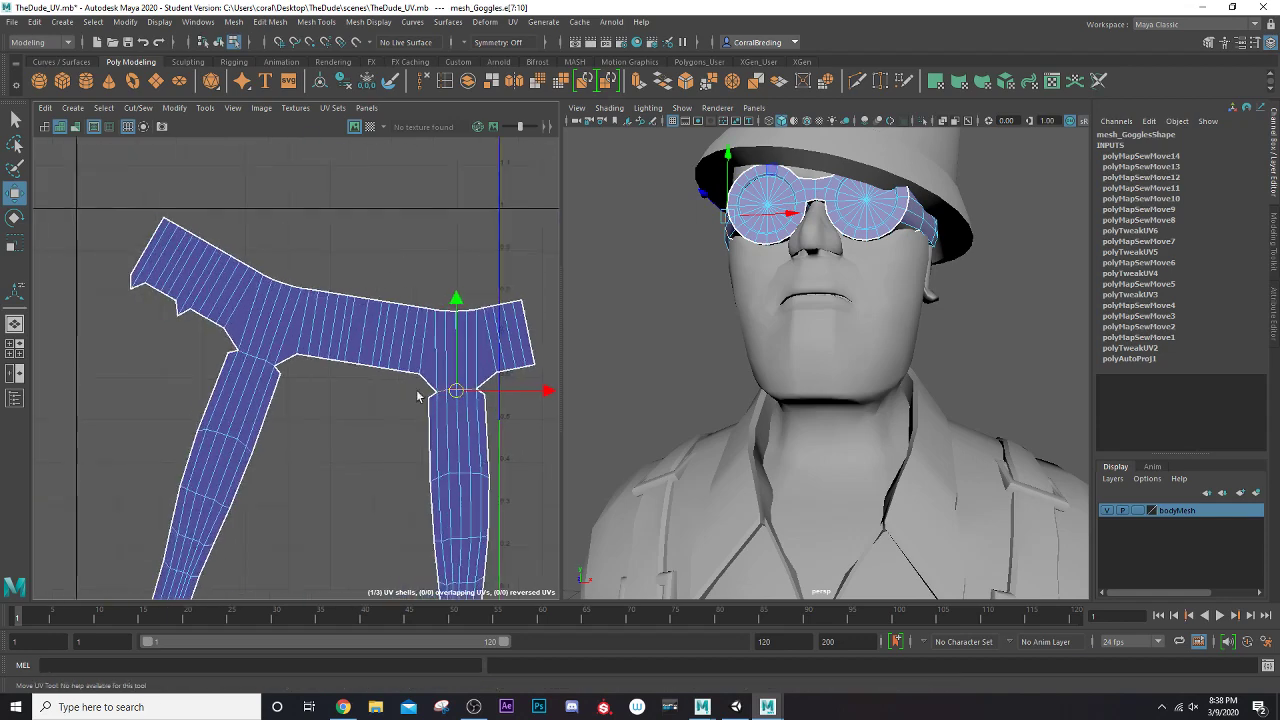
double_click(250, 358, "shift")
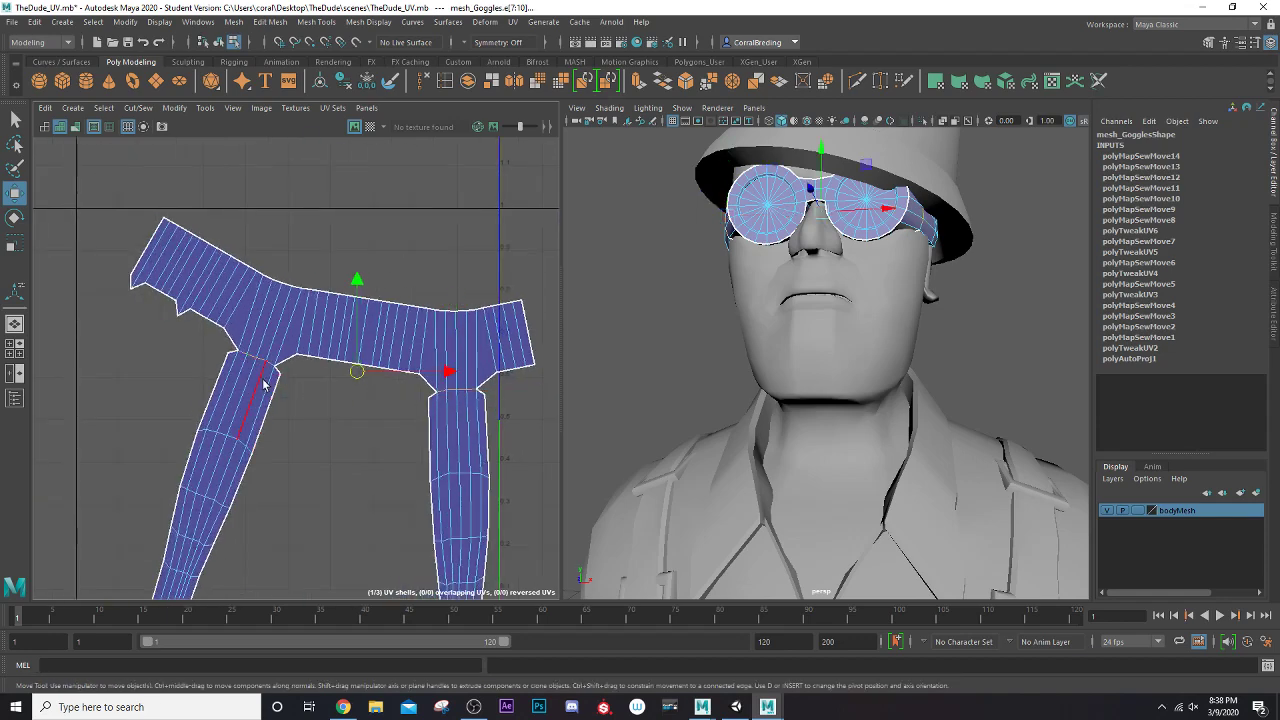
scroll(263, 384, "down", 3)
right_click_drag(268, 345, 268, 356, "shift")
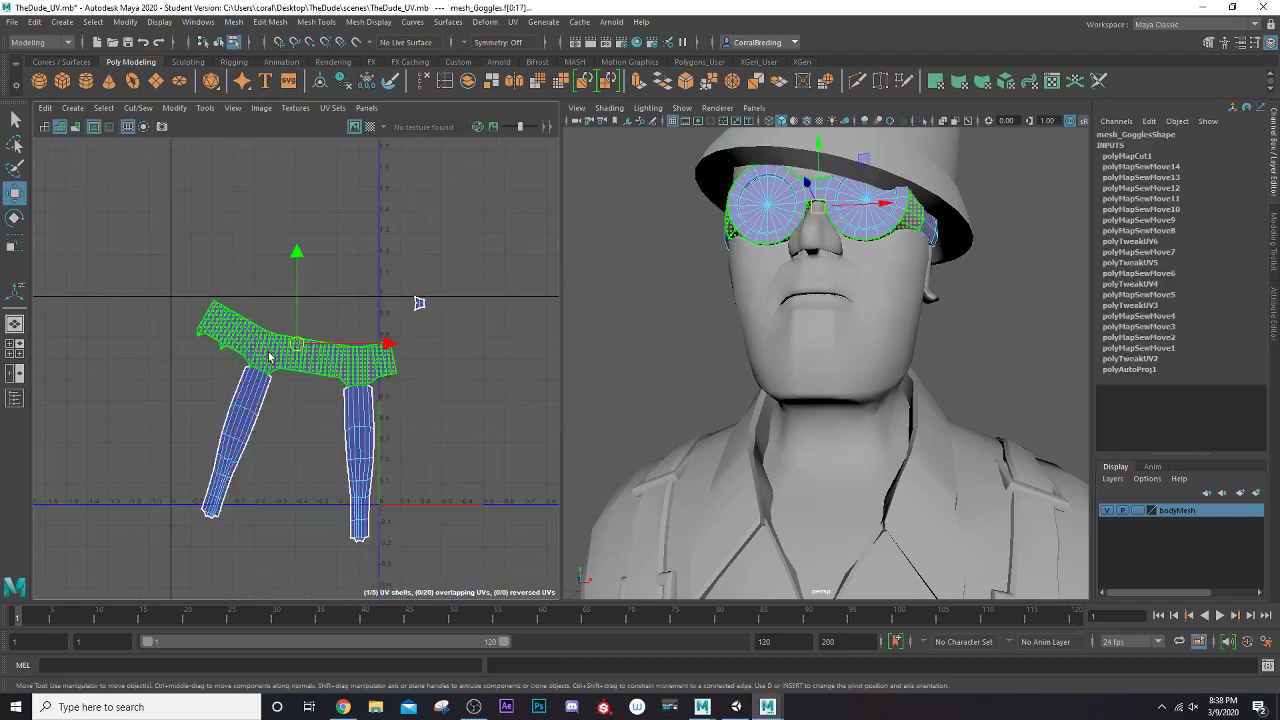
key("ctrl+u")
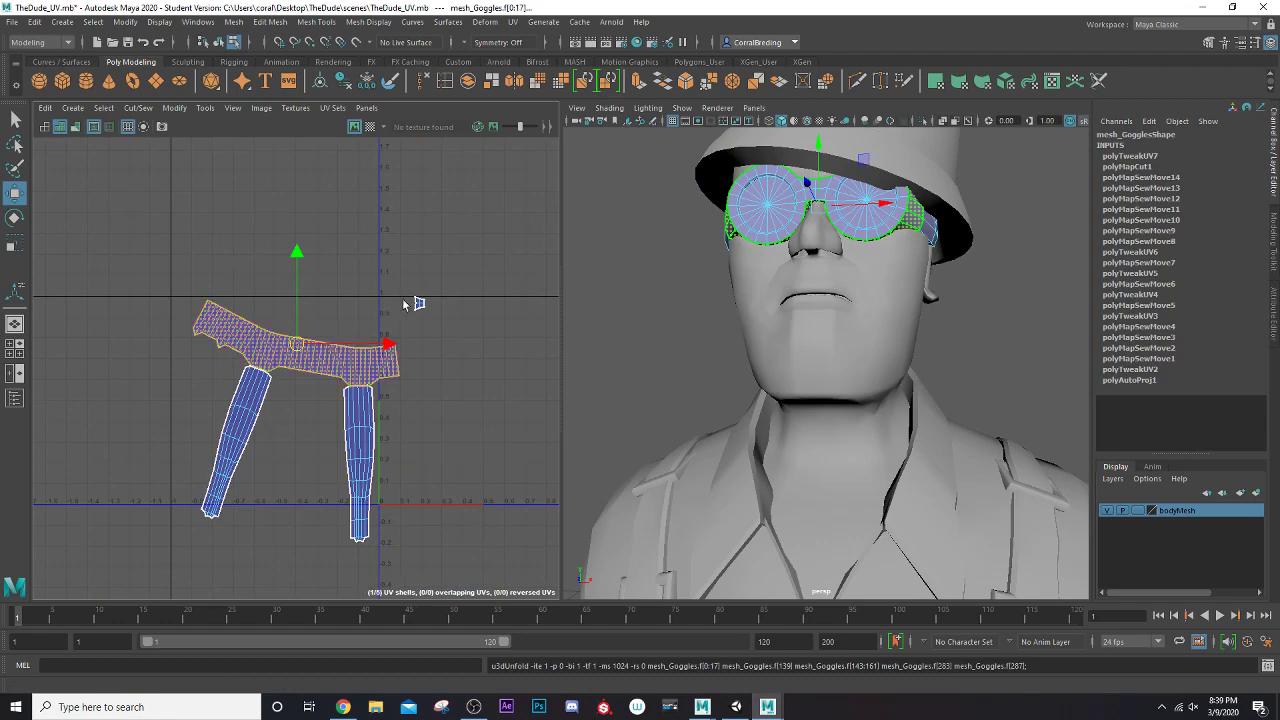
Move the leftover small UV piece near the goggles rim band and attach it to the band's lower edge with Move and Sew
double_click(419, 304)
left_click_drag(420, 304, 431, 361)
right_click_drag(430, 359, 432, 326)
left_click_drag(463, 337, 421, 387)
scroll(418, 394, "down", 2)
scroll(409, 396, "up", 5)
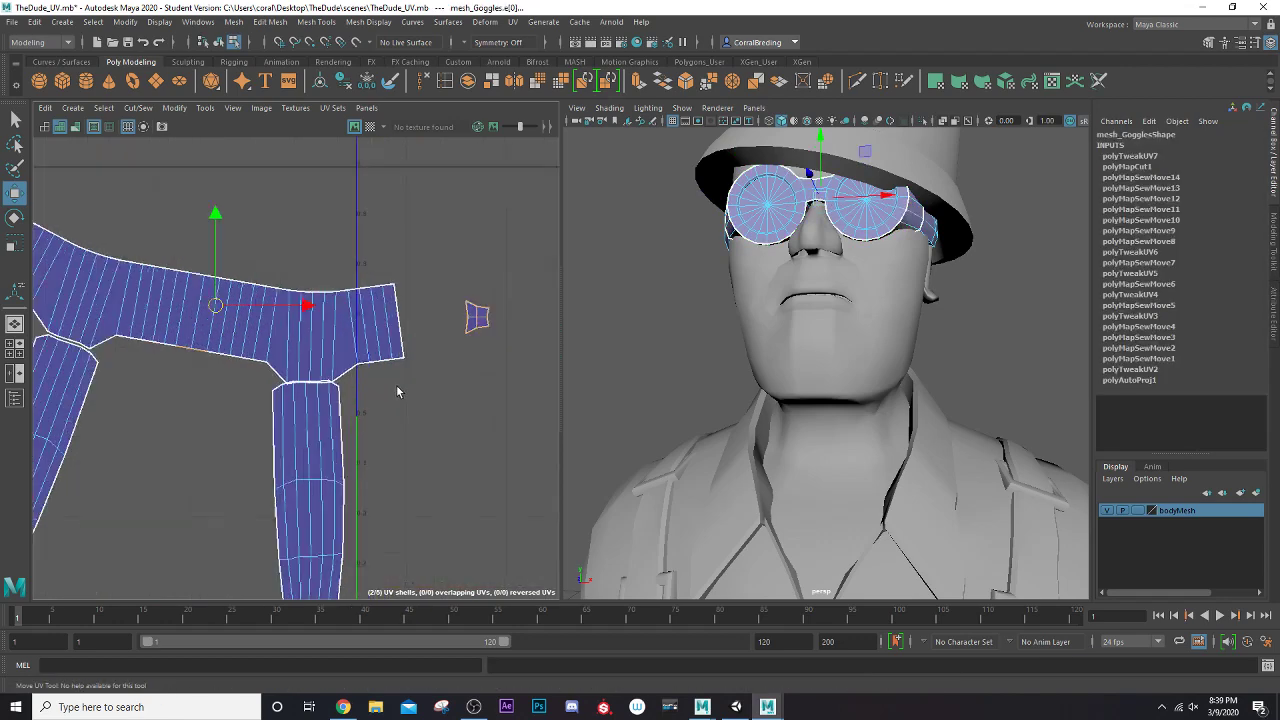
left_click(160, 346)
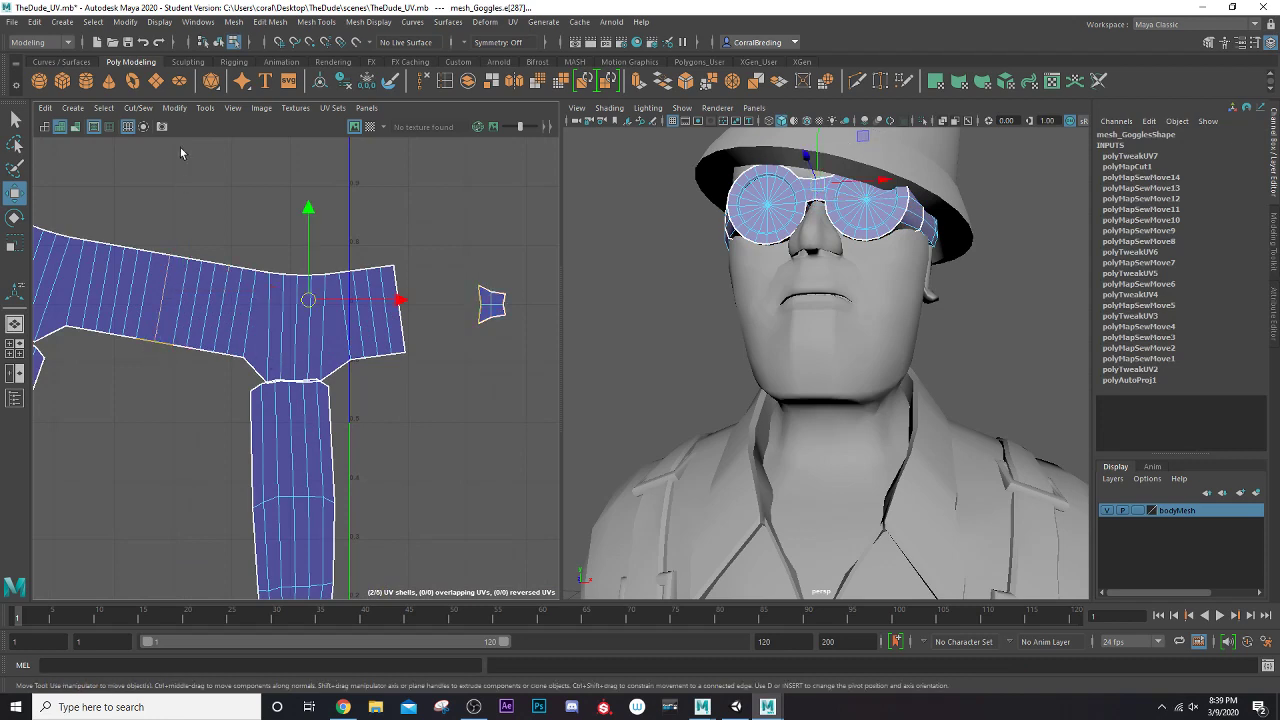
left_click(140, 109)
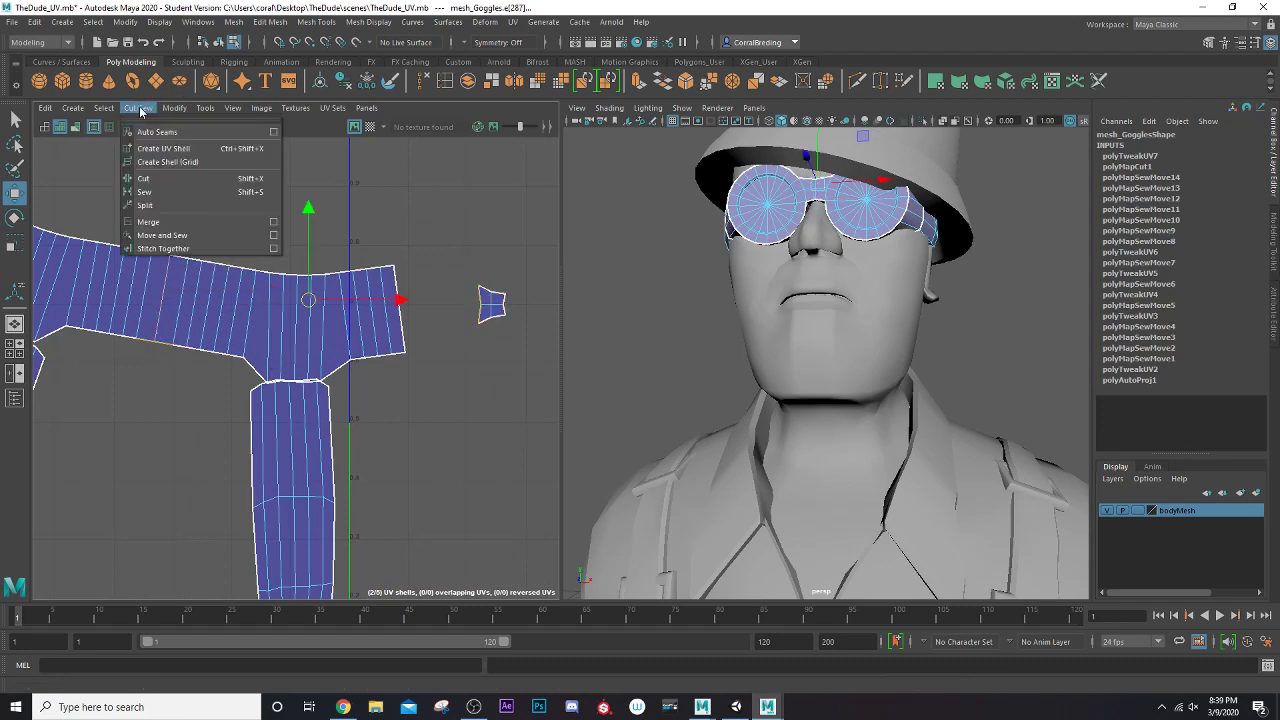
left_click(168, 236)
scroll(204, 320, "down", 8)
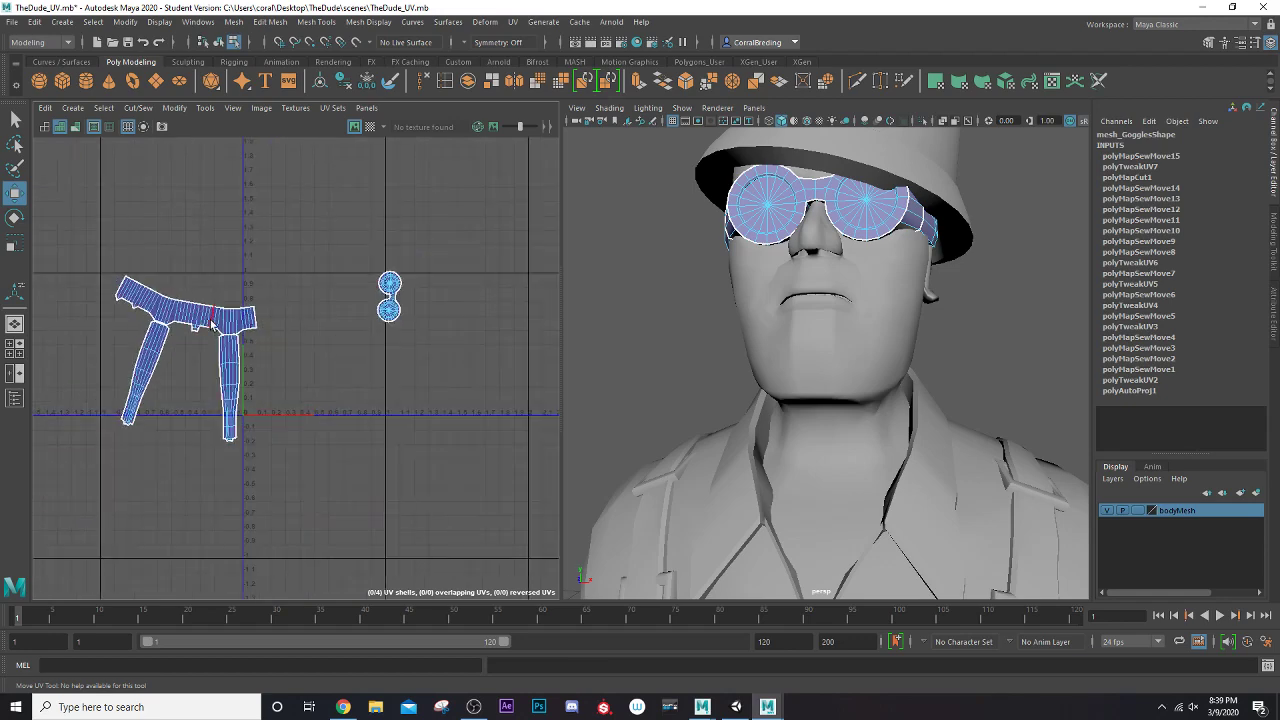
Combine the goggles with the helmet-and-body mesh and delete the combined mesh's construction history
right_click_drag(771, 206, 826, 188)
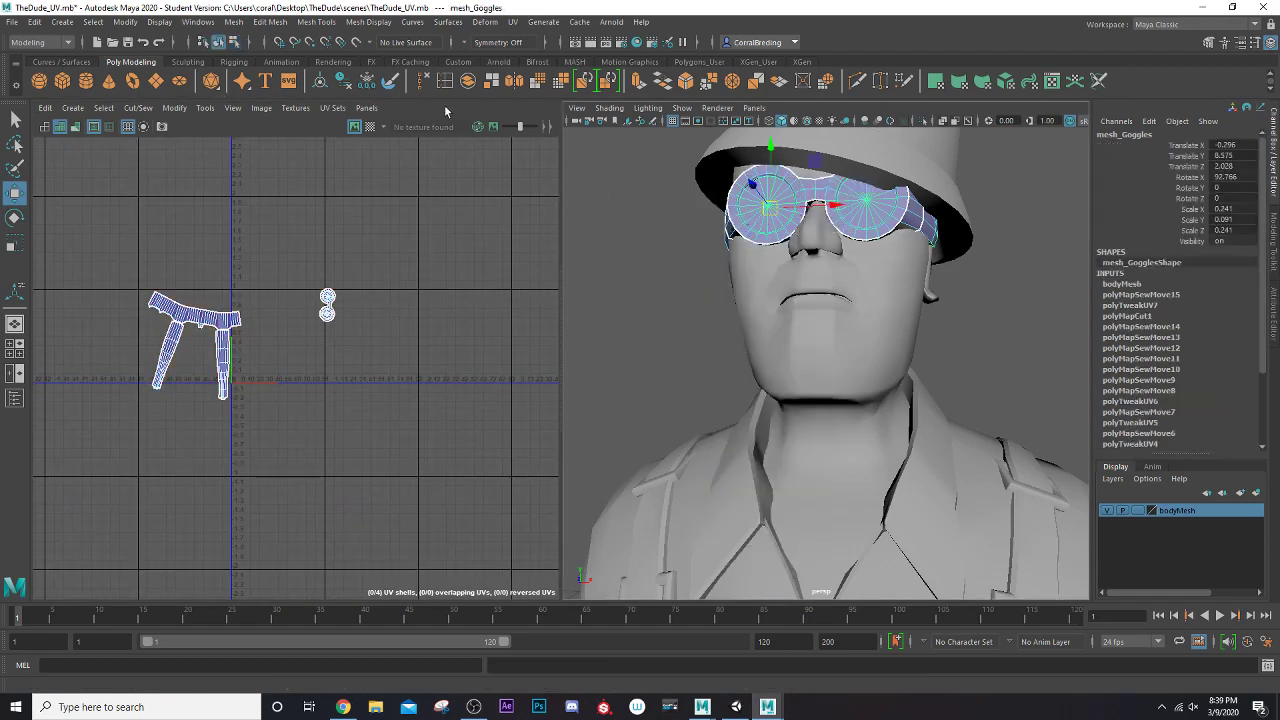
left_click(757, 286, "shift")
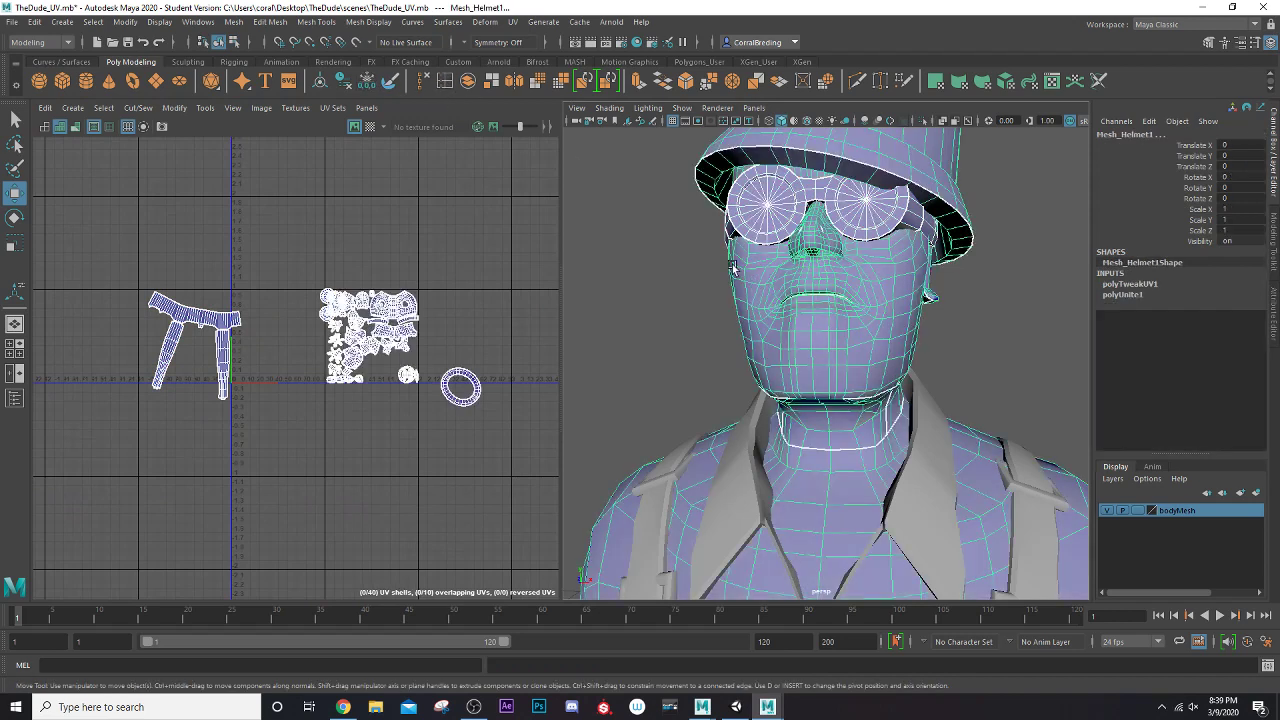
left_click(468, 82)
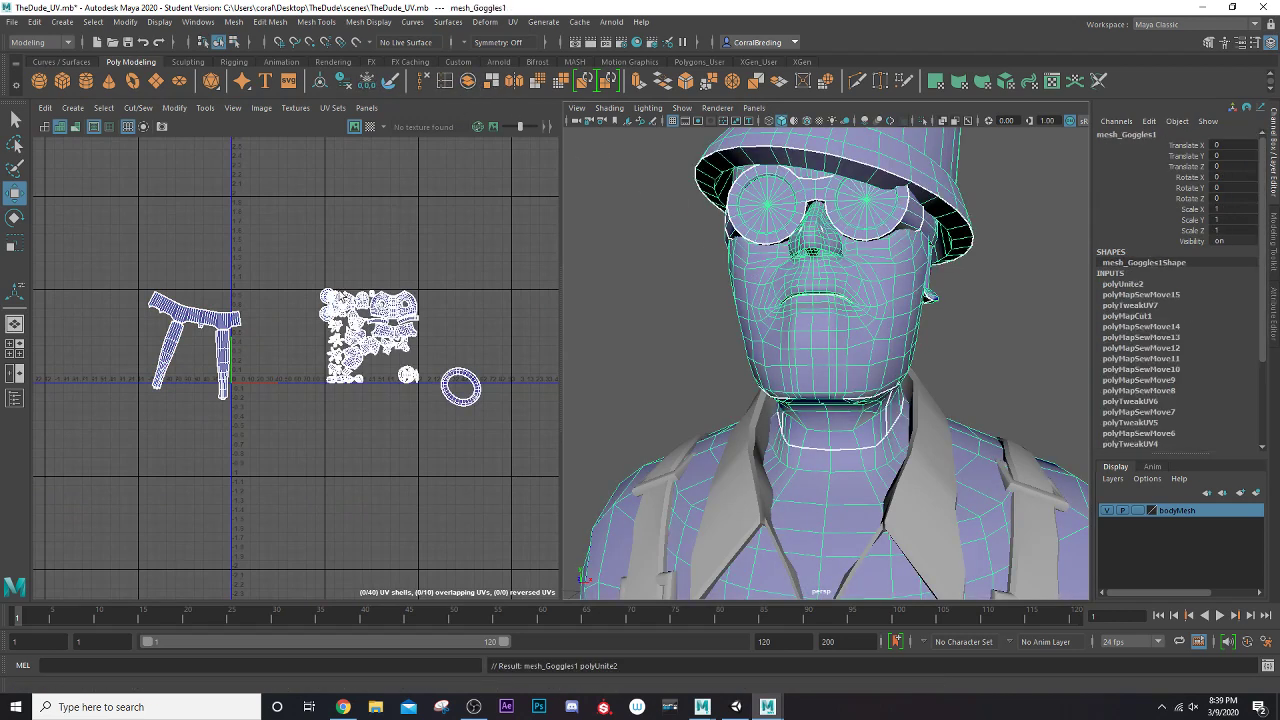
left_click(343, 82)
Select the goggles' rim band, both side straps and the round front UV shells together
scroll(352, 355, "up", 3)
right_click_drag(171, 317, 147, 296)
left_click(150, 297)
left_click(142, 345, "shift")
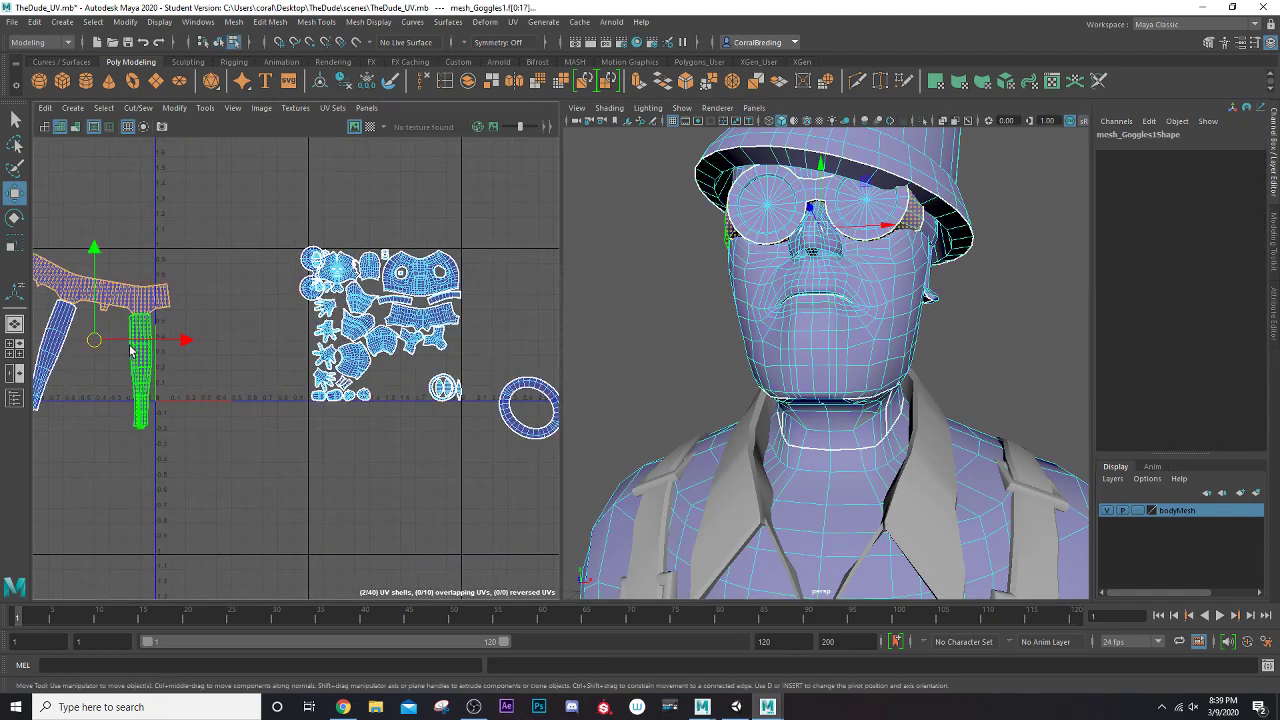
left_click(69, 354, "shift")
scroll(220, 357, "down", 2)
scroll(345, 385, "up", 3)
scroll(345, 384, "up", 3)
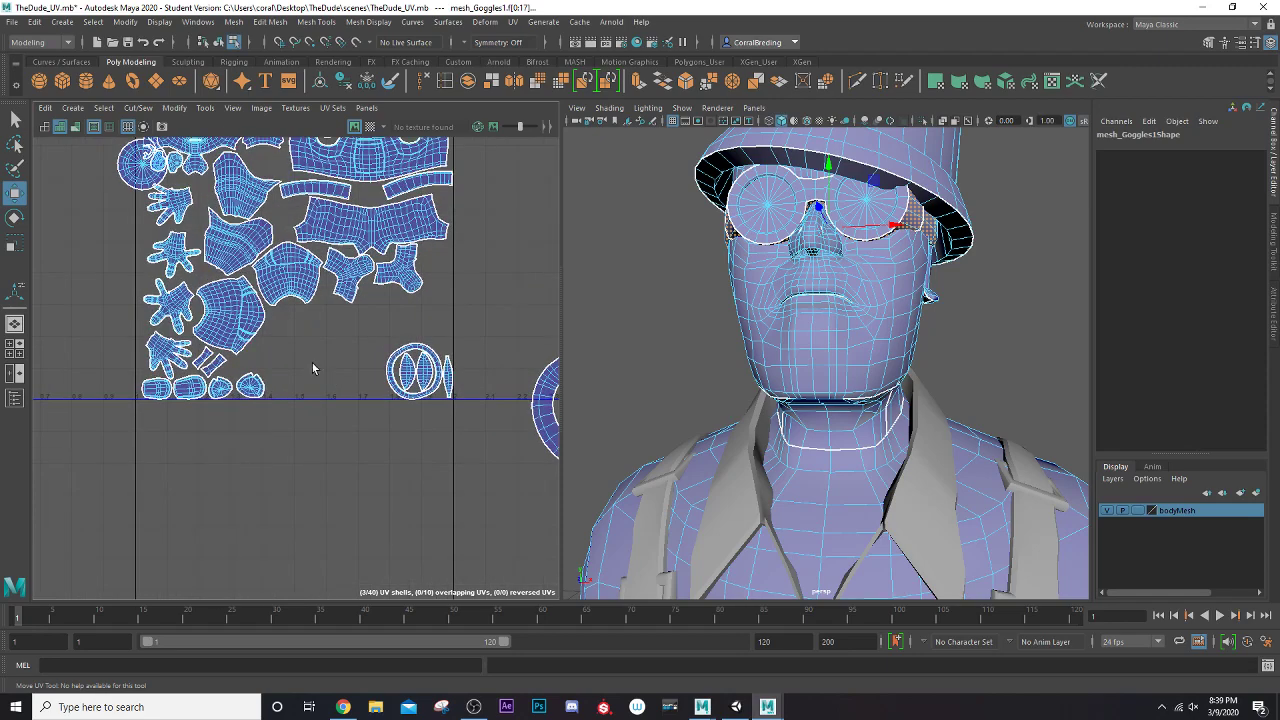
middle_click_drag(280, 364, 418, 547, "alt")
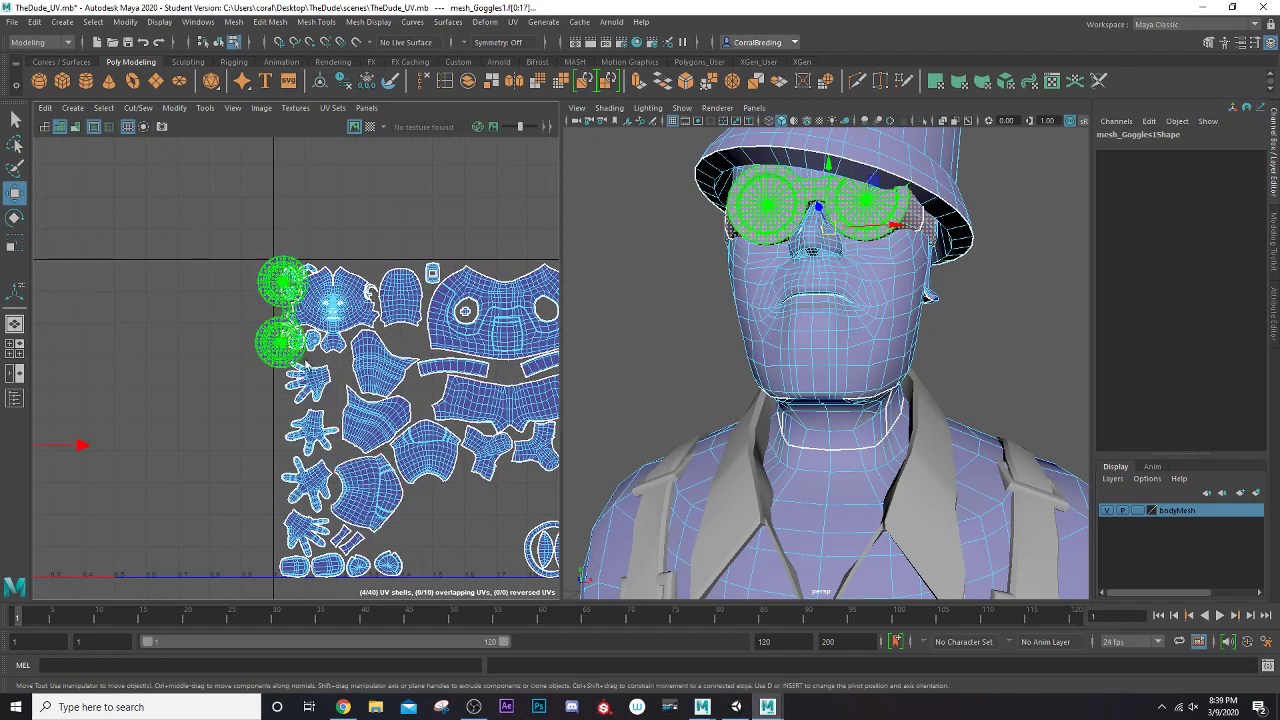
left_click(265, 327, "shift")
Scale the four selected goggles UV shells down uniformly to suit the body's UV layout
scroll(480, 470, "down", 3)
scroll(513, 512, "down", 1)
middle_click_drag(513, 512, 392, 457, "alt")
scroll(463, 484, "up", 3)
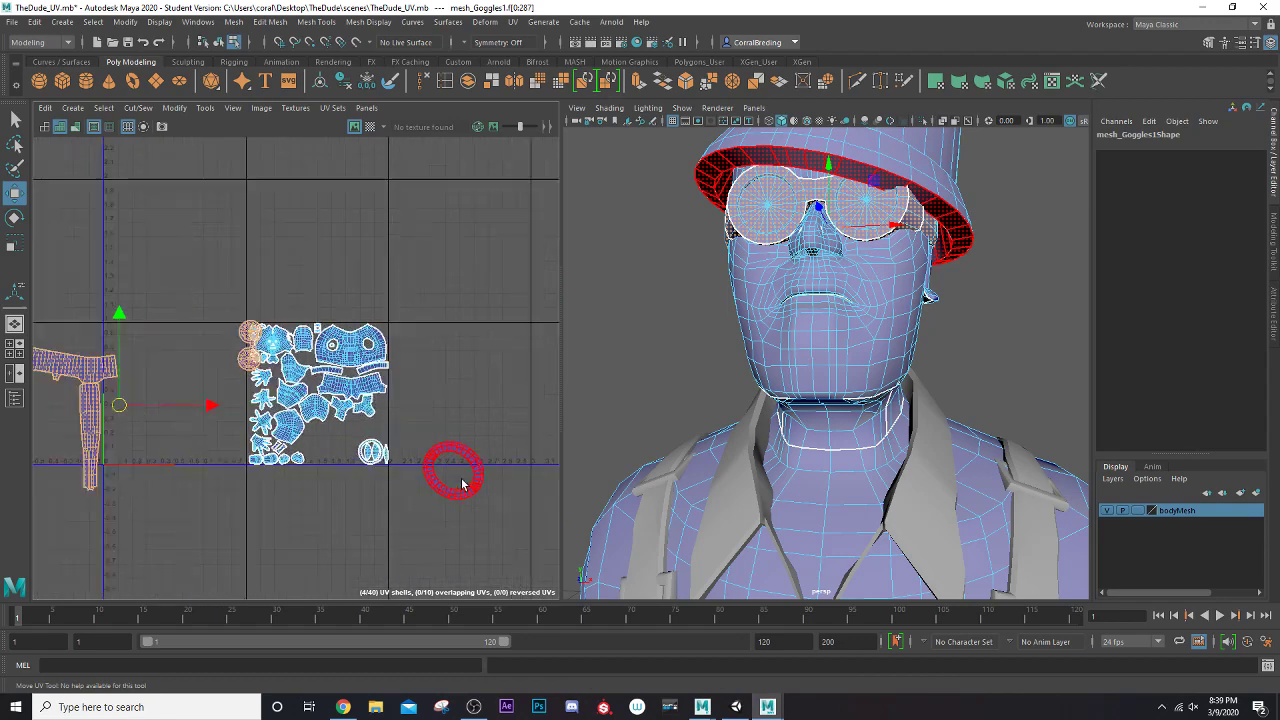
middle_click_drag(342, 391, 486, 420, "alt")
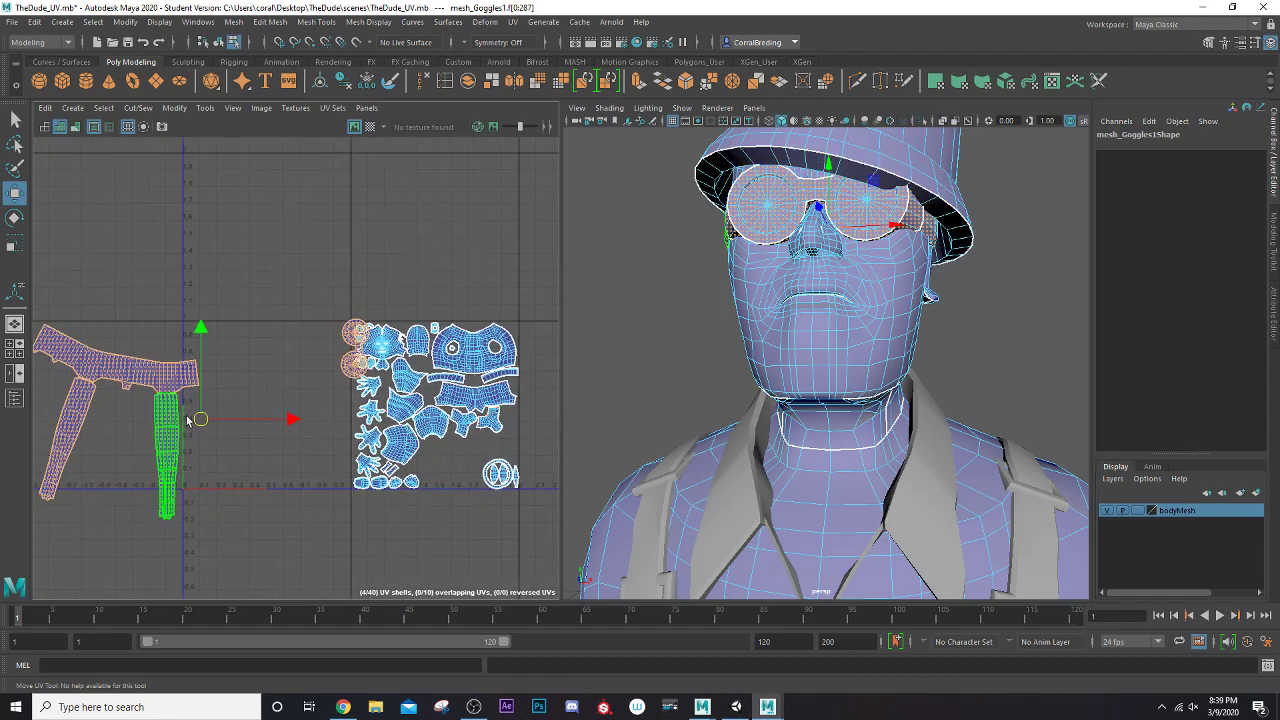
key("r")
left_click_drag(203, 420, 132, 440)
key("w")
scroll(178, 421, "up", 3)
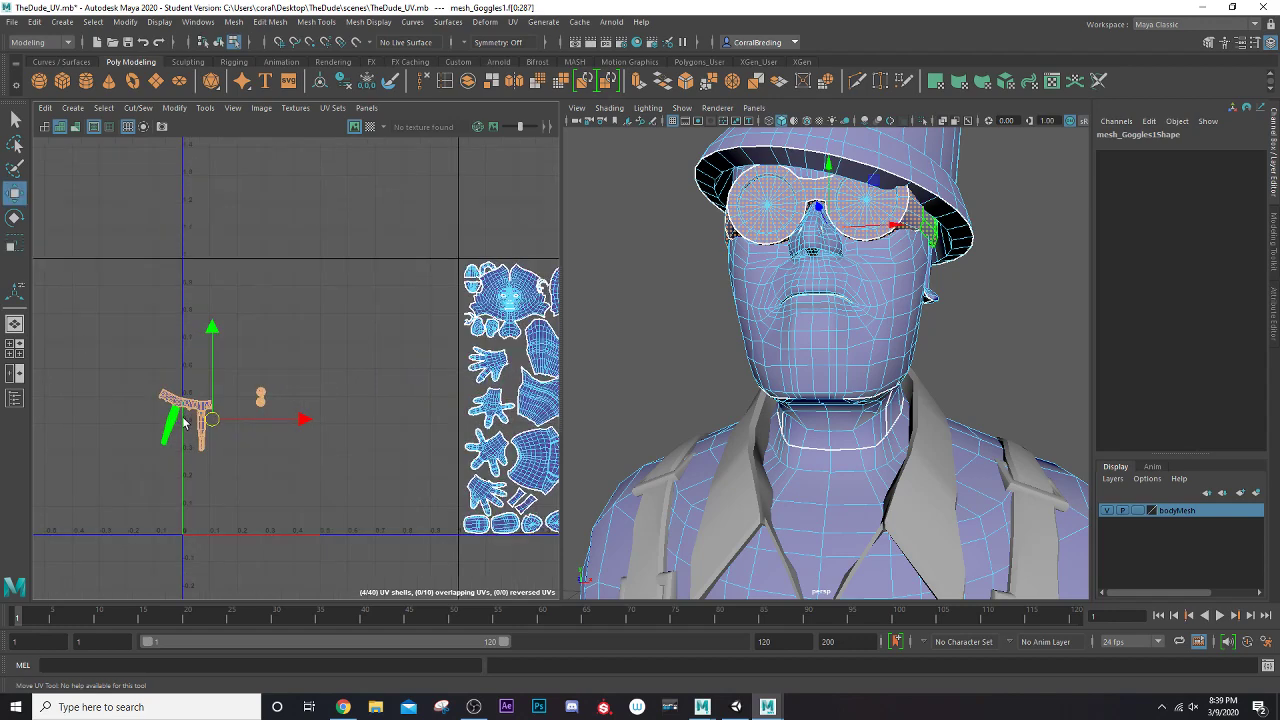
Move the goggles shells into the empty lower area beside the helmet shells and rotate them until the rim band lies level
left_click_drag(204, 418, 266, 434)
middle_click_drag(264, 434, 68, 410, "alt")
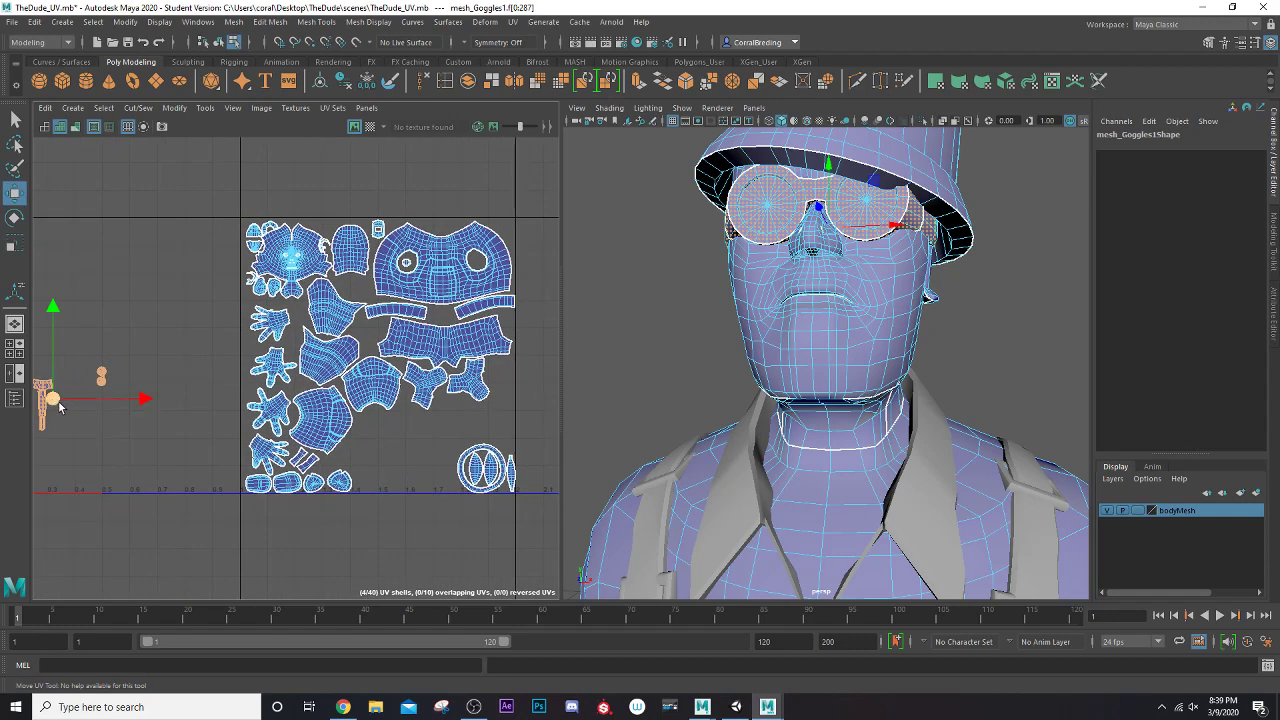
left_click_drag(56, 404, 445, 450)
scroll(448, 452, "up", 3)
key("r")
key("e")
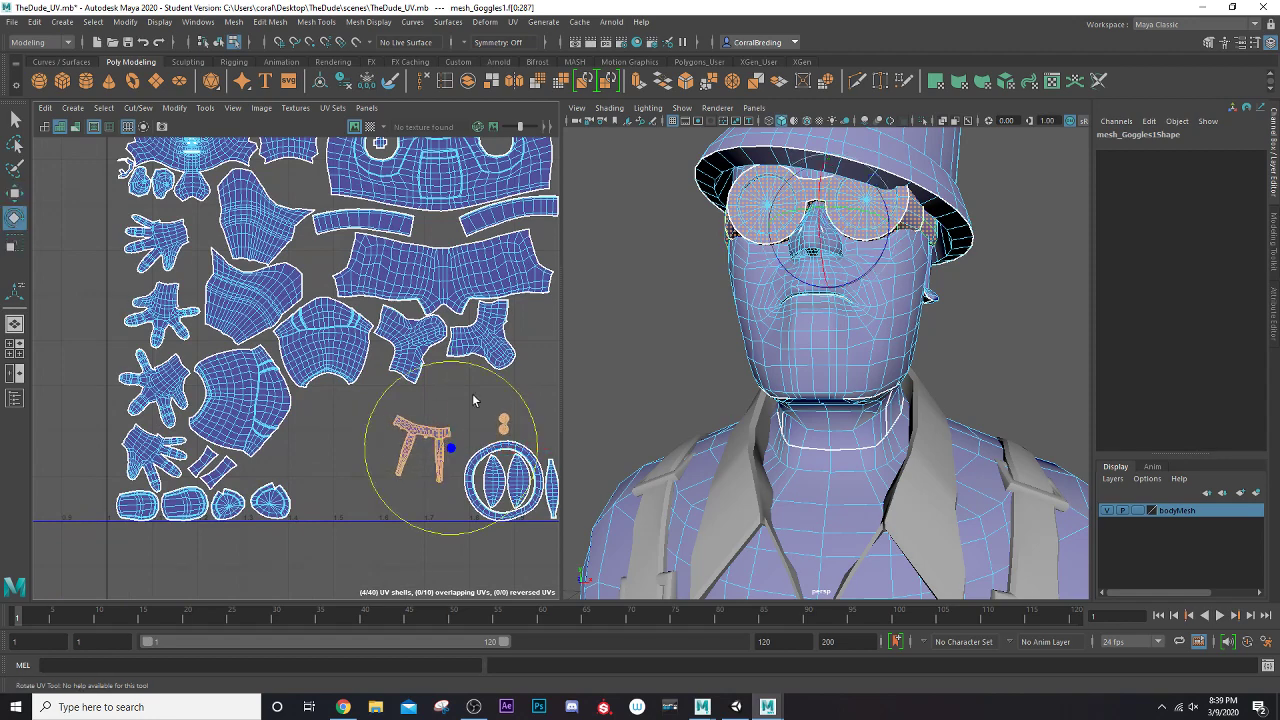
left_click_drag(500, 381, 451, 487)
key("w")
Move the goggles' round front shell into the gap between the two strap shells below the rim band
left_click(500, 447)
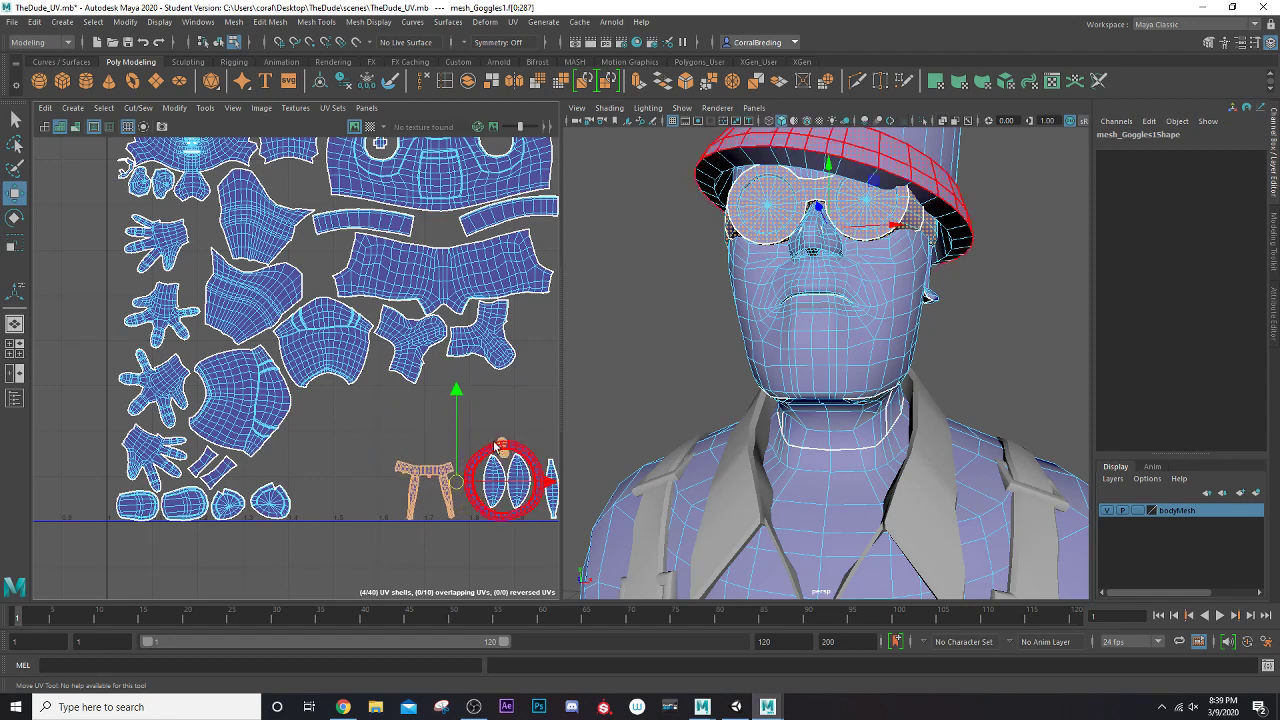
left_click(505, 443)
left_click(430, 505)
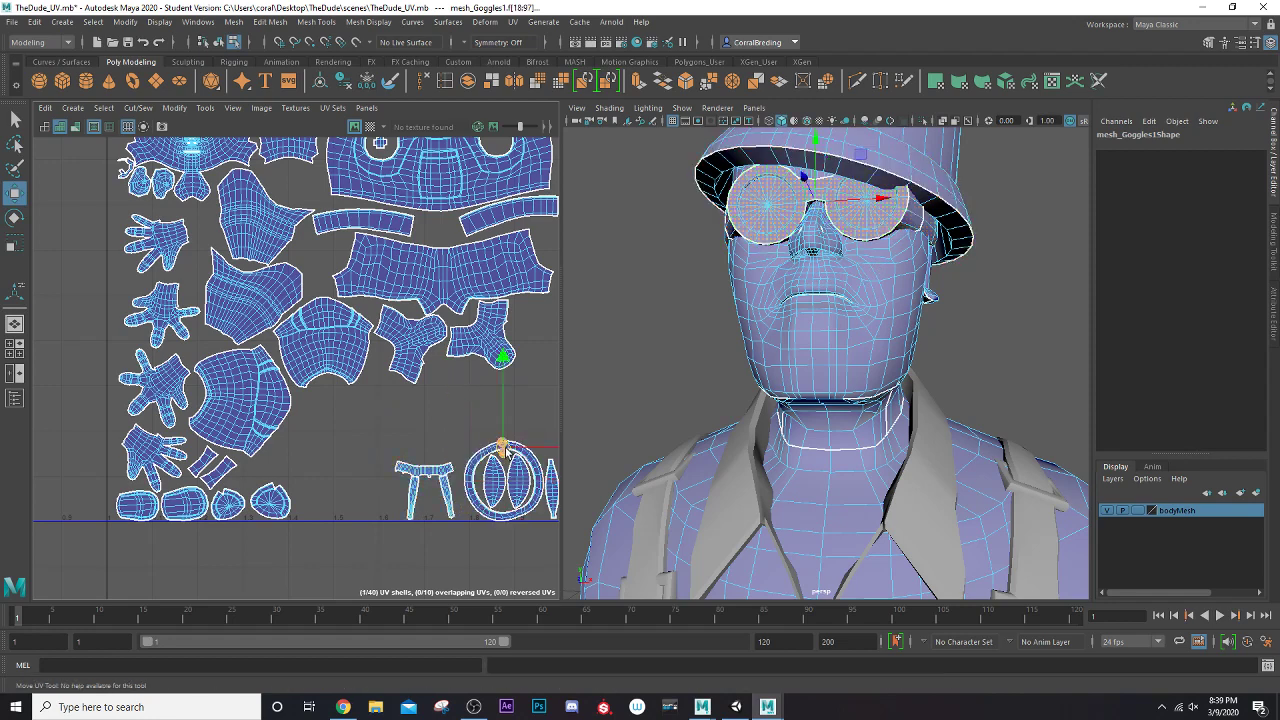
key("r")
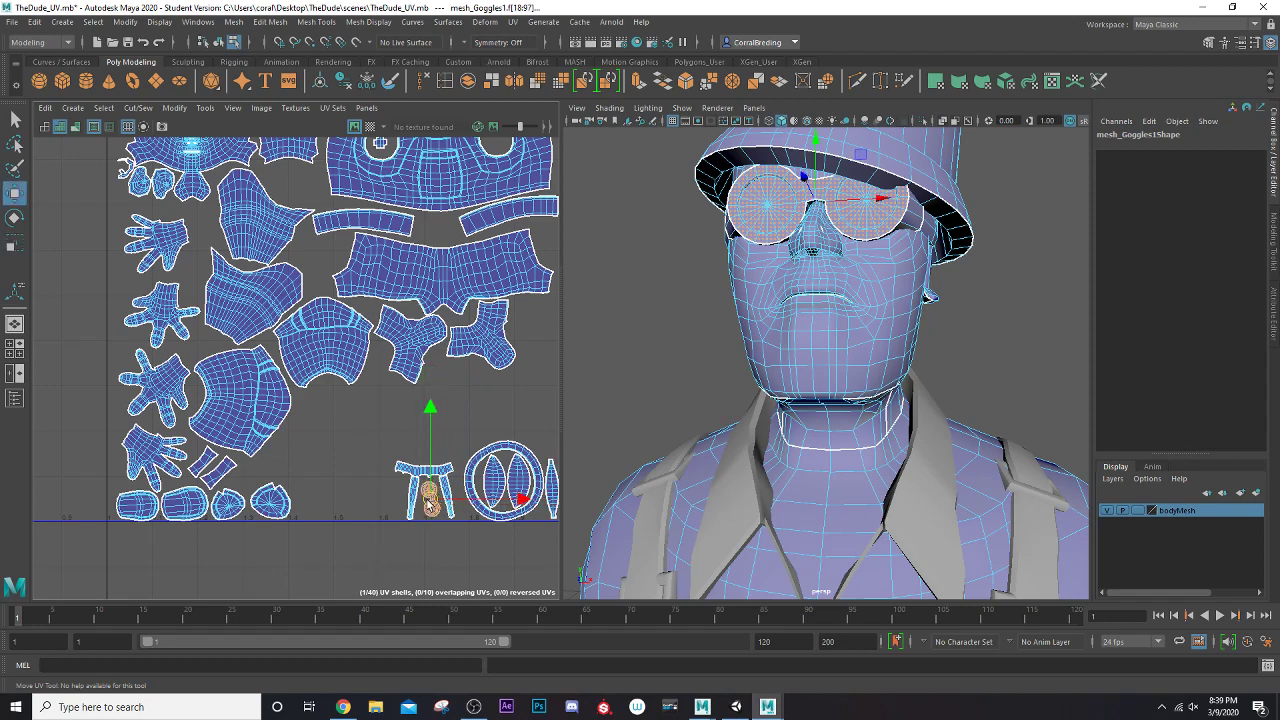
key("e")
key("r")
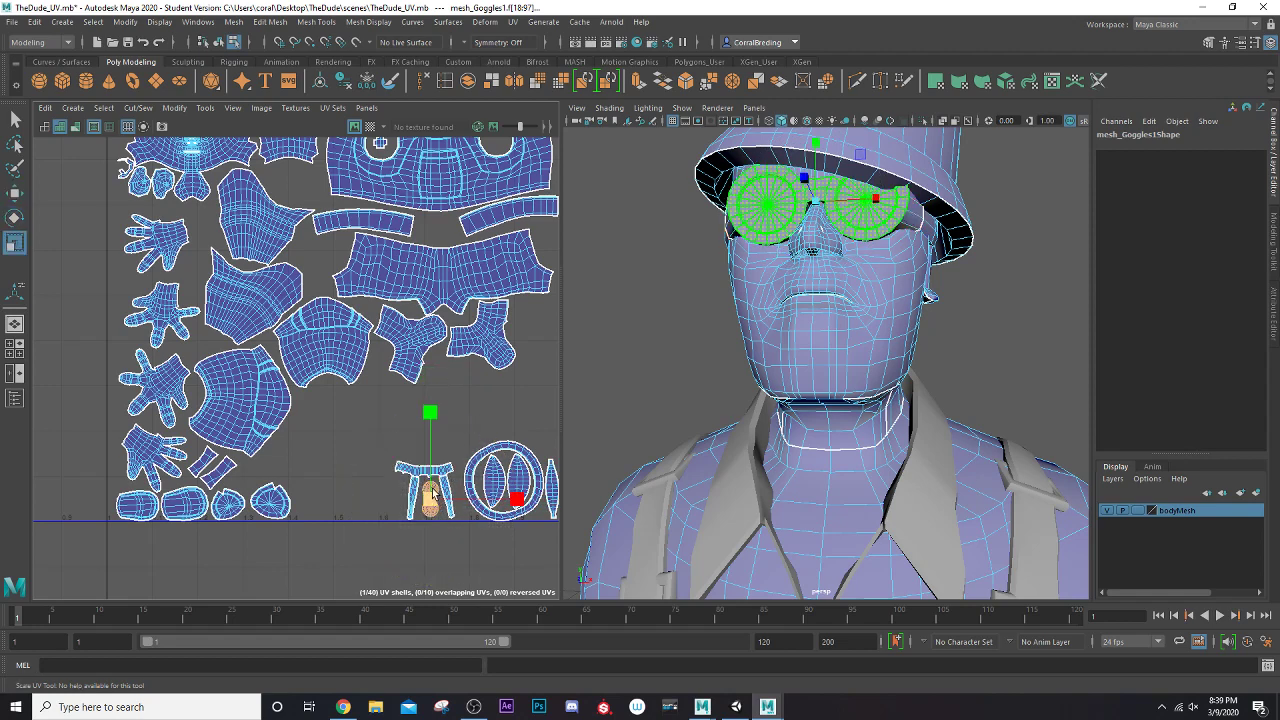
key("w")
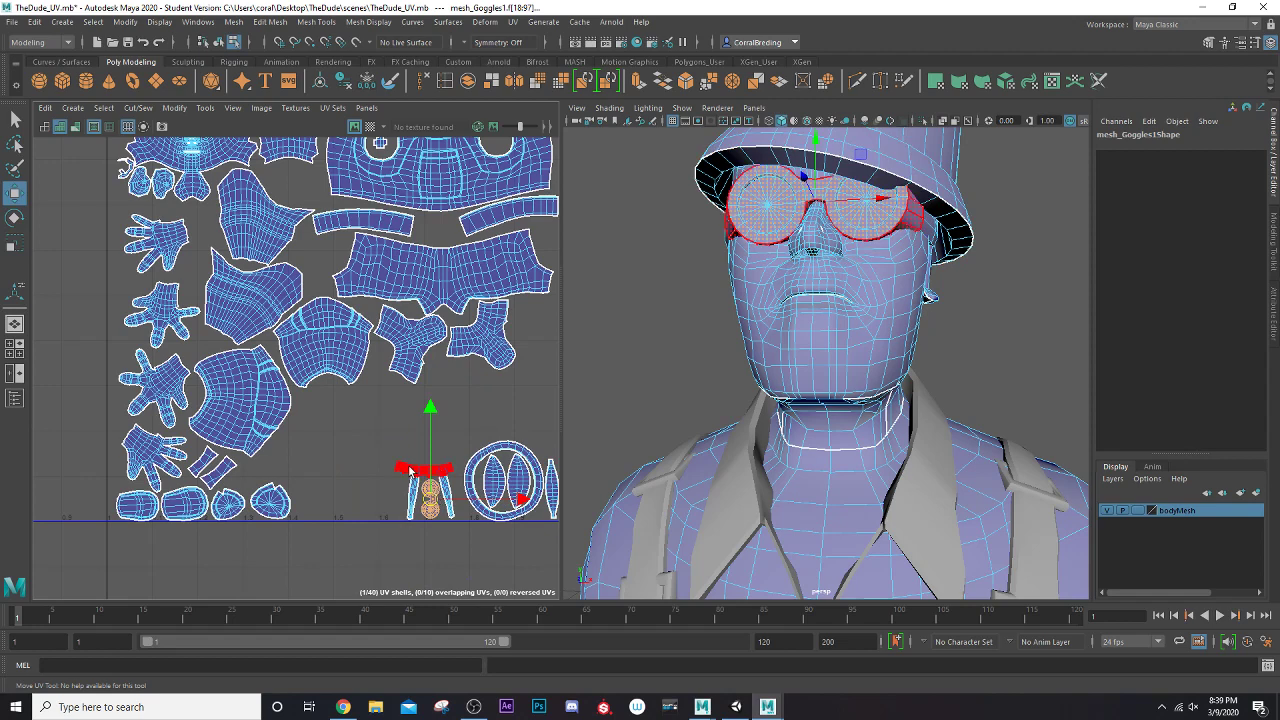
key("a")
Scale down the helmet brim's underside ring shell and place it inside the body's UV tile above the other helmet shells
scroll(440, 500, "down", 2)
middle_click_drag(440, 500, 323, 440, "alt")
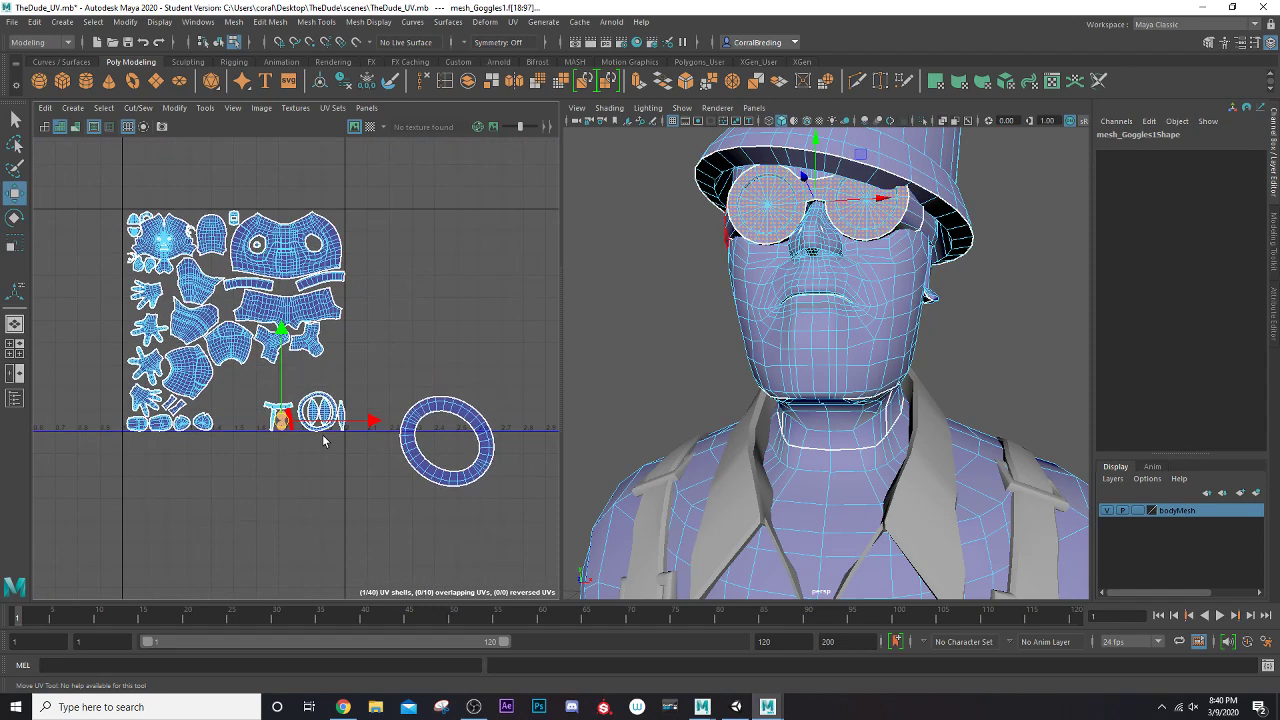
left_click(450, 430)
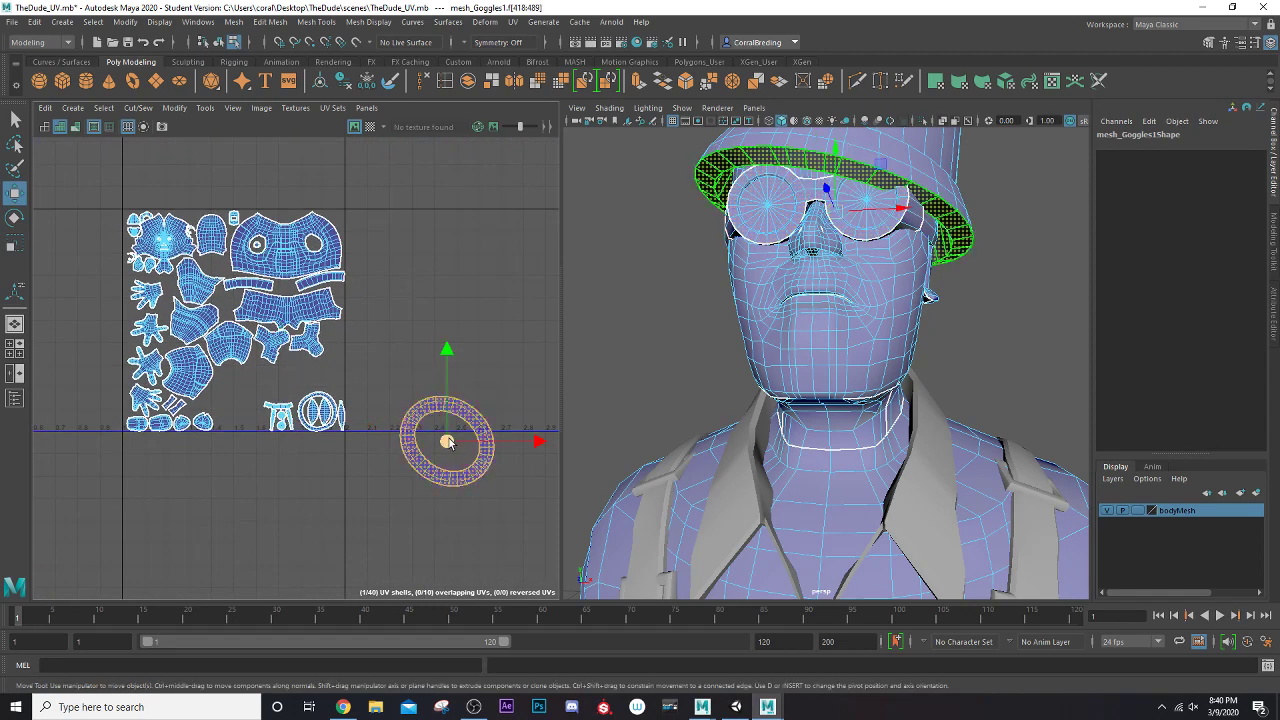
left_click_drag(447, 441, 341, 407)
key("r")
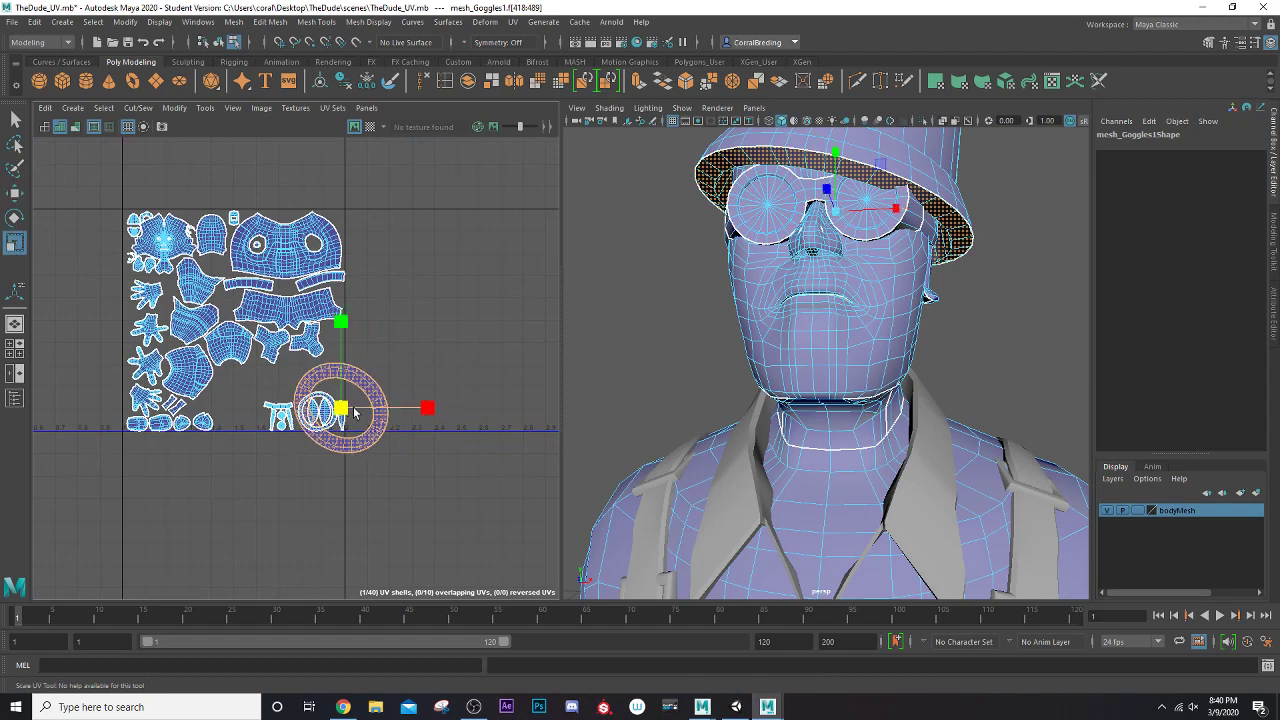
left_click_drag(340, 410, 309, 360)
key("w")
scroll(338, 409, "up", 4)
key("r")
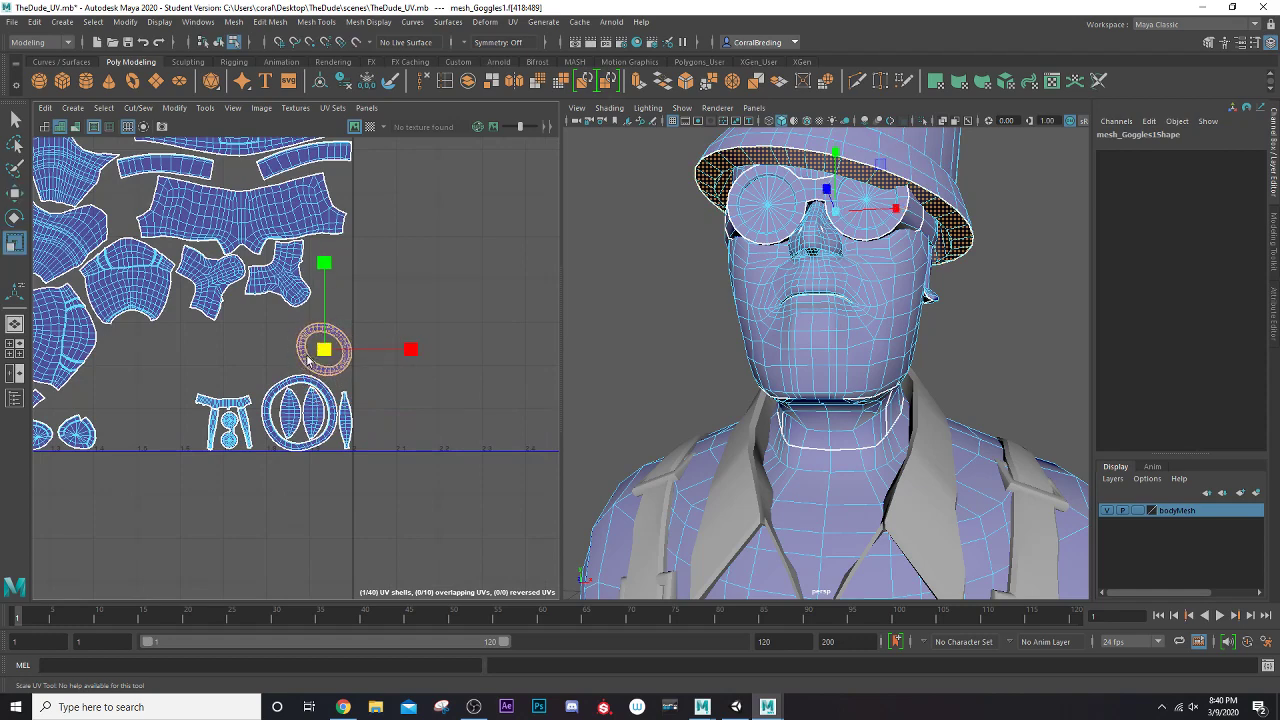
scroll(308, 360, "down", 3)
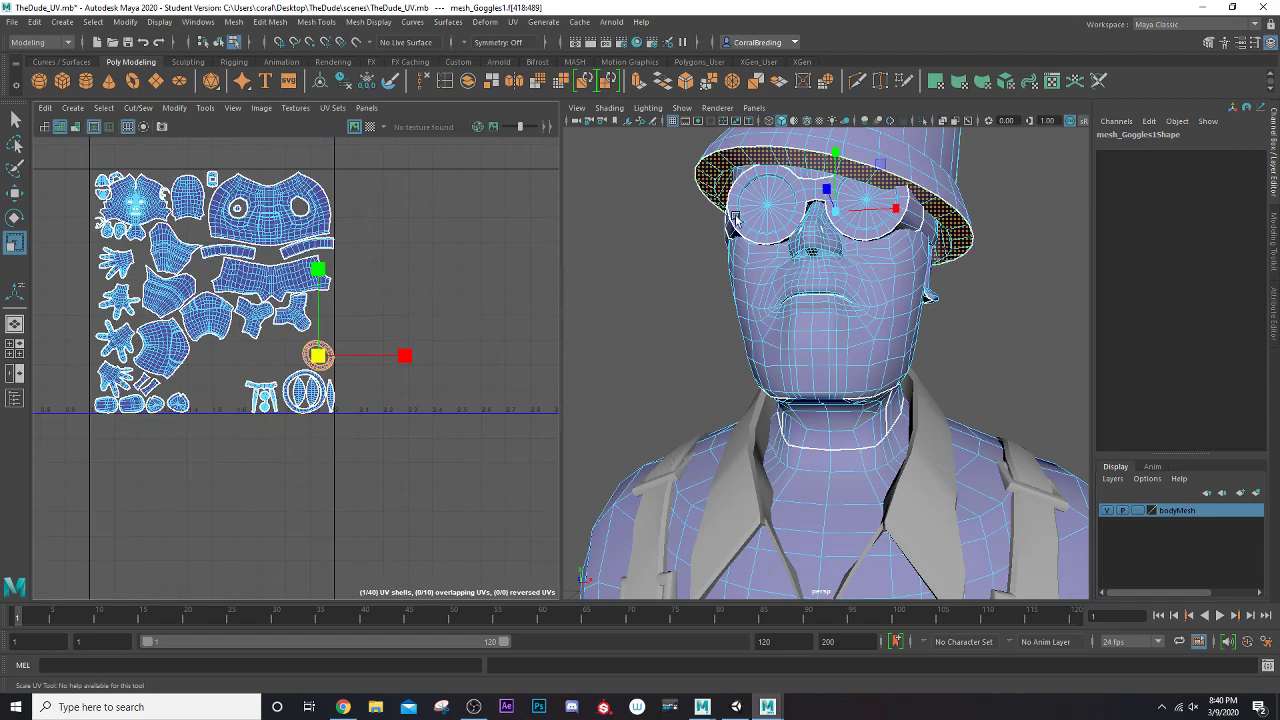
Return to object selection and examine the combined body mesh and its UV layout from the side and front
right_click_drag(727, 158, 777, 139)
left_click(692, 288)
scroll(697, 282, "down", 5)
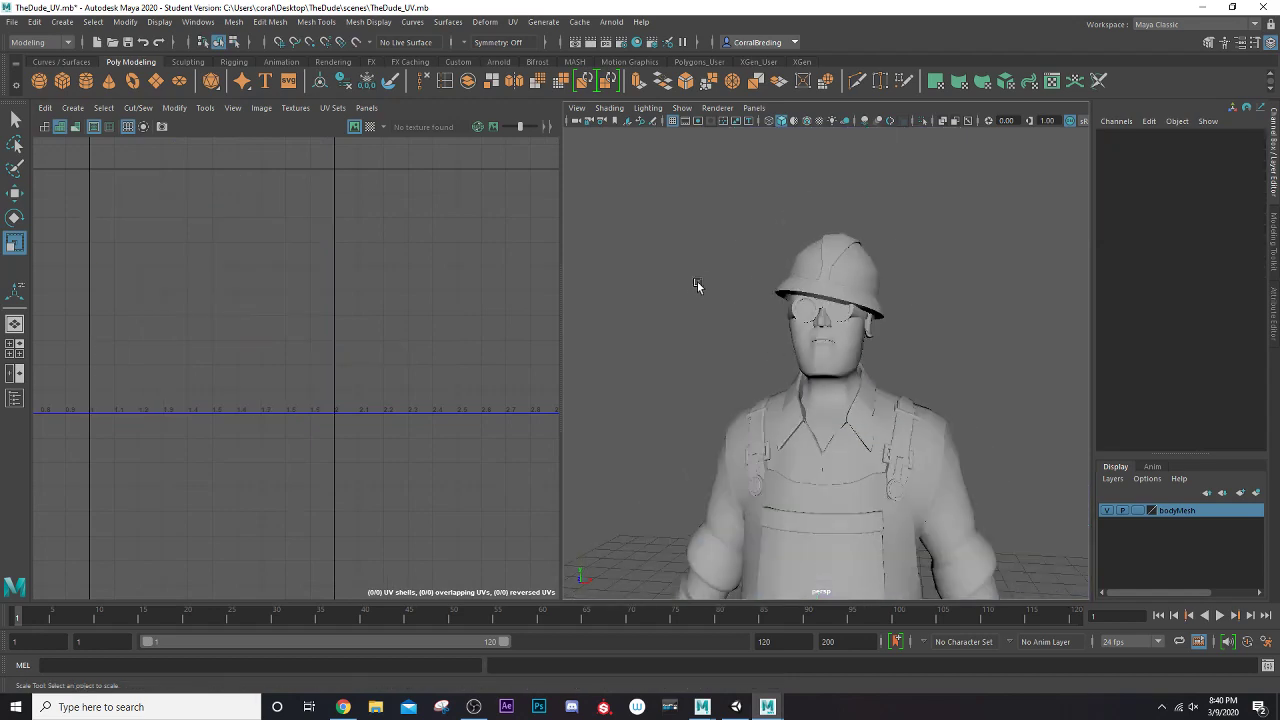
left_click(817, 302)
left_click_drag(810, 302, 772, 352, "alt")
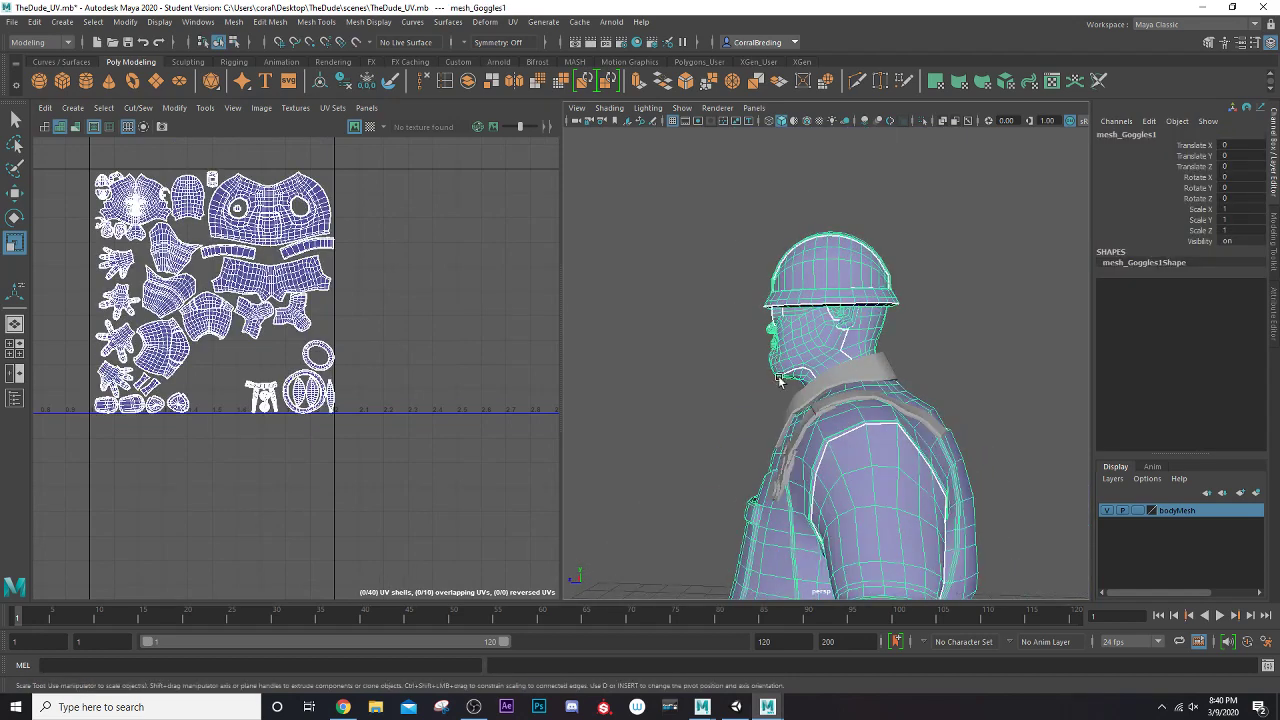
middle_click_drag(803, 400, 794, 322, "alt")
left_click_drag(794, 322, 886, 367, "alt")
scroll(884, 368, "up", 5)
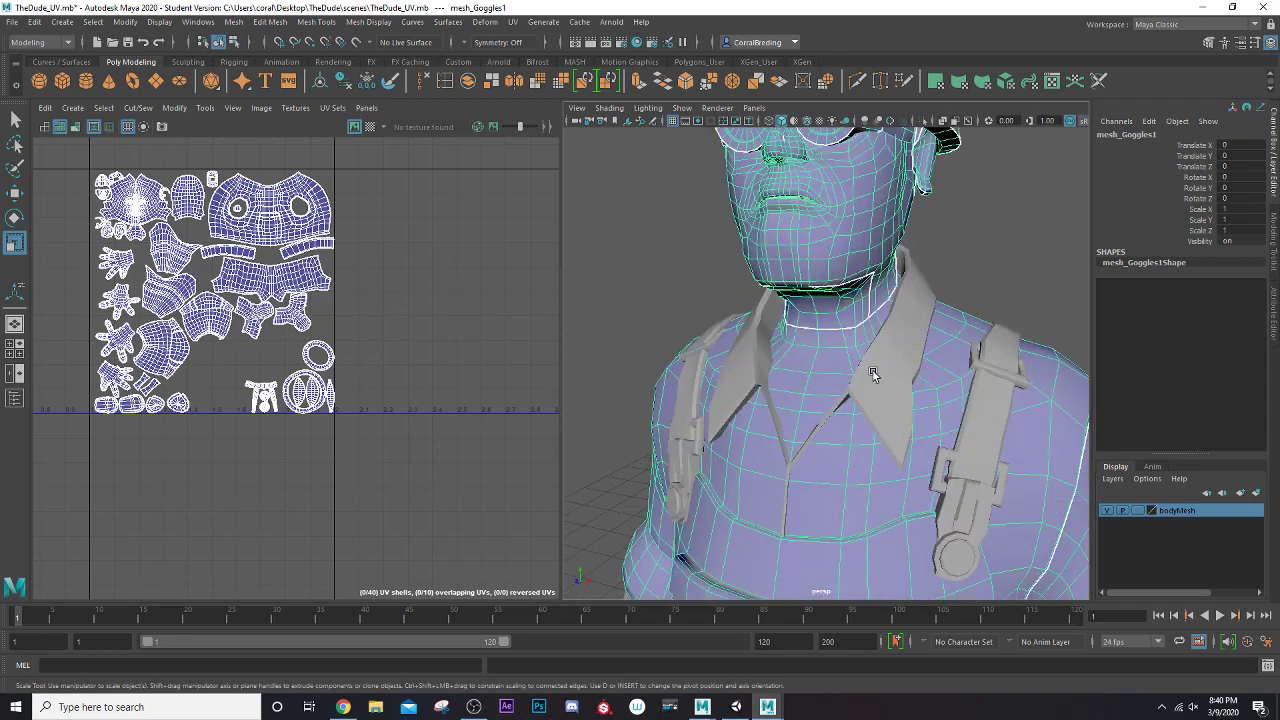
Select the shirt collar mesh and apply Automatic UV mapping to it
left_click(873, 374)
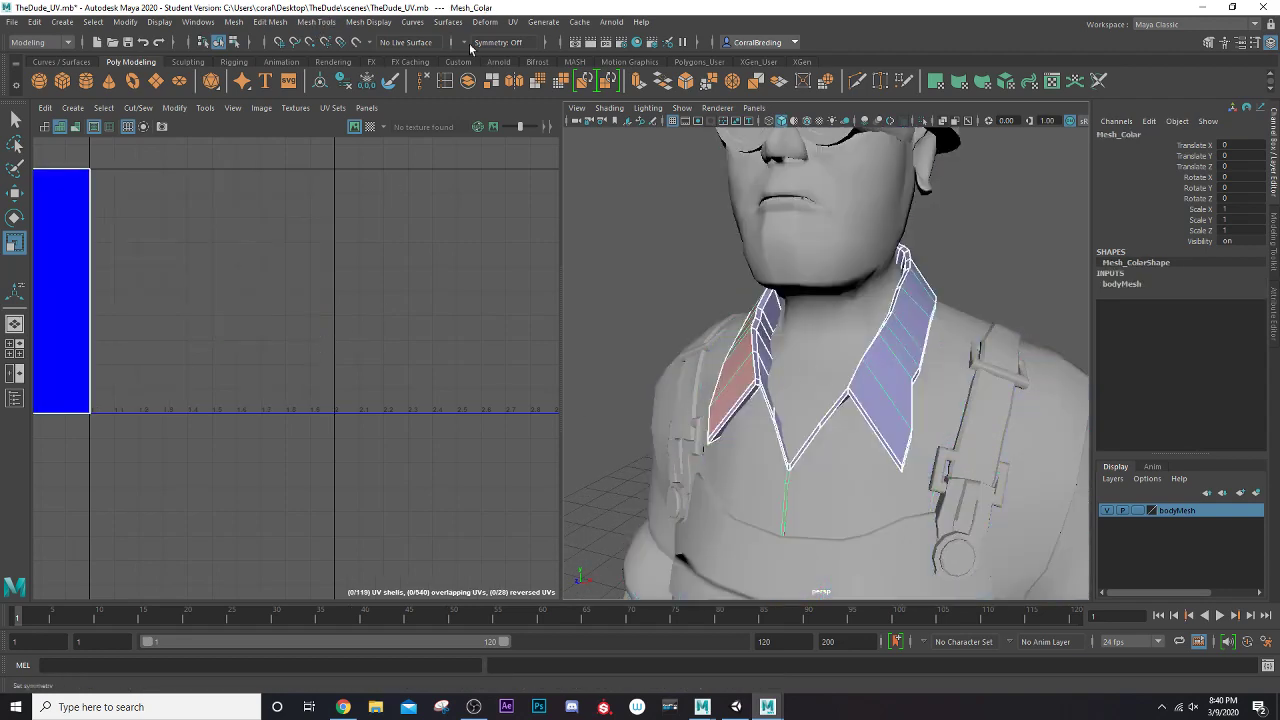
left_click(514, 28)
left_click(545, 95)
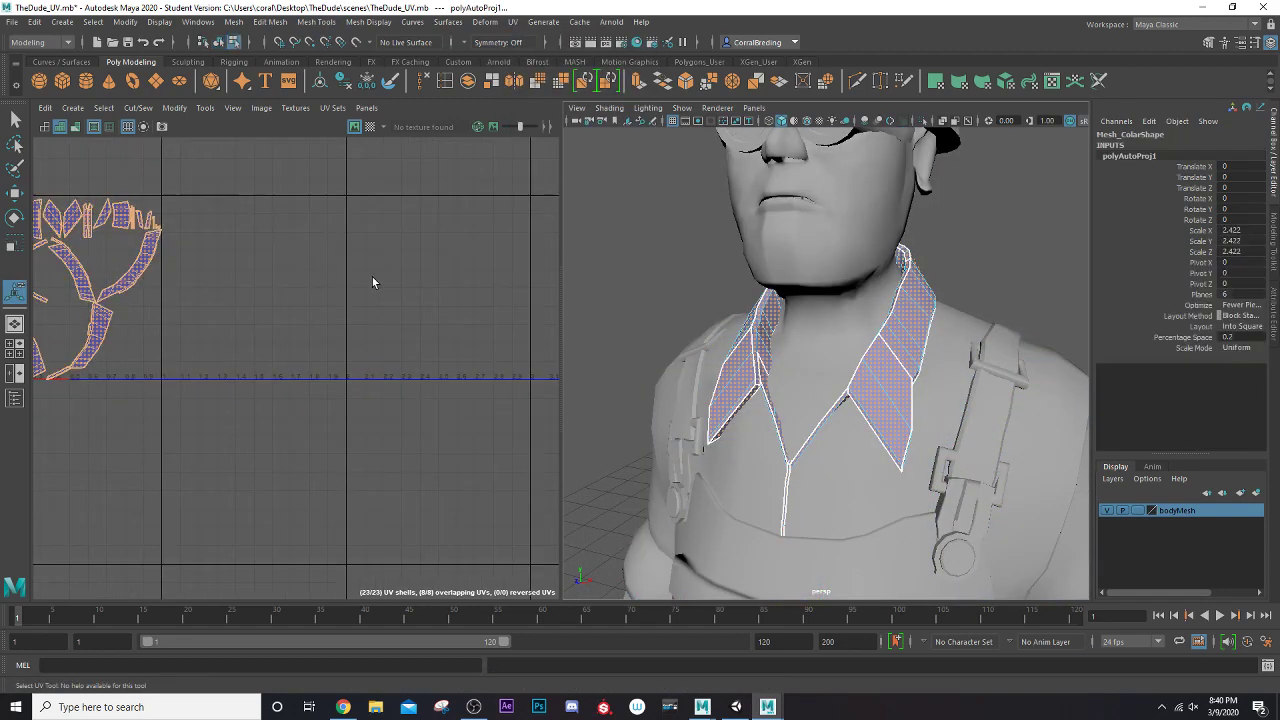
scroll(471, 272, "down", 2)
scroll(472, 272, "up", 1)
middle_click_drag(472, 272, 514, 298, "alt")
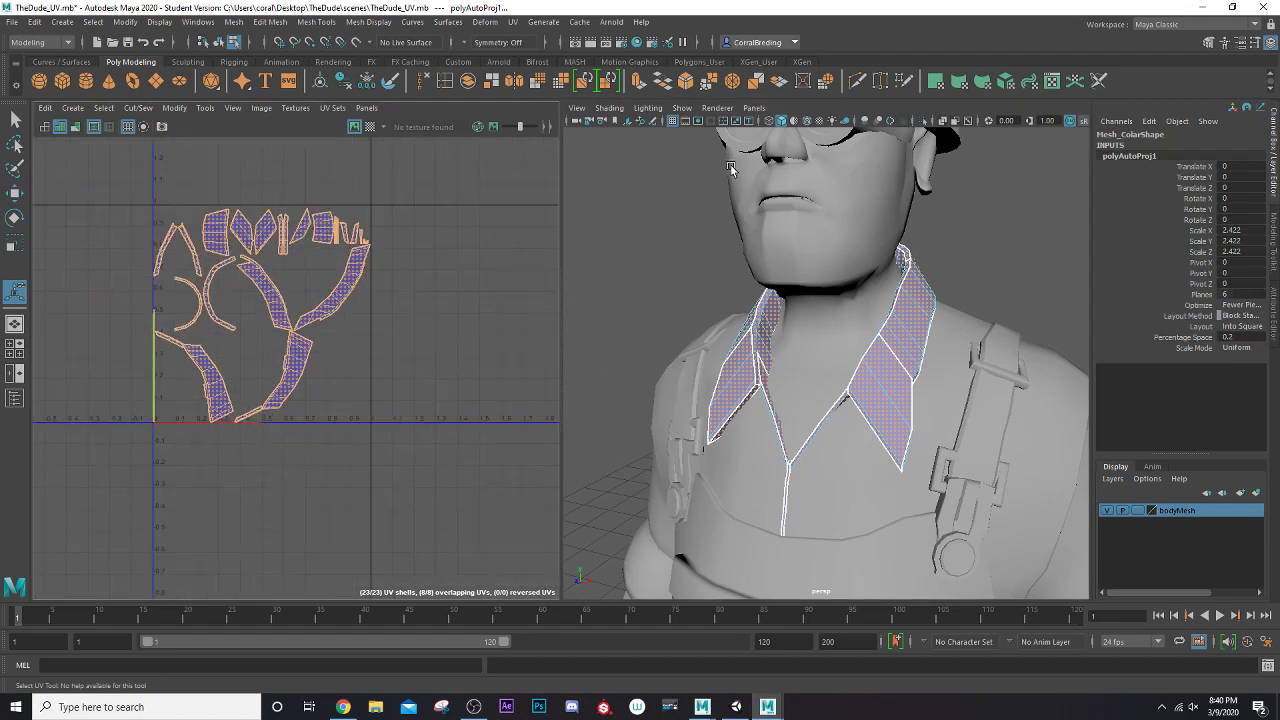
Isolate the collar in the viewport and set symmetry to Object X
left_click(922, 120)
left_click_drag(913, 168, 689, 254, "alt")
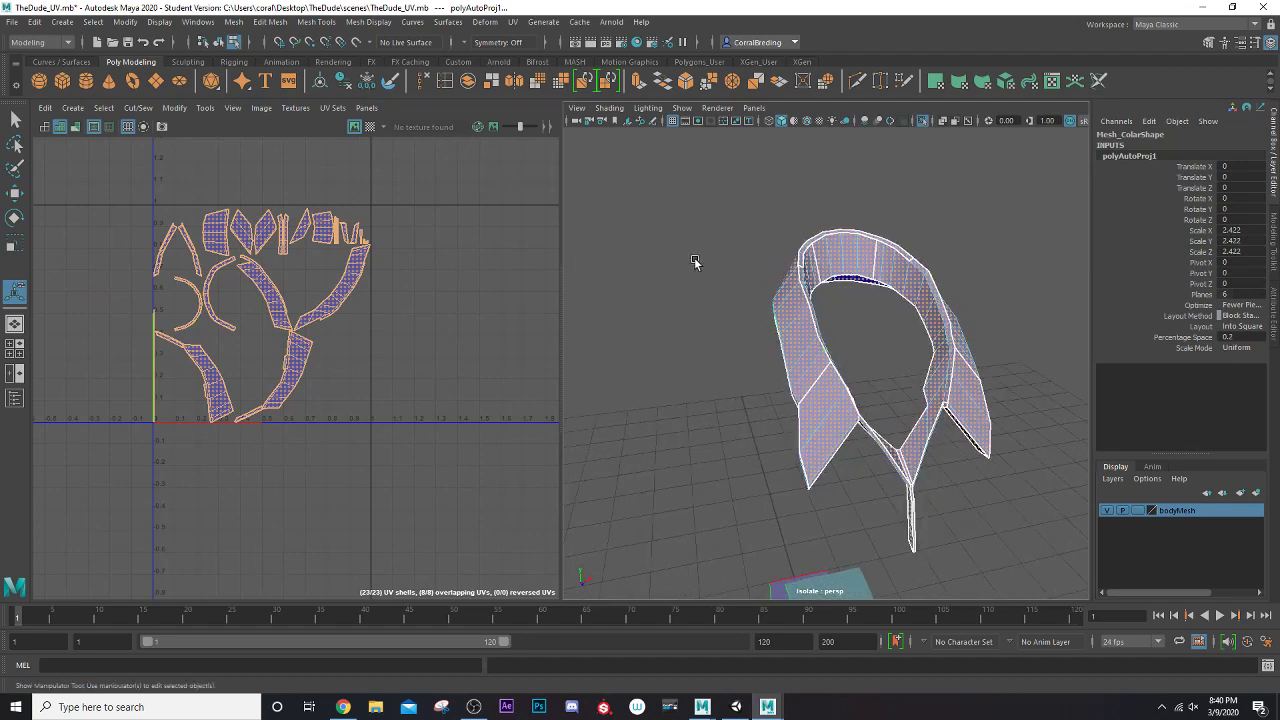
left_click(463, 41)
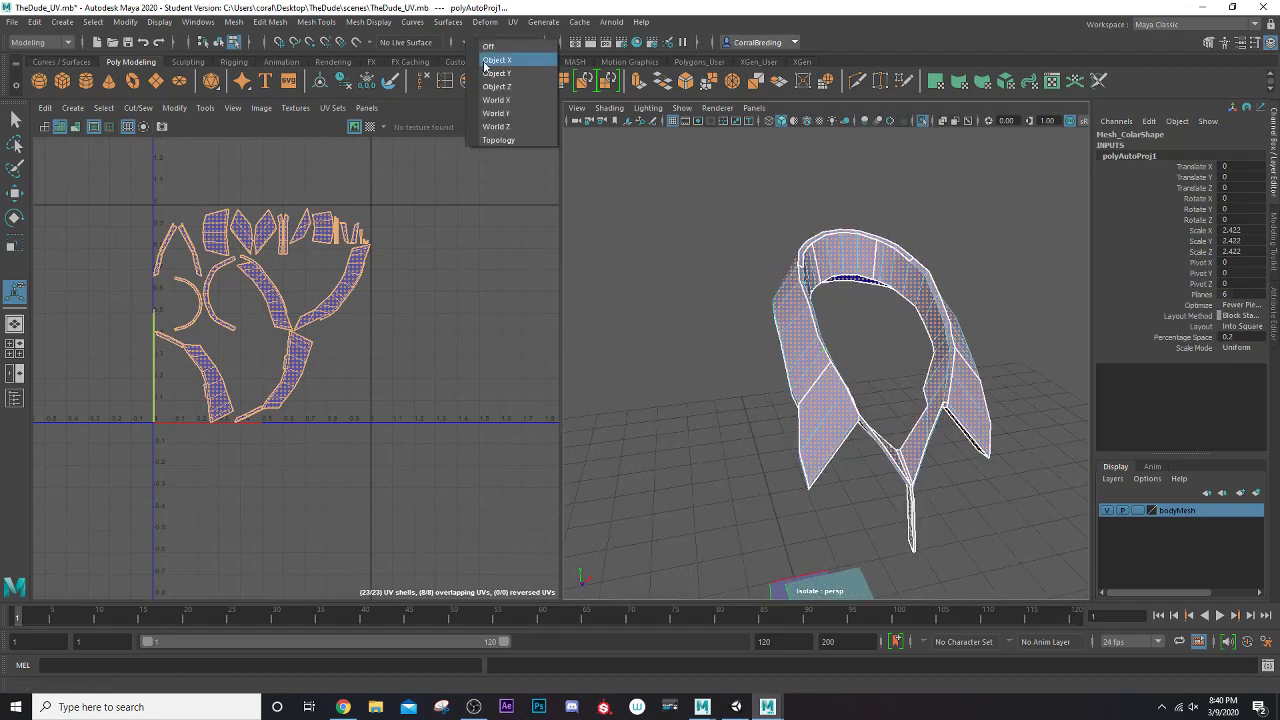
left_click(500, 58)
left_click(833, 387)
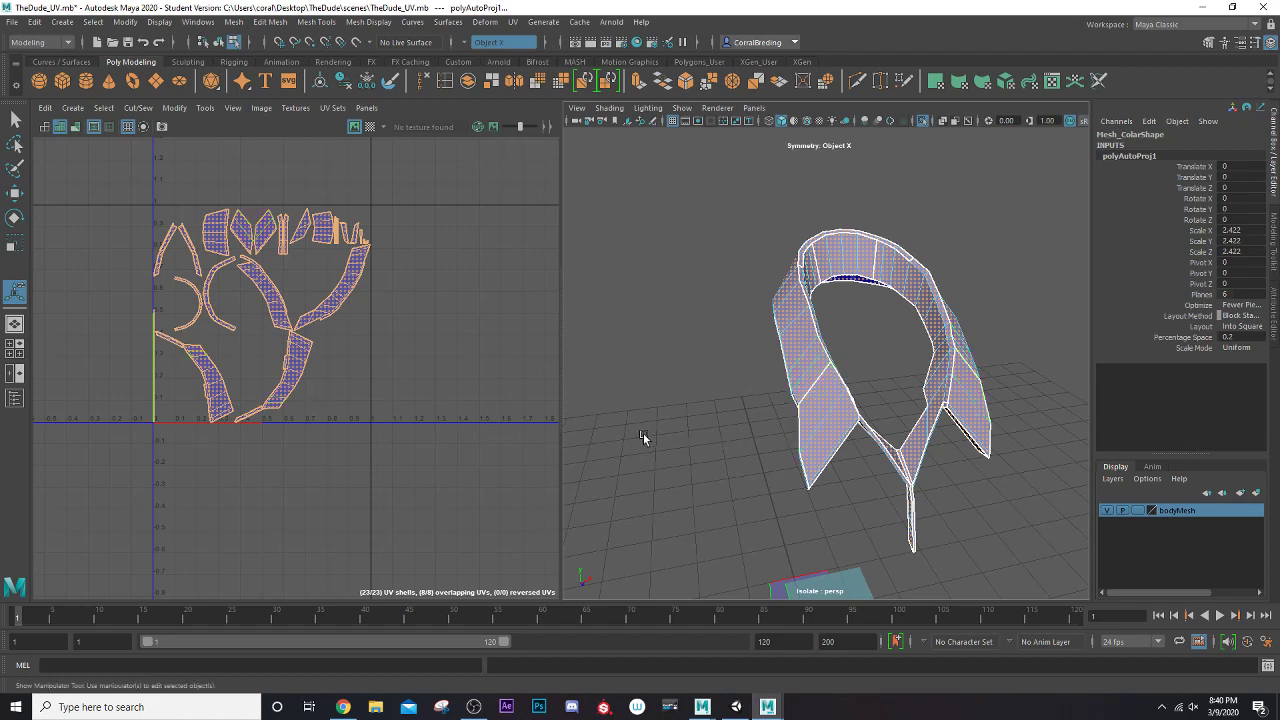
Select the seam edges on the back of the inner collar and join their UV shells with Move and Sew
left_click_drag(643, 433, 266, 324, "alt")
right_click(262, 324)
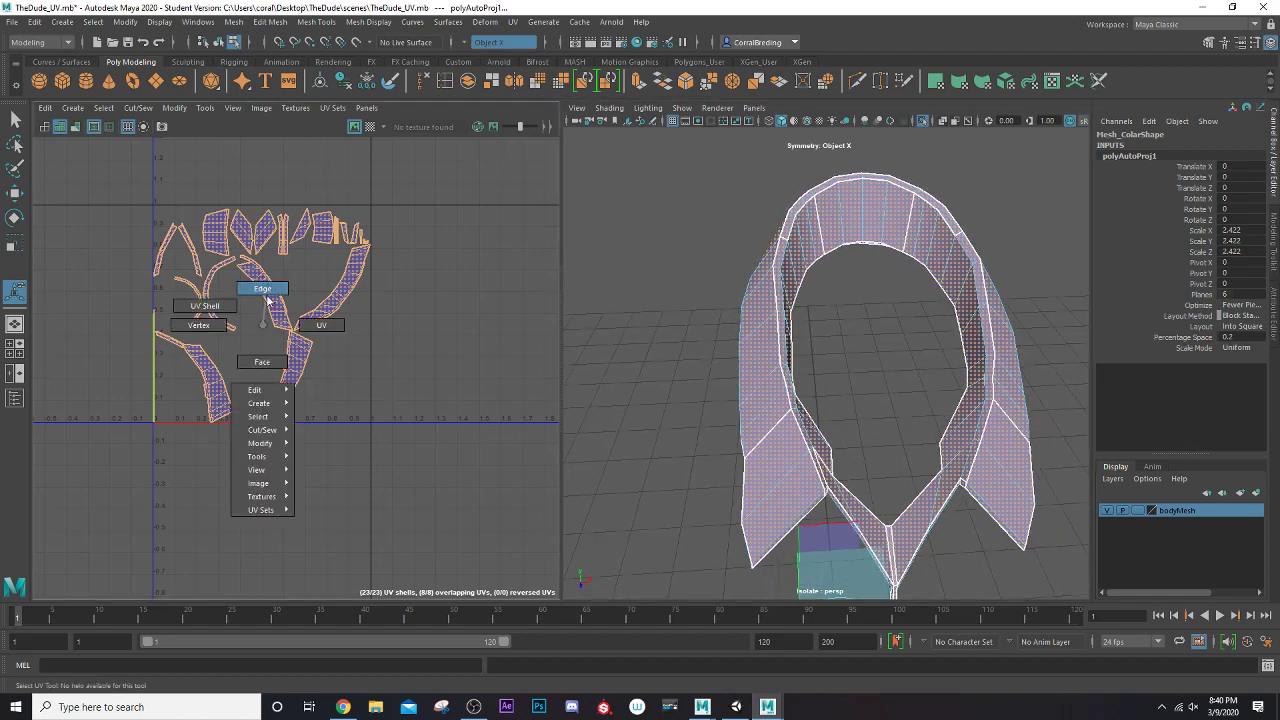
left_click(266, 297)
left_click(819, 226)
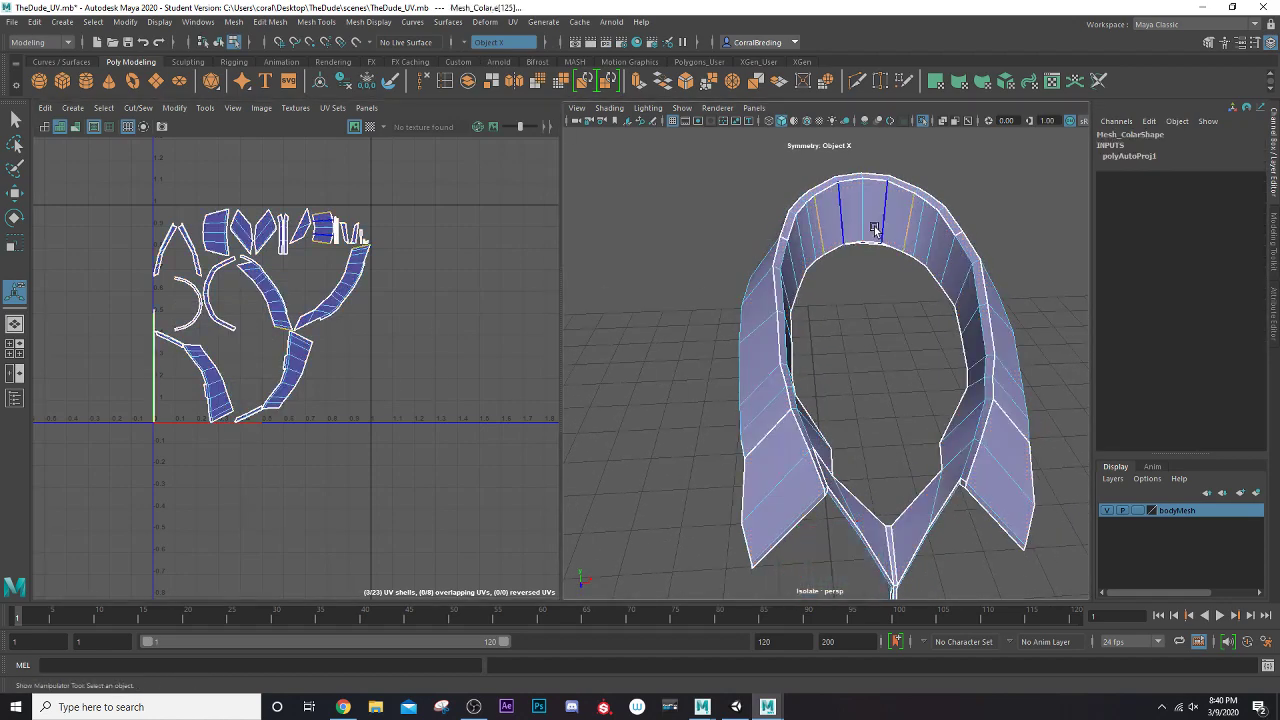
left_click(207, 109)
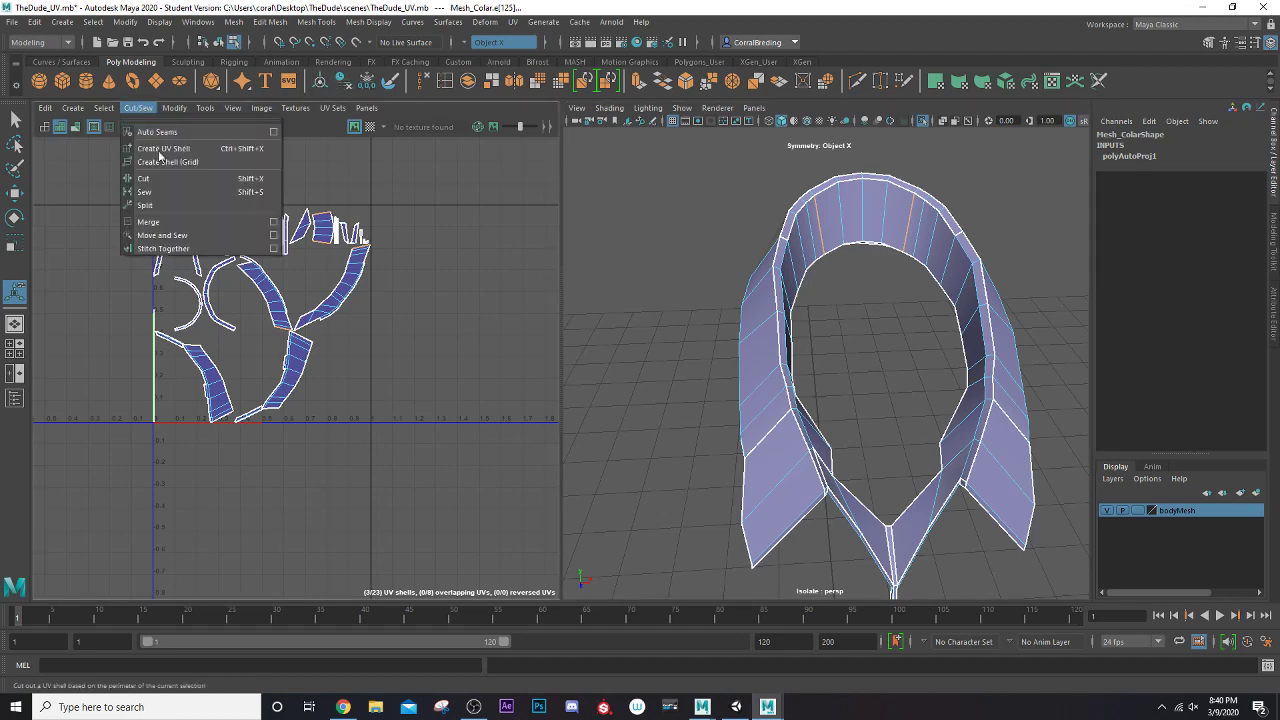
left_click(182, 234)
right_click_drag(323, 204, 272, 186)
left_click(319, 204)
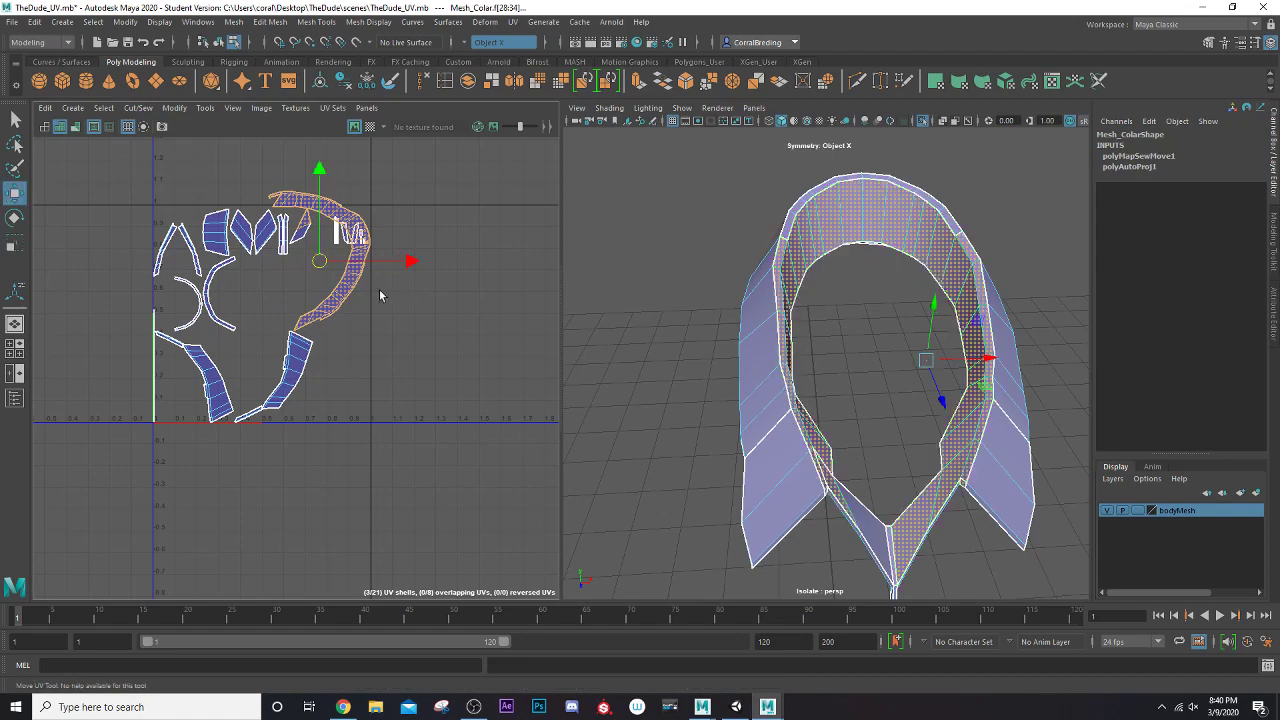
key("w")
left_click_drag(318, 261, 498, 308)
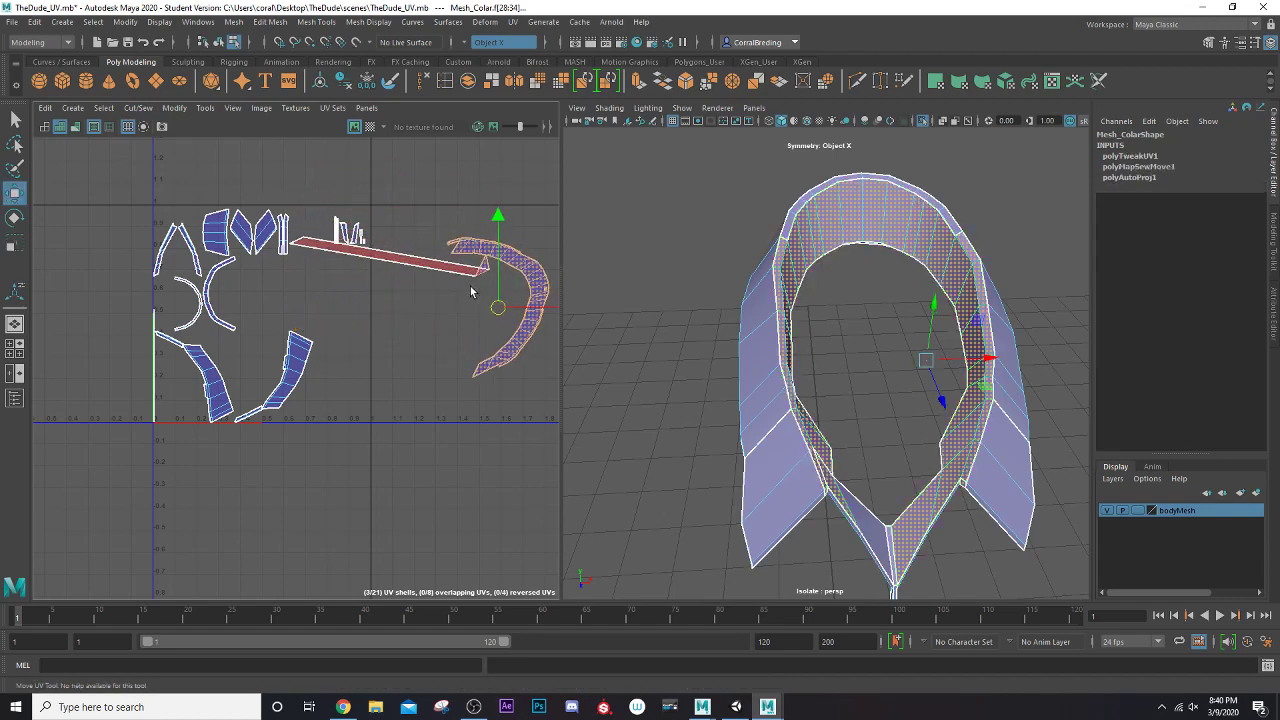
key("ctrl+z")
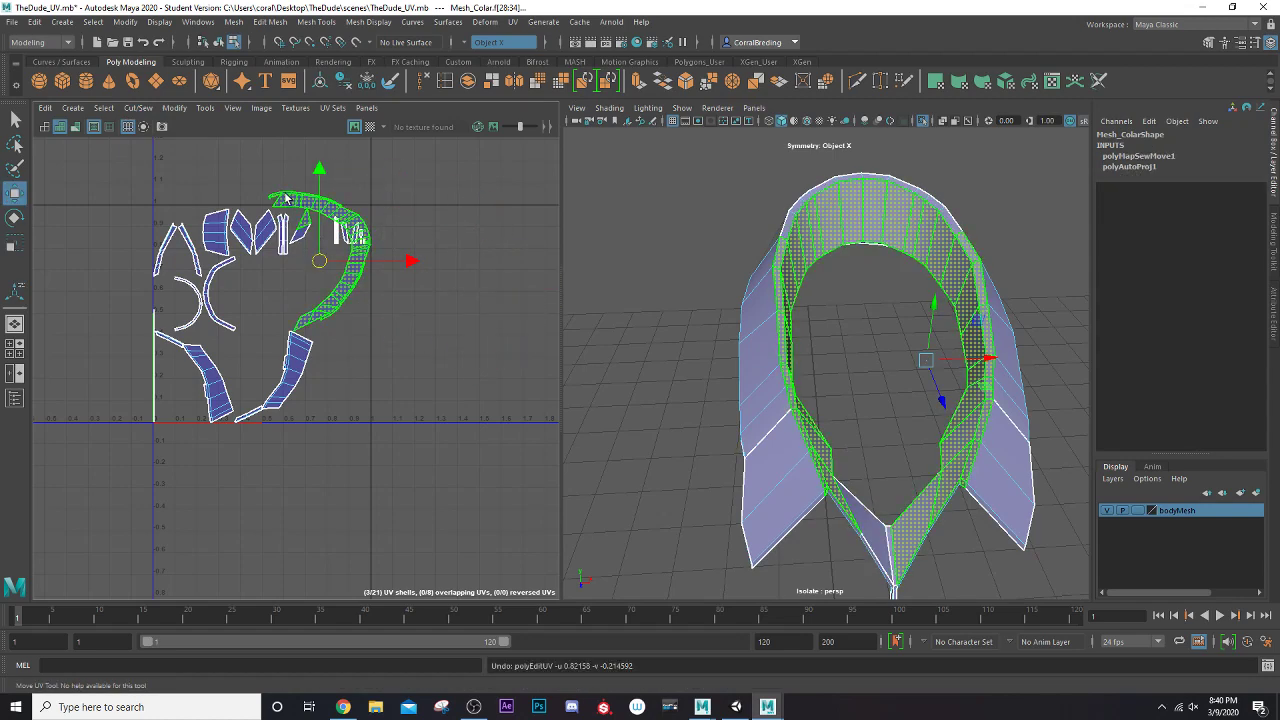
Attach the small front end piece to the inner collar's UV shell using Move and Sew on their shared edge
right_click_drag(285, 194, 284, 165)
left_click_drag(836, 505, 741, 496, "alt")
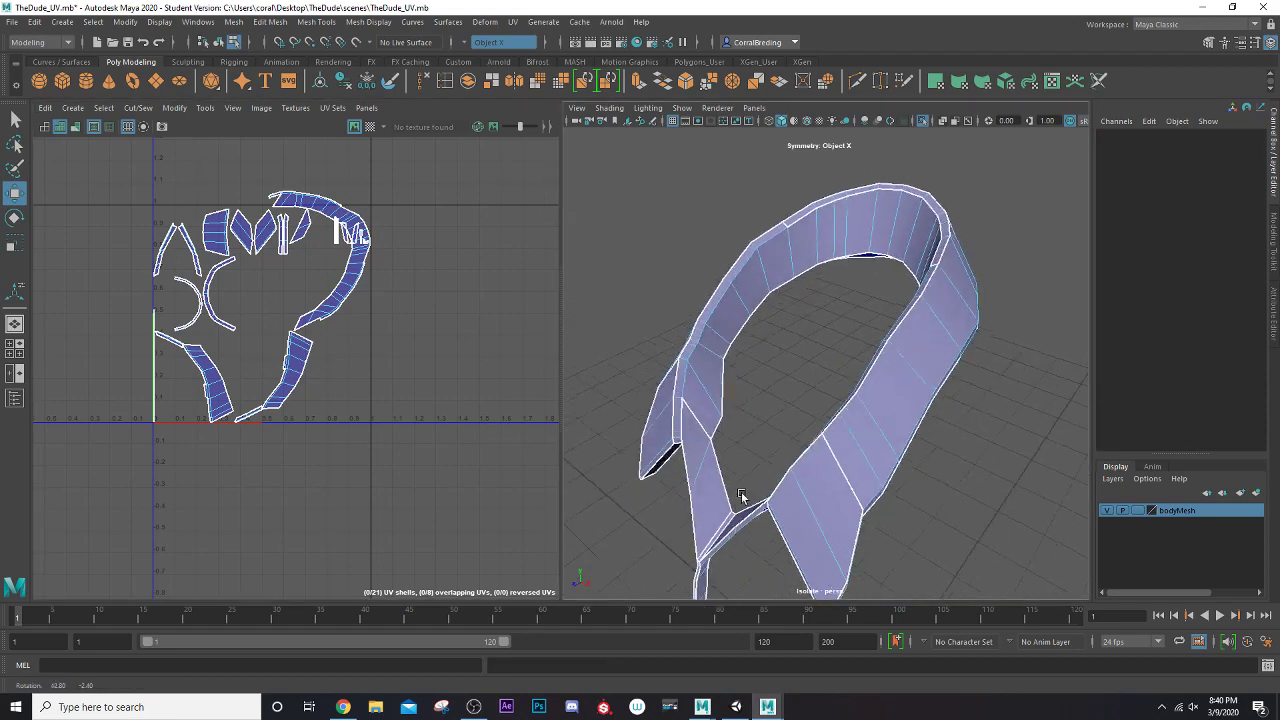
left_click(698, 423)
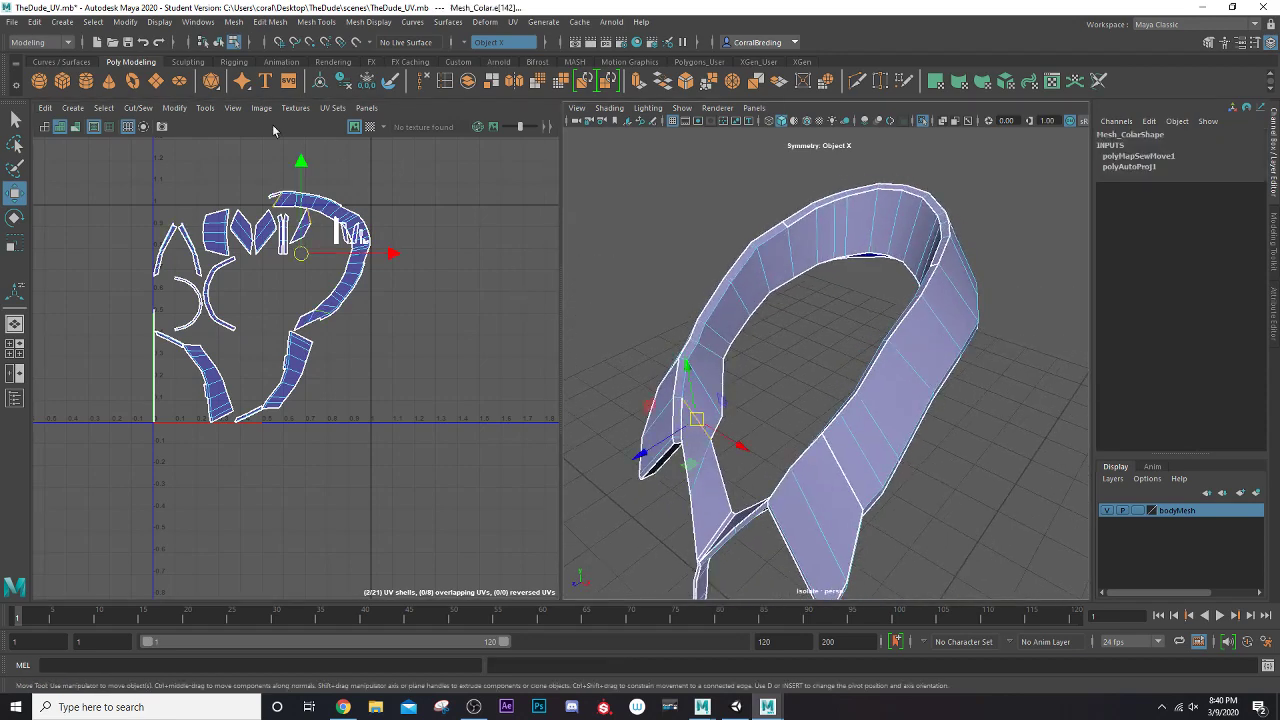
left_click(139, 108)
left_click(200, 234)
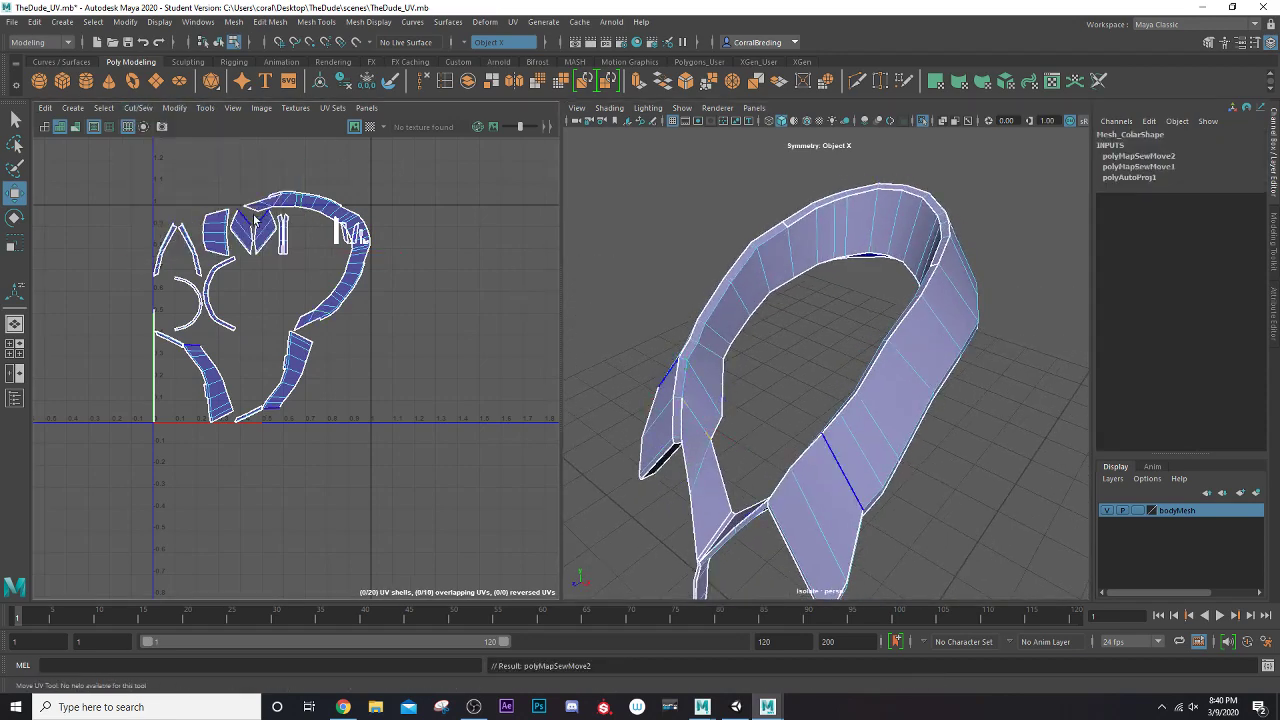
Move the sewn inner collar UV shell out of the UV tile into the empty space beside it
right_click_drag(320, 200, 292, 186)
left_click(308, 202)
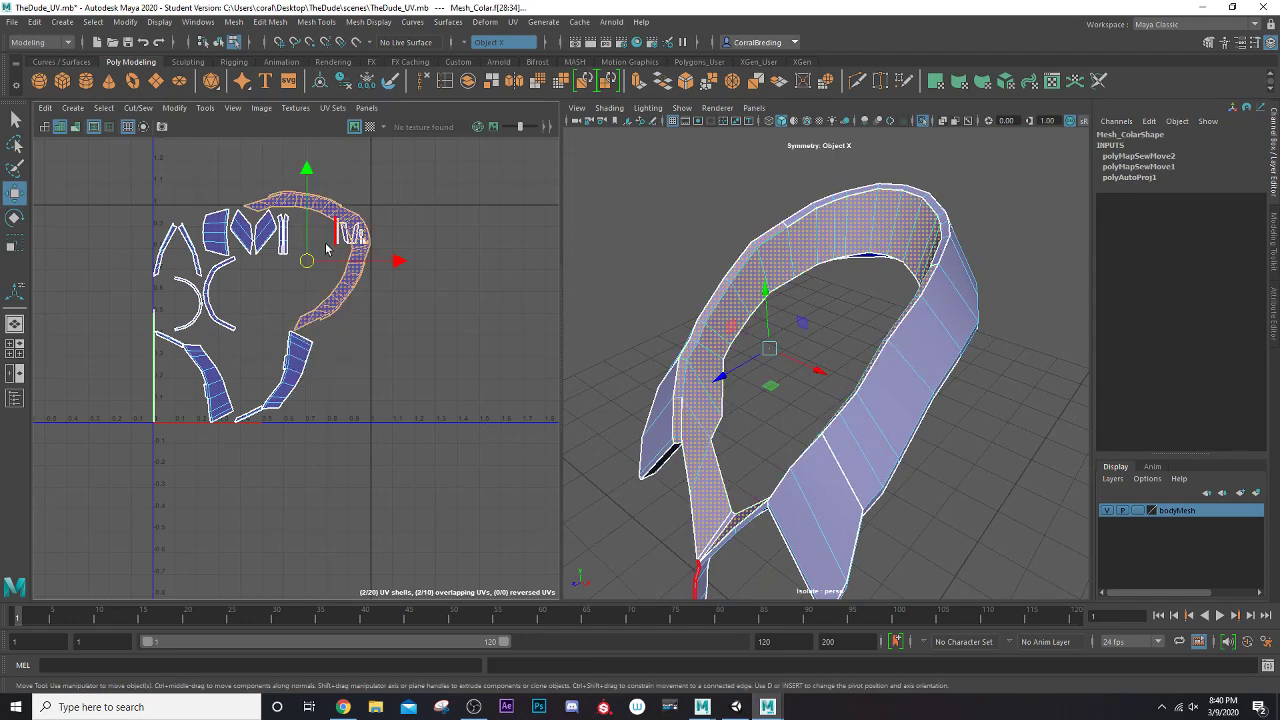
left_click_drag(308, 261, 463, 288)
Select the seam edges at the back of the outer collar and join its back and side shells with Move and Sew
left_click_drag(737, 394, 781, 371, "alt")
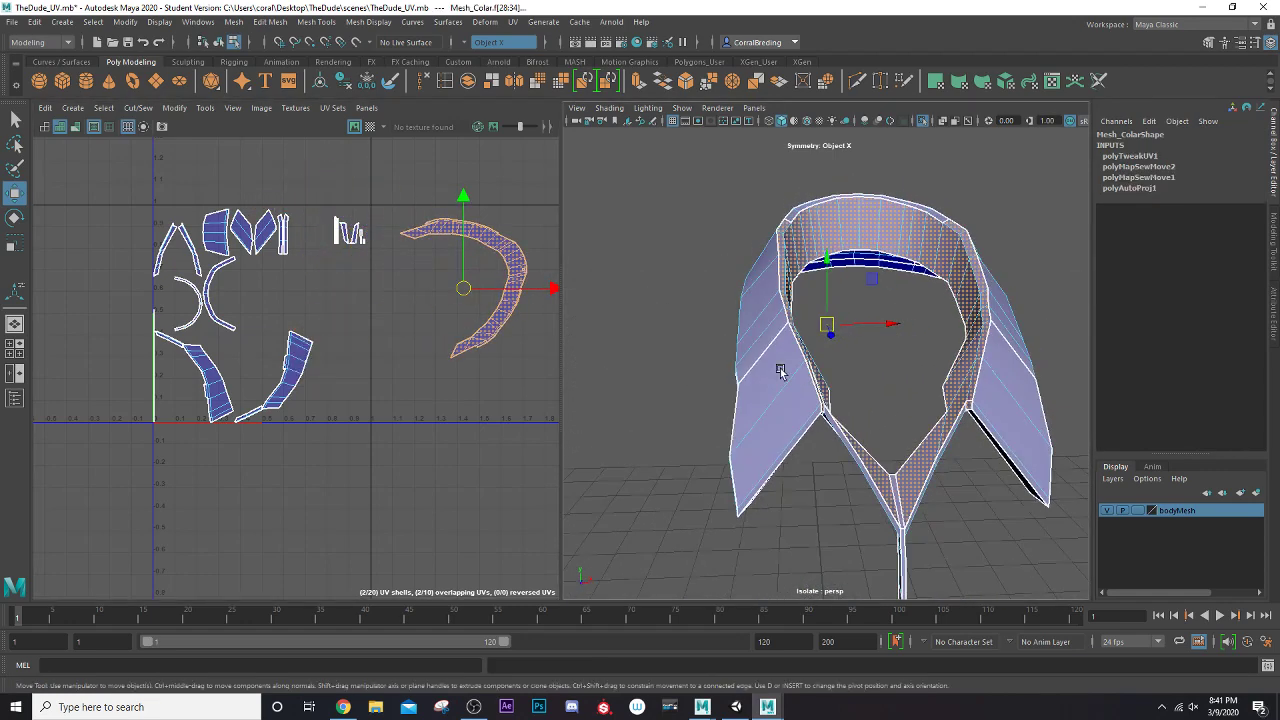
right_click(325, 376)
left_click(327, 337)
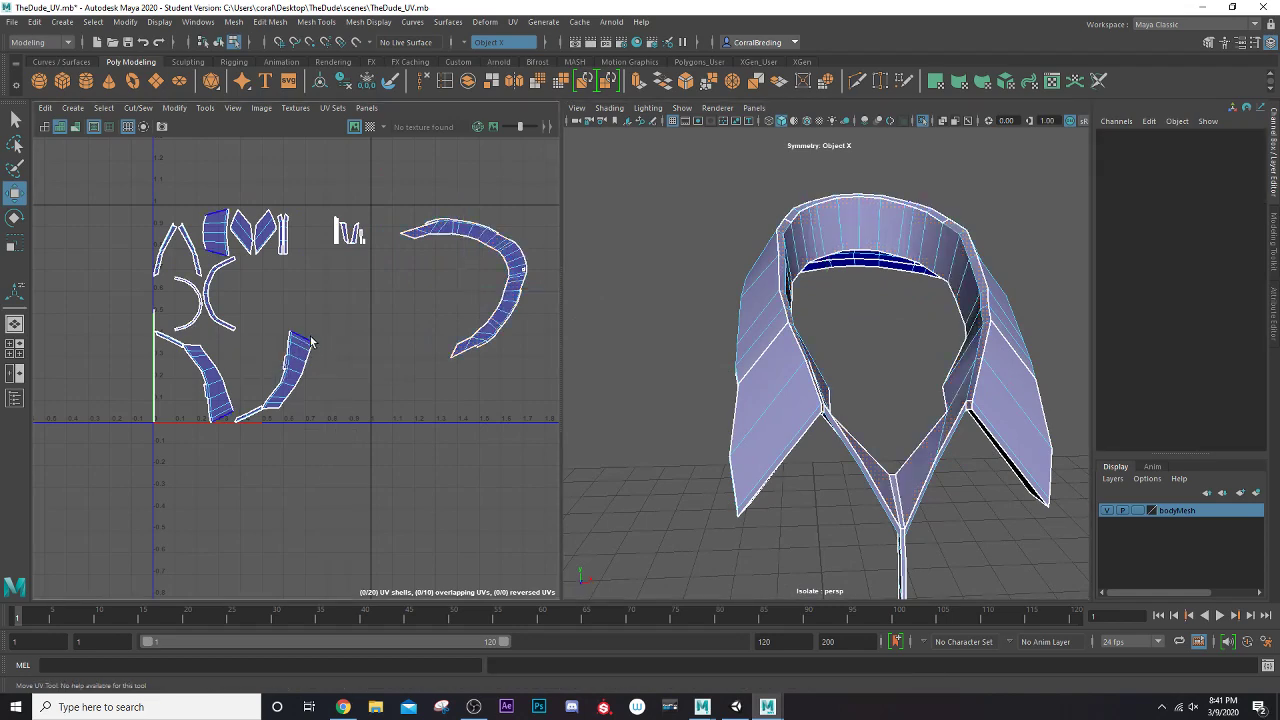
left_click(310, 341)
left_click_drag(785, 202, 1043, 217, "alt")
left_click(128, 107)
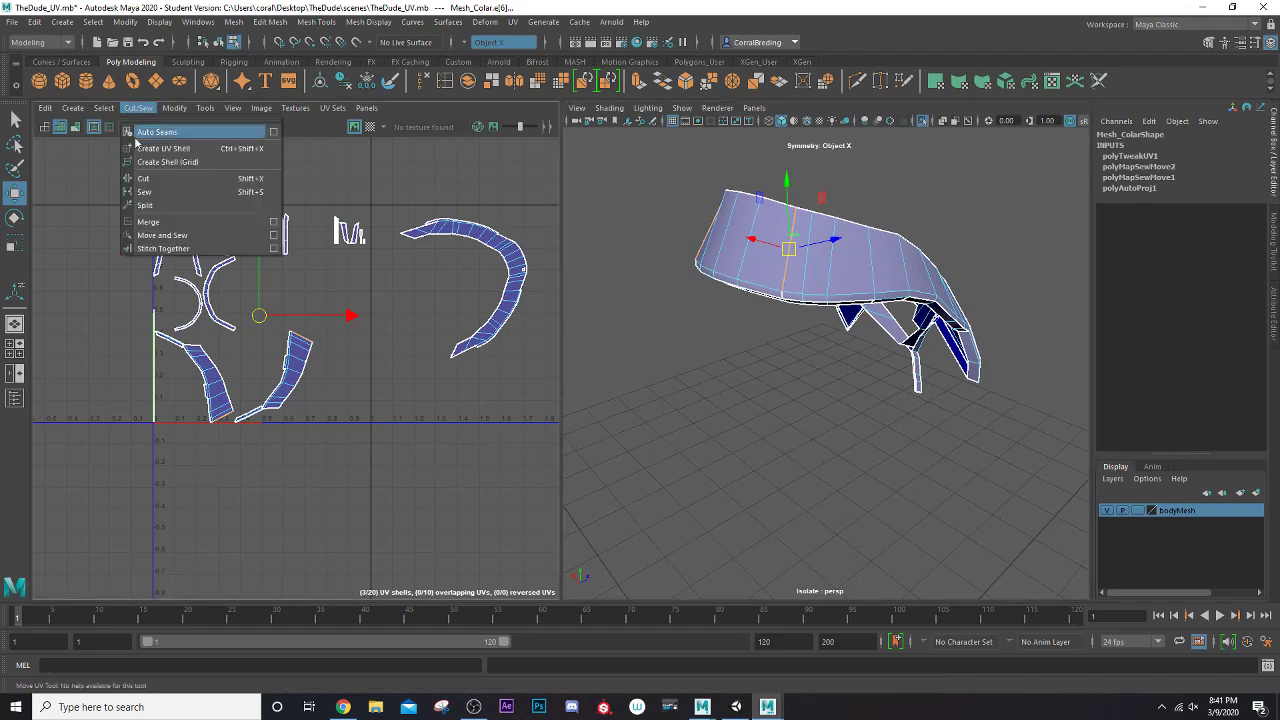
left_click(156, 238)
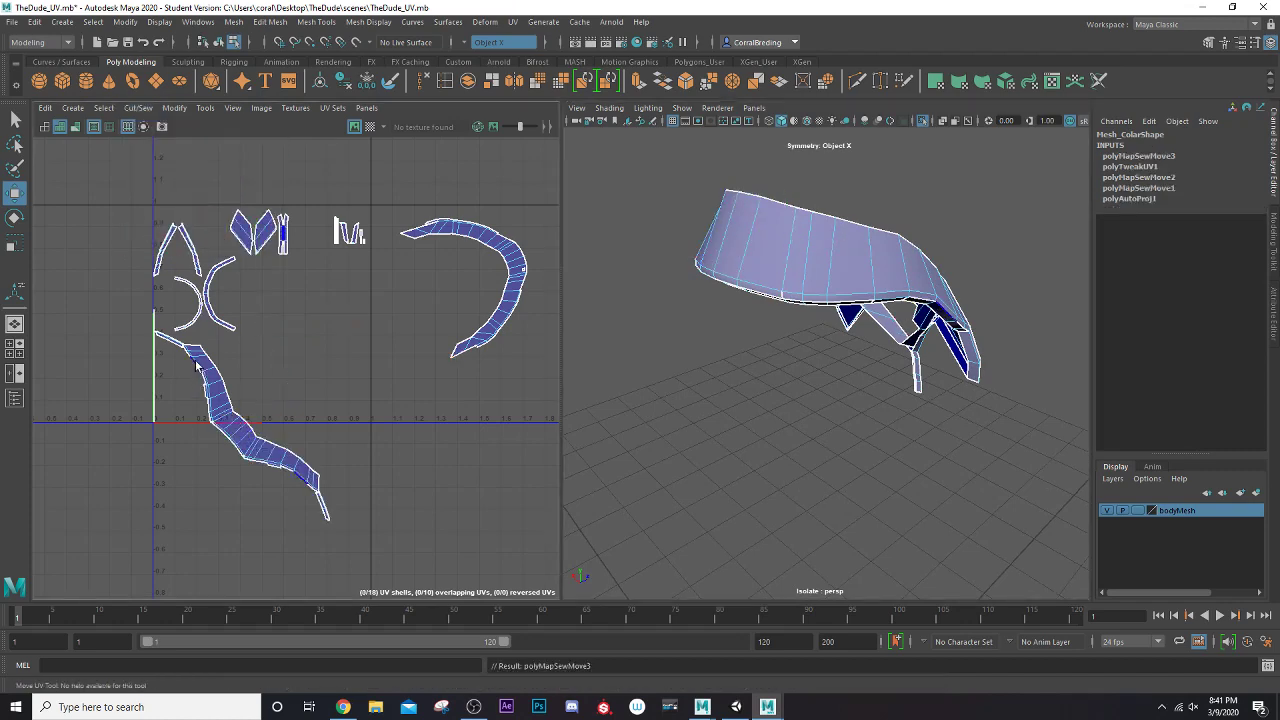
Sew the collar point shells onto both ends of the outer collar strip, then repeat the sew on their outer tip edges
left_click(320, 479)
left_click_drag(797, 381, 622, 384, "alt")
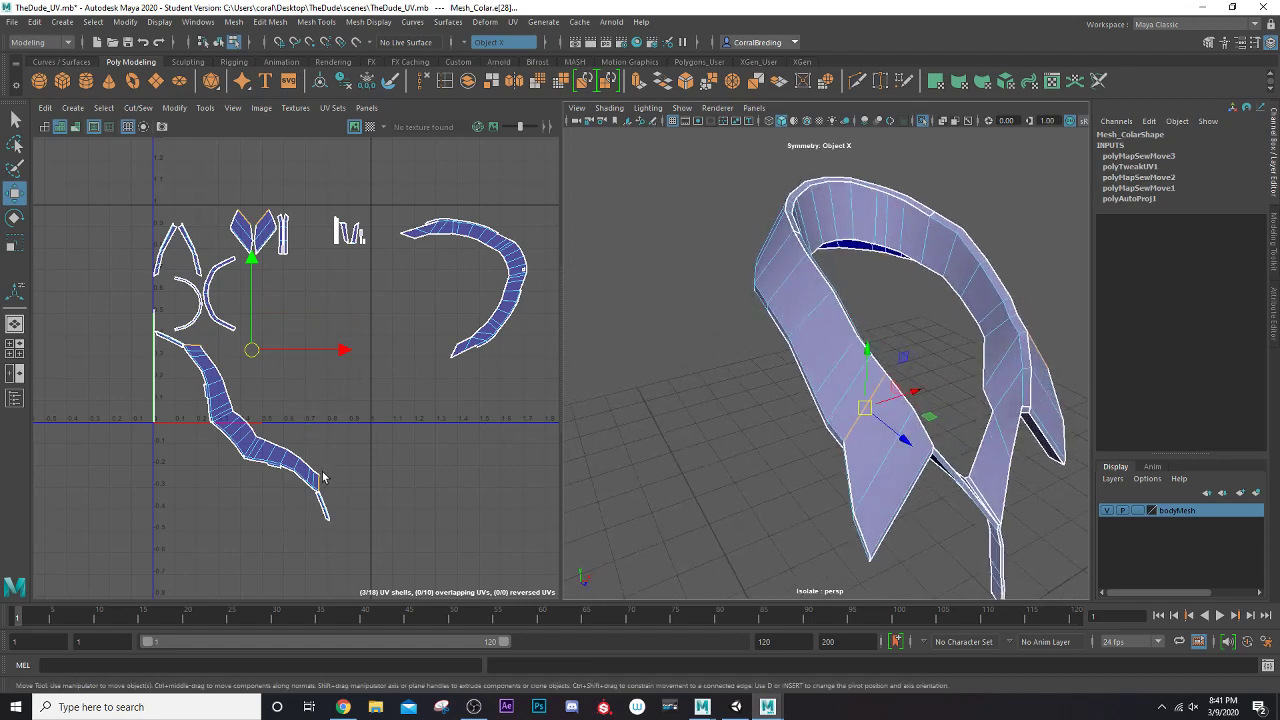
key("g")
left_click(329, 513)
key("g")
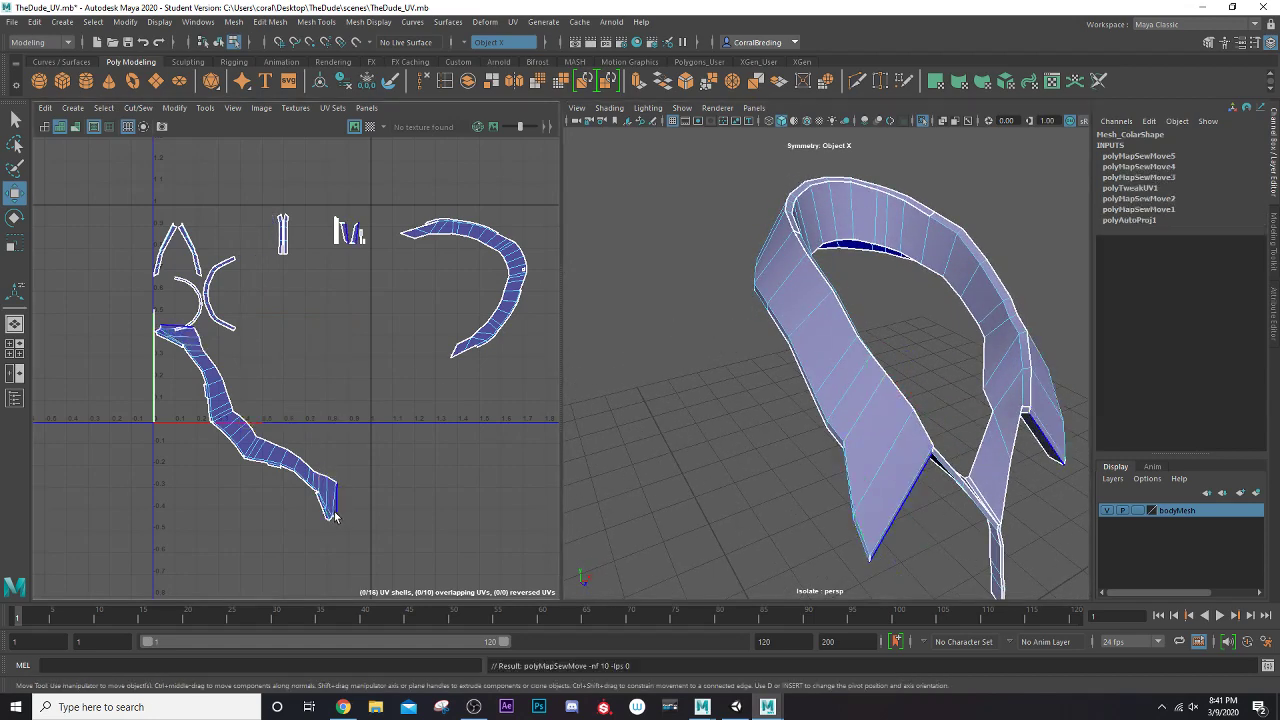
Unfold the outer collar UV shell and move it away from the neighbouring thin shells
right_click_drag(249, 422, 219, 407)
left_click(221, 409)
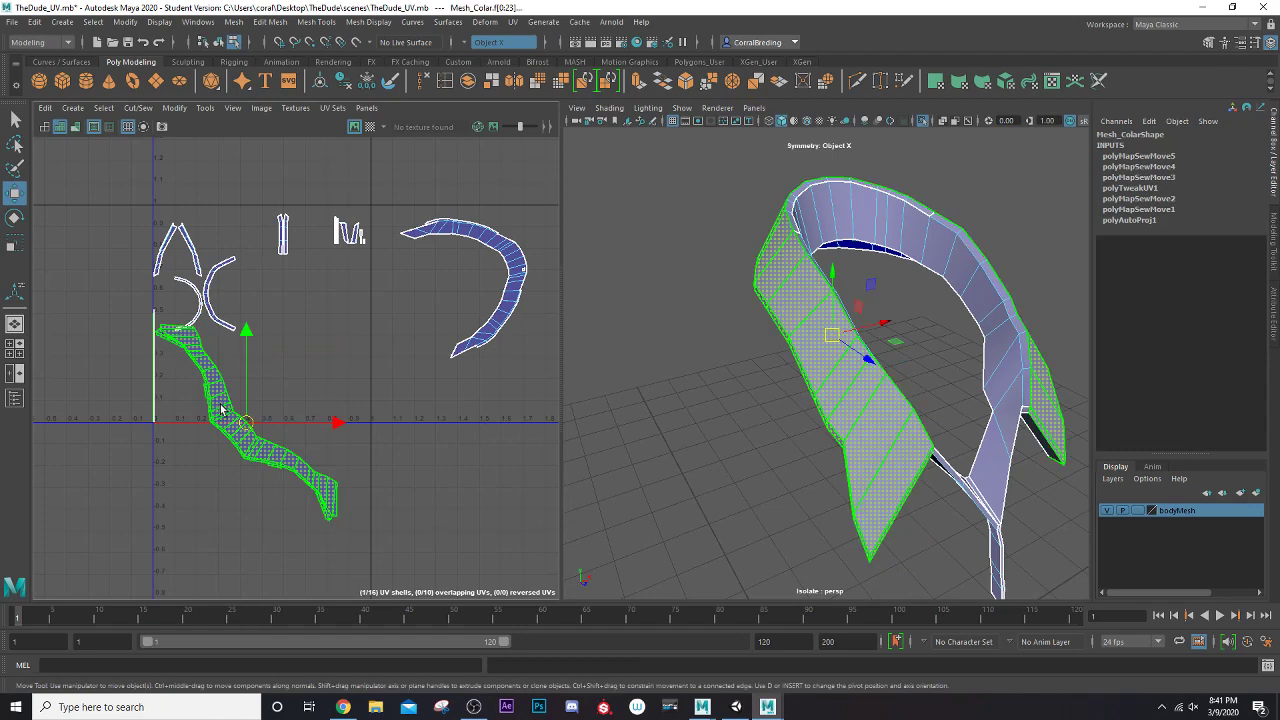
key("ctrl+u")
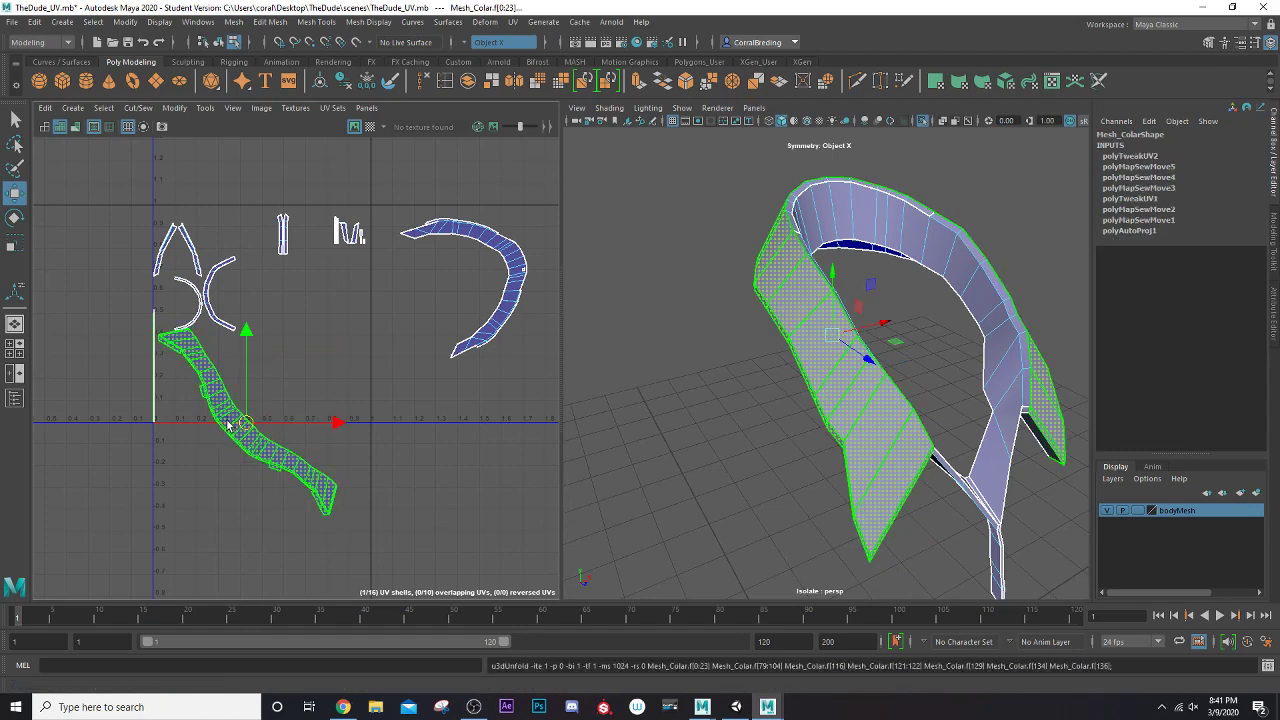
left_click_drag(247, 424, 342, 414)
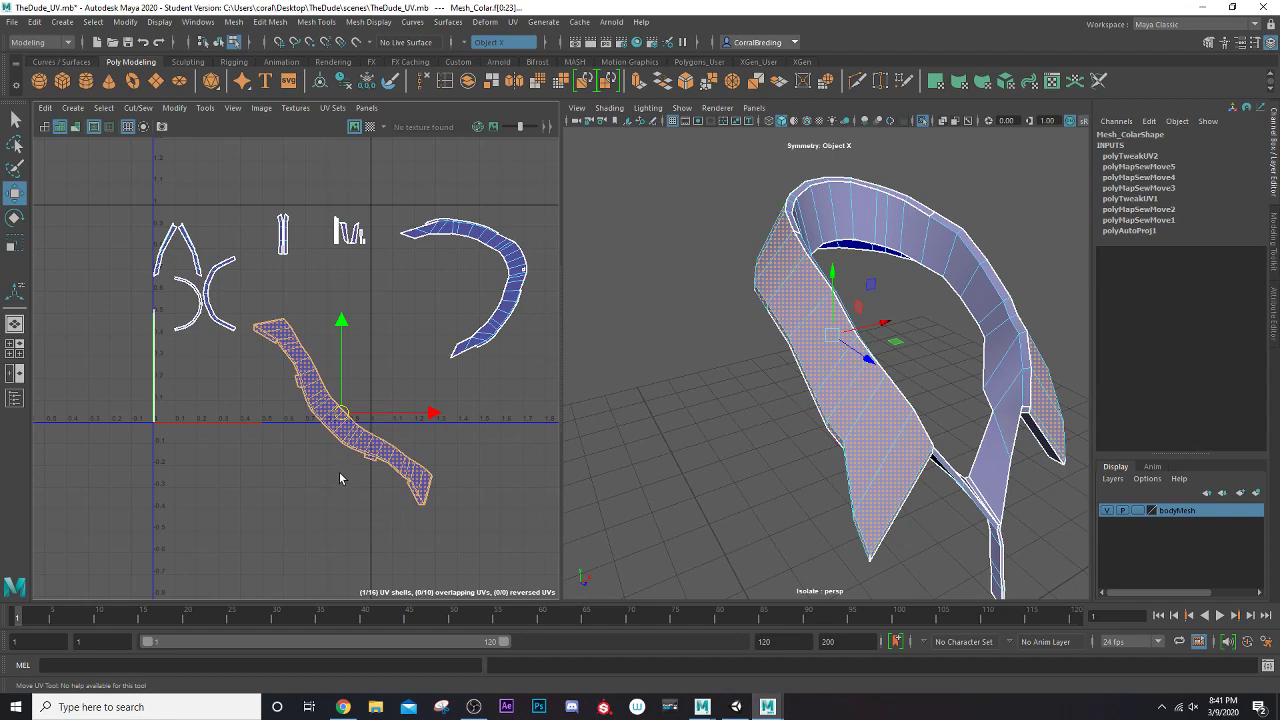
Select the outer collar's border edges, exclude those on the inner collar shell, and attach the thin rim shells with Move and Sew
scroll(342, 452, "up", 5)
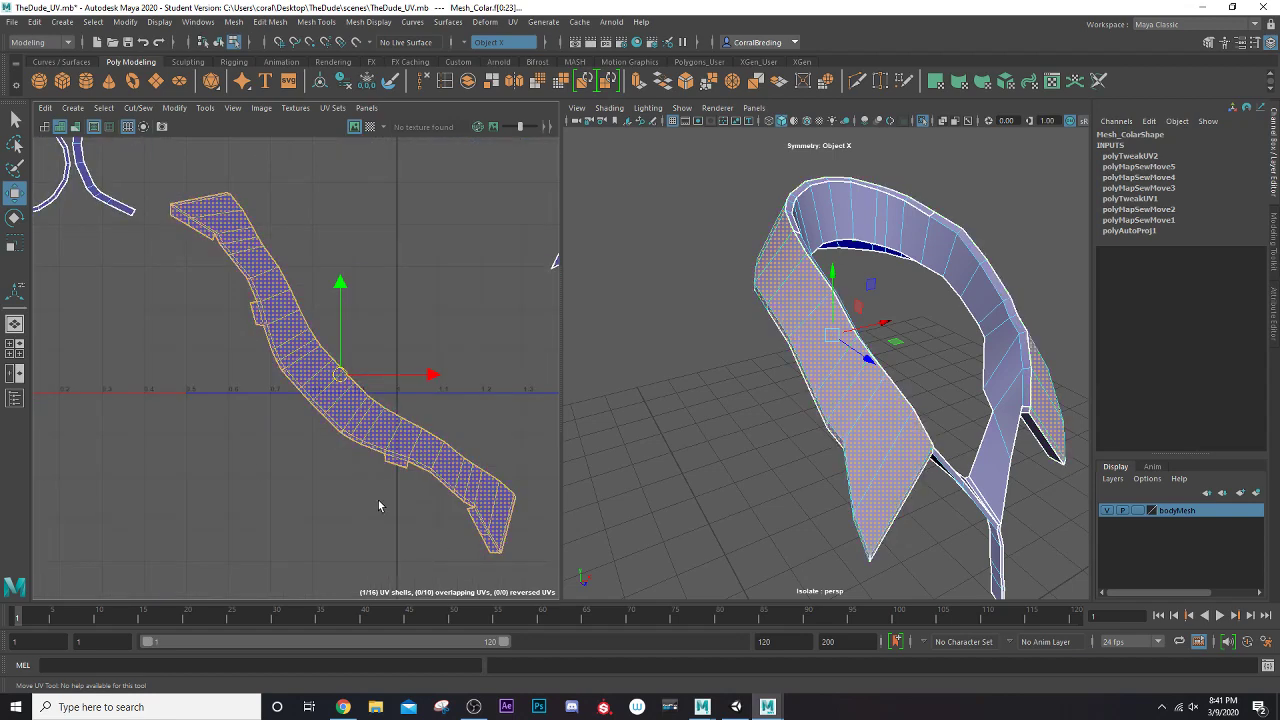
scroll(343, 372, "down", 2)
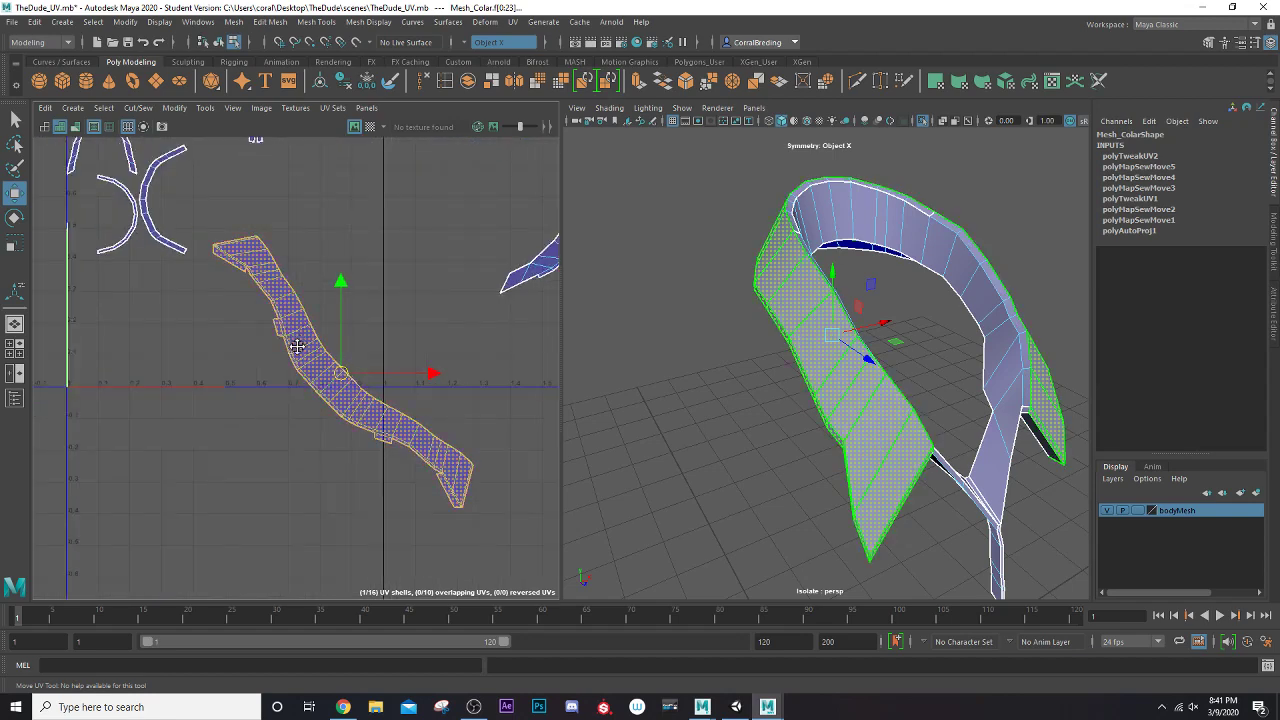
middle_click_drag(290, 335, 286, 402, "alt")
right_click_drag(270, 388, 276, 362)
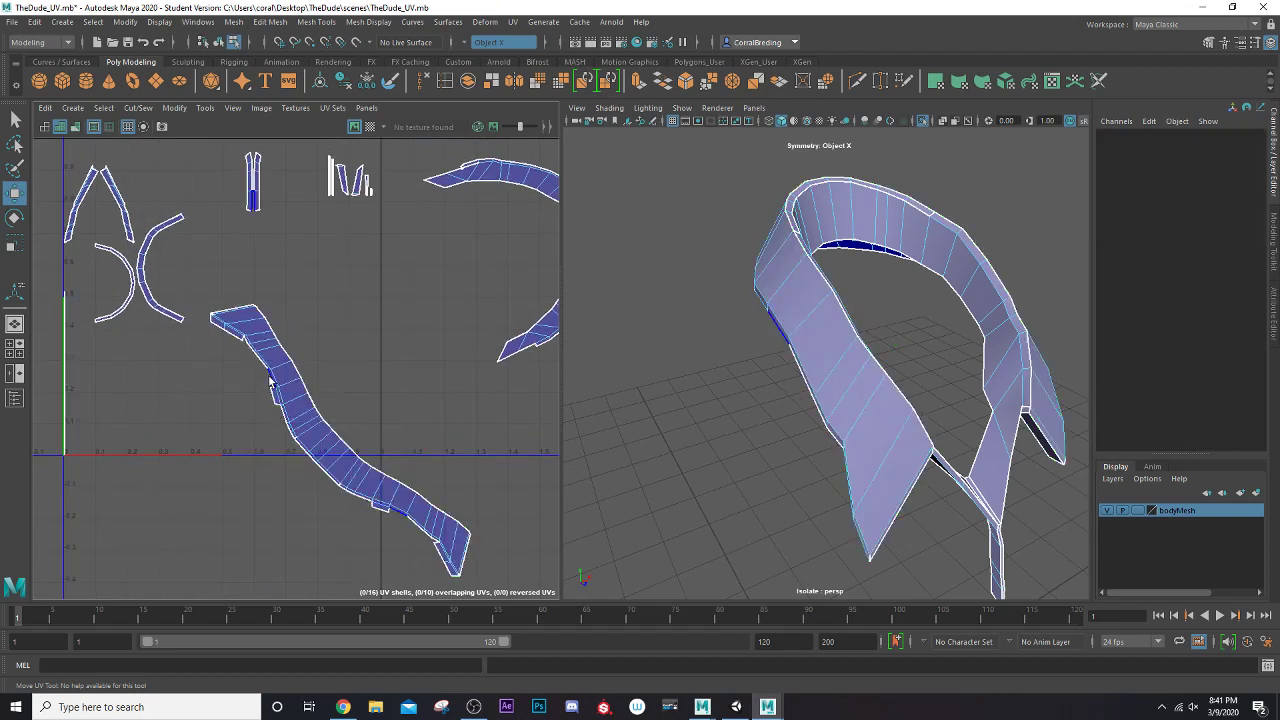
double_click(270, 381)
scroll(271, 379, "down", 1)
middle_click_drag(369, 337, 284, 435, "alt")
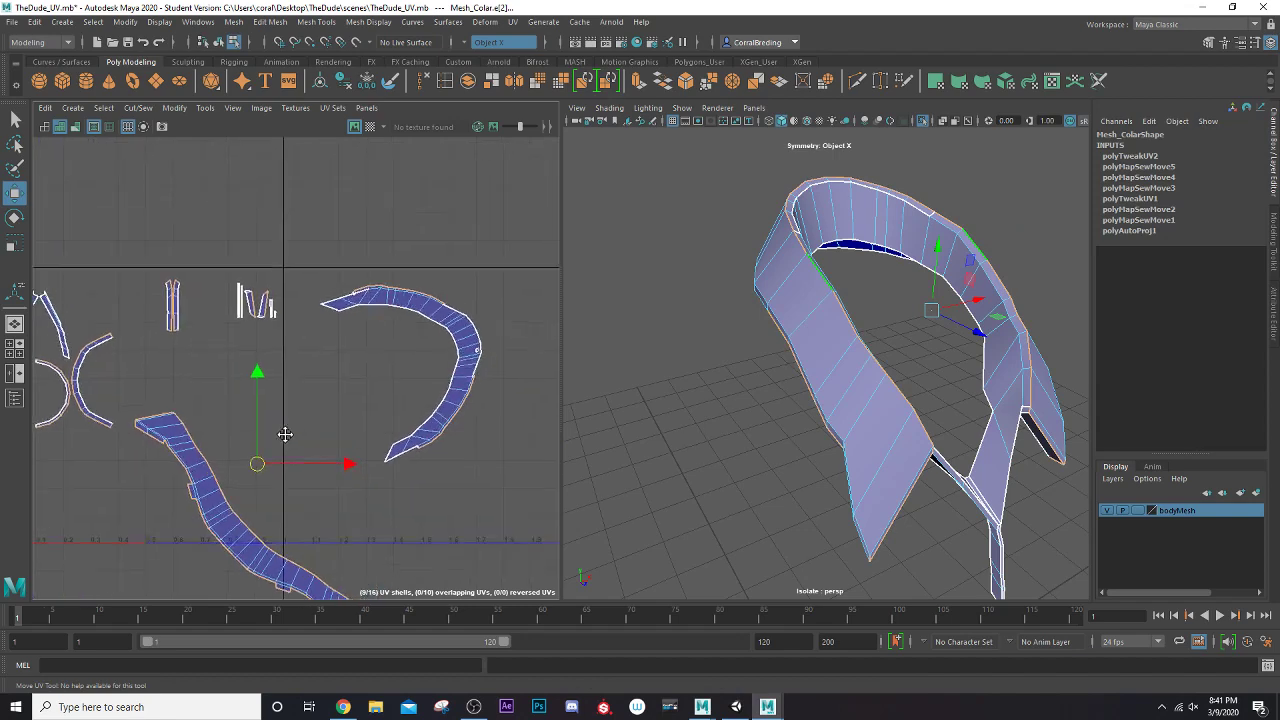
left_click_drag(467, 363, 322, 518, "ctrl")
left_click_drag(775, 368, 896, 241, "alt")
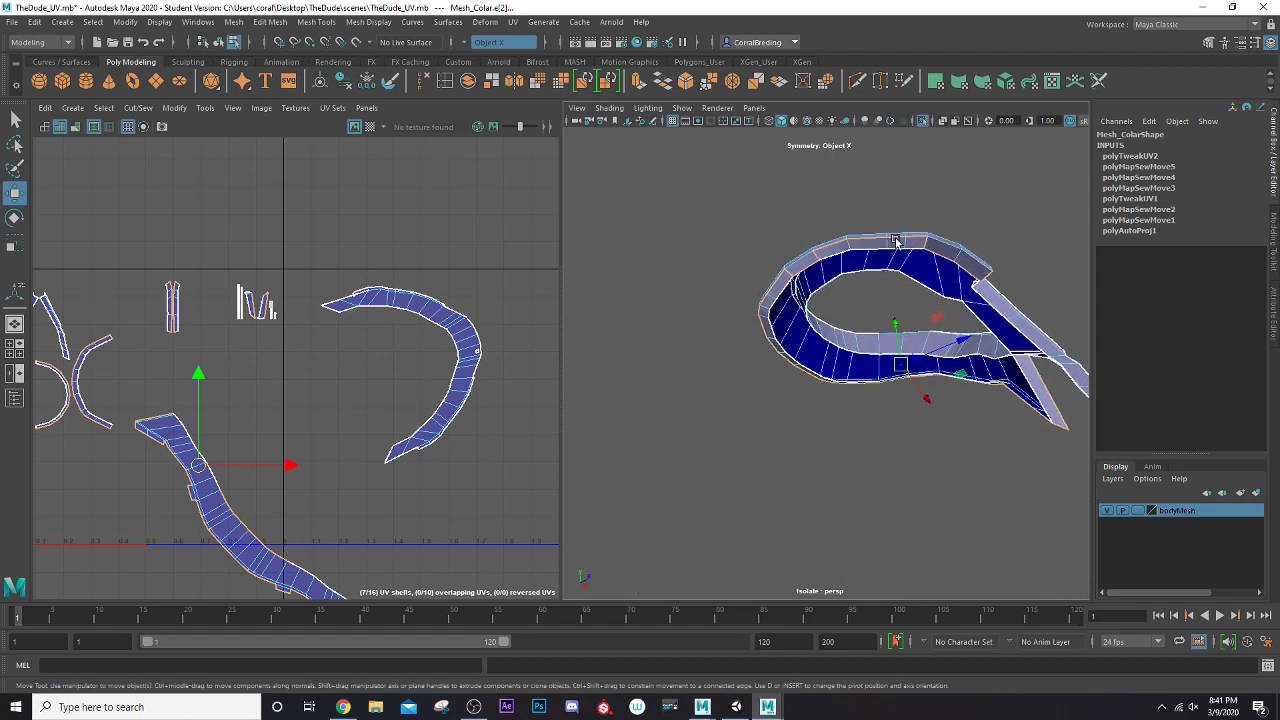
left_click(138, 107)
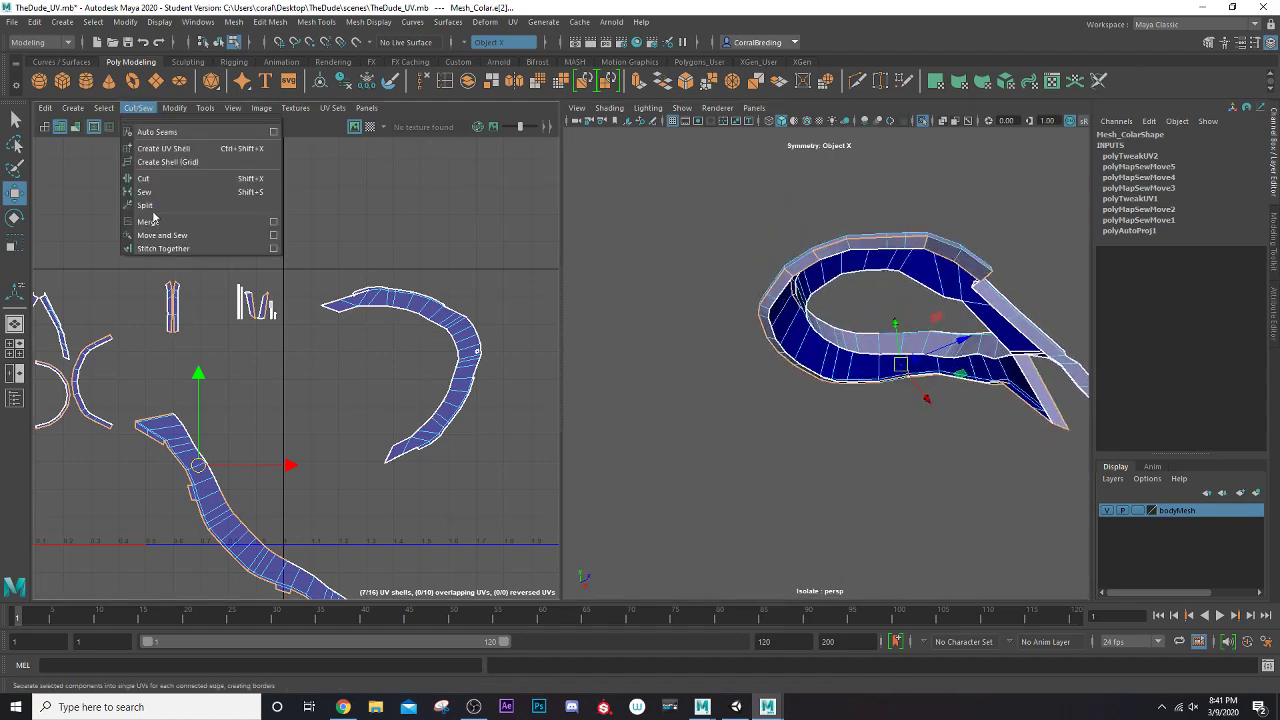
left_click(160, 235)
Unfold the combined outer collar and rim UV shell
right_click_drag(180, 470, 150, 462)
left_click(181, 468)
key("ctrl+u")
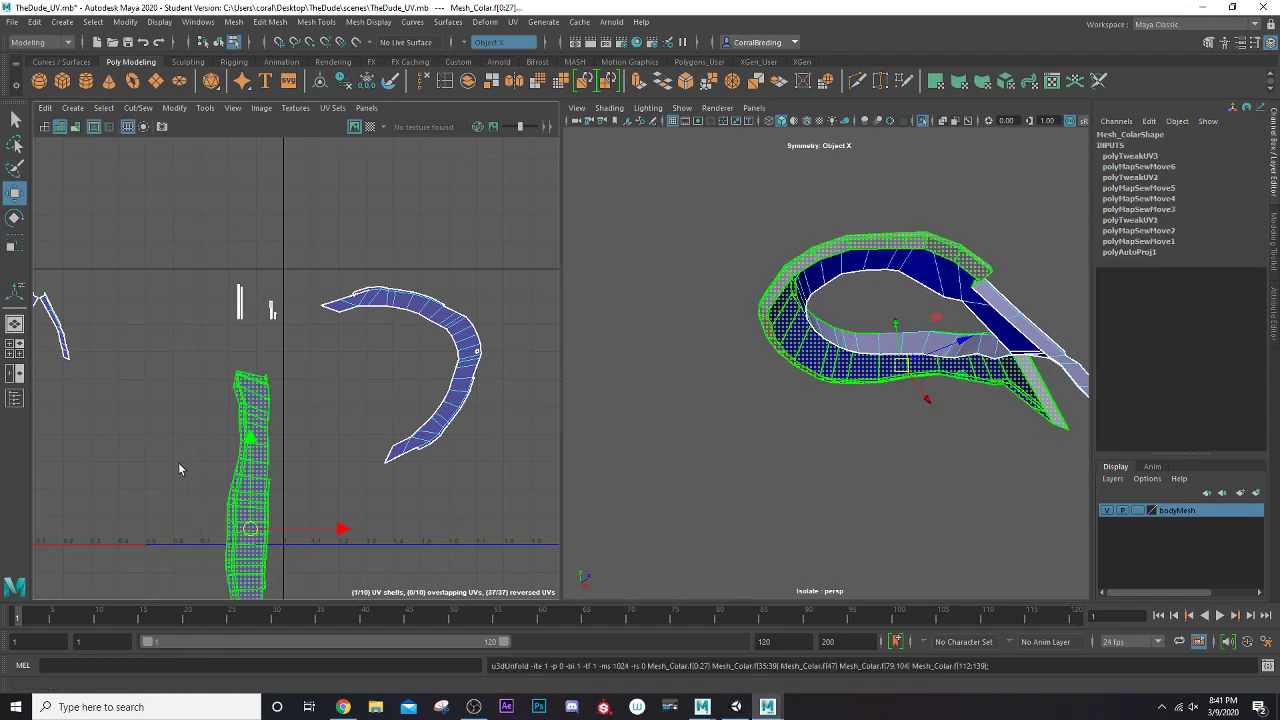
Try to join all the remaining small front strip shells with a single Move and Sew on their edges
scroll(182, 463, "down", 3)
middle_click_drag(196, 464, 197, 356, "alt")
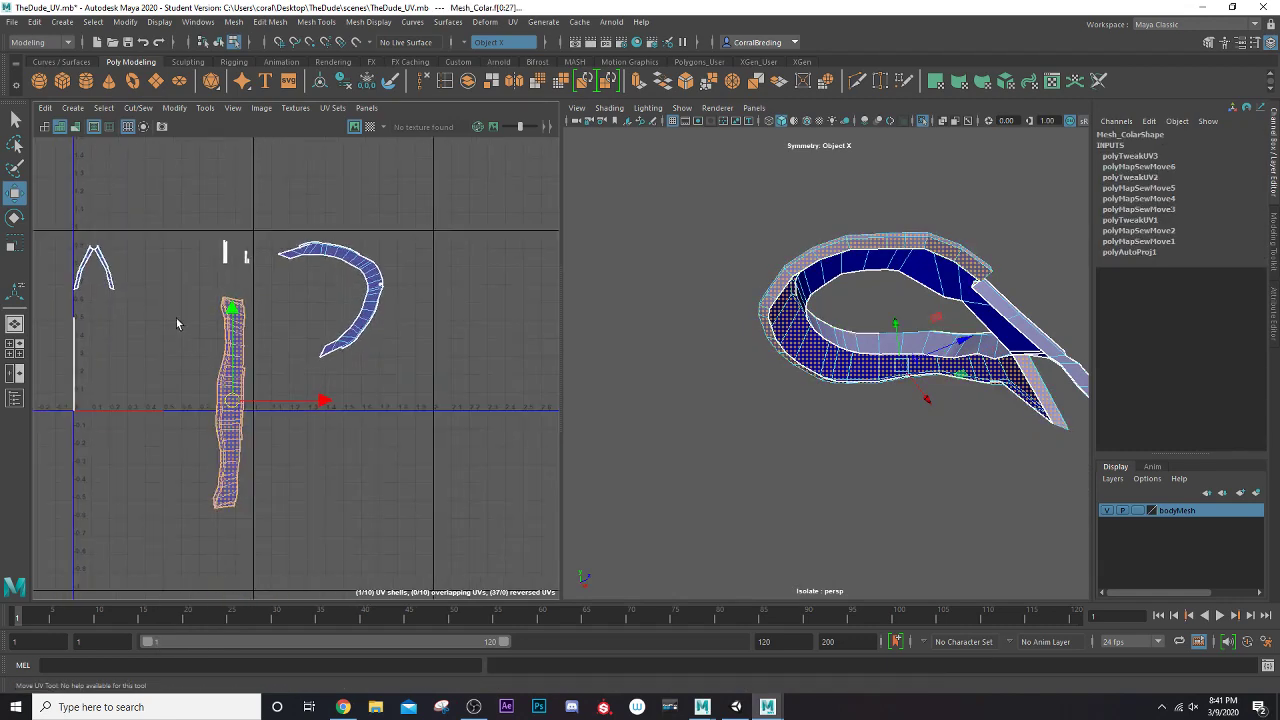
right_click_drag(166, 268, 167, 288)
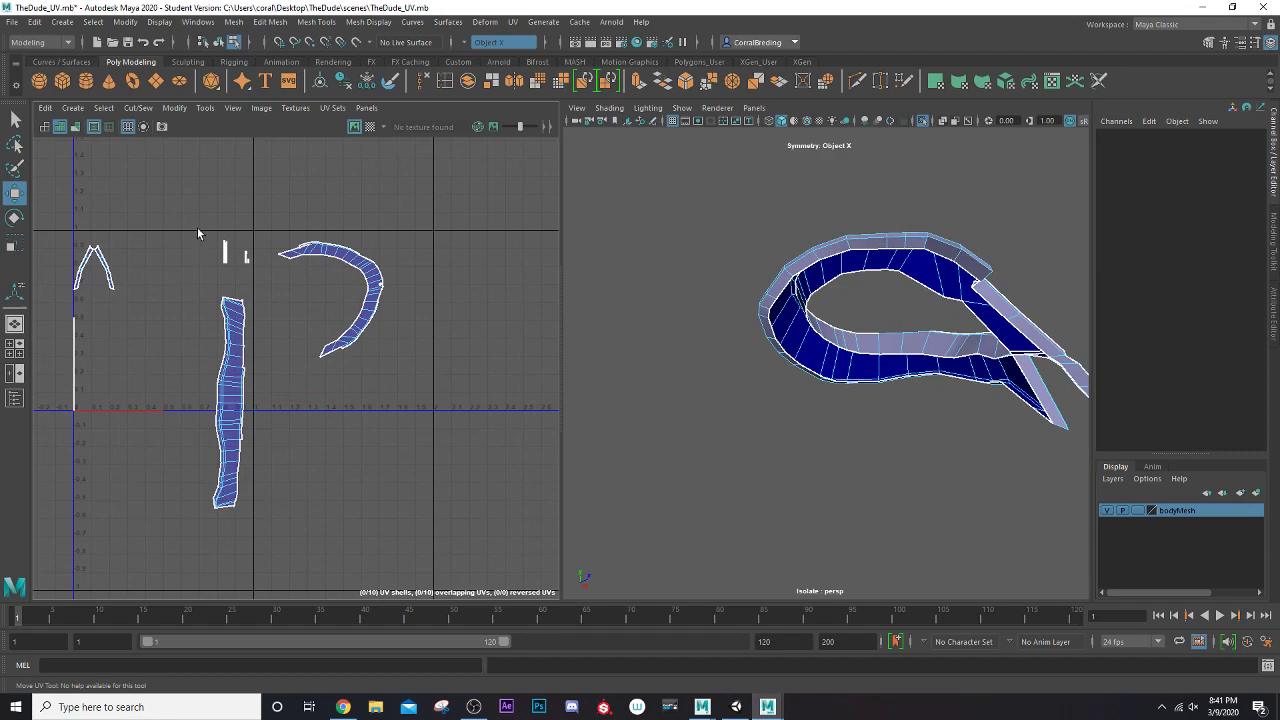
left_click_drag(261, 276, 258, 272)
scroll(251, 291, "up", 5)
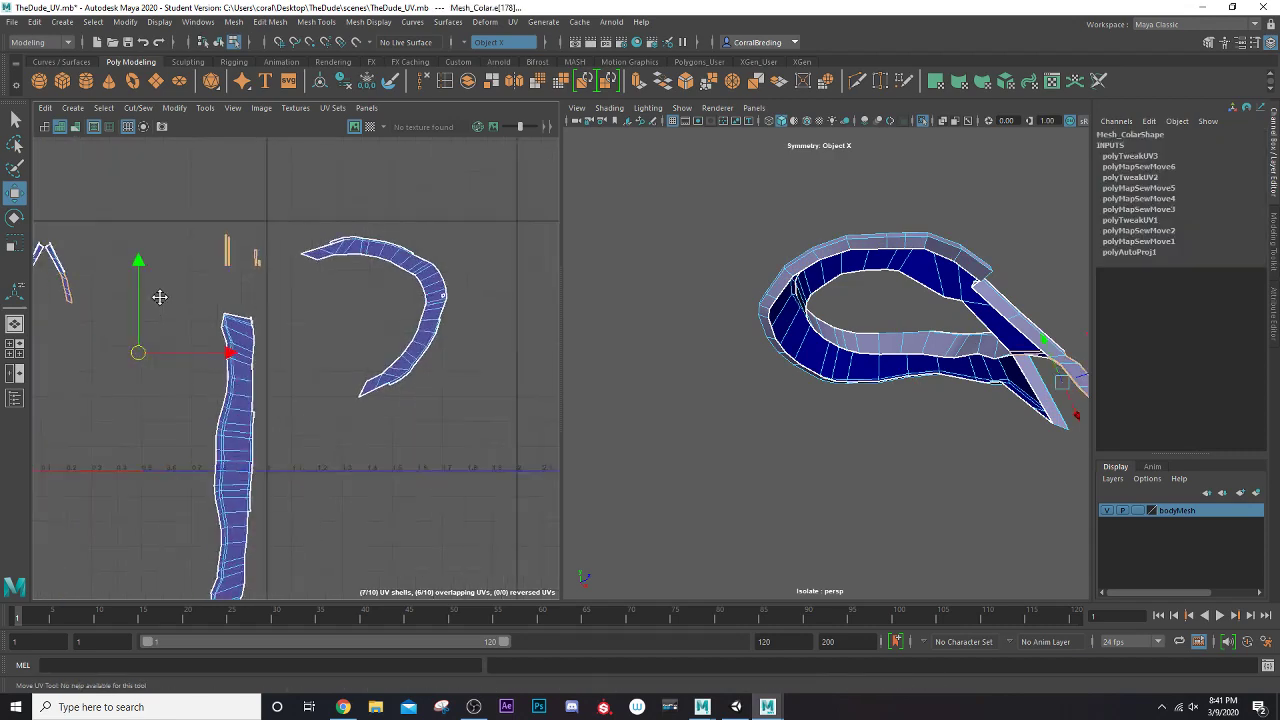
left_click_drag(790, 366, 600, 362, "alt")
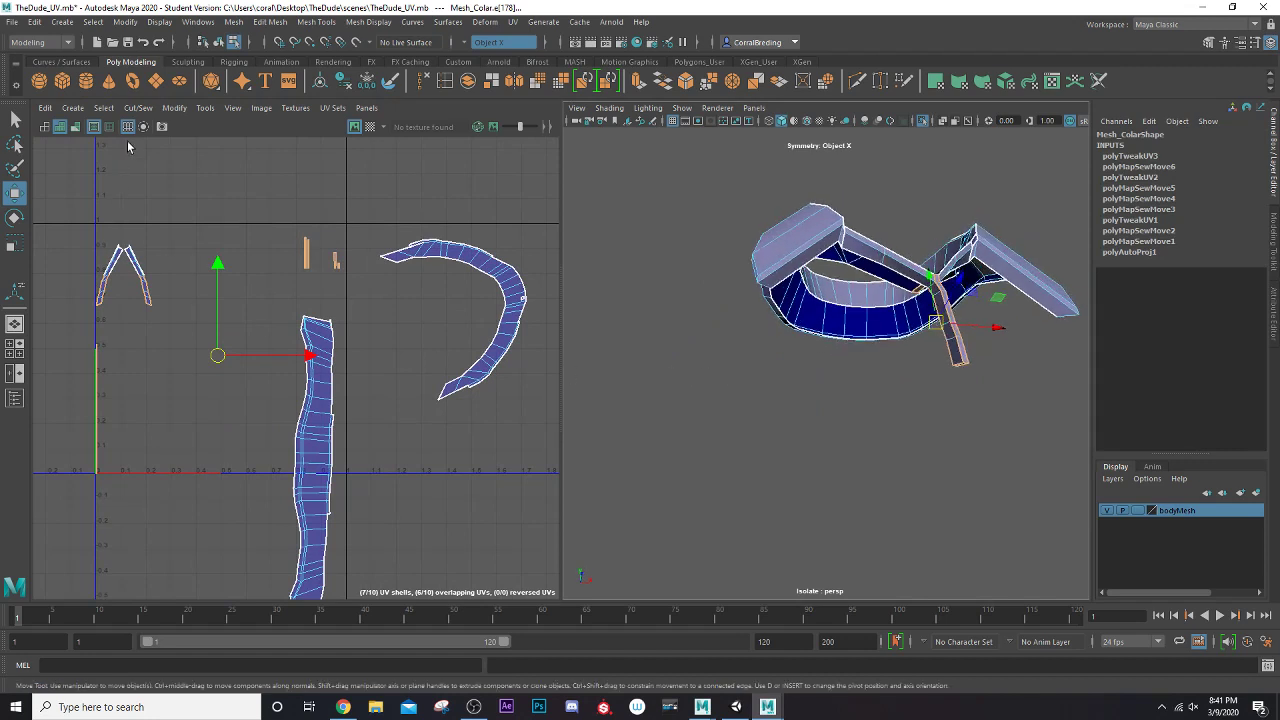
left_click(138, 108)
left_click(146, 238)
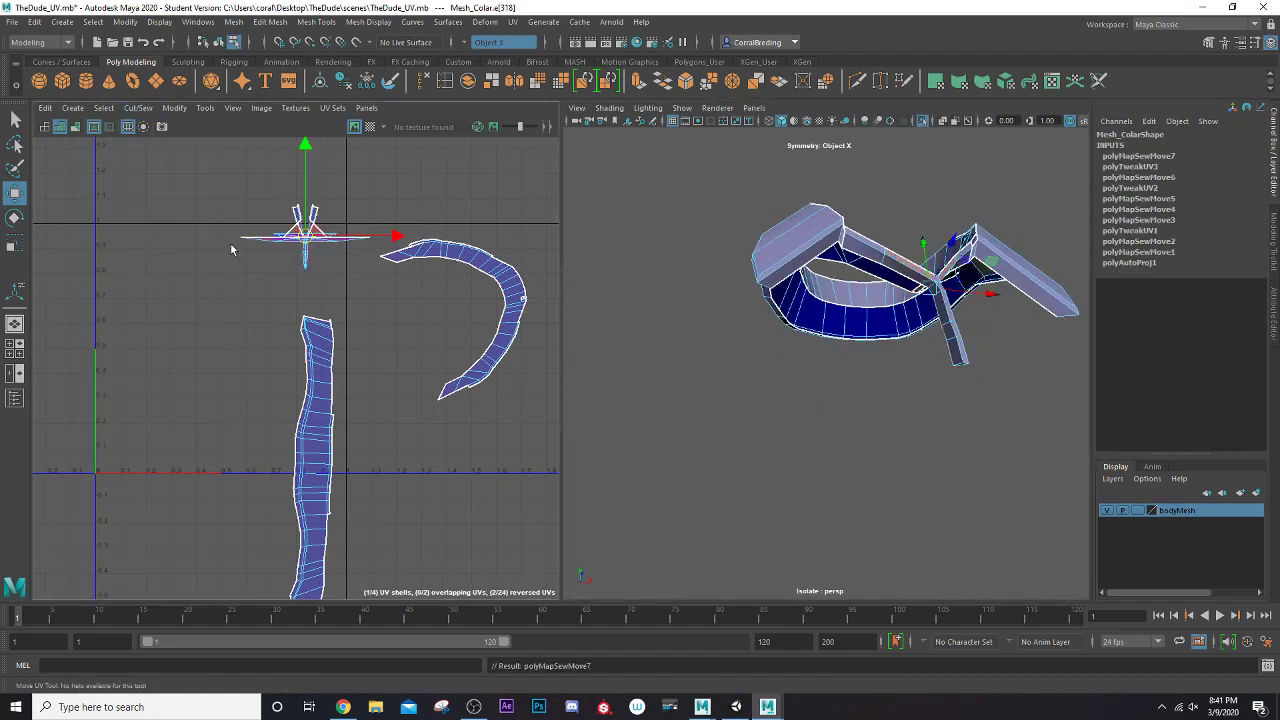
Try to unfold the combined front strip shell, then undo the unfold and the sew that created it
right_click_drag(288, 231, 244, 213)
left_click(296, 249)
key("ctrl+u")
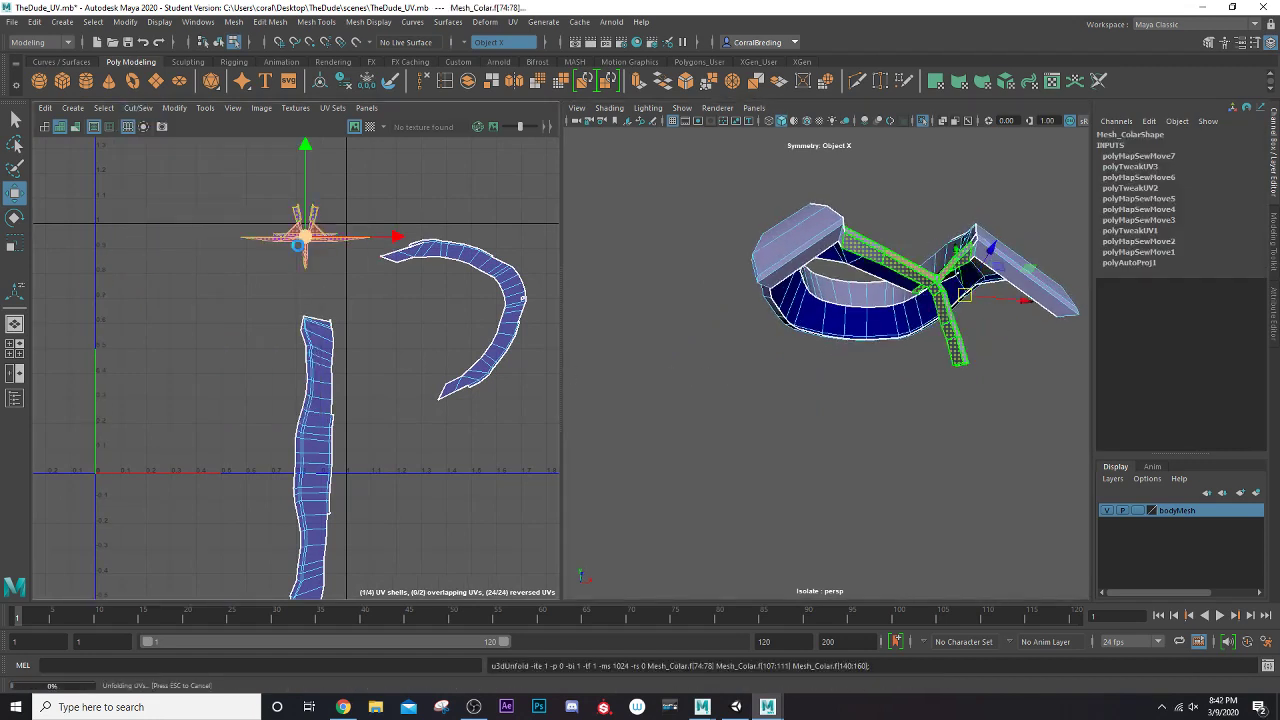
key("ctrl+z")
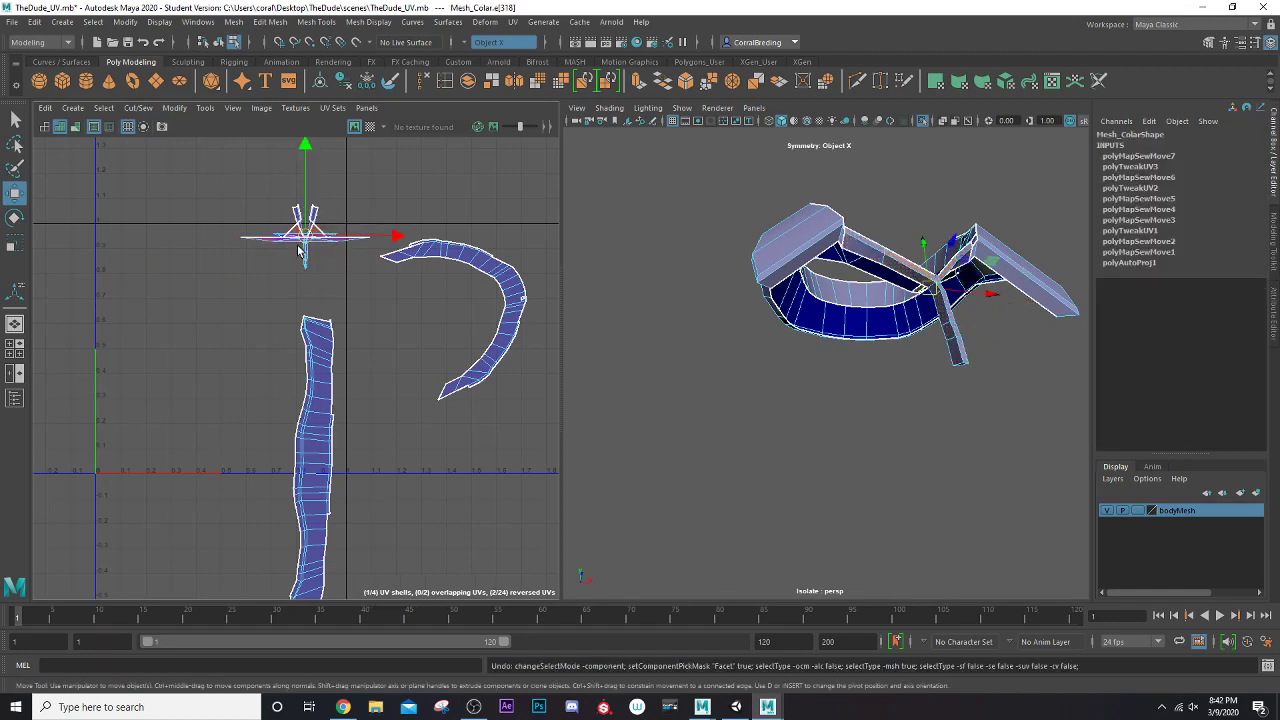
key("ctrl+z")
Select the long outer side edges on the lower part of the front strip's UV shell
scroll(203, 257, "up", 3)
right_click_drag(111, 308, 112, 282)
scroll(123, 291, "up", 2)
left_click(103, 301)
scroll(190, 340, "up", 5)
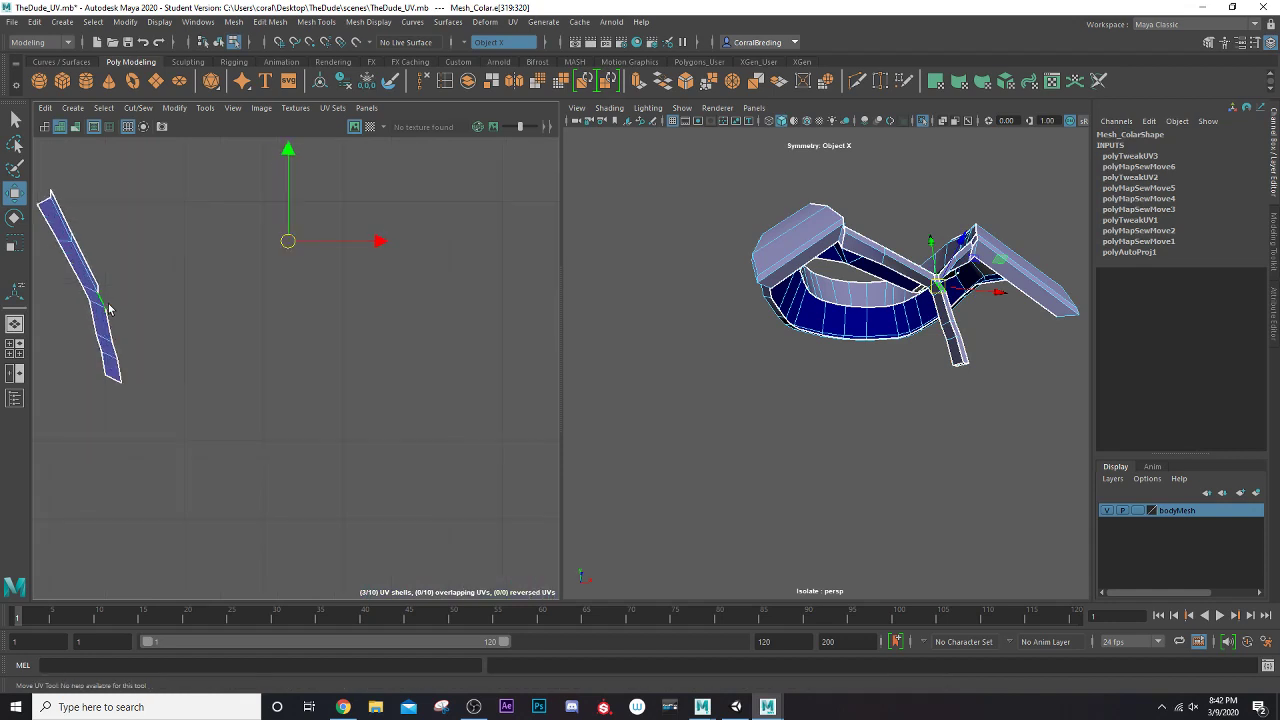
left_click(214, 357, "shift")
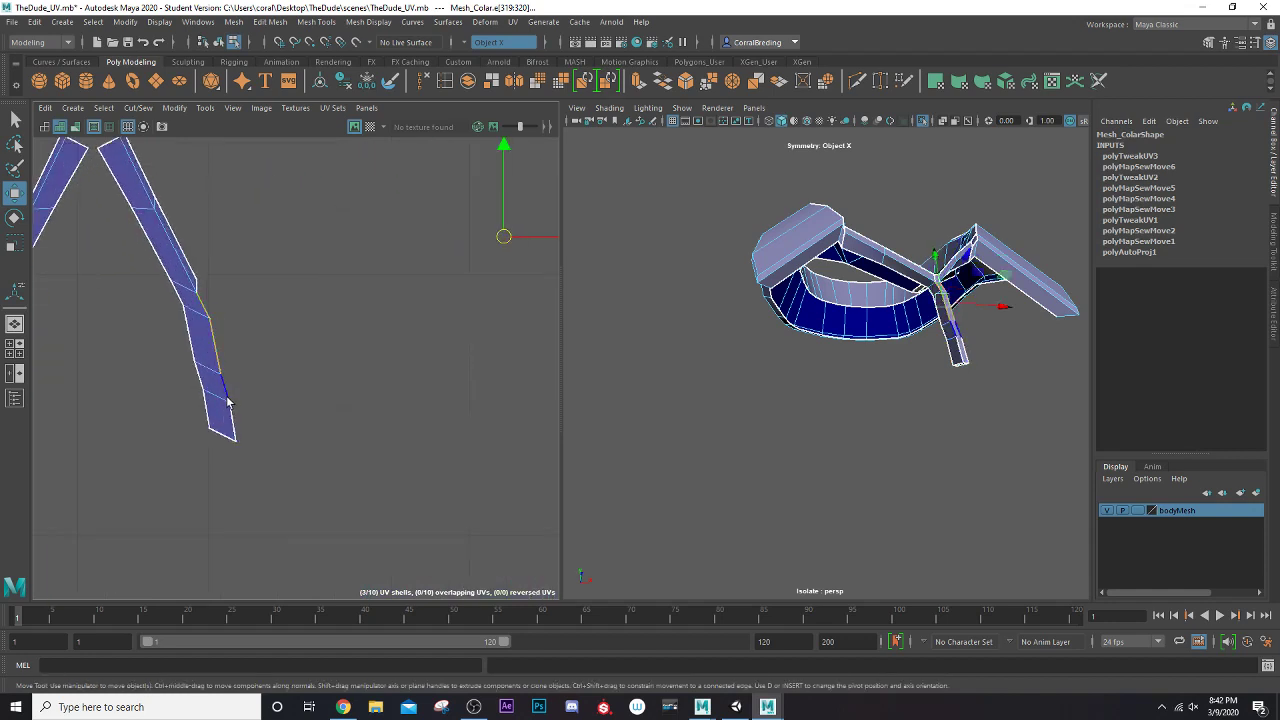
Select the border edges along the lower part of the strap shell and join them to the matching shell with Move and Sew
left_click(229, 421, "shift")
left_click(214, 315, "shift")
left_click(198, 289)
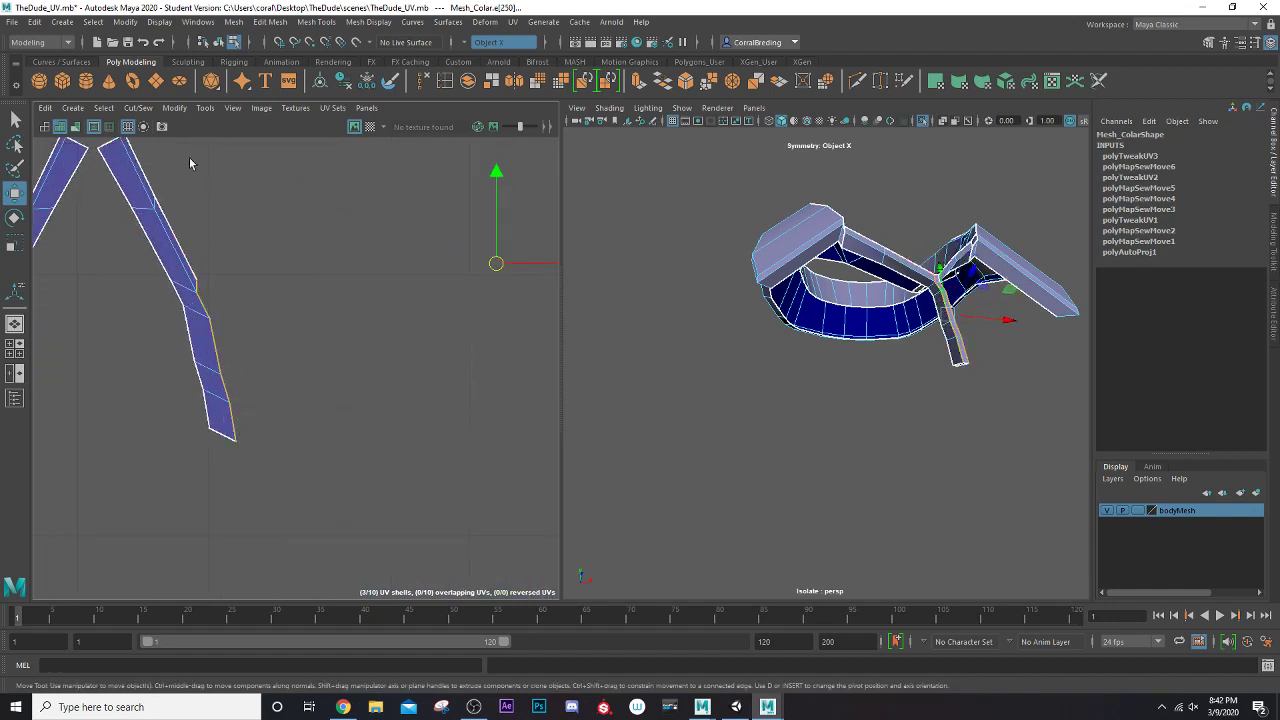
left_click(146, 111)
left_click(171, 236)
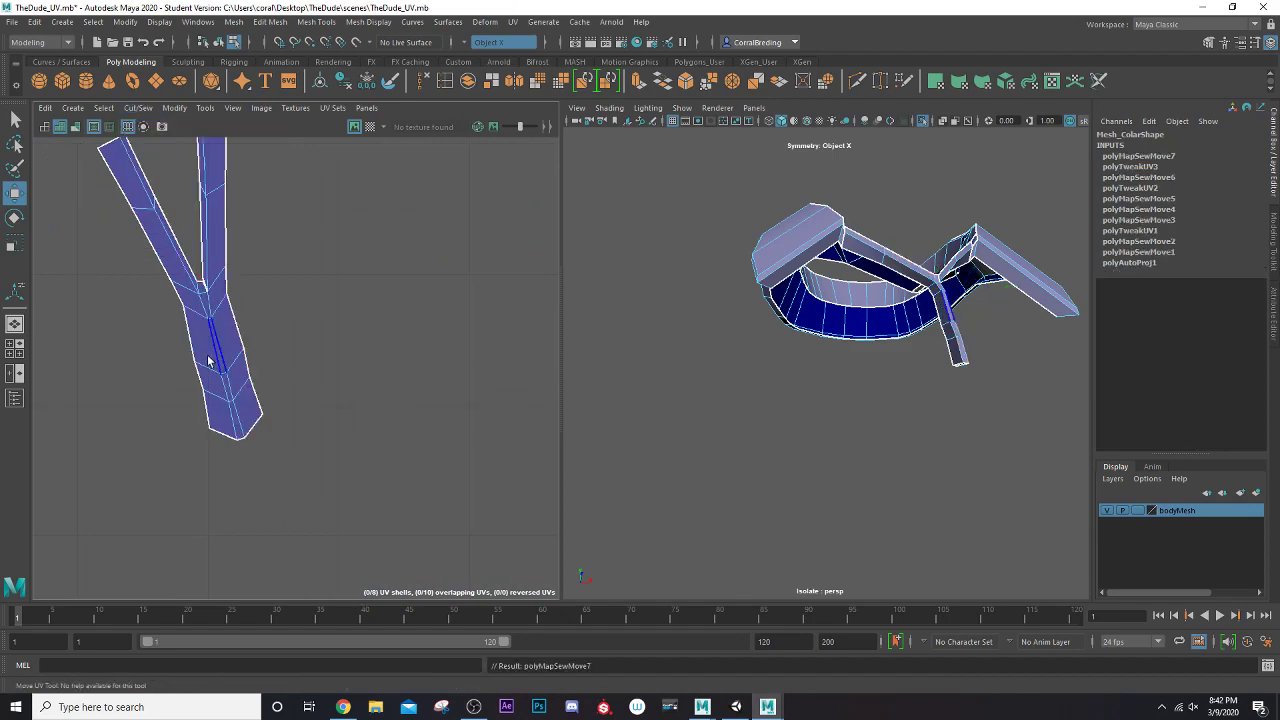
Select the short border edge at the fork of the Y-shaped UV shell and attach its matching piece with Move and Sew
middle_click_drag(196, 264, 210, 335, "alt")
left_click(214, 344)
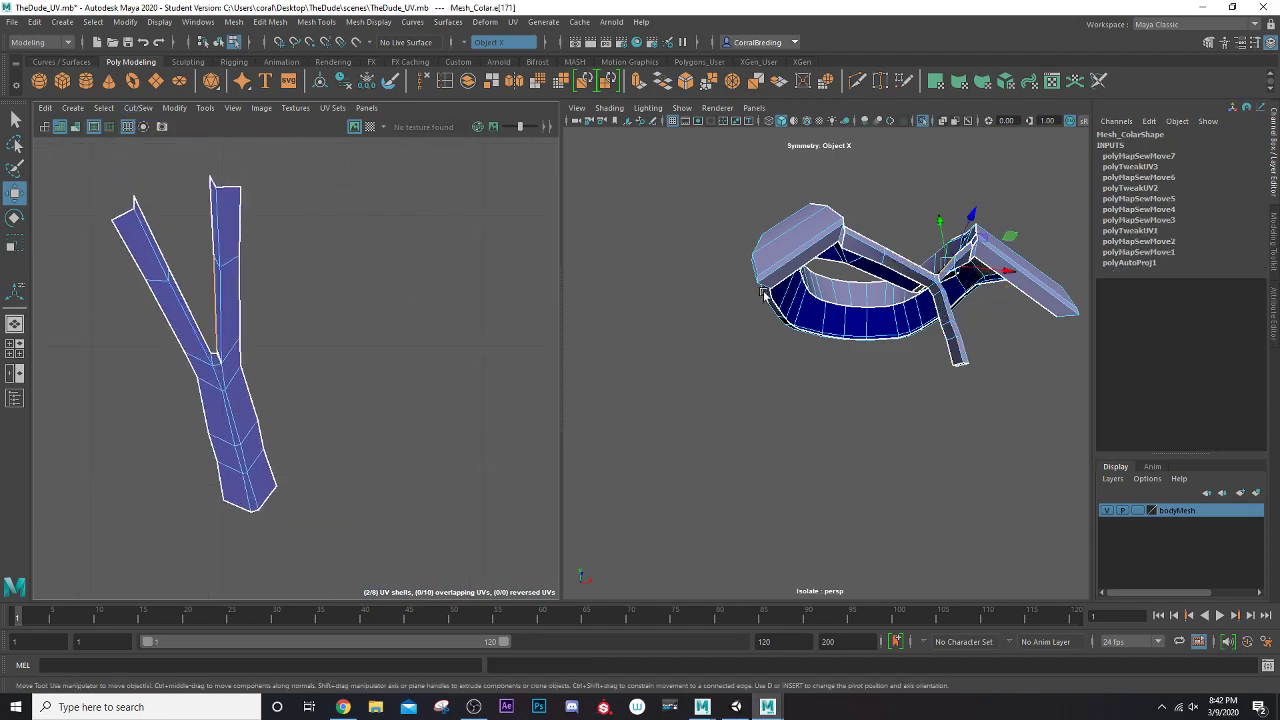
left_click_drag(760, 289, 728, 336, "alt")
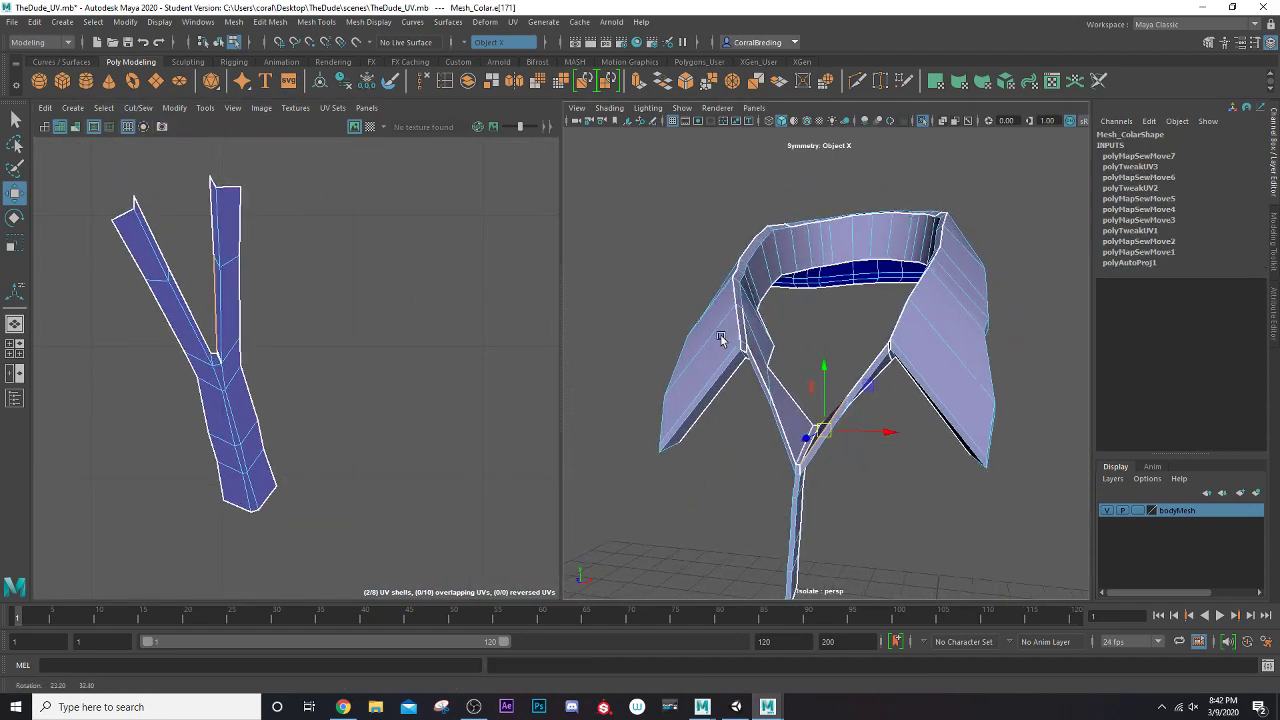
left_click(243, 331)
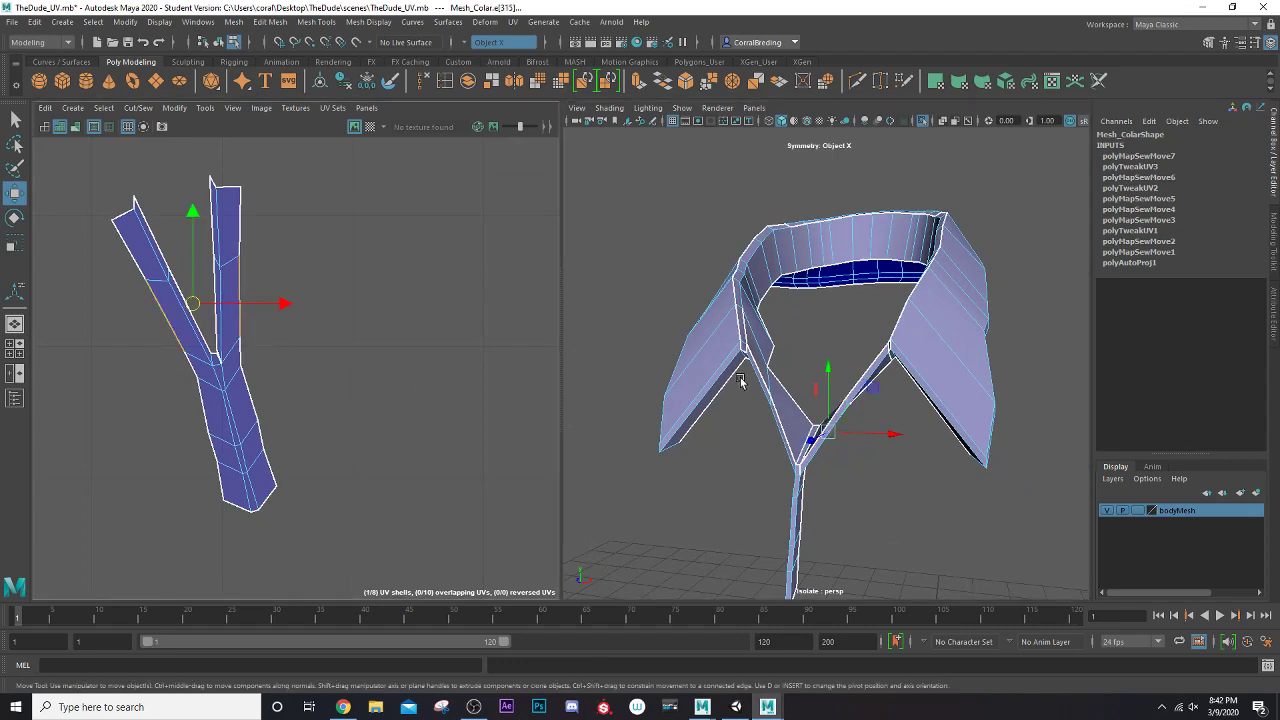
left_click_drag(741, 381, 684, 347, "alt")
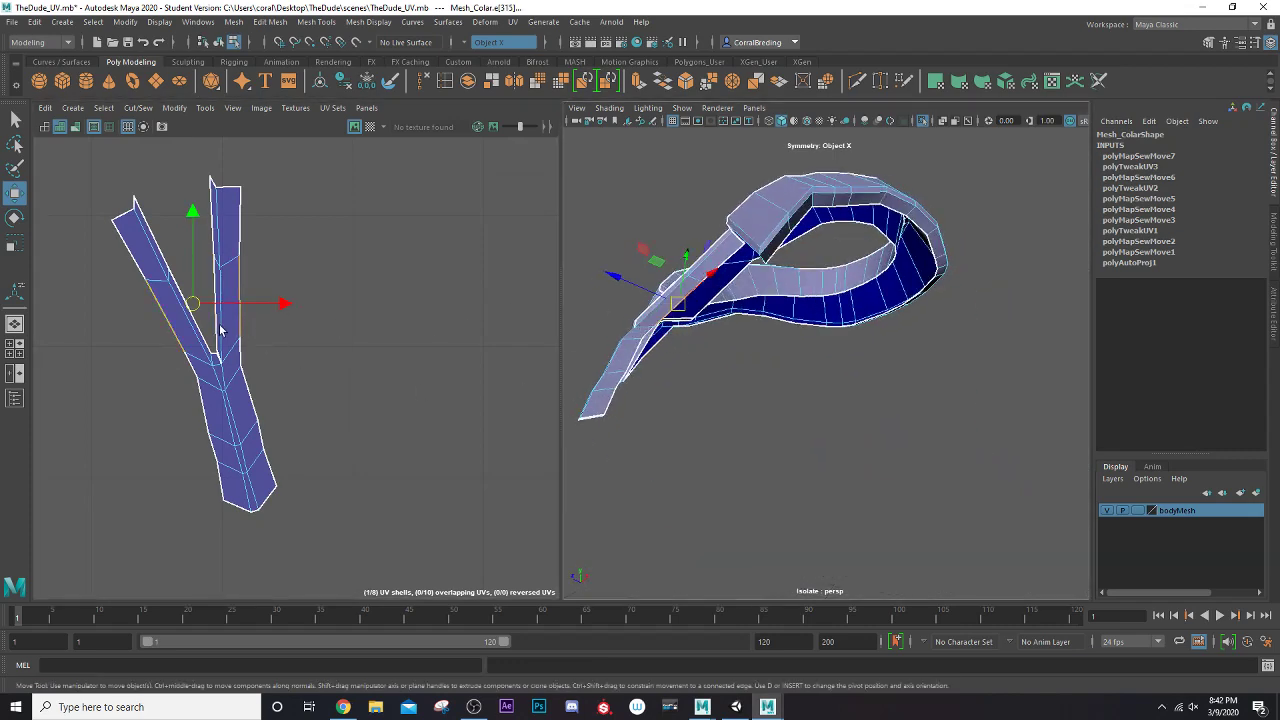
key("ctrl+z")
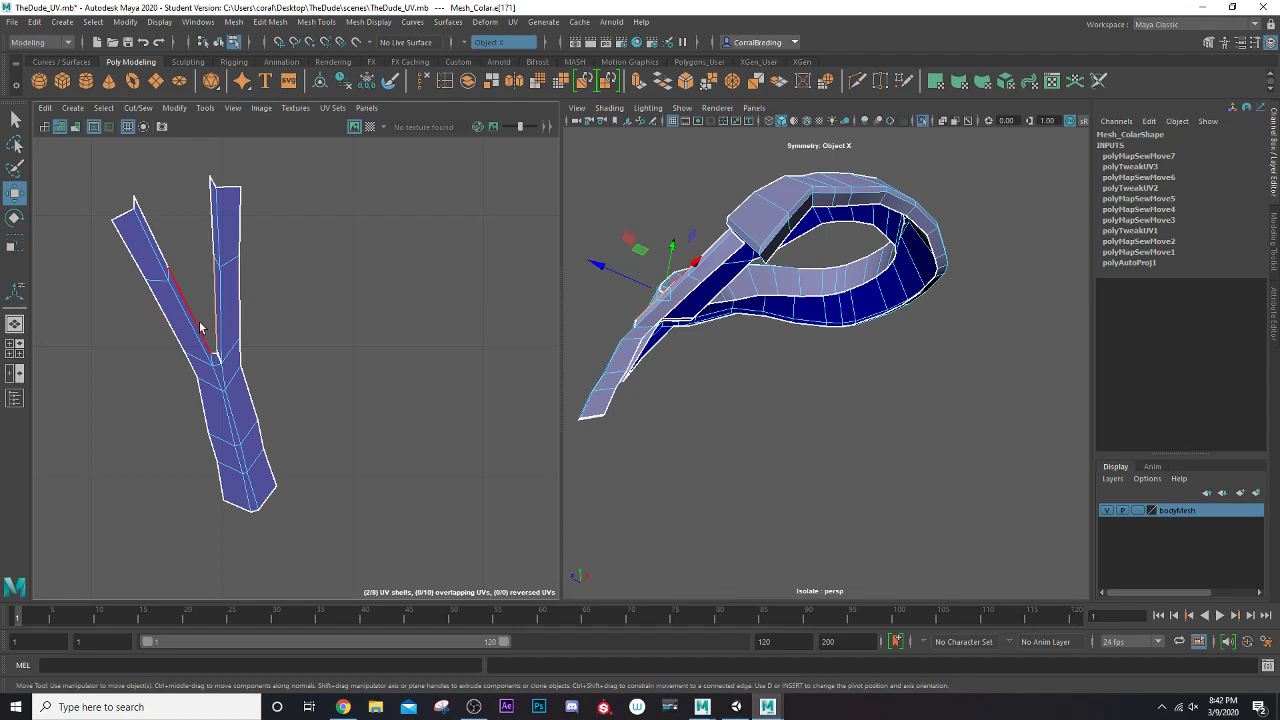
left_click_drag(677, 340, 816, 374, "alt")
left_click(220, 360)
scroll(216, 356, "up", 3)
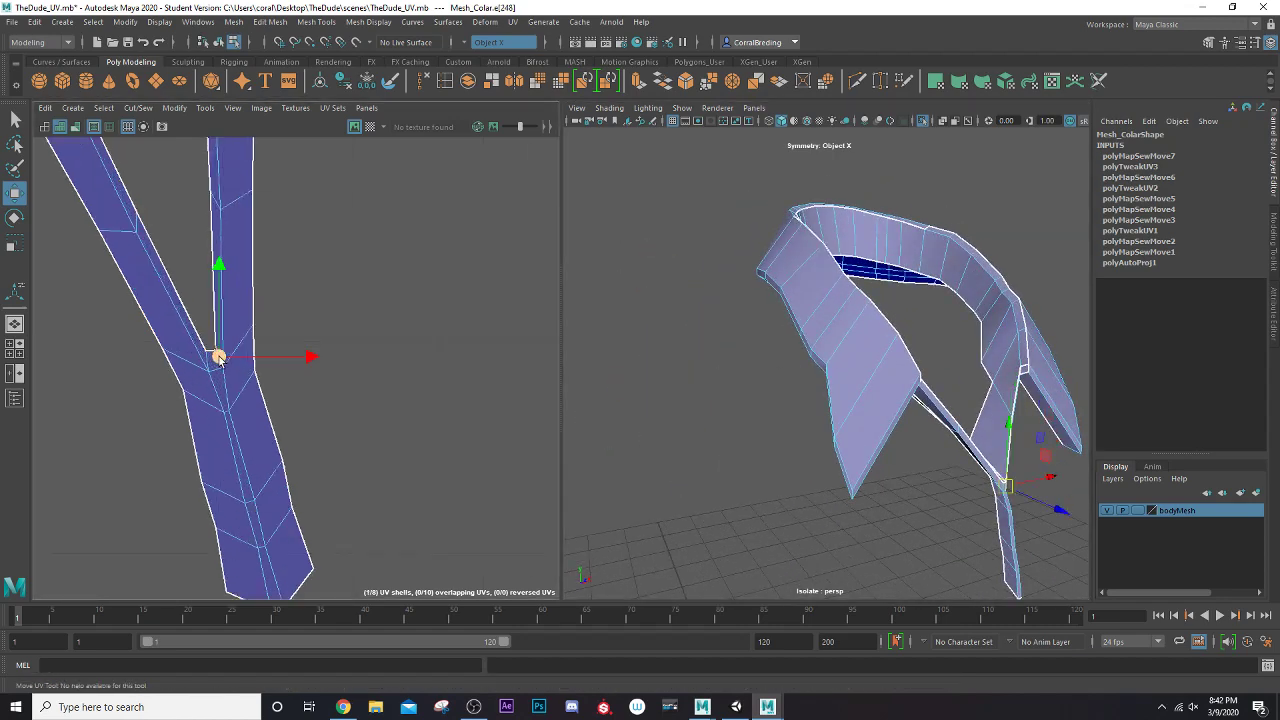
left_click(143, 112)
left_click(165, 240)
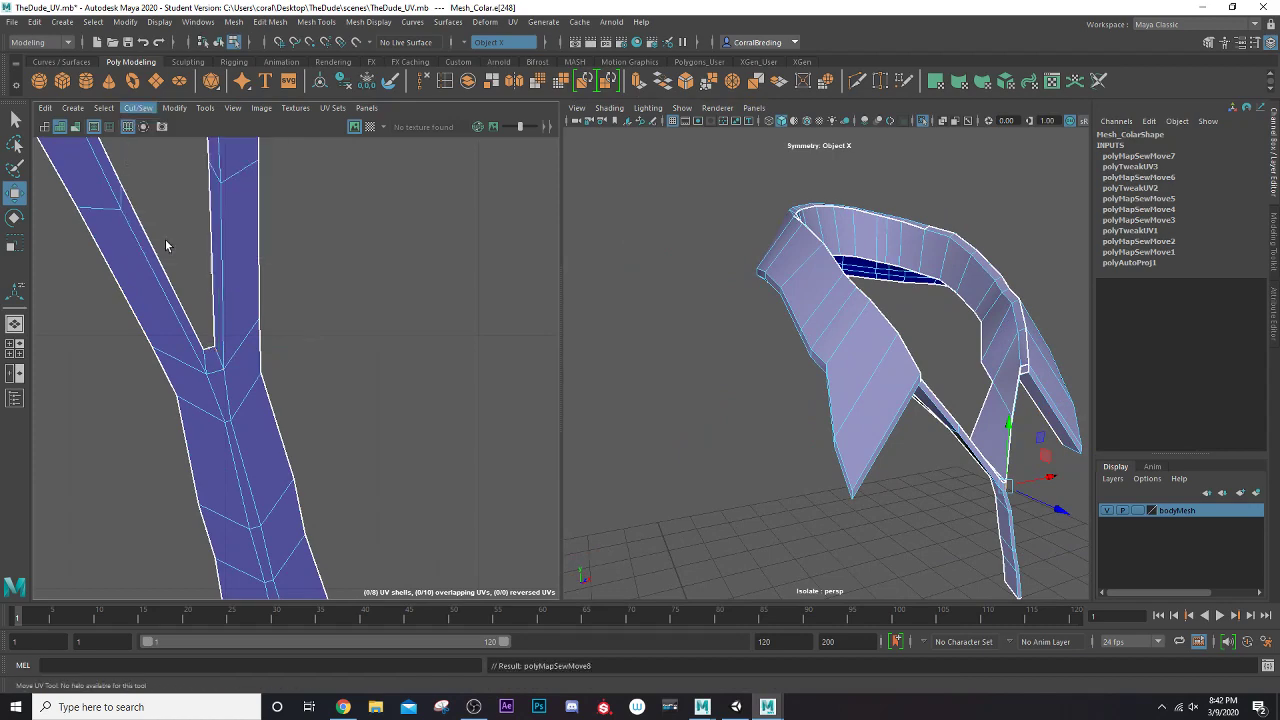
Select the edges of the small leftover UV shells and locate their faces on the collar mesh
scroll(270, 376, "down", 5)
scroll(272, 377, "down", 3)
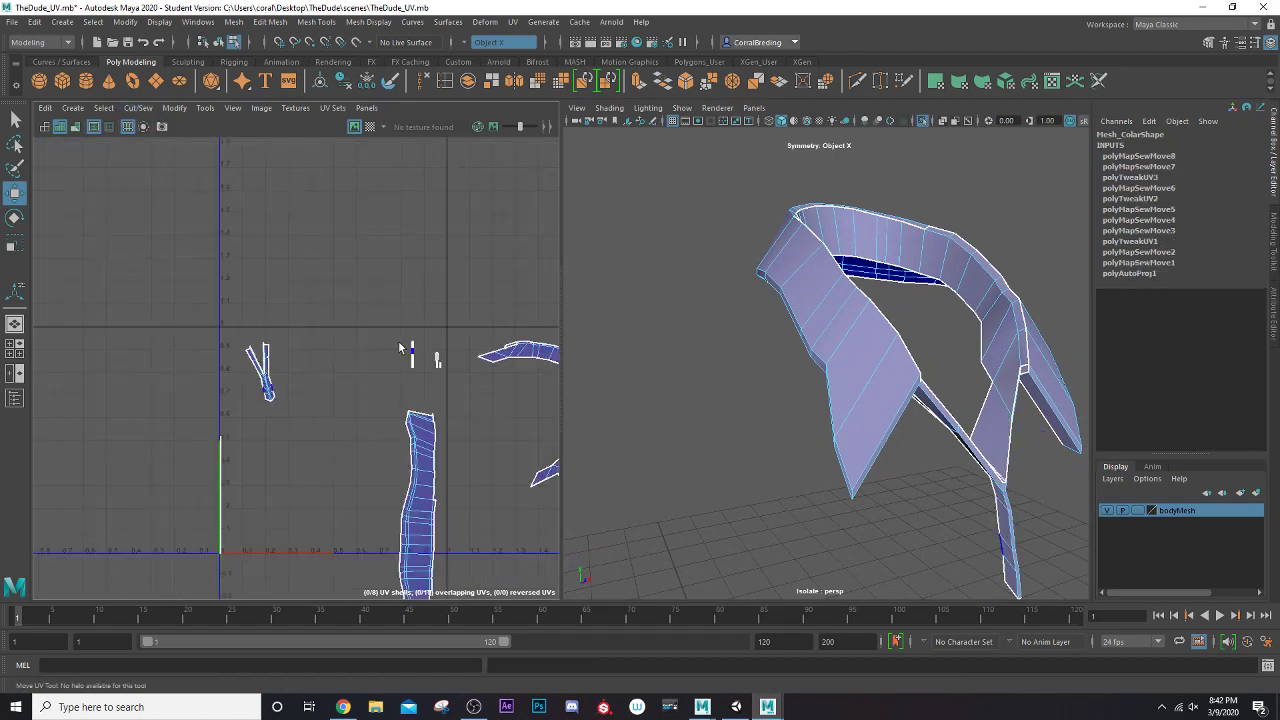
left_click_drag(452, 399, 455, 400)
left_click_drag(880, 438, 745, 411, "alt")
middle_click_drag(705, 424, 957, 351, "alt")
scroll(940, 356, "up", 6)
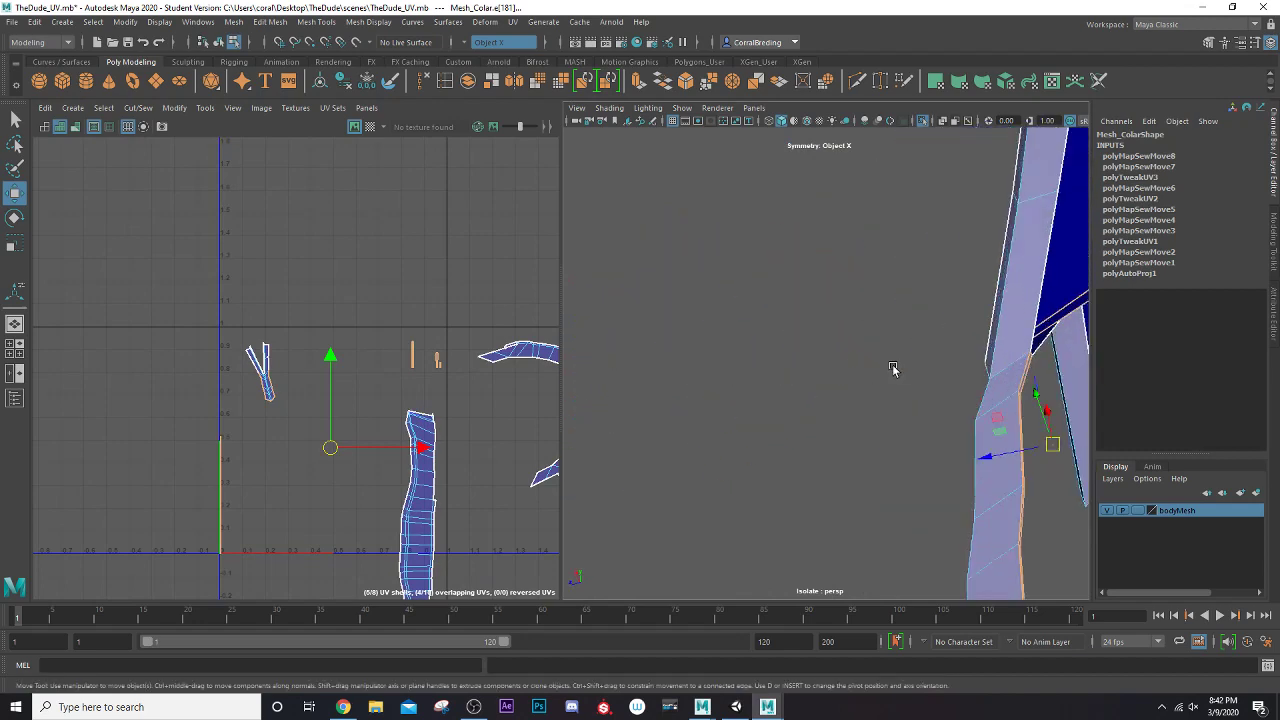
left_click_drag(850, 377, 770, 399, "alt")
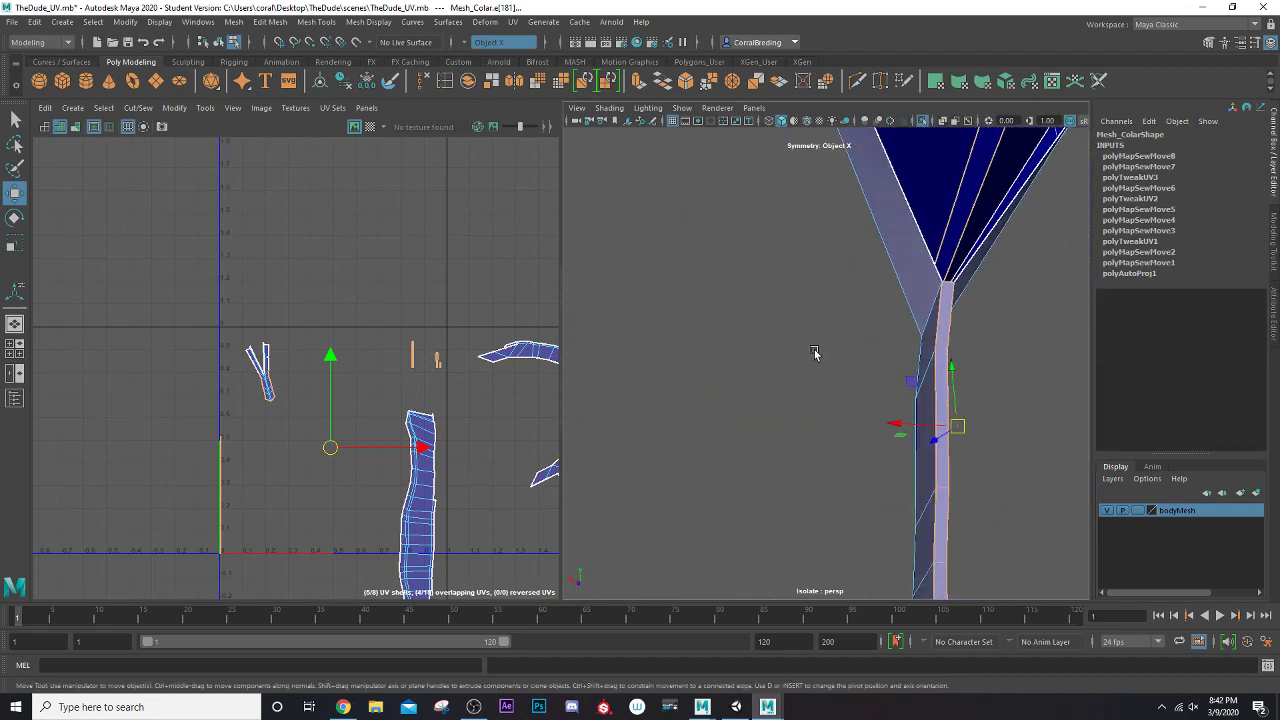
Delete the narrow faces running down the back of the collar's lower strip
right_click_drag(925, 298, 923, 334)
left_click(943, 363)
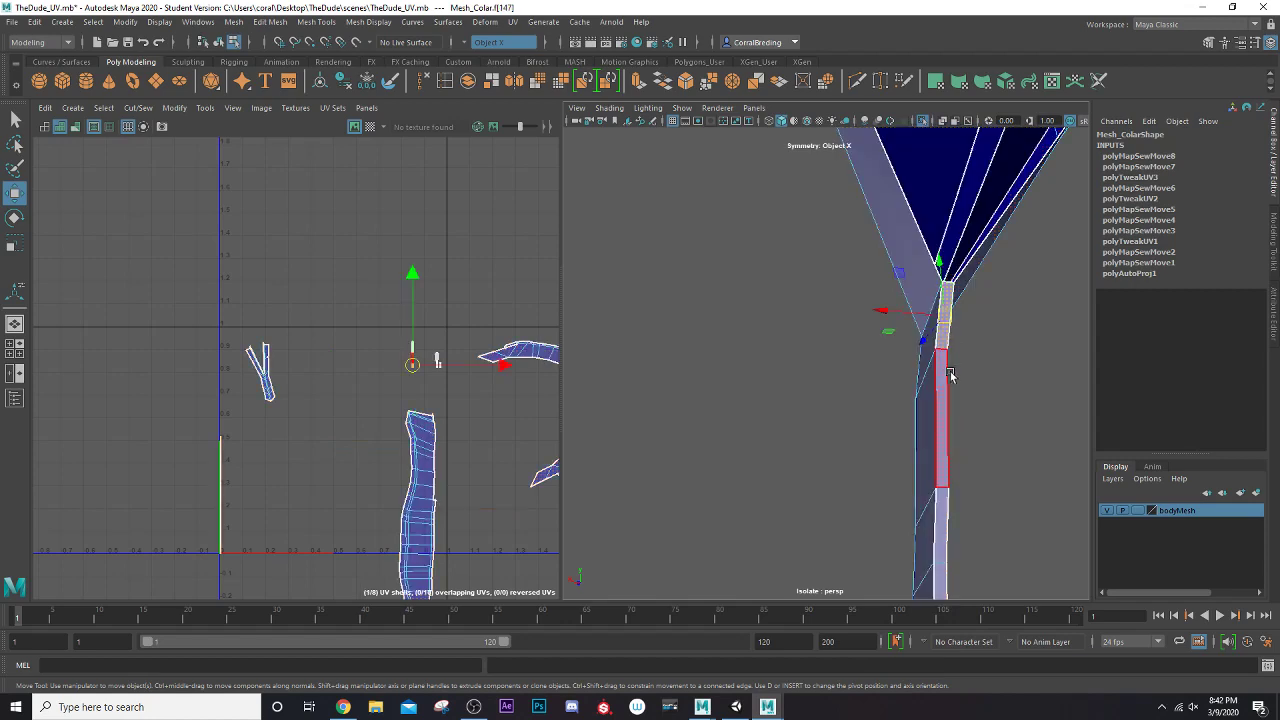
left_click_drag(948, 378, 887, 343, "alt")
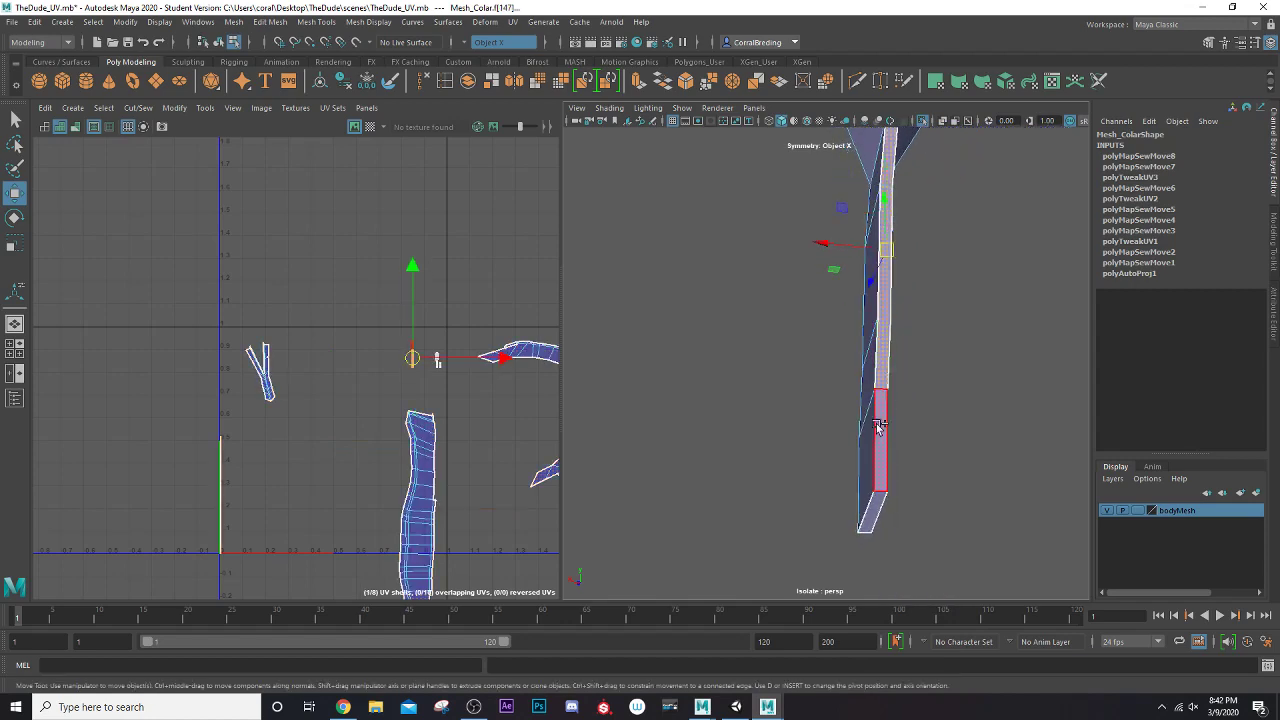
left_click(873, 521)
left_click_drag(873, 521, 723, 341, "alt")
left_click(723, 341)
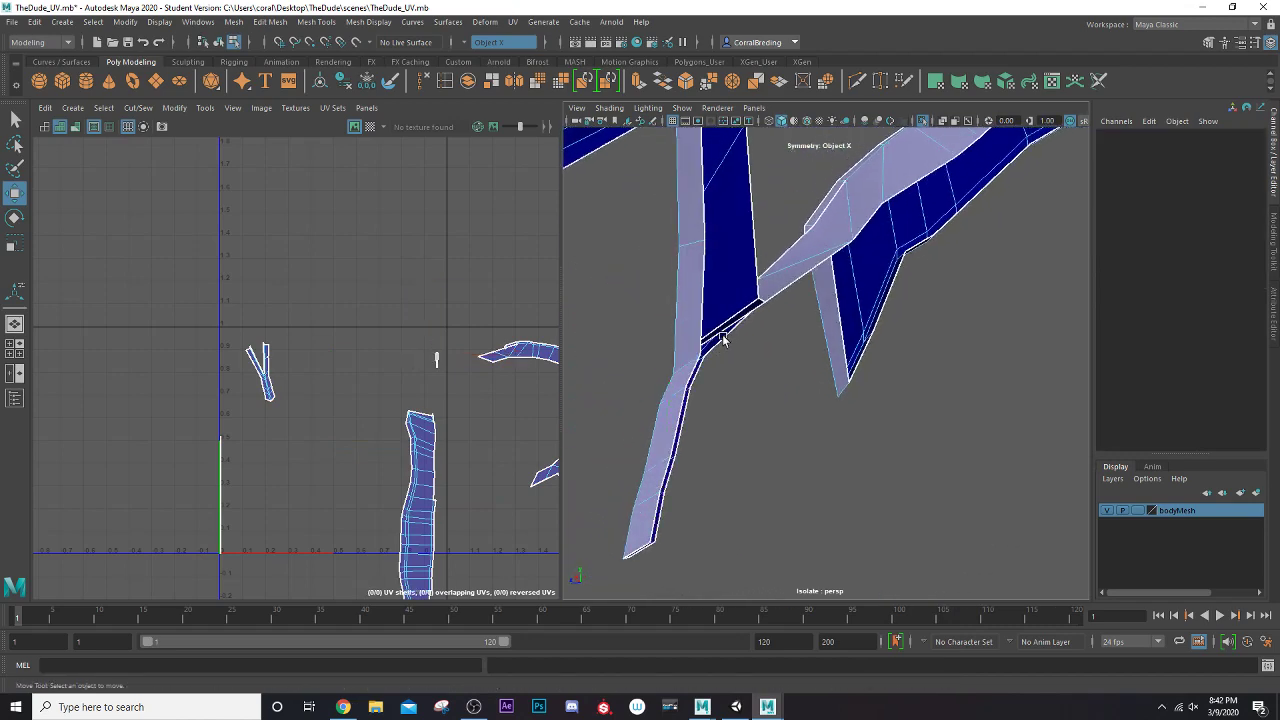
Select the edges of the remaining small strip shell and locate its faces at the collar's fork
left_click_drag(783, 372, 854, 425, "alt")
scroll(843, 418, "up", 3)
scroll(440, 354, "up", 3)
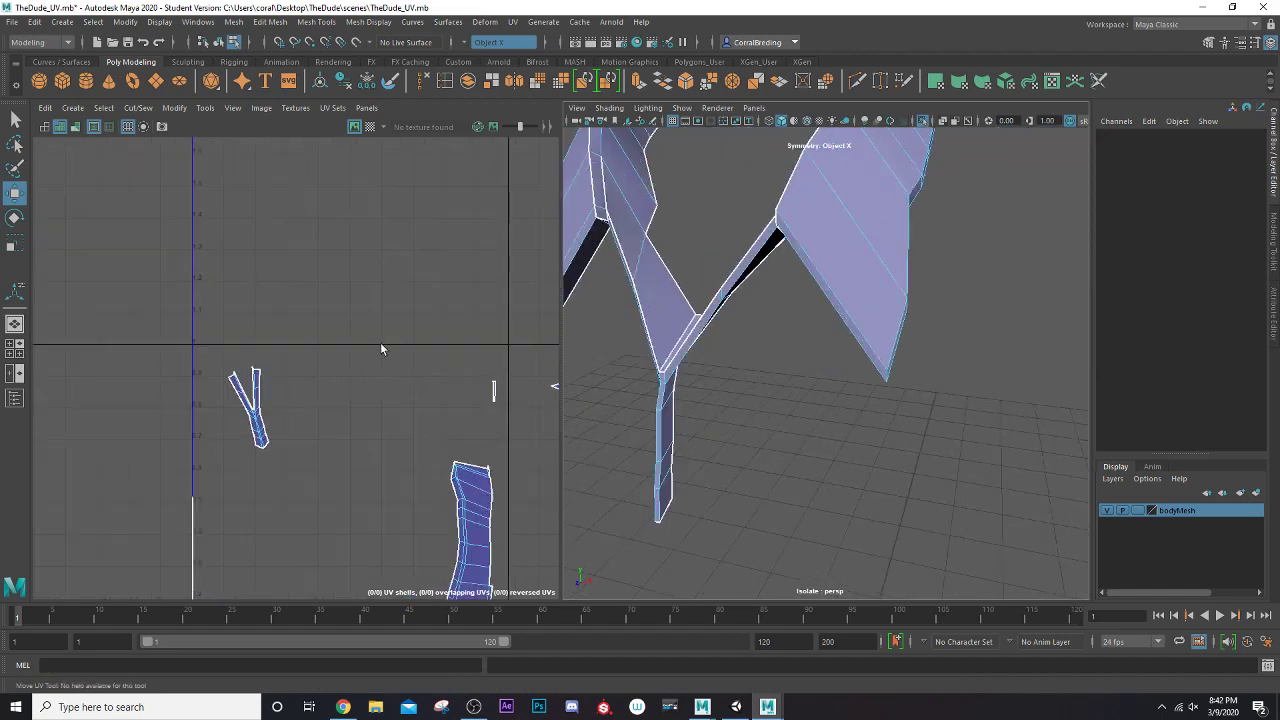
right_click_drag(388, 346, 390, 313)
left_click_drag(507, 437, 507, 437)
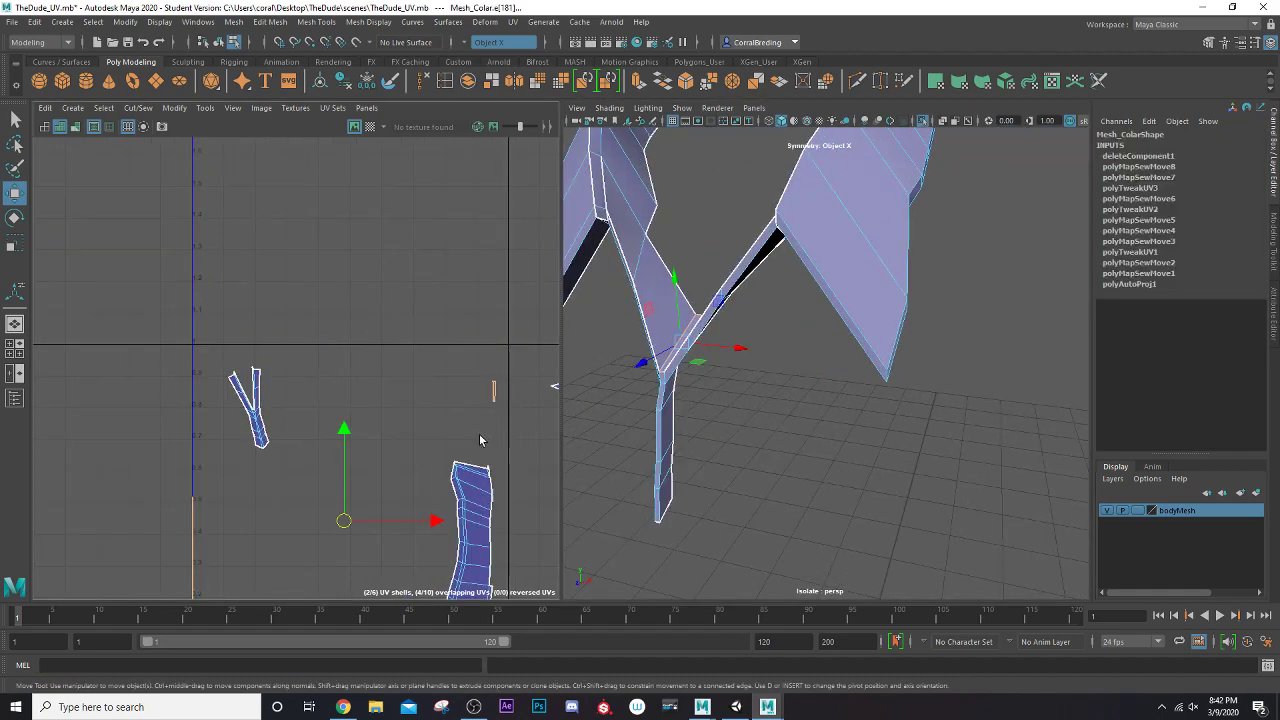
scroll(371, 229, "up", 5)
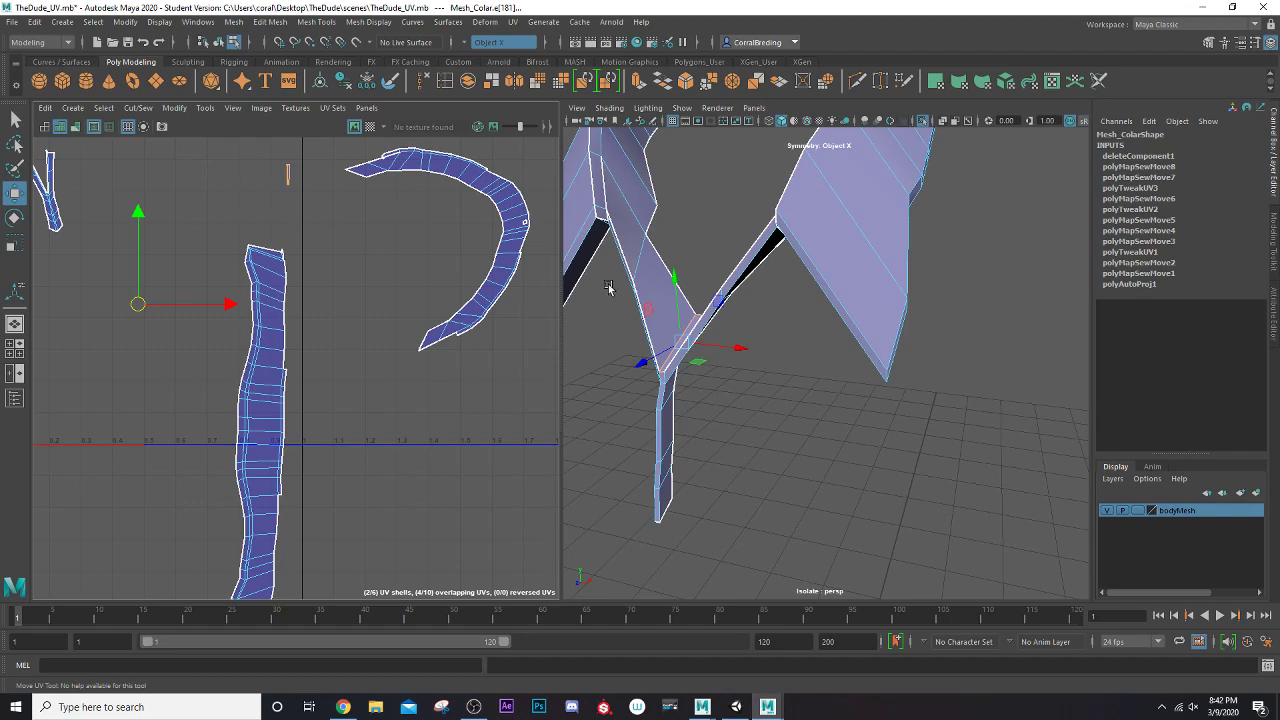
left_click_drag(608, 288, 760, 330, "alt")
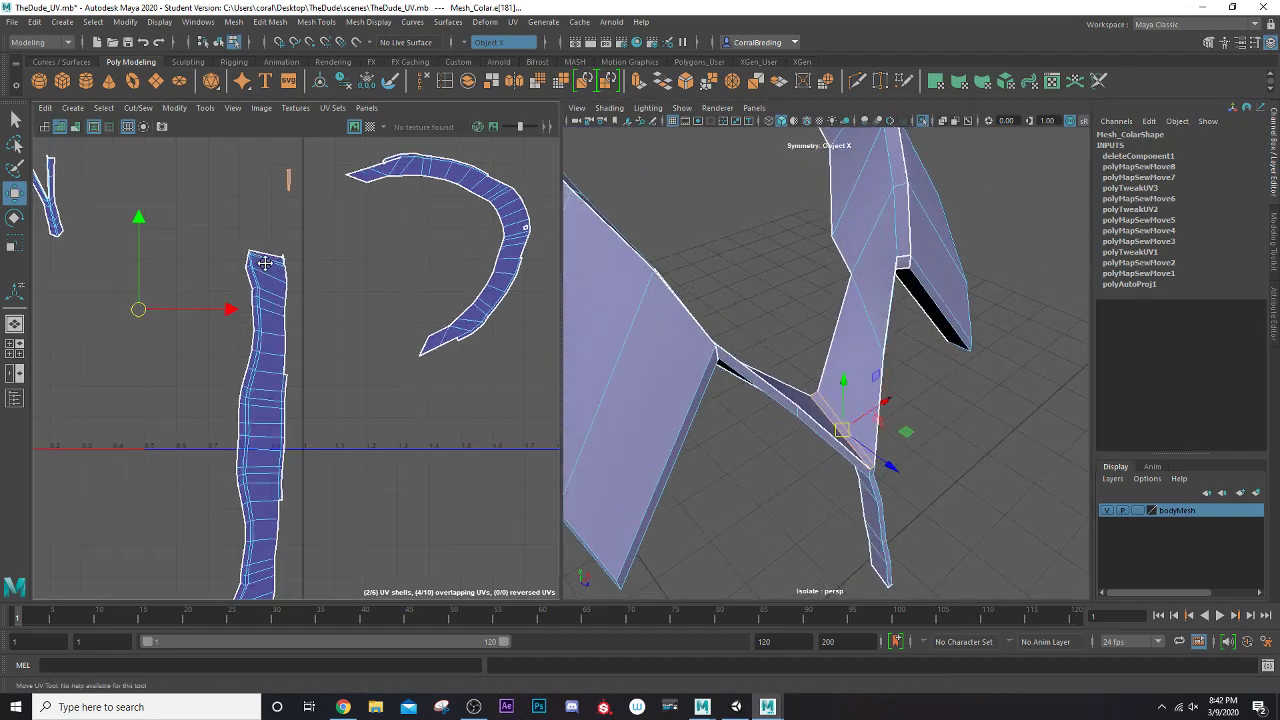
middle_click_drag(265, 263, 477, 355, "alt")
scroll(313, 313, "up", 5)
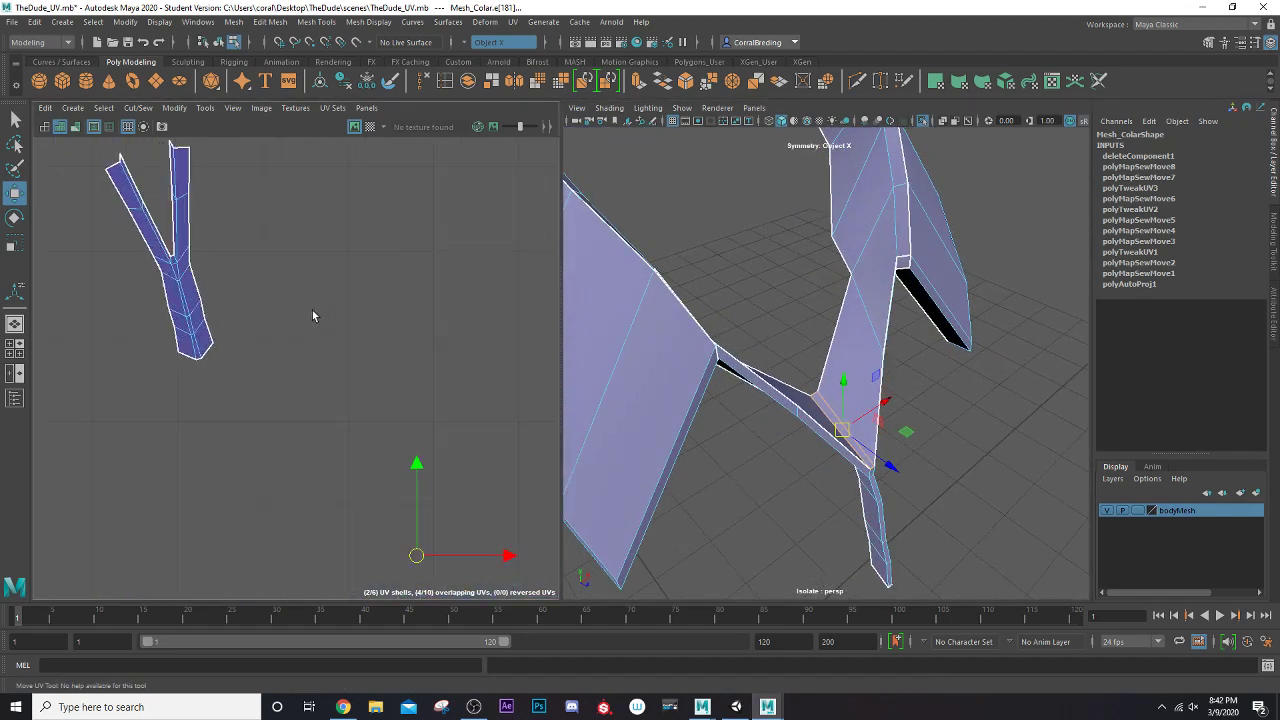
scroll(312, 310, "down", 5)
middle_click_drag(376, 294, 139, 286, "alt")
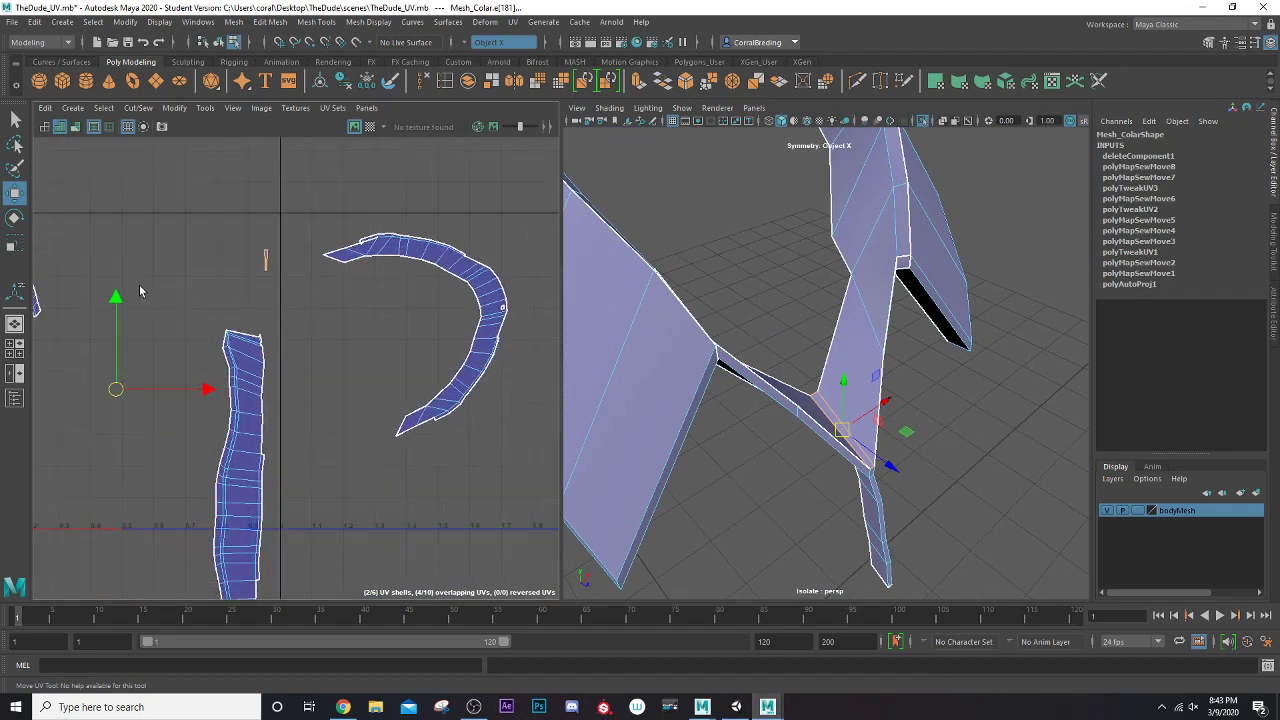
Try to join the small strip shell to its neighbouring shells with Move and Sew
left_click(138, 107)
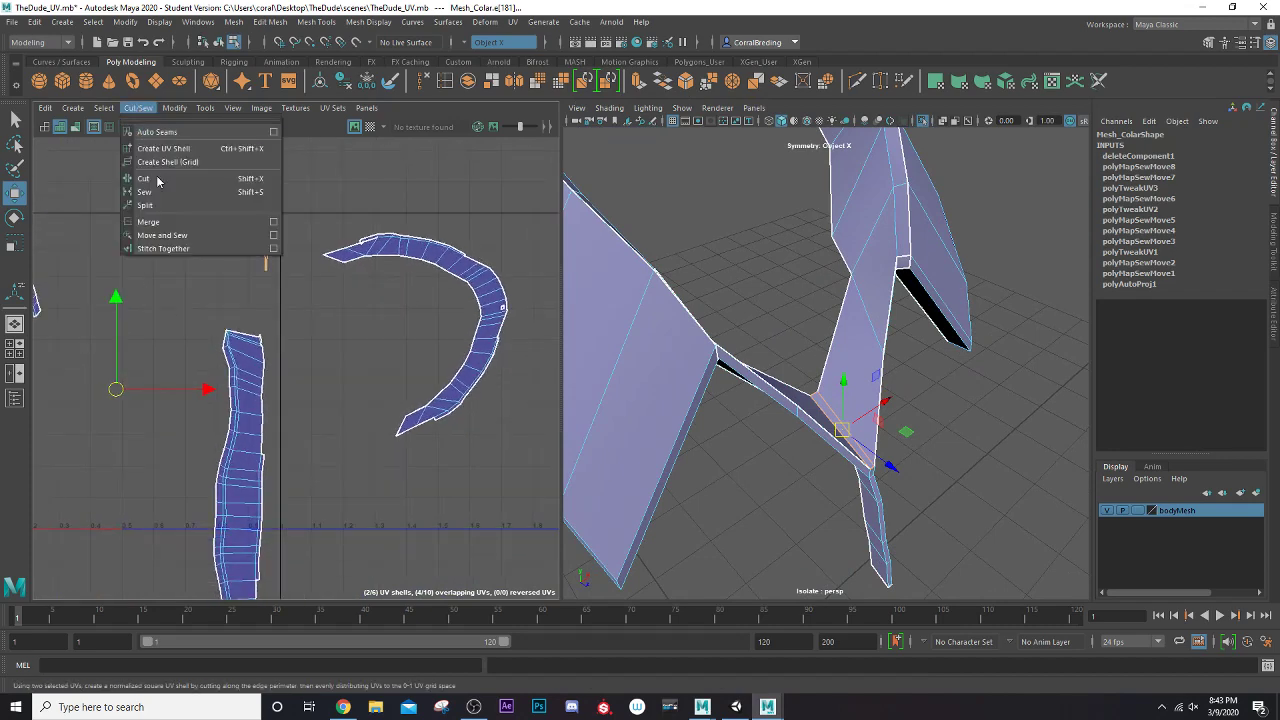
left_click(178, 231)
scroll(264, 363, "down", 4)
key("ctrl+z")
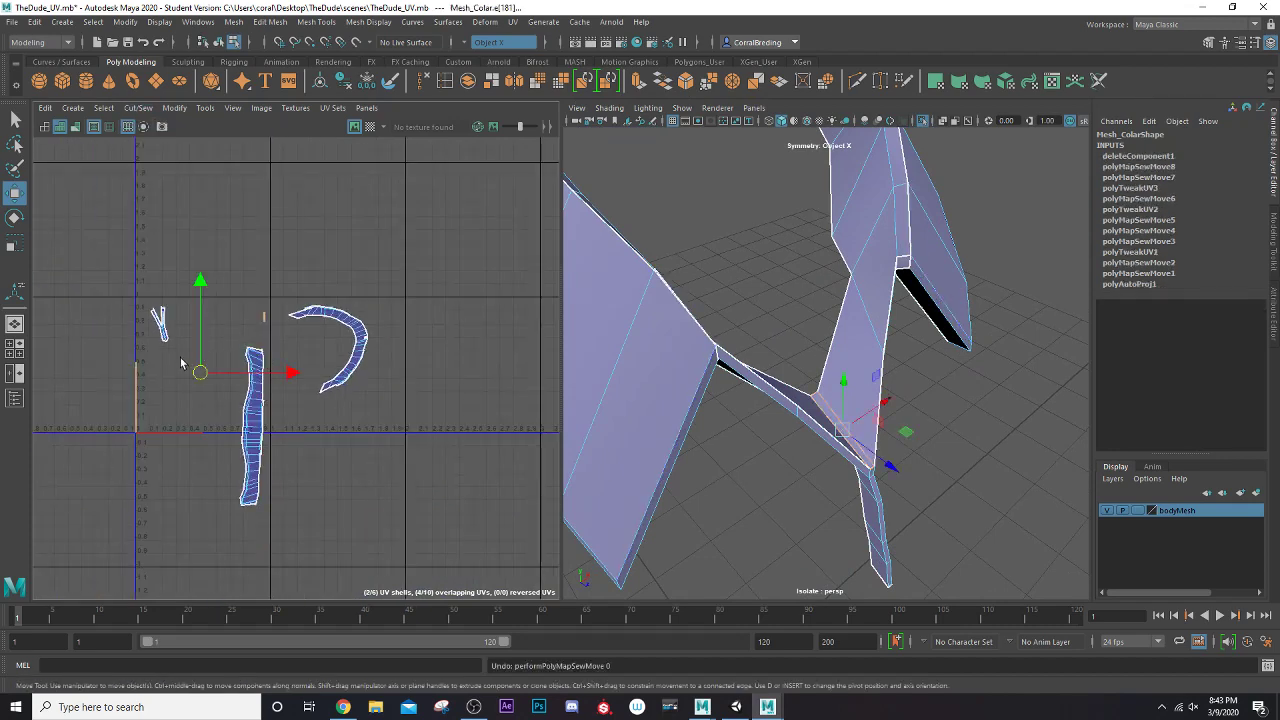
scroll(130, 411, "up", 4)
middle_click_drag(120, 445, 267, 282, "alt")
mouse_move(283, 260)
left_mouse_down()
mouse_move(286, 246)
mouse_move(320, 258)
mouse_move(270, 266)
left_mouse_up()
key("ctrl+z")
middle_click_drag(360, 230, 333, 234, "alt")
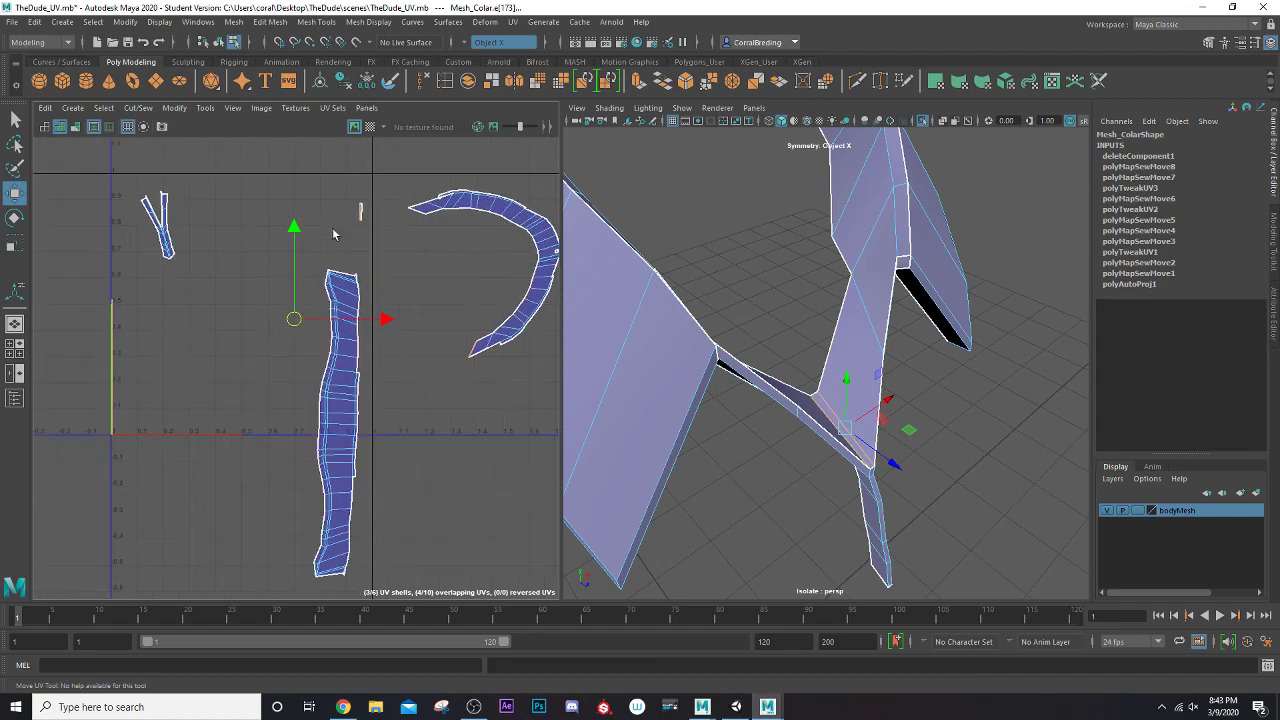
Run mesh Cleanup on the collar for lamina faces, nonmanifold geometry with normals, zero-length edges and zero-area faces, with tolerances of 0.000010
right_click_drag(715, 377, 775, 325)
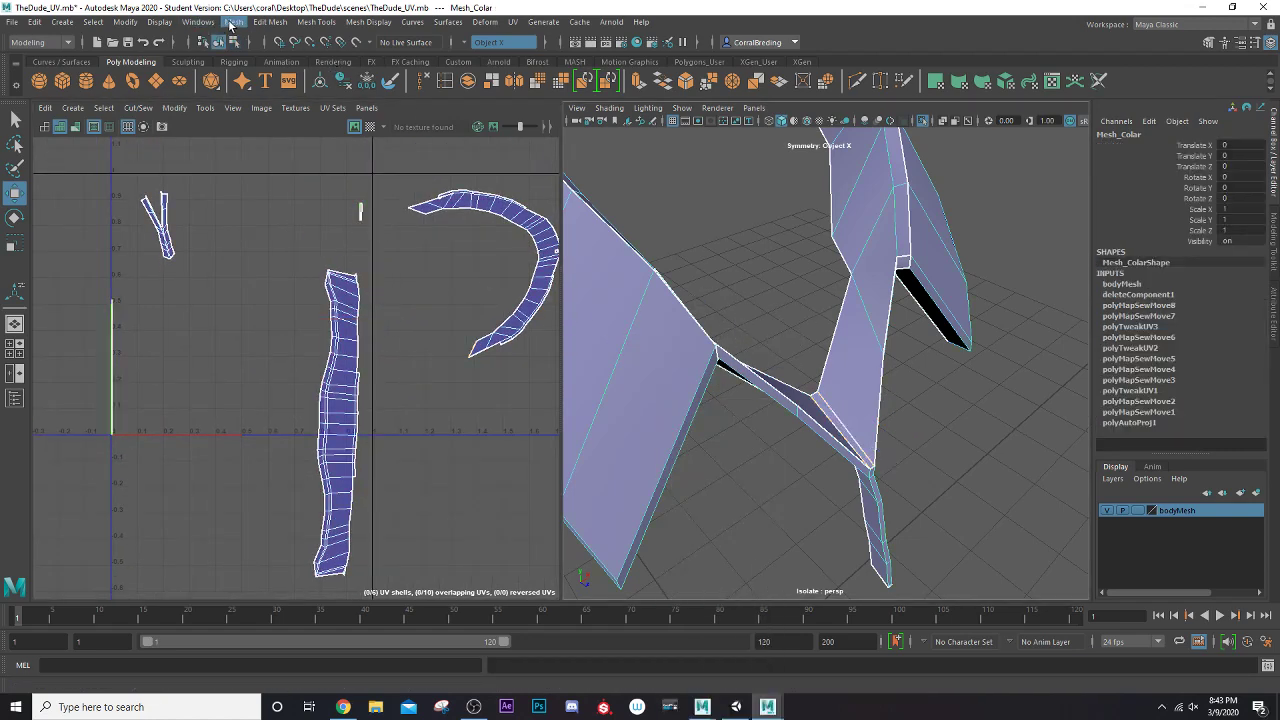
left_click(231, 22)
left_click(357, 312)
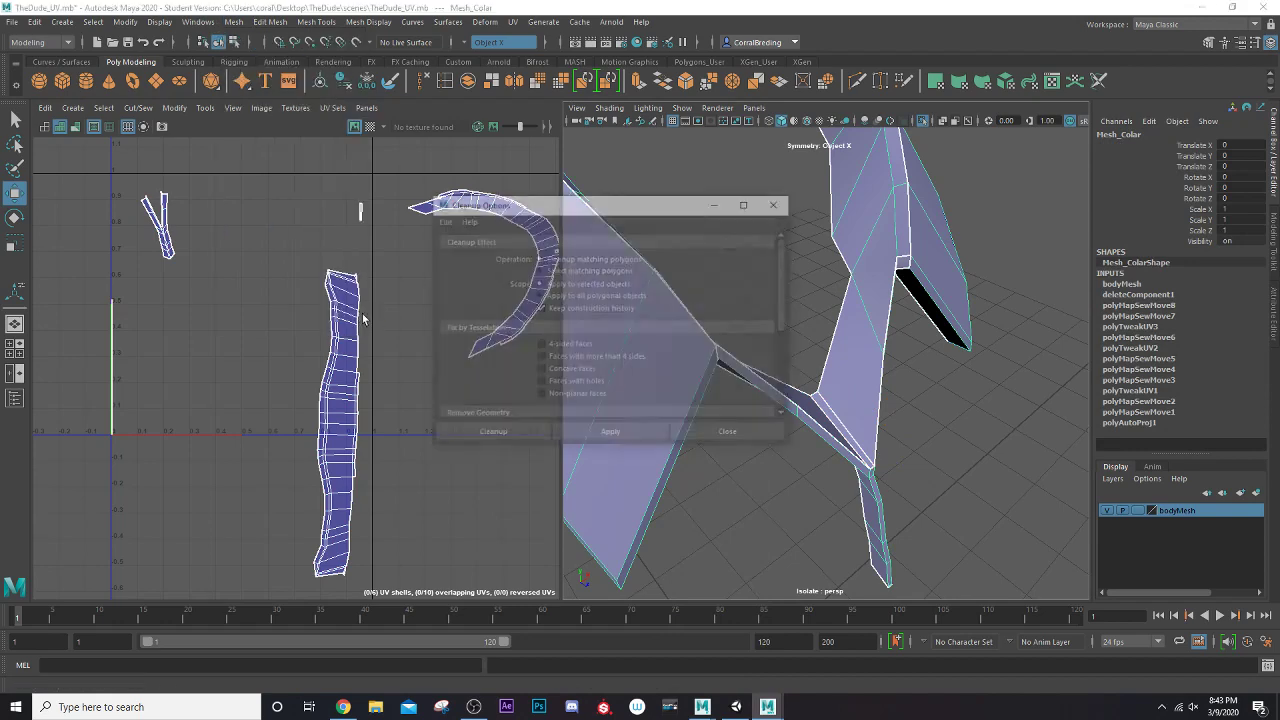
scroll(552, 368, "down", 5)
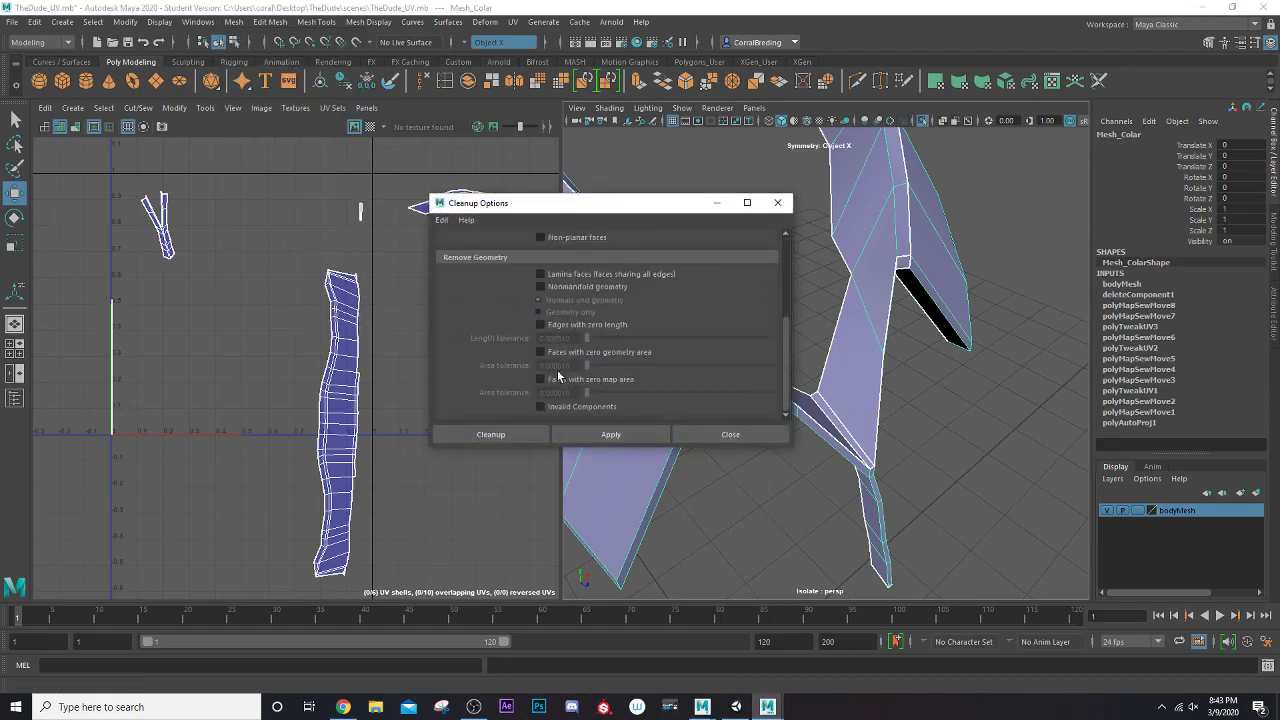
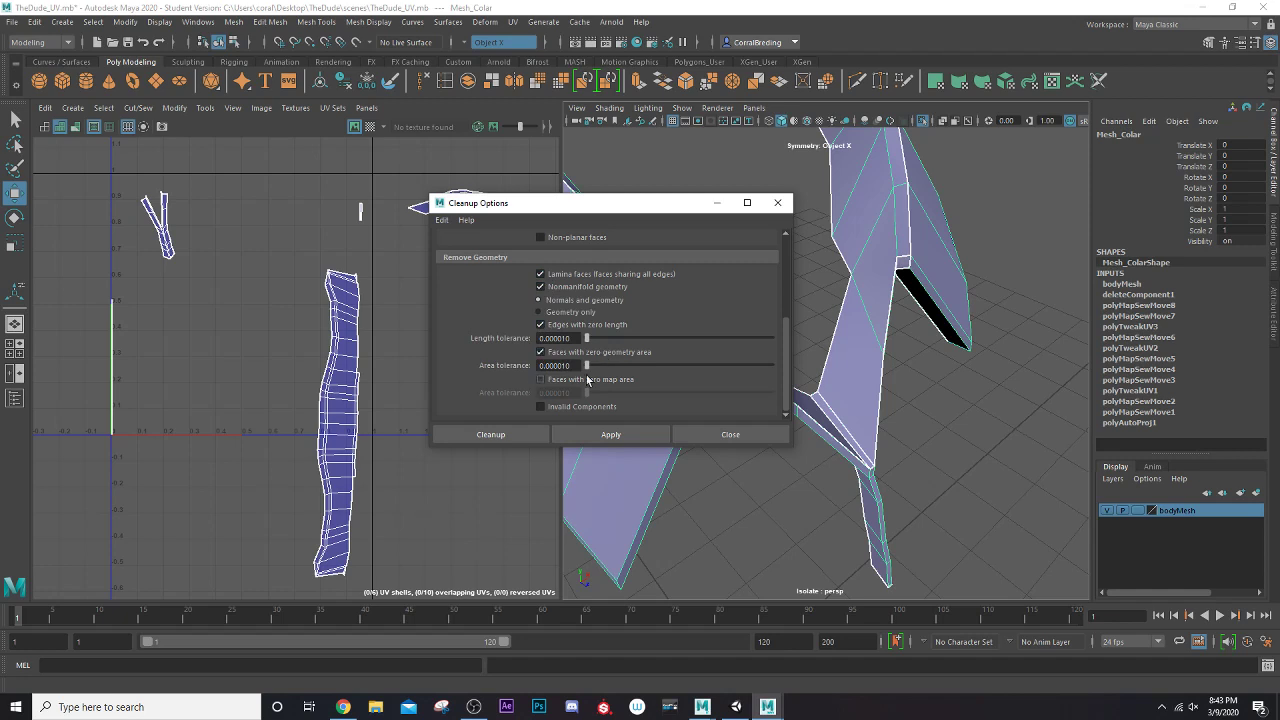
left_click(609, 435)
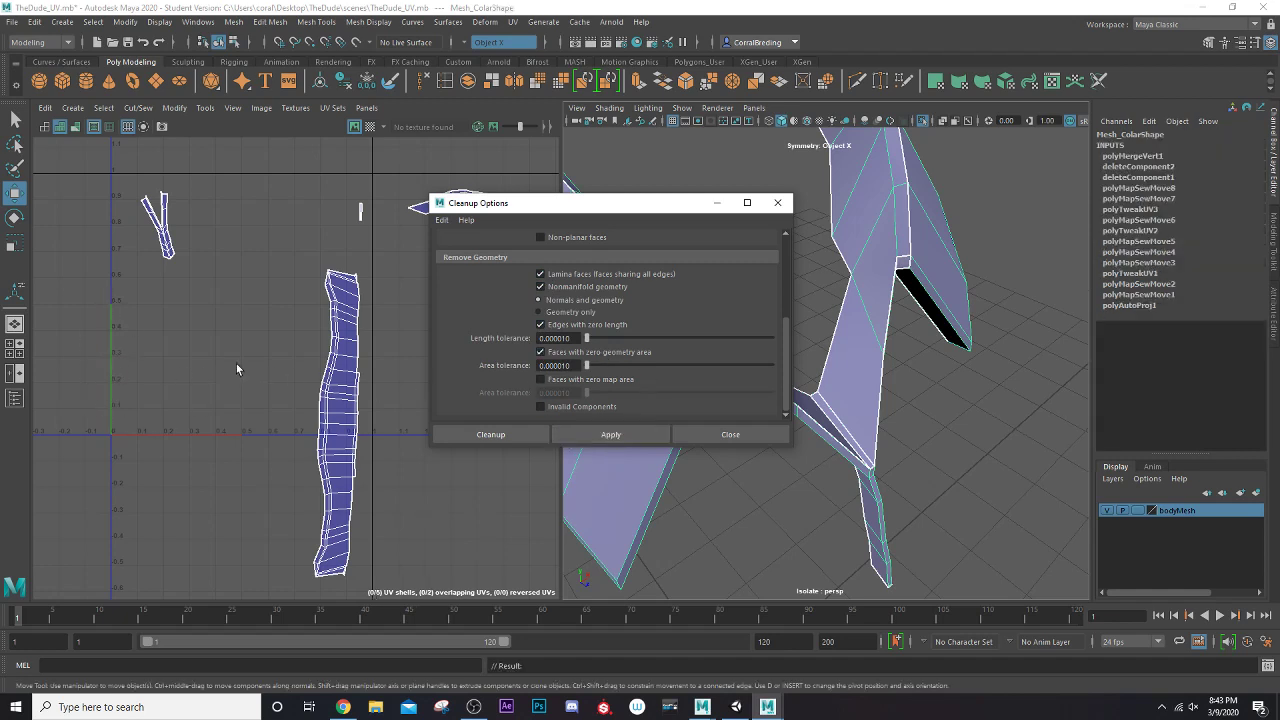
left_click(776, 203)
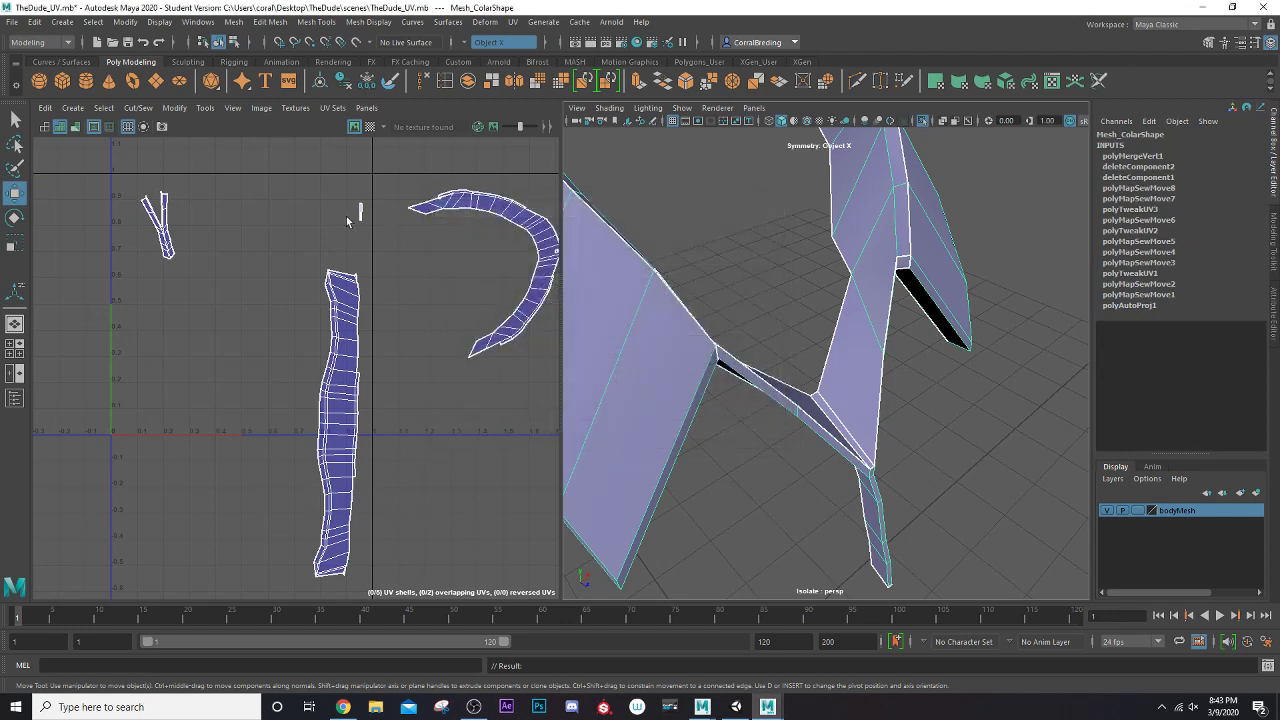
Select the small strip shell's edges and join it to the ends of the curved collar shell with Move and Sew
right_click_drag(381, 238, 382, 205)
left_click_drag(337, 184, 370, 233)
scroll(455, 320, "up", 2)
left_click(474, 367)
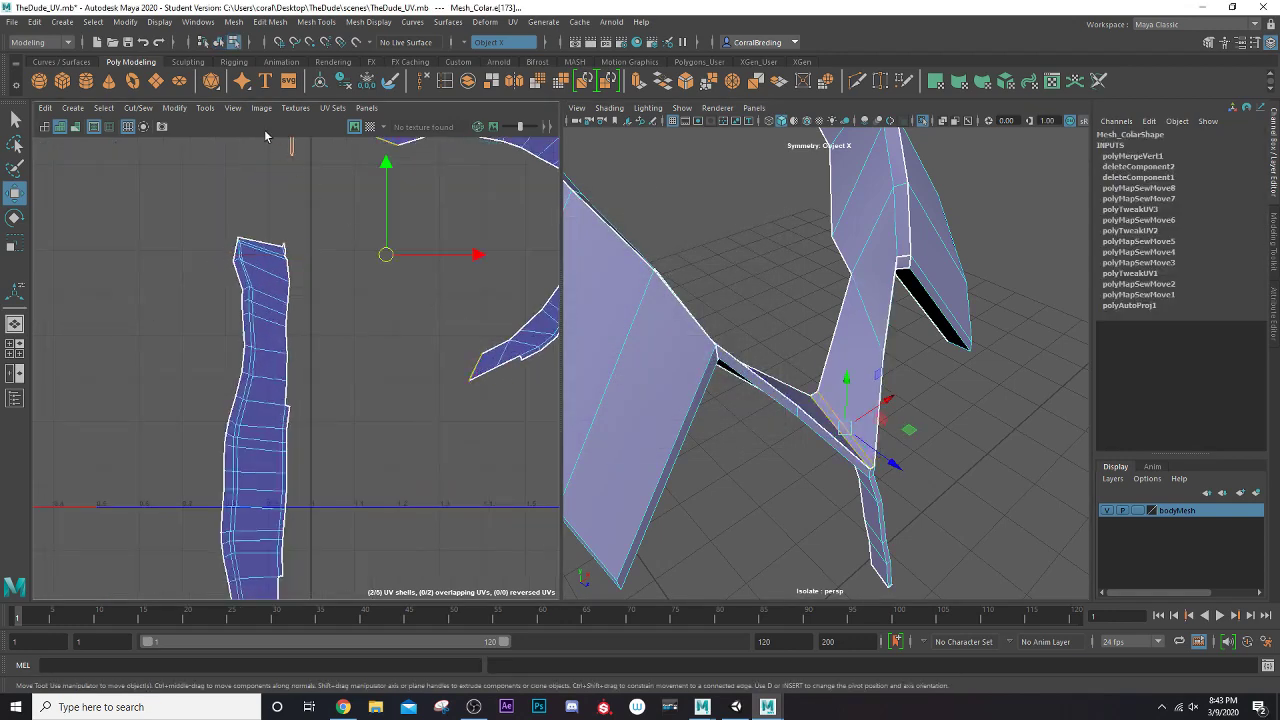
left_click(154, 109)
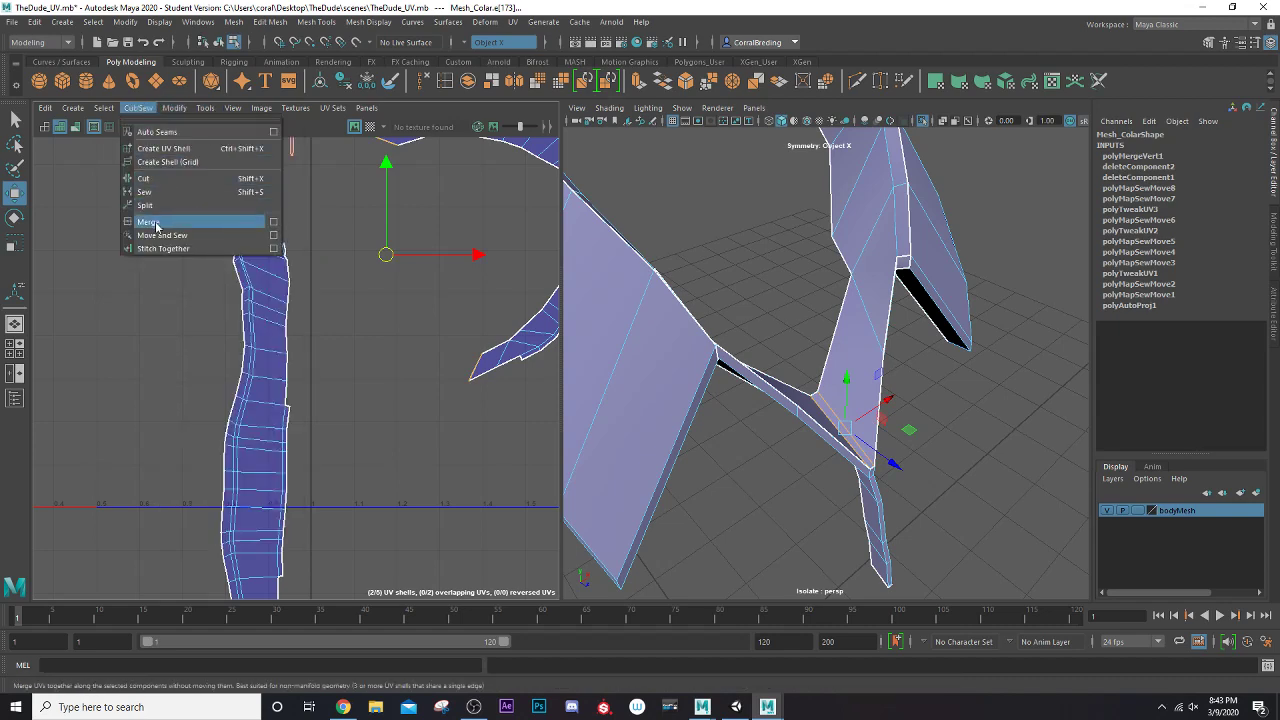
left_click(160, 235)
scroll(256, 300, "down", 4)
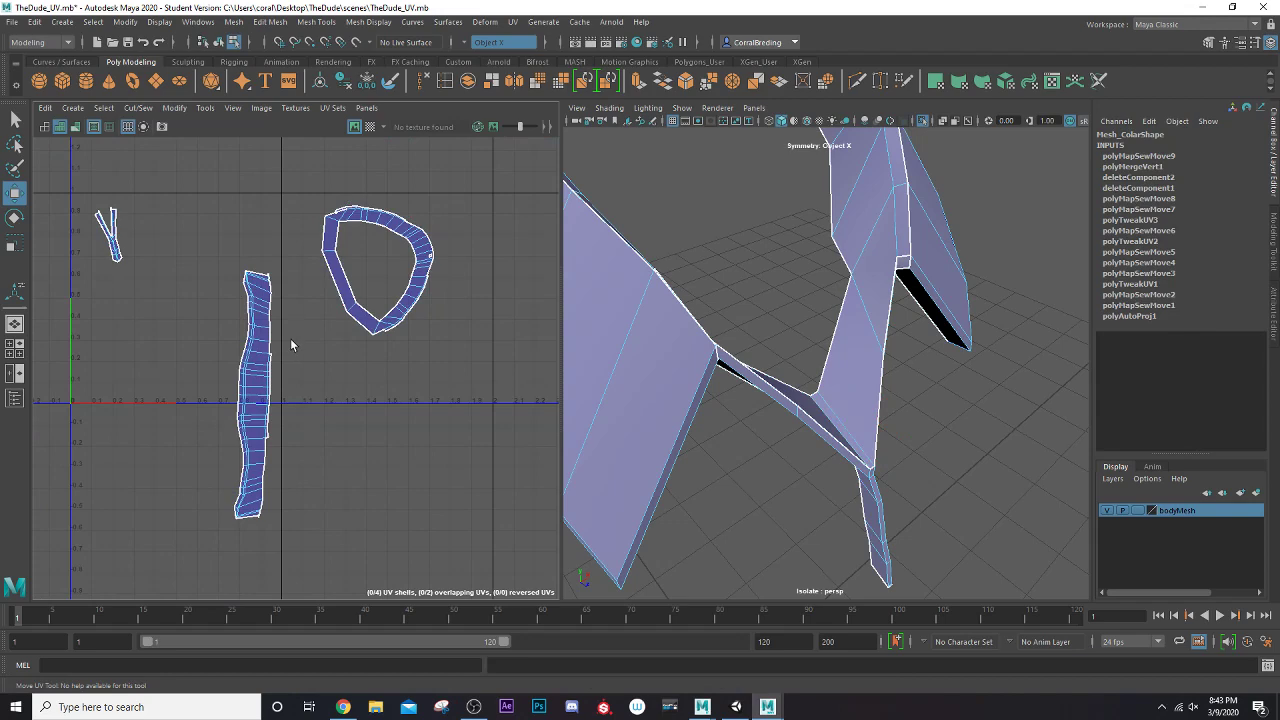
Examine the curved, long strip and Y-shaped collar shells to find which edges at the small end faces belong together
scroll(330, 320, "up", 6)
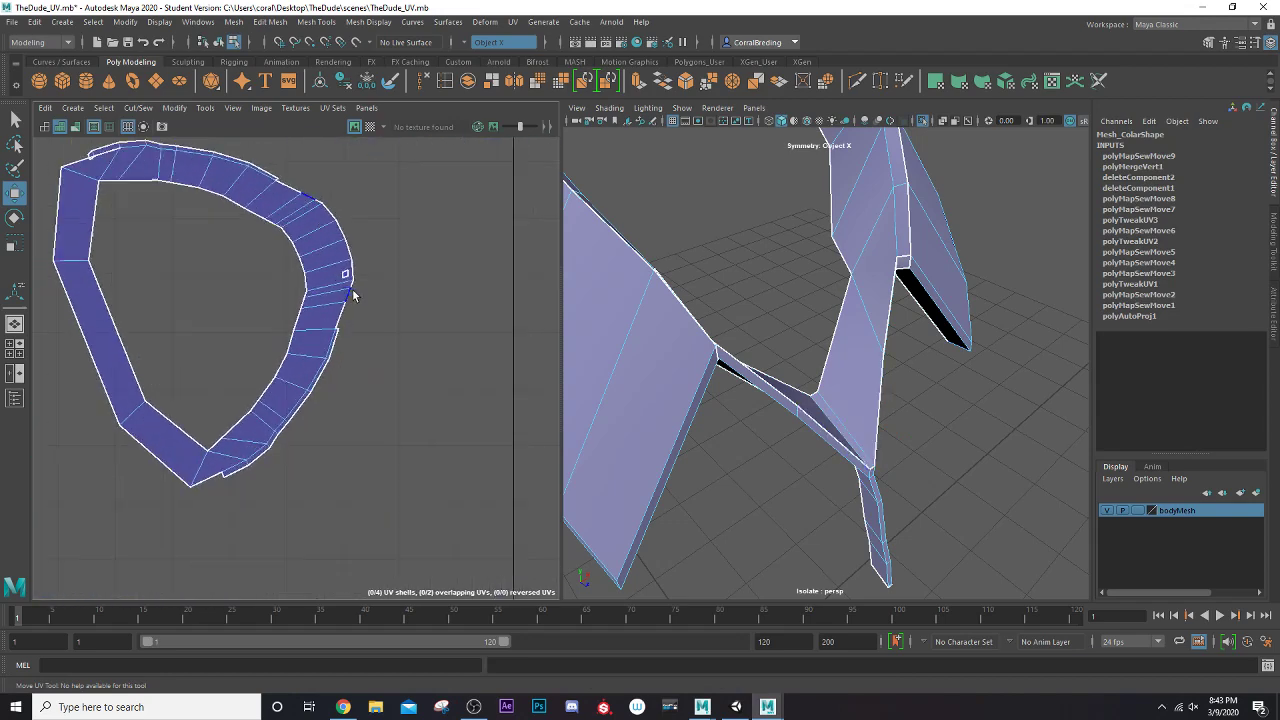
left_click(337, 263)
scroll(337, 310, "down", 4)
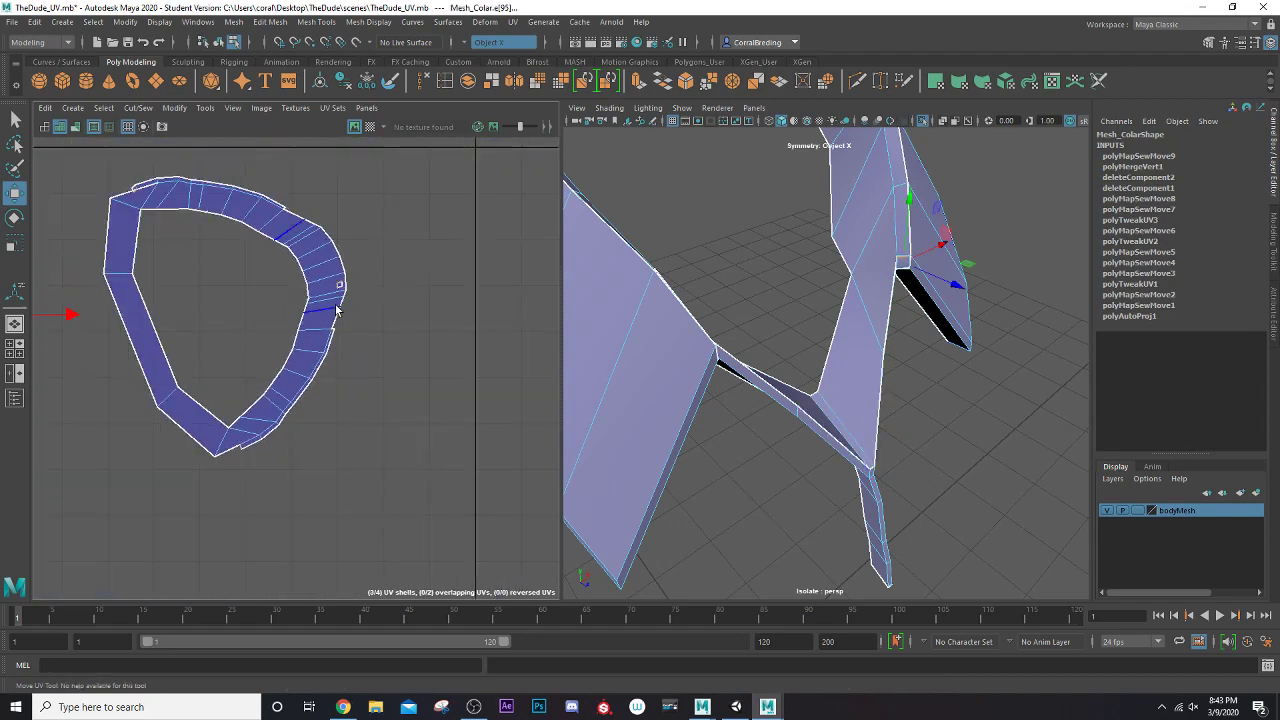
middle_click_drag(155, 324, 508, 34, "alt")
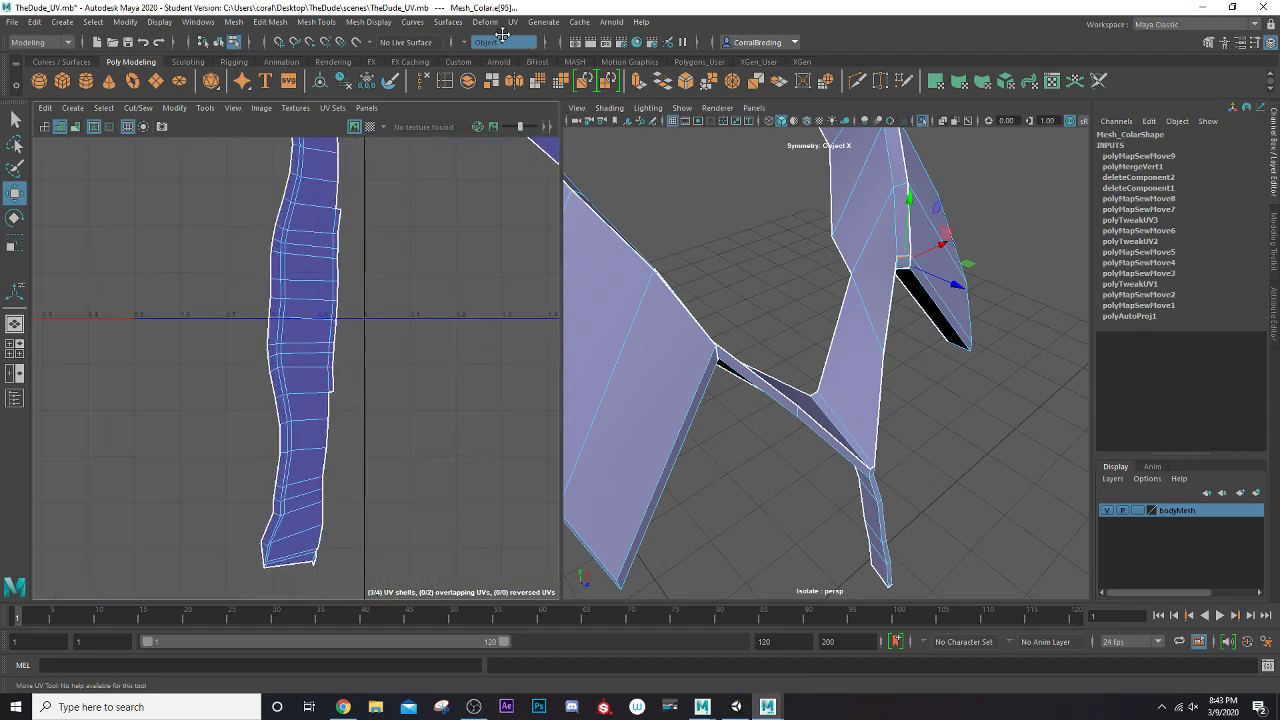
scroll(377, 254, "down", 5)
middle_click_drag(377, 256, 377, 471, "alt")
scroll(192, 362, "up", 8)
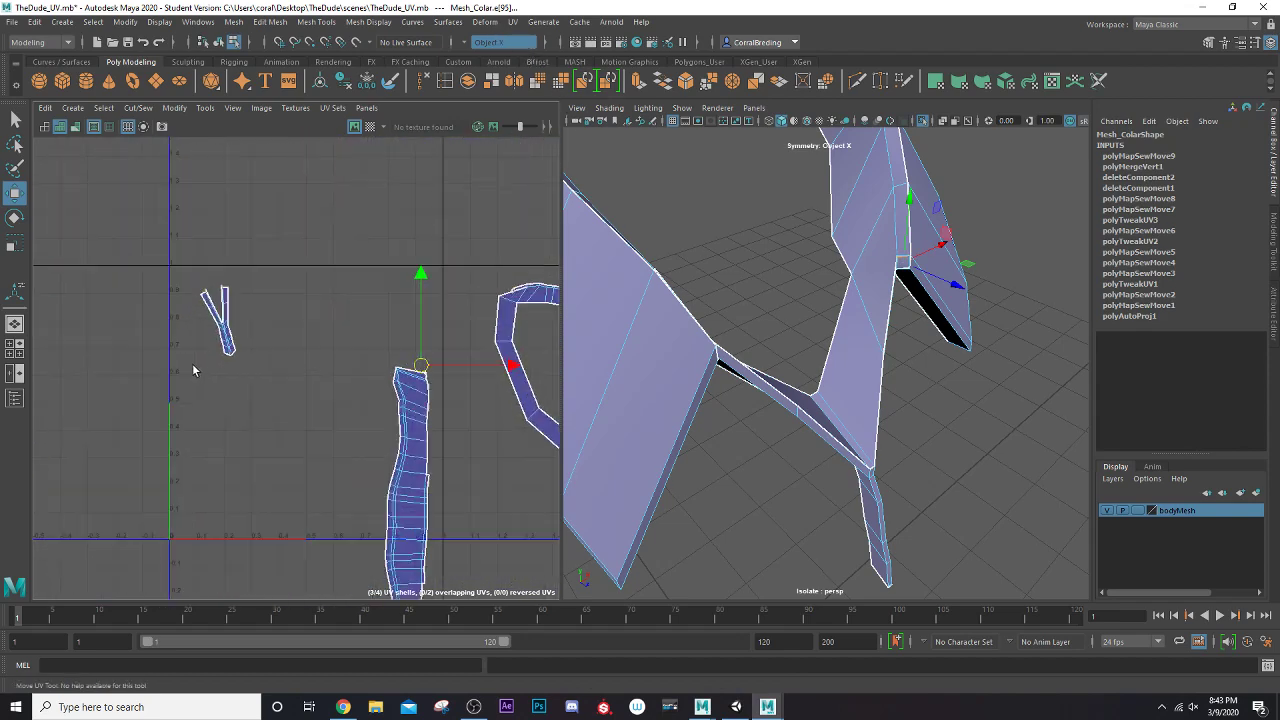
scroll(186, 350, "up", 2)
middle_click_drag(134, 258, 141, 523, "alt")
scroll(187, 389, "up", 5)
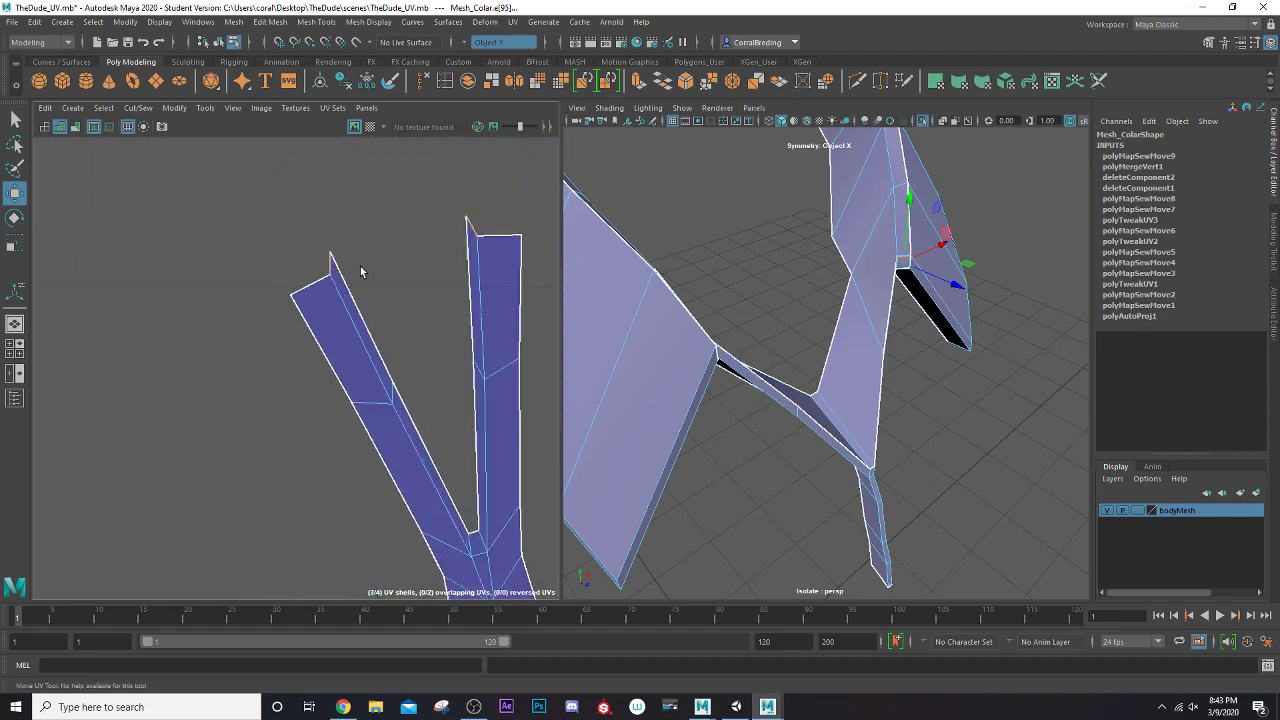
Try to join the end edges of the Y-shaped shell's branches to their matching faces with Move and Sew
left_click(331, 262)
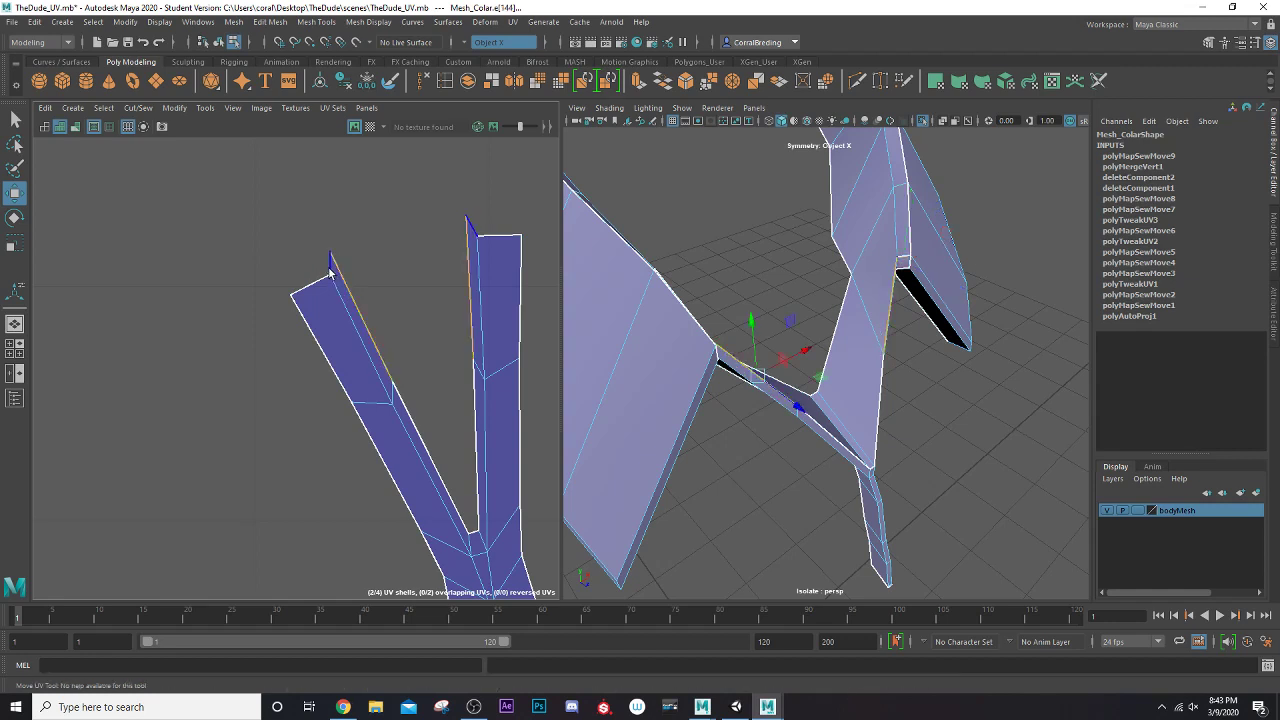
left_click(331, 270)
left_click(143, 110)
left_click(174, 230)
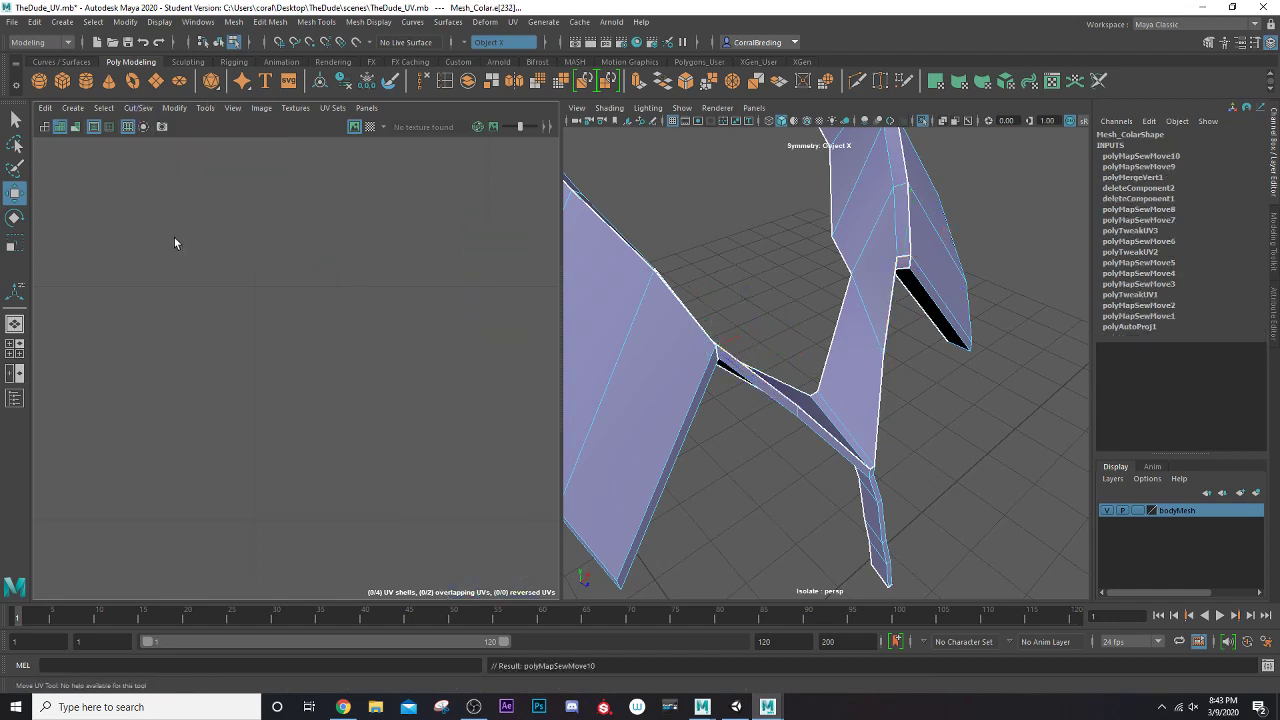
scroll(215, 300, "down", 3)
scroll(256, 320, "down", 5)
middle_click_drag(270, 321, 244, 318, "alt")
scroll(244, 318, "up", 1)
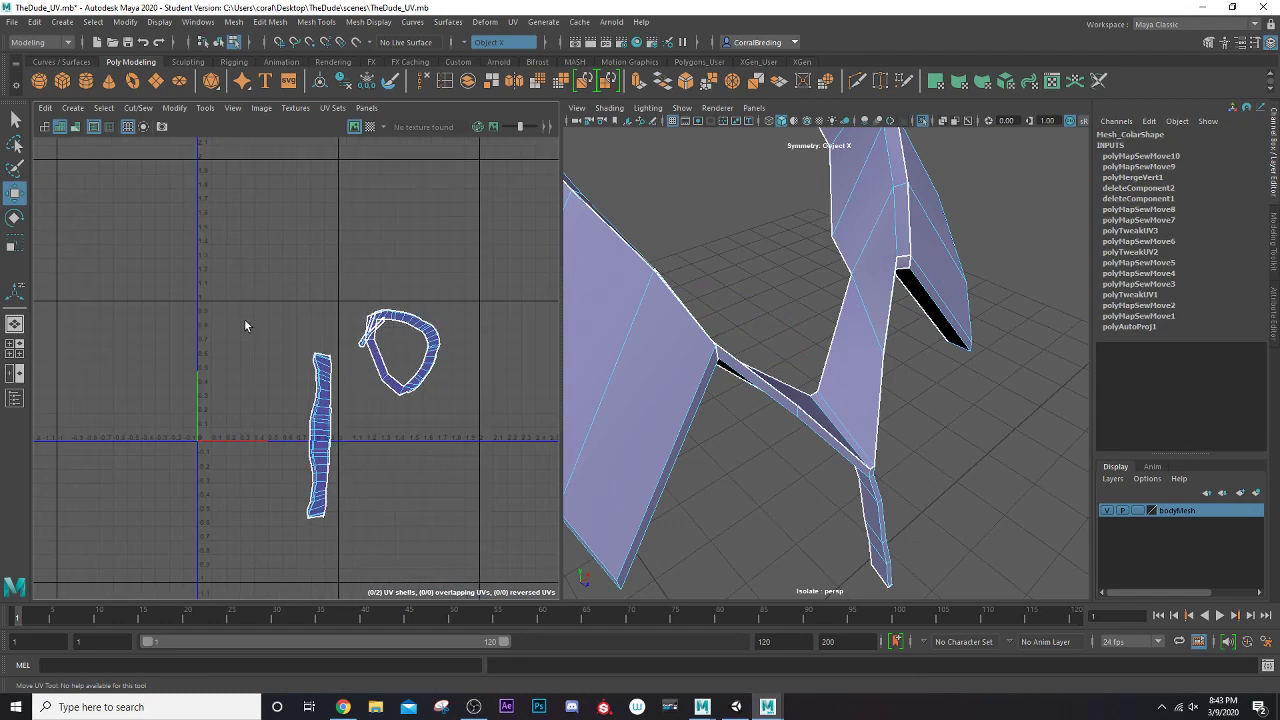
key("ctrl+z")
Turn off the Object X symmetry so that edges can be selected on one side only
scroll(255, 318, "up", 5)
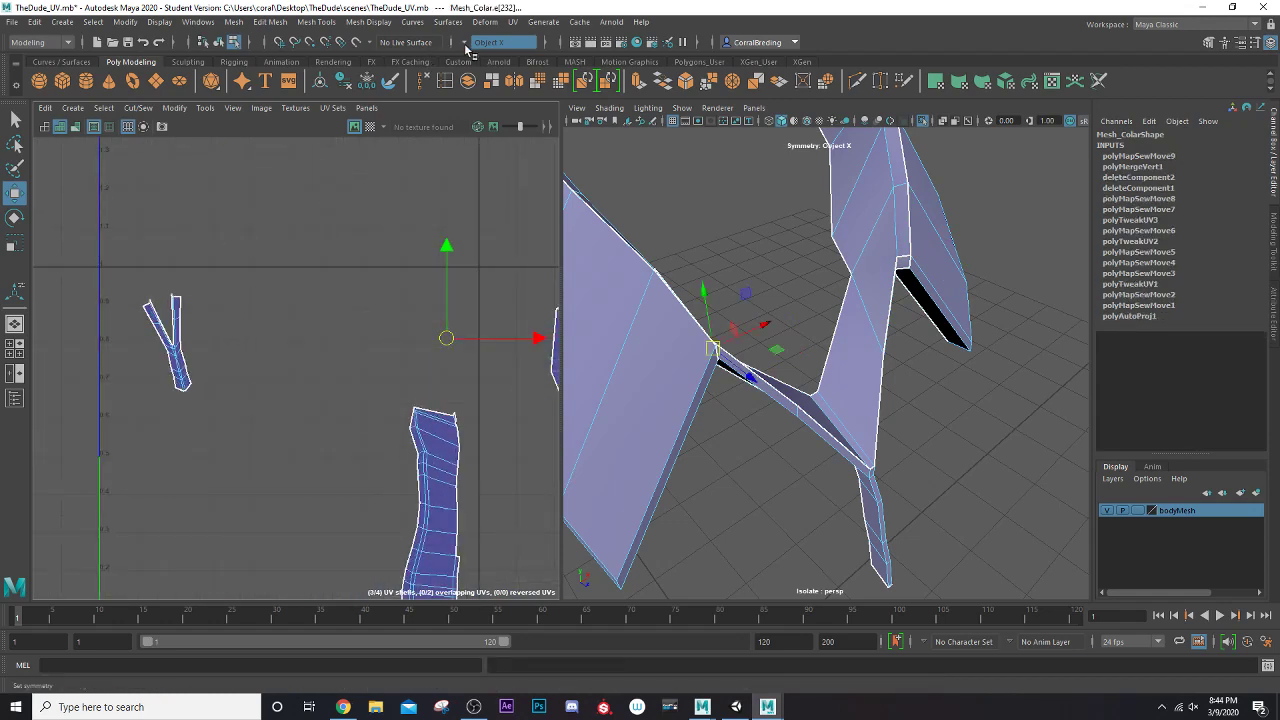
left_click(466, 44)
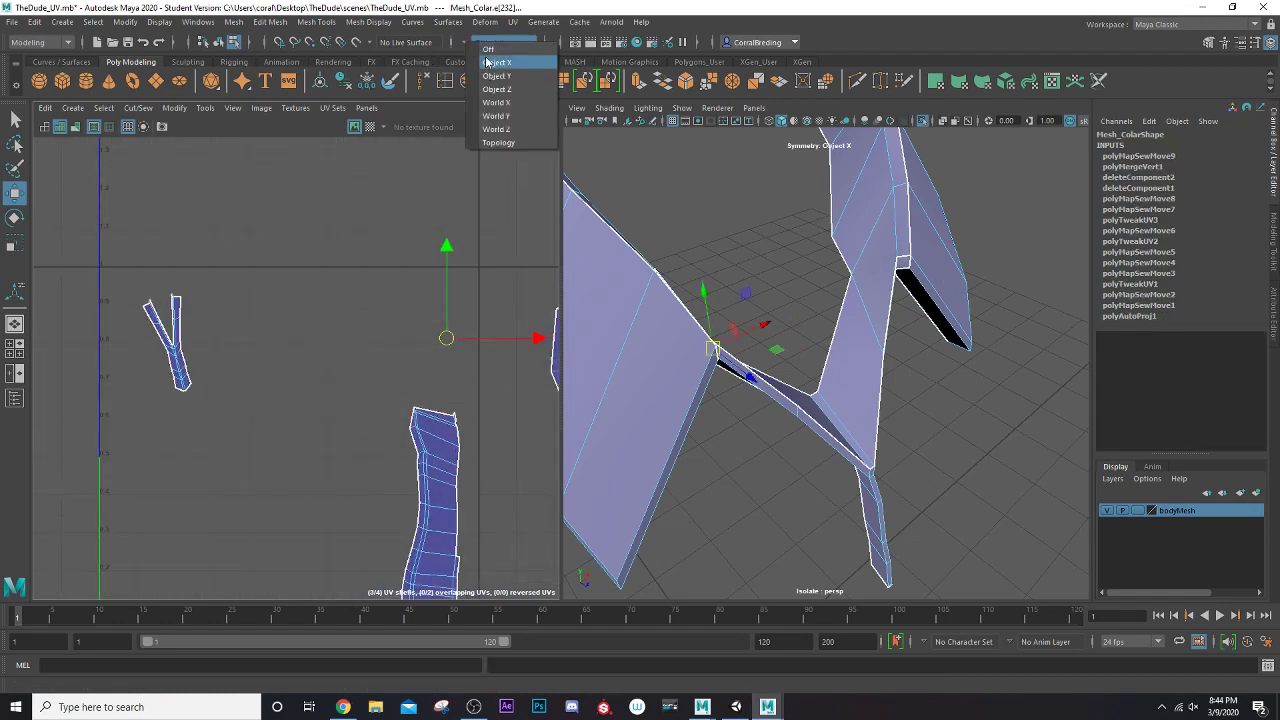
left_click(489, 49)
scroll(118, 350, "up", 3)
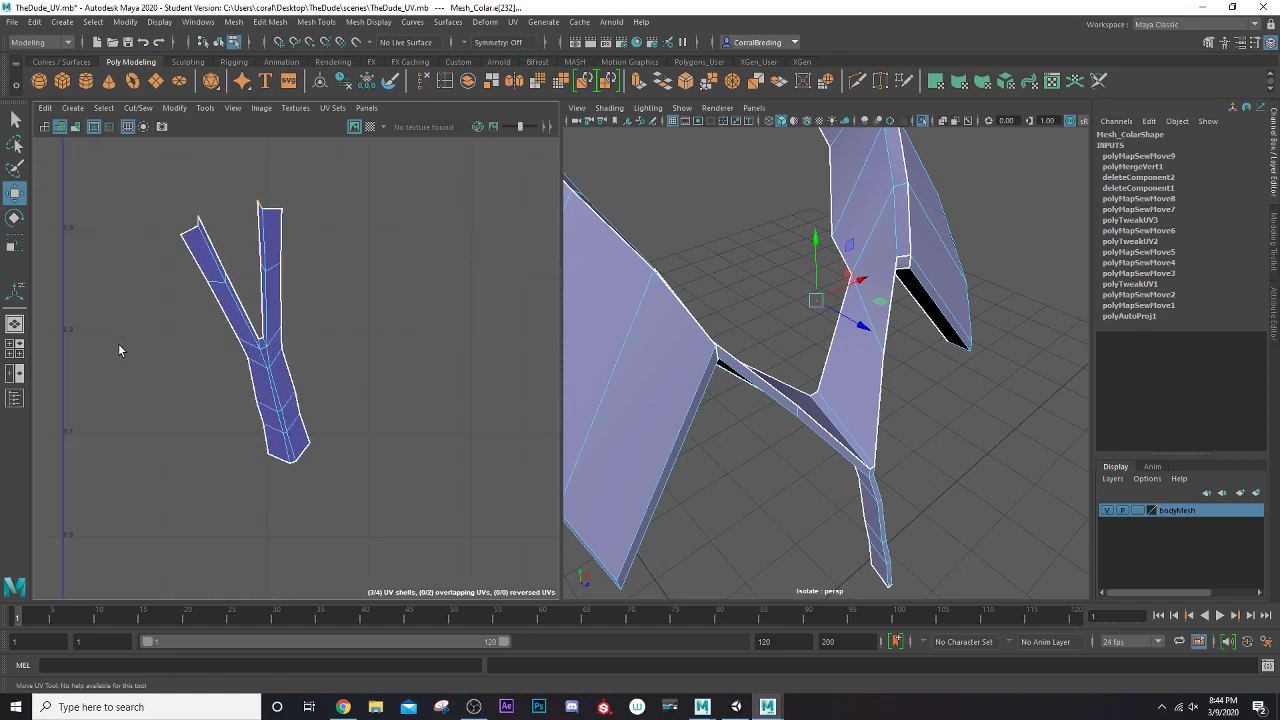
Try to join the end edge of the Y-shaped shell's left branch with Move and Sew
left_click(198, 222)
left_click(138, 108)
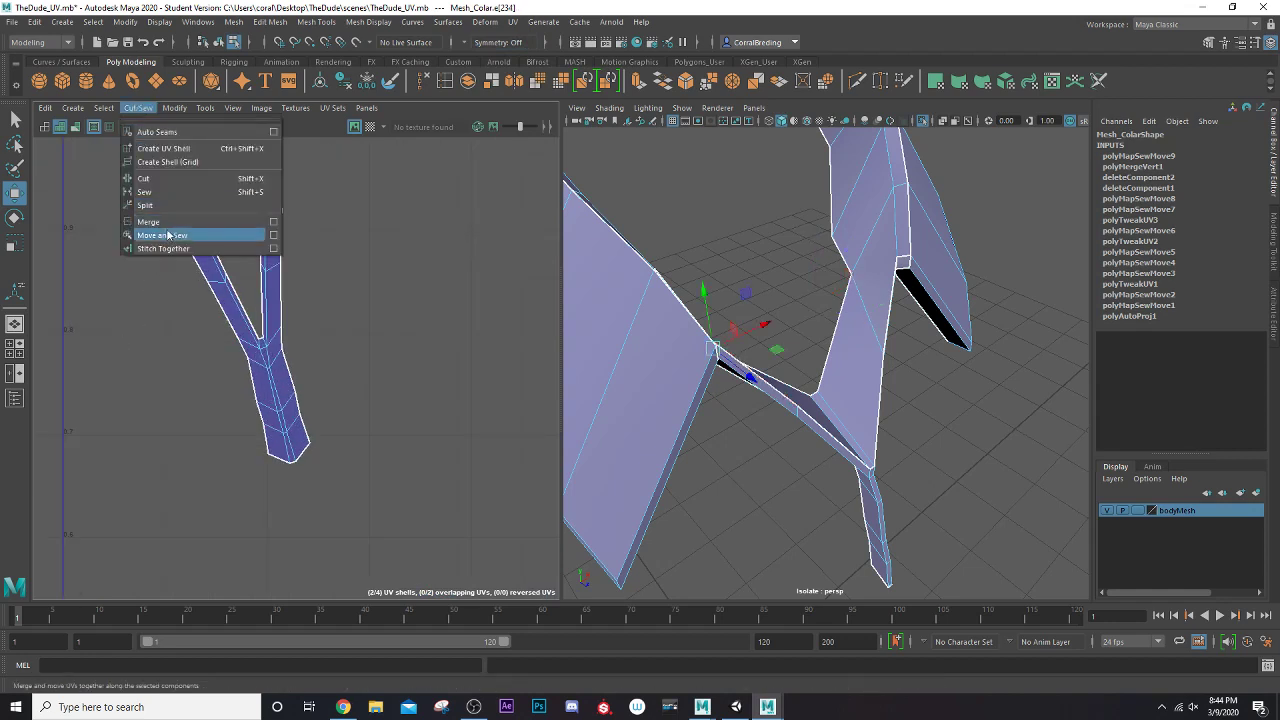
left_click(167, 235)
scroll(194, 307, "down", 5)
scroll(259, 285, "up", 2)
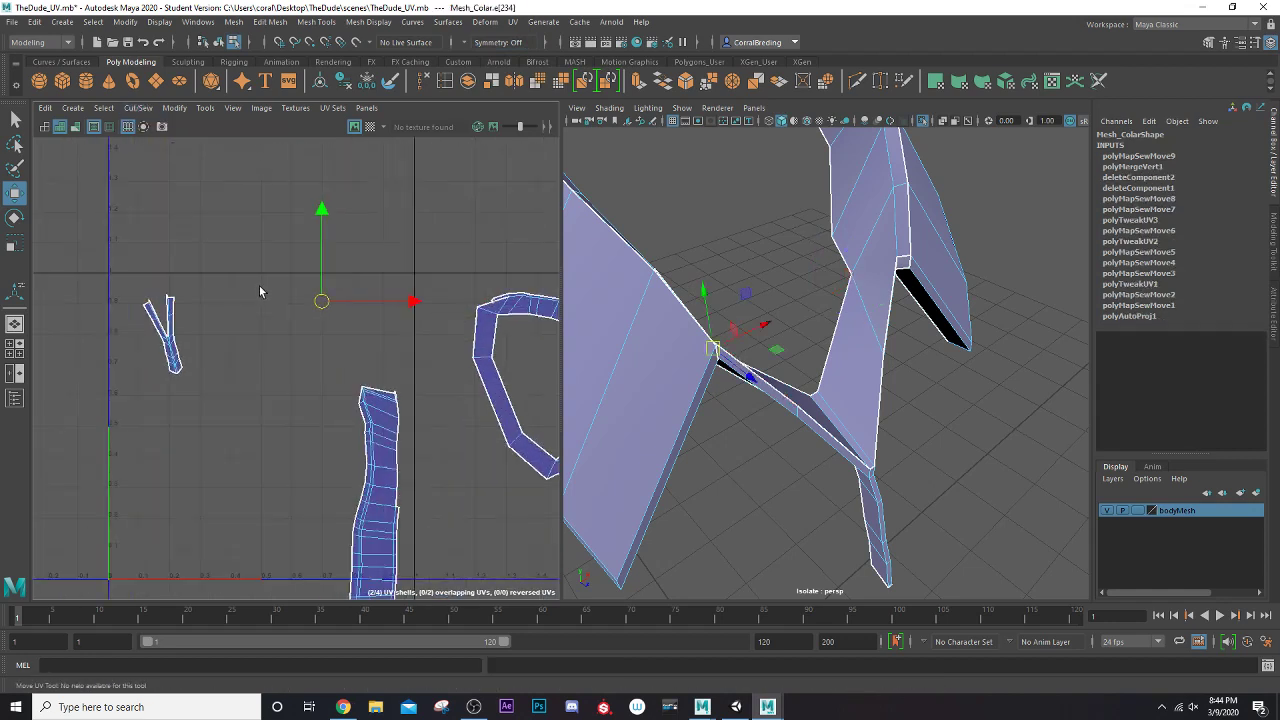
Select the matching edge of the small square shell and attach it to the Y-shaped shell's right branch with Move and Sew
middle_click_drag(268, 281, 83, 238, "alt")
scroll(310, 340, "up", 4)
left_click(488, 304)
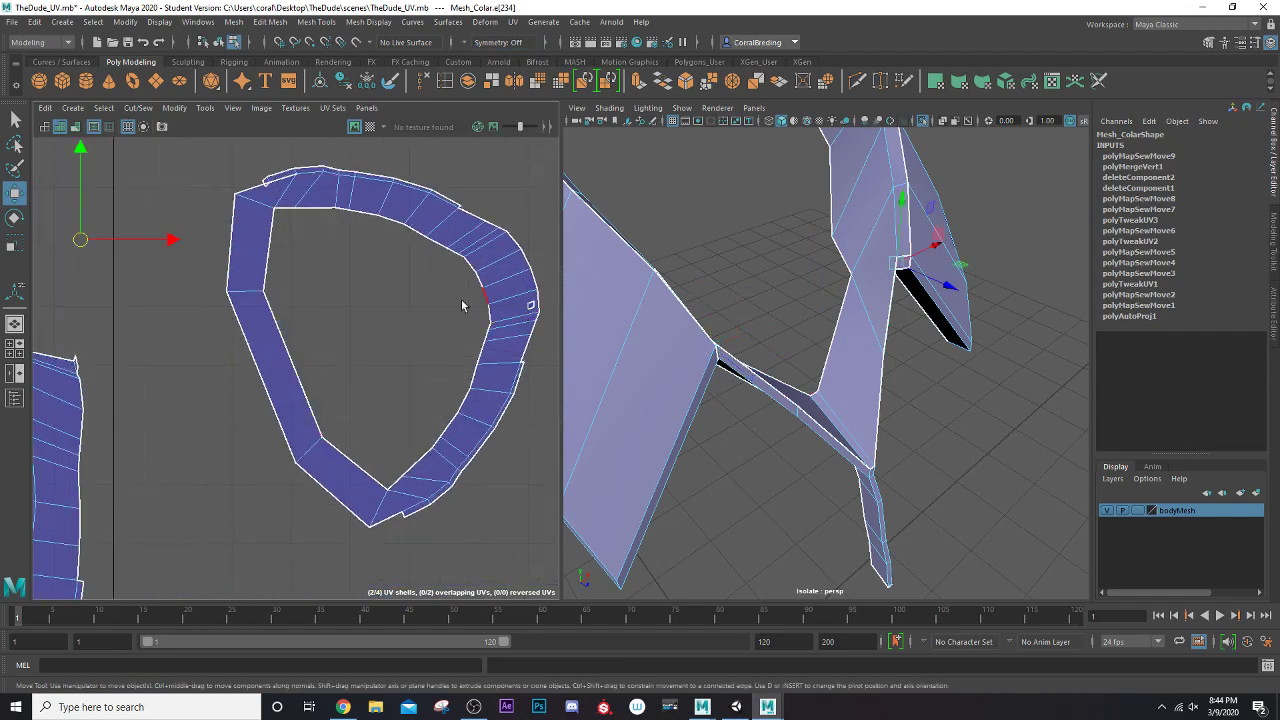
middle_click_drag(82, 284, 717, 460, "alt")
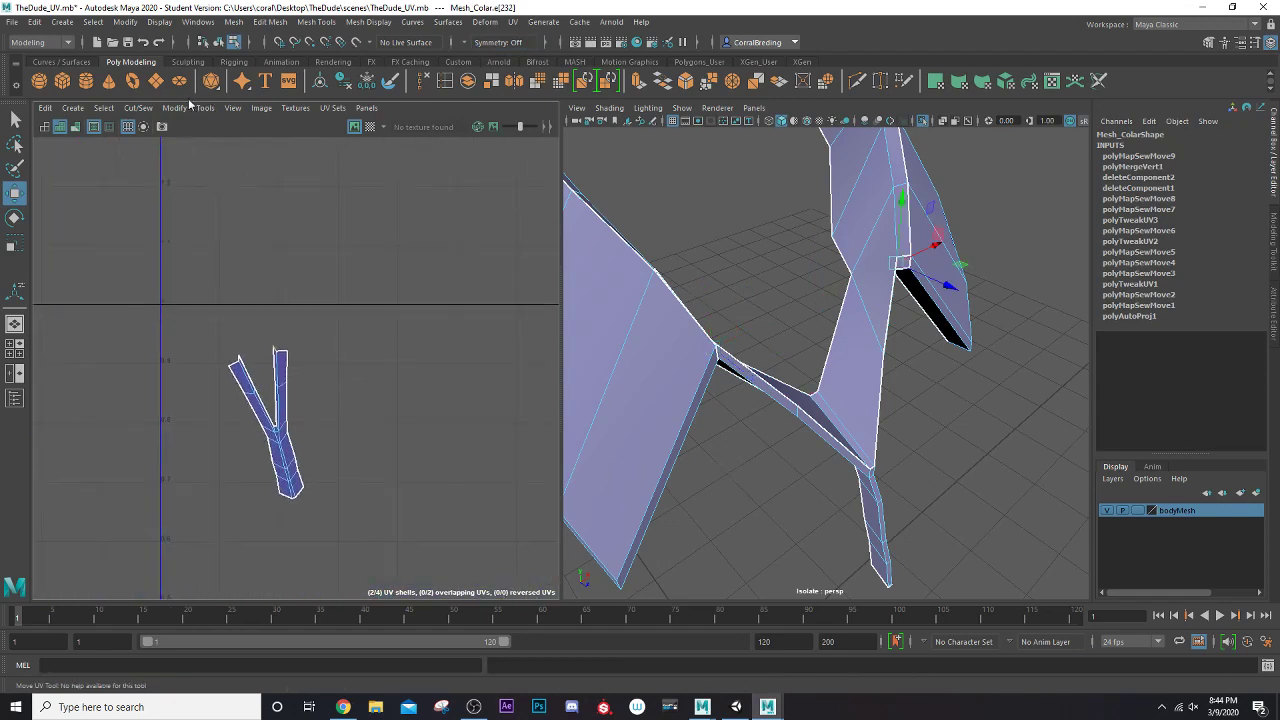
left_click(136, 109)
left_click(190, 237)
Cut the small end face off the narrow rim at the upper-left end of the curved collar shell
middle_click_drag(393, 335, 48, 355, "alt")
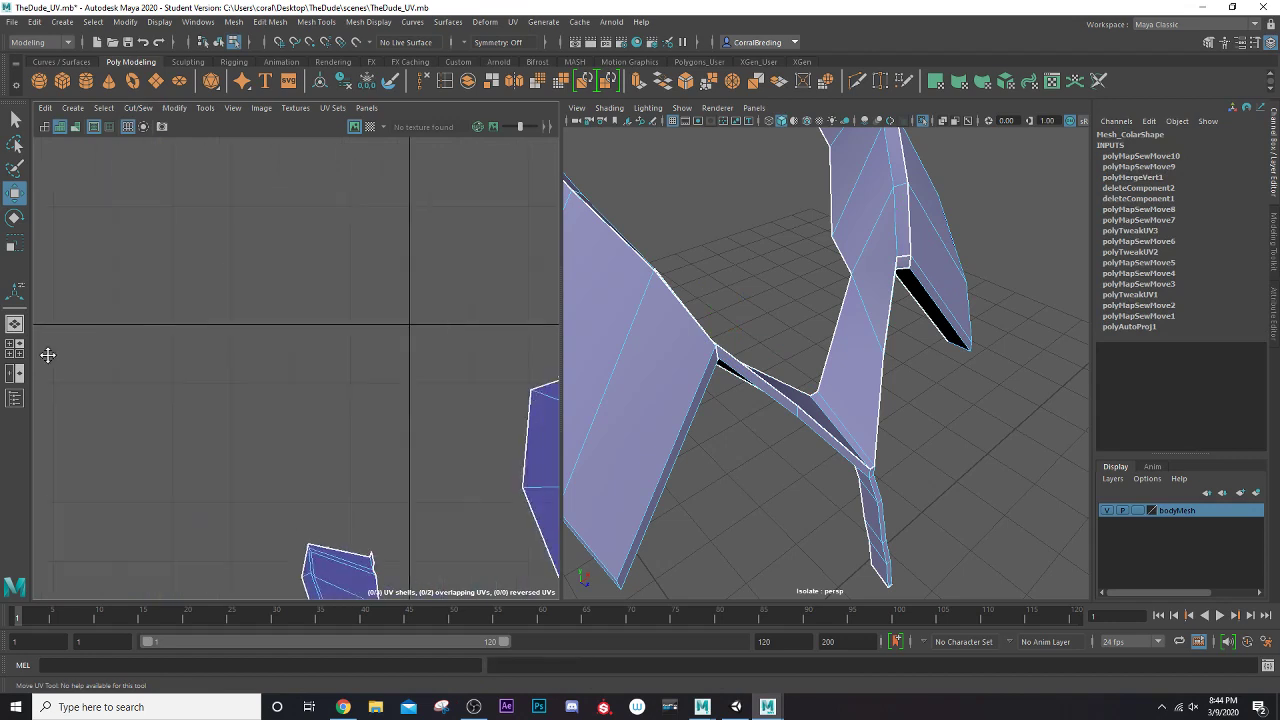
scroll(103, 323, "up", 6)
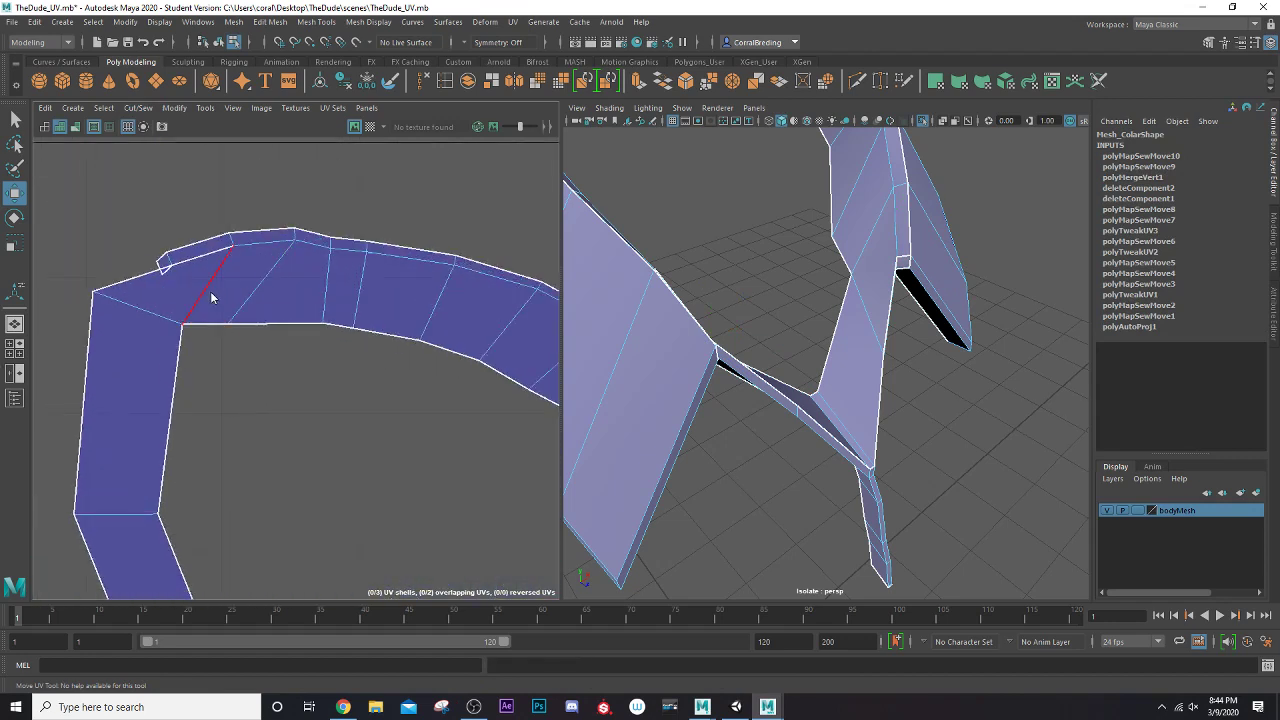
left_click(169, 262)
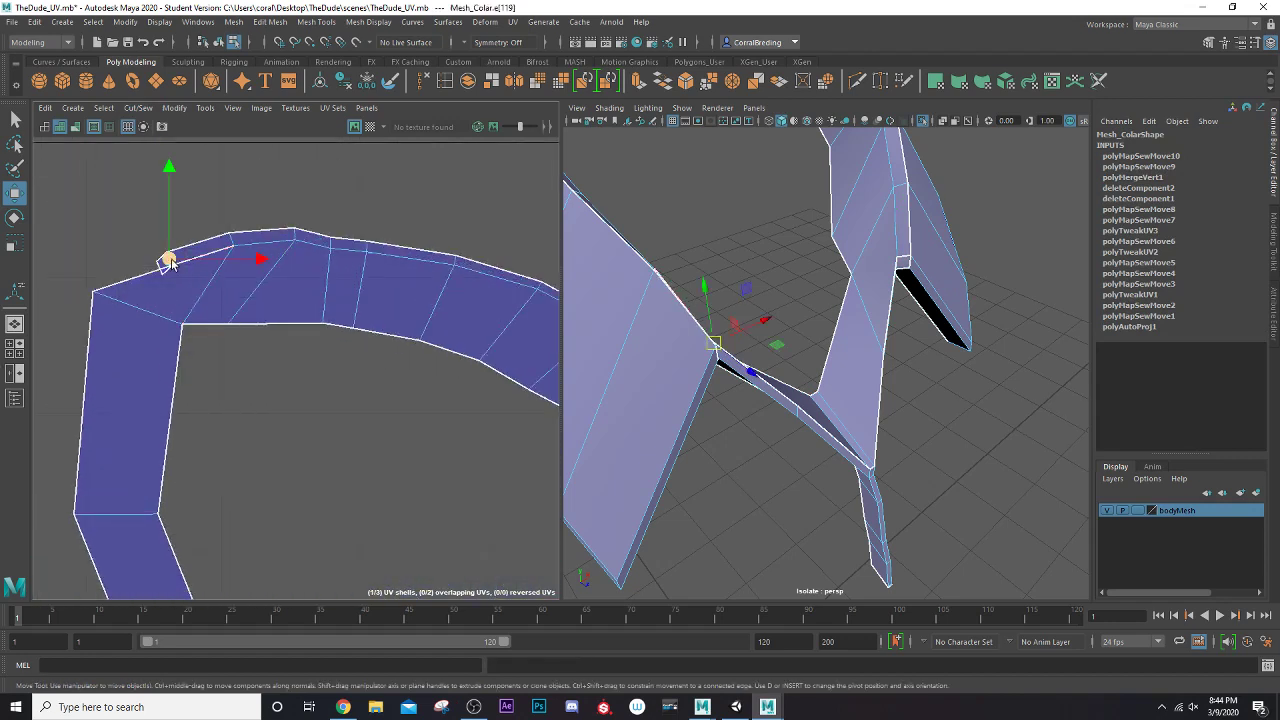
left_click(137, 108)
left_click(152, 180)
Attach the cut-off end face to the tip of the Y-shaped shell's left branch with Move and Sew
scroll(186, 337, "down", 3)
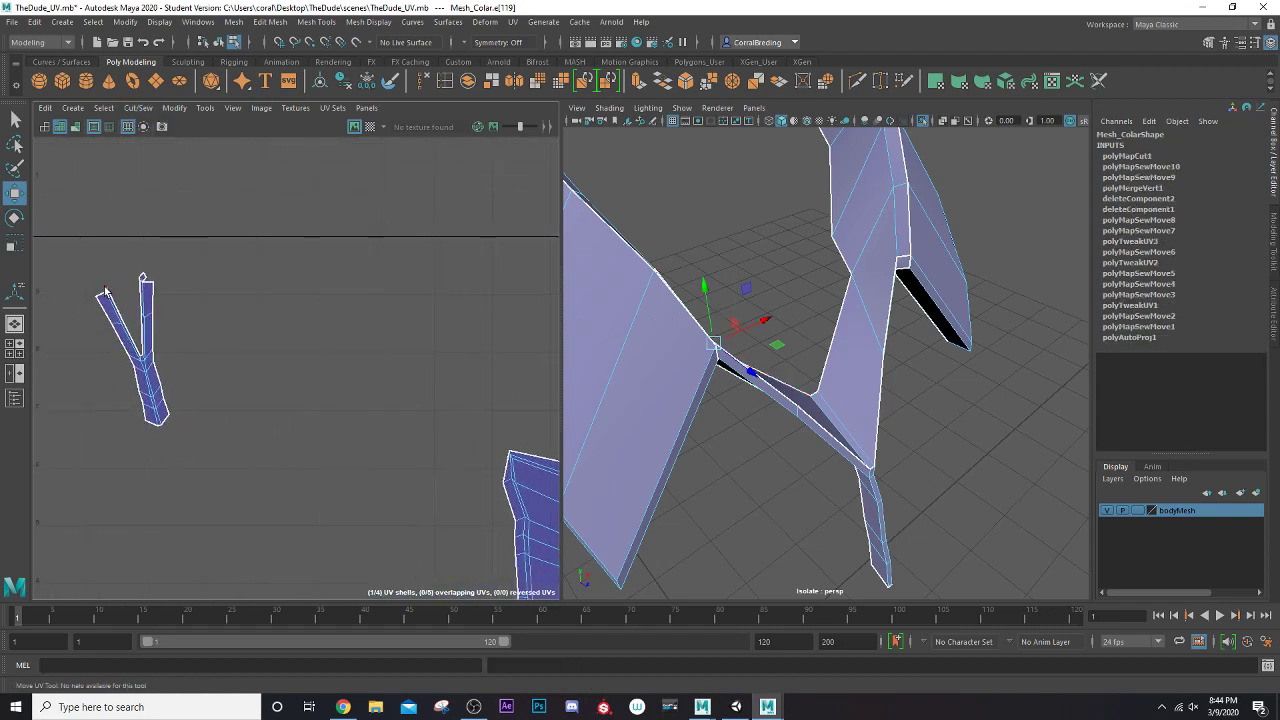
left_click(105, 291)
left_click(137, 108)
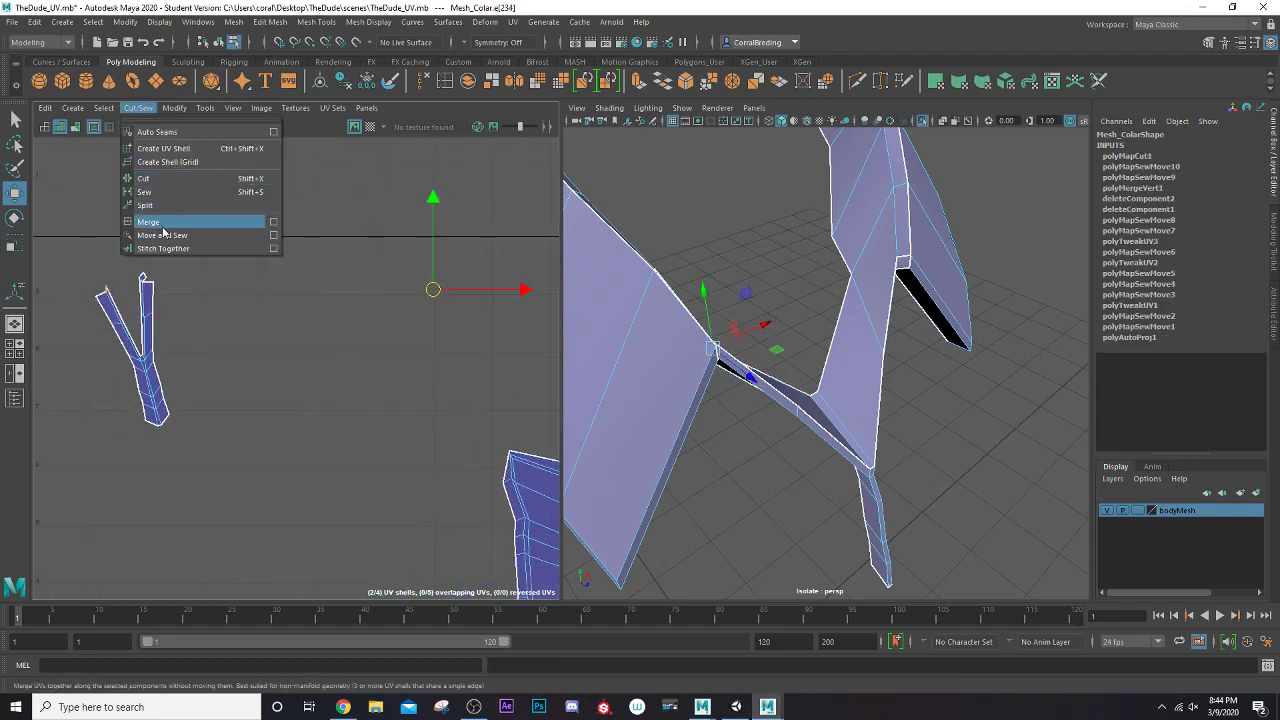
left_click(162, 236)
Unfold the Y-shaped, curved and long strip collar shells one after another in UV shell selection mode
right_click_drag(143, 331, 109, 312)
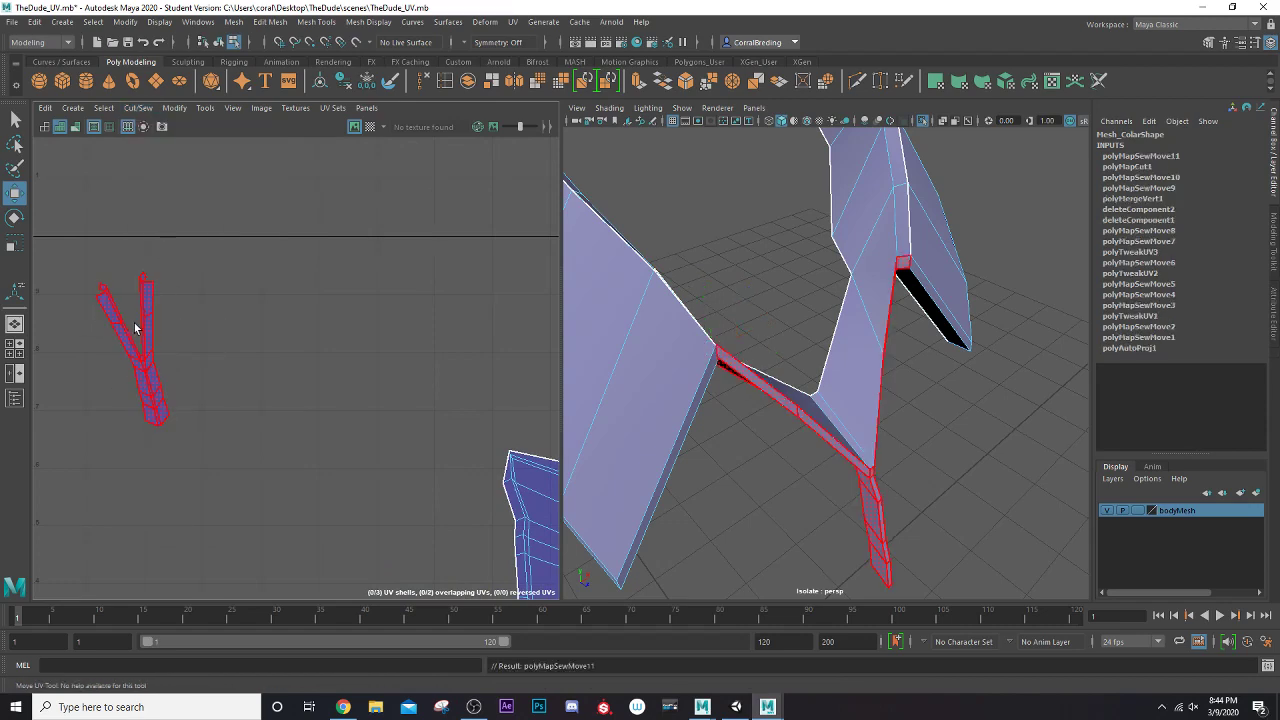
left_click(136, 329)
scroll(133, 329, "down", 5)
scroll(250, 426, "down", 3)
key("ctrl+u")
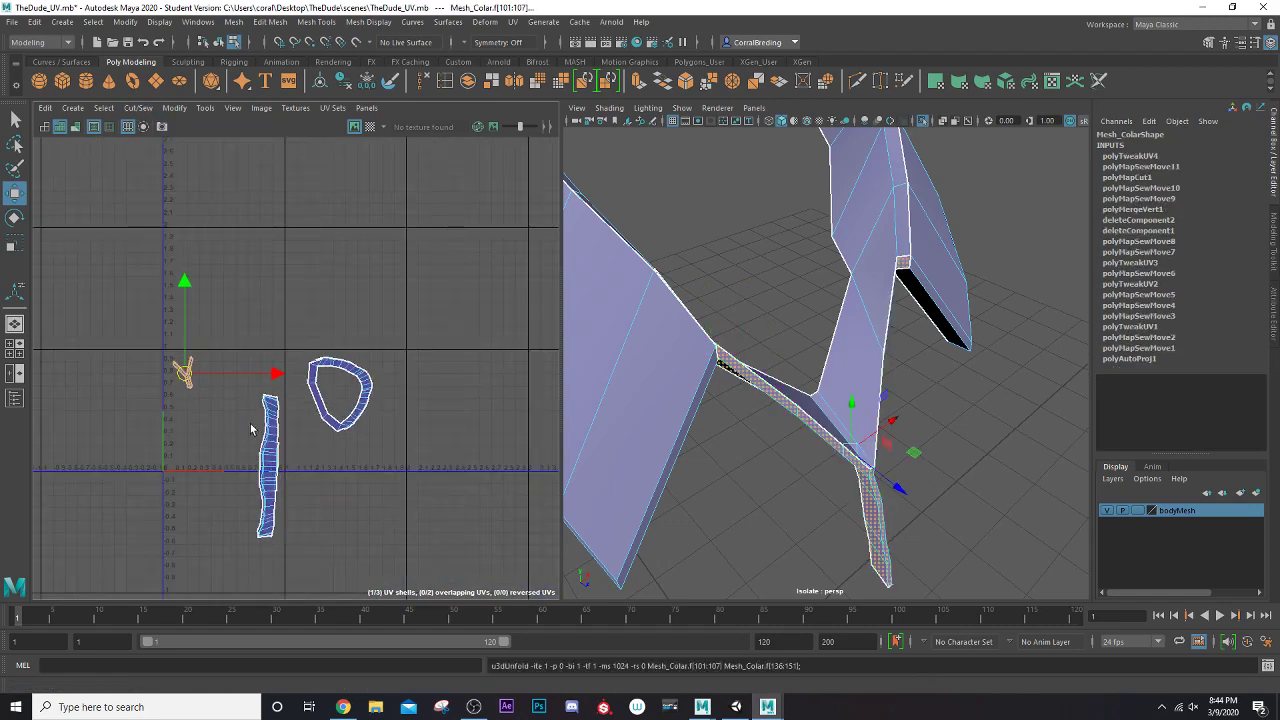
left_click(368, 420)
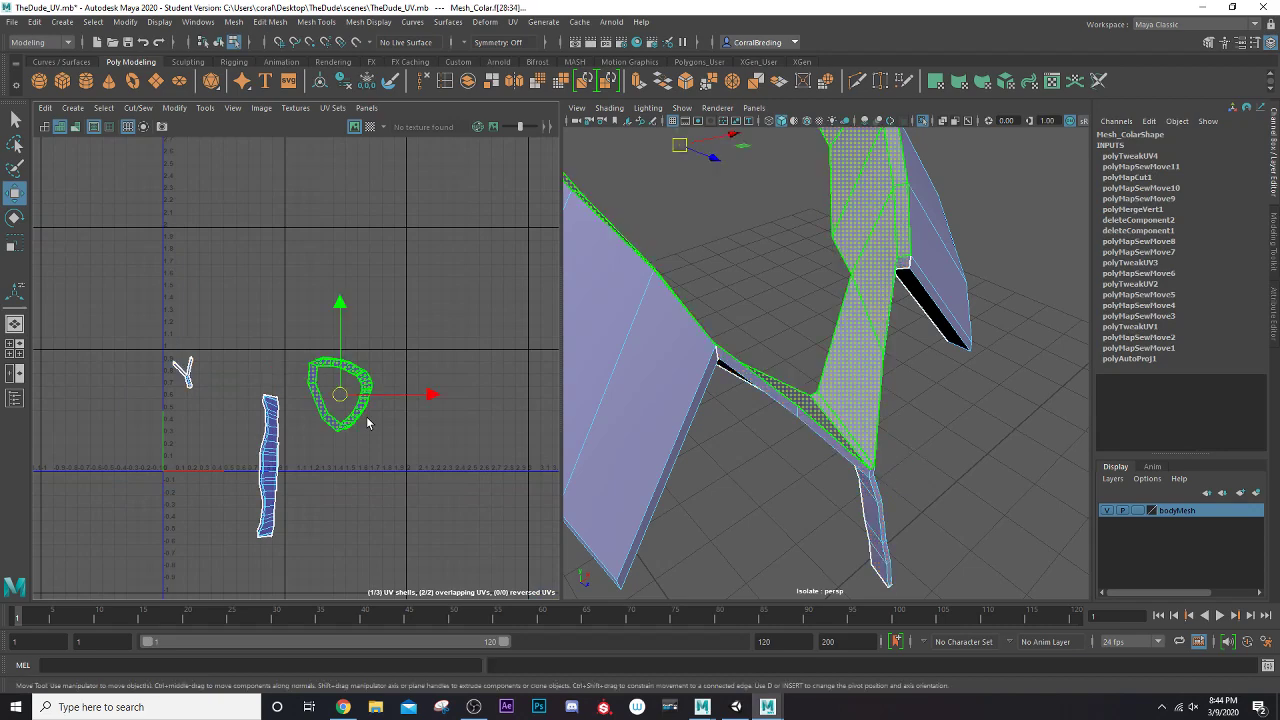
key("ctrl+u")
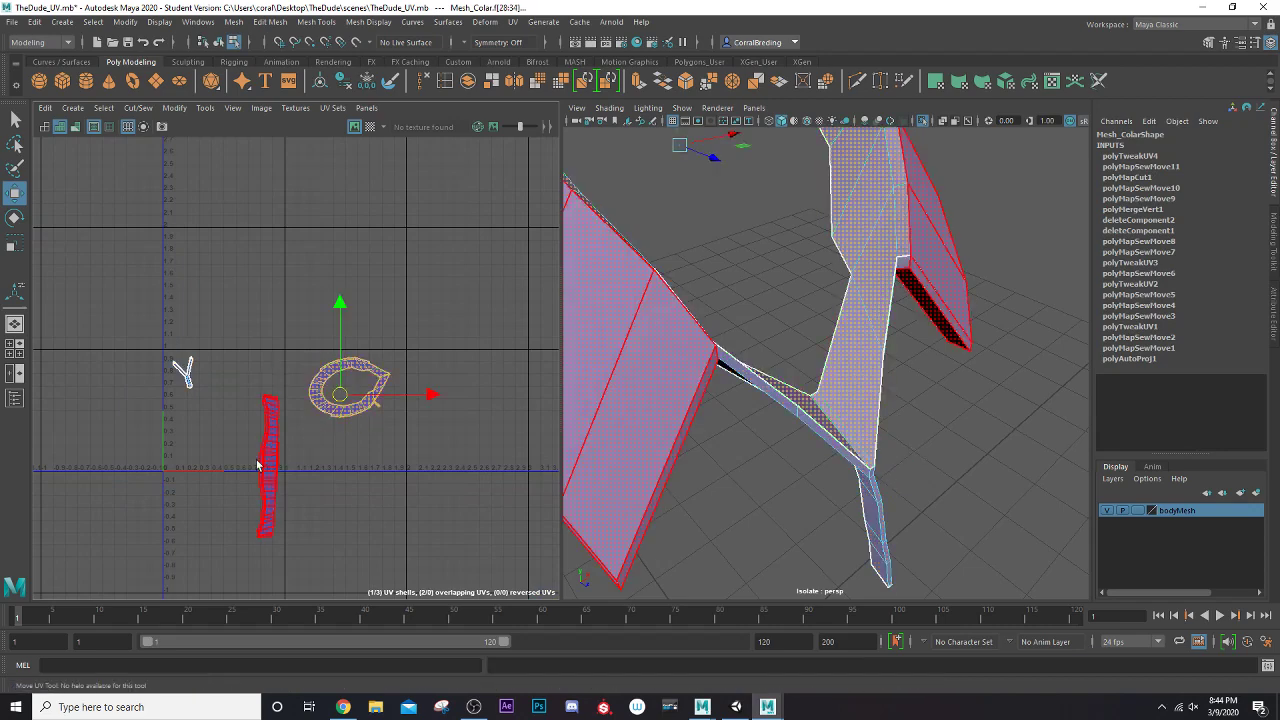
left_click(260, 458)
key("ctrl+u")
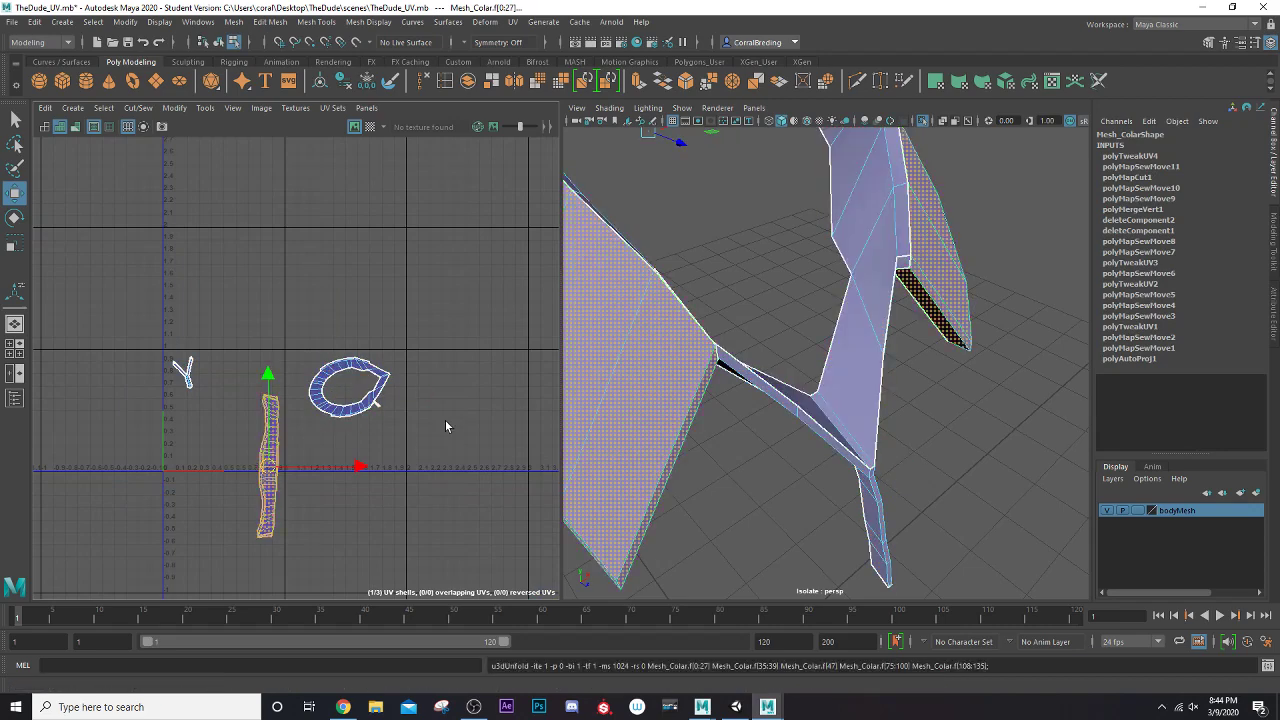
Delete the collar's construction history with its transformations frozen, and bring the rest of the character back out of isolation
right_click_drag(684, 337, 727, 306)
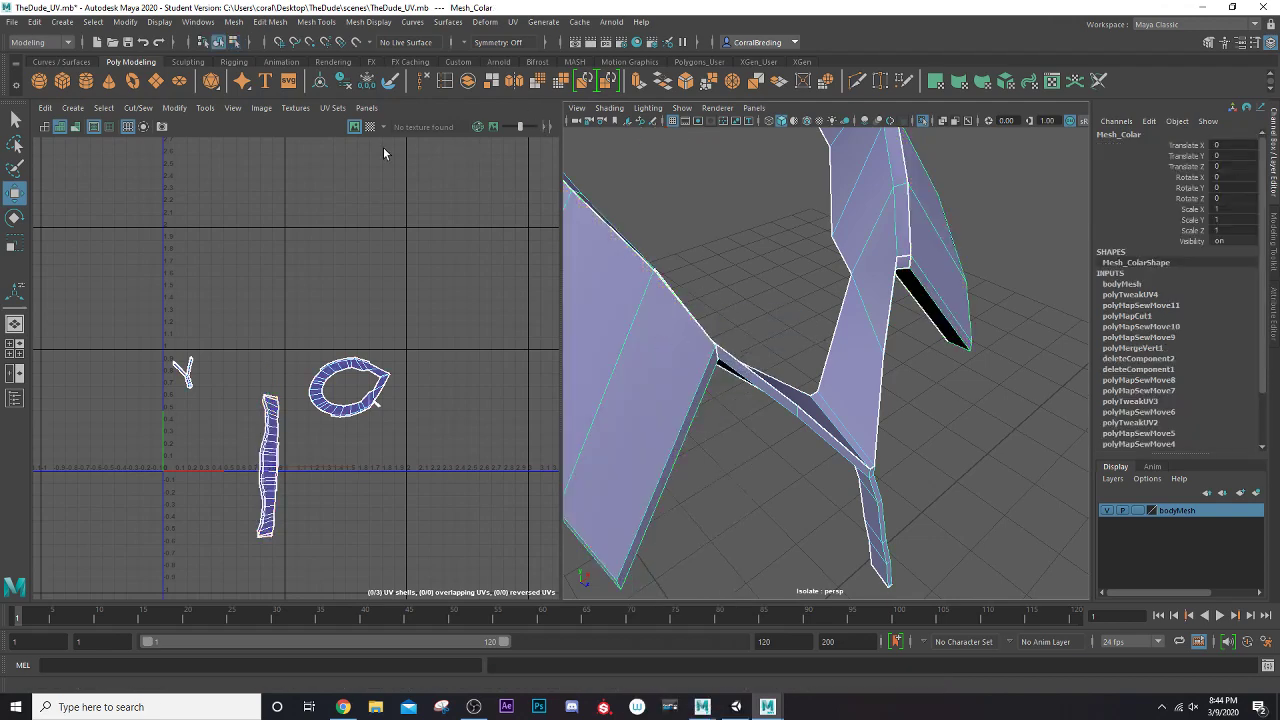
left_click(362, 83)
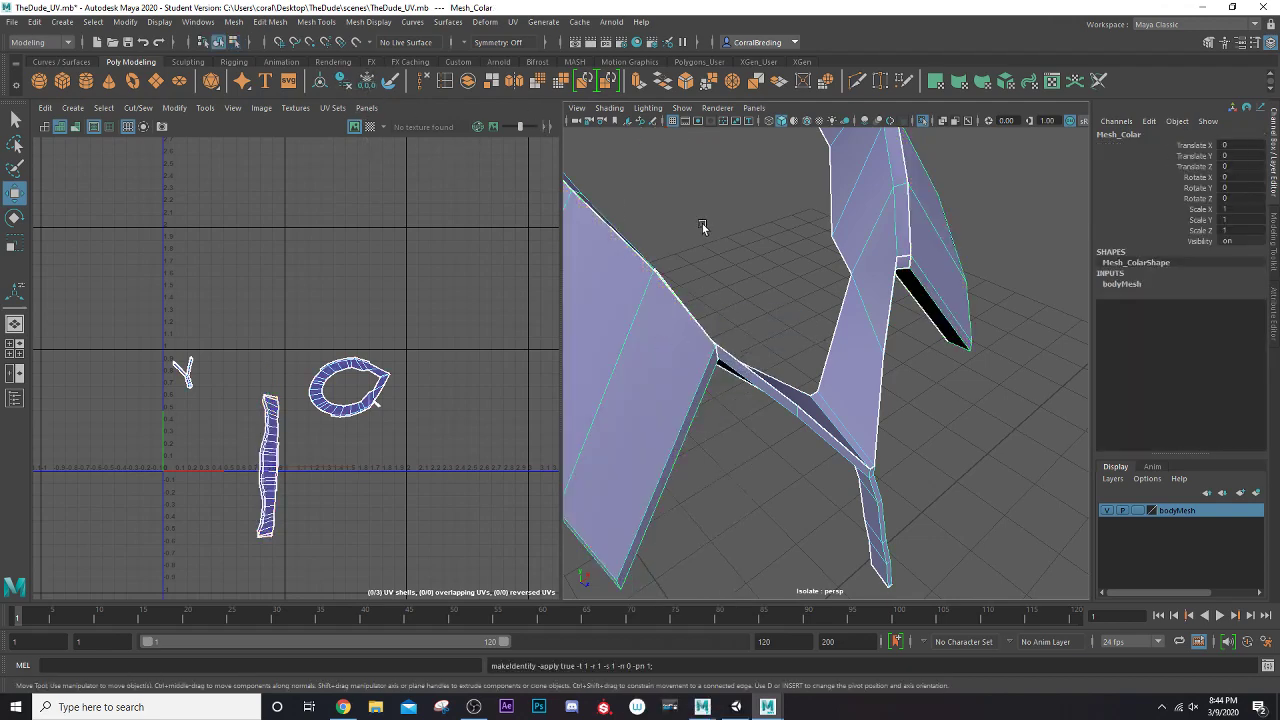
left_click(922, 121)
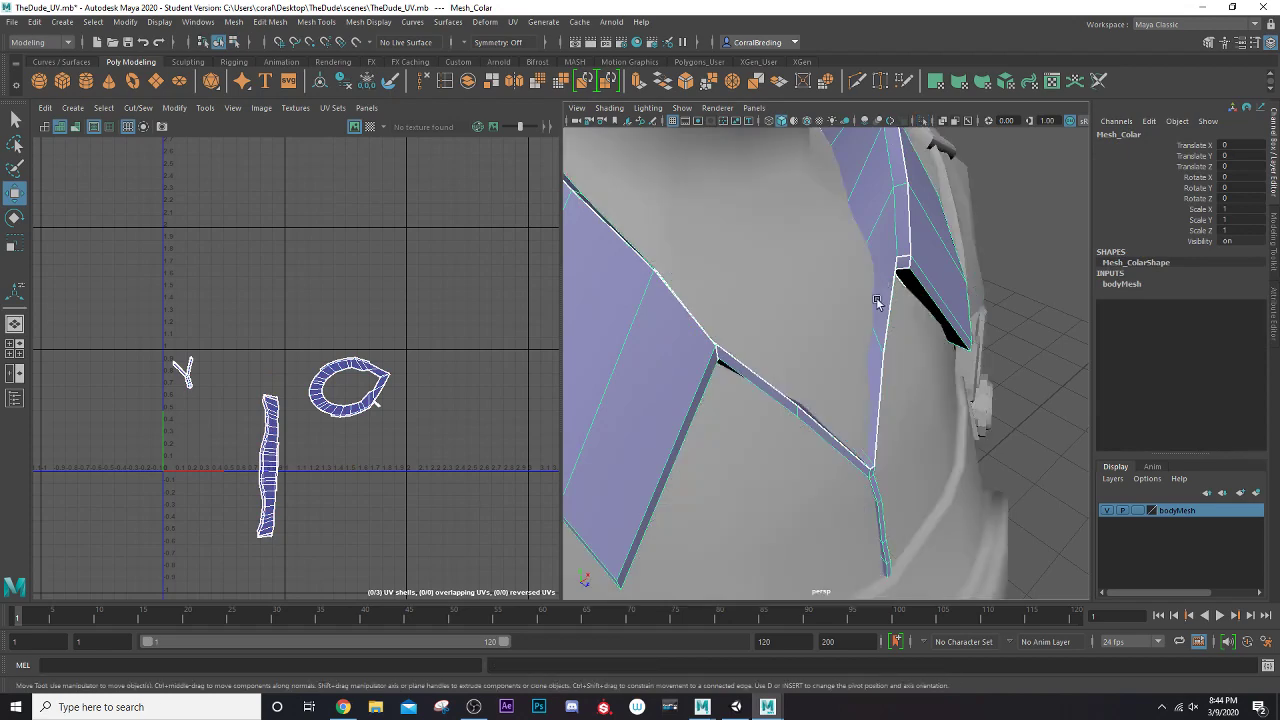
Combine the collar with the character's body mesh, and clear the combined mesh's history with its transformations frozen
key("a")
left_click(823, 347, "shift")
scroll(823, 348, "up", 5)
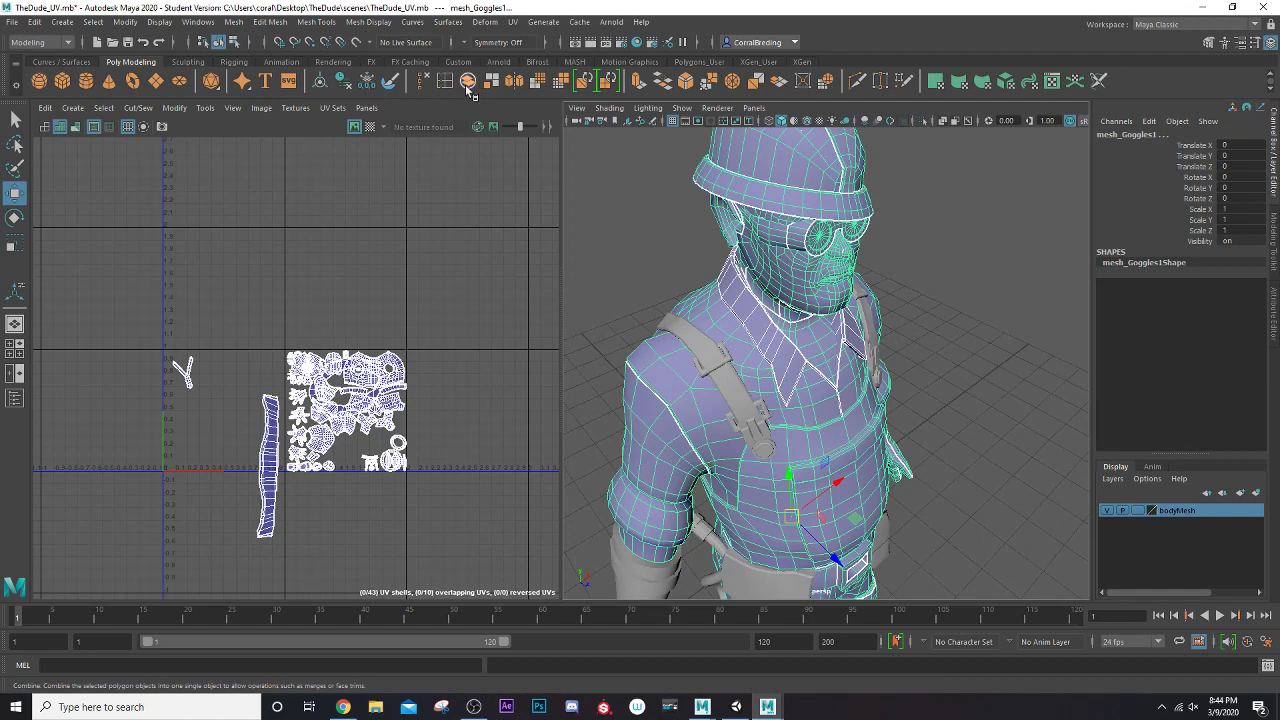
left_click(473, 85)
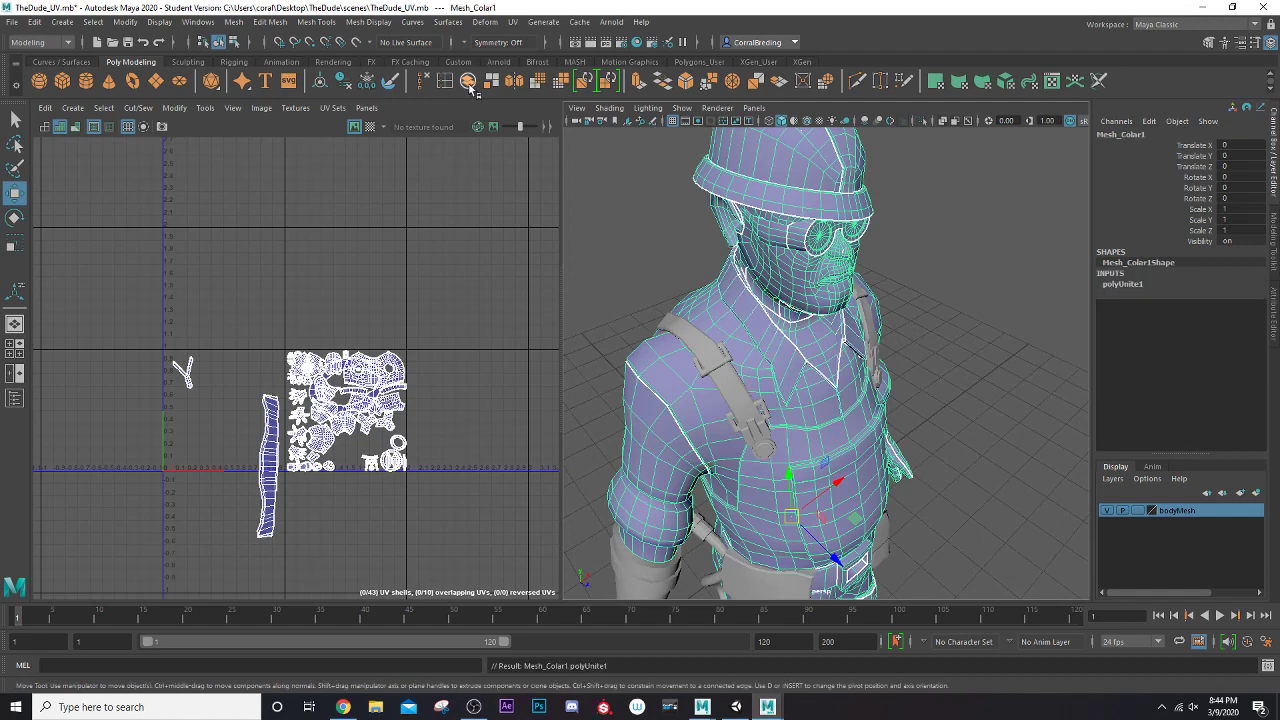
left_click(343, 85)
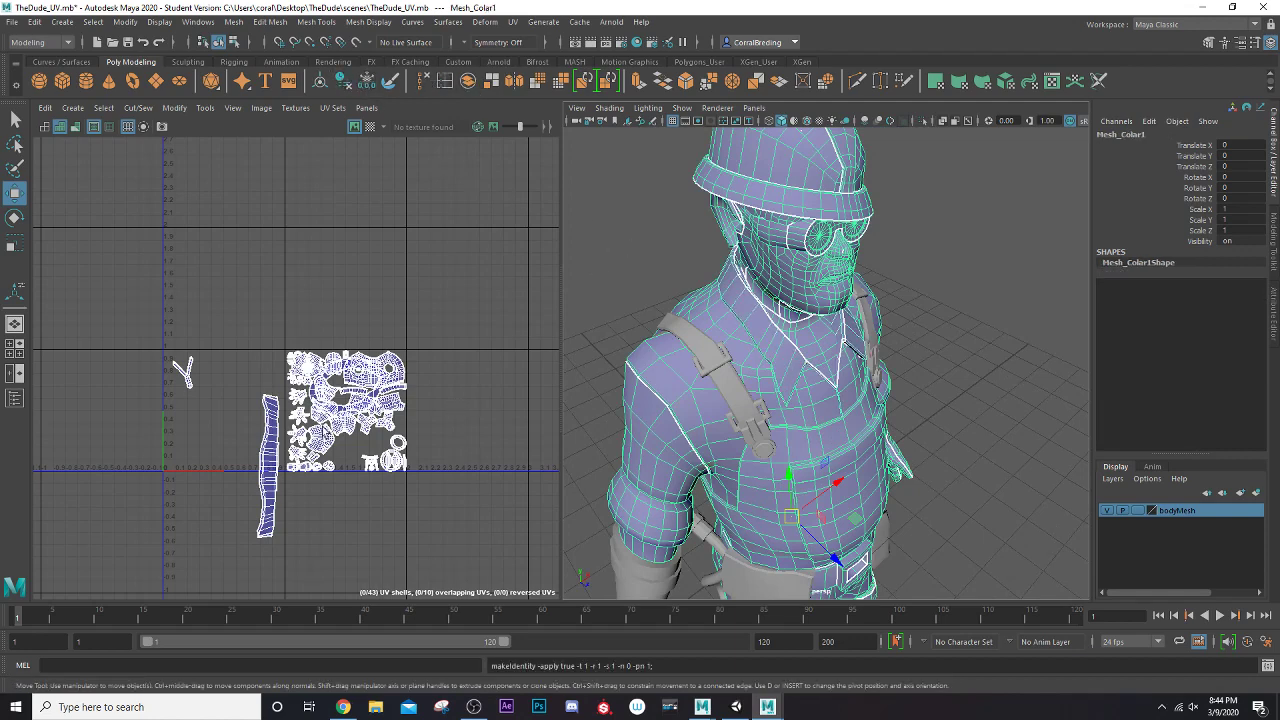
Move the curved collar shell off the body's overlapping UV shells to the empty area above the 0–1 tile
scroll(316, 430, "up", 3)
right_click_drag(228, 383, 229, 357)
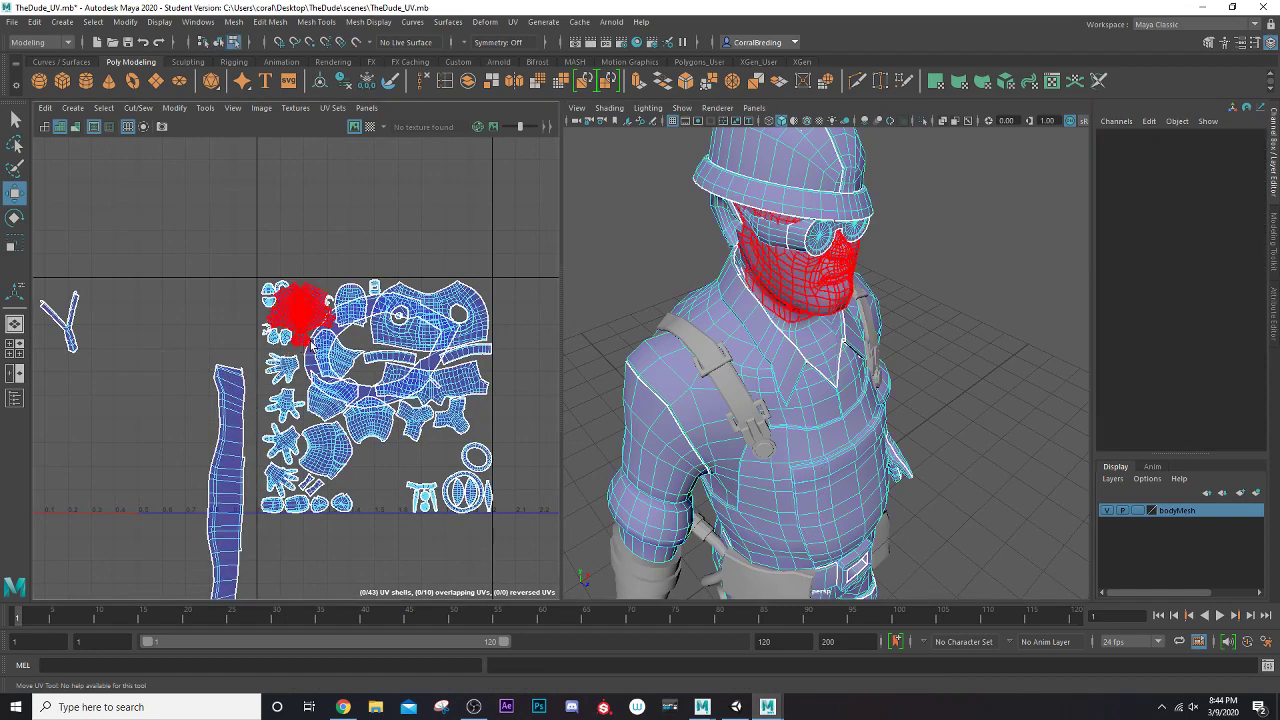
left_click(335, 355)
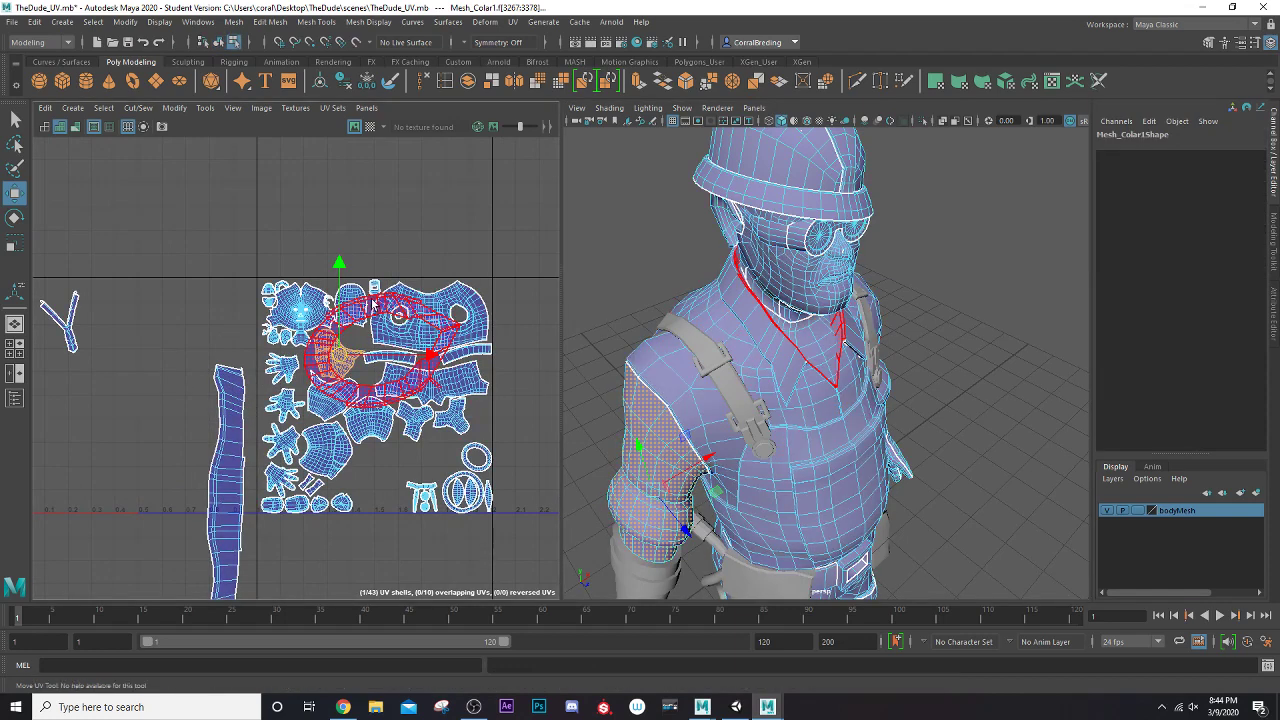
left_click(380, 350)
left_click_drag(380, 350, 175, 205)
Select the three collar shells together and scale them down to suit the size of the body's shells
scroll(143, 258, "down", 5)
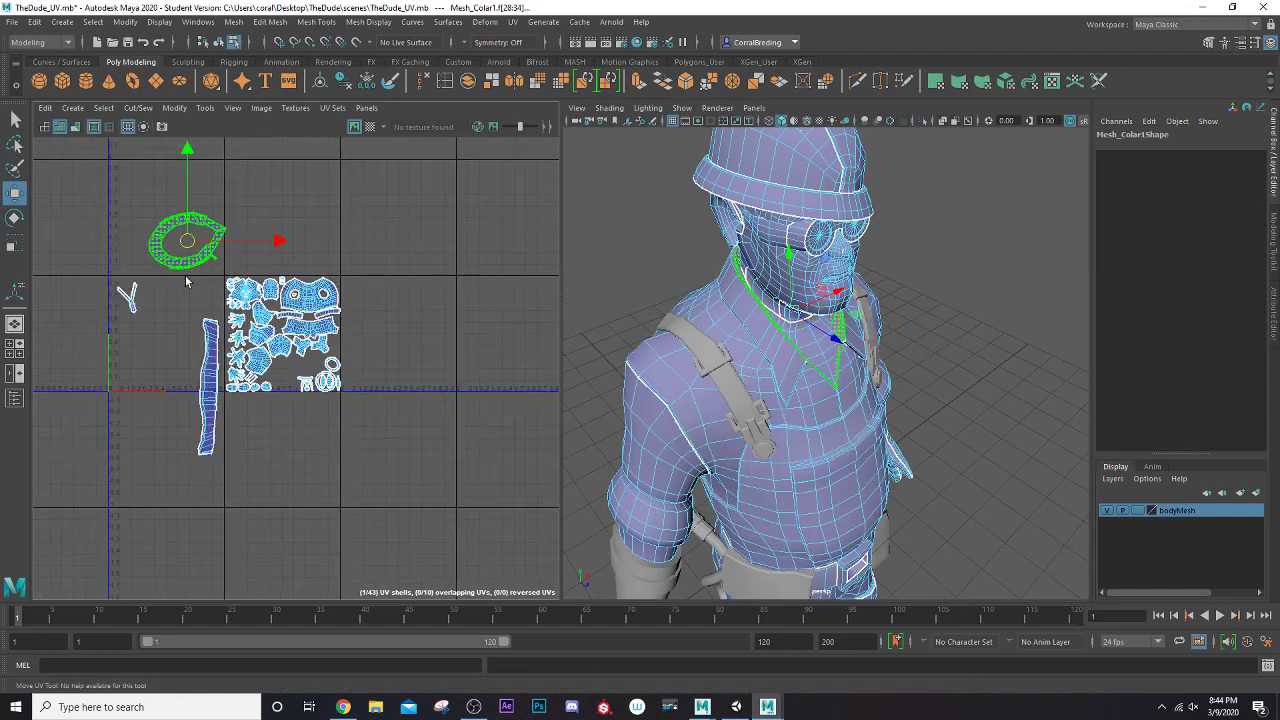
left_click(198, 345)
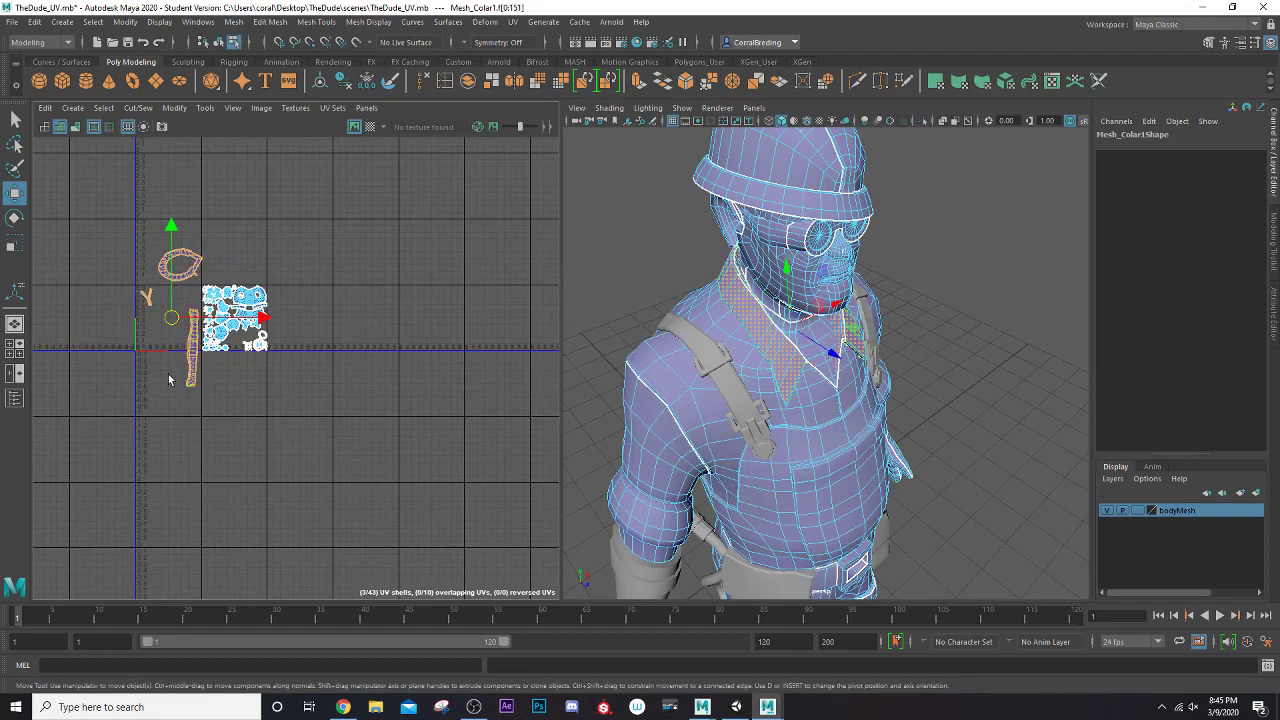
key("r")
scroll(156, 314, "up", 2)
left_click_drag(183, 320, 110, 326)
scroll(125, 322, "up", 3)
key("w")
scroll(188, 308, "up", 6)
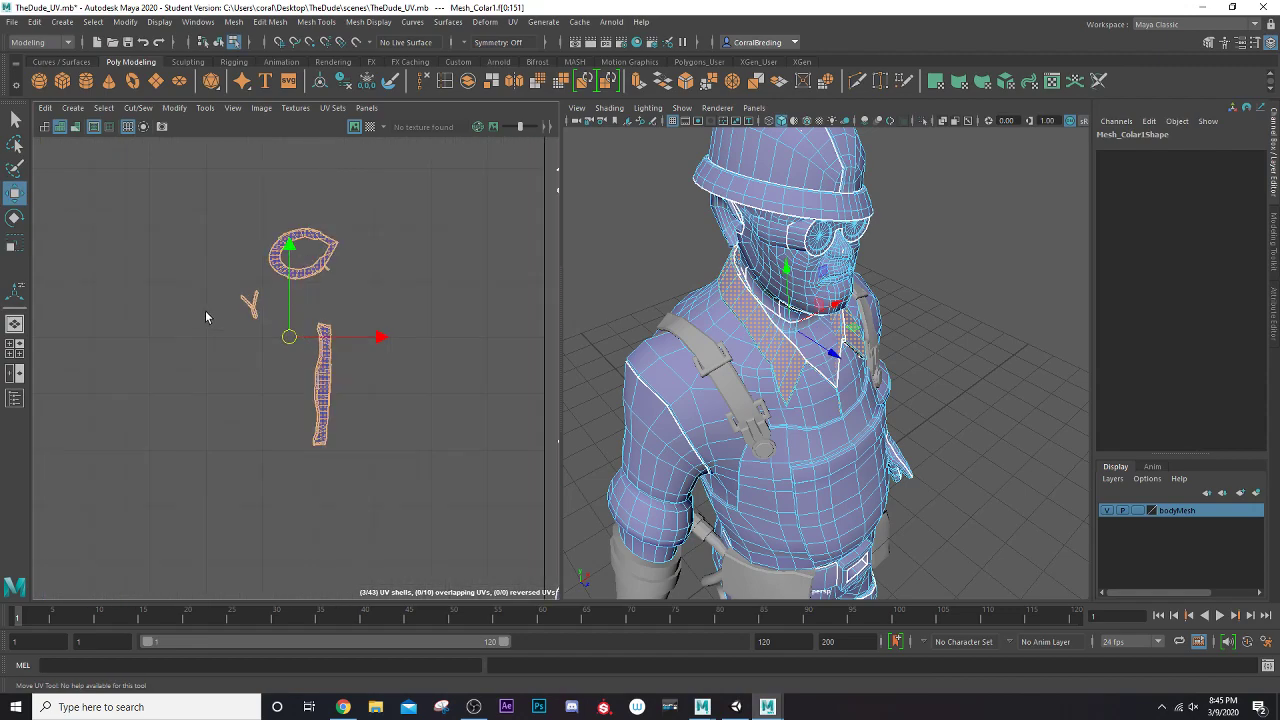
Move the three collar shells together into the 0–1 tile's upper area, around the cap-shaped shell beside the face
middle_click_drag(246, 298, 52, 314, "alt")
scroll(210, 350, "down", 1)
middle_click_drag(217, 353, 167, 385, "alt")
scroll(167, 385, "down", 2)
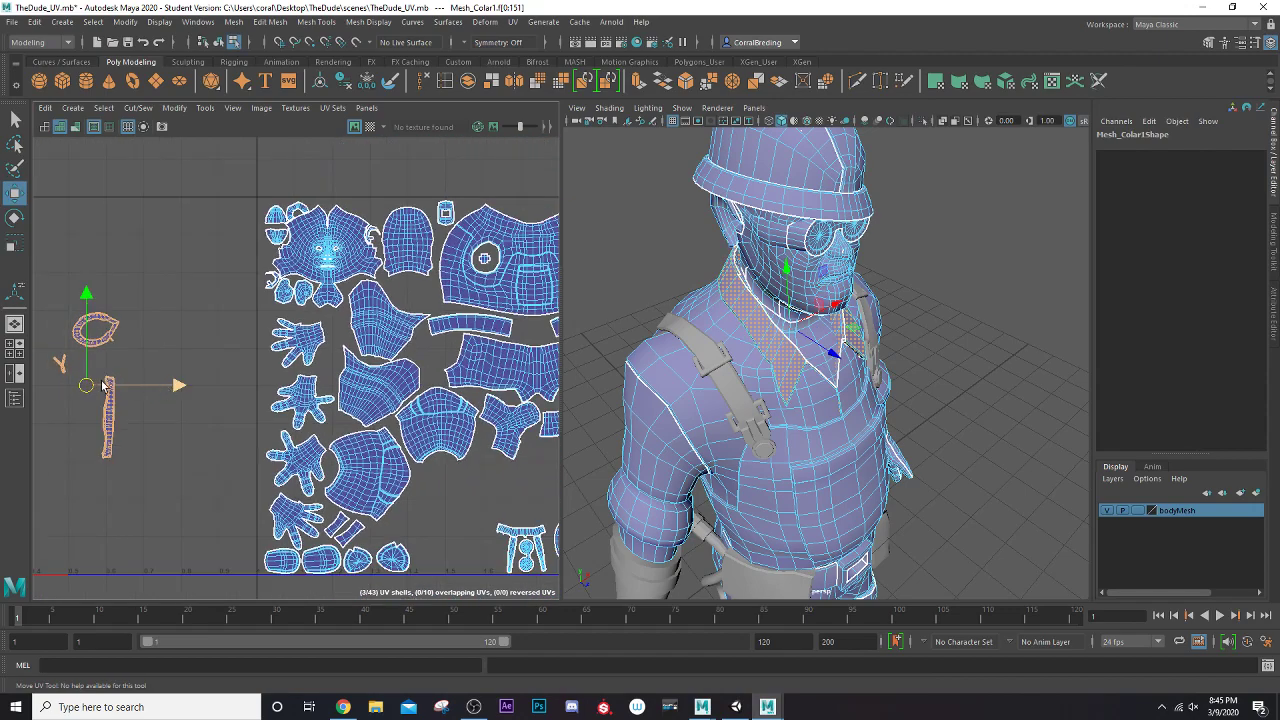
left_click_drag(102, 385, 429, 323)
scroll(490, 283, "up", 3)
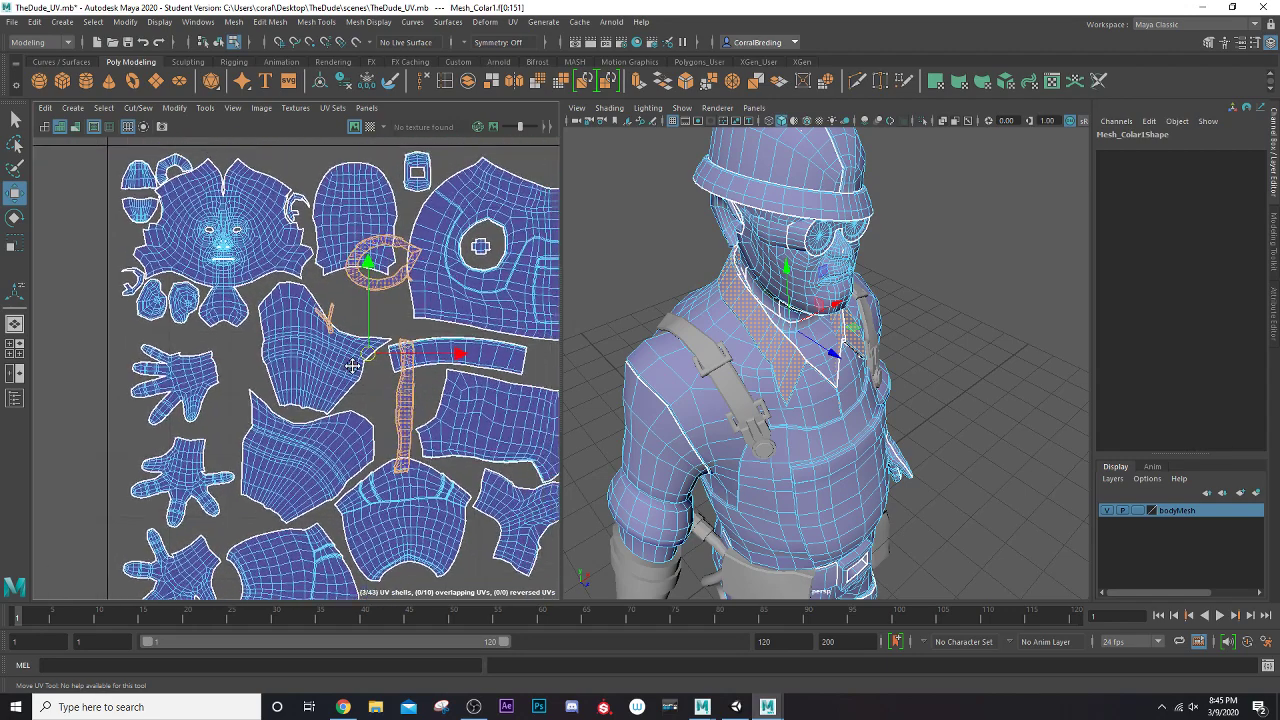
middle_click_drag(352, 365, 294, 407, "alt")
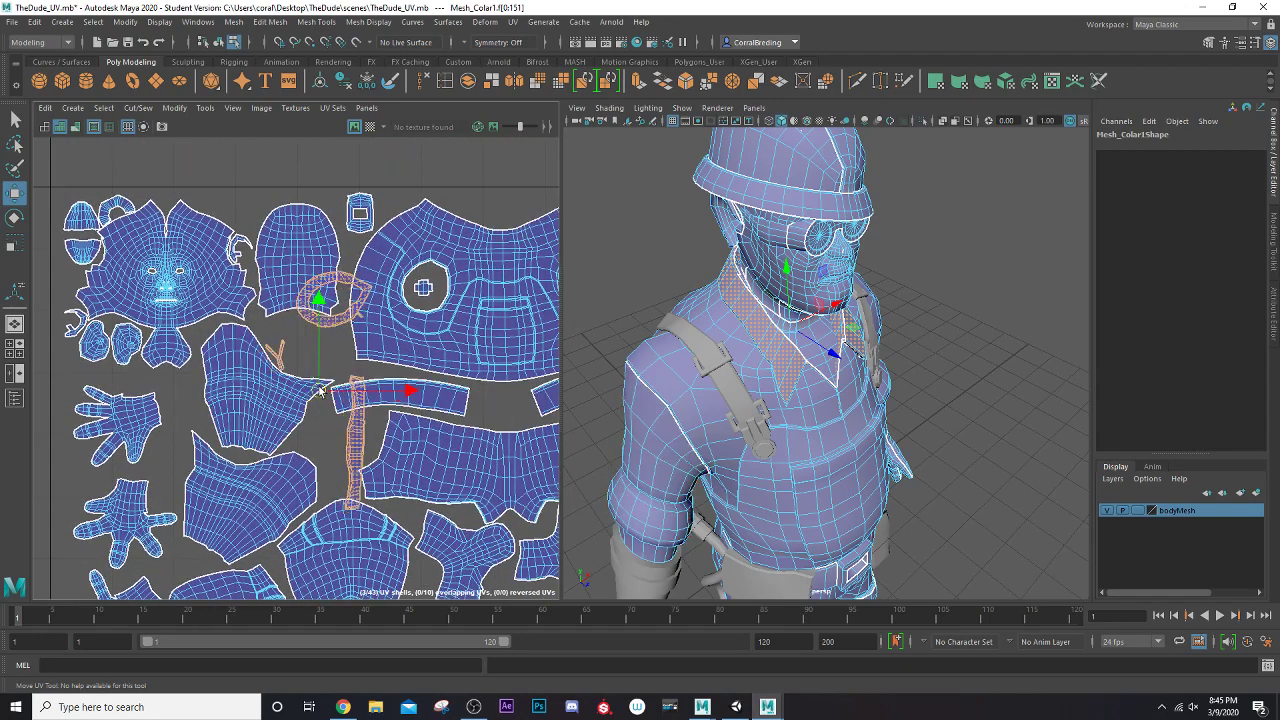
left_click_drag(320, 390, 284, 246)
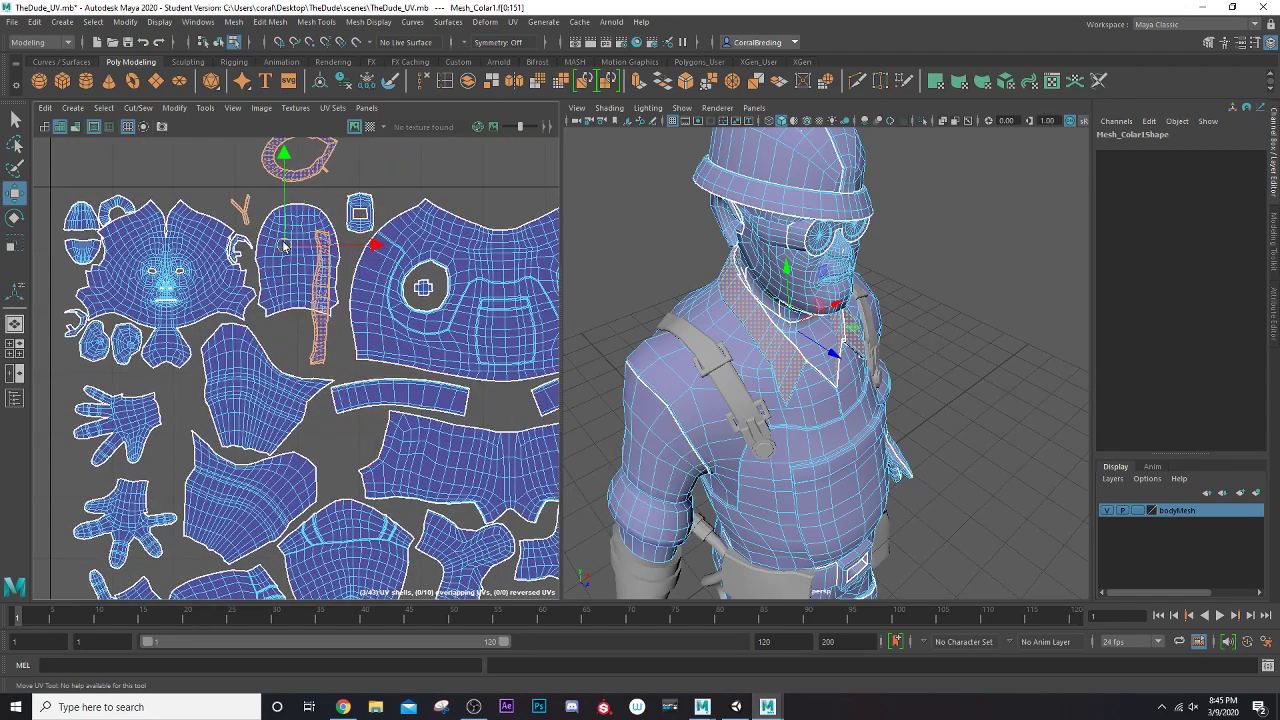
Rotate the long strip collar shell to horizontal and fit it above the torso shell's neckline, inside the tile's upper edge
left_click(319, 338)
middle_click_drag(309, 313, 262, 384, "alt")
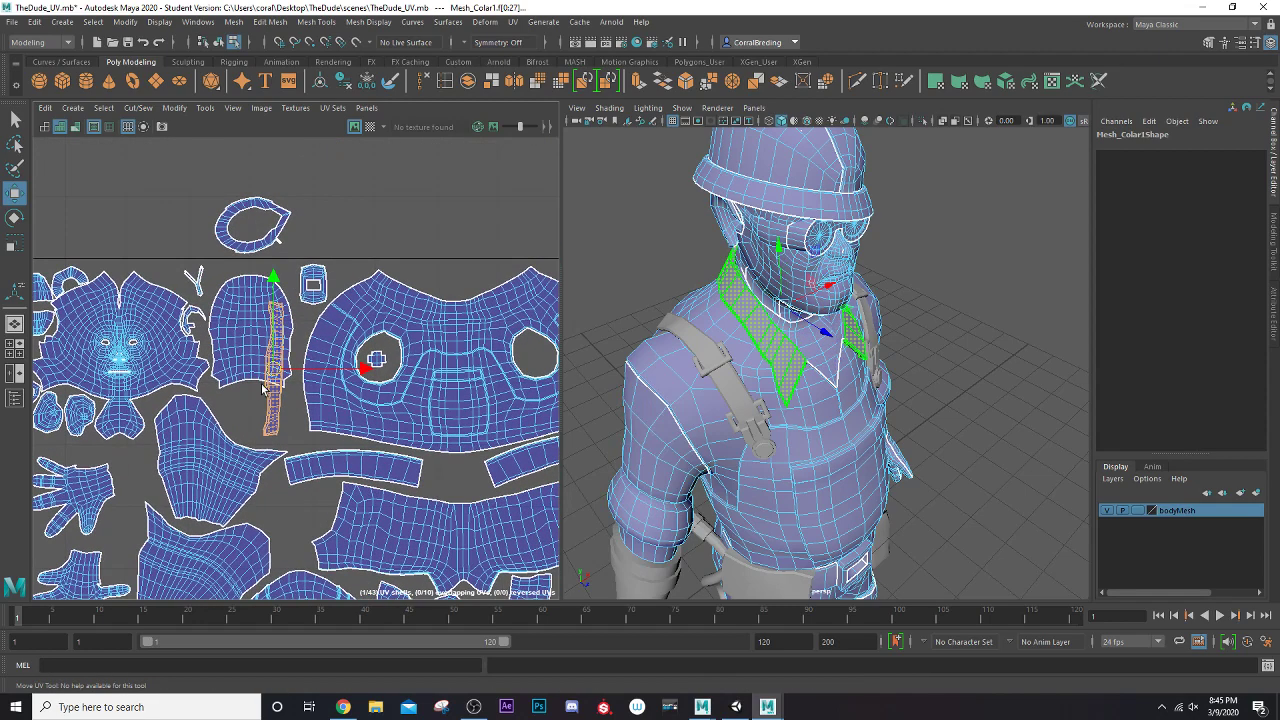
left_click_drag(277, 367, 446, 272)
key("e")
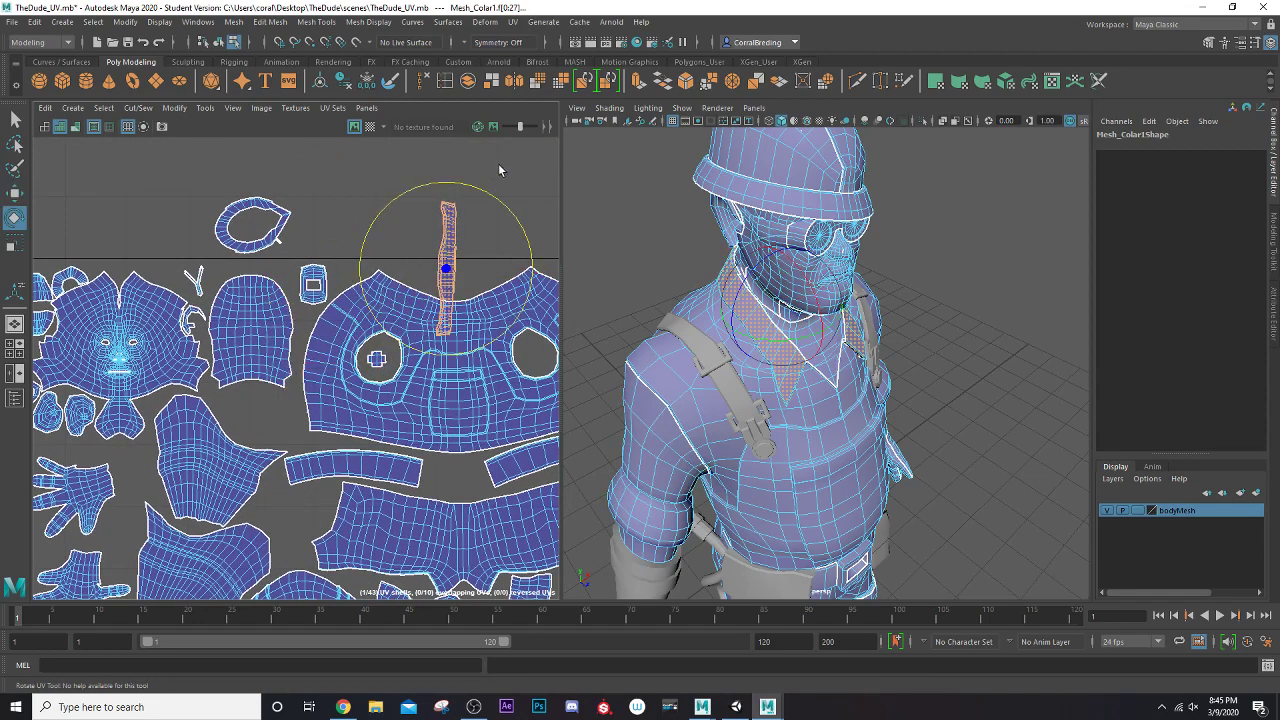
left_click_drag(497, 205, 527, 303)
left_click_drag(518, 330, 522, 323)
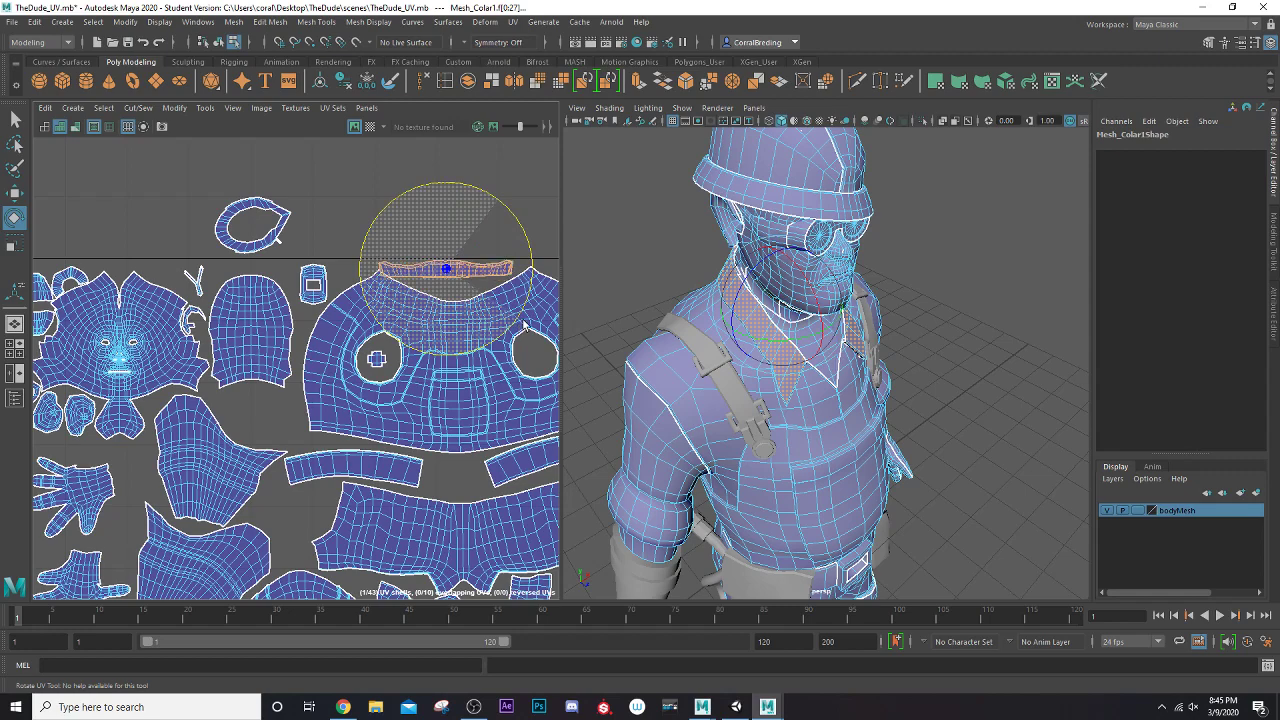
key("w")
scroll(447, 304, "up", 3)
left_click_drag(447, 258, 459, 257)
key("r")
key("w")
left_click(366, 286)
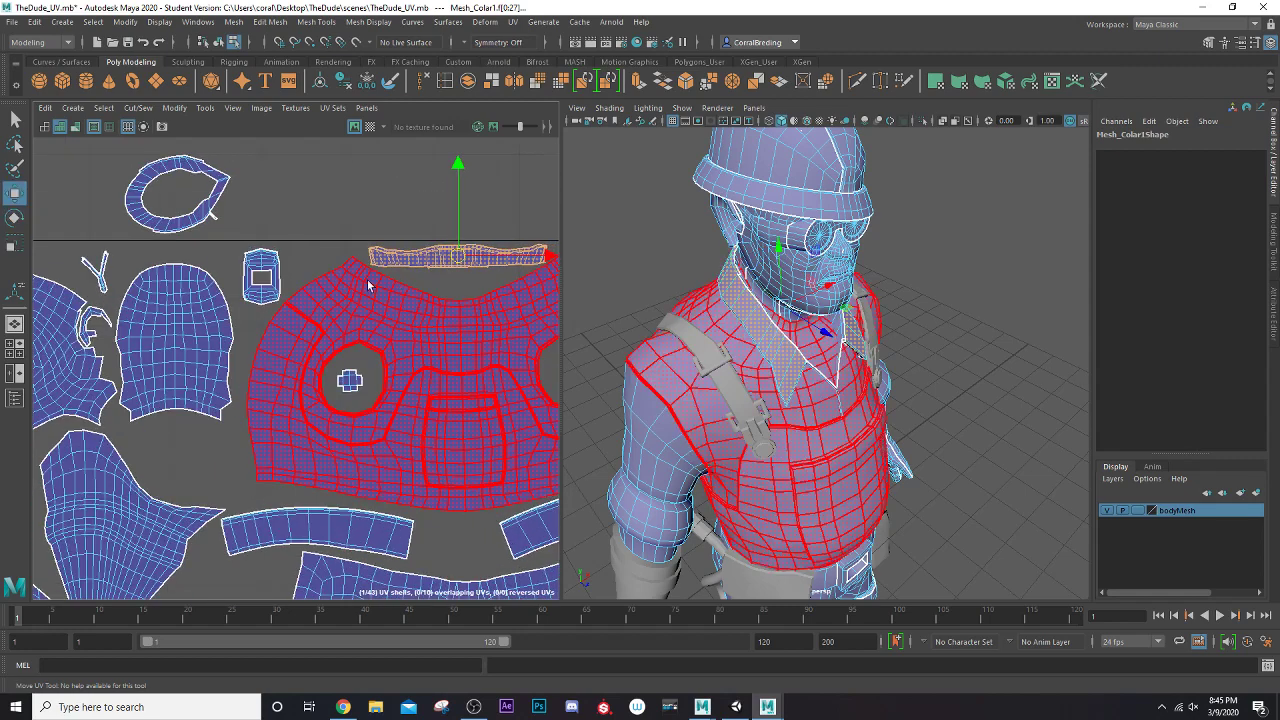
Move the curved collar shell into the gap below the cap-shaped shell and turn it slightly to fit
scroll(366, 286, "down", 3)
left_click(251, 237)
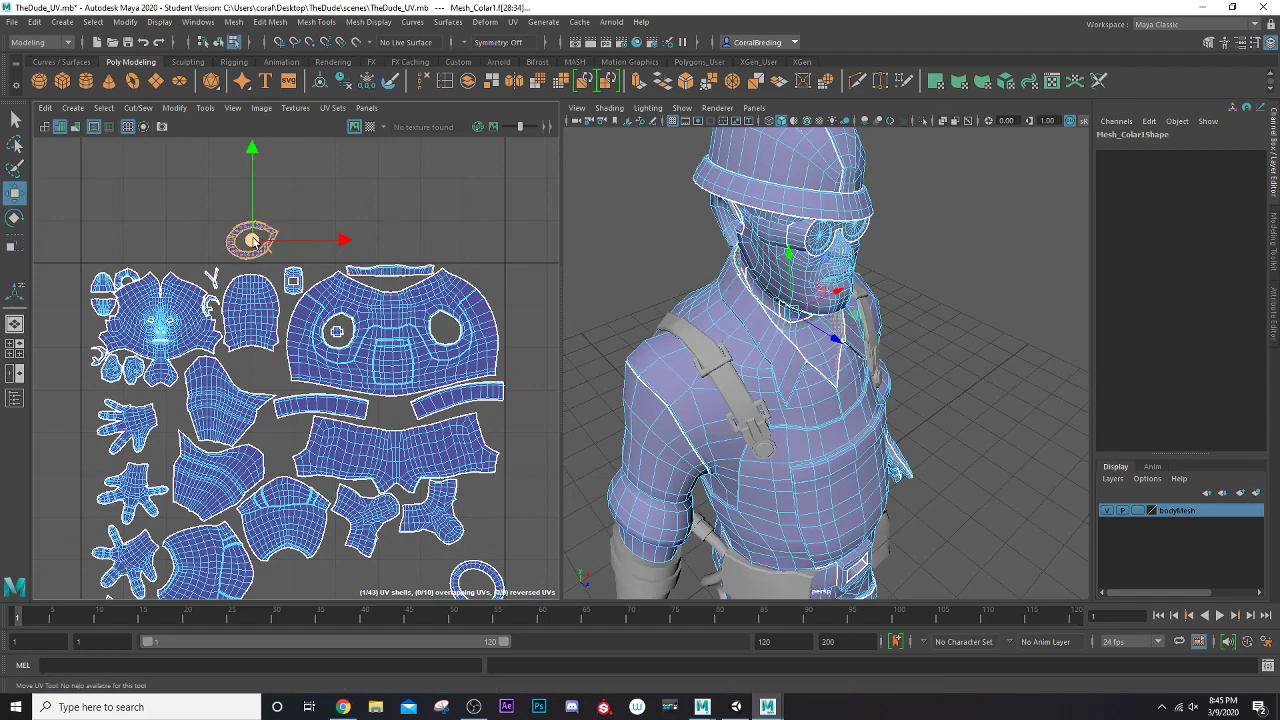
left_click_drag(255, 237, 260, 368)
scroll(262, 368, "up", 6)
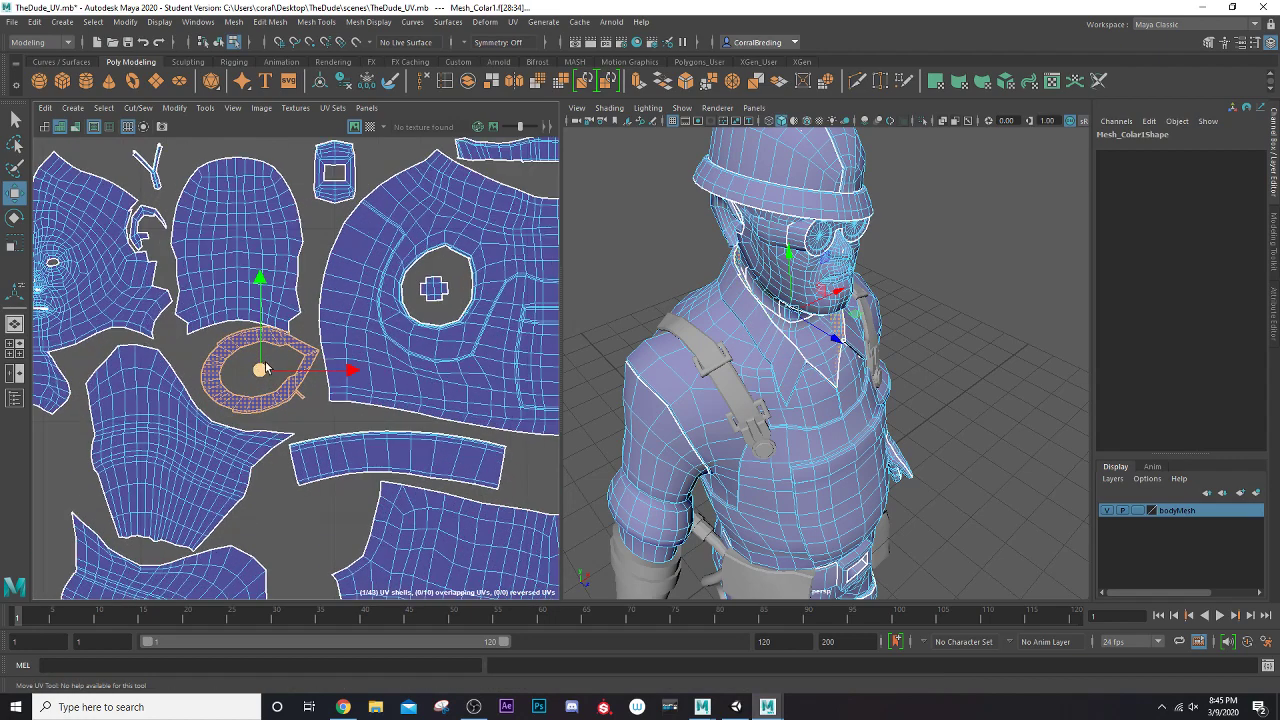
key("e")
key("w")
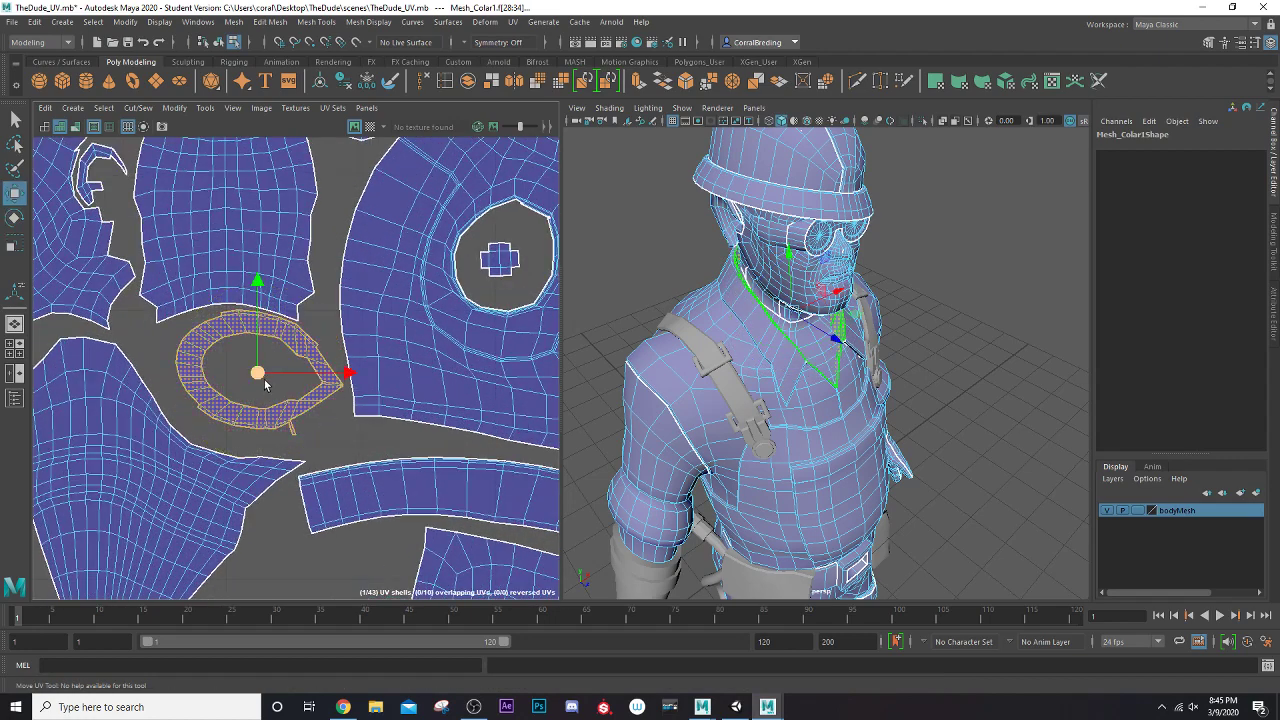
scroll(262, 425, "up", 3)
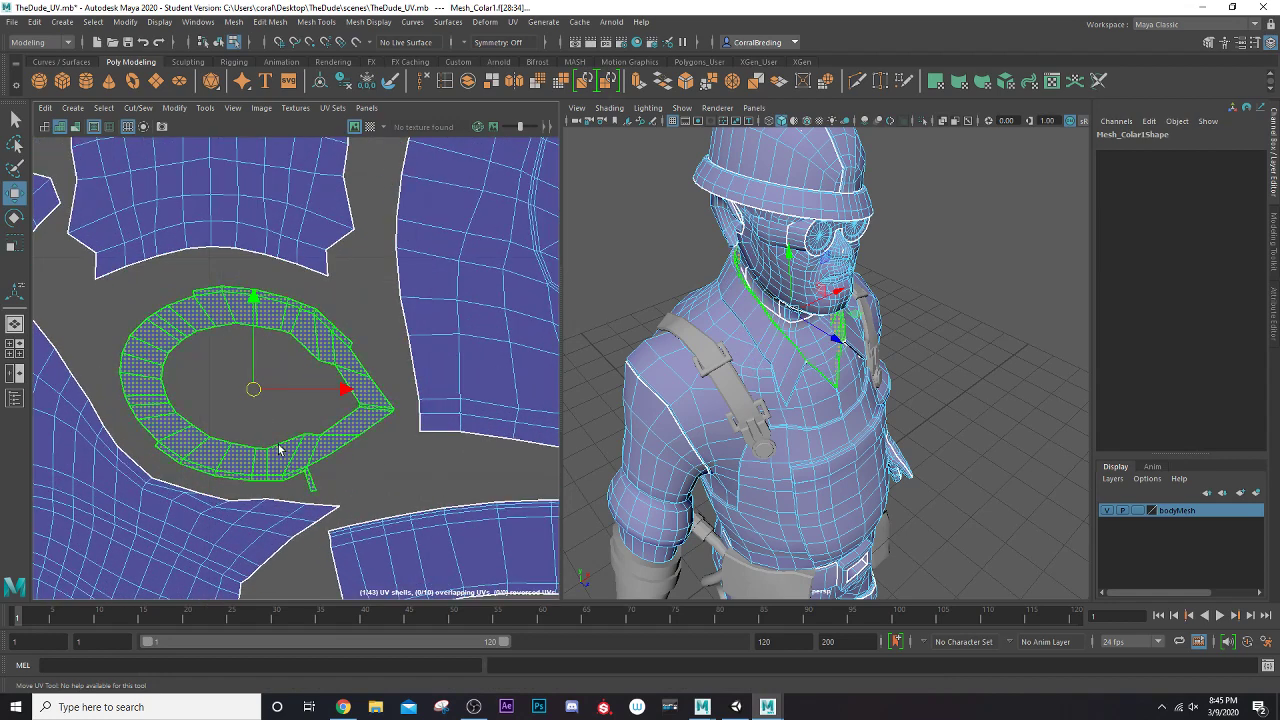
Move and sew the border edge beside the small tab sticking out of the curved collar shell
right_click_drag(286, 446, 308, 440)
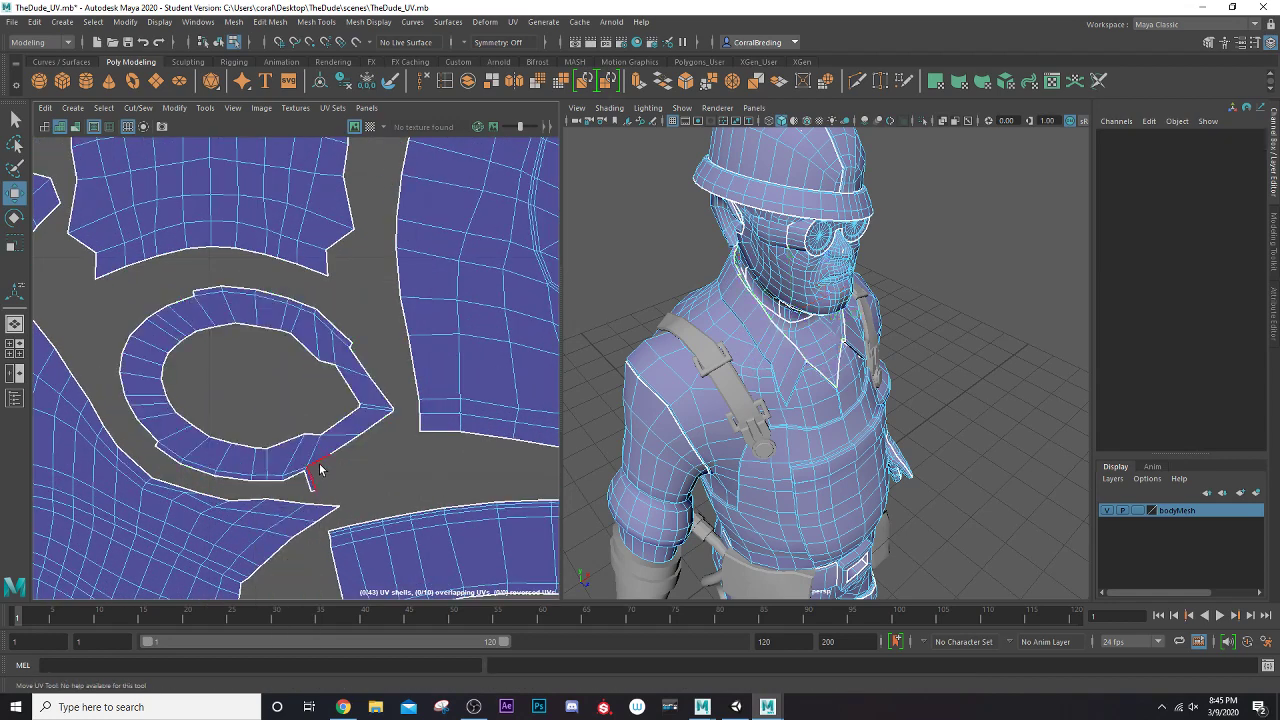
left_click(320, 469)
left_click(138, 108)
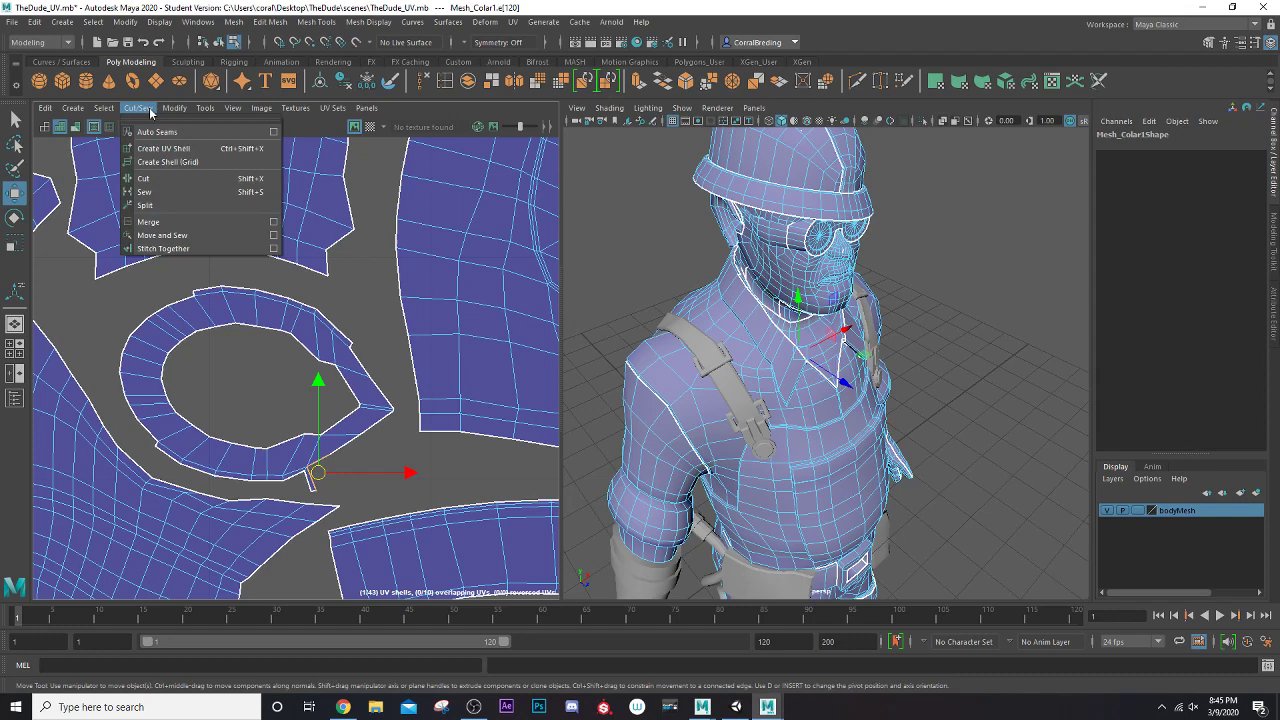
left_click(190, 228)
Select the UVs around the curved collar shell's protruding tab and unfold them
right_click_drag(293, 478, 305, 470)
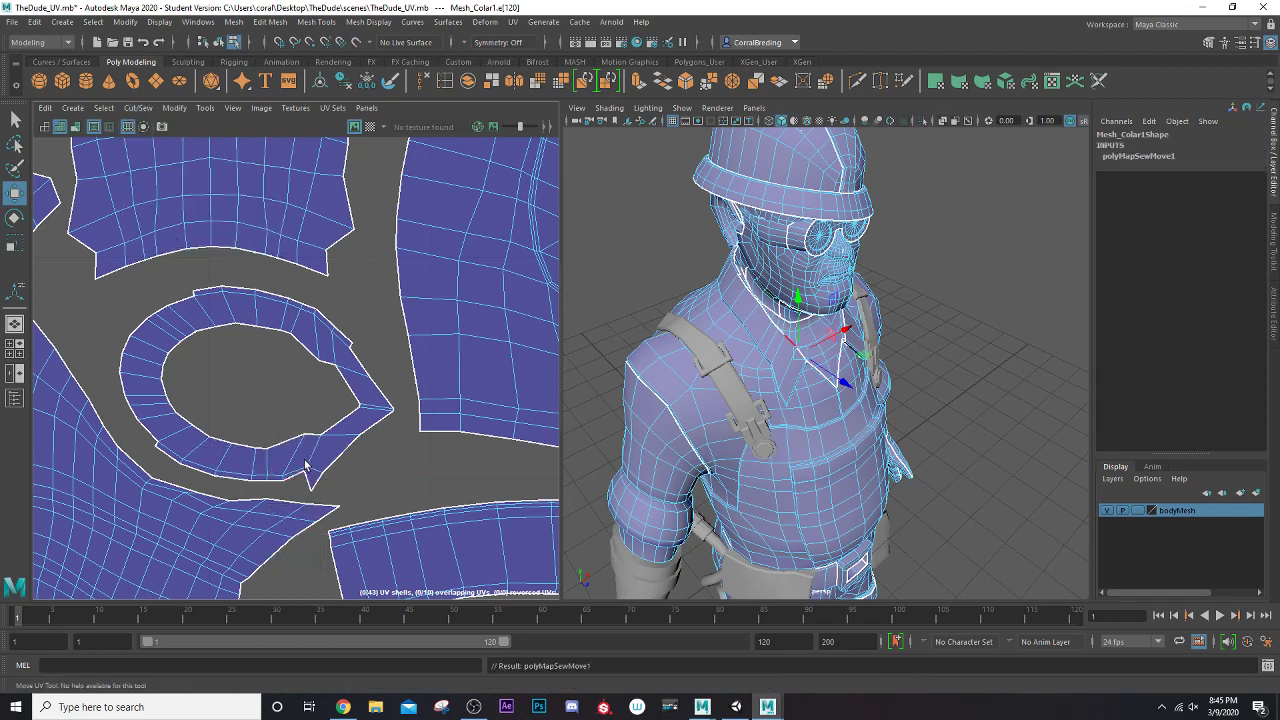
left_click_drag(336, 496, 333, 496)
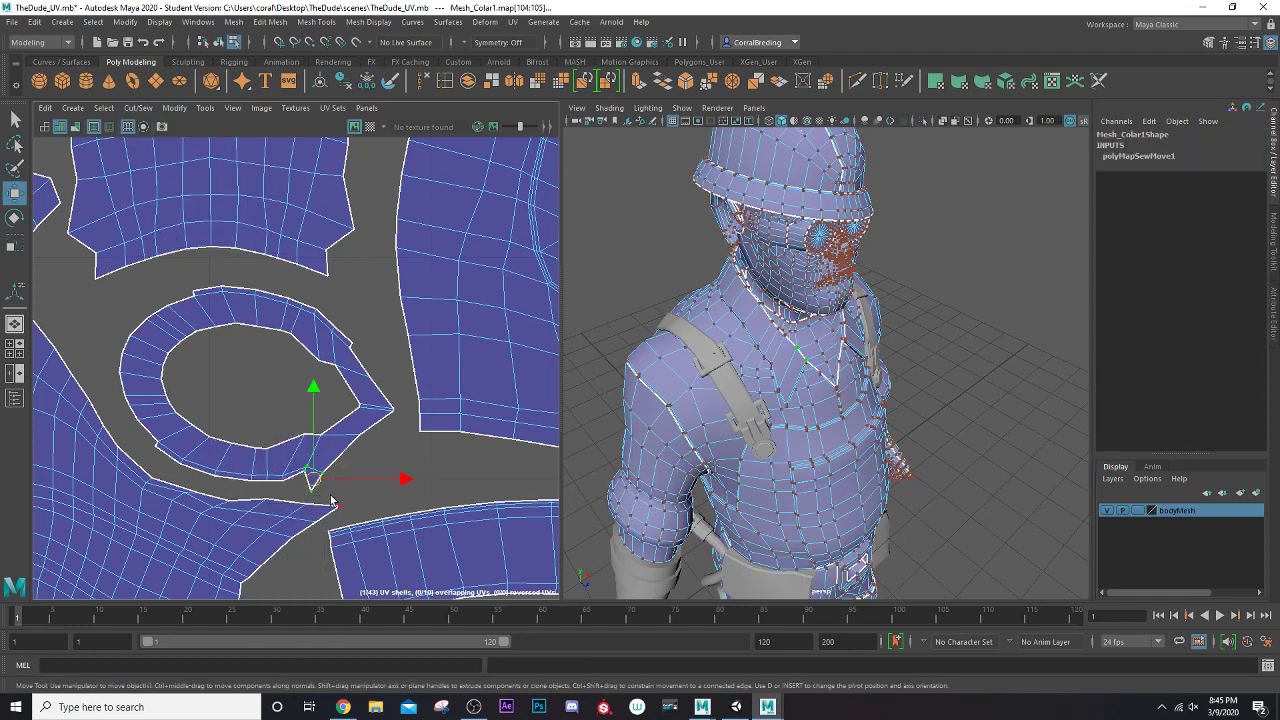
key("ctrl+u")
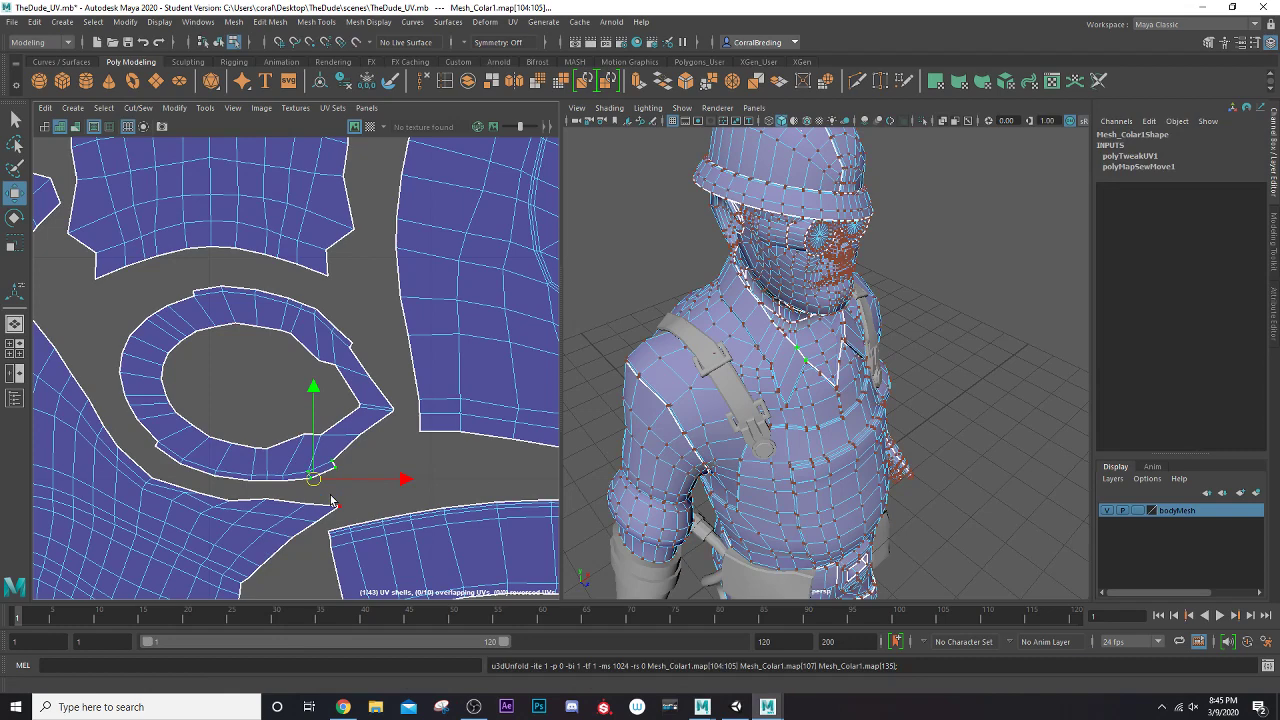
Return to object mode, select the combined body mesh, and delete its construction history with its transformations frozen
scroll(831, 421, "down", 5)
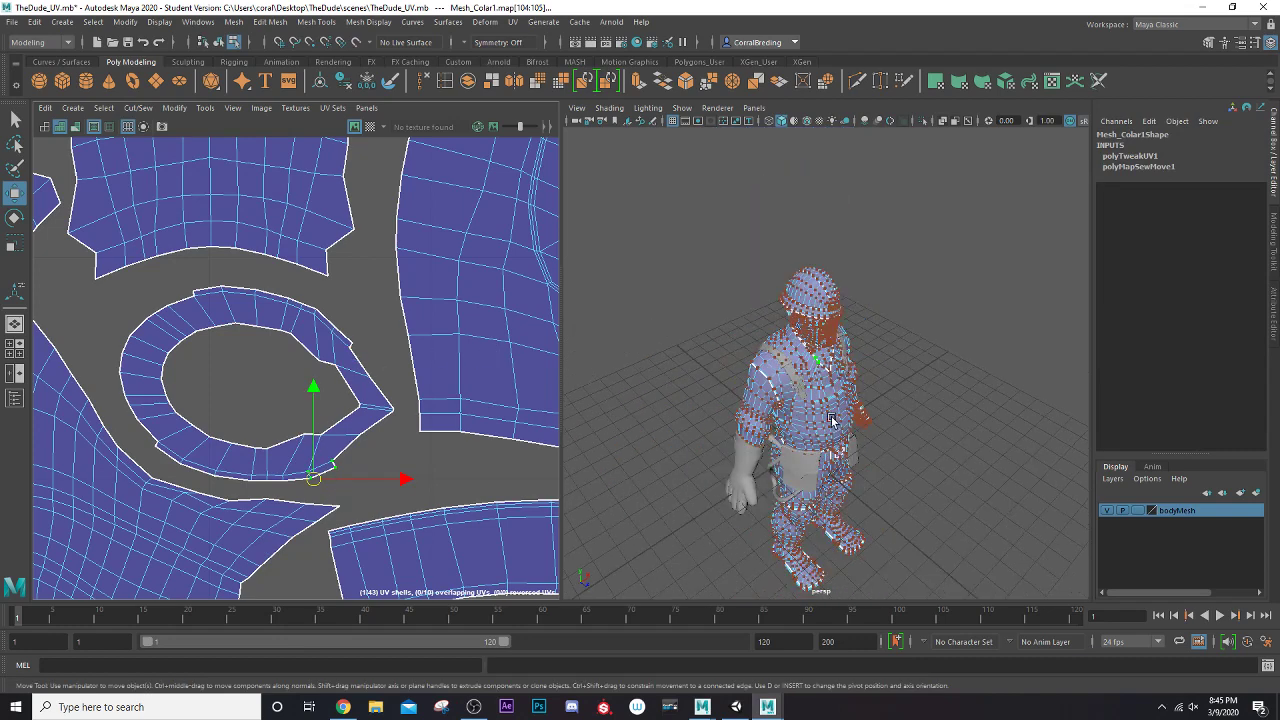
right_click_drag(807, 366, 876, 326)
left_click(893, 357)
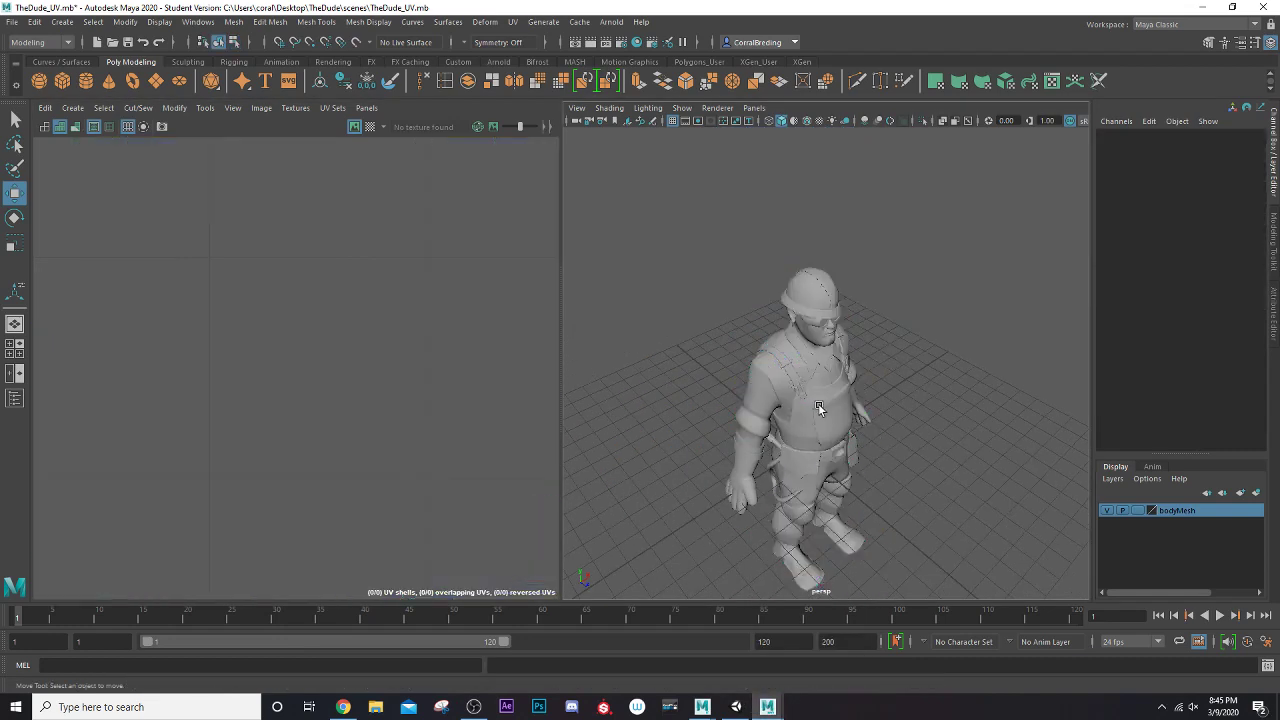
left_click(820, 406)
left_click_drag(820, 406, 760, 398, "alt")
scroll(755, 394, "up", 4)
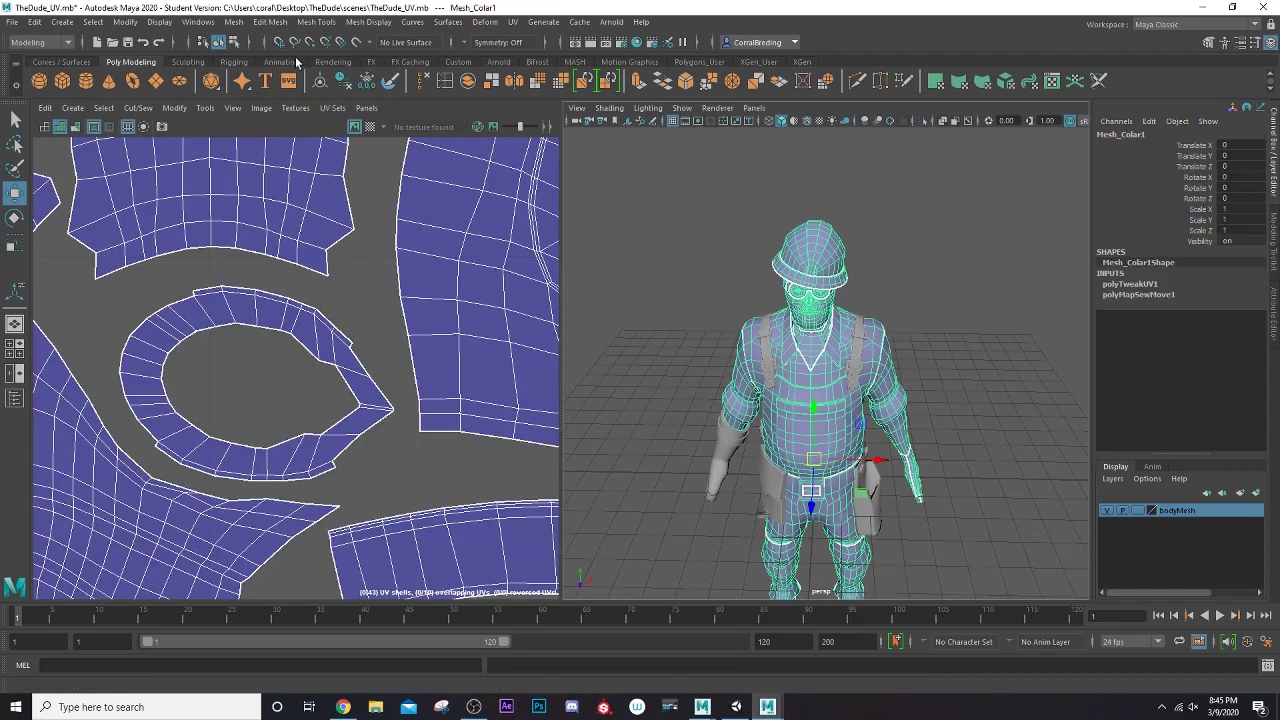
left_click(366, 82)
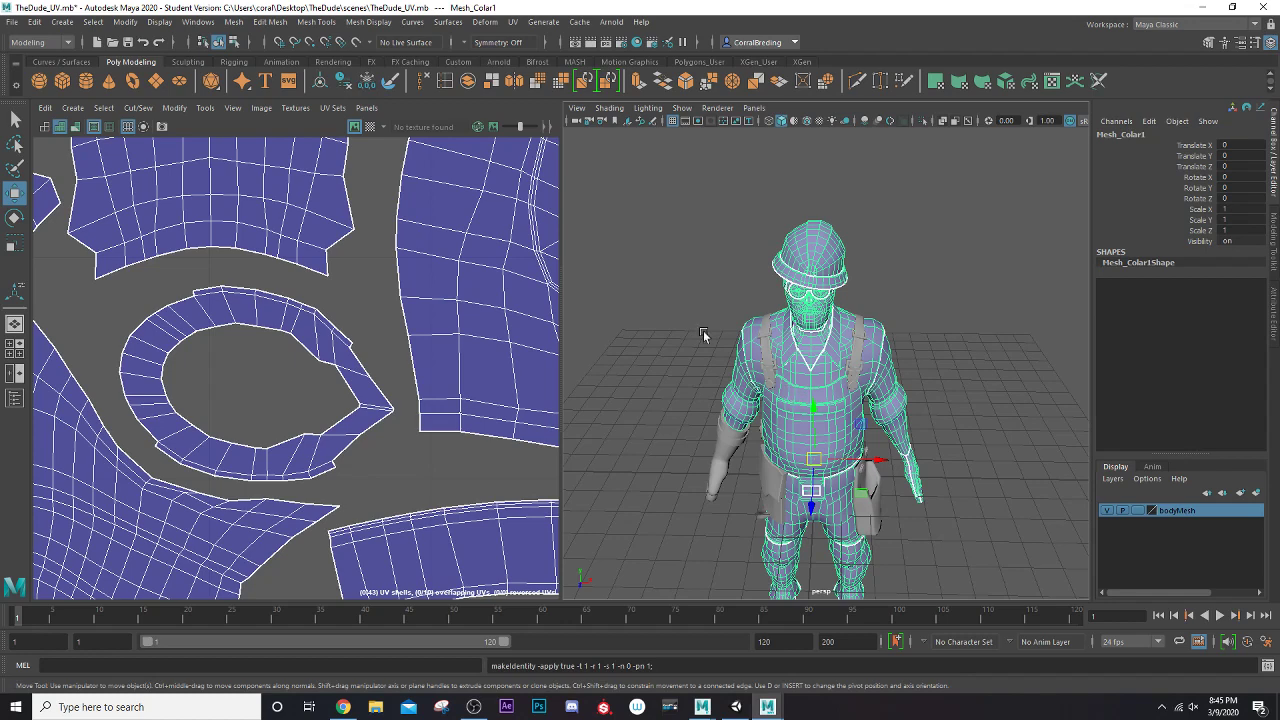
Save the scene under its current file name
left_click(12, 21)
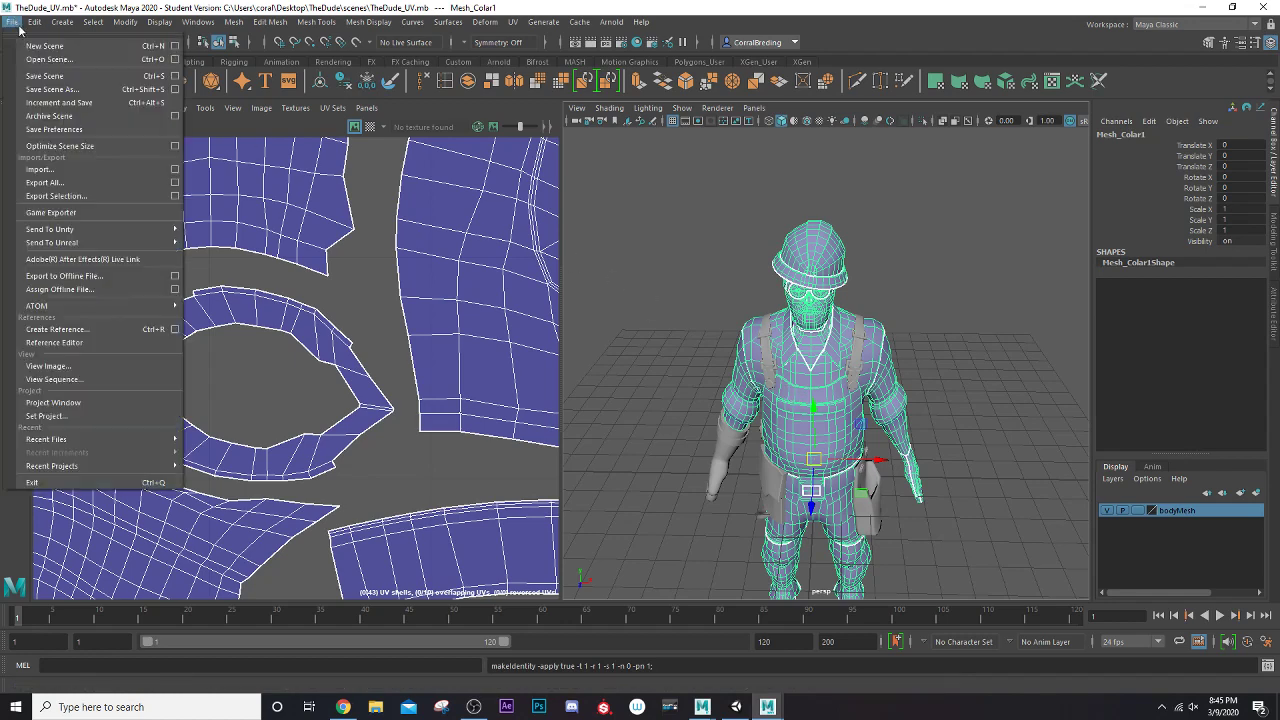
left_click(44, 76)
left_click(609, 364)
key("w")
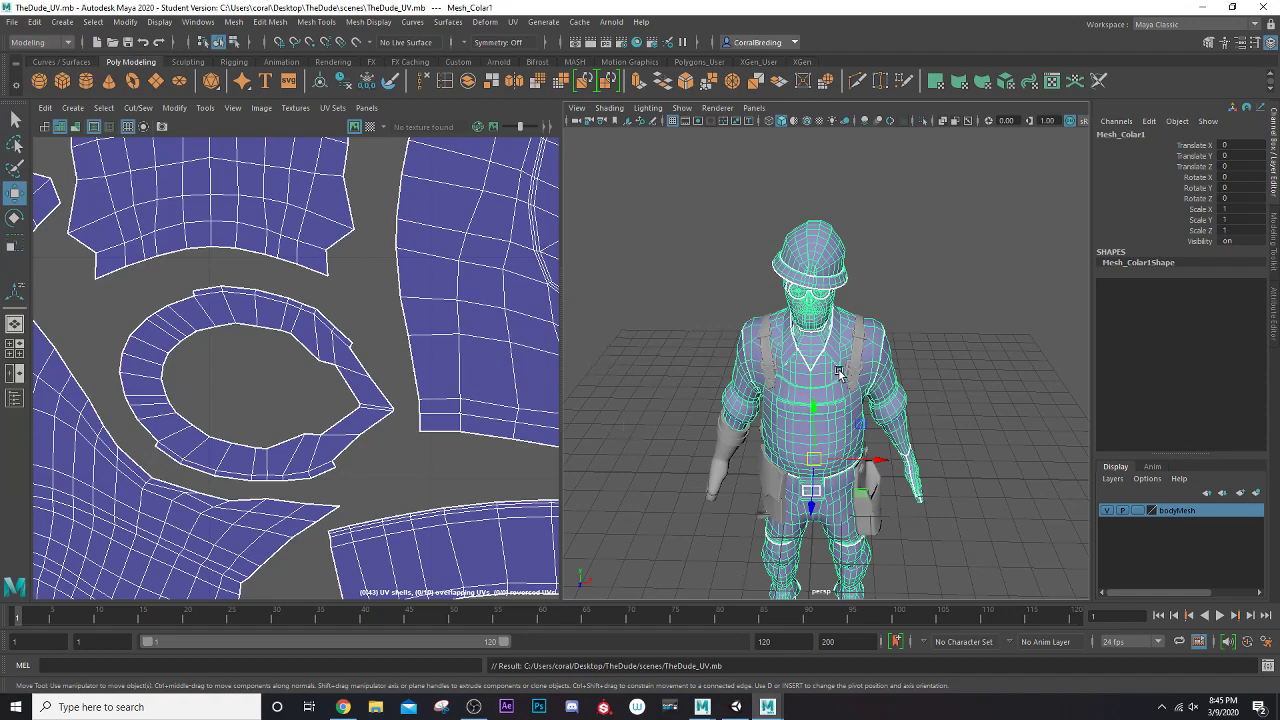
Duplicate the suspenders mesh and move the copy out in front of the character, about 5.25 units along Z
scroll(839, 373, "up", 4)
left_click_drag(822, 403, 720, 386, "alt")
scroll(725, 386, "up", 3)
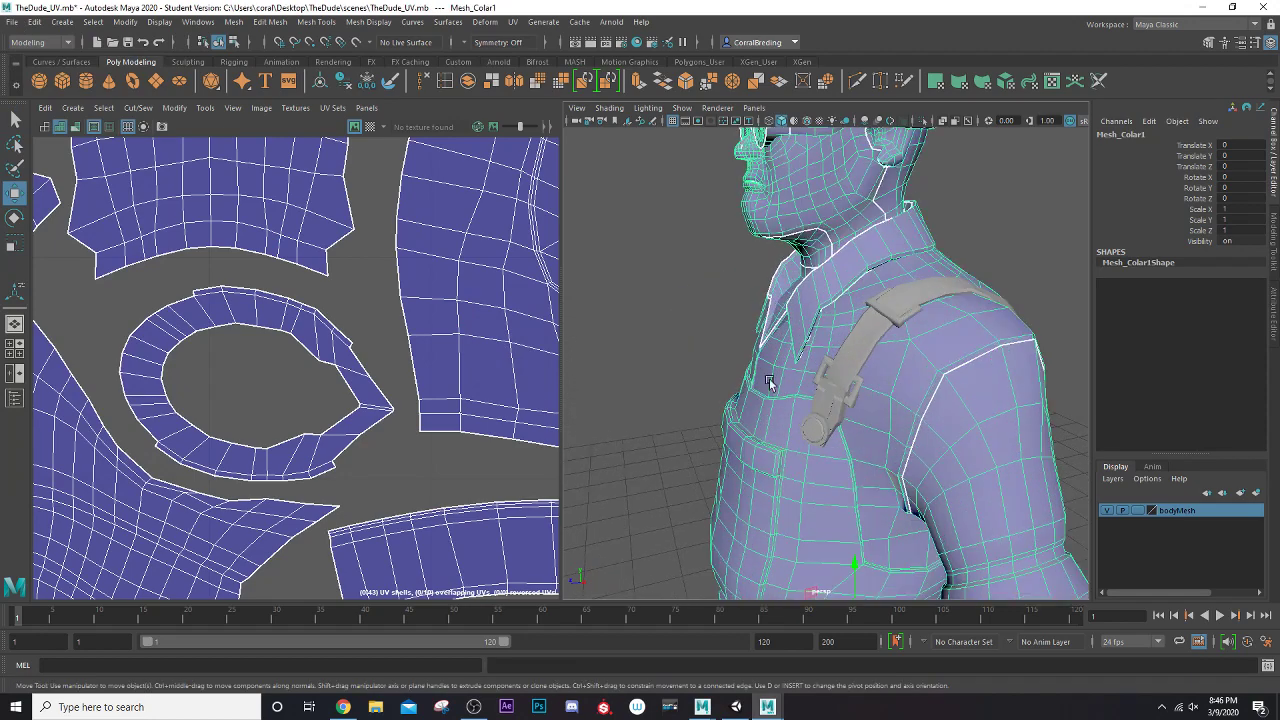
left_click(865, 339)
mouse_move(880, 345)
left_mouse_down("alt")
mouse_move(831, 366)
mouse_move(882, 353)
left_mouse_up("alt")
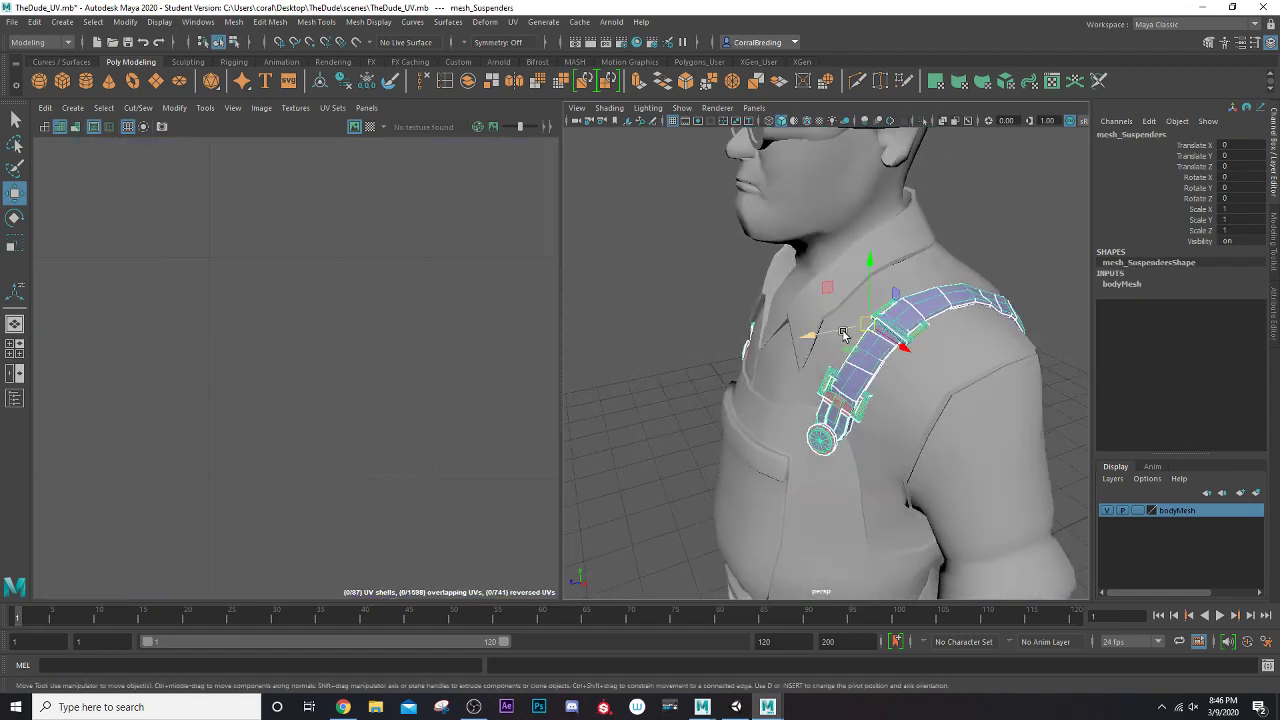
scroll(841, 335, "down", 5)
key("ctrl+d")
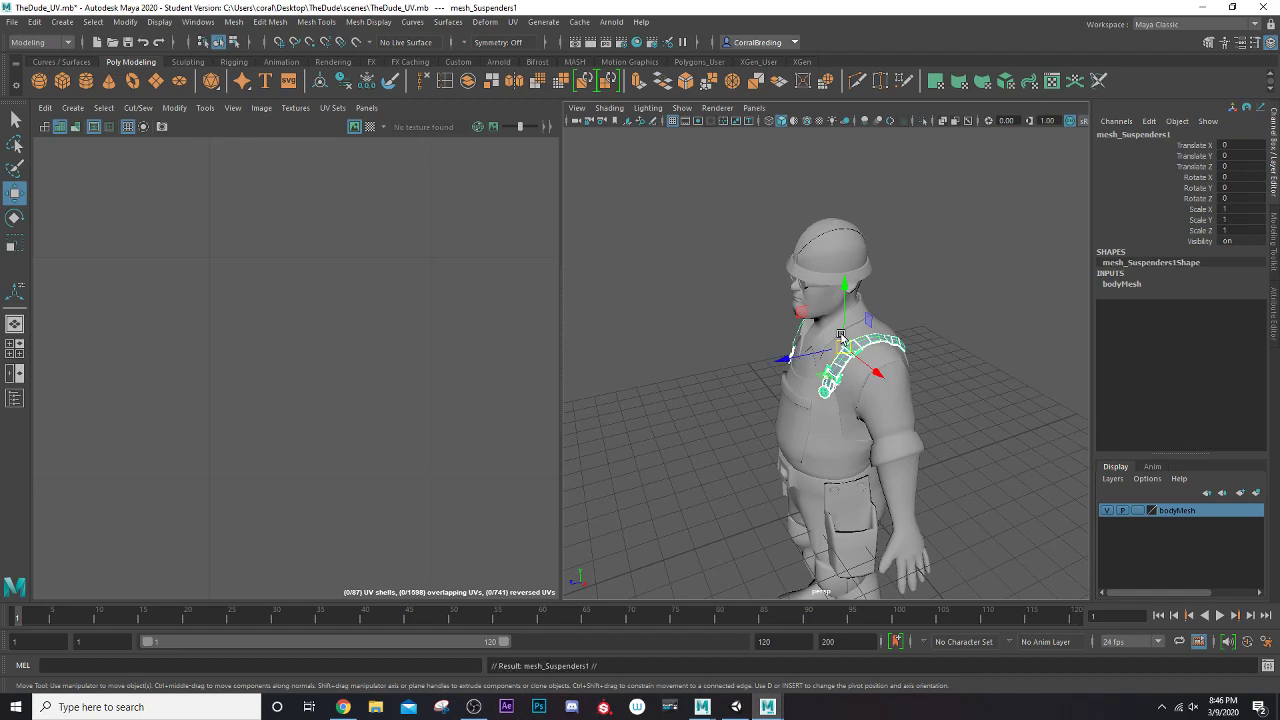
left_click_drag(812, 353, 630, 364)
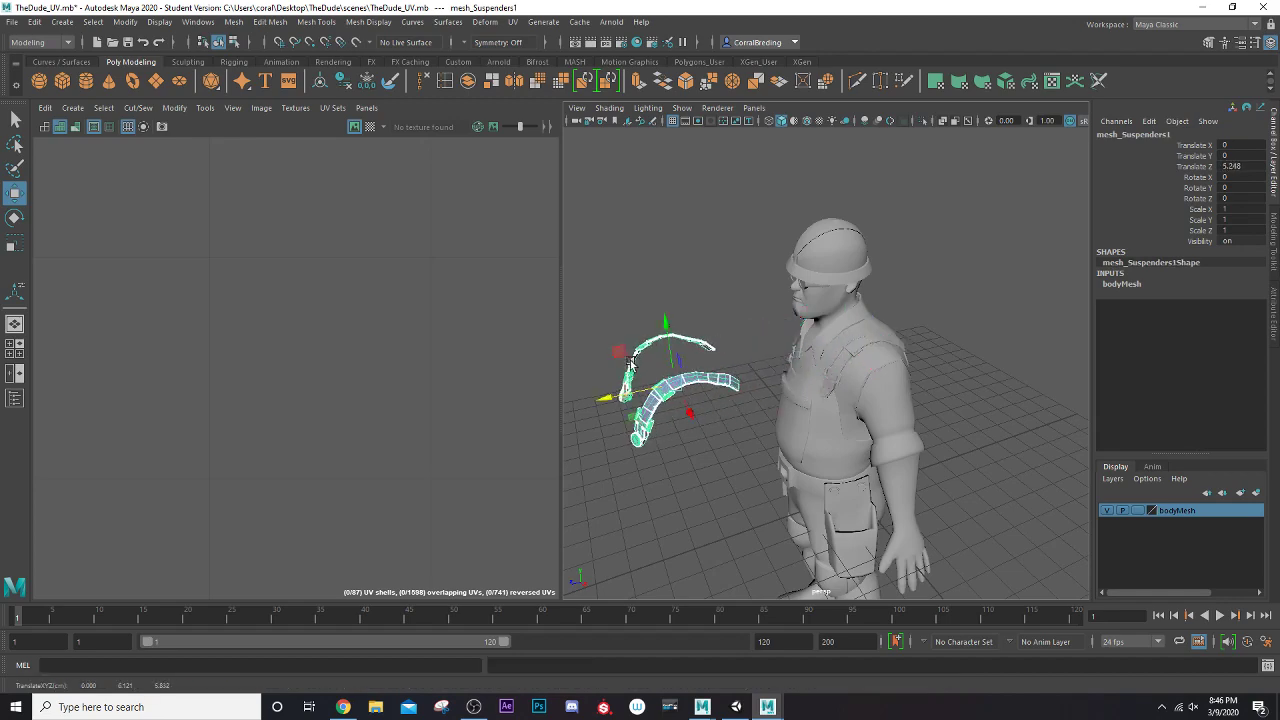
Separate the duplicated suspenders into their individual mesh pieces
scroll(645, 361, "up", 3)
left_click_drag(686, 226, 769, 294, "alt")
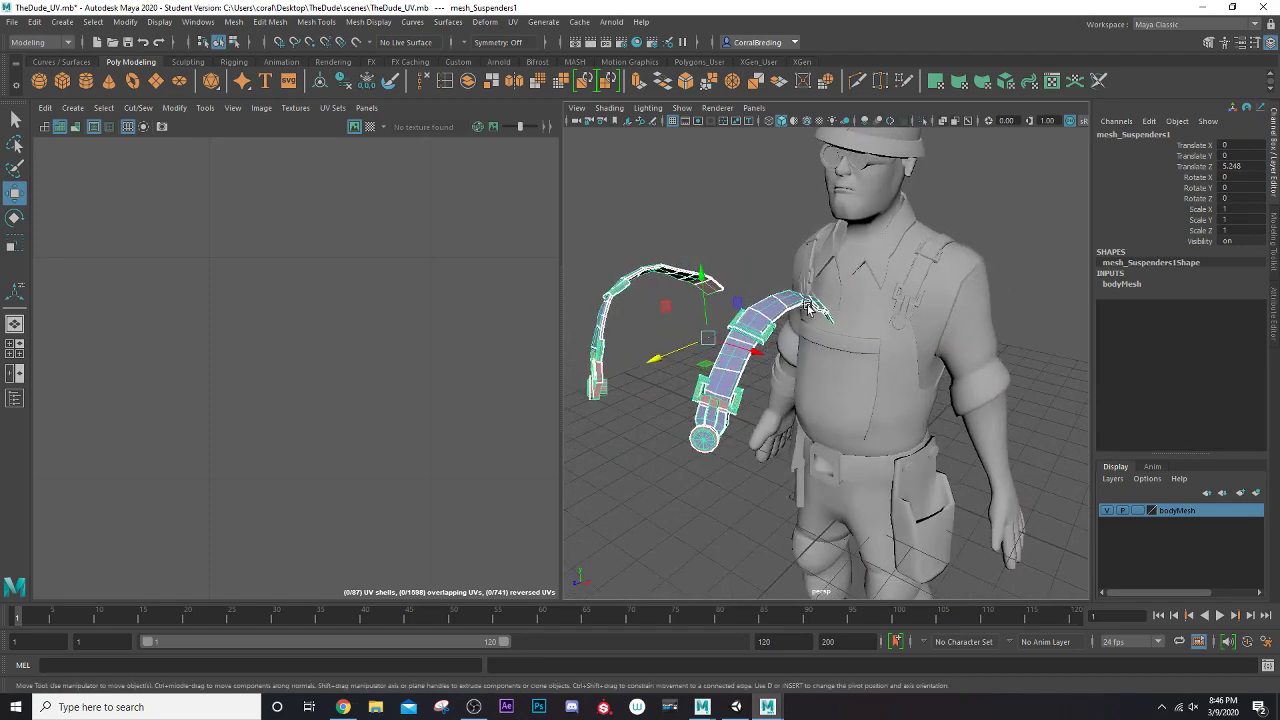
left_click_drag(723, 421, 717, 372, "alt")
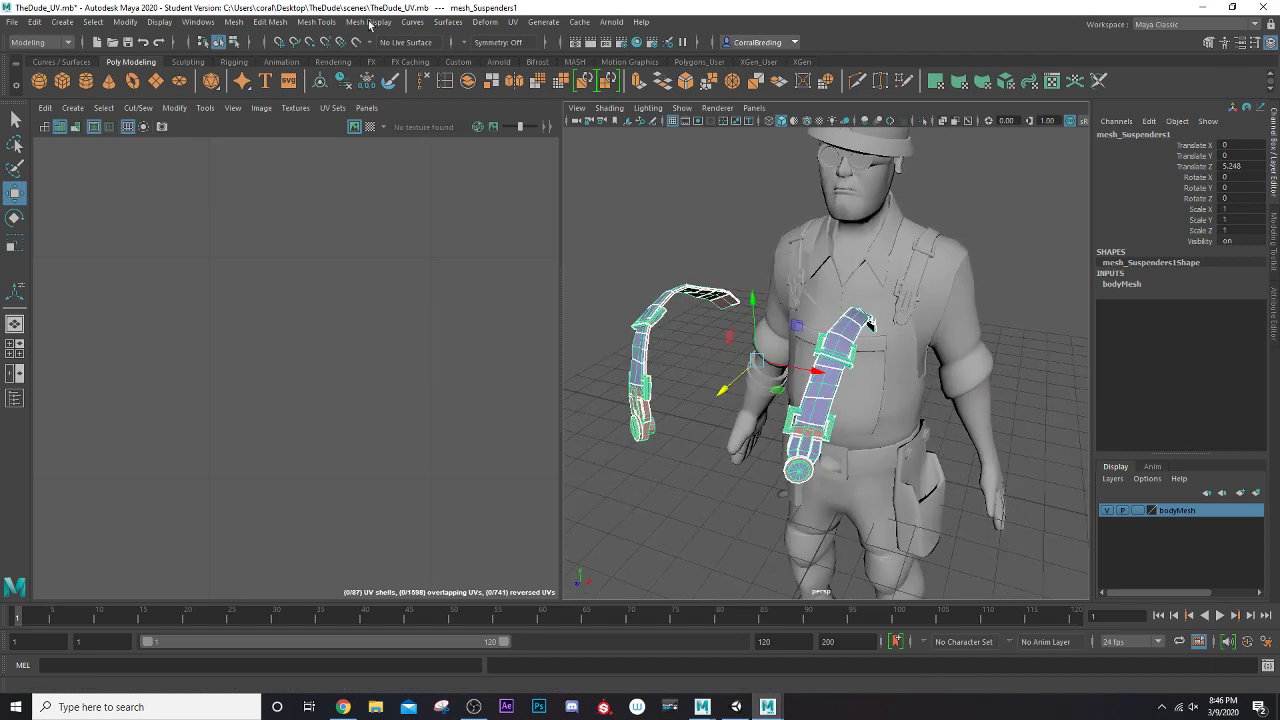
left_click(236, 22)
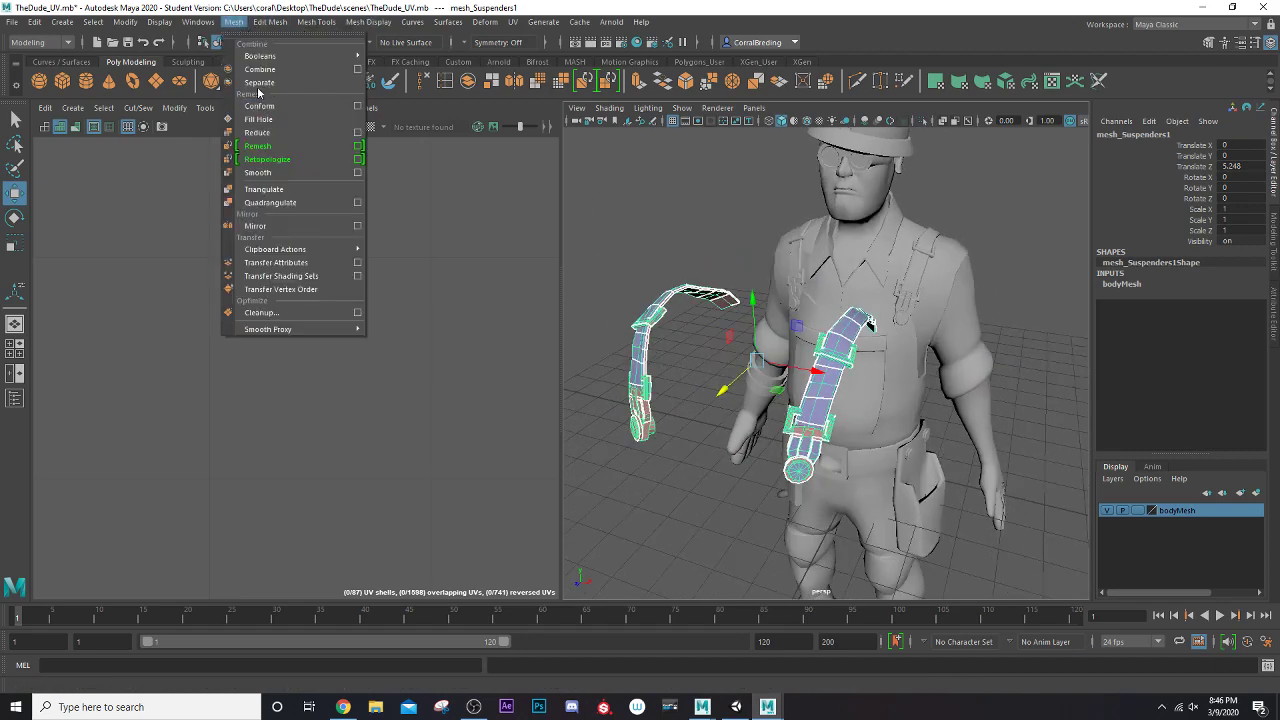
left_click(268, 84)
Delete all pieces of the duplicated strap farther from the camera, keeping only the nearer strap
scroll(640, 310, "up", 5)
left_click_drag(653, 318, 676, 290, "alt")
scroll(746, 314, "down", 6)
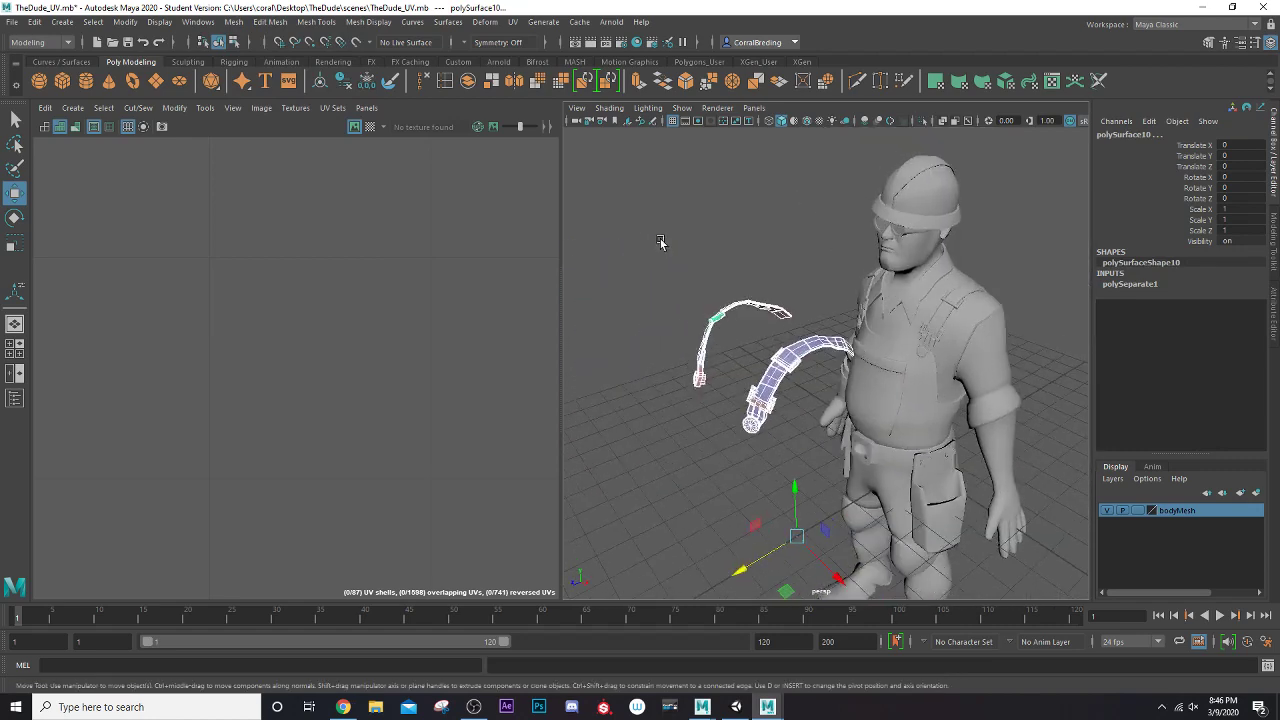
left_click_drag(709, 370, 753, 360)
key("Delete")
scroll(777, 421, "up", 4)
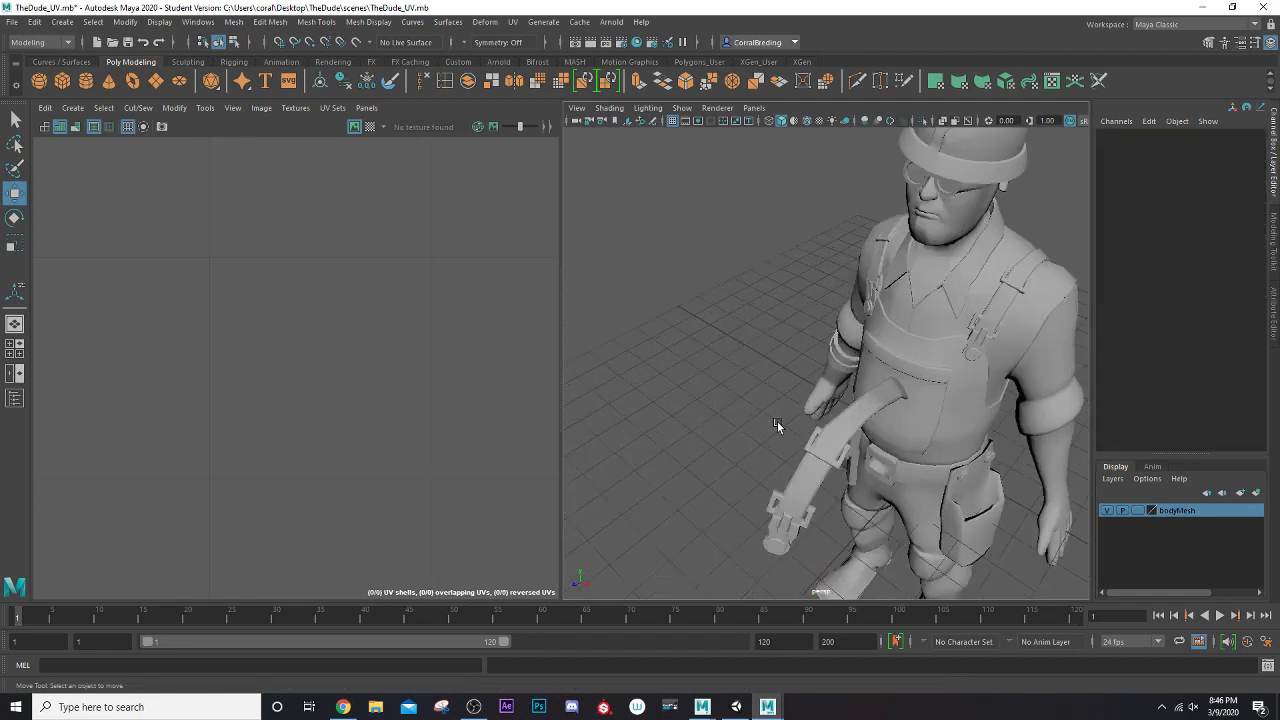
Center the pivots of all remaining pieces of the suspender strap copy
left_click(810, 477)
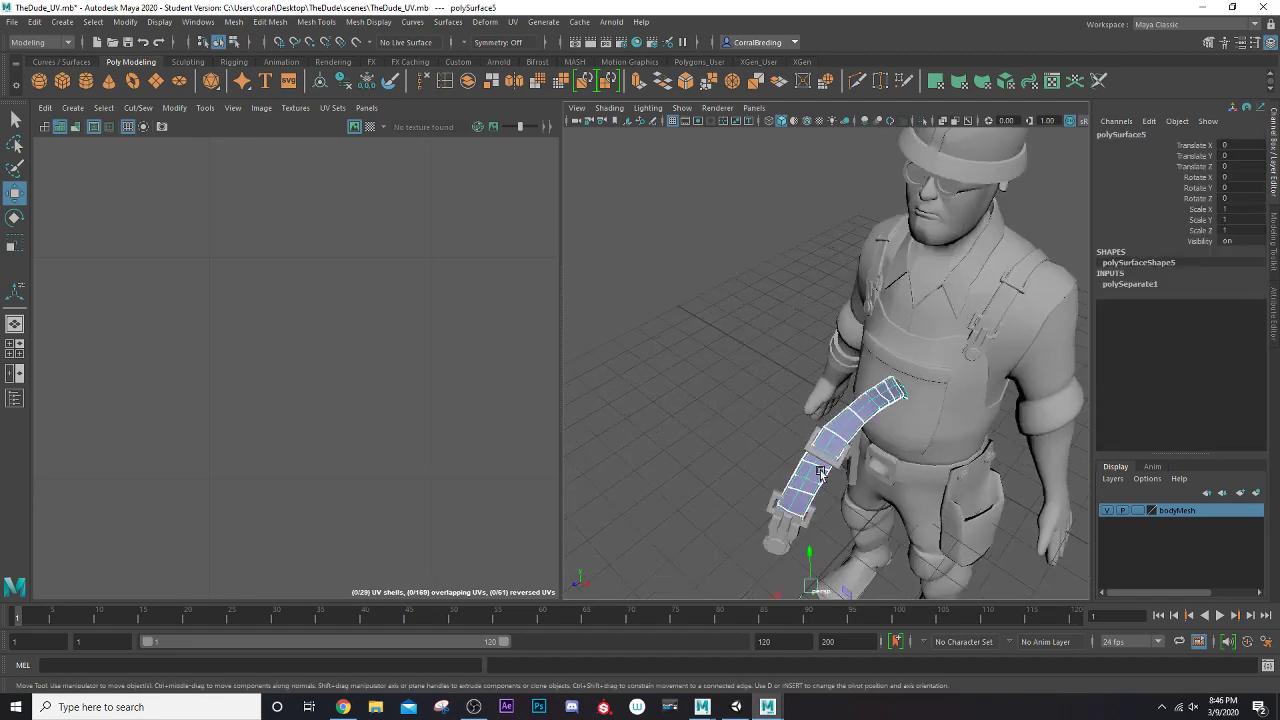
left_click_drag(820, 474, 689, 371, "alt")
left_click_drag(723, 286, 891, 451)
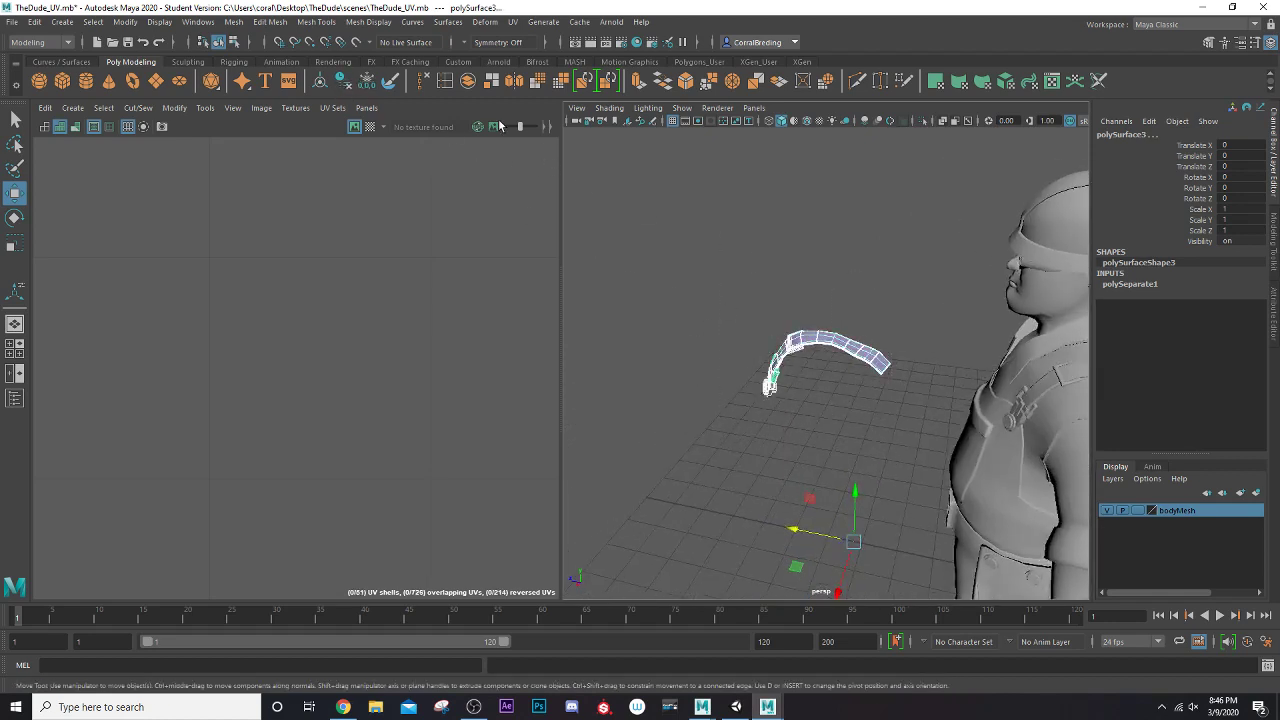
left_click(322, 82)
key("f")
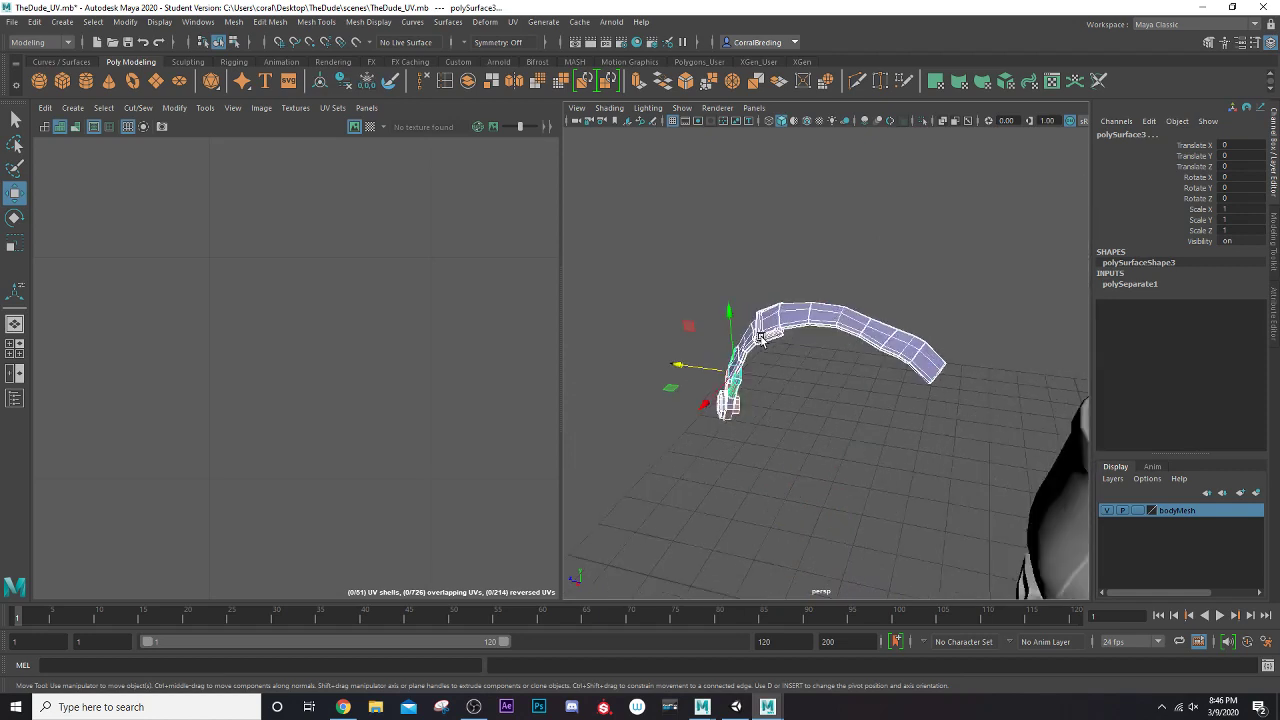
Move the long strap band up about 2.27 units along Y, away from its buckles and clip
left_click(840, 313)
left_click_drag(840, 325, 742, 314, "alt")
key("ctrl+z")
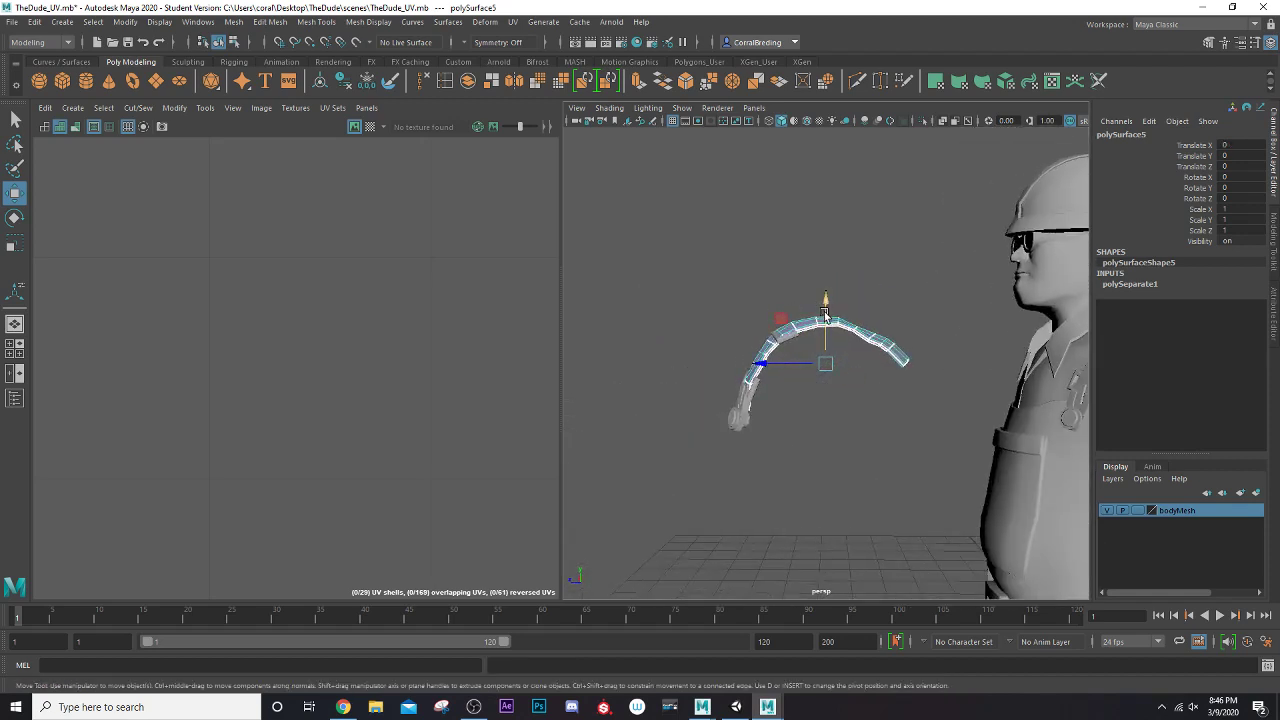
left_click_drag(826, 310, 825, 163)
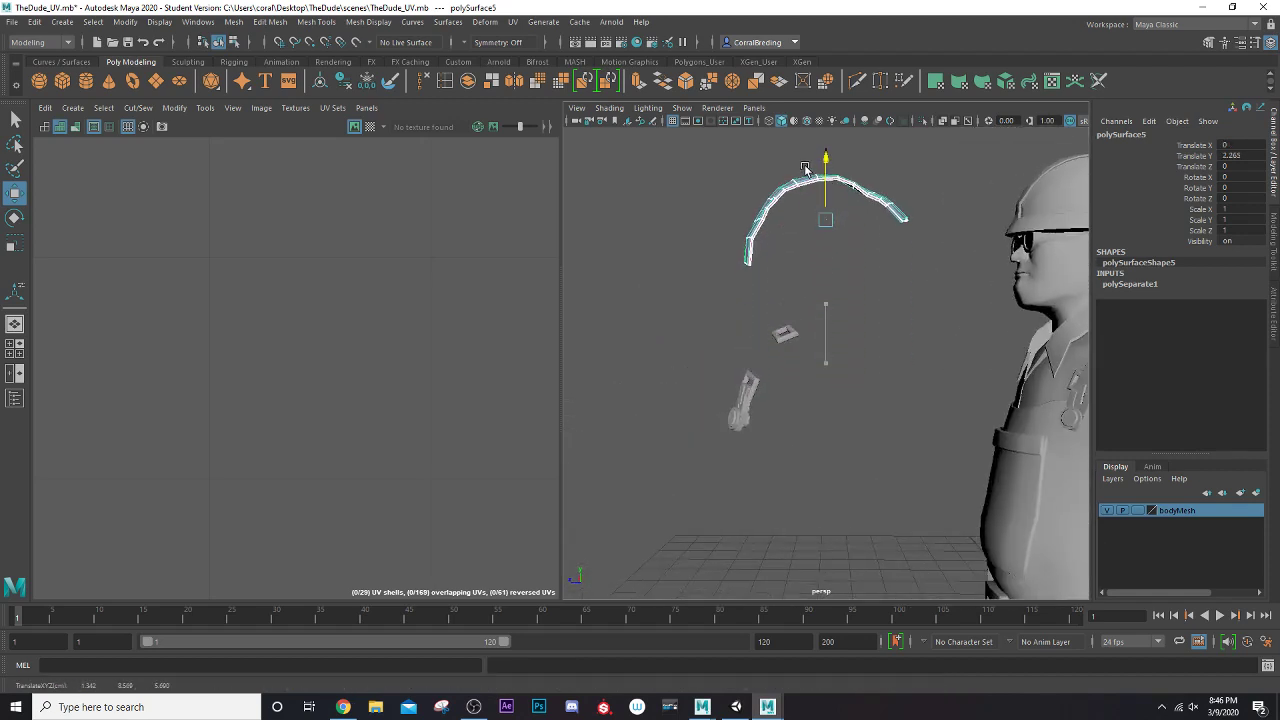
left_click_drag(810, 230, 805, 280, "alt")
Lower the clip and the round button to separate them from the buckle, the button by about 0.81 units along Y
left_click(786, 333)
left_click(737, 405)
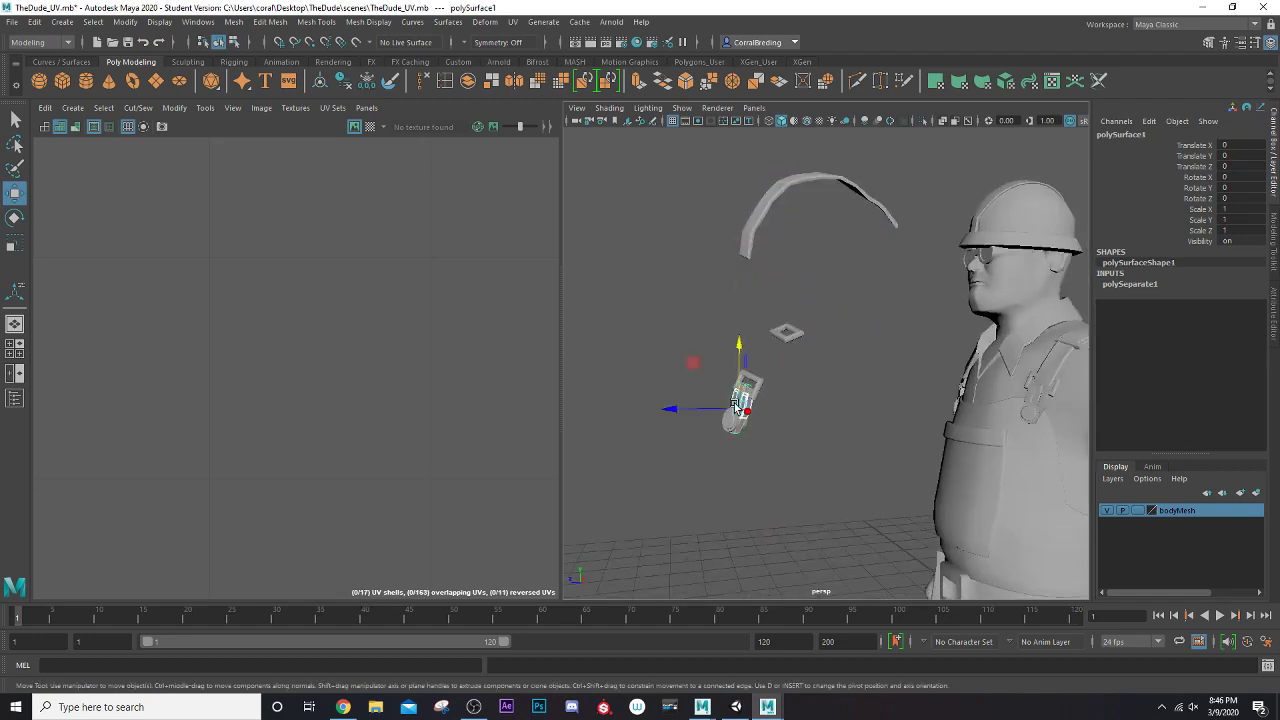
left_click(732, 401)
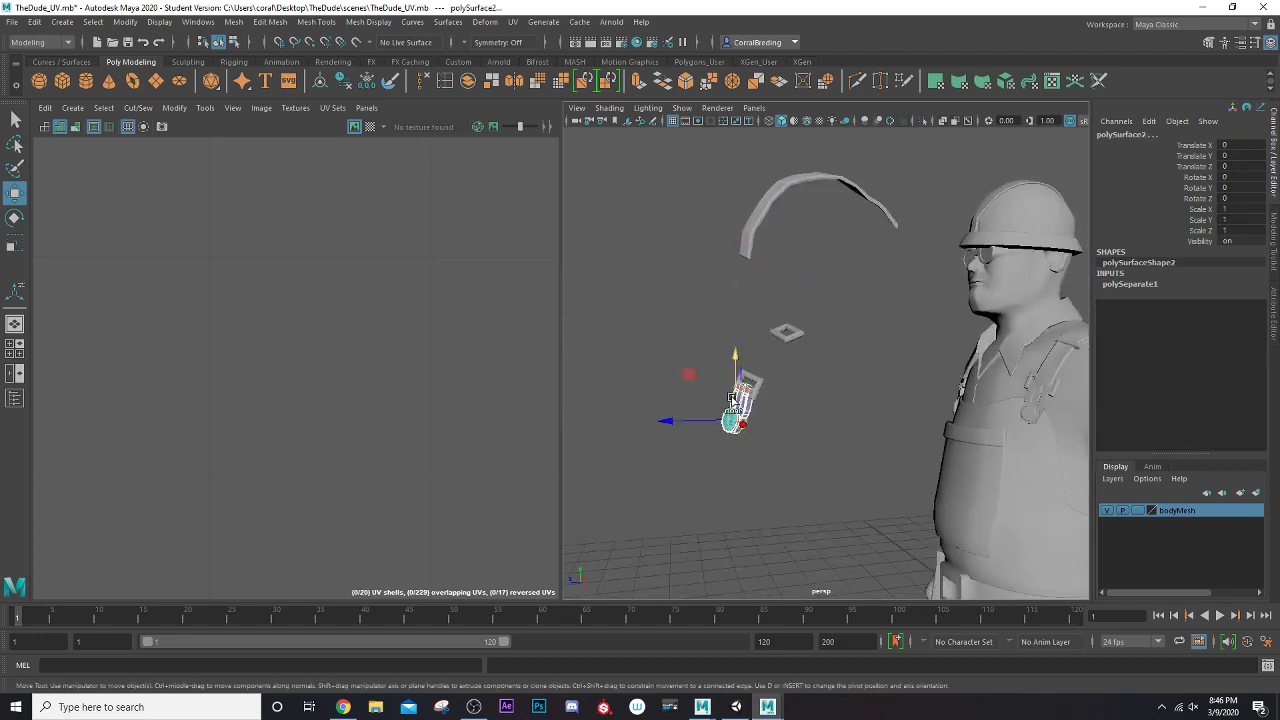
left_click_drag(736, 352, 734, 387)
left_click(750, 446)
scroll(799, 412, "up", 3)
Delete the upper of the two rectangular buckles and raise the remaining one slightly above the clip
left_click(775, 394)
left_click(769, 338)
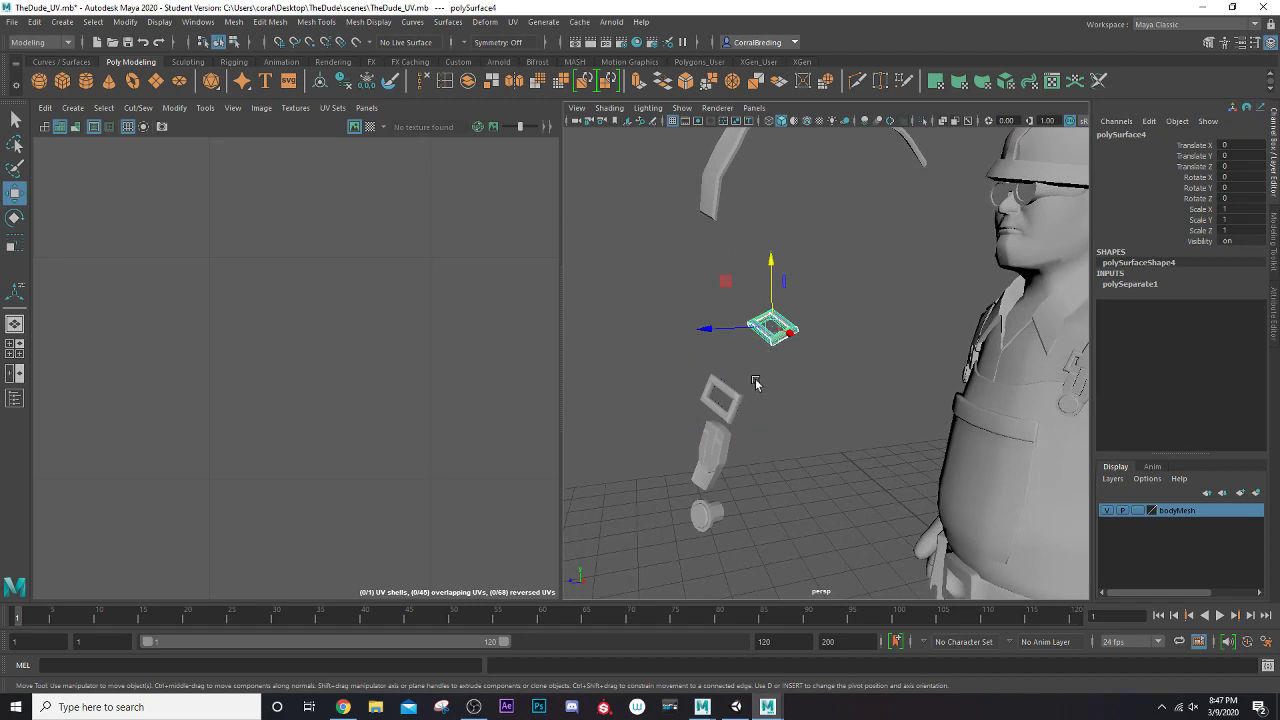
left_click(757, 380)
left_click(720, 392)
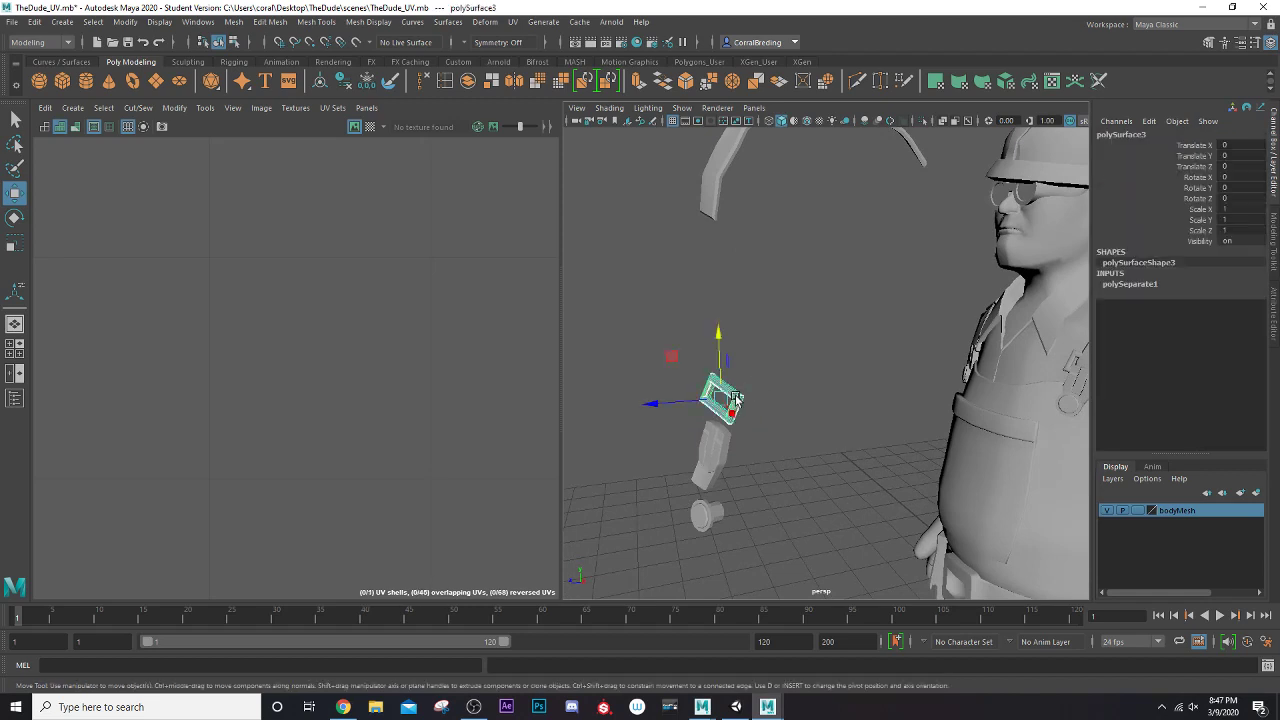
left_click_drag(724, 388, 725, 368)
left_click(720, 511)
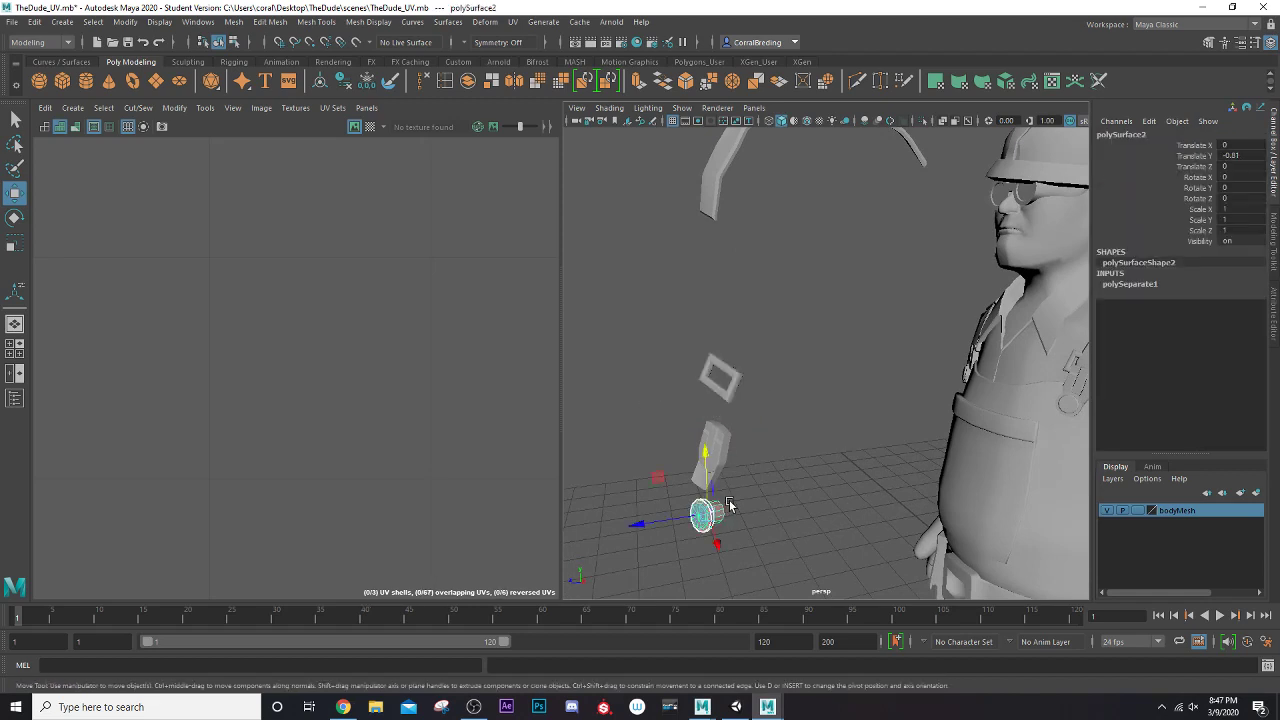
Apply an automatic UV projection to the long strap band
middle_click_drag(738, 326, 749, 391, "alt")
left_click(733, 345)
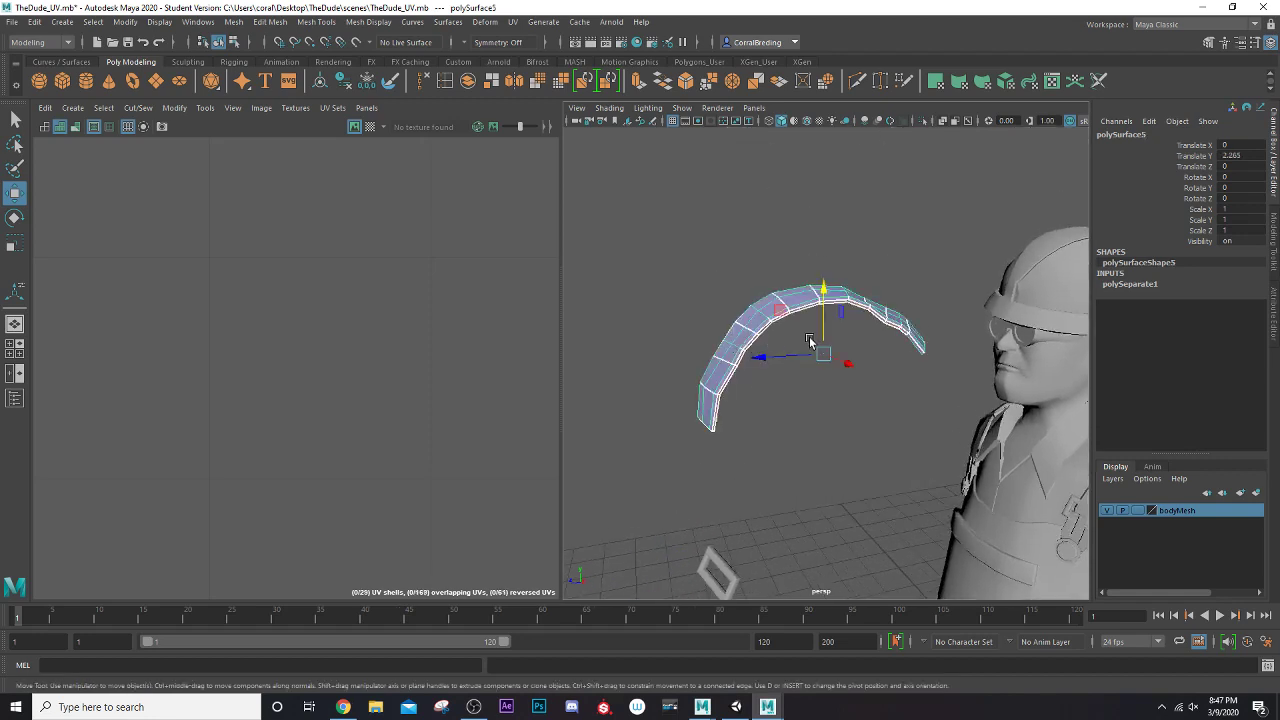
left_click_drag(810, 341, 809, 357, "alt")
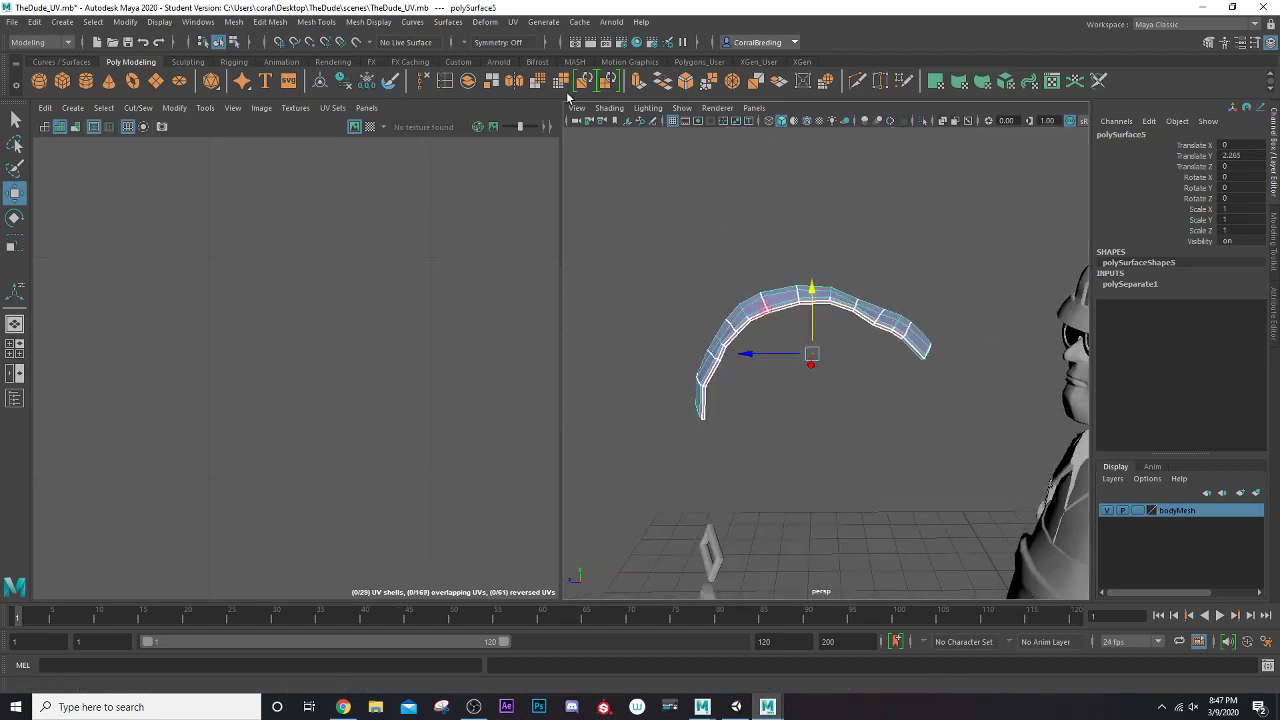
left_click(513, 22)
left_click(545, 97)
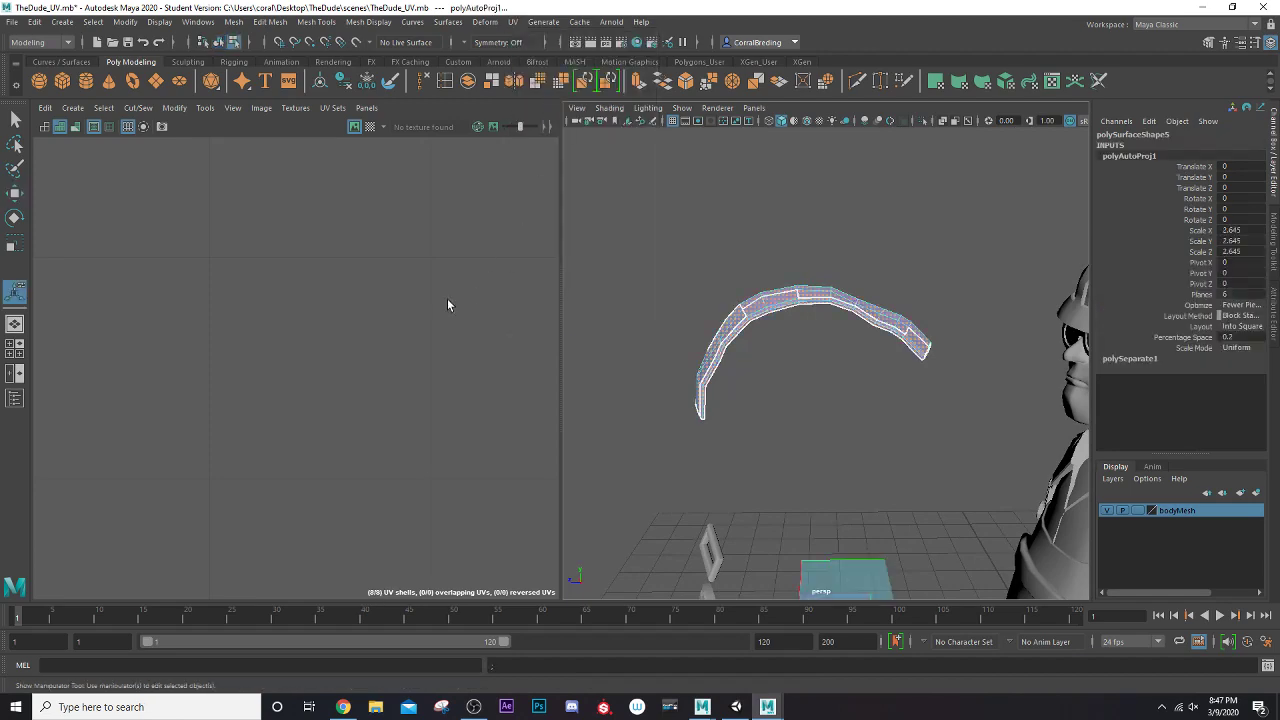
scroll(398, 304, "down", 9)
middle_click_drag(347, 318, 438, 318, "alt")
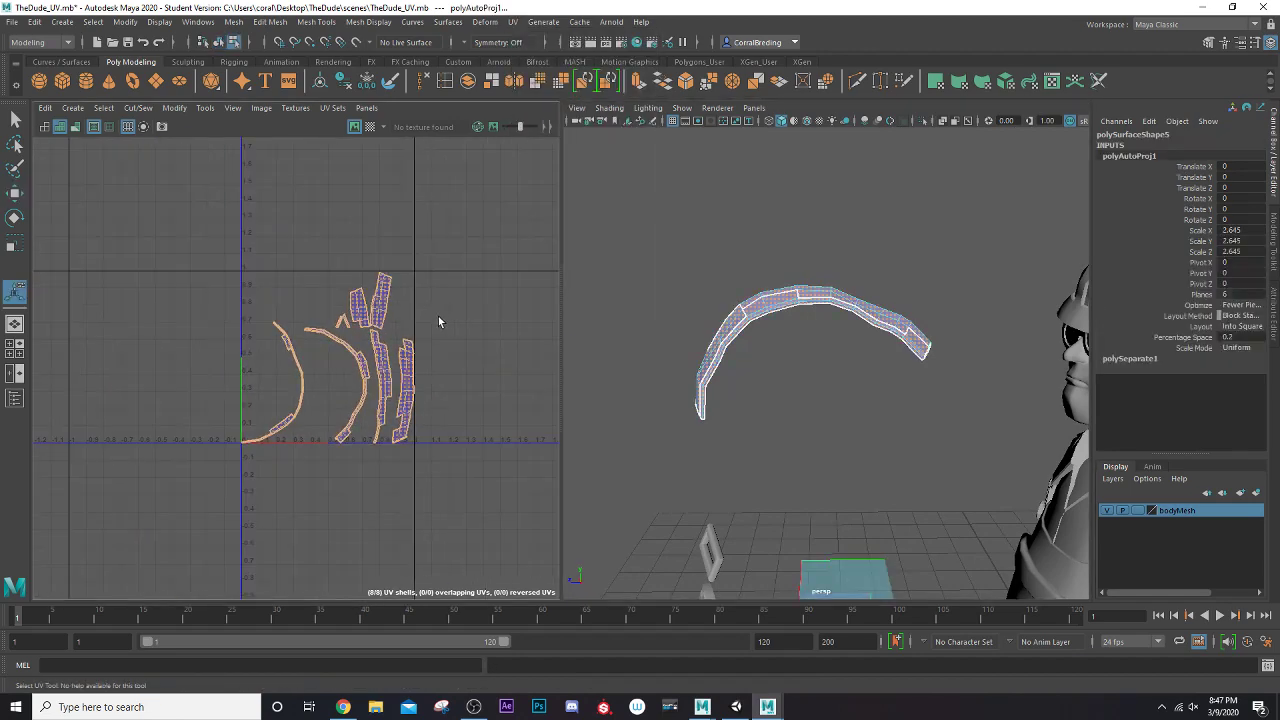
scroll(438, 318, "up", 4)
Project the strap band's UVs with a camera-based projection from an elevated front view of the character
left_click_drag(604, 344, 770, 330, "alt")
right_click_drag(396, 374, 456, 336)
right_click_drag(761, 329, 796, 307)
mouse_move(764, 319)
left_mouse_down("alt")
mouse_move(803, 360)
mouse_move(760, 330)
left_mouse_up("alt")
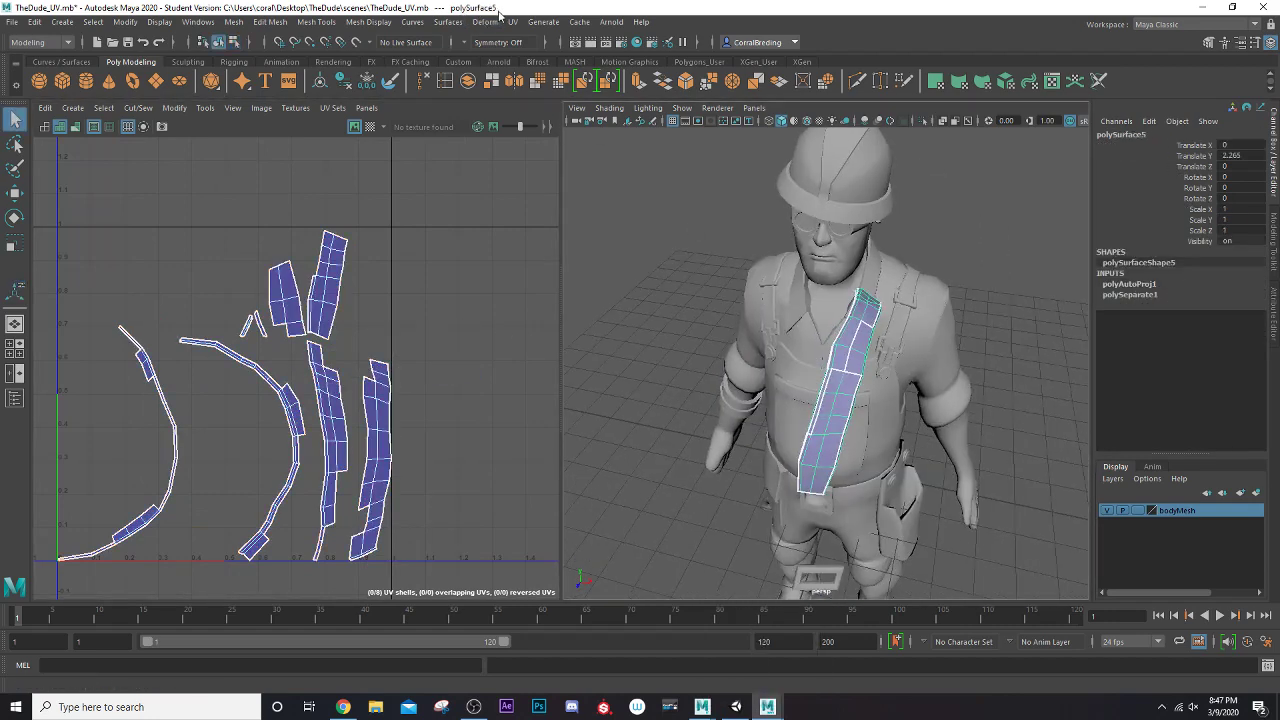
left_click(511, 21)
left_click(578, 125)
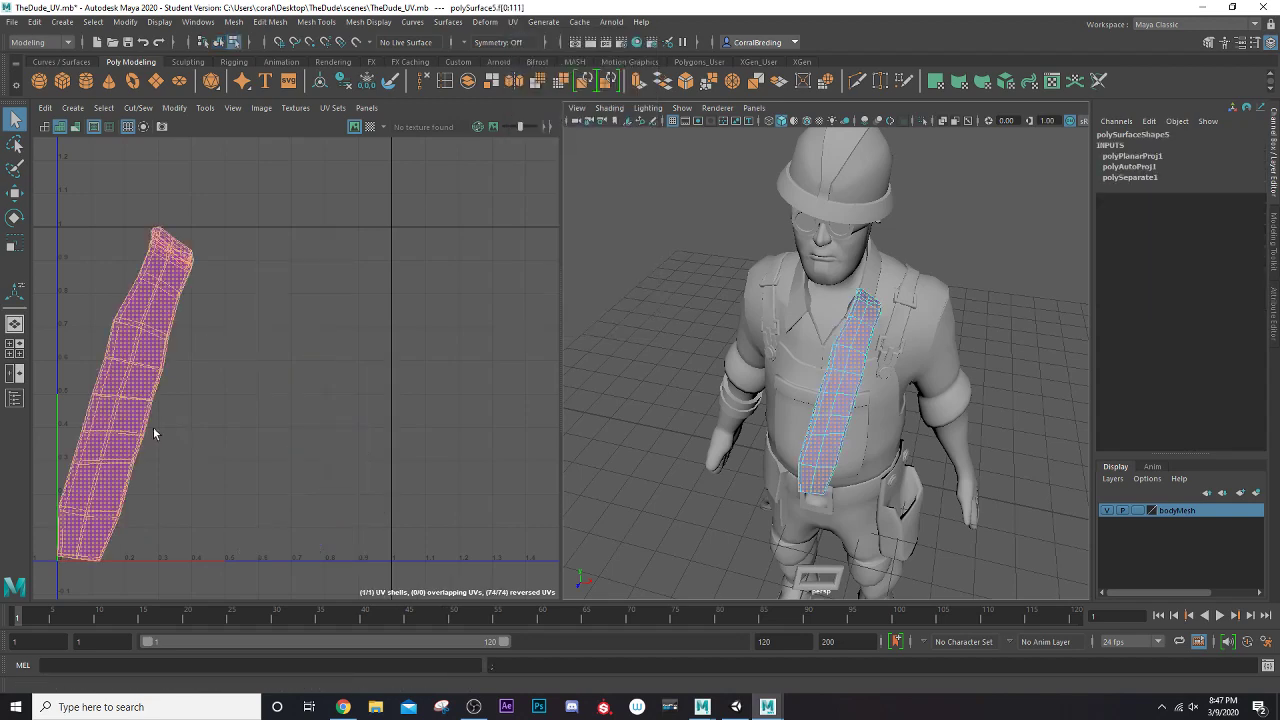
middle_click_drag(153, 428, 191, 420, "alt")
scroll(703, 454, "up", 3)
Cut the strap band's UVs along the edge loop running around its rim
left_click_drag(790, 445, 658, 393, "alt")
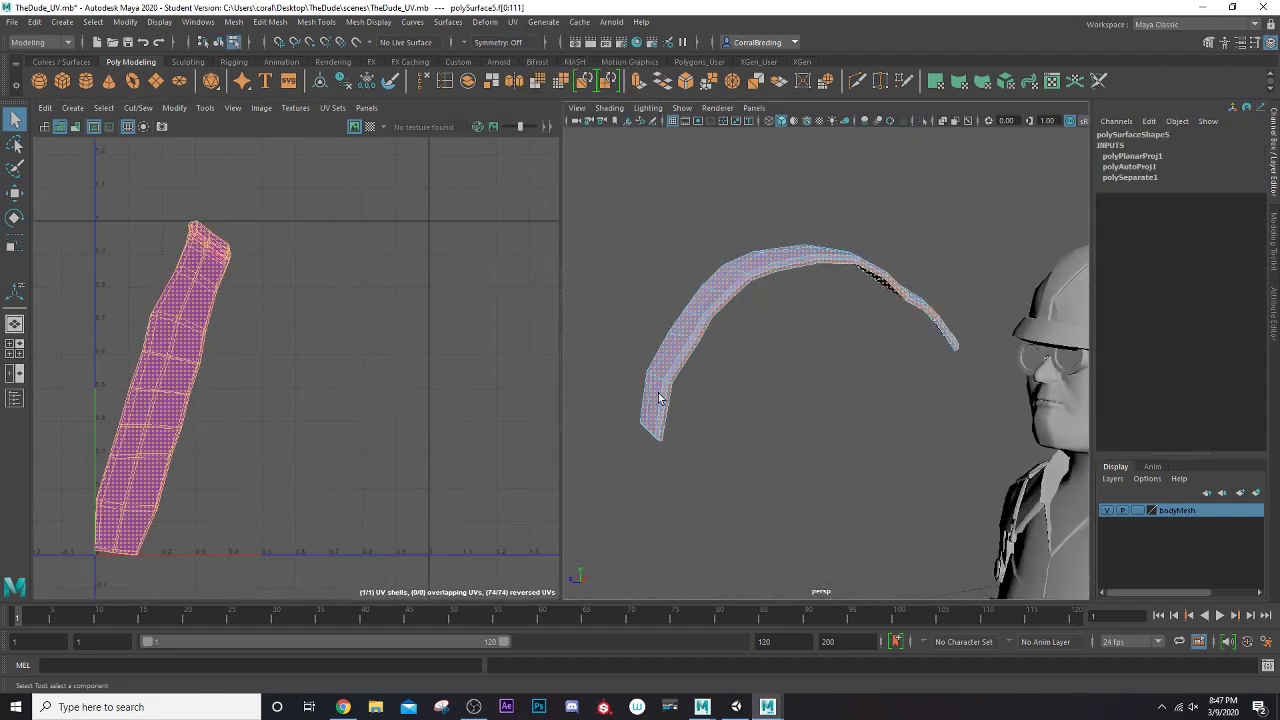
scroll(660, 396, "up", 3)
middle_click_drag(683, 395, 820, 475, "alt")
left_click_drag(706, 420, 625, 394, "alt")
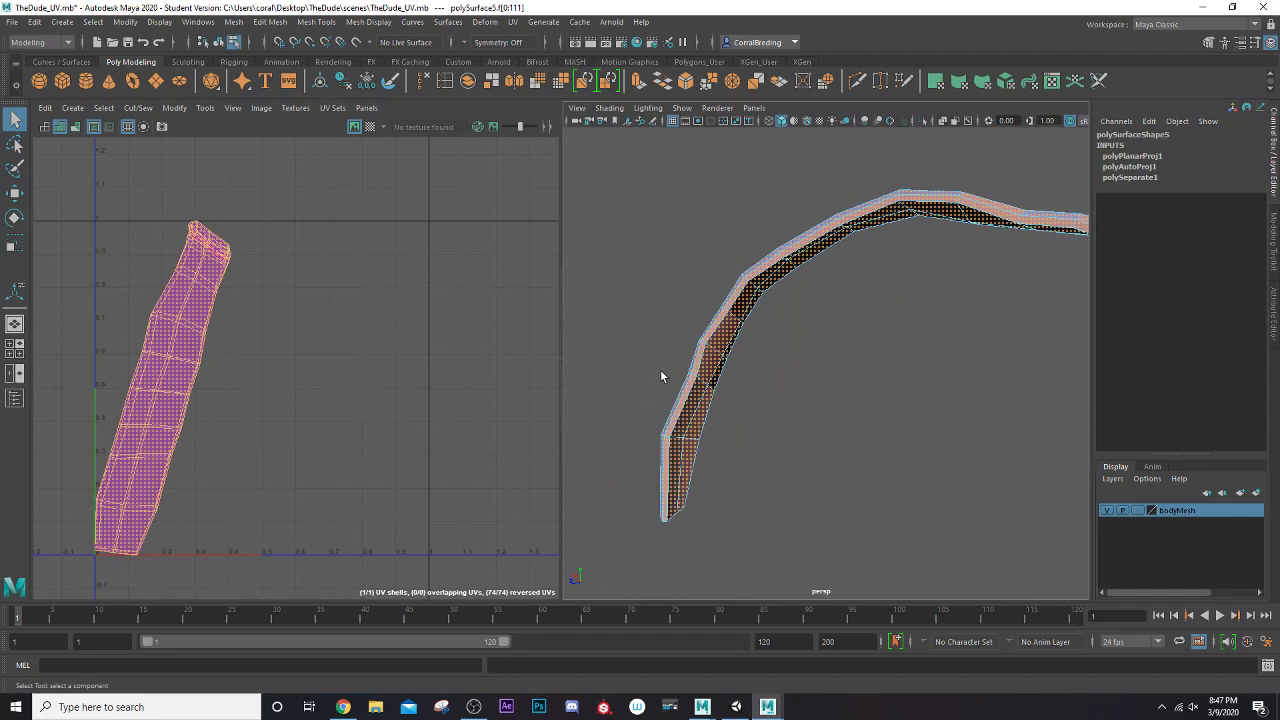
right_click_drag(660, 371, 674, 321)
left_click(697, 362)
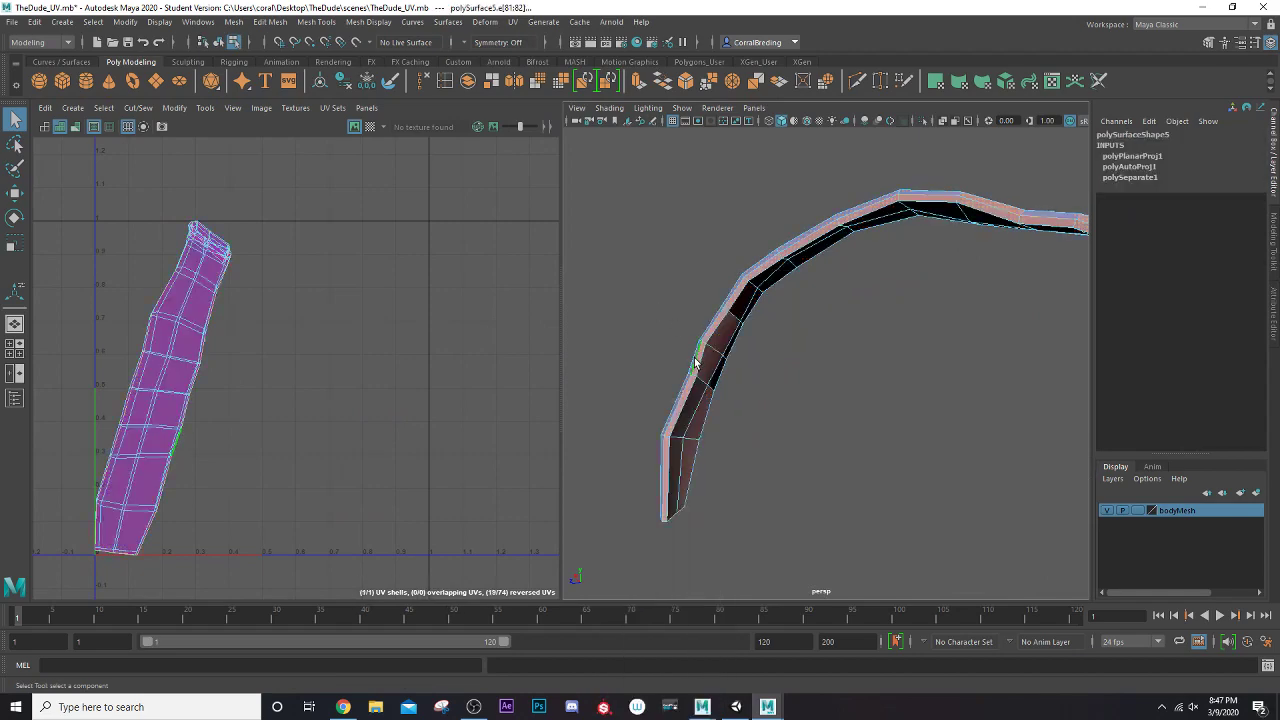
left_click_drag(697, 362, 1222, 409, "alt")
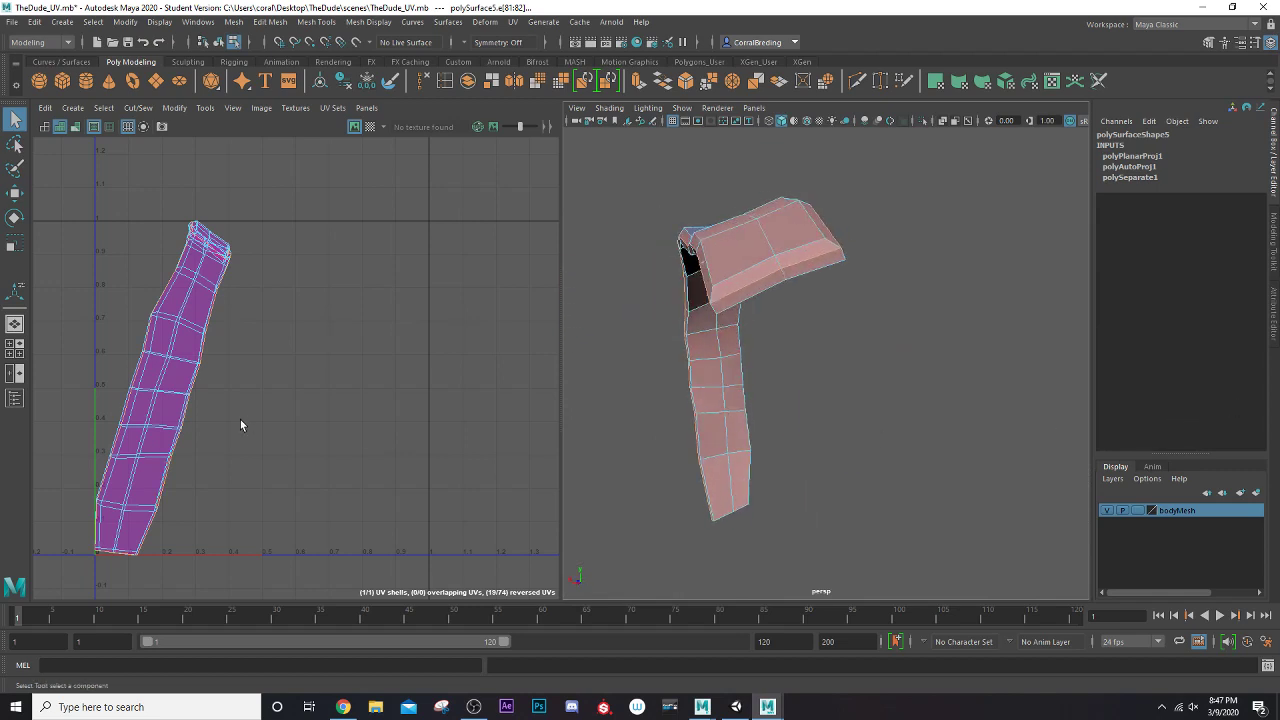
key("shift+x")
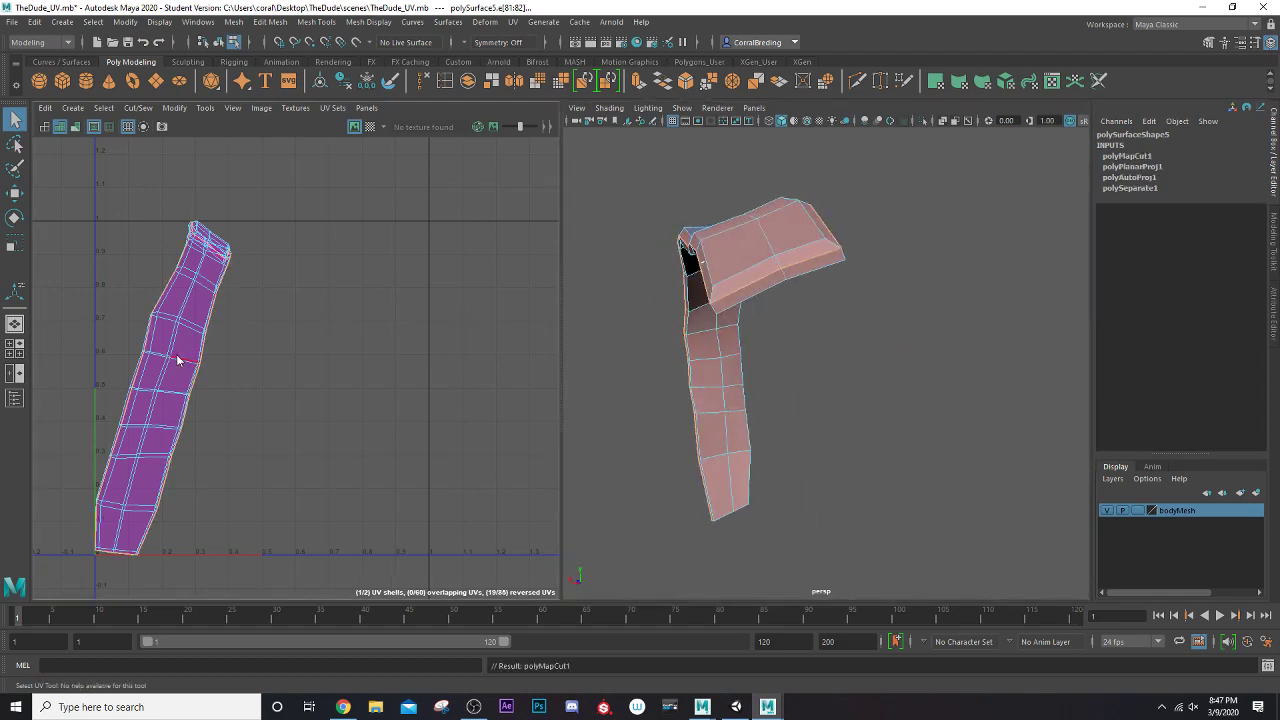
Move one of the two cut strap shells about 0.56 units along U so the shells no longer overlap
right_click_drag(176, 357, 143, 337)
left_click(165, 363)
key("w")
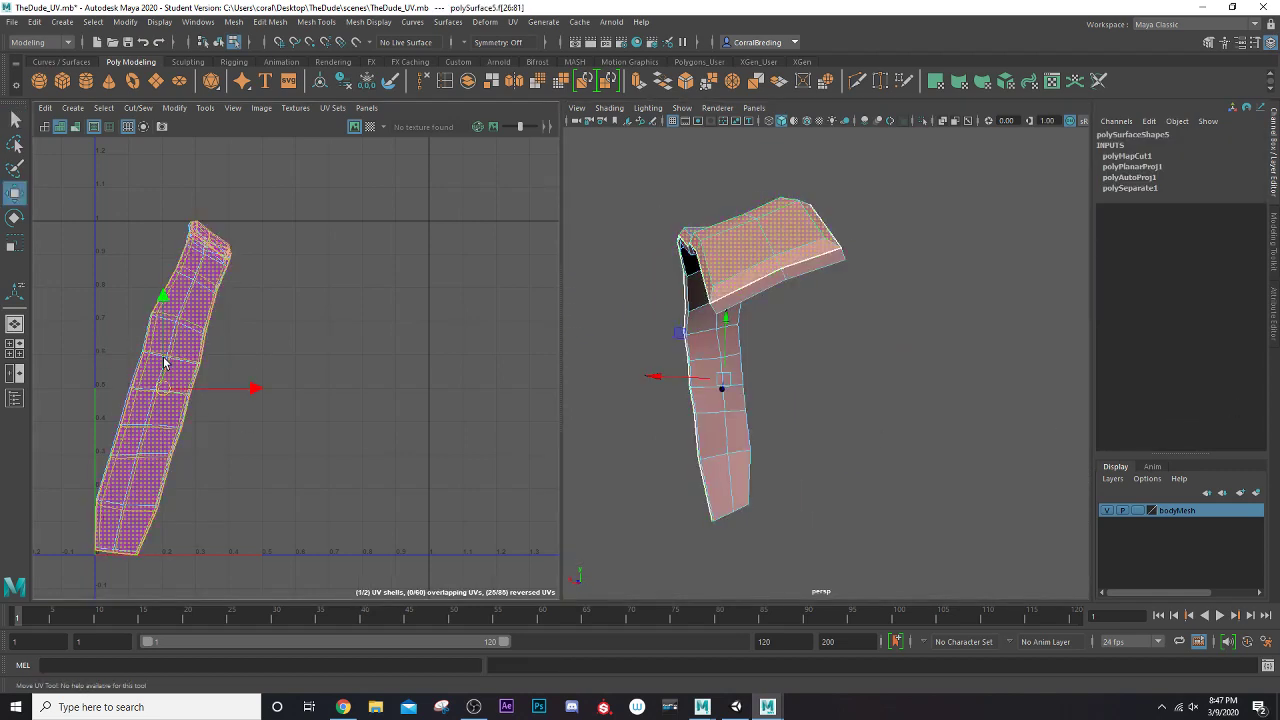
left_click_drag(160, 394, 348, 397)
Unfold both UV shells of the strap band
left_click(168, 424)
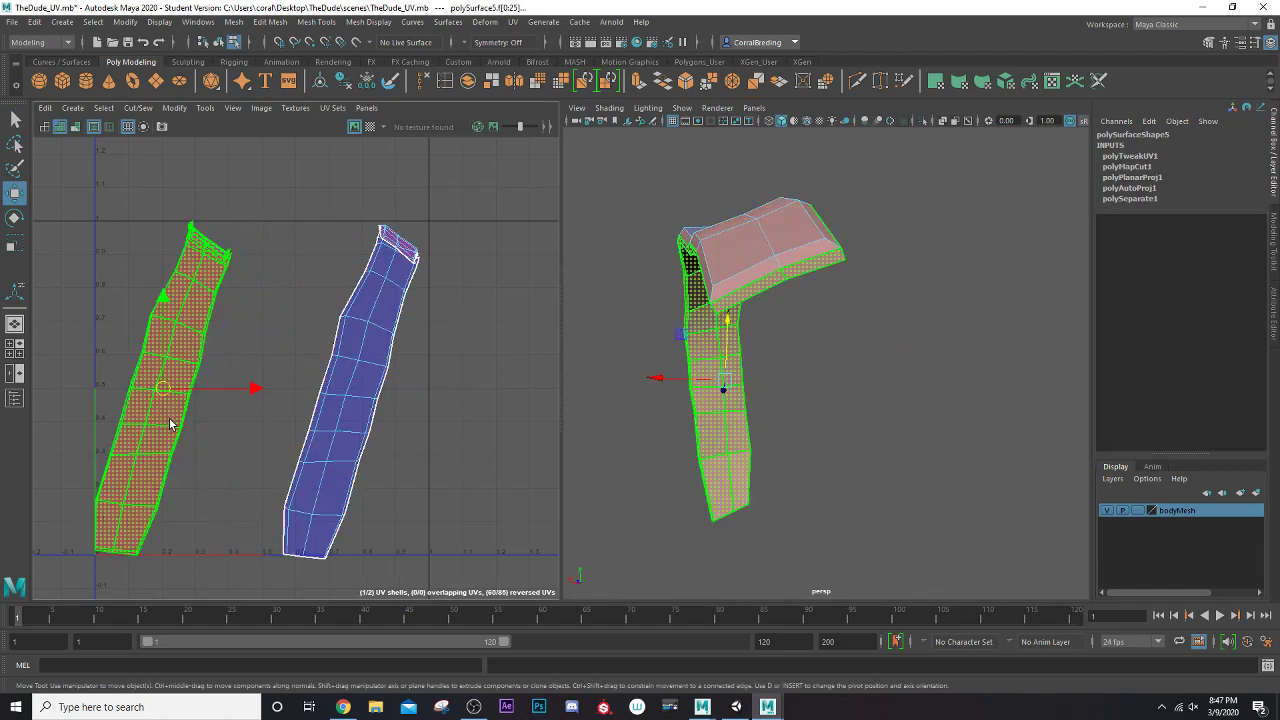
key("ctrl+u")
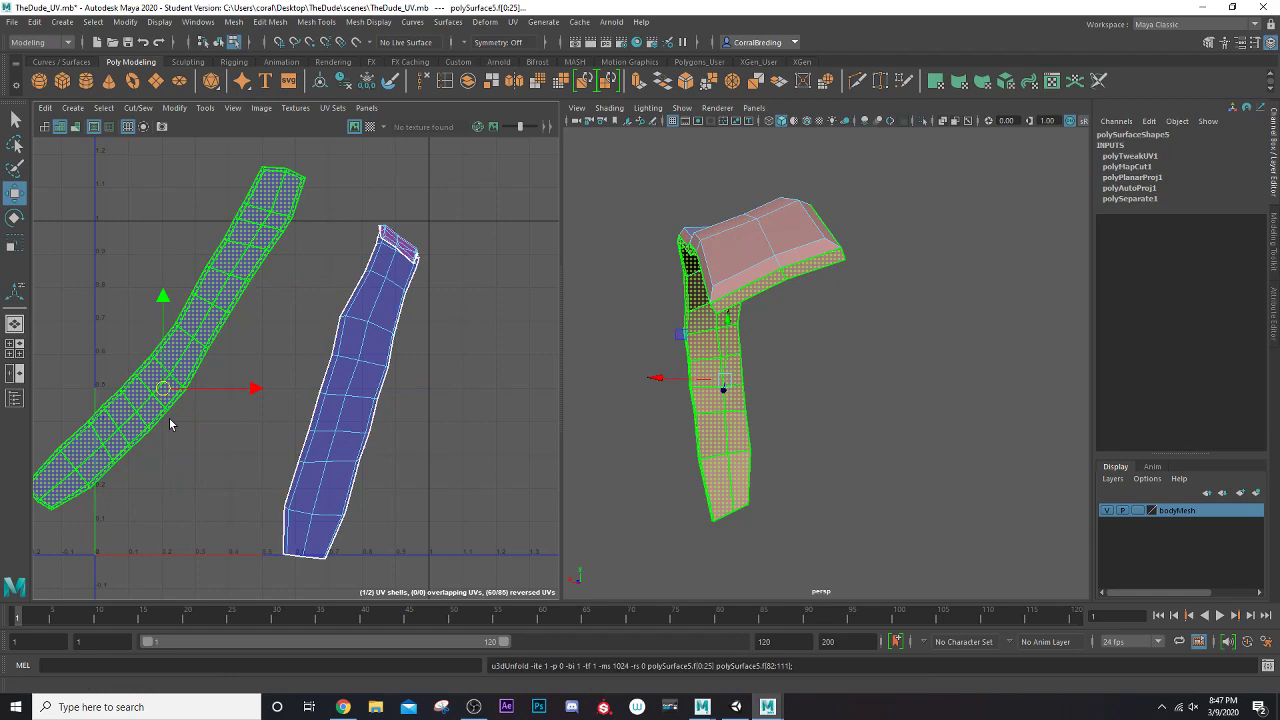
left_click(355, 388)
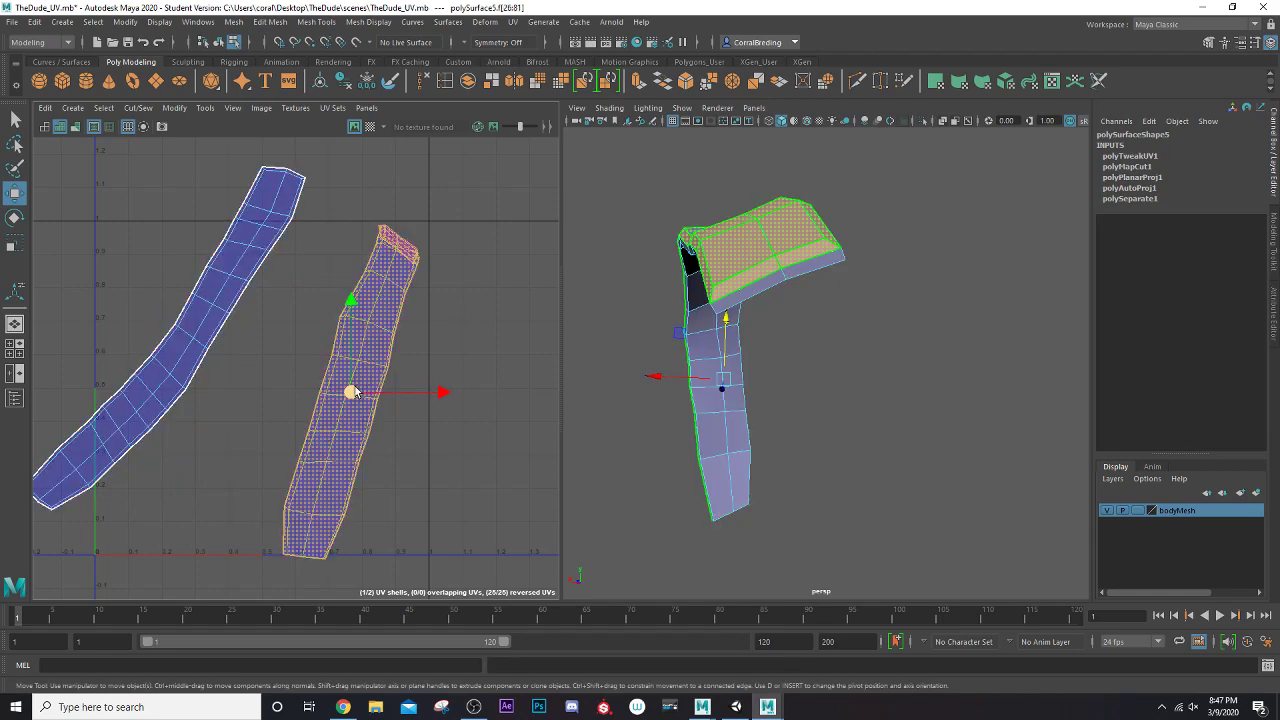
key("ctrl+u")
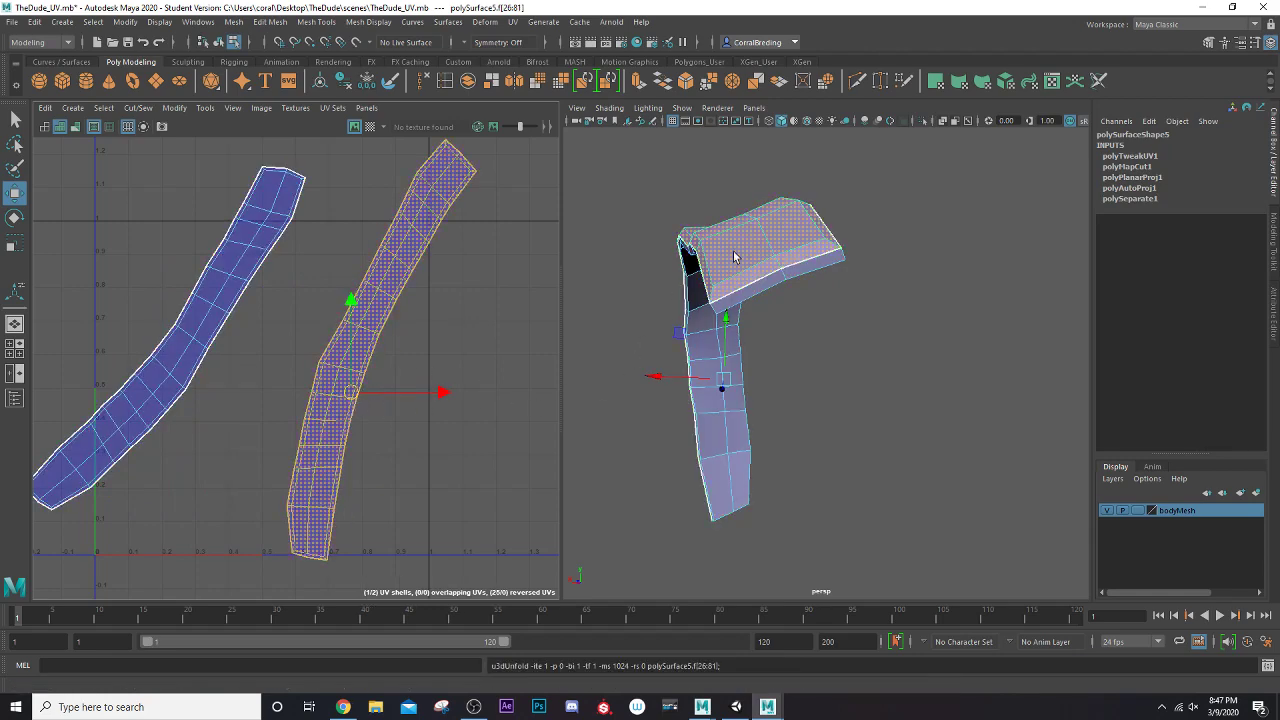
Combine the unwrapped strap band with the character's body mesh
right_click_drag(733, 257, 768, 255)
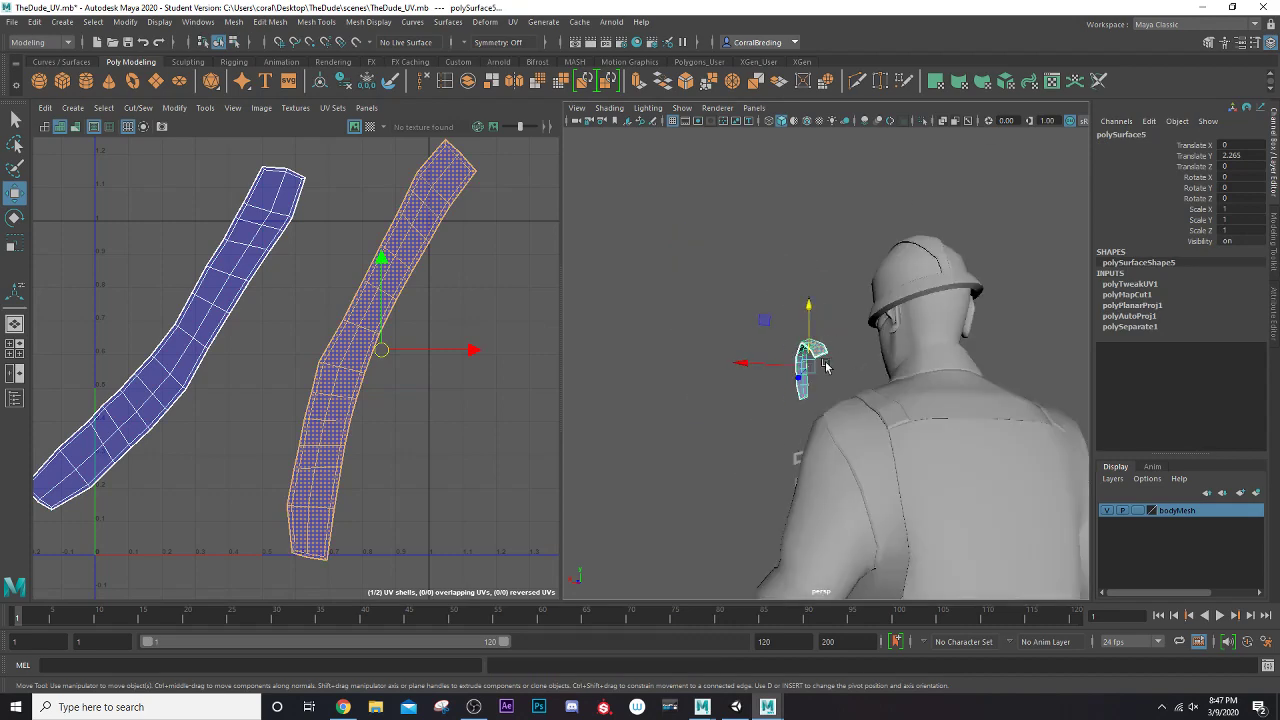
left_click_drag(825, 366, 927, 466, "alt")
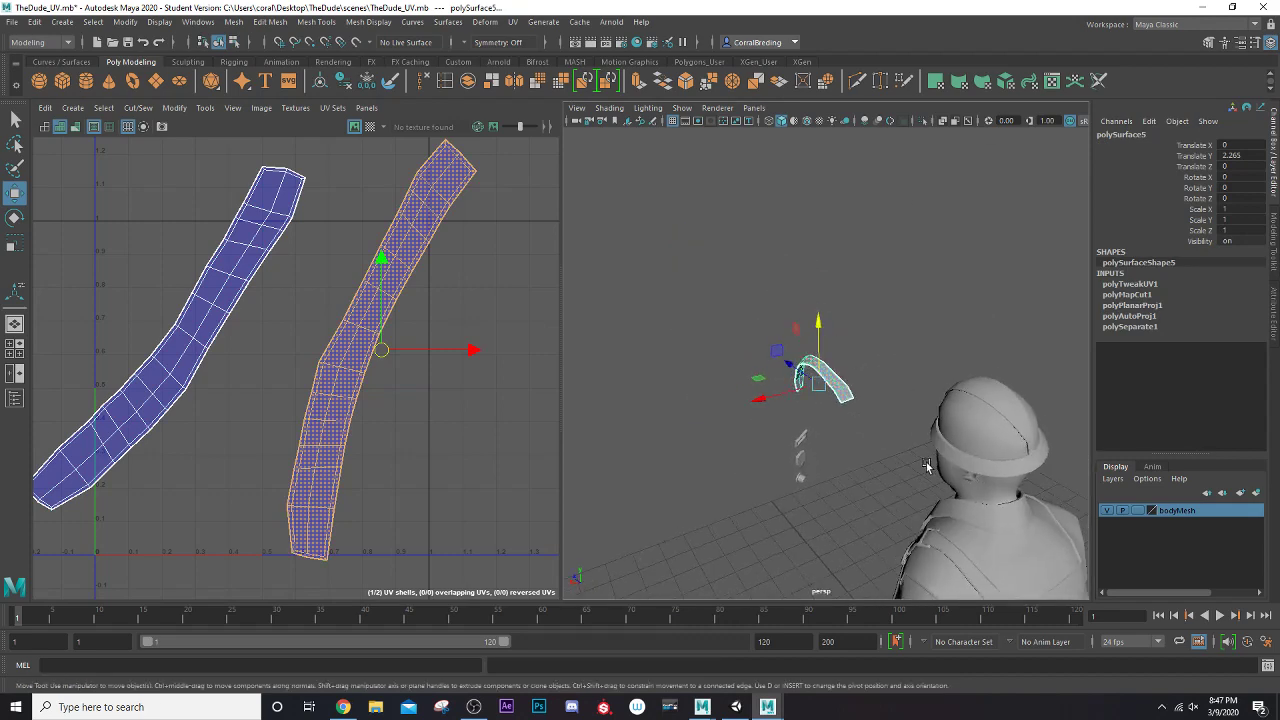
left_click(973, 537)
left_click_drag(975, 537, 958, 338, "alt")
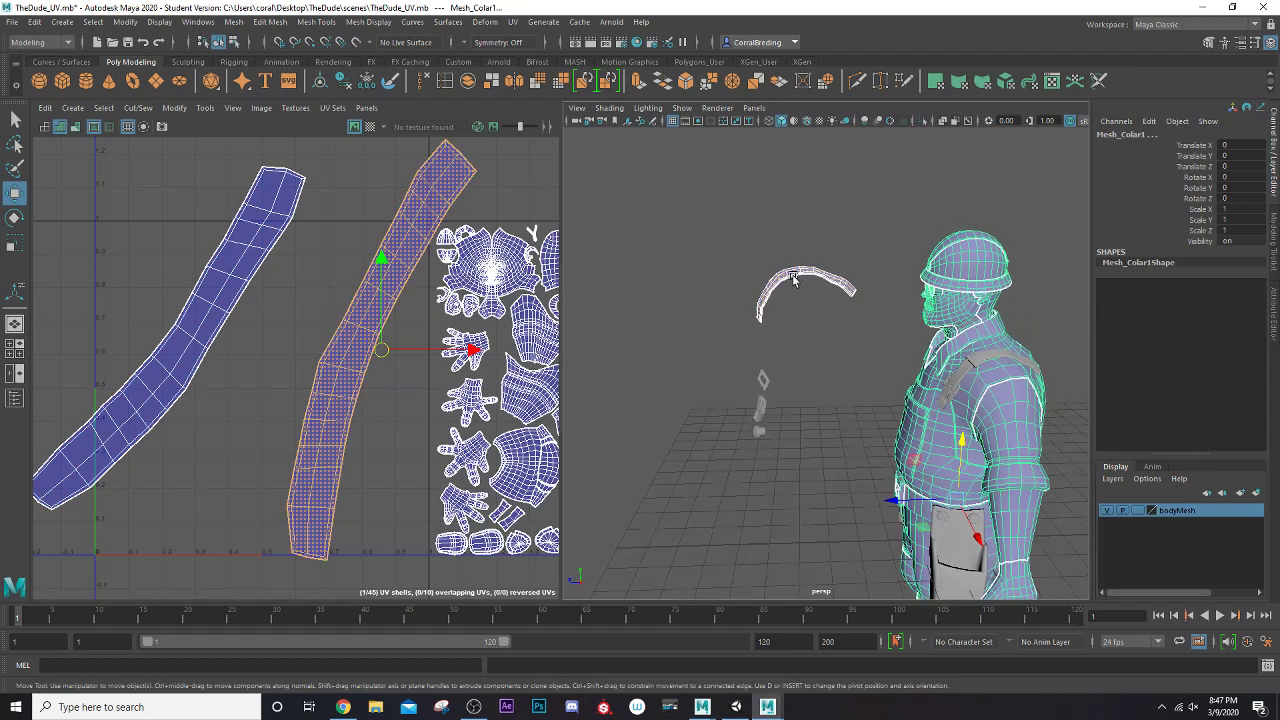
left_click(468, 82)
scroll(398, 240, "down", 4)
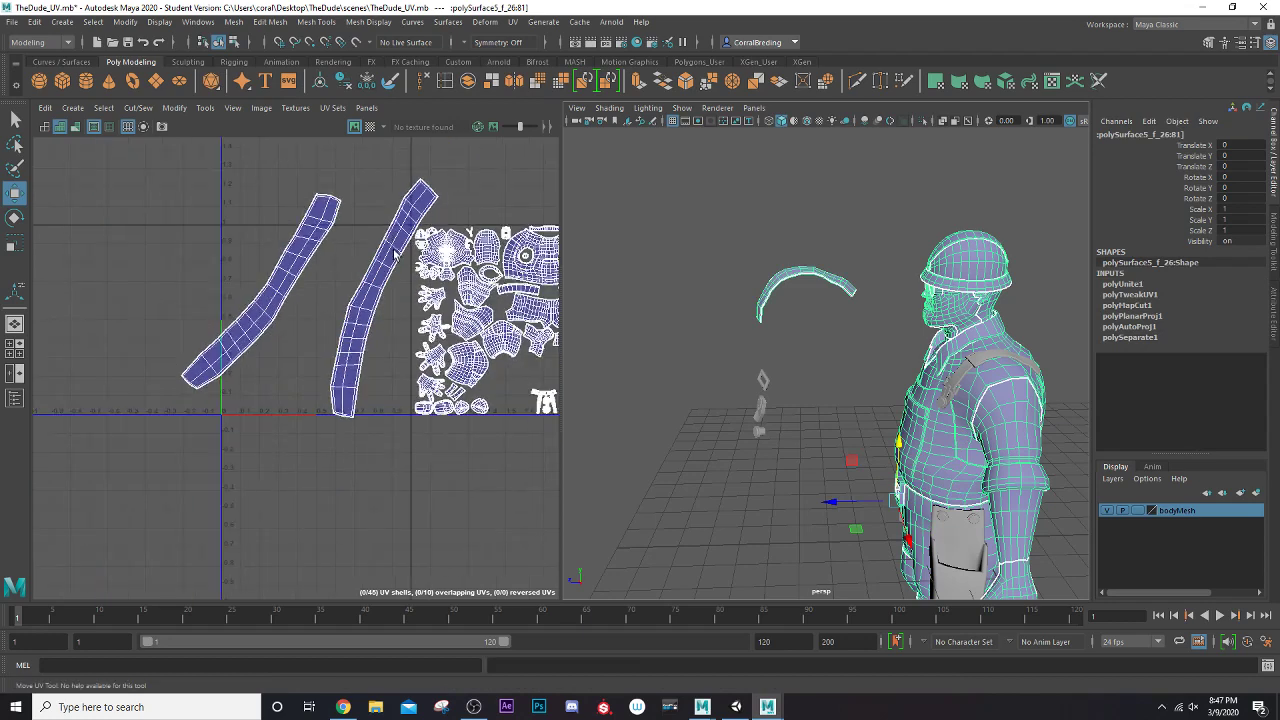
Scale both strap shells down together and move them into the empty area near the lower edge of the character's UV layout
middle_click_drag(395, 255, 316, 242, "alt")
right_click_drag(328, 251, 289, 239)
left_click(300, 255)
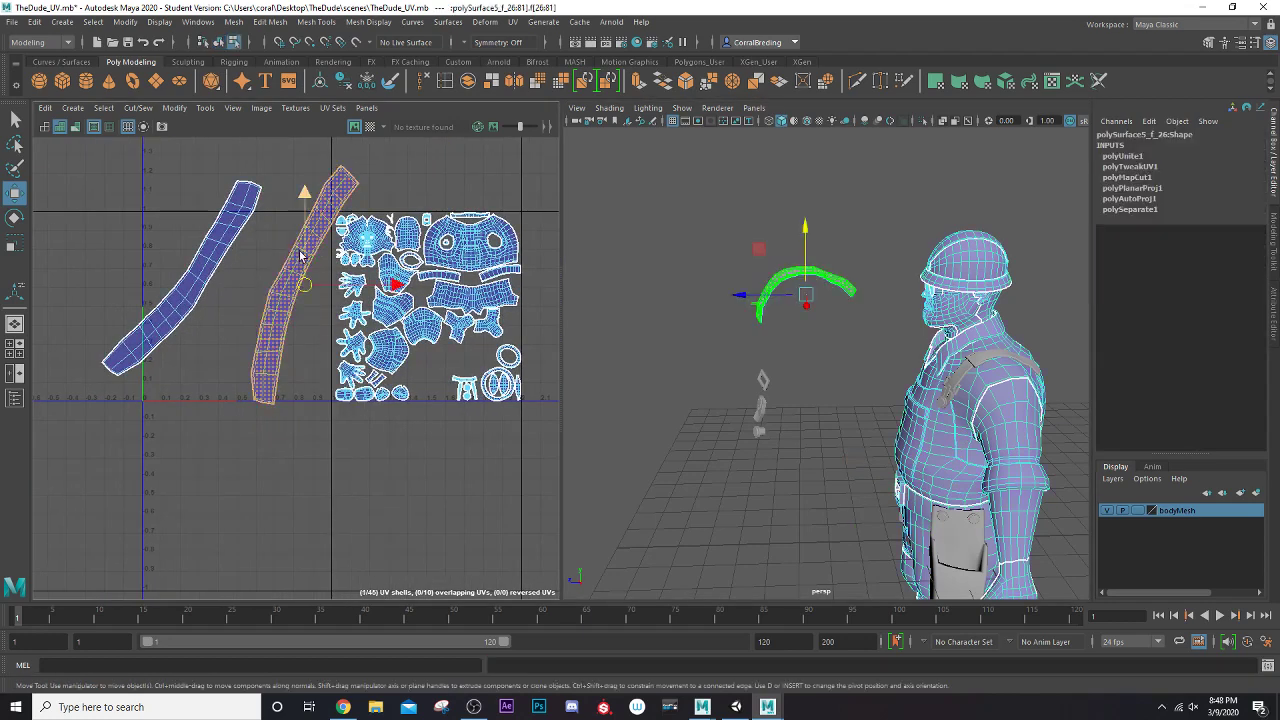
left_click(210, 283, "shift")
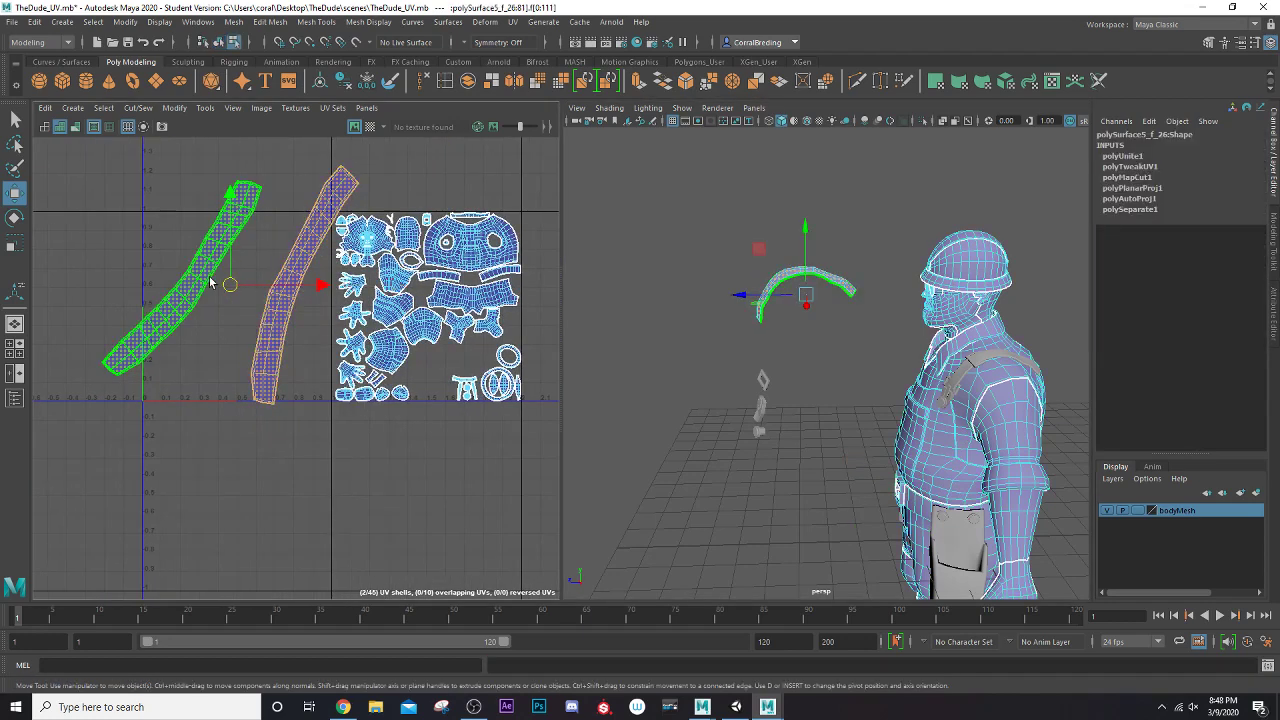
key("r")
left_click_drag(222, 282, 414, 359)
key("w")
scroll(411, 371, "up", 5)
key("r")
scroll(400, 370, "up", 2)
key("w")
key("r")
key("w")
Rotate the second strap shell to match the slant of the first and place it right alongside
left_click(455, 343)
key("e")
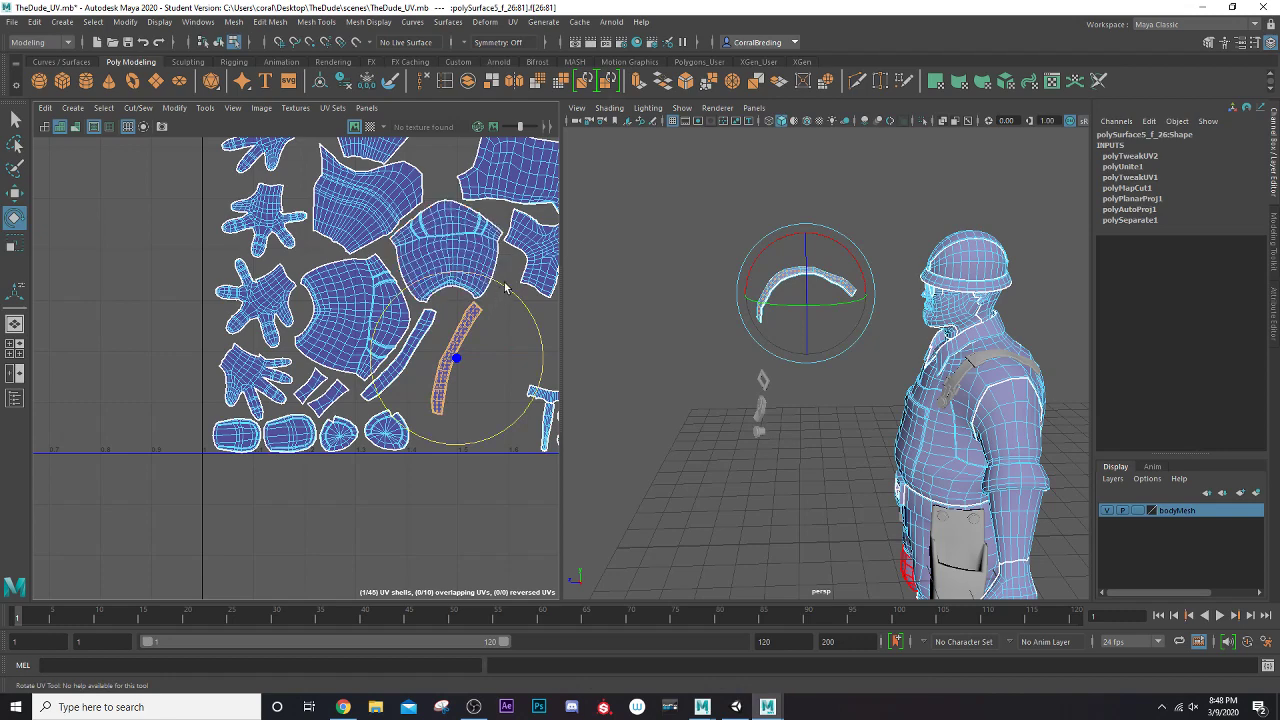
left_click_drag(505, 288, 520, 300)
key("w")
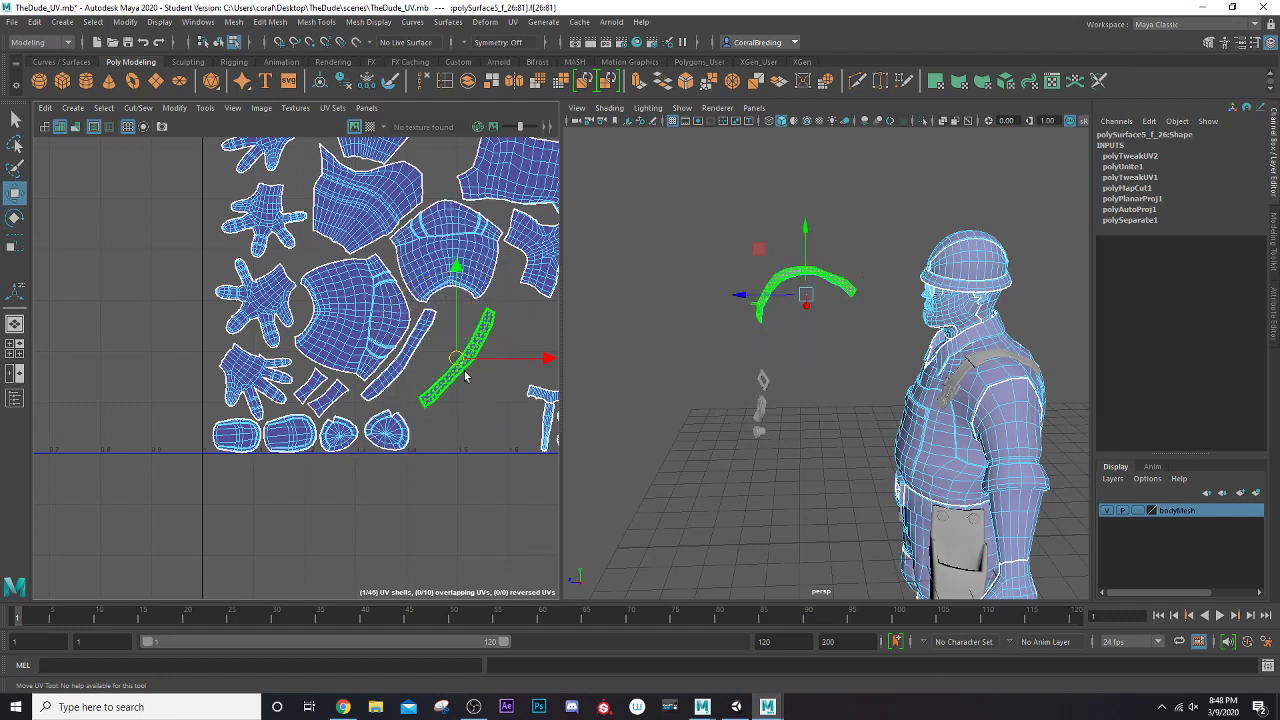
left_click_drag(464, 375, 428, 355)
scroll(757, 352, "up", 3)
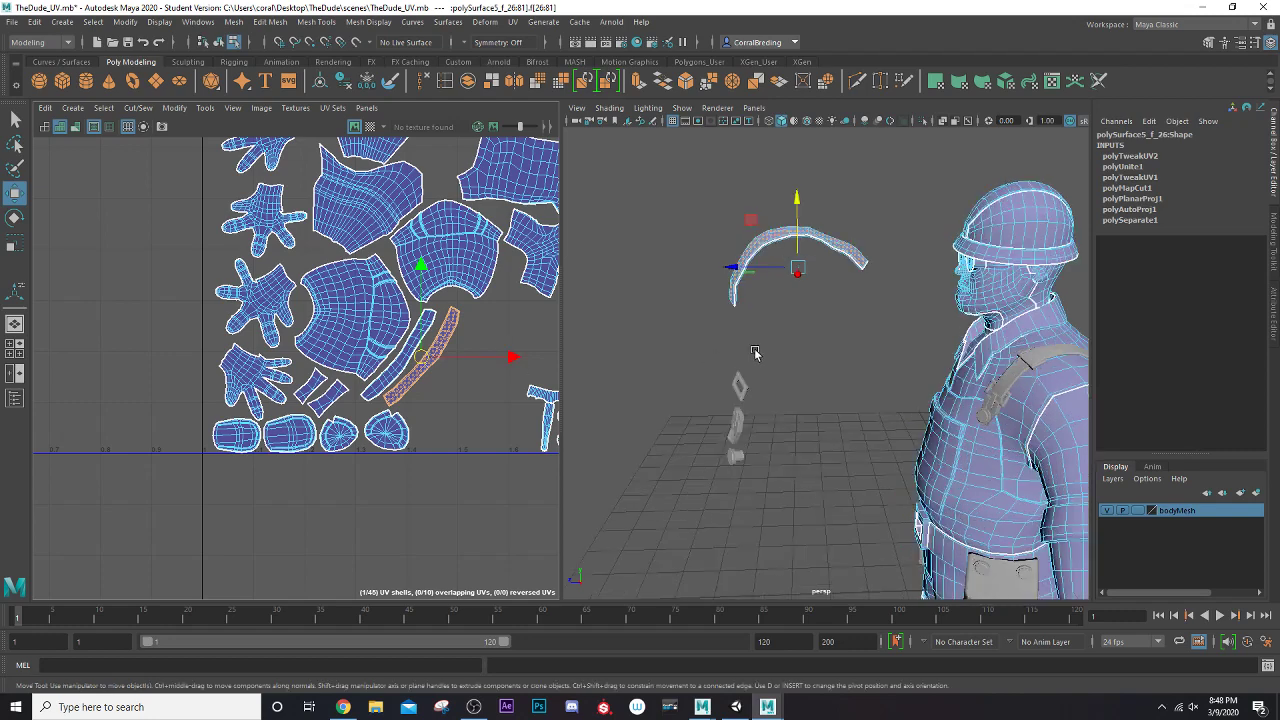
Return to object selection and delete the construction history of the character's combined body mesh
left_click_drag(757, 352, 808, 359, "alt")
scroll(808, 359, "up", 5)
right_click_drag(716, 403, 752, 318)
left_click(706, 413)
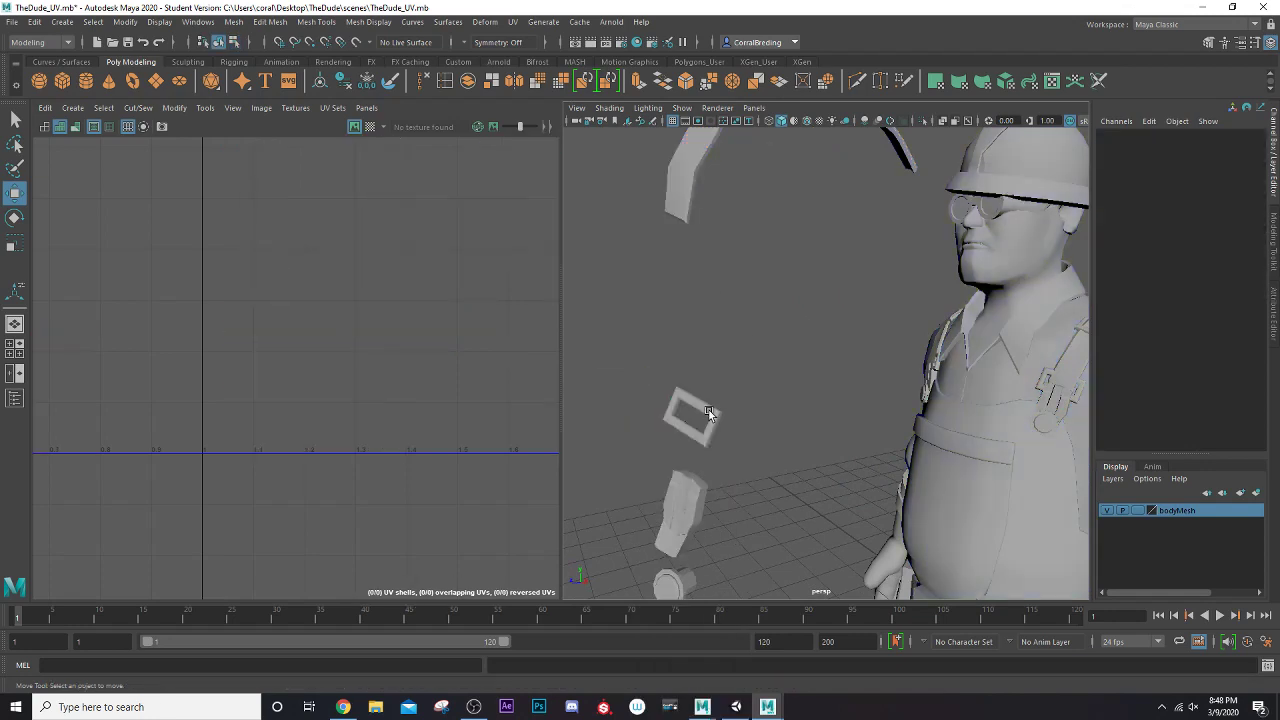
left_click(681, 215)
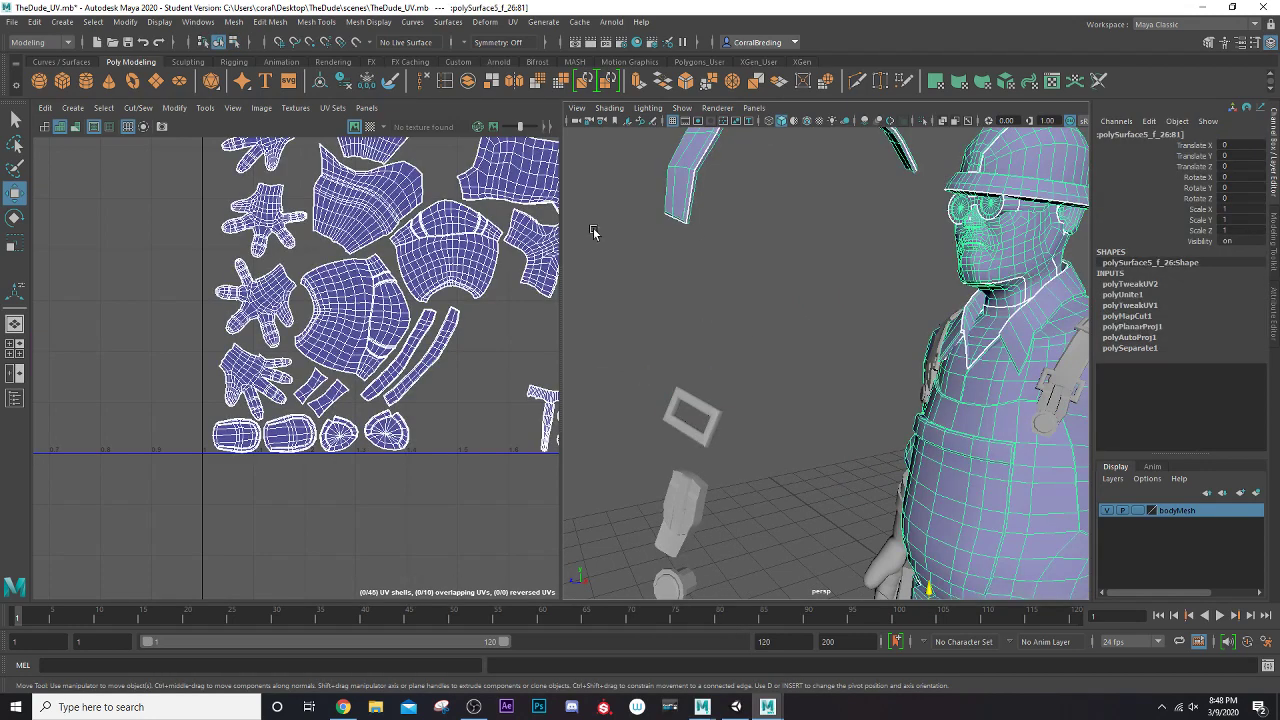
left_click(344, 82)
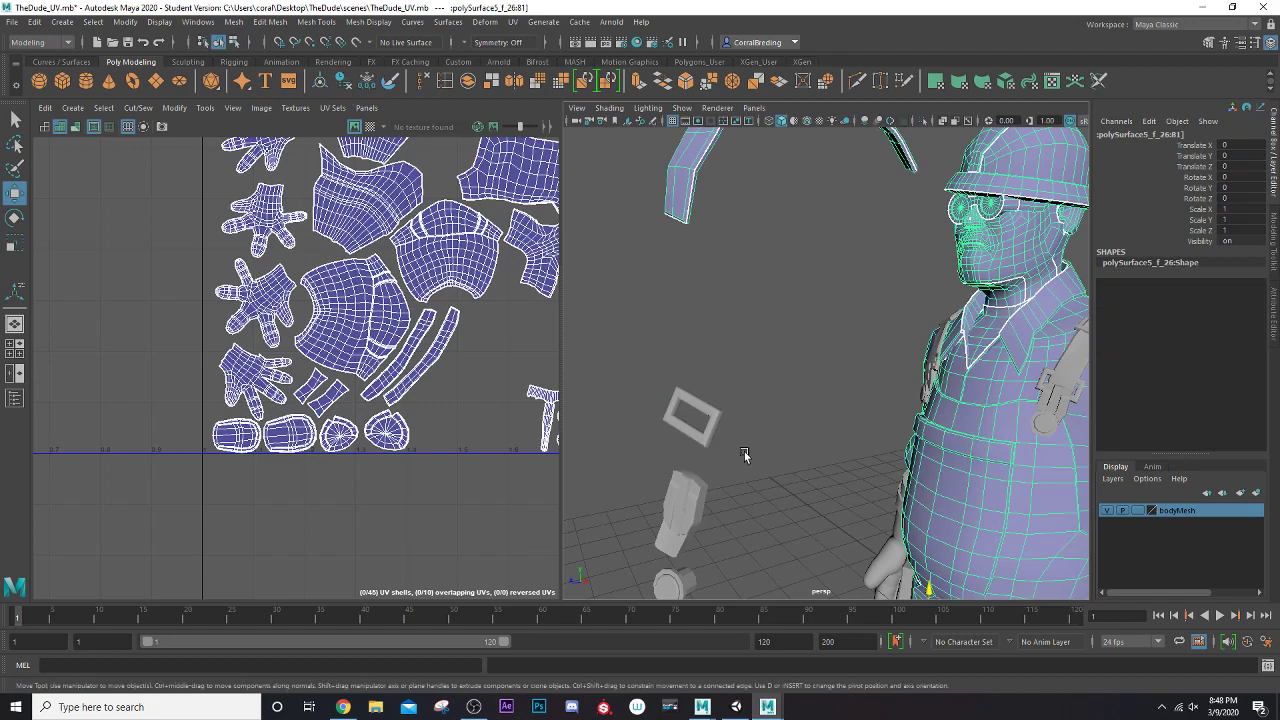
Save the scene, accepting the student version notice, and clear the selection
left_click(713, 412)
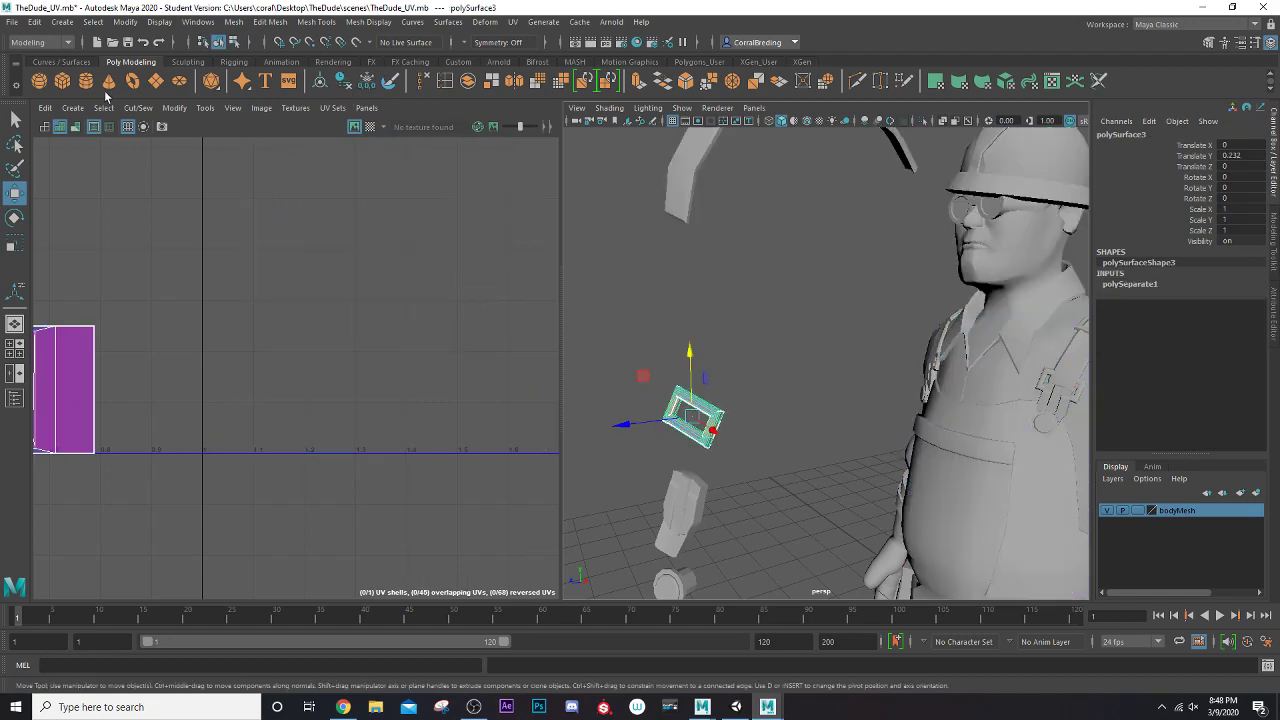
left_click(12, 21)
left_click(35, 65)
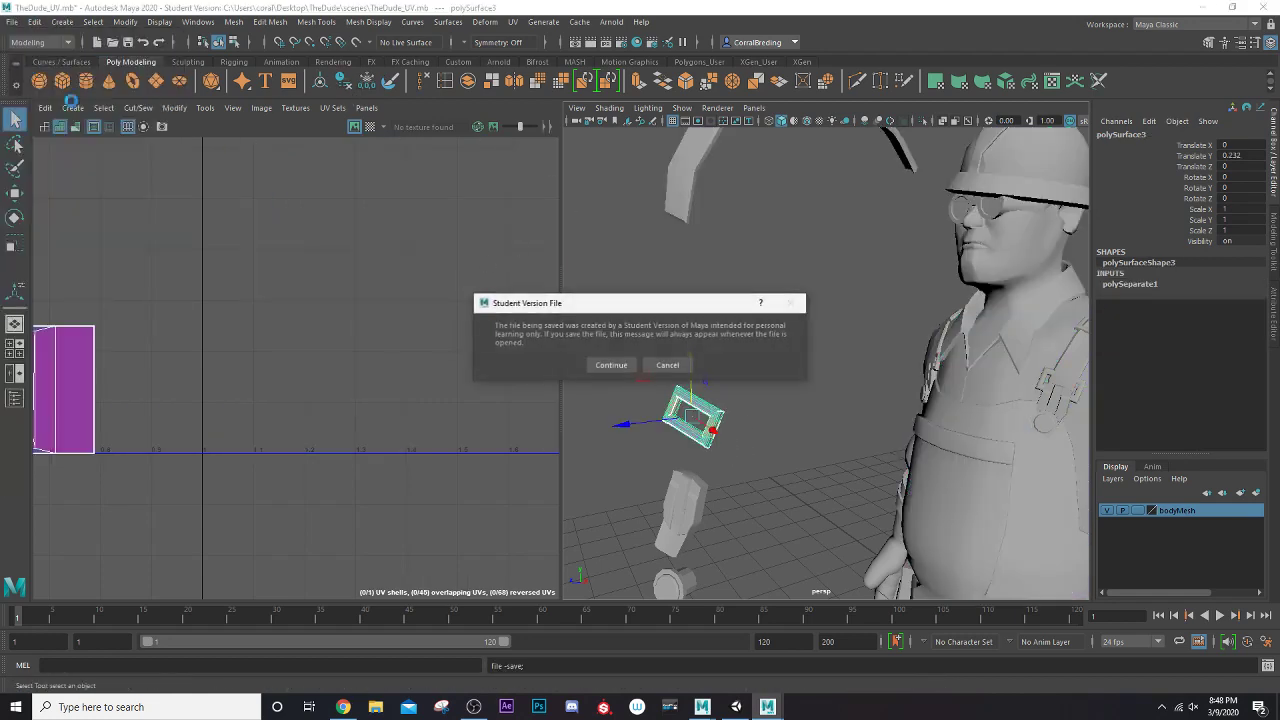
left_click(611, 364)
key("w")
left_click(769, 363)
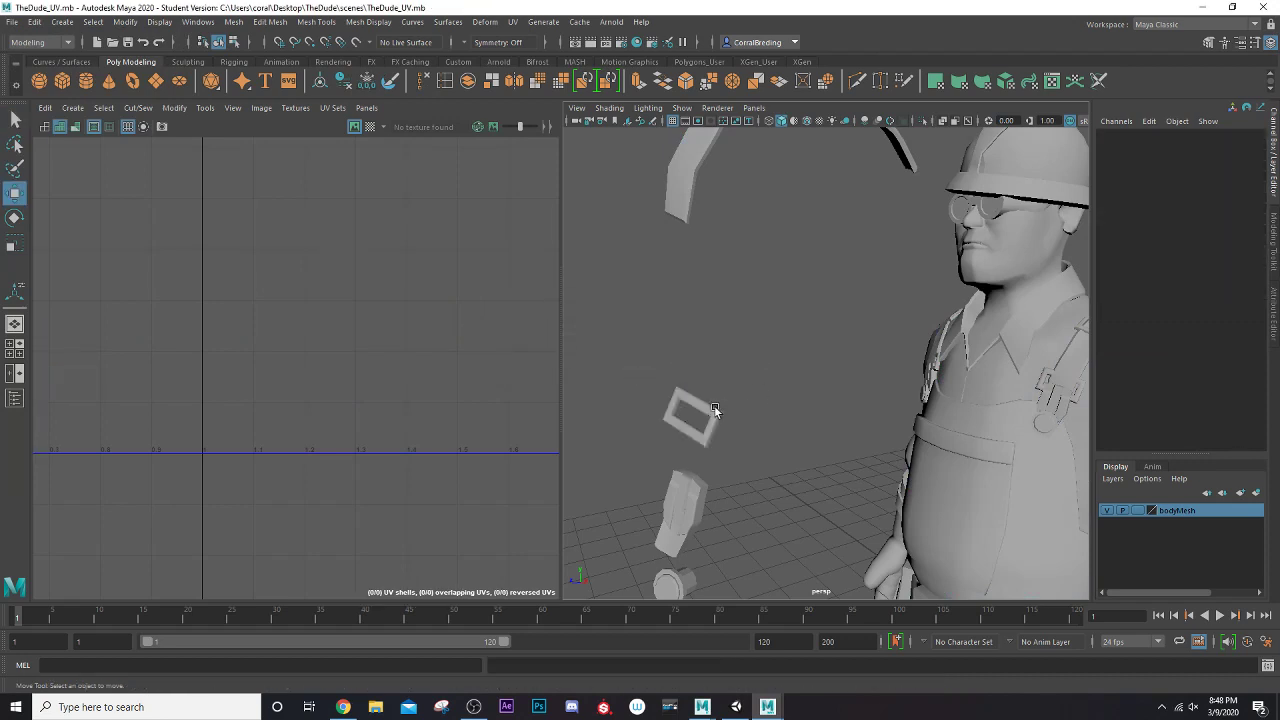
Apply an automatic UV projection to the rectangular strap buckle
left_click(714, 407)
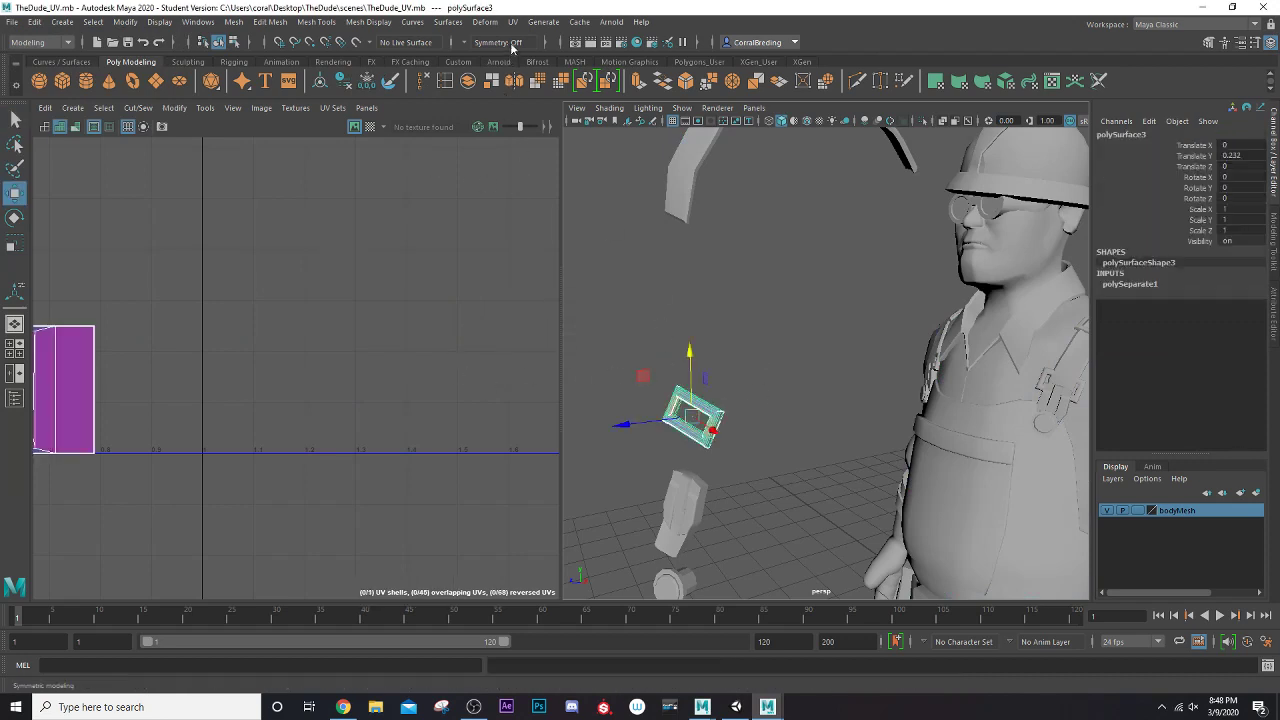
left_click(512, 21)
left_click(560, 97)
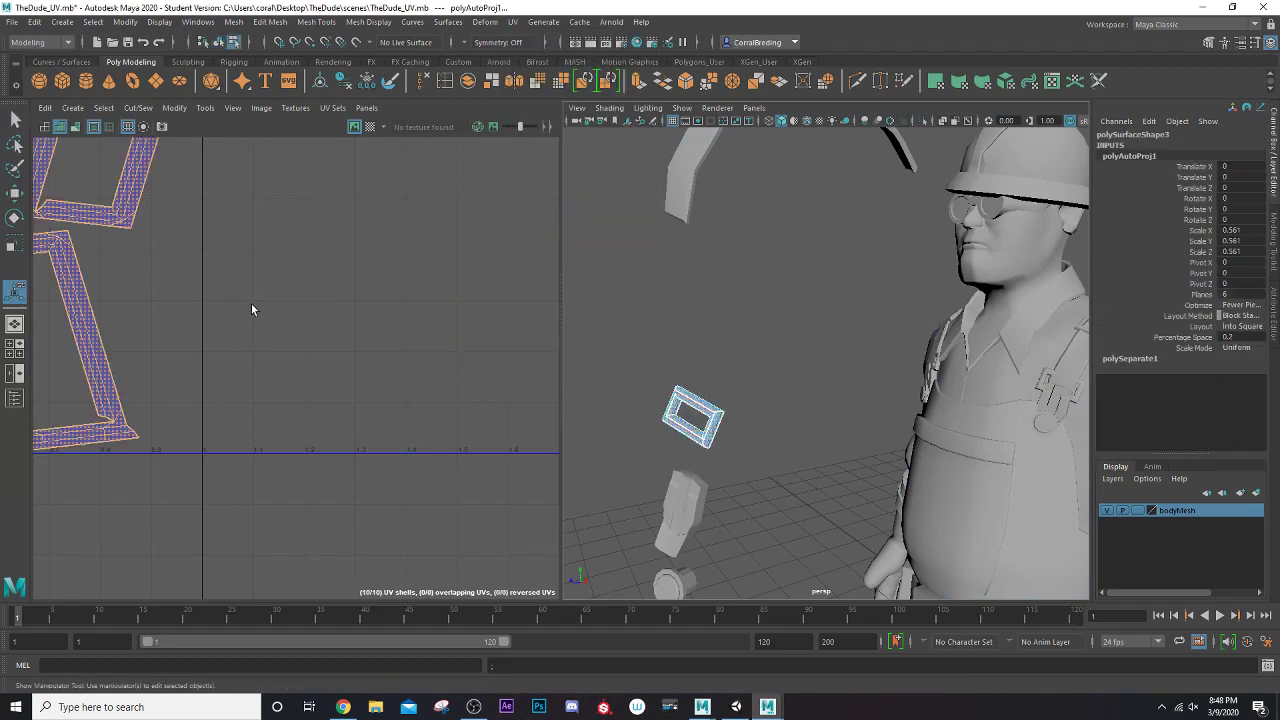
scroll(252, 304, "down", 3)
middle_click_drag(268, 289, 442, 368, "alt")
scroll(737, 397, "up", 5)
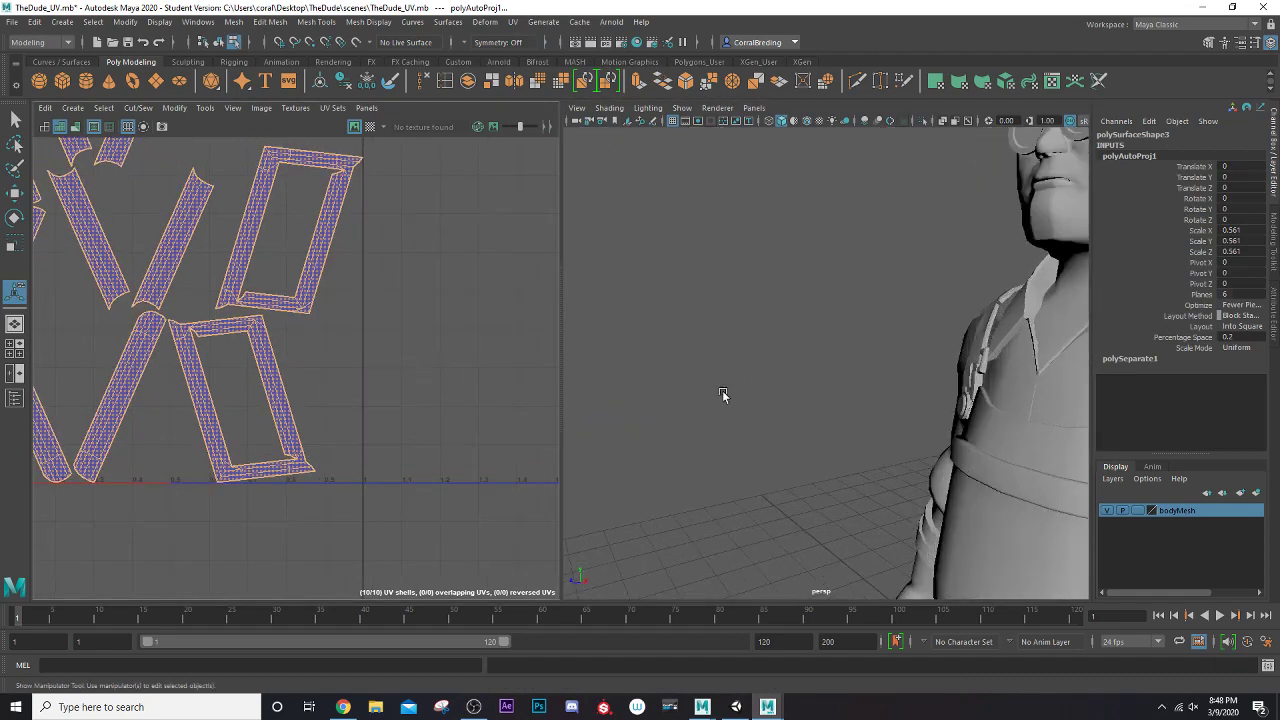
Cut the buckle's UVs along the middle edge loops around its outer rim and inner opening
middle_click_drag(723, 394, 890, 318, "alt")
left_click_drag(890, 318, 809, 310, "alt")
scroll(806, 309, "up", 3)
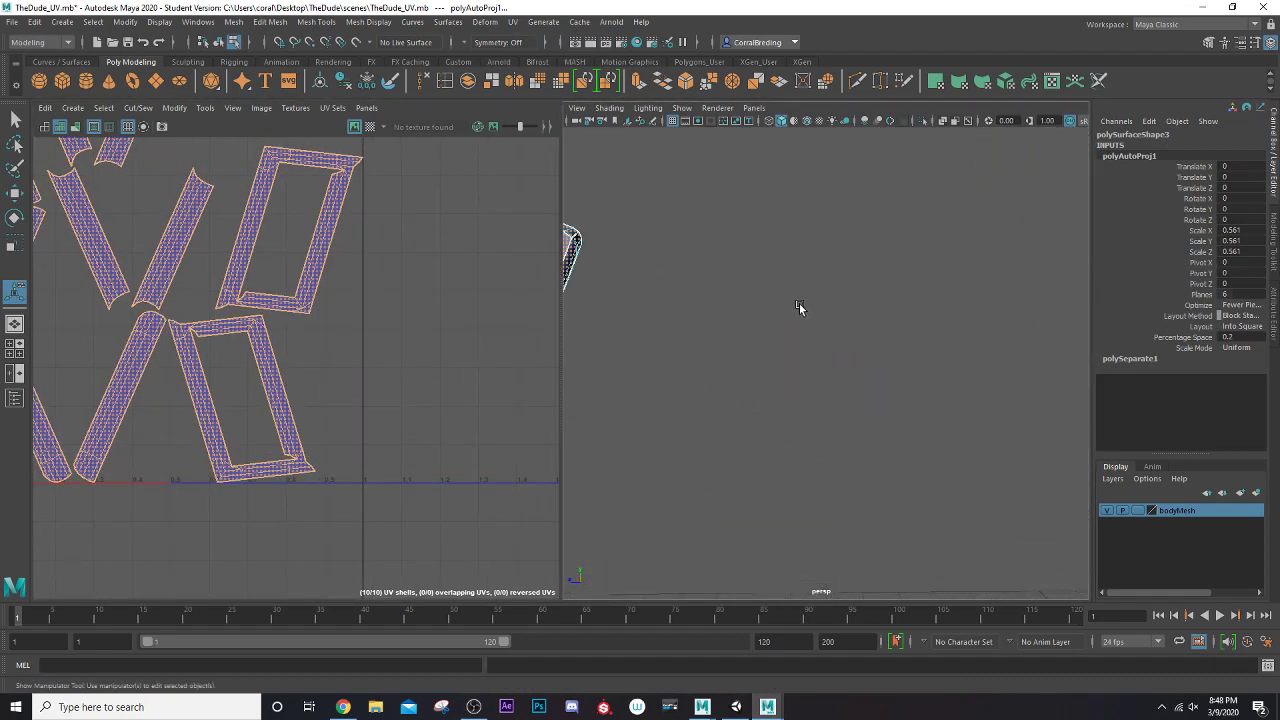
middle_click_drag(800, 308, 945, 338, "alt")
left_click_drag(945, 338, 900, 332, "alt")
right_click_drag(720, 316, 731, 282)
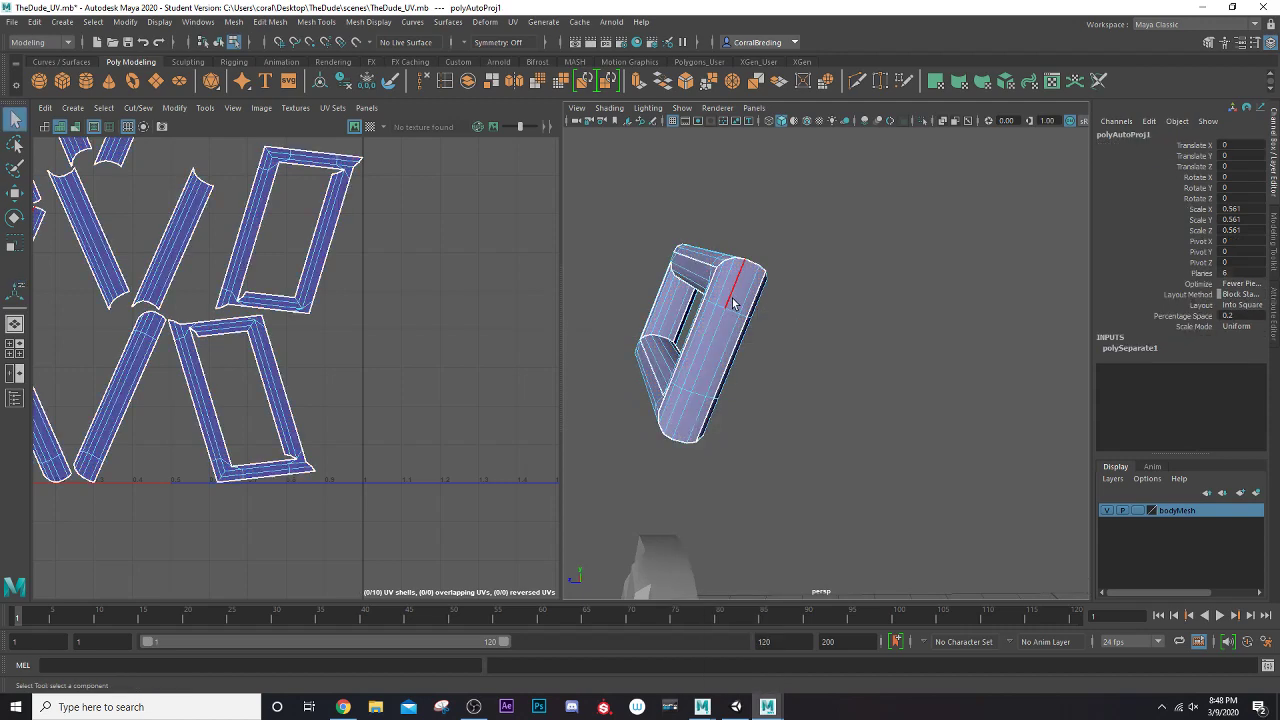
left_click(733, 303)
left_click_drag(725, 318, 731, 345, "alt")
left_click(743, 390)
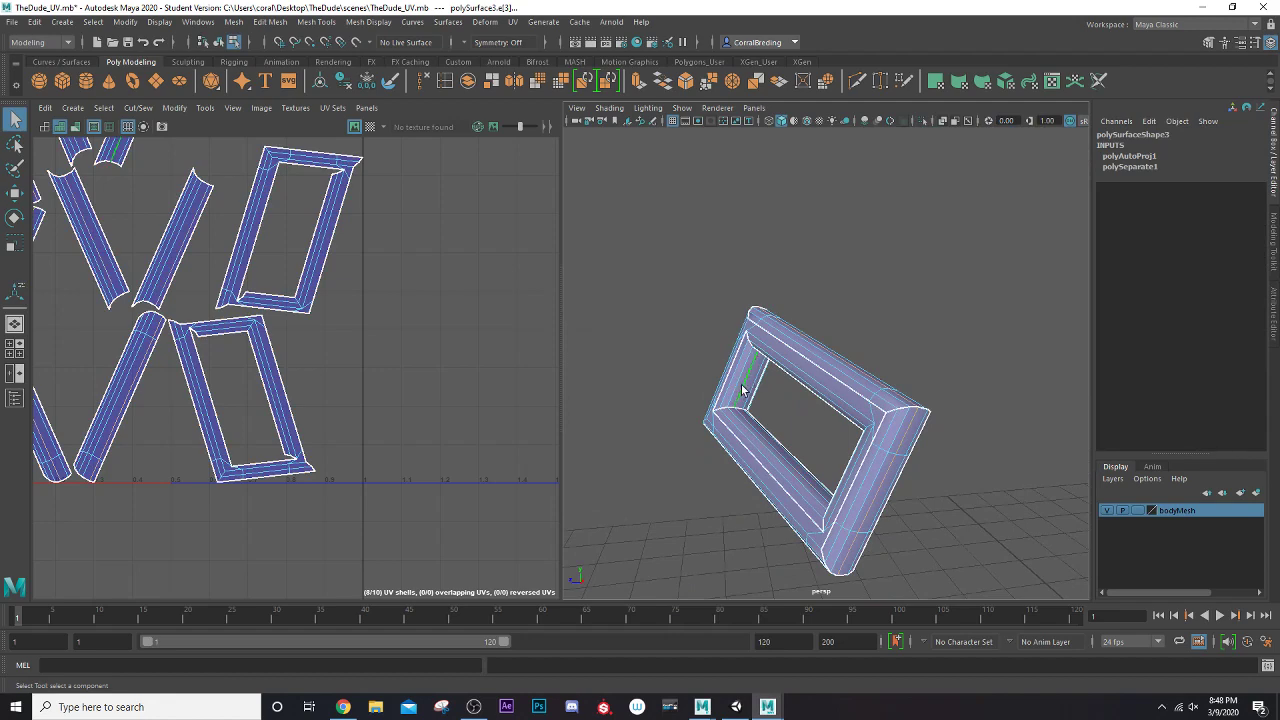
left_click_drag(743, 390, 800, 378, "alt")
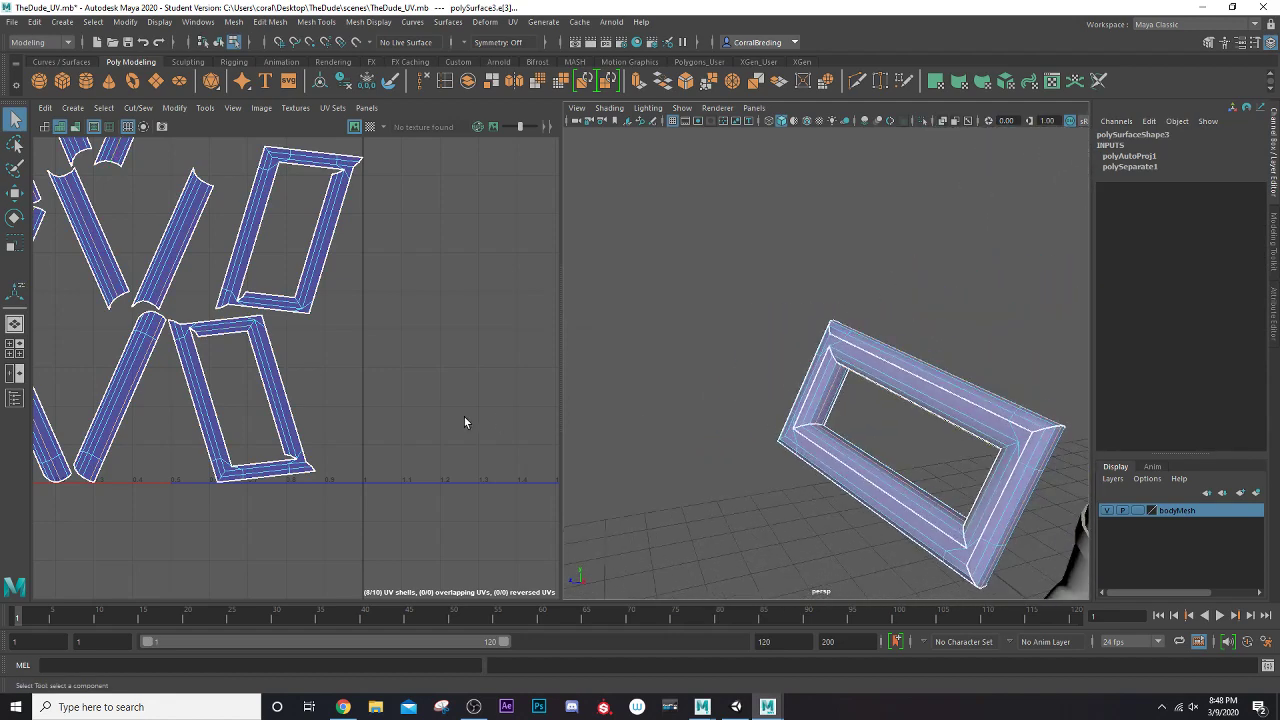
key("shift+x")
key("w")
scroll(340, 369, "down", 4)
middle_click_drag(263, 317, 332, 334, "alt")
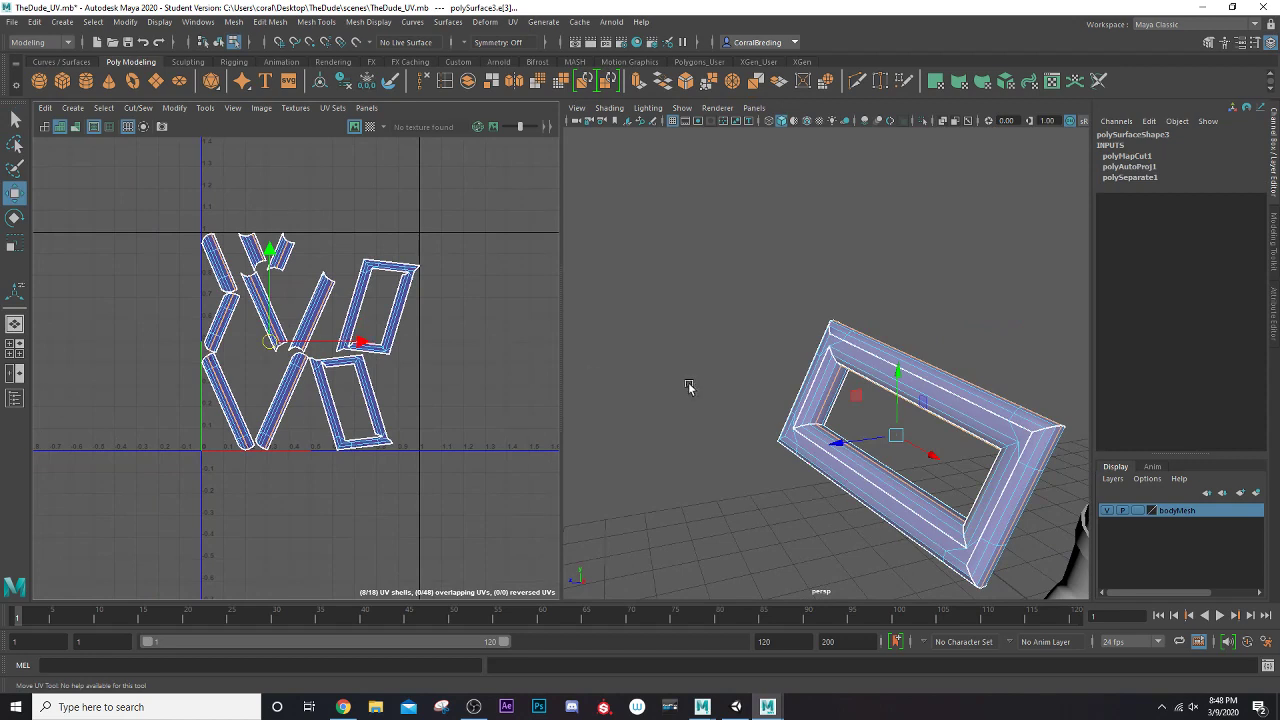
Select all the UV shells on one face side of the buckle and project them together with a camera-based projection
left_click_drag(829, 349, 797, 340, "alt")
right_click_drag(474, 238, 452, 226)
left_click(840, 352)
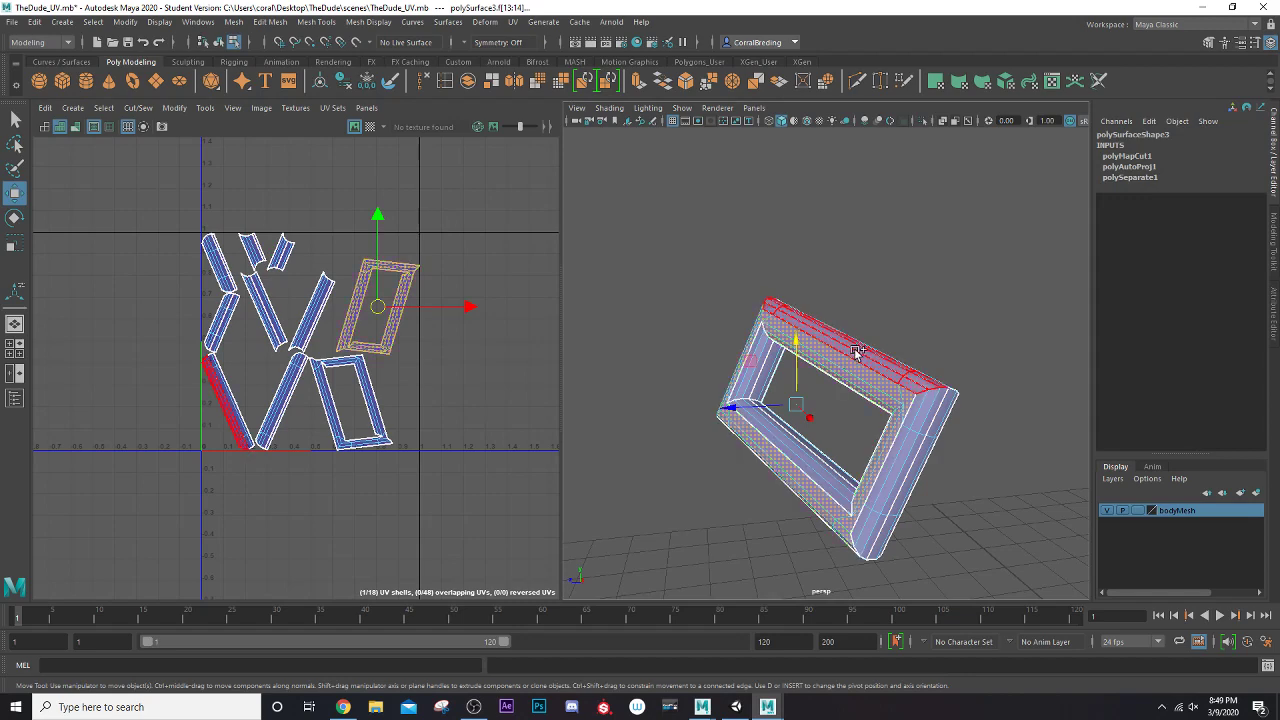
left_click(900, 415, "shift")
left_click(921, 424, "shift")
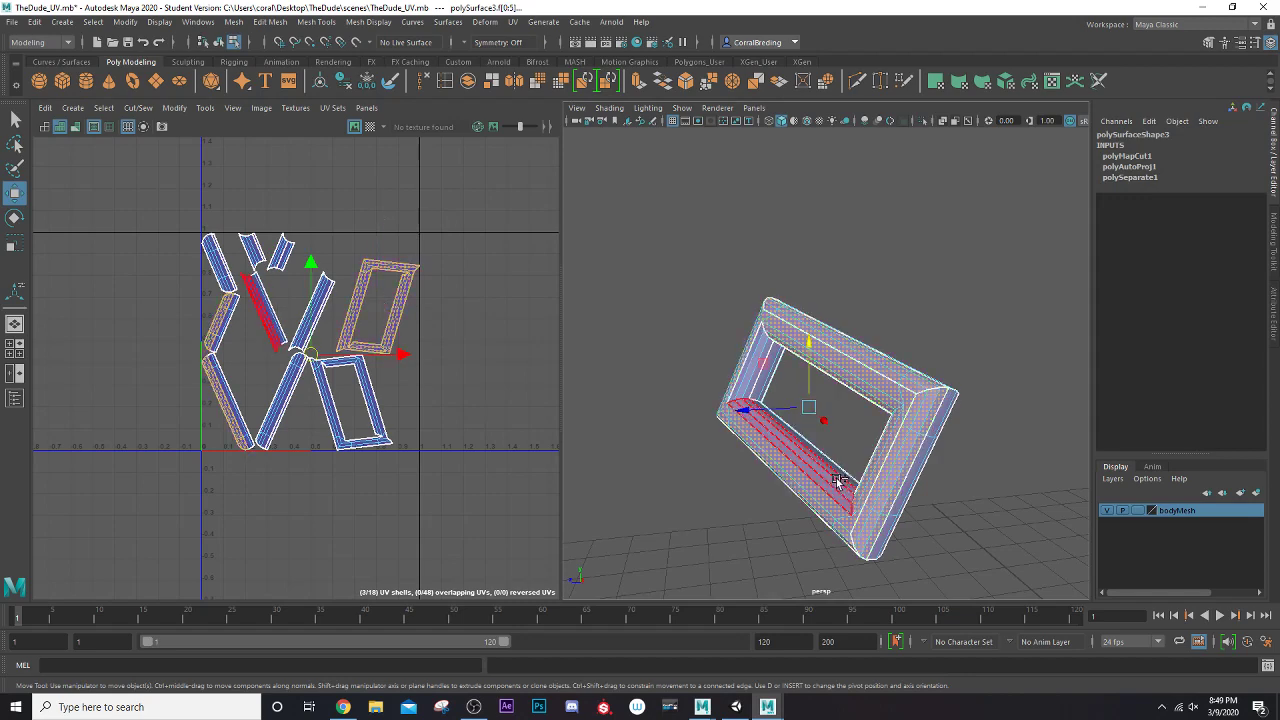
left_click(840, 481, "shift")
left_click(749, 391, "shift")
left_click_drag(752, 391, 929, 423, "alt")
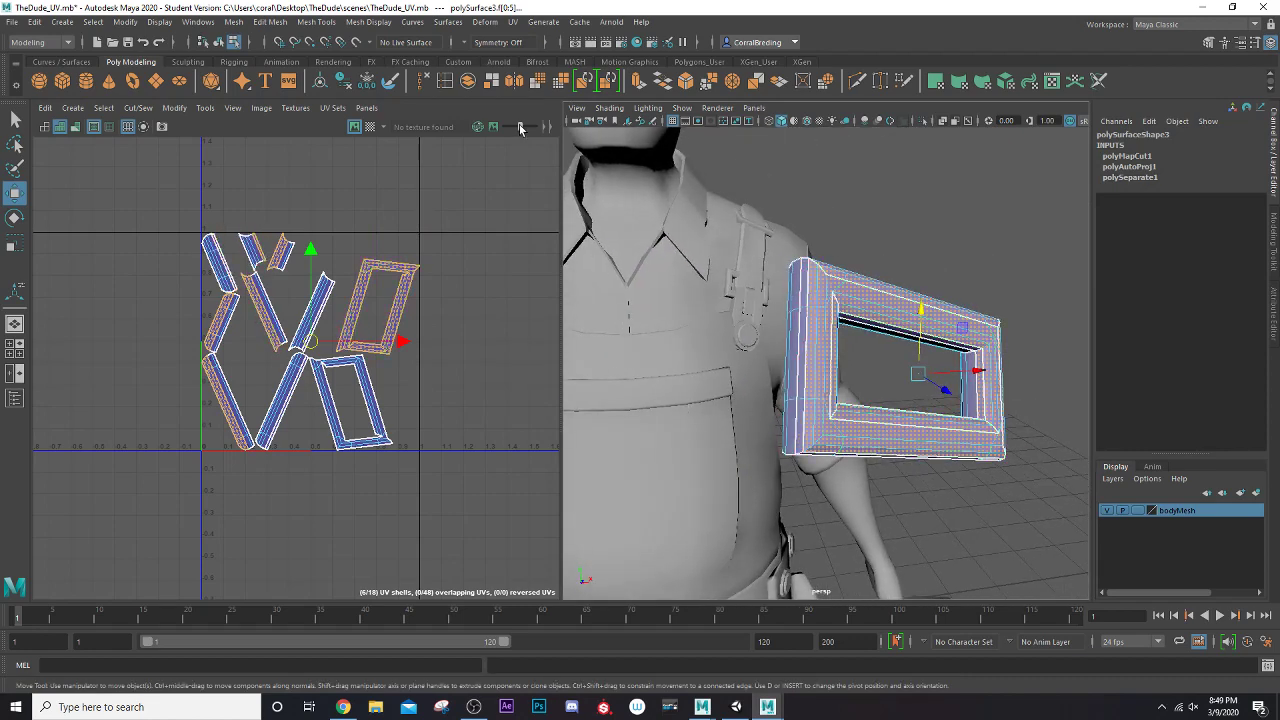
left_click(514, 22)
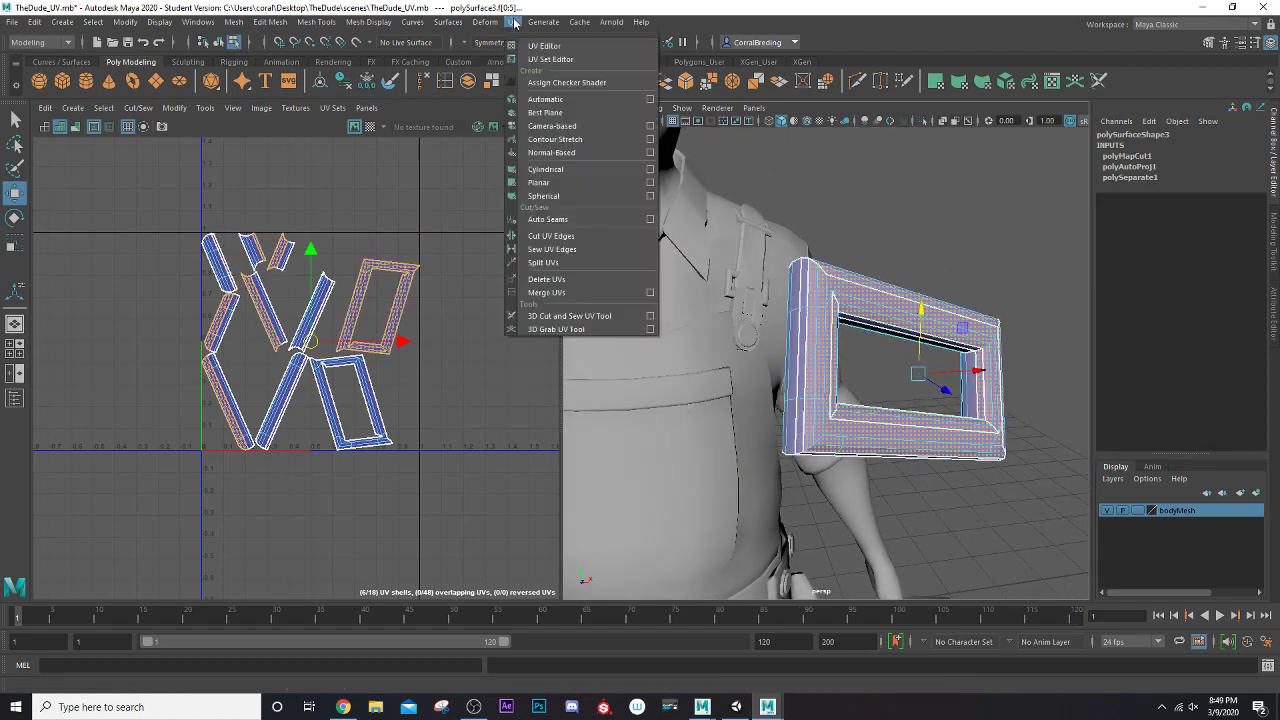
left_click(545, 128)
Move the projected buckle shell clear of the other shells, unfold it, and rotate it level
right_click_drag(358, 283, 380, 298)
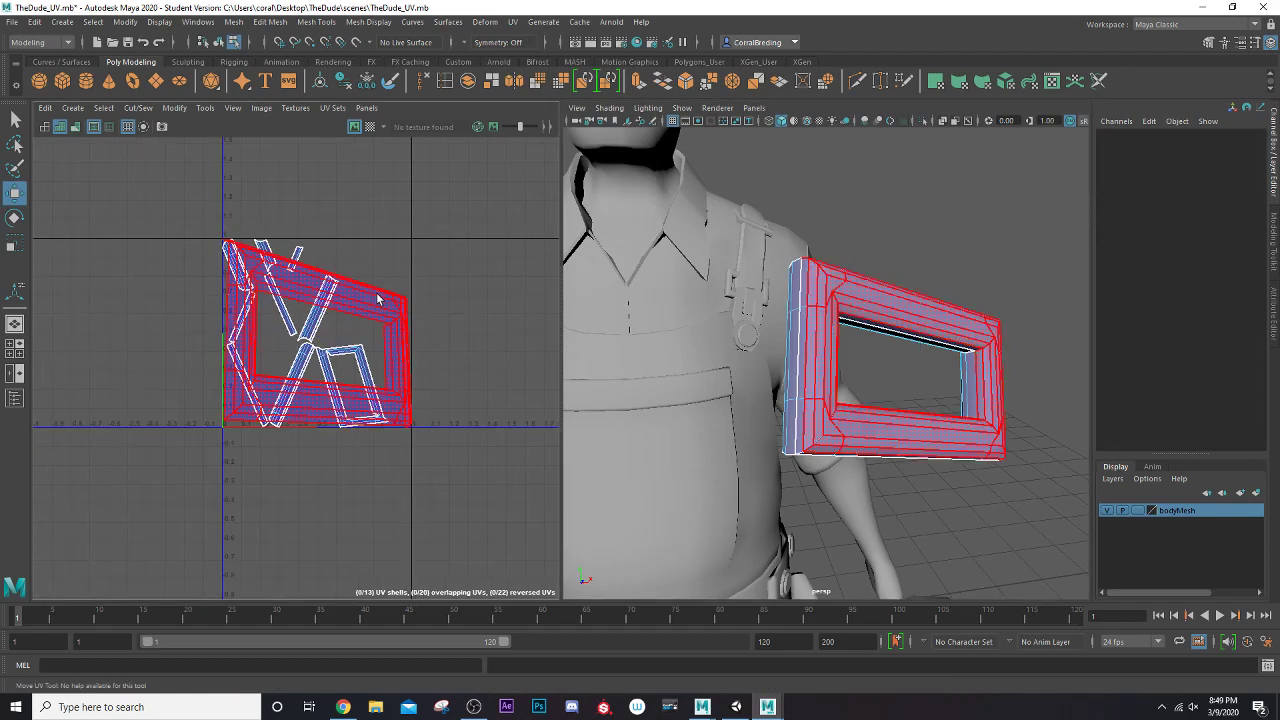
left_click_drag(330, 338, 497, 340)
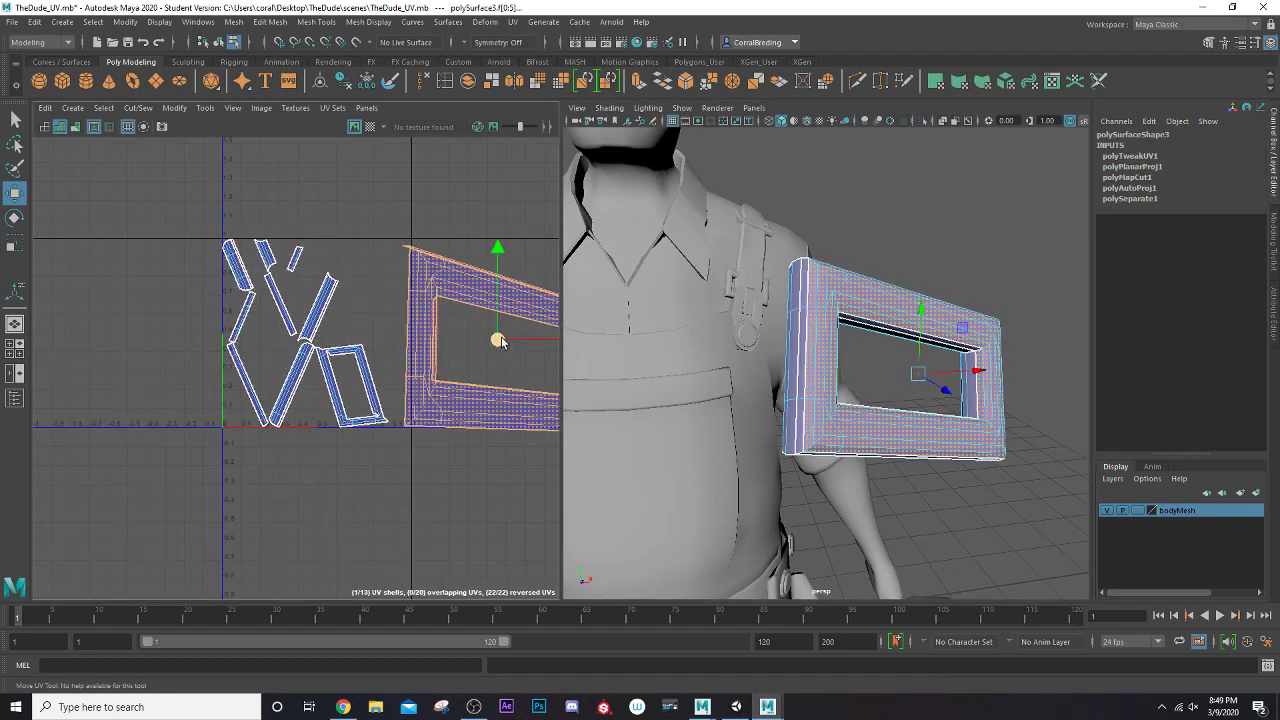
key("ctrl+u")
middle_click_drag(433, 322, 377, 307, "alt")
scroll(378, 308, "down", 1)
left_click_drag(437, 312, 466, 314)
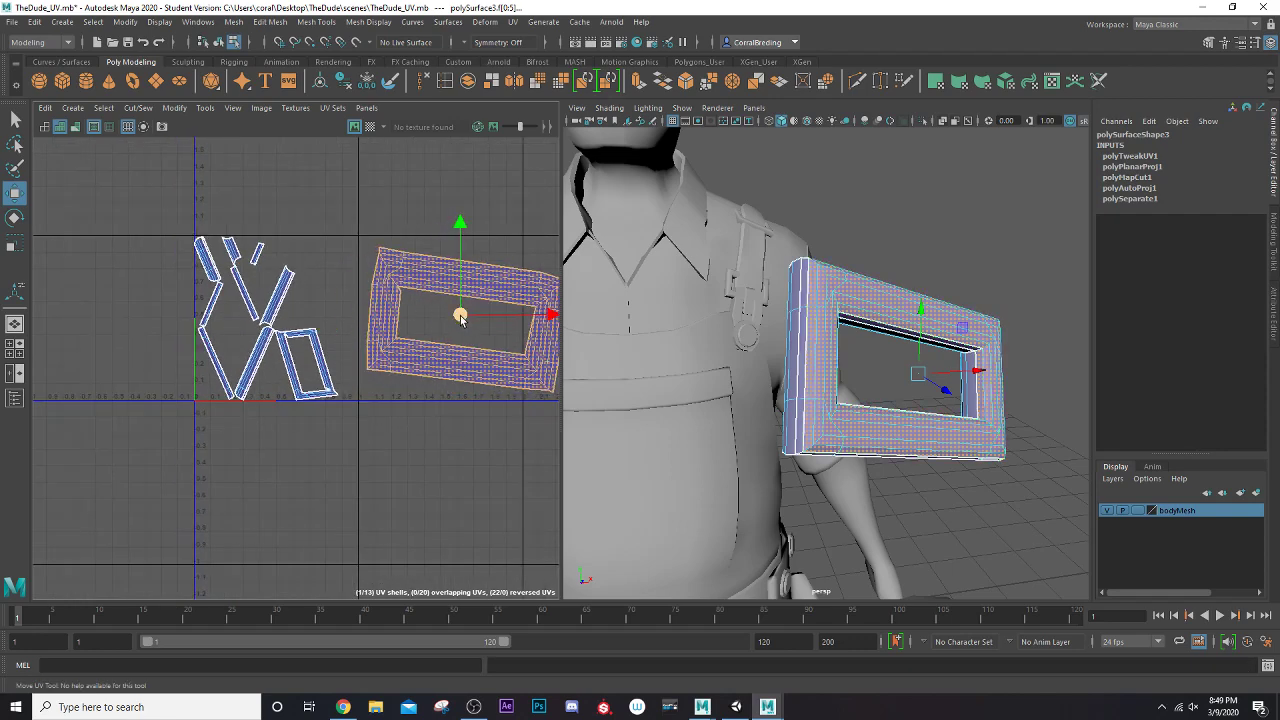
key("e")
left_click_drag(503, 244, 491, 240)
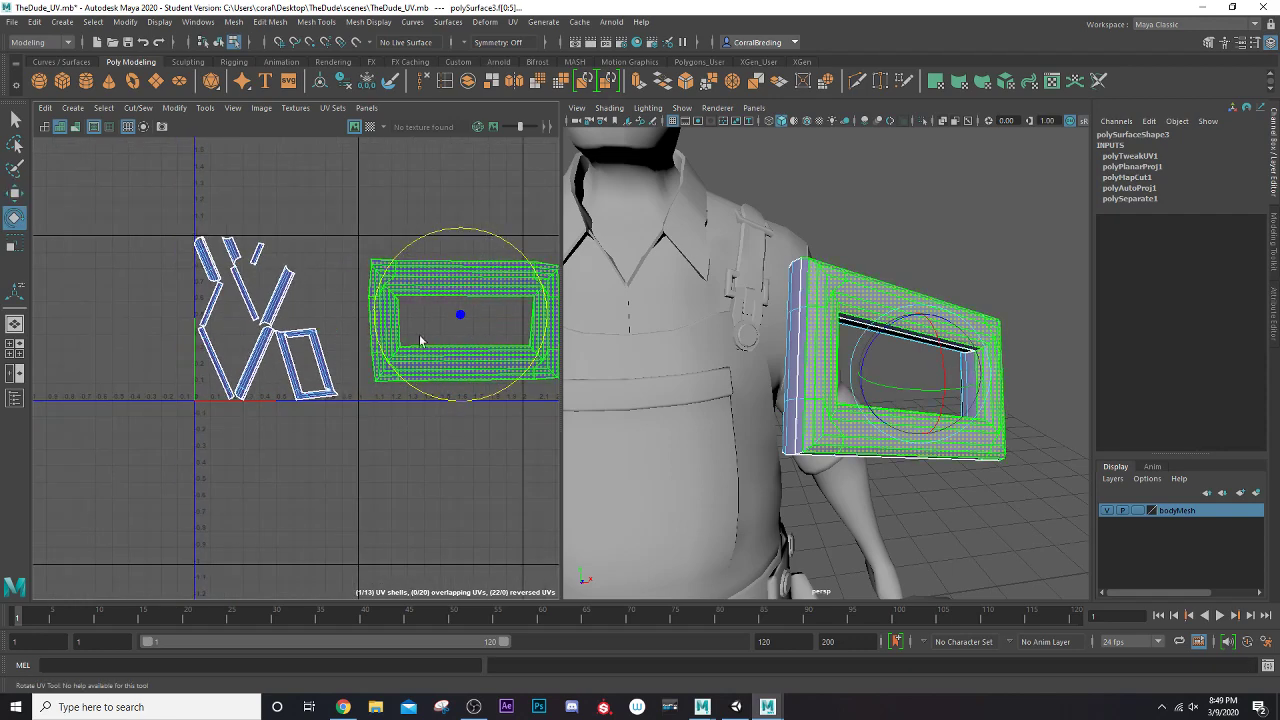
Move and sew the border edges of the remaining buckle shells, leaving the unfolded shell out of the selection
right_click(220, 276)
left_click(218, 238)
left_click_drag(143, 186, 349, 471)
middle_click_drag(410, 306, 342, 302, "alt")
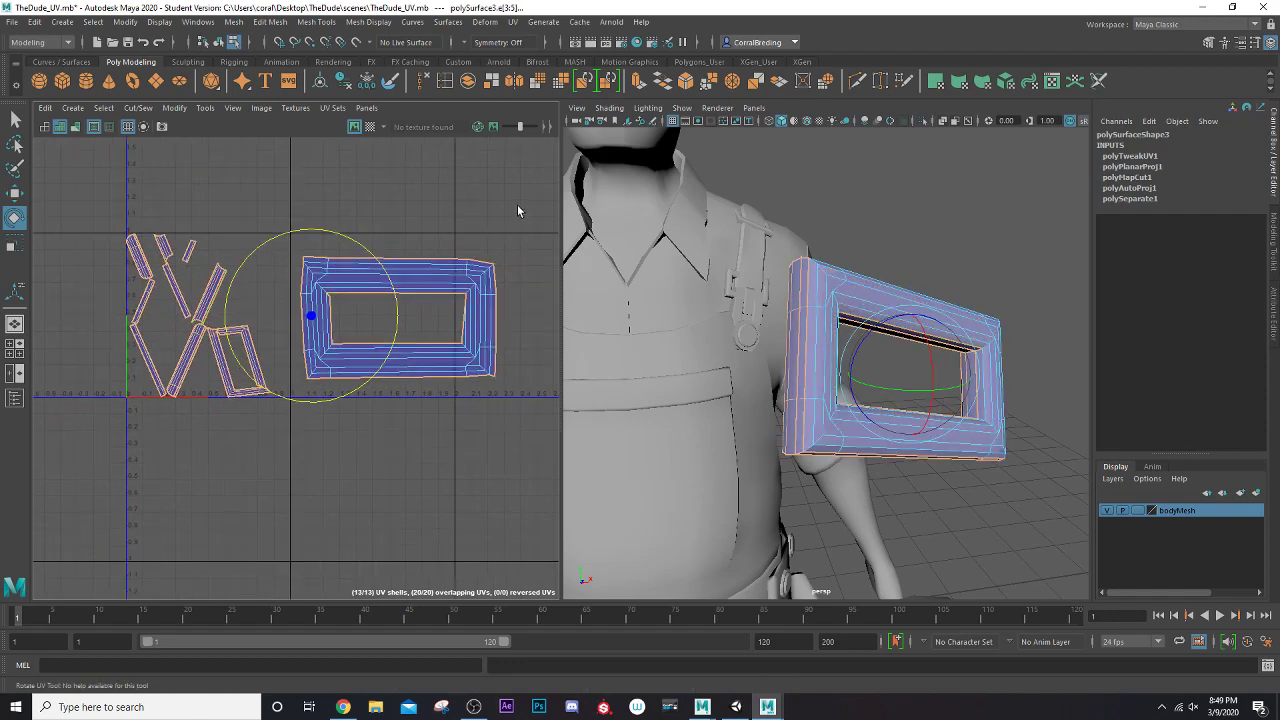
left_click_drag(518, 207, 286, 433)
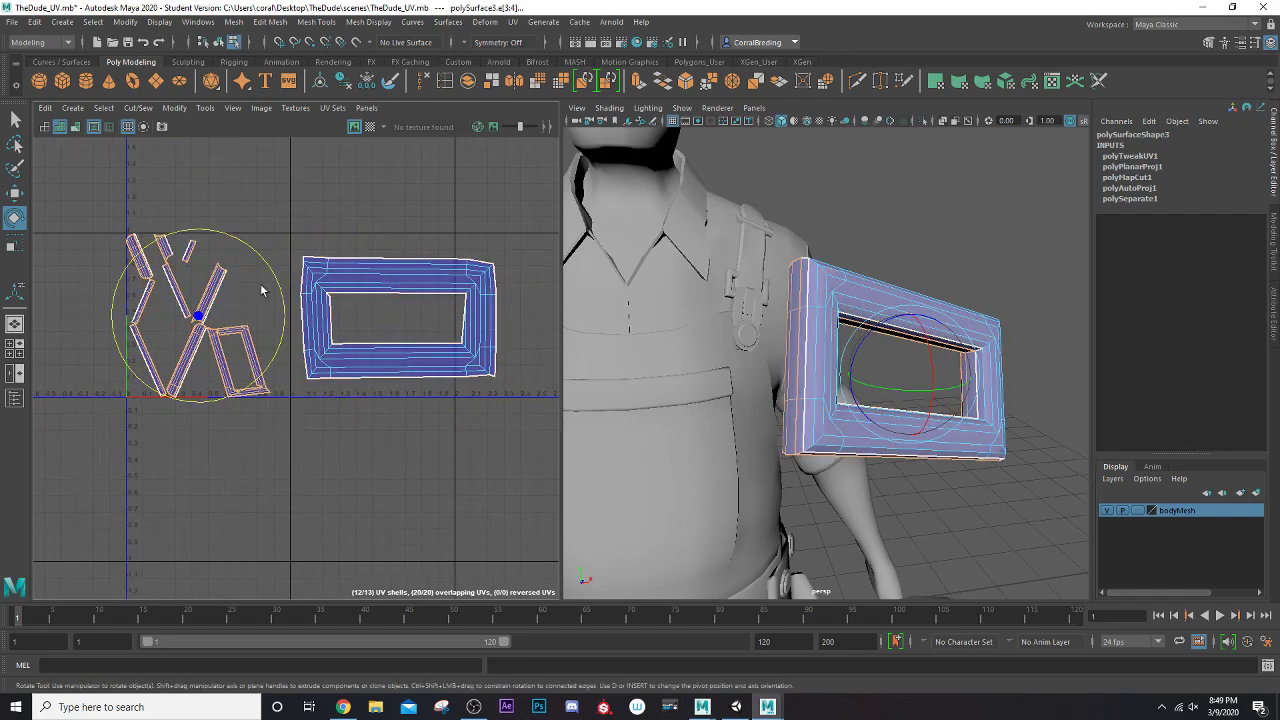
left_click(138, 107)
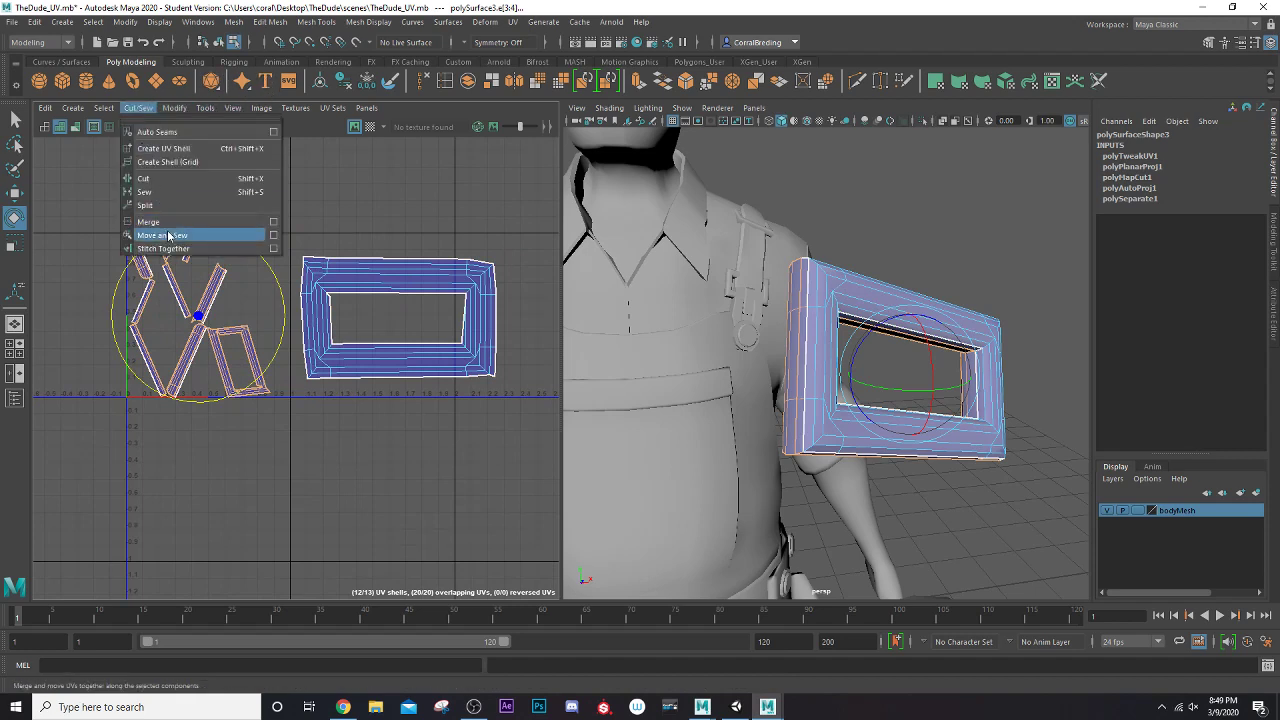
left_click(162, 235)
Unfold the newly sewn second half of the buckle
right_click_drag(205, 328, 227, 346)
left_click(227, 346)
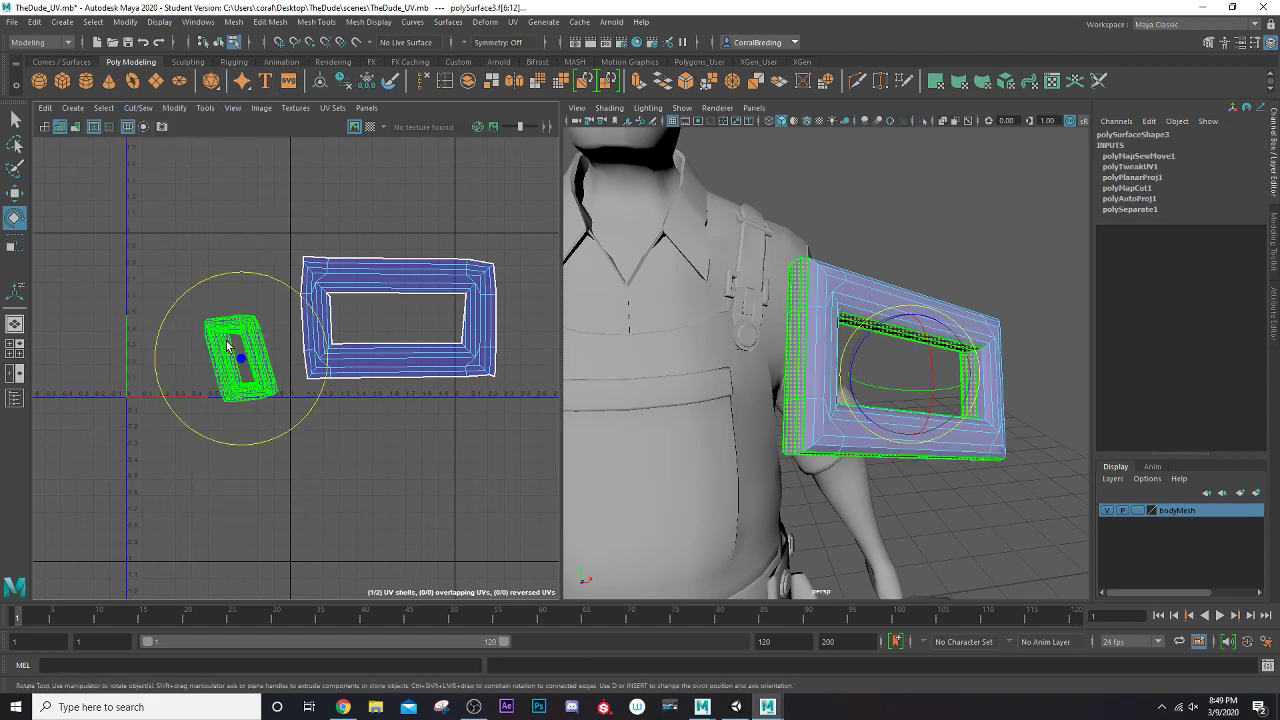
key("ctrl+u")
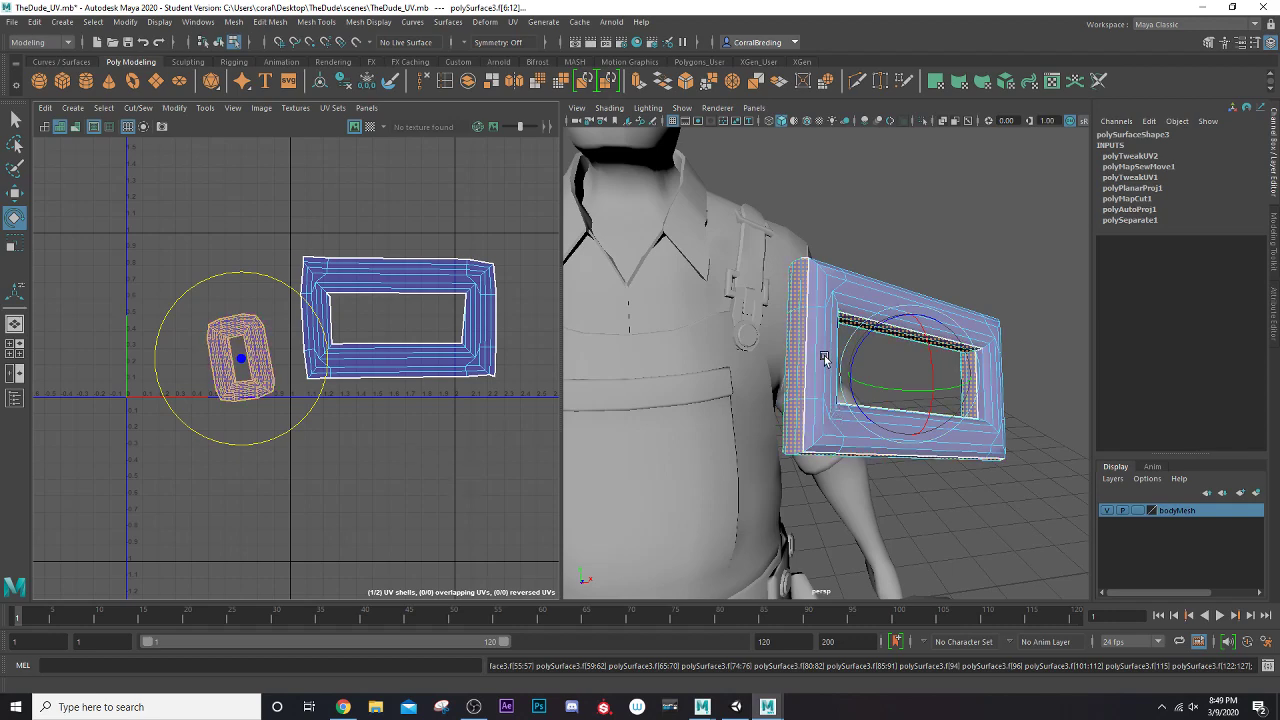
Try to combine the unwrapped buckle with the character's body mesh
right_click_drag(811, 325, 818, 283)
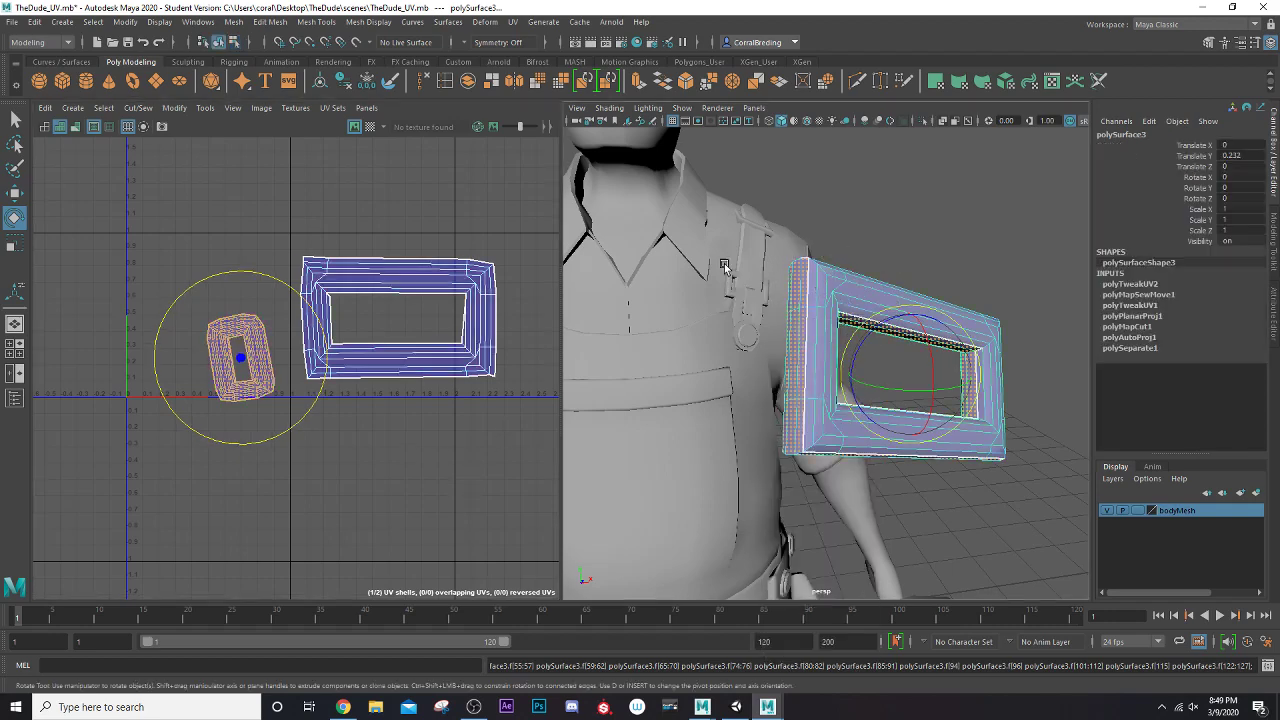
left_click(688, 298)
left_click(819, 294, "shift")
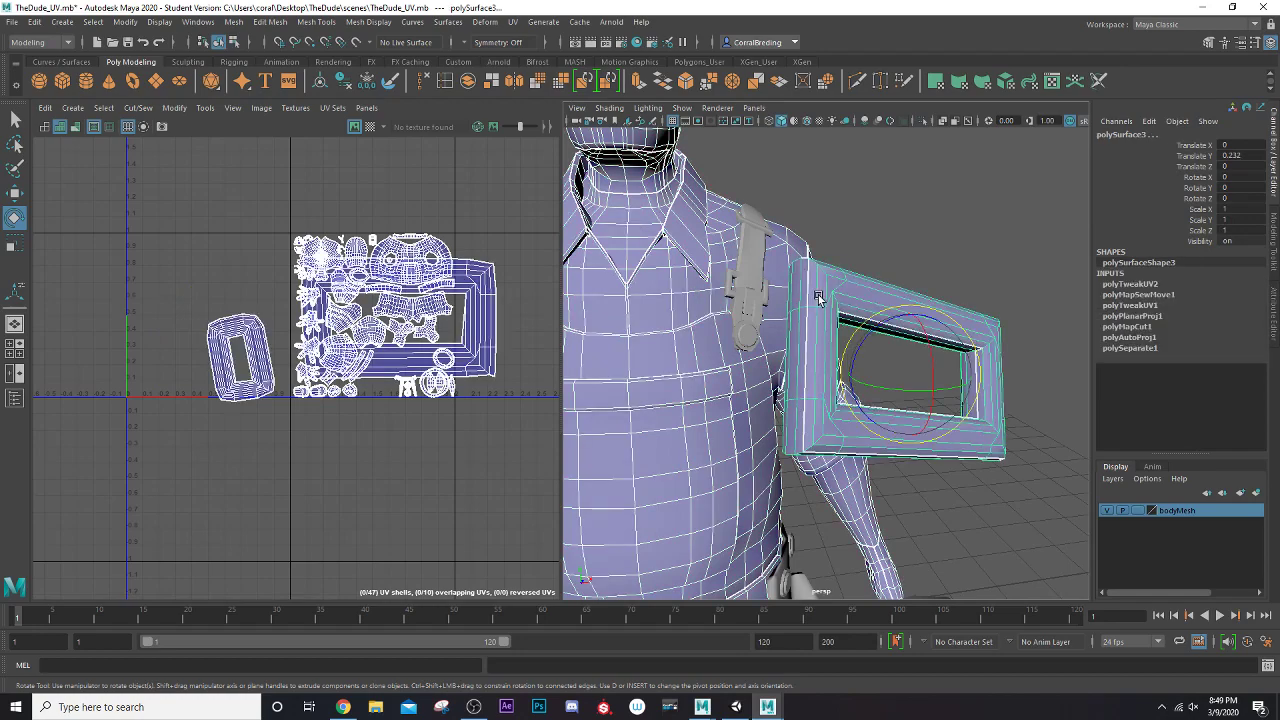
key("f")
left_click_drag(808, 317, 690, 342, "alt")
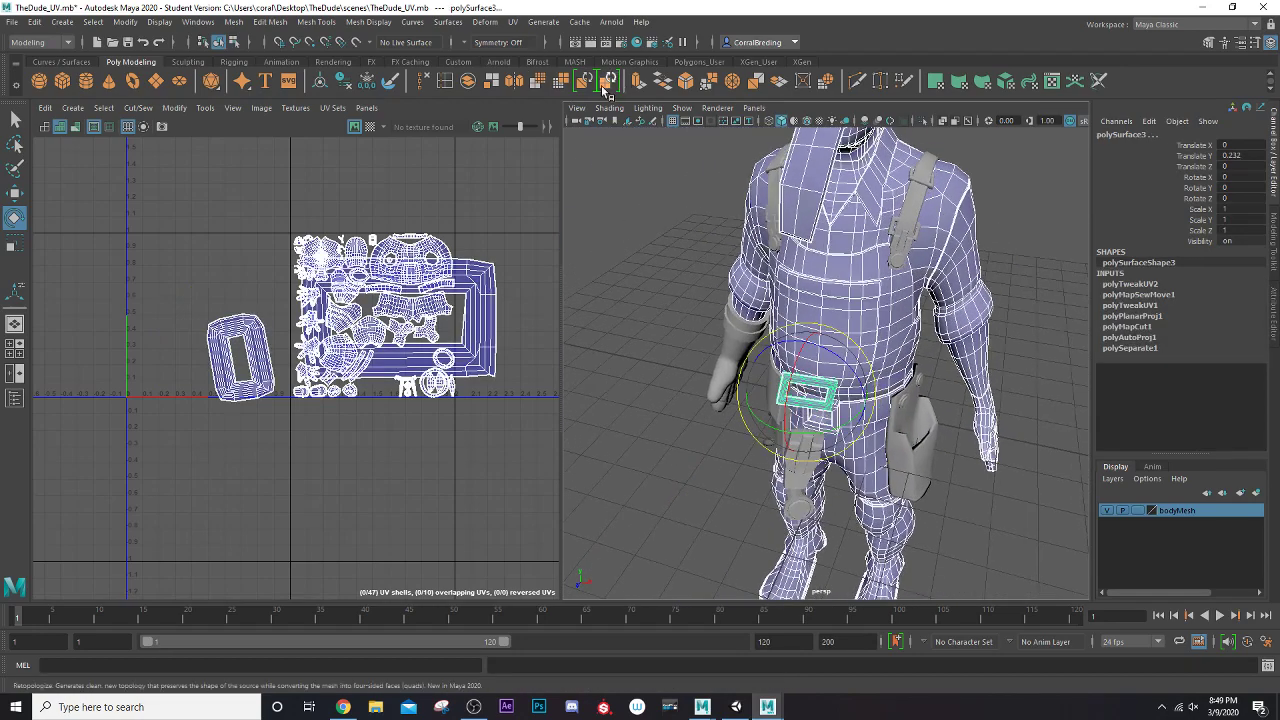
left_click(456, 86)
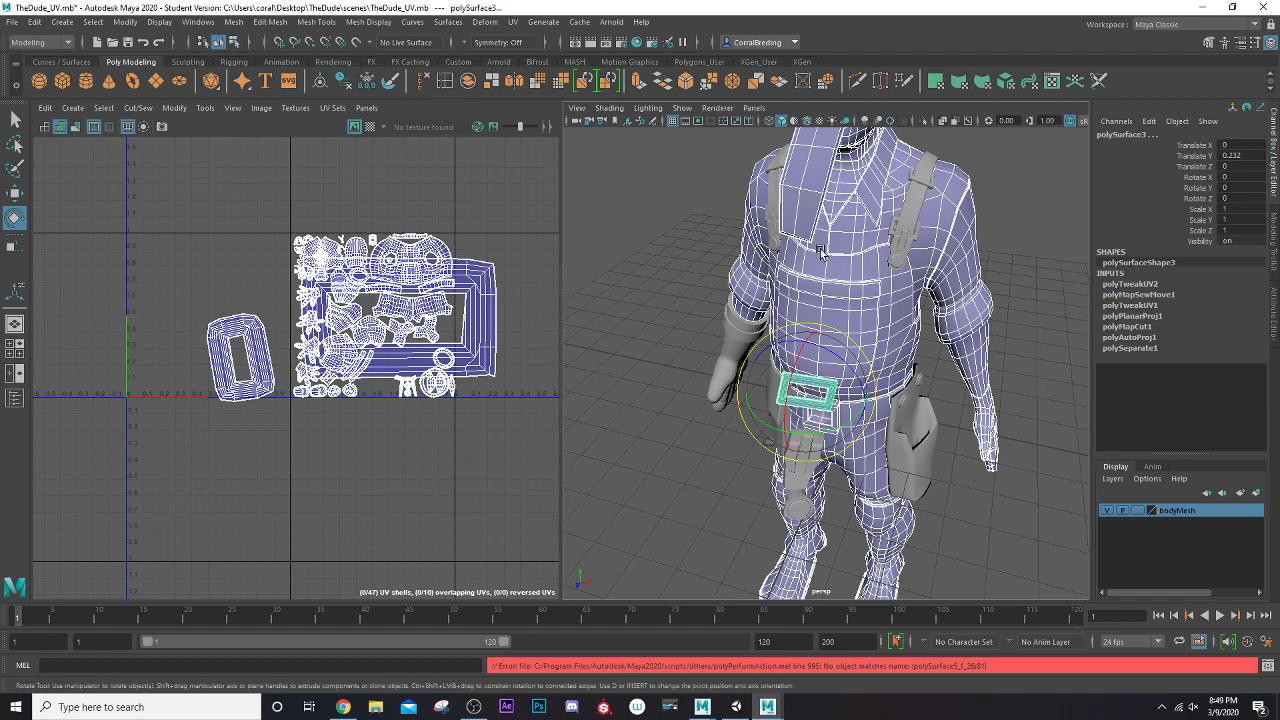
right_click_drag(820, 251, 849, 224)
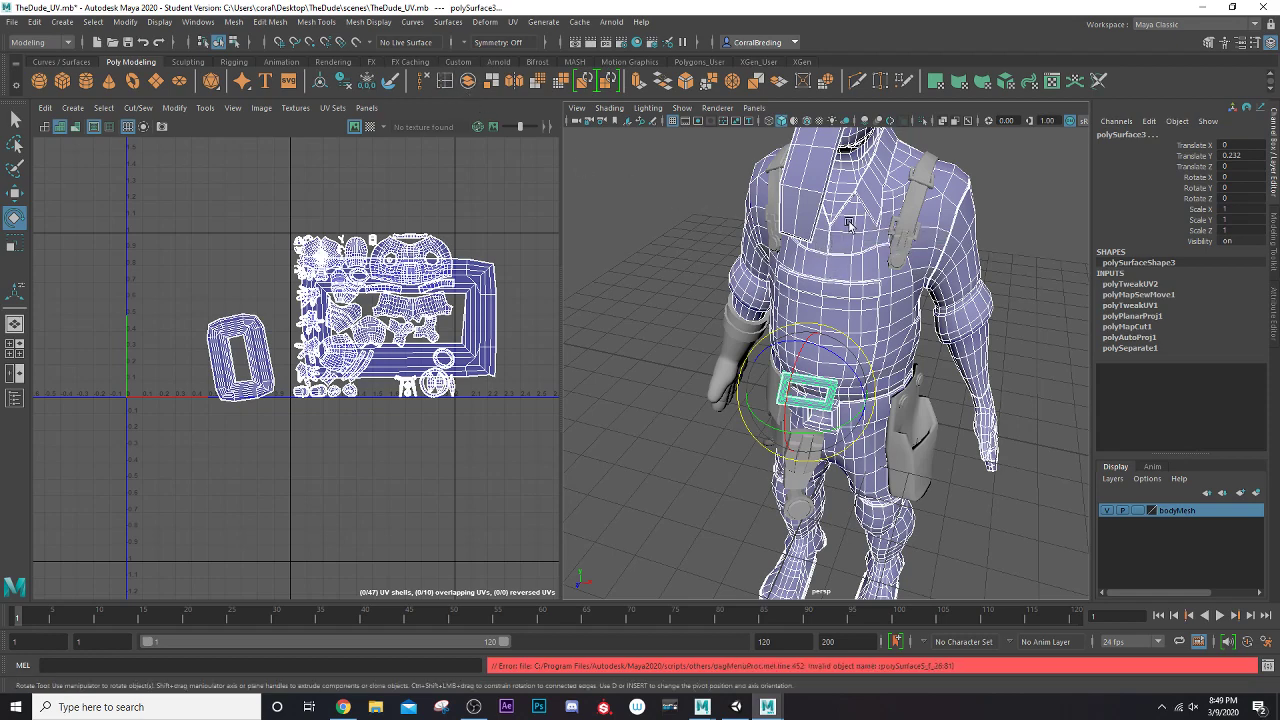
left_click(609, 216)
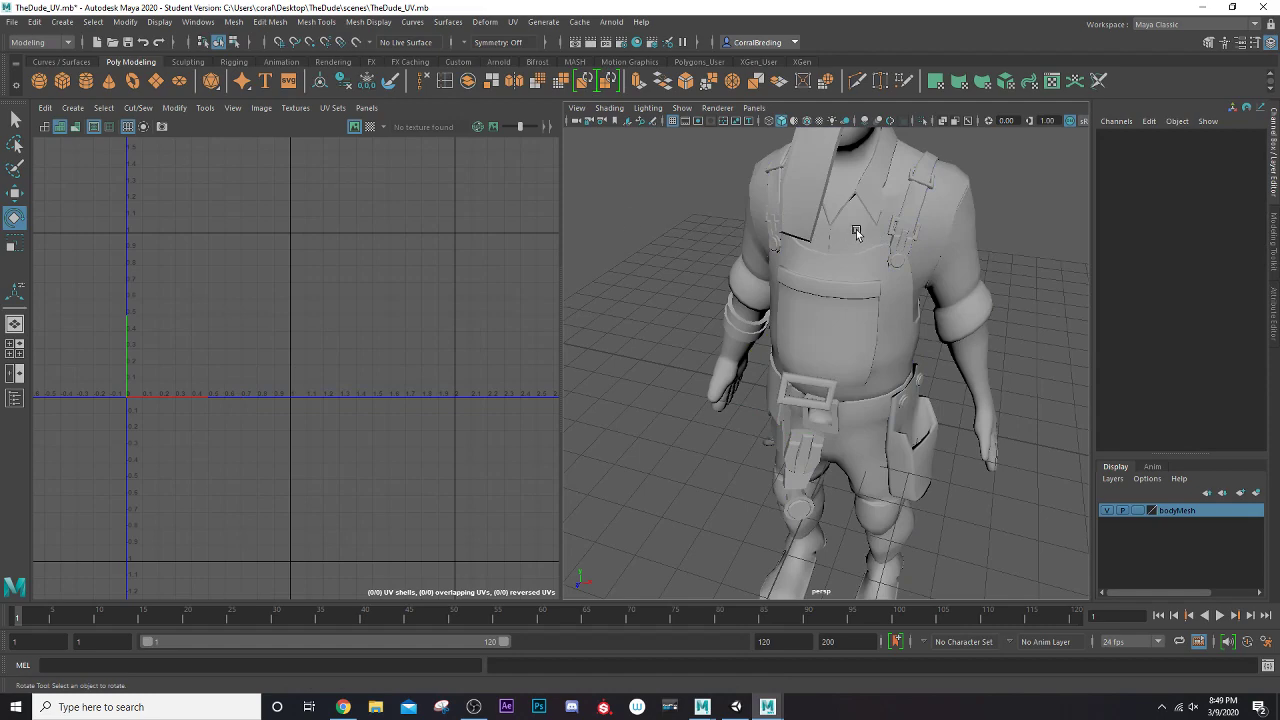
Reselect the body mesh and the buckle and retry combining them
left_click(856, 232)
left_click_drag(868, 245, 778, 309, "alt")
left_click(767, 358)
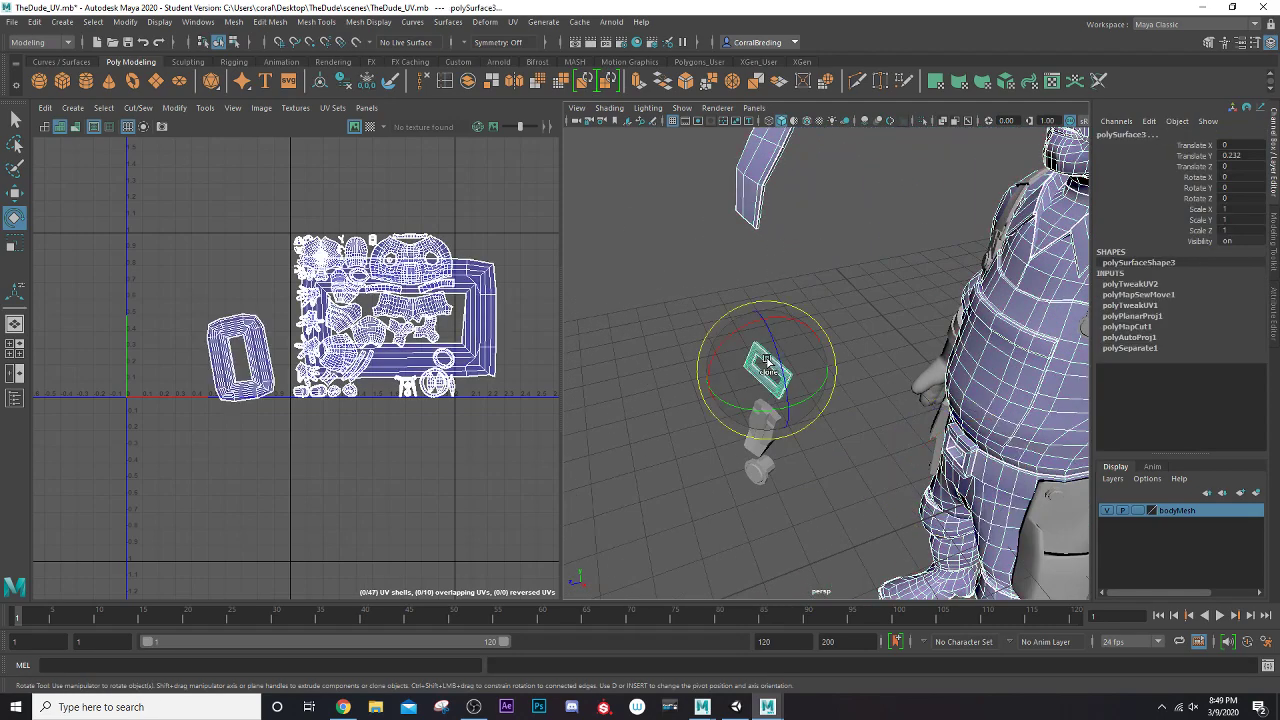
left_click(464, 82)
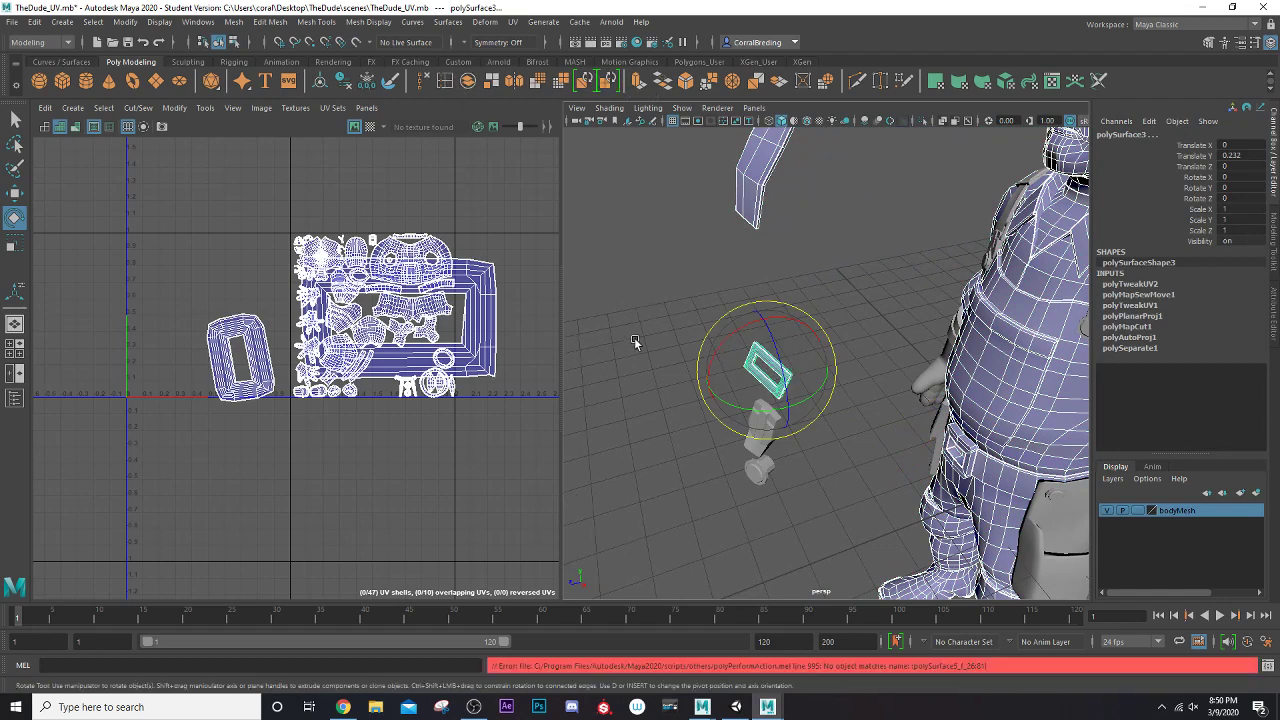
List the scene objects in the Outliner and try to strip the "_f_26:81]" suffix from the body mesh's name
left_click(712, 278)
left_click(762, 360)
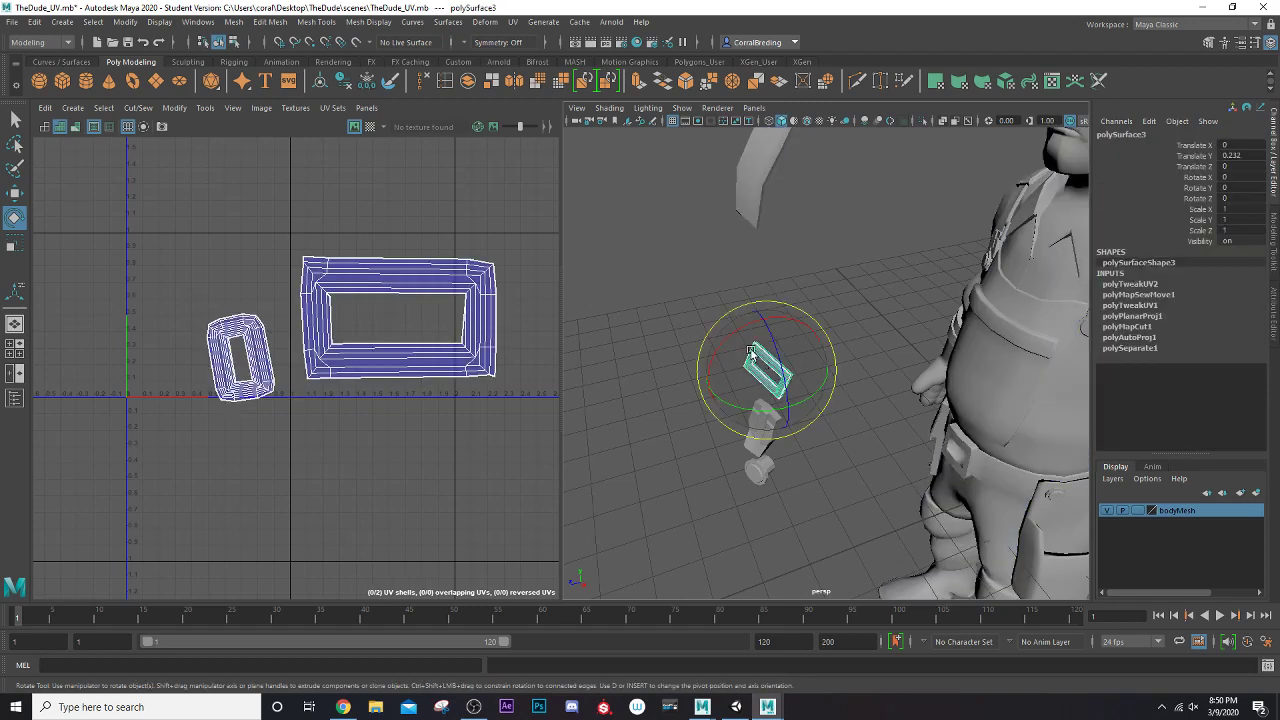
left_click(760, 210)
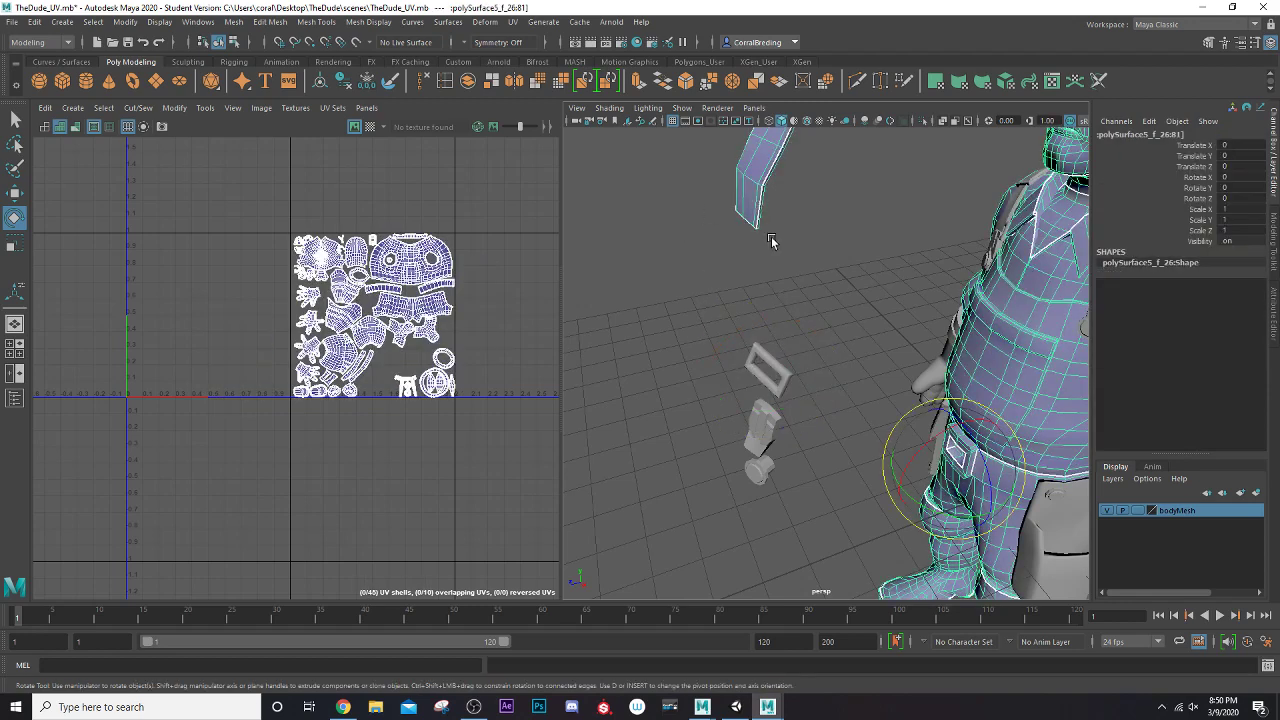
middle_click_drag(748, 212, 685, 302, "alt")
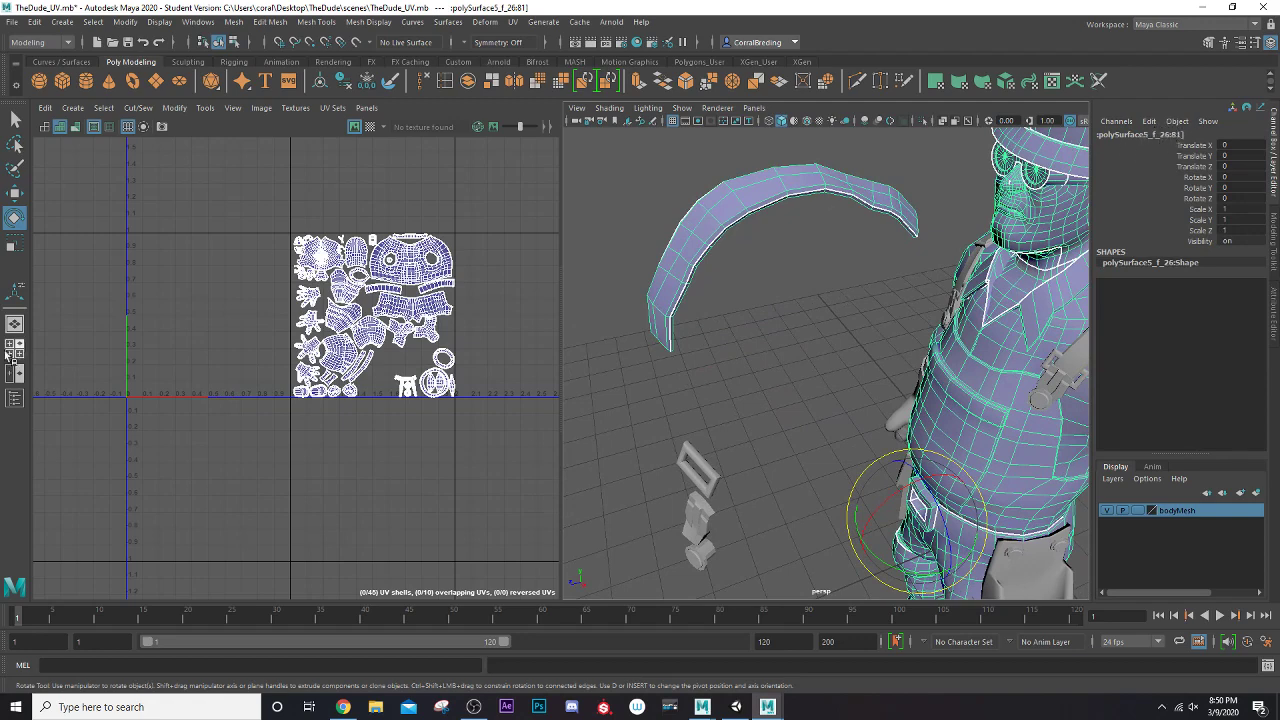
left_click(14, 398)
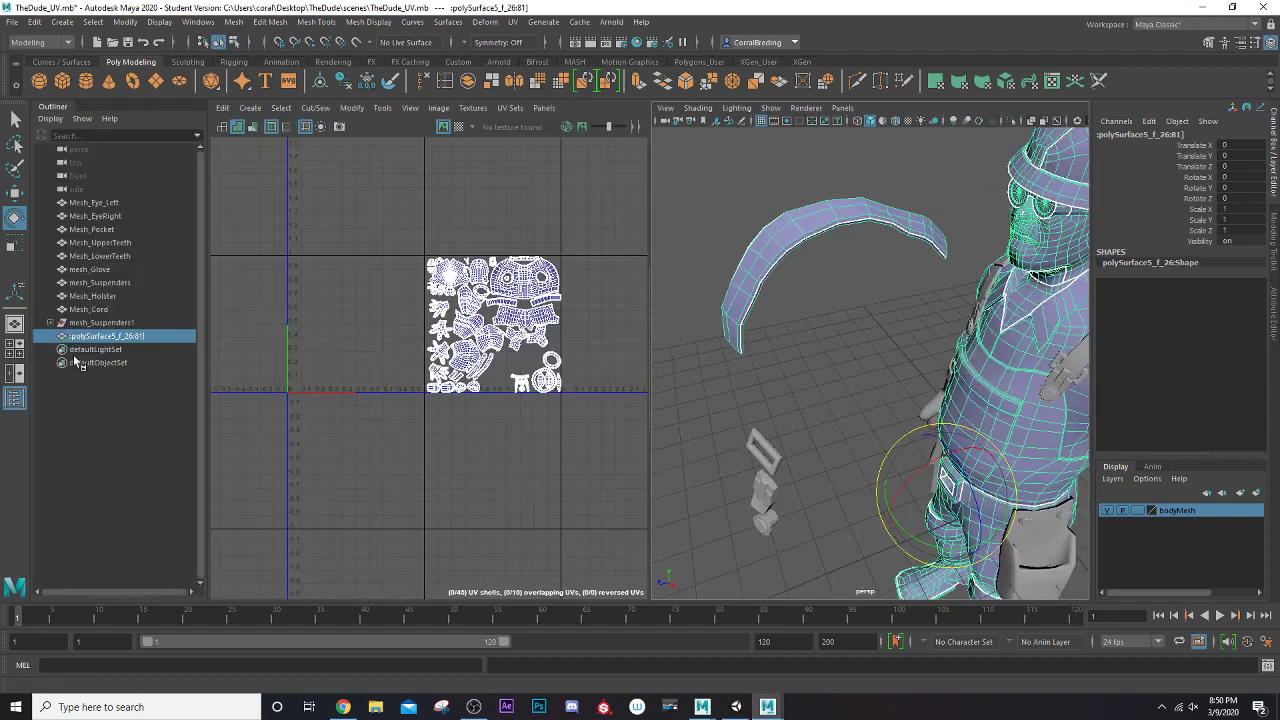
double_click(130, 337)
left_click_drag(149, 337, 131, 337)
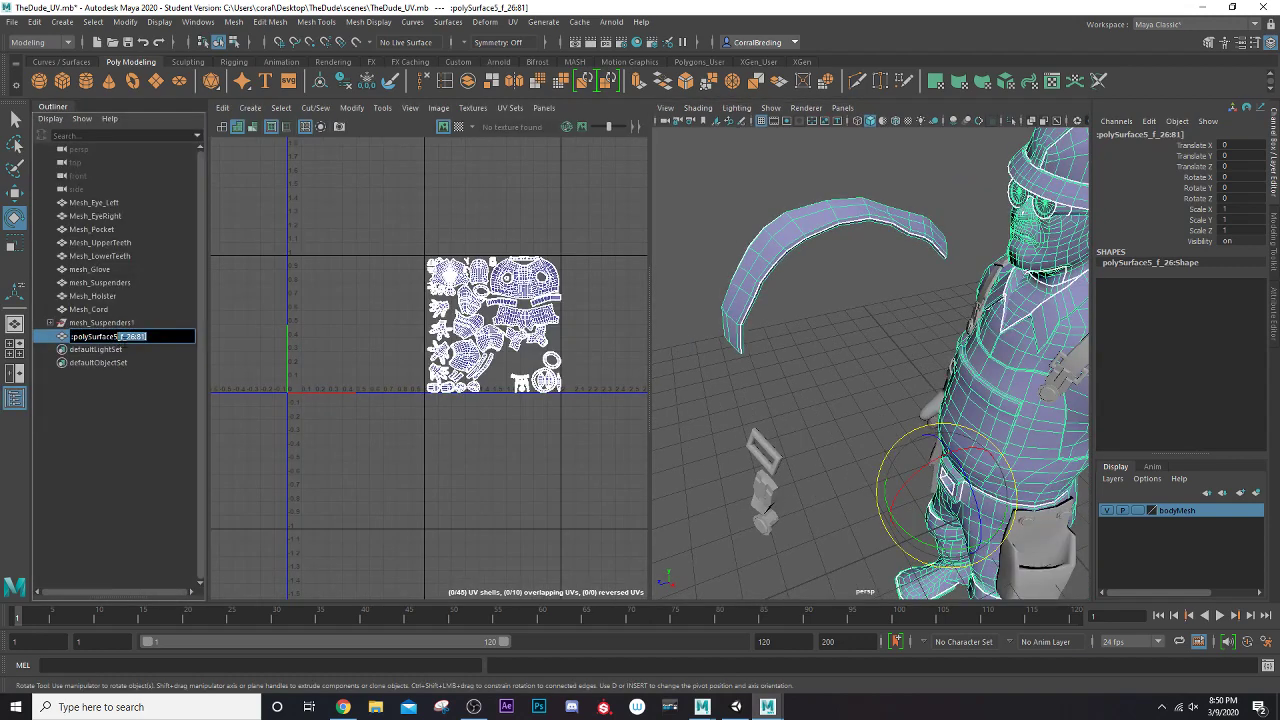
key("BackSpace")
key("Return")
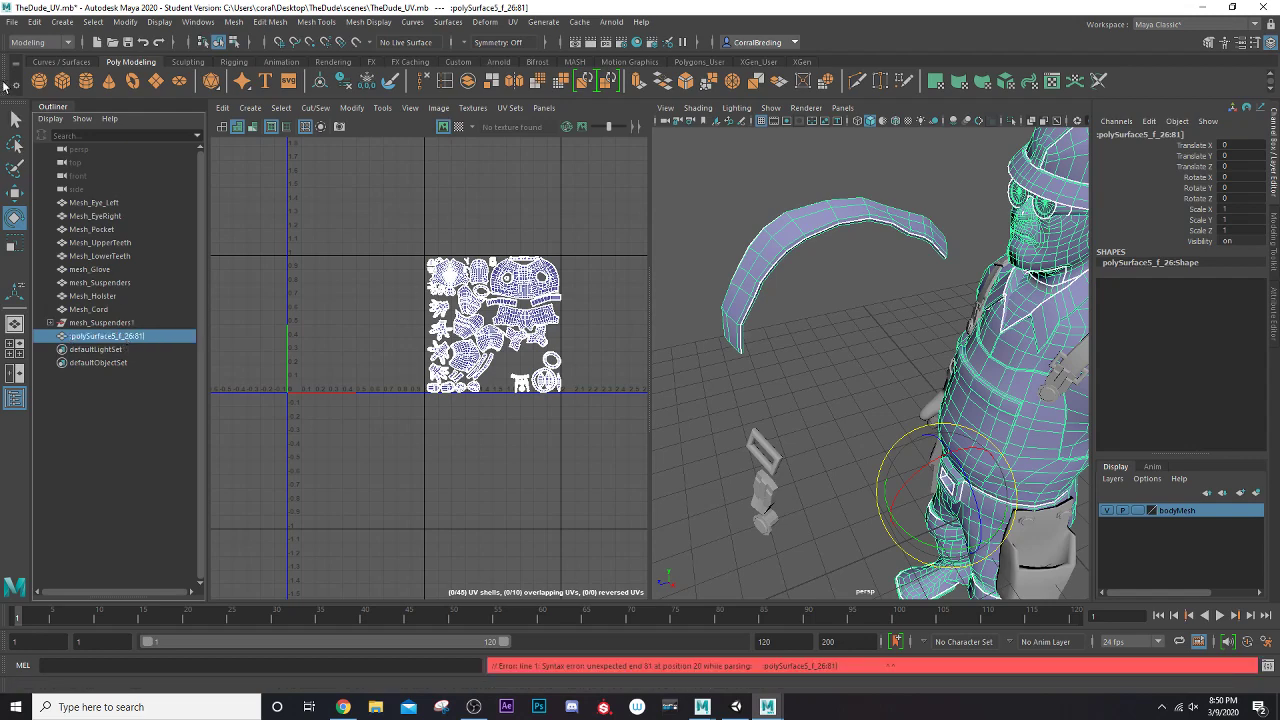
Undo the recent selections and the sewing and unfolding of the buckle's second half, back through the first half's UV rotation
left_click(9, 23)
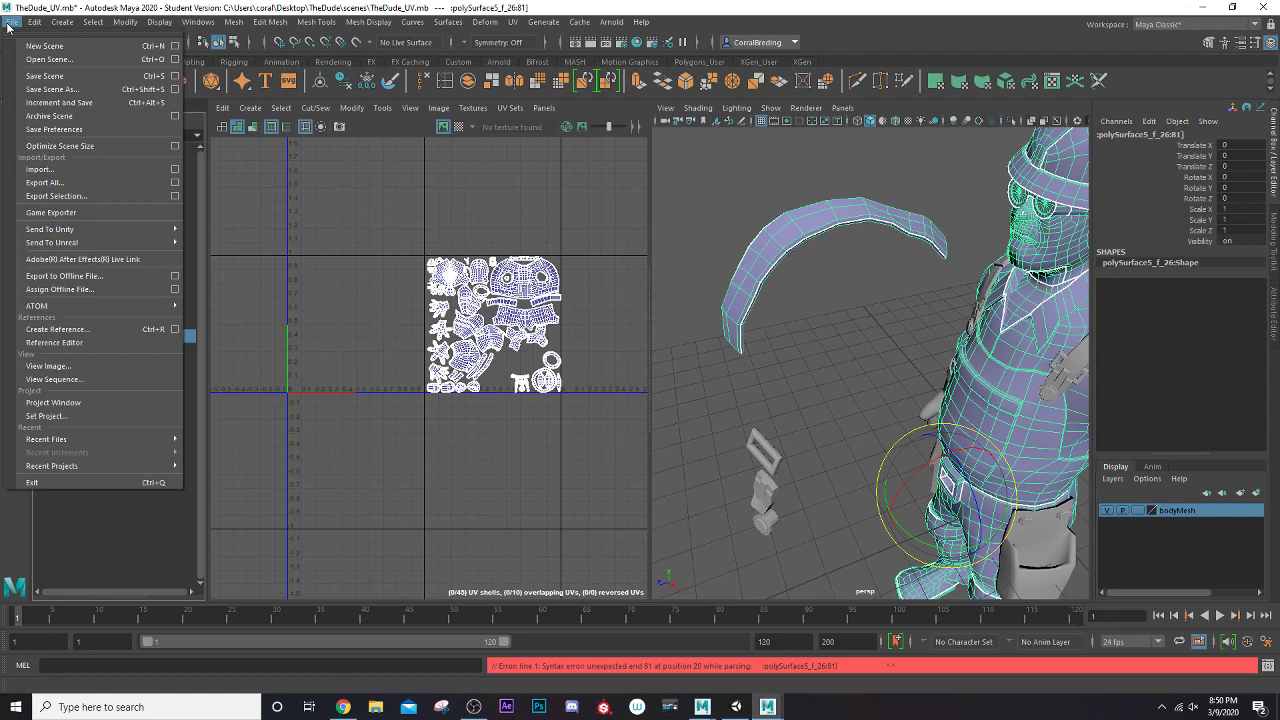
left_click(683, 230)
key("ctrl+z")
key("ctrl+z")
key("ctrl+z")
key("ctrl+z")
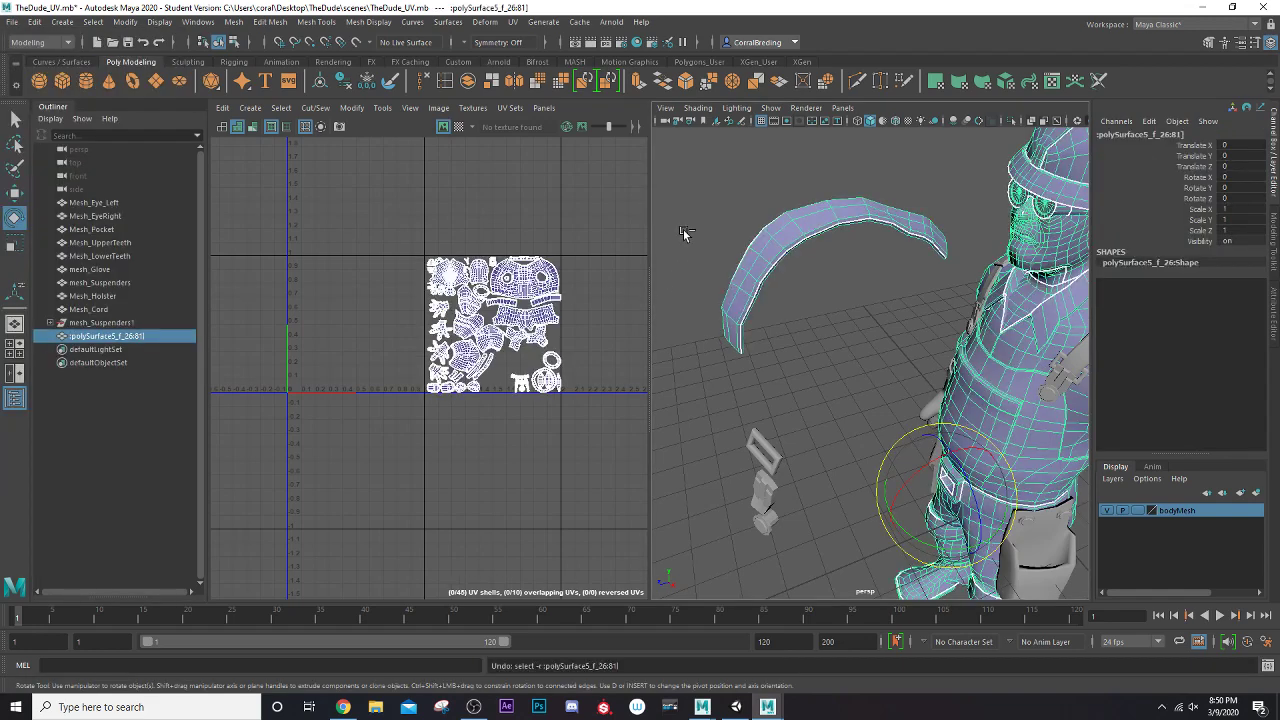
key("ctrl+z")
key("ctrl+z")
key("ctrl+z")
key("ctrl+z")
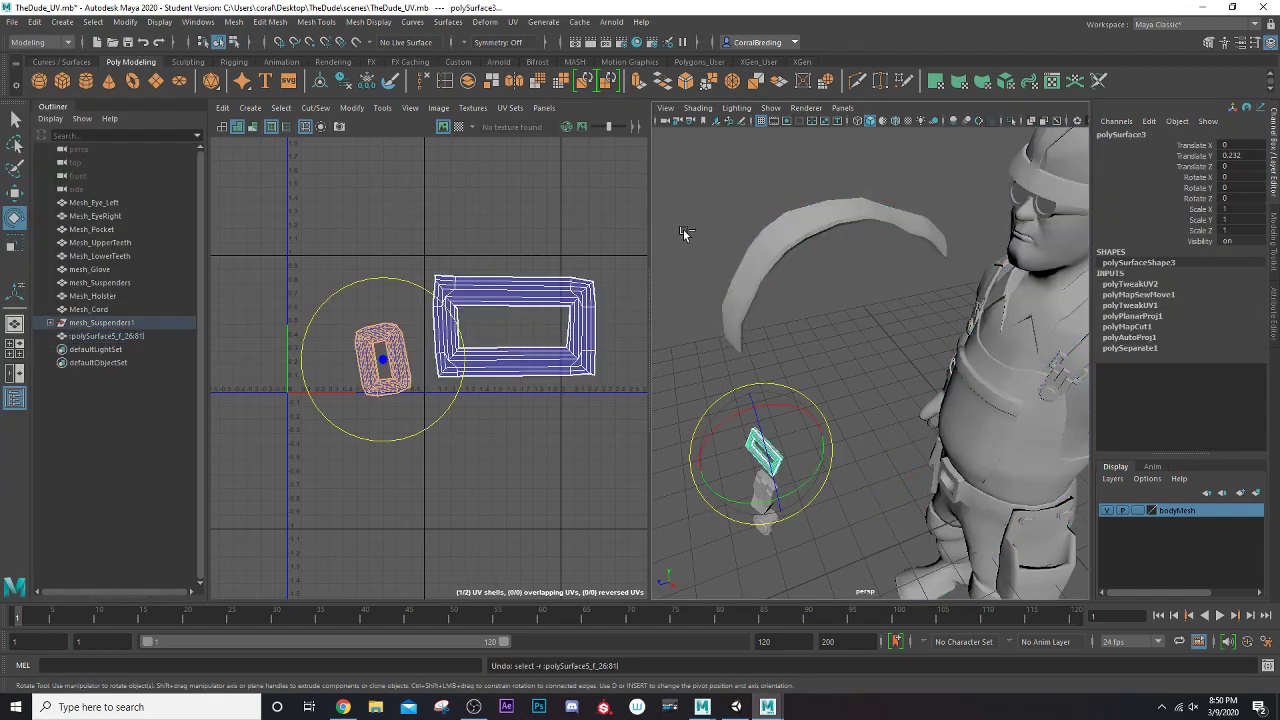
key("ctrl+z")
key("ctrl+z")
key("ctrl+z")
key("ctrl+z")
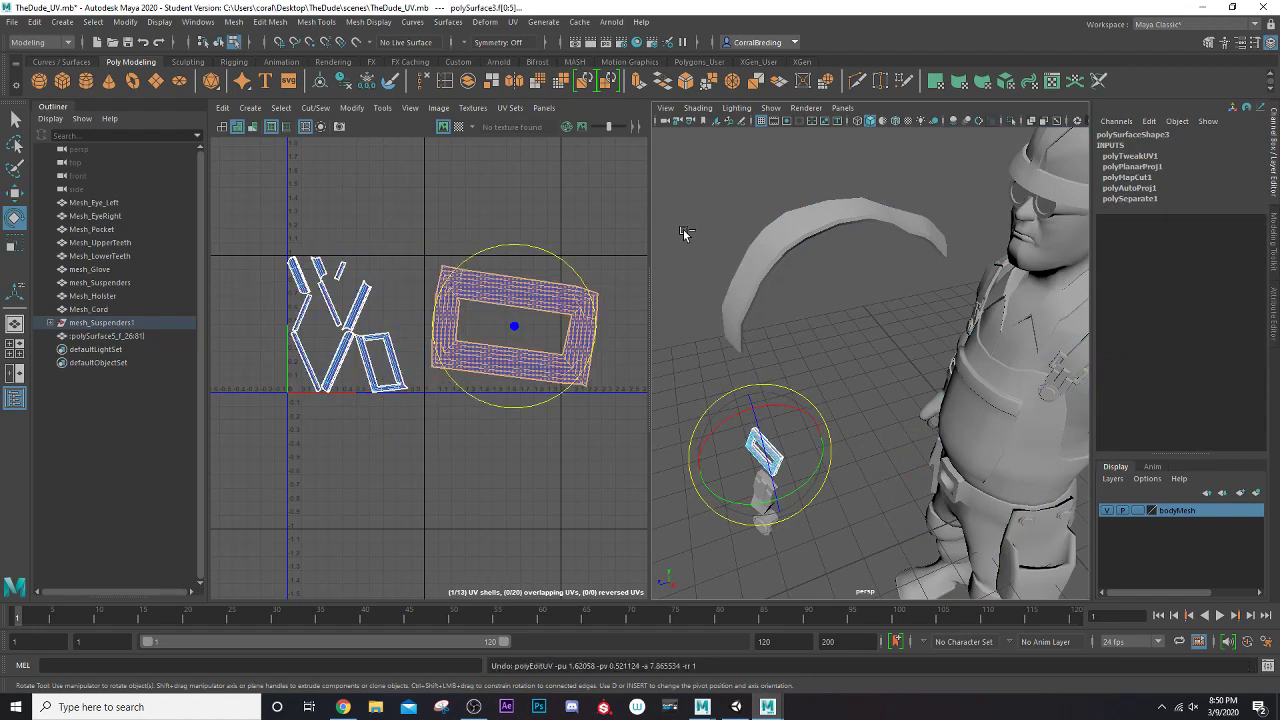
Undo the buckle's planar projection, face selections and UV cut
key("ctrl+z")
key("ctrl+z")
key("ctrl+z")
key("ctrl+z")
key("ctrl+z")
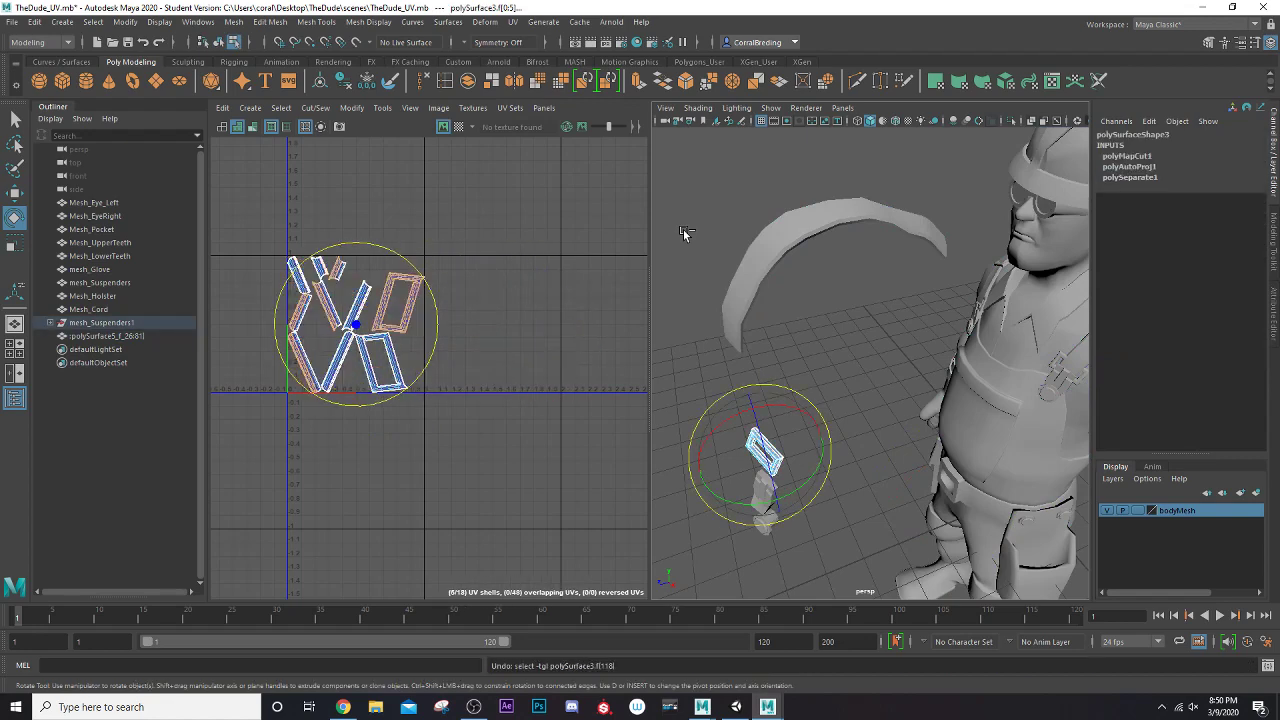
key("ctrl+z")
key("ctrl+z")
key("ctrl+z")
key("ctrl+z")
key("ctrl+z")
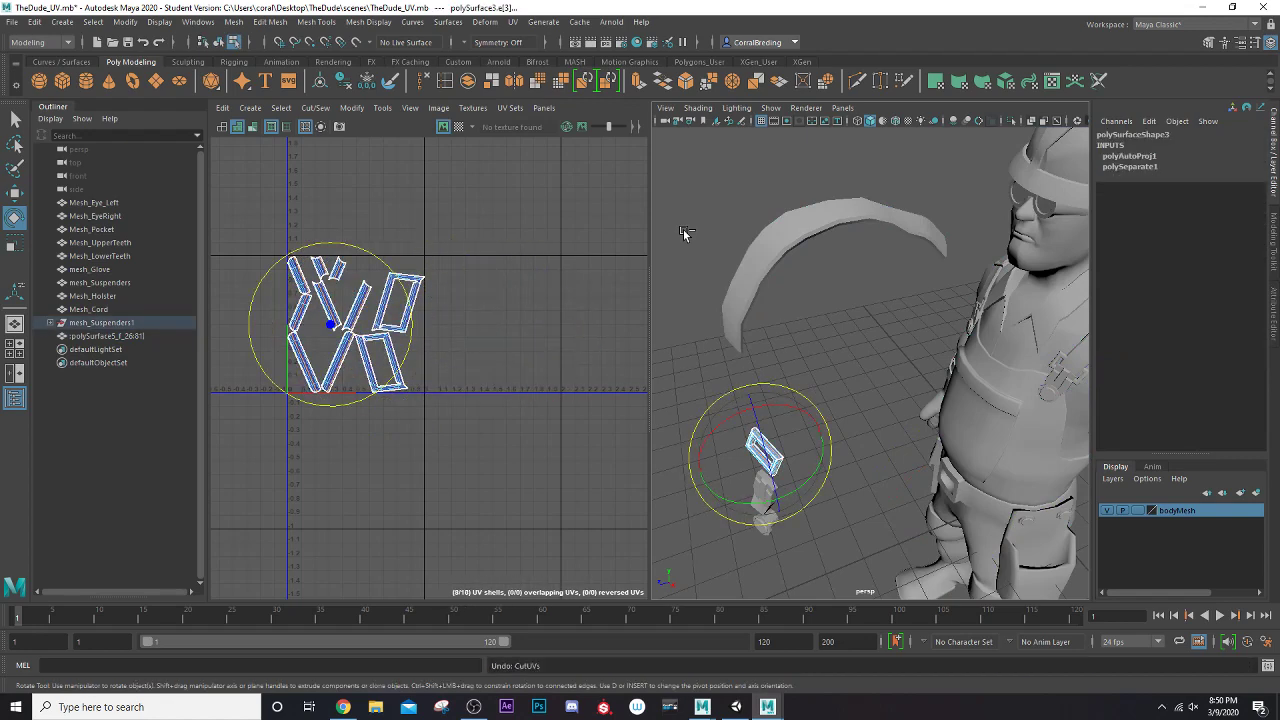
Undo the buckle's automatic UV projection and the body mesh's history deletion
key("ctrl+z")
key("ctrl+z")
key("ctrl+z")
key("ctrl+z")
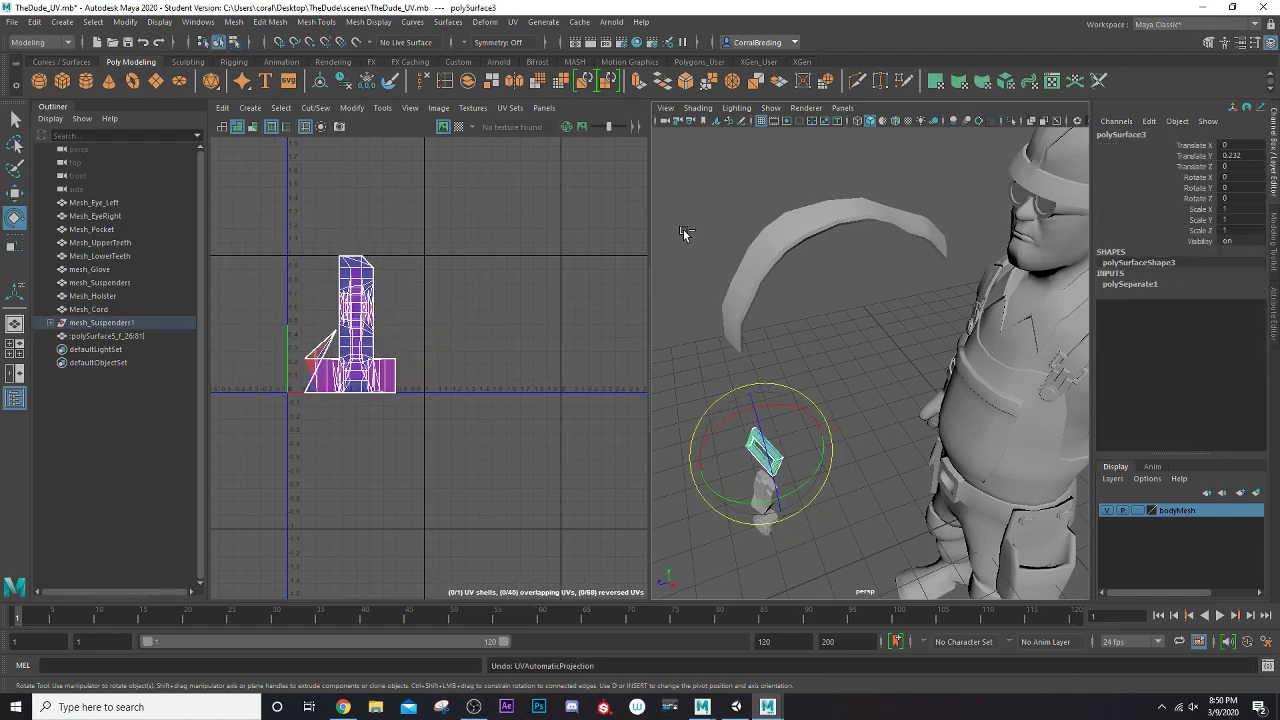
key("ctrl+z")
key("ctrl+z")
key("ctrl+z")
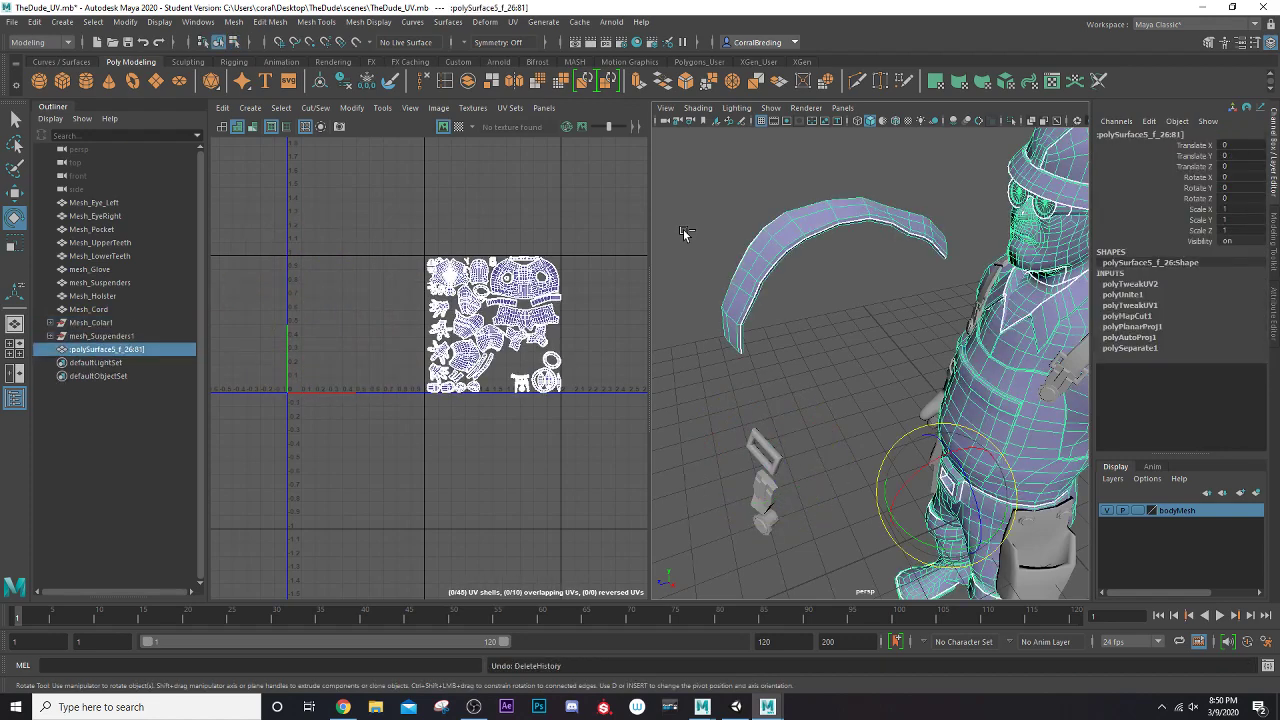
key("ctrl+z")
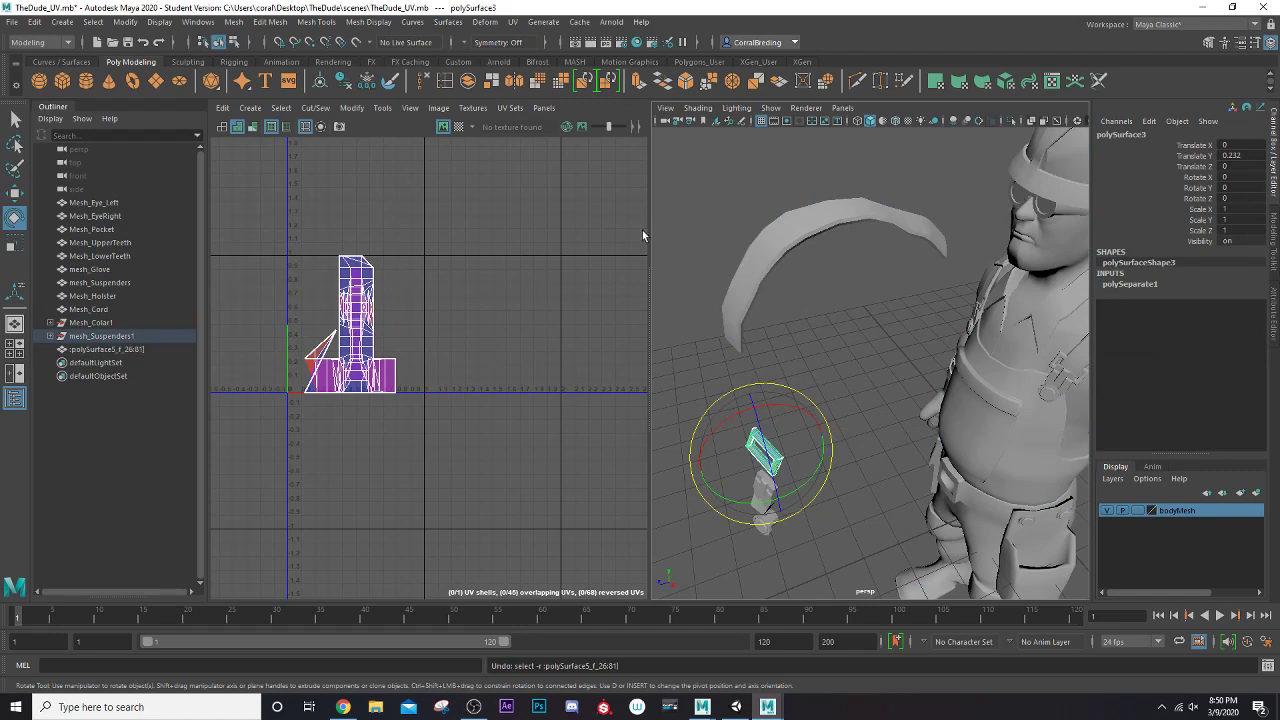
Reselect the body mesh in the Outliner and try again to shorten its invalid name
left_click(105, 349)
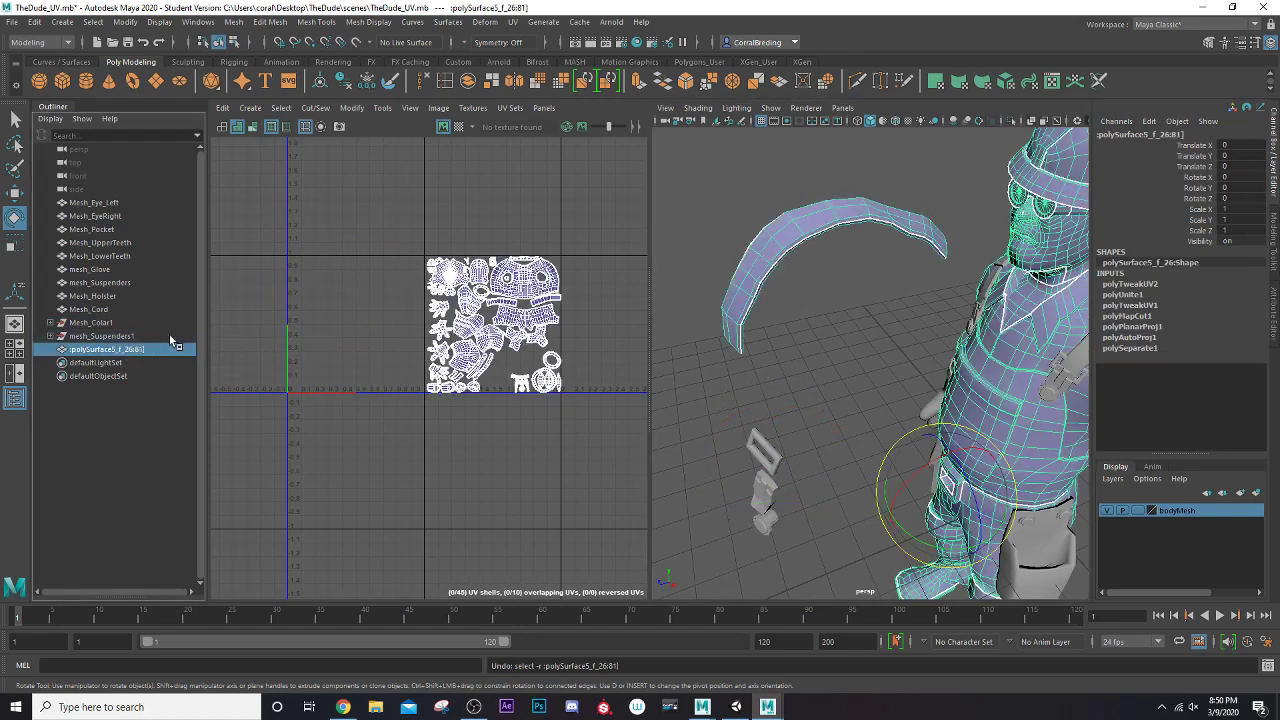
left_click_drag(767, 358, 676, 369, "alt")
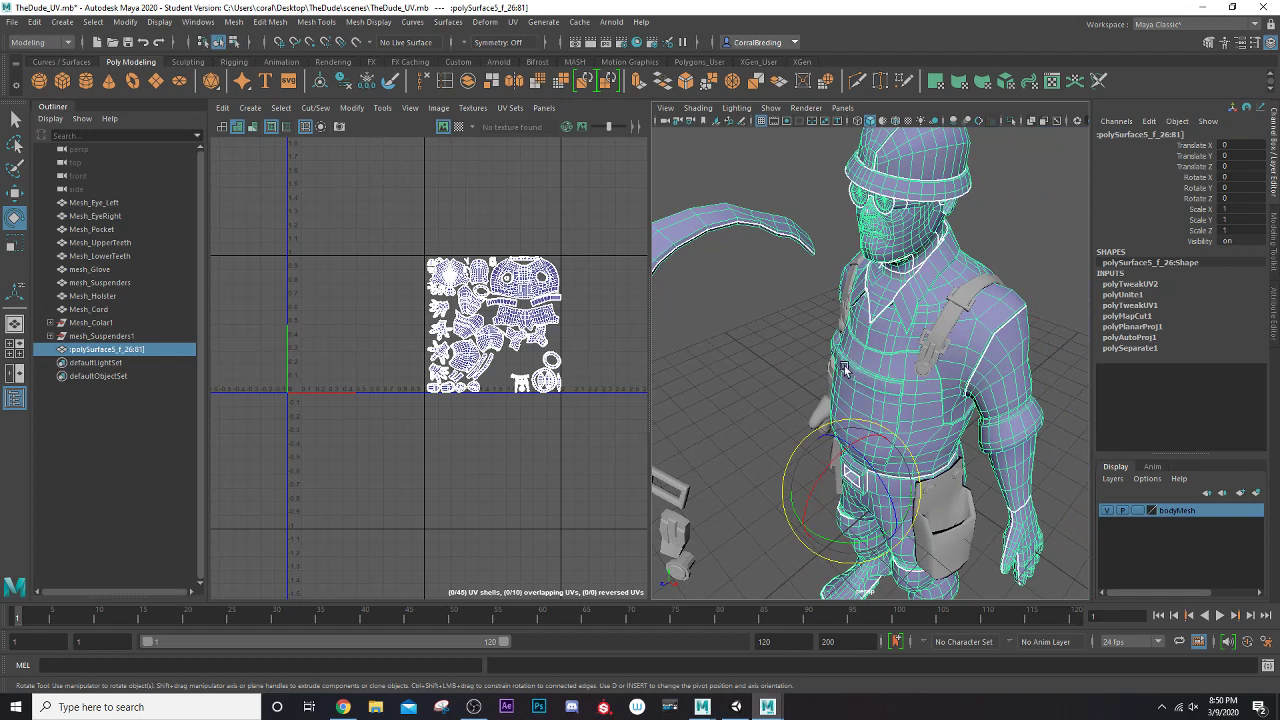
right_click(135, 350)
left_click(105, 351)
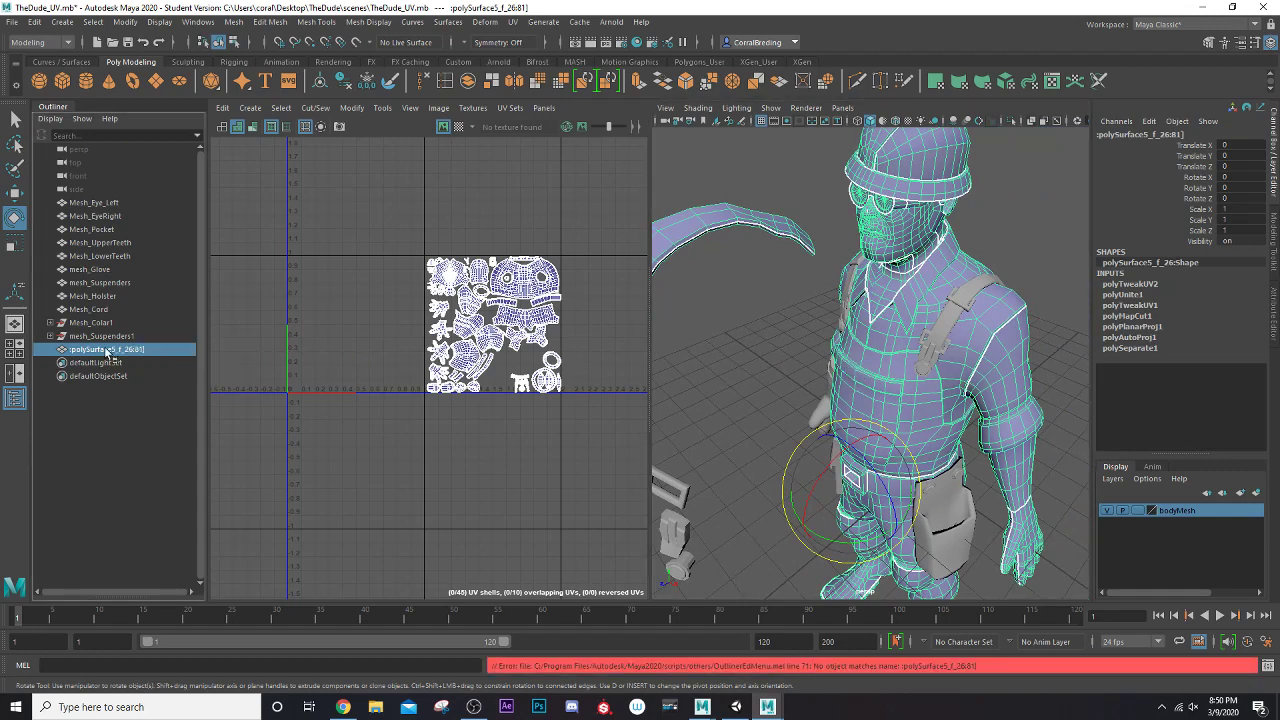
double_click(105, 351)
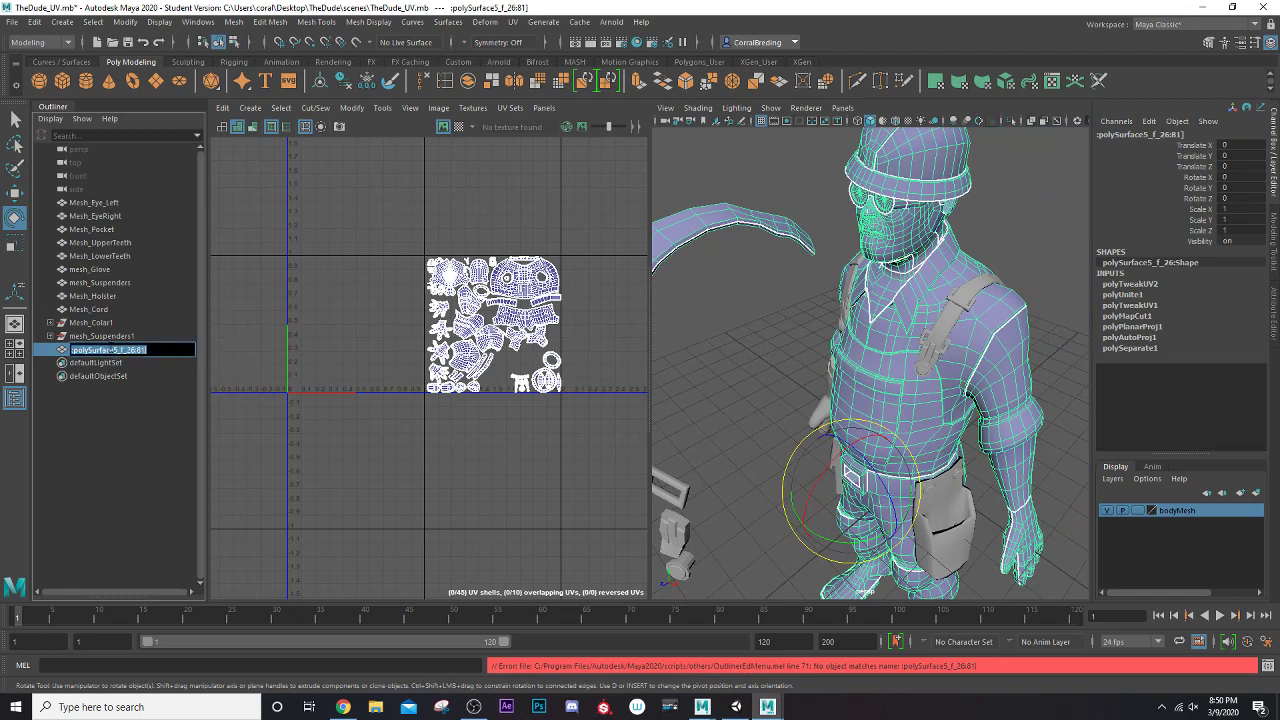
left_click(149, 350)
left_click_drag(149, 350, 116, 350)
key("BackSpace")
key("BackSpace")
key("Return")
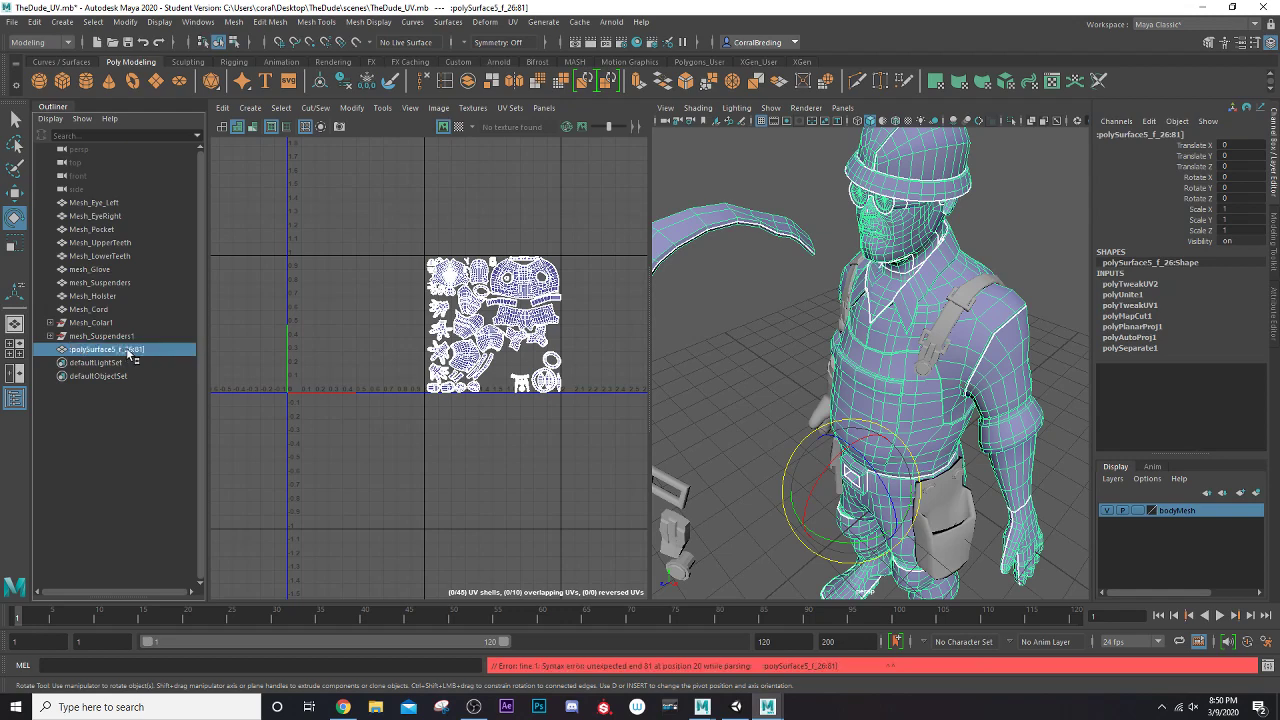
Try to separate the body mesh into its individual pieces
left_click(885, 314)
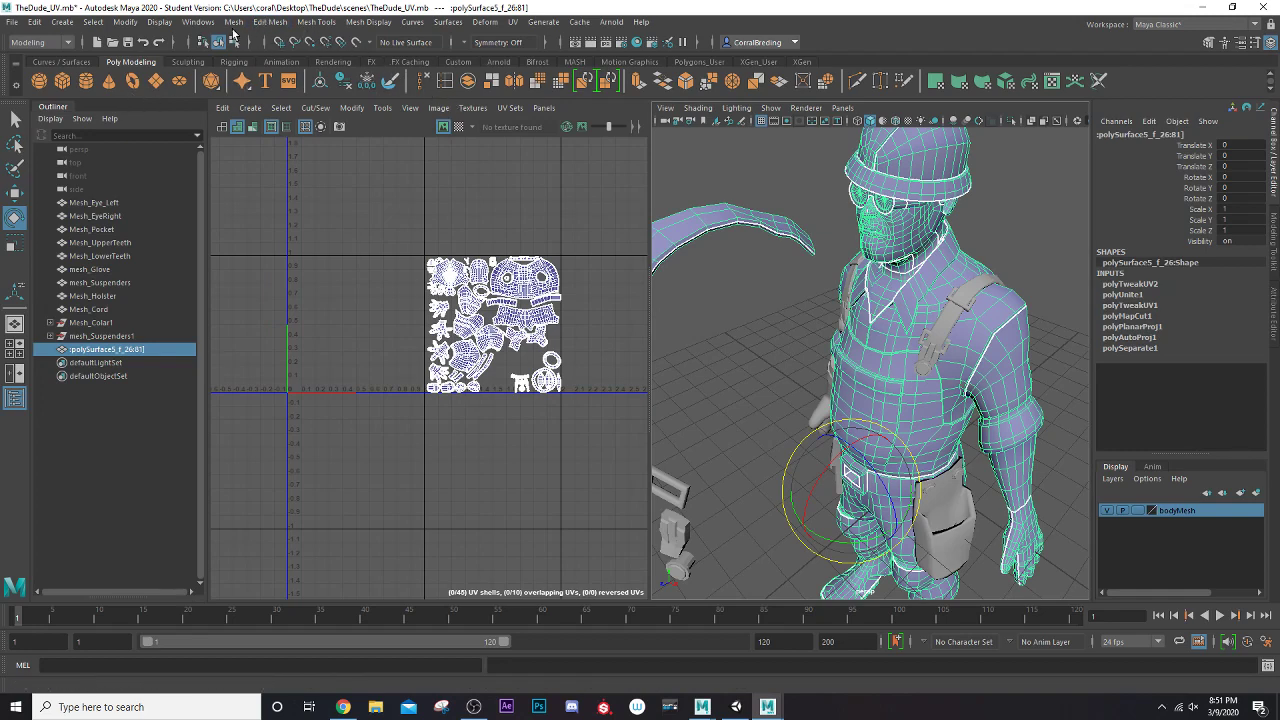
left_click(231, 24)
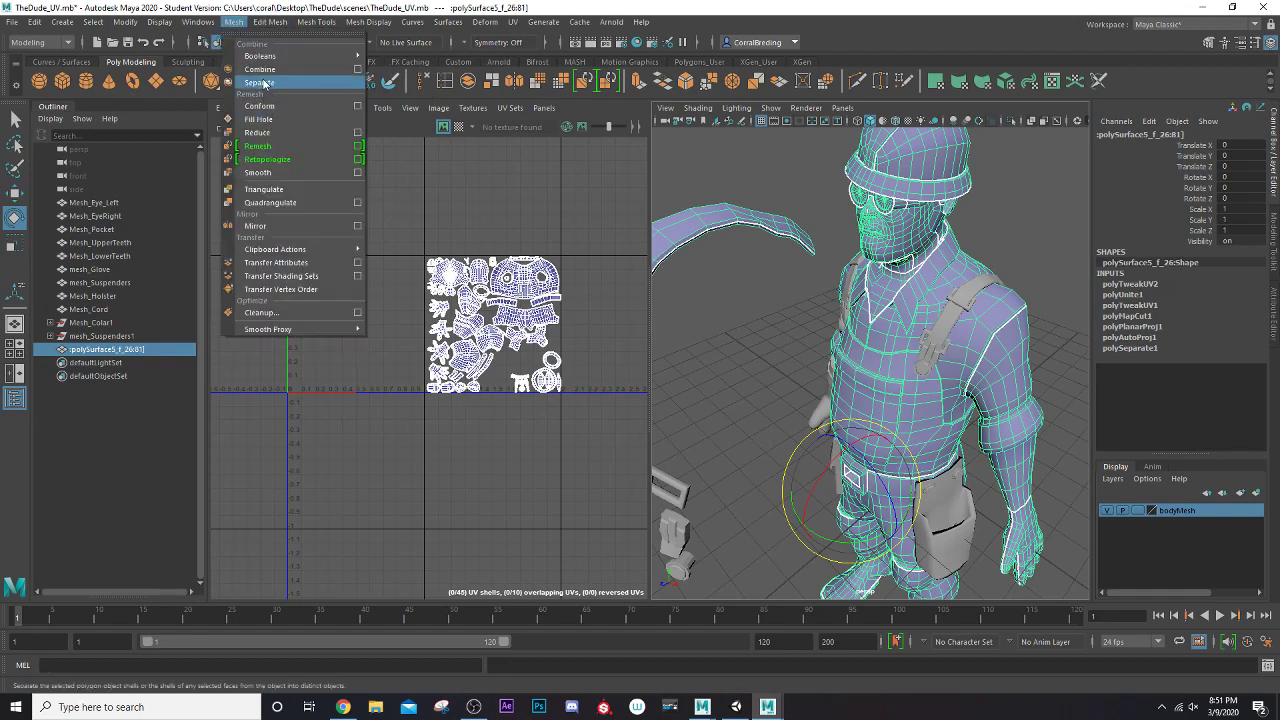
left_click(266, 84)
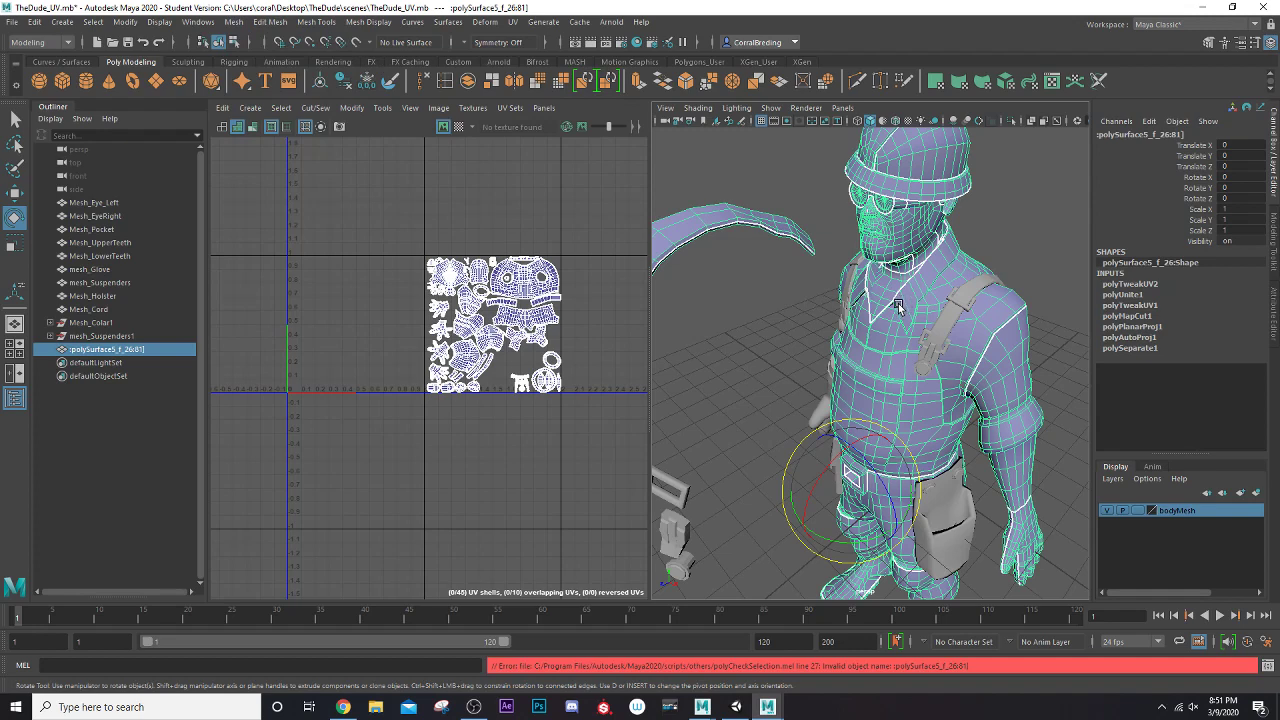
Activate the Select tool and retry separating the body mesh
right_click_drag(897, 304, 923, 307)
right_click_drag(922, 250, 941, 255)
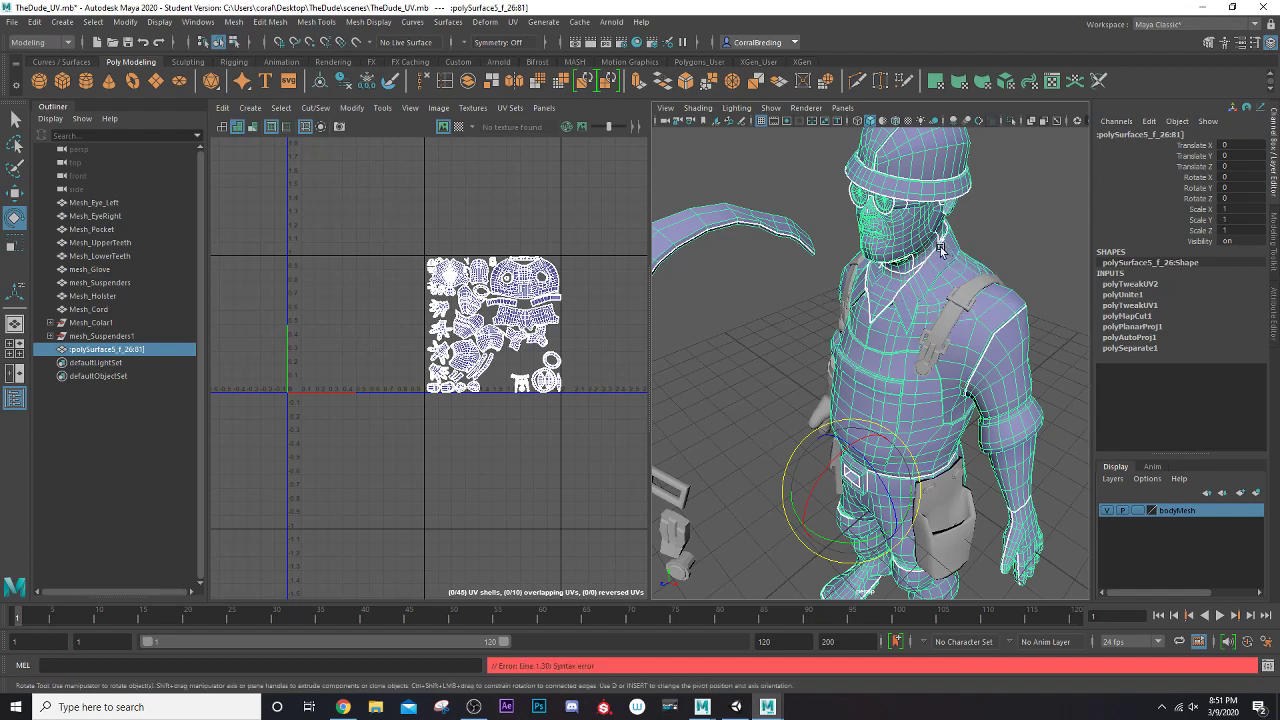
right_click(921, 234)
key("q")
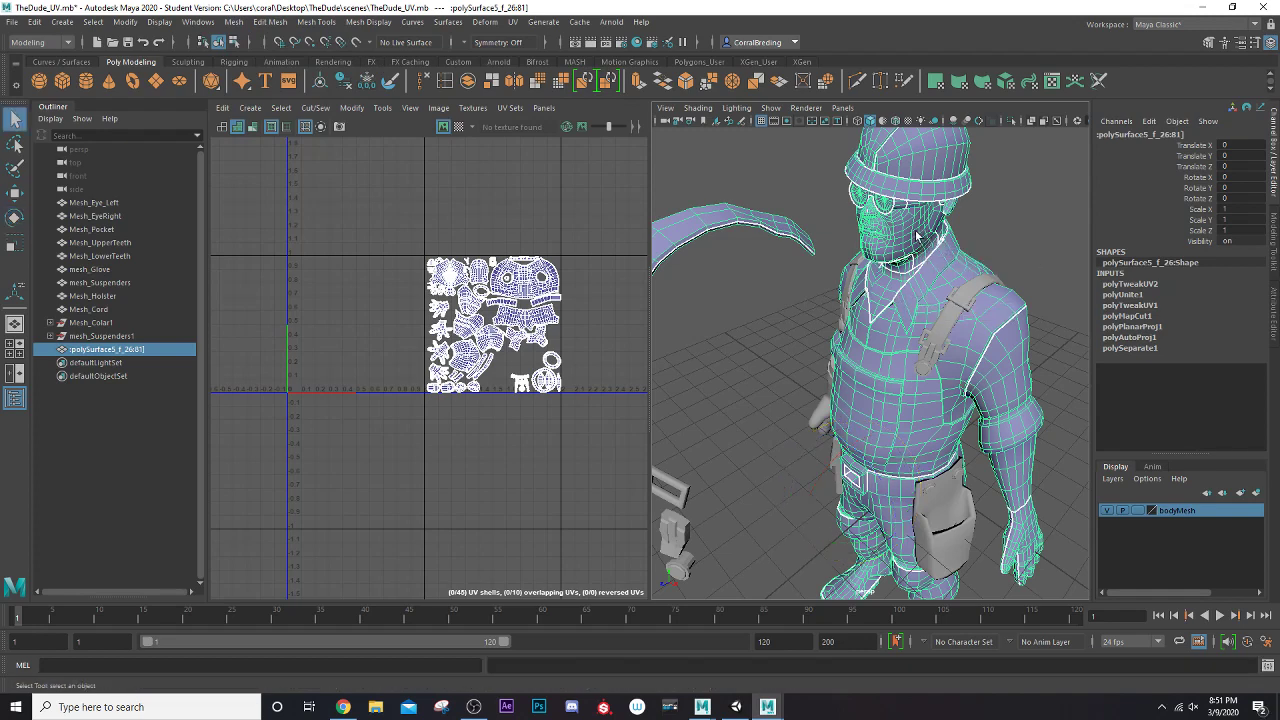
scroll(877, 249, "down", 5)
scroll(868, 311, "up", 3)
left_click_drag(864, 325, 828, 313, "alt")
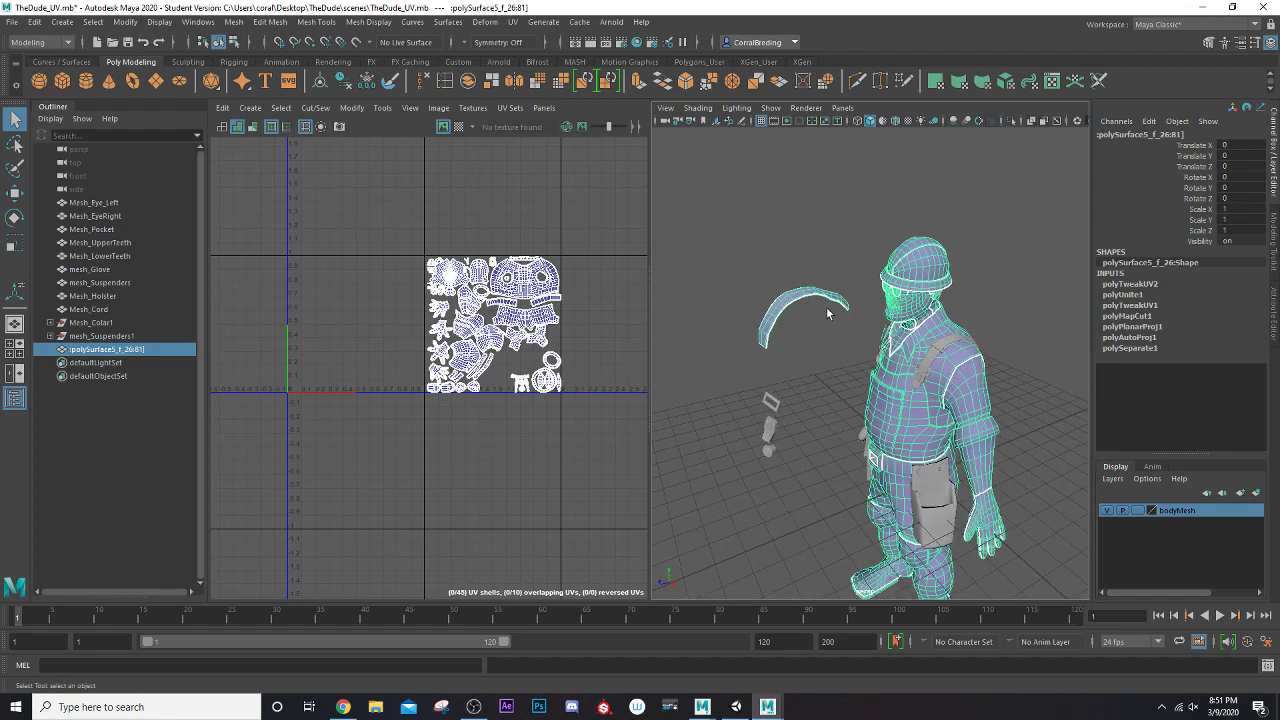
left_click(233, 21)
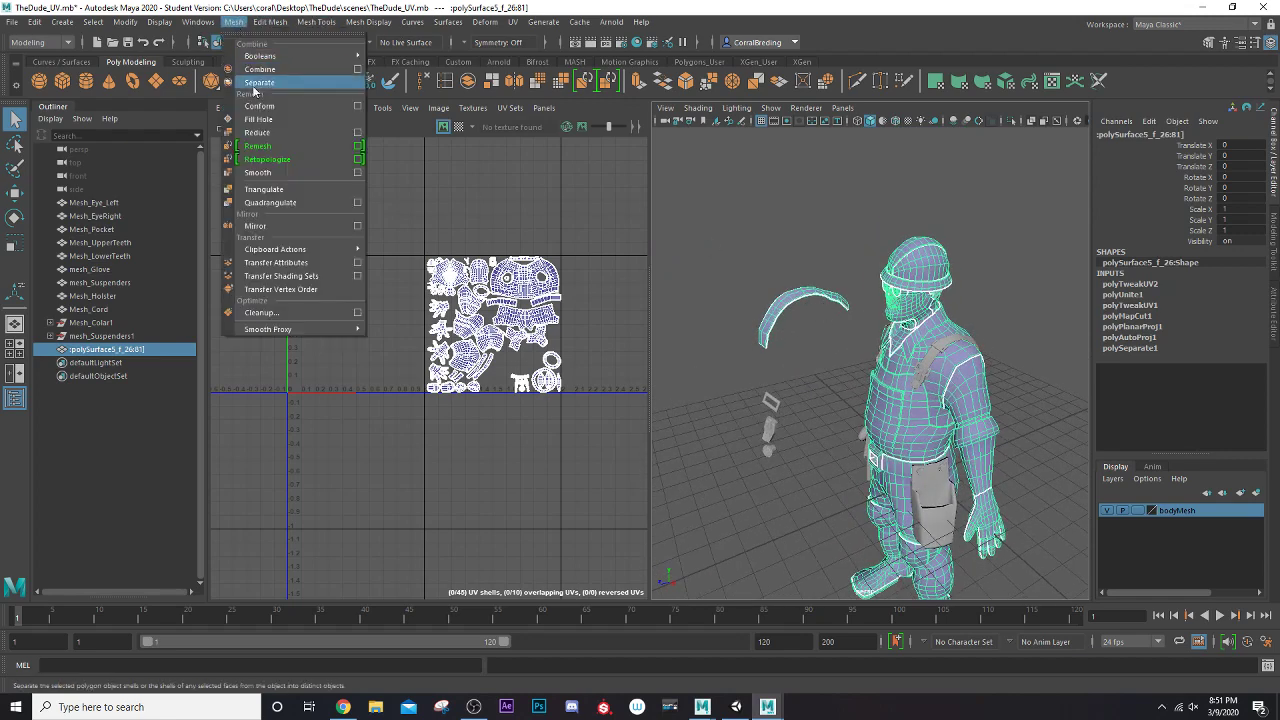
left_click(258, 84)
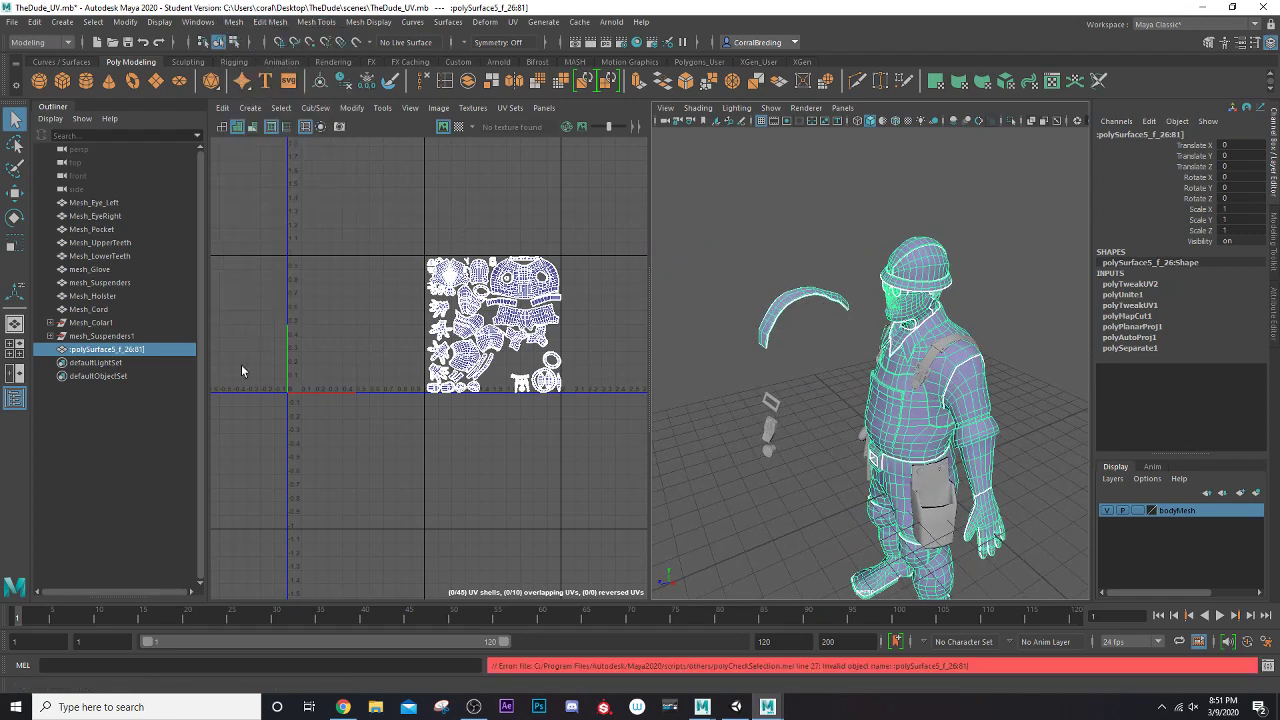
right_click(122, 350)
mouse_move(136, 355)
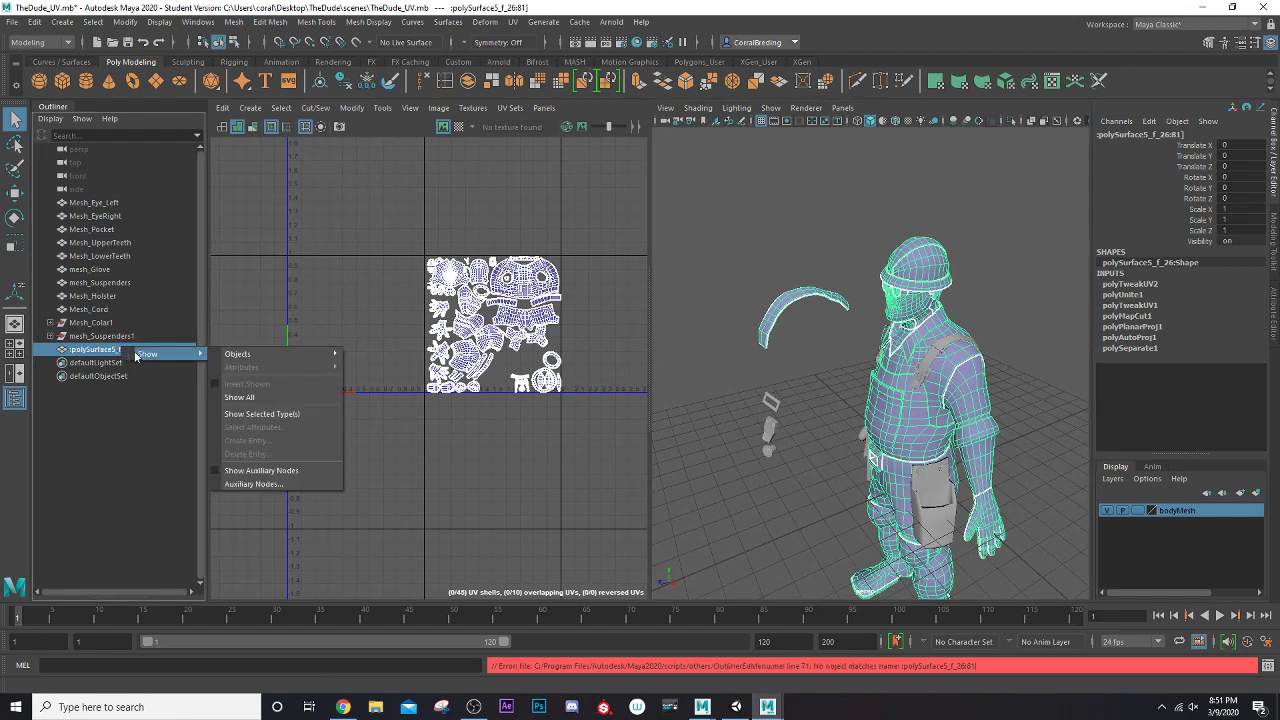
mouse_move(240, 360)
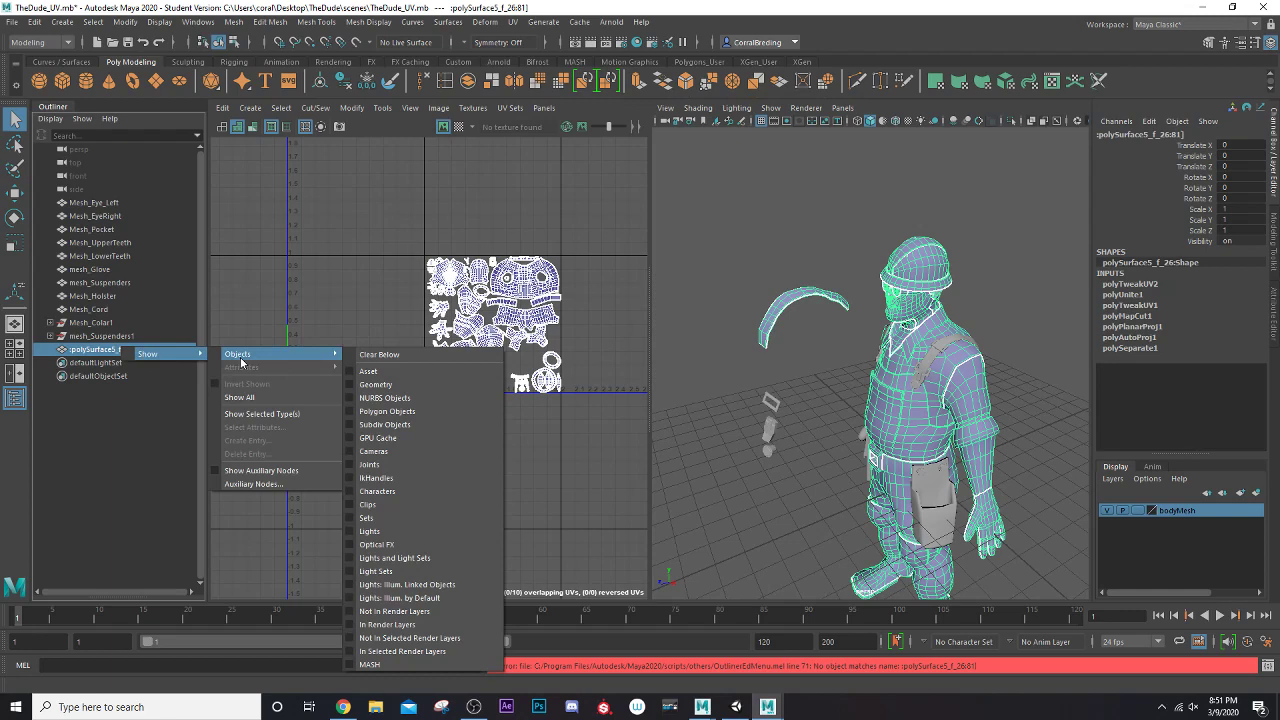
left_click(260, 302)
Undo the earlier selections and the move that placed the two suspender strap shells into the combined UV layout
scroll(804, 408, "up", 4)
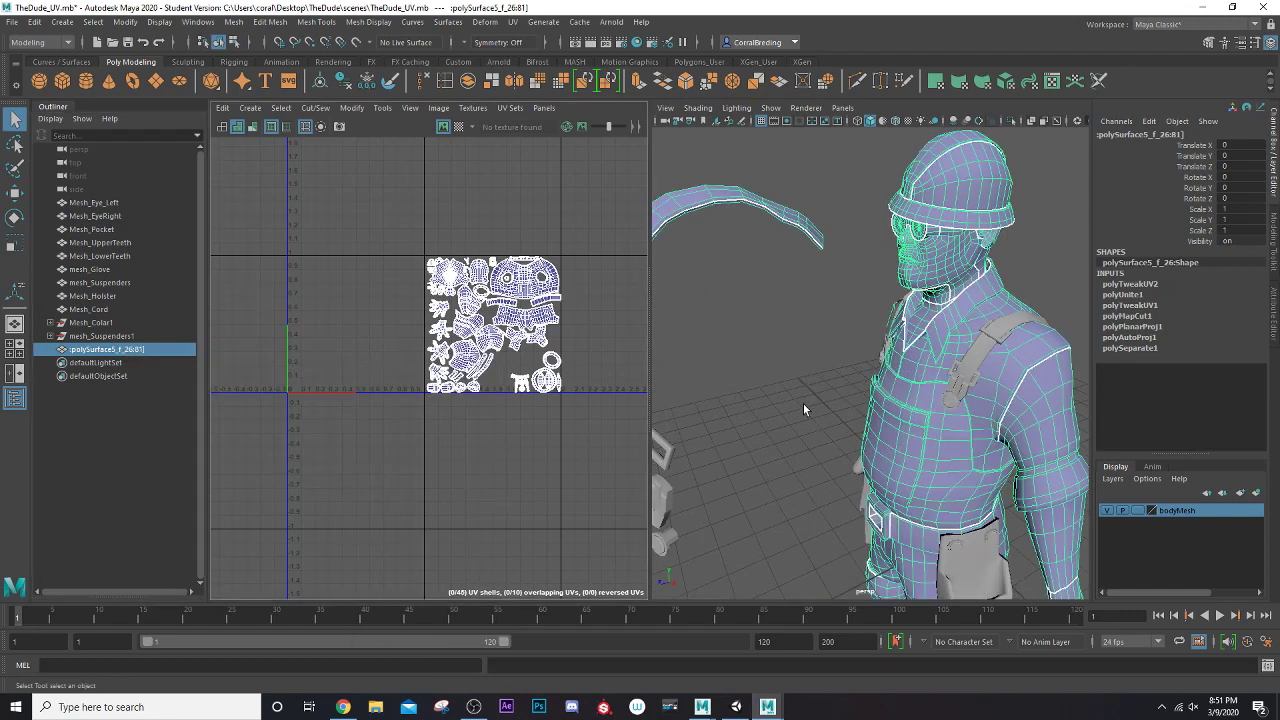
left_click_drag(1049, 295, 898, 383, "alt")
key("ctrl+z")
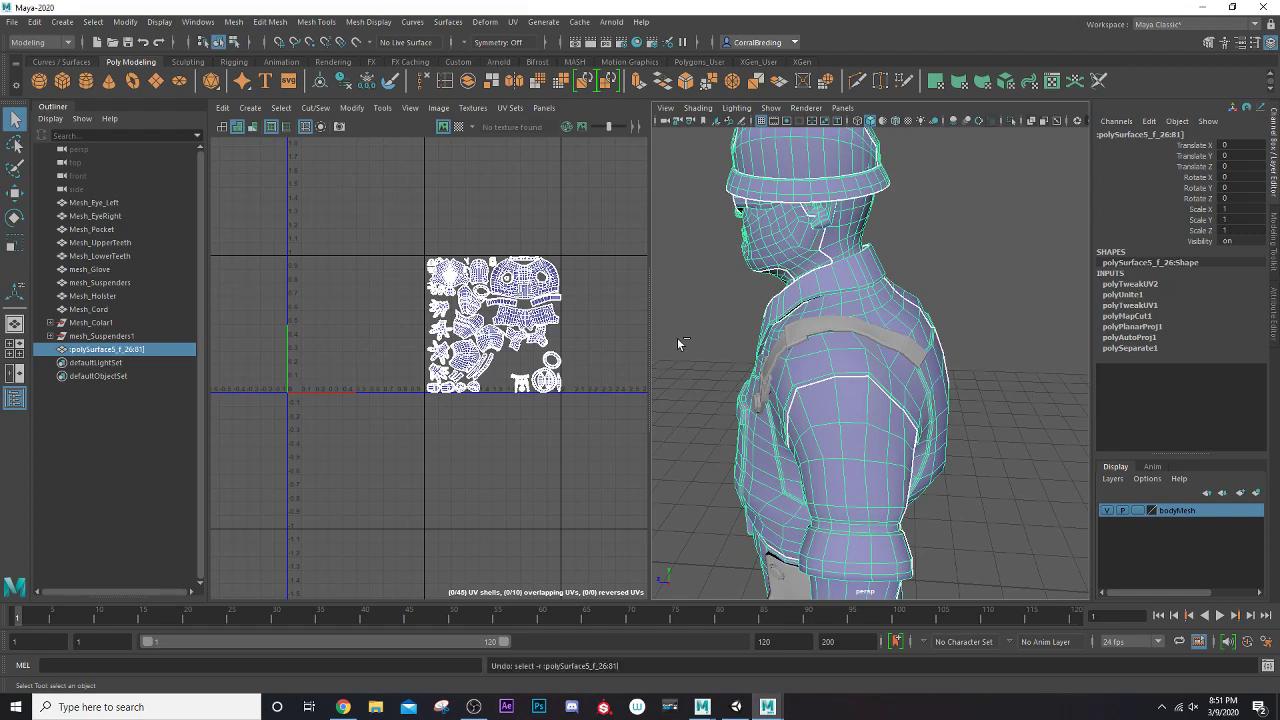
key("ctrl+z")
key("ctrl+z")
key("ctrl+z")
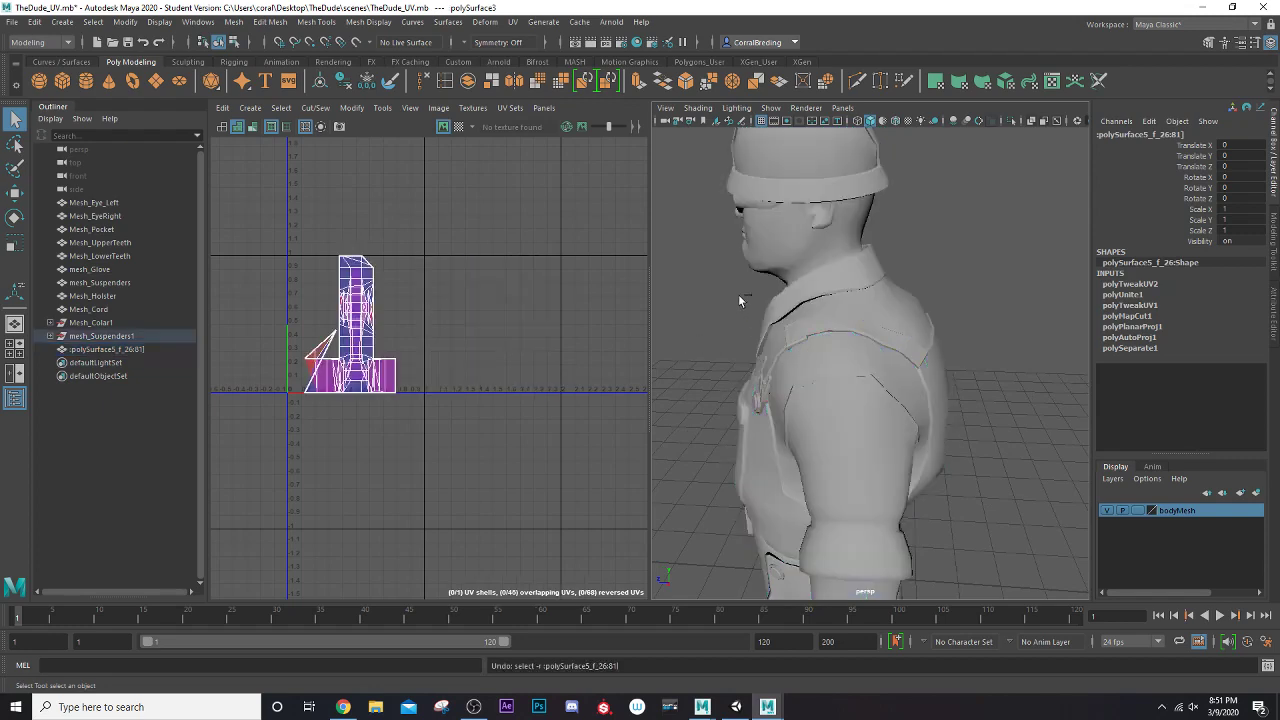
key("ctrl+z")
key("ctrl+z")
key("ctrl+z")
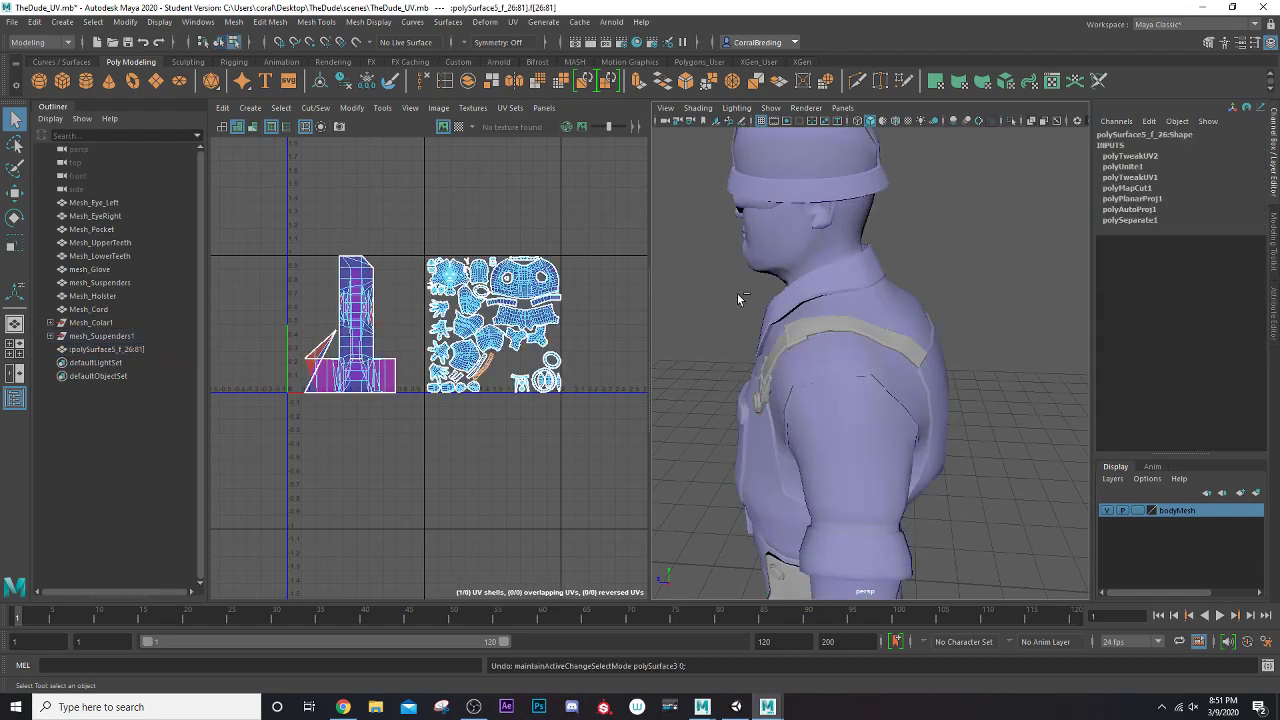
key("ctrl+z")
key("ctrl+z")
key("ctrl+z")
key("ctrl+z")
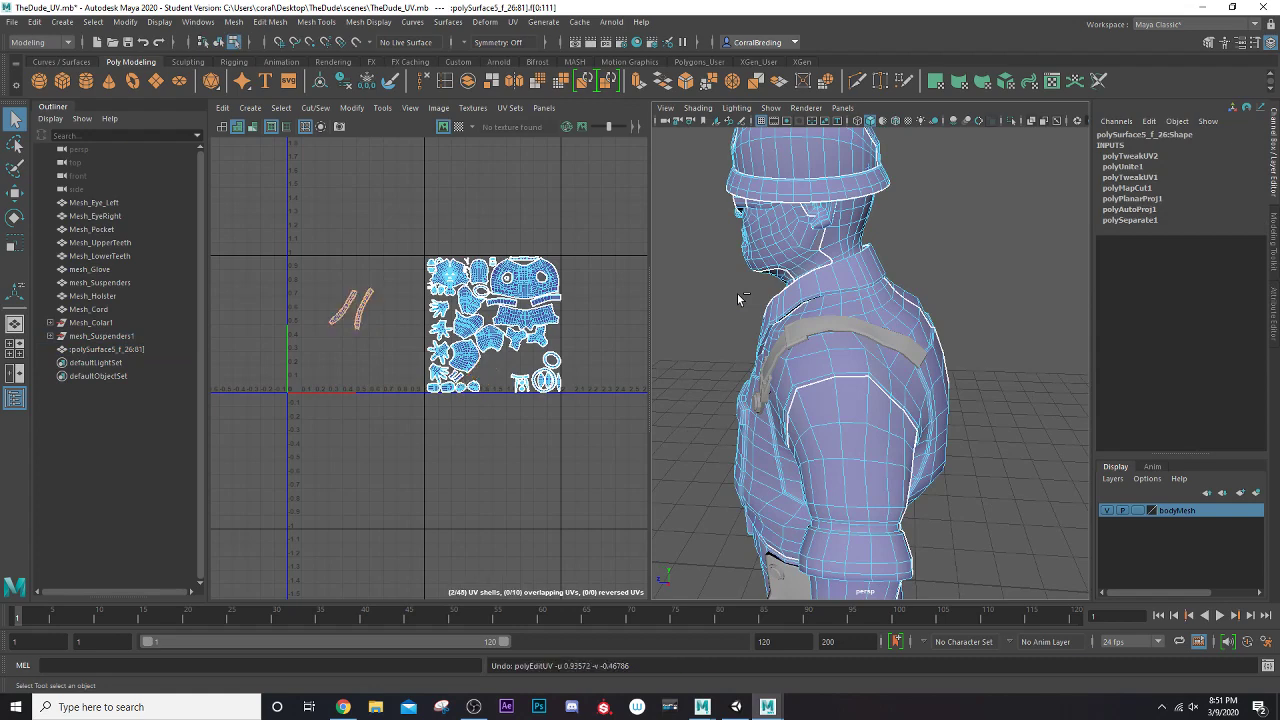
Undo combining the strap copy with the body mesh and check the separated pieces in the mesh_Suspenders1 group
key("ctrl+z")
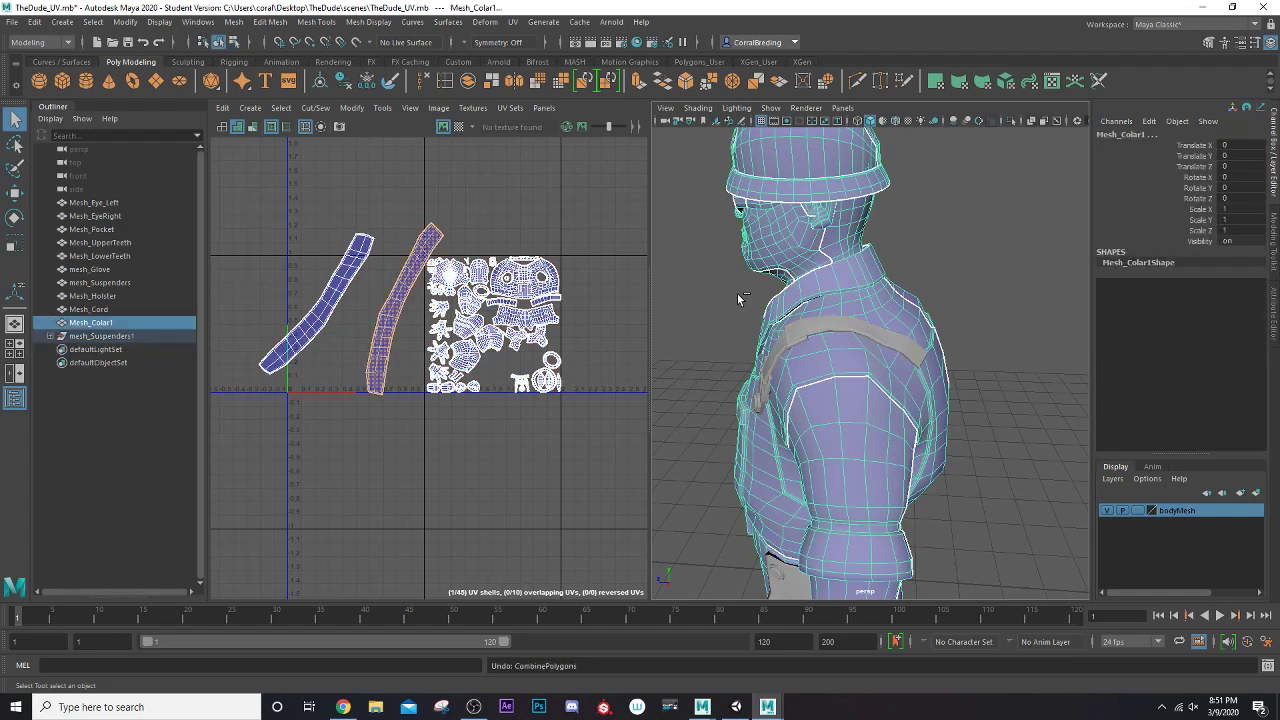
left_click(61, 336)
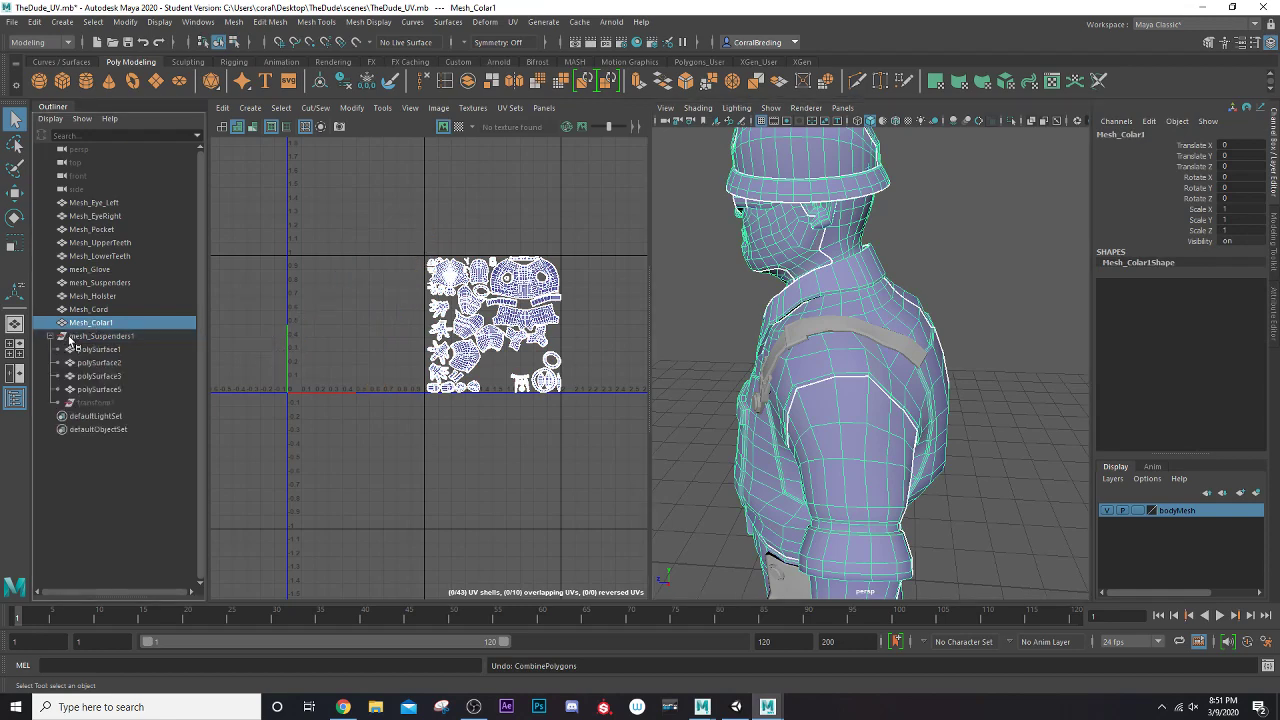
left_click(125, 350)
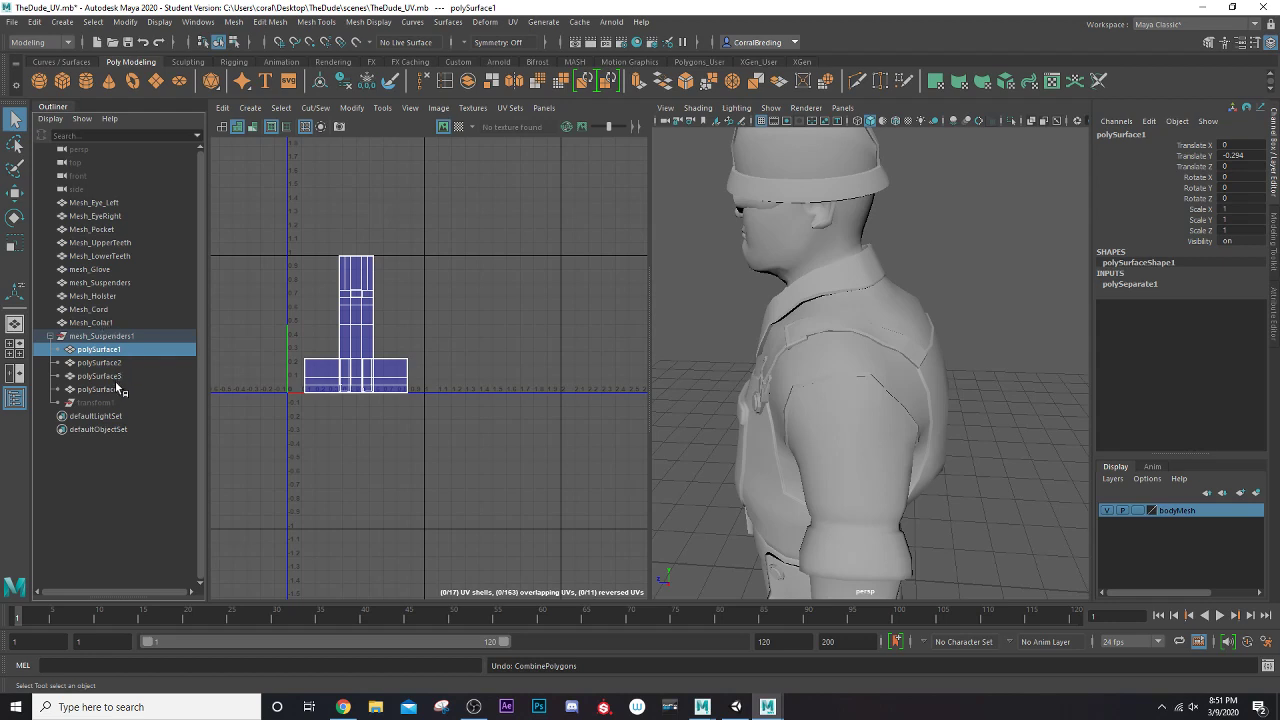
left_click(117, 388)
left_click(120, 324)
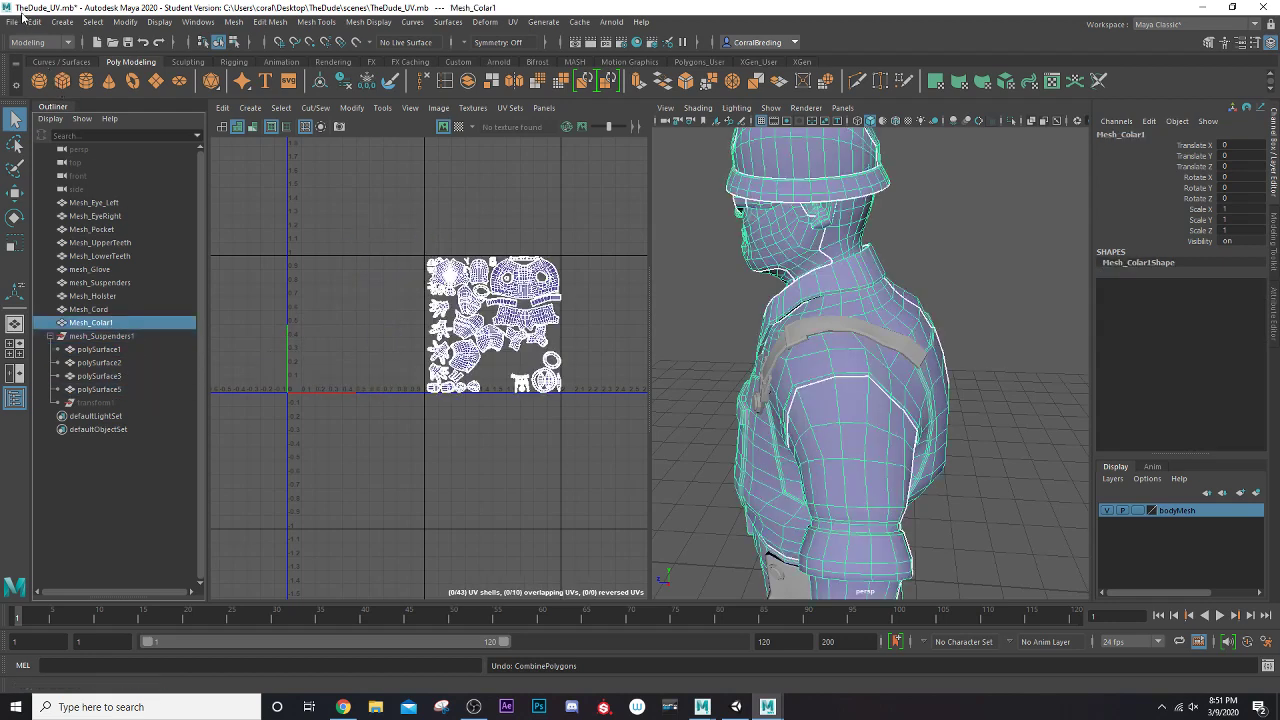
Save the scene with the strap and body meshes uncombined, accepting the student version notice
left_click(11, 21)
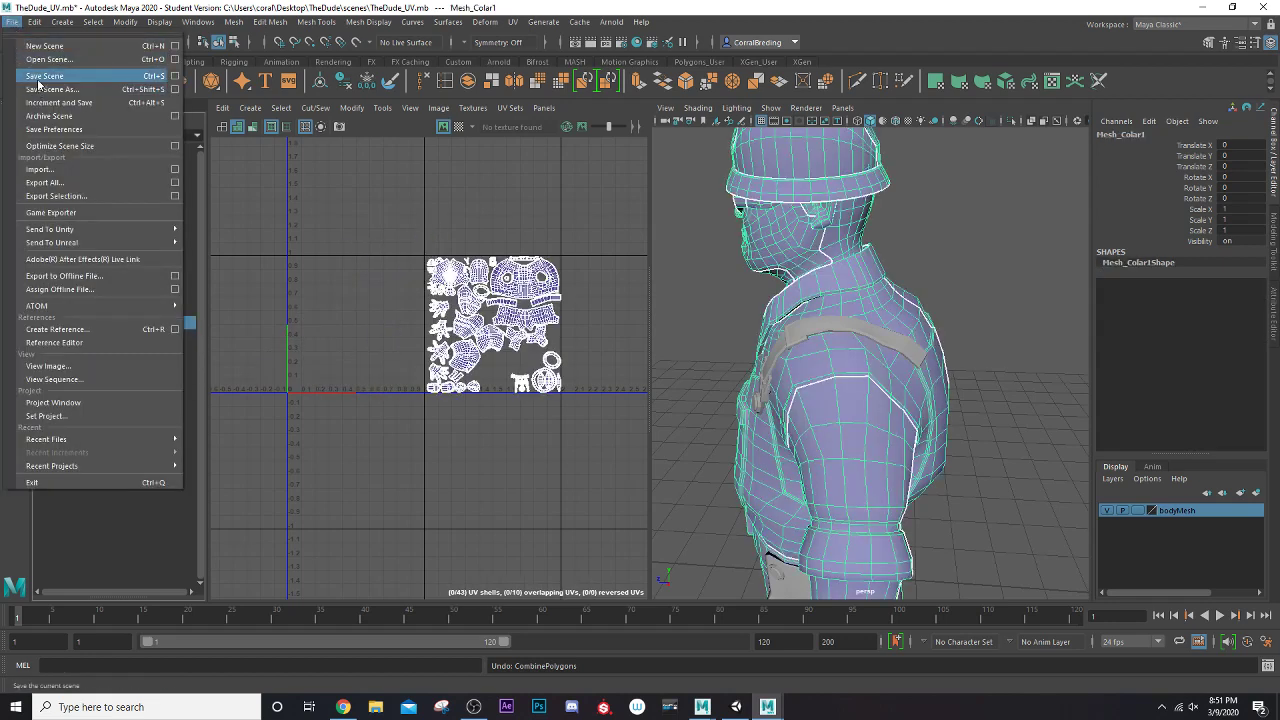
left_click(39, 77)
left_click(612, 365)
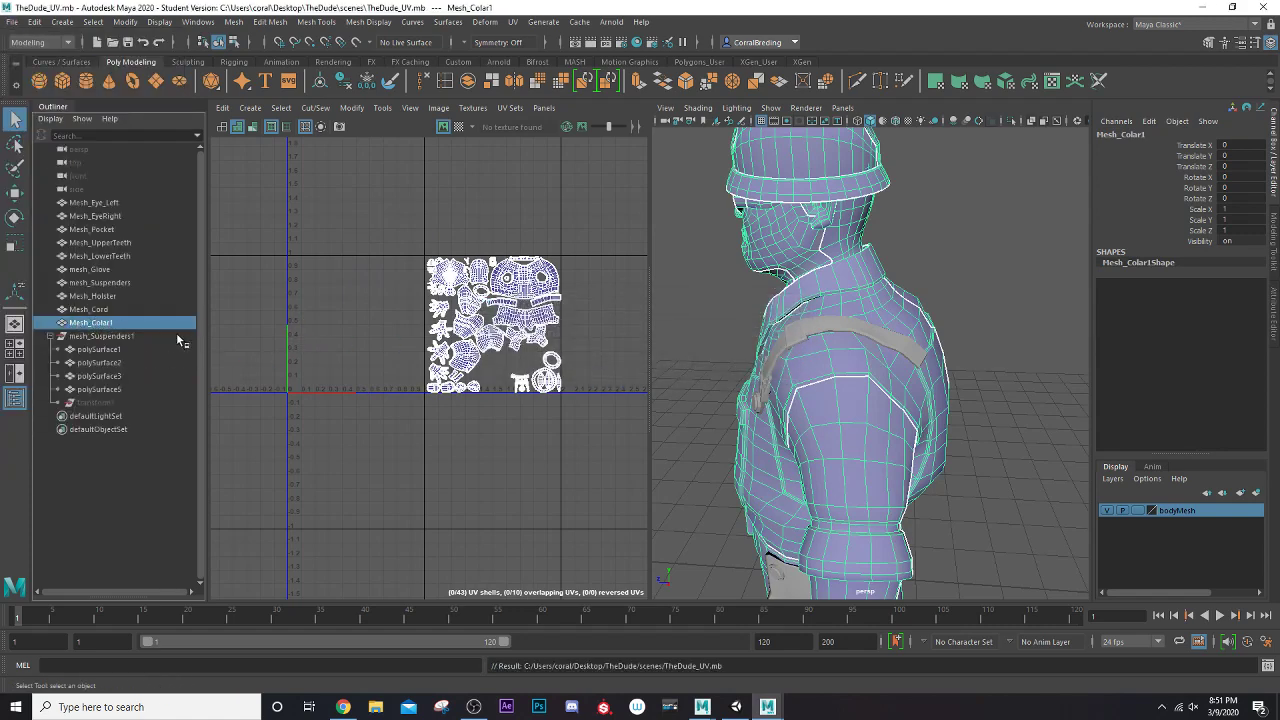
Combine the curved suspender strap copy with the body mesh and delete the combined mesh's history
left_click_drag(858, 382, 824, 401, "alt")
scroll(822, 402, "down", 10)
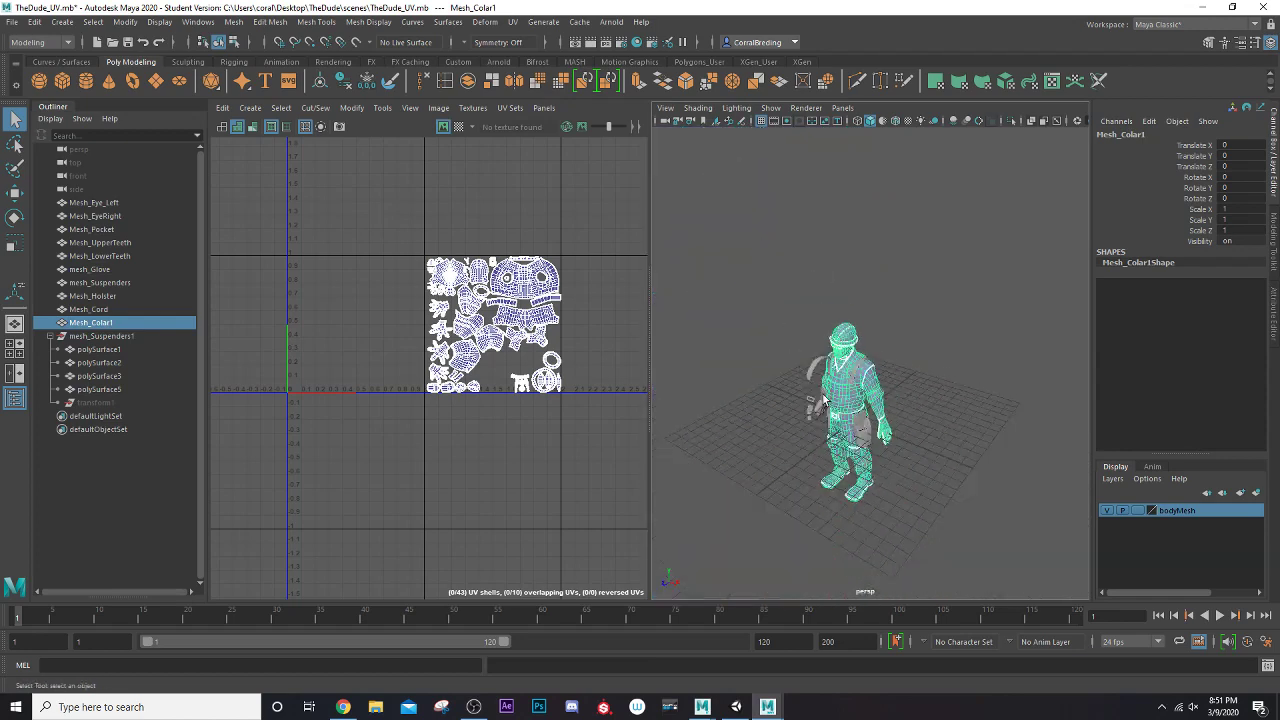
scroll(813, 405, "up", 4)
left_click(726, 385)
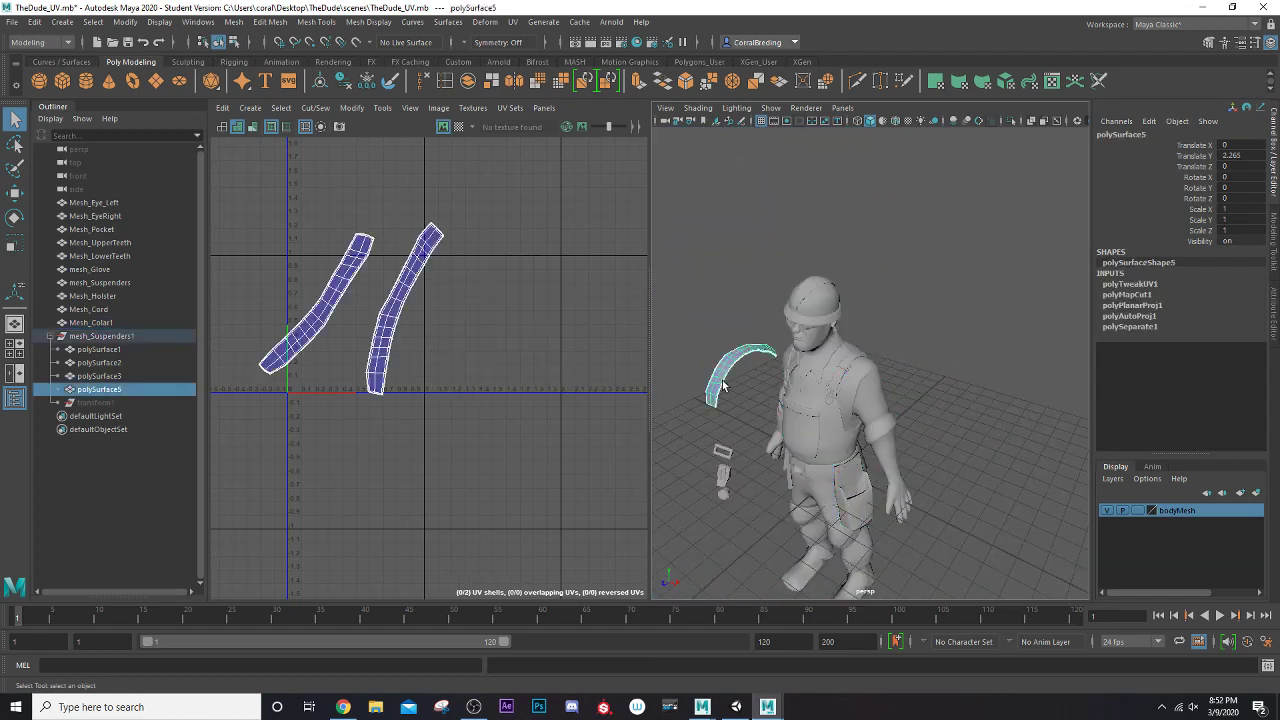
left_click(872, 398, "shift")
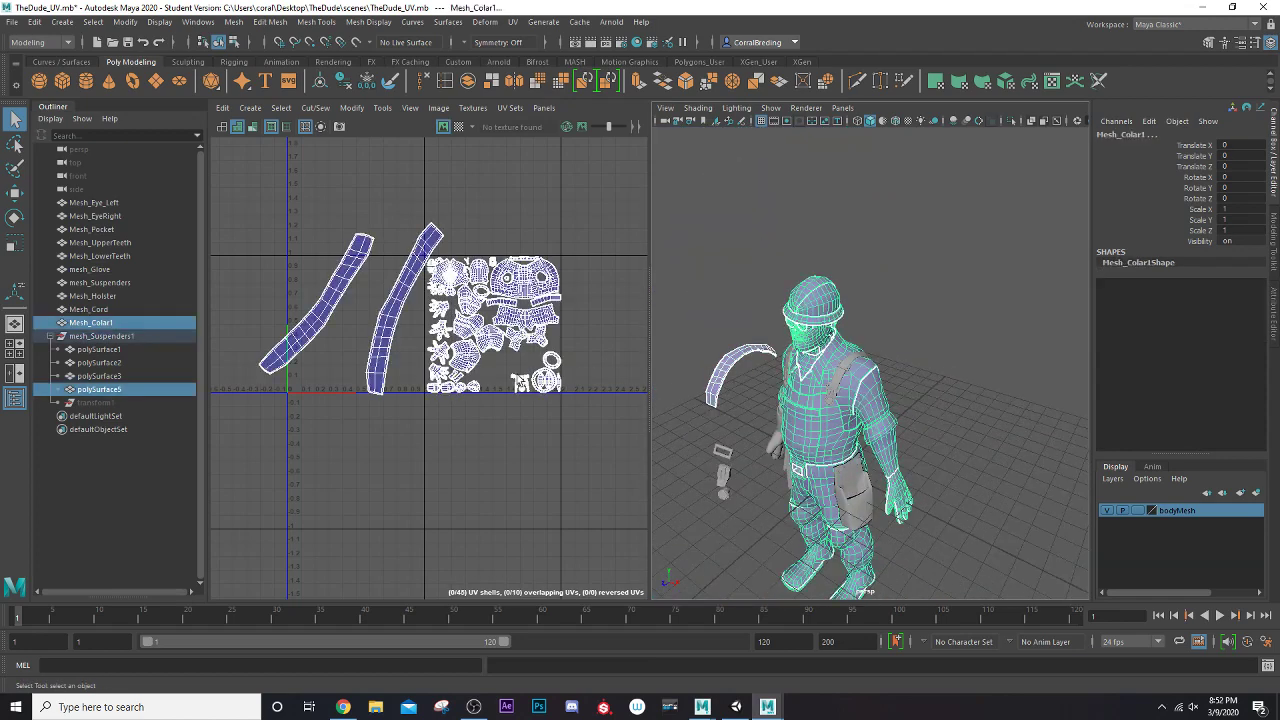
left_click(467, 81)
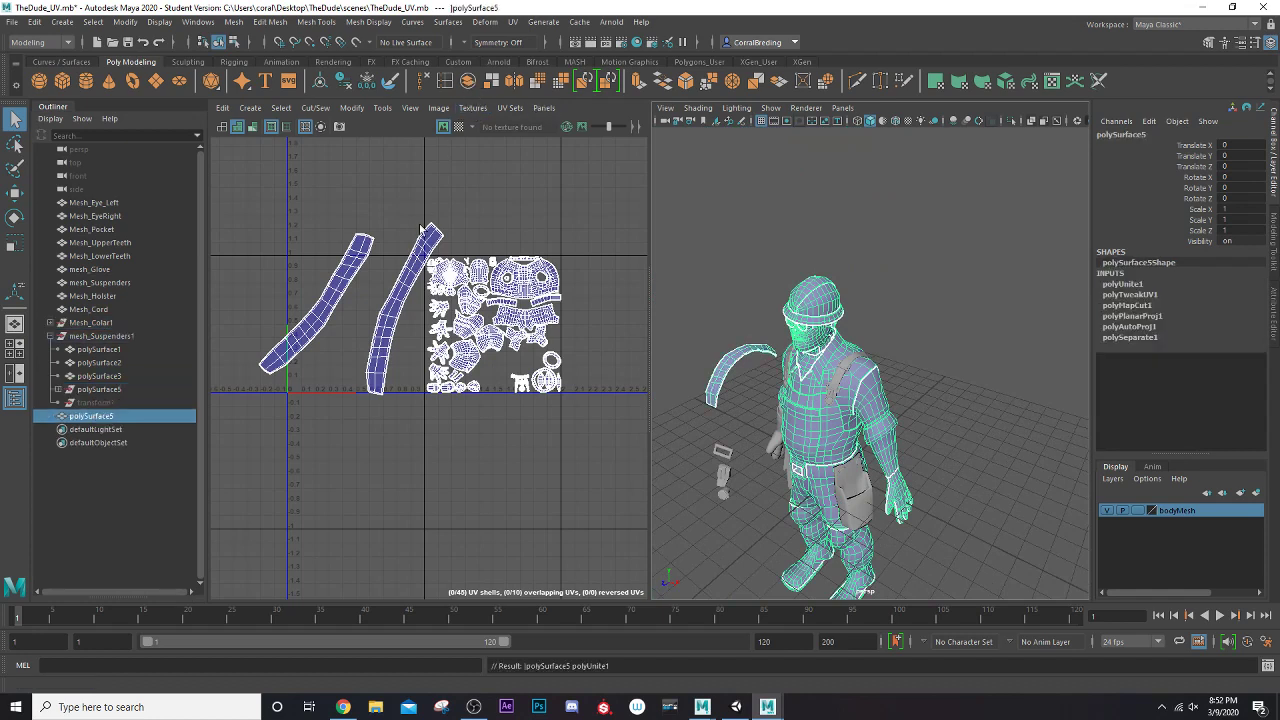
left_click(343, 81)
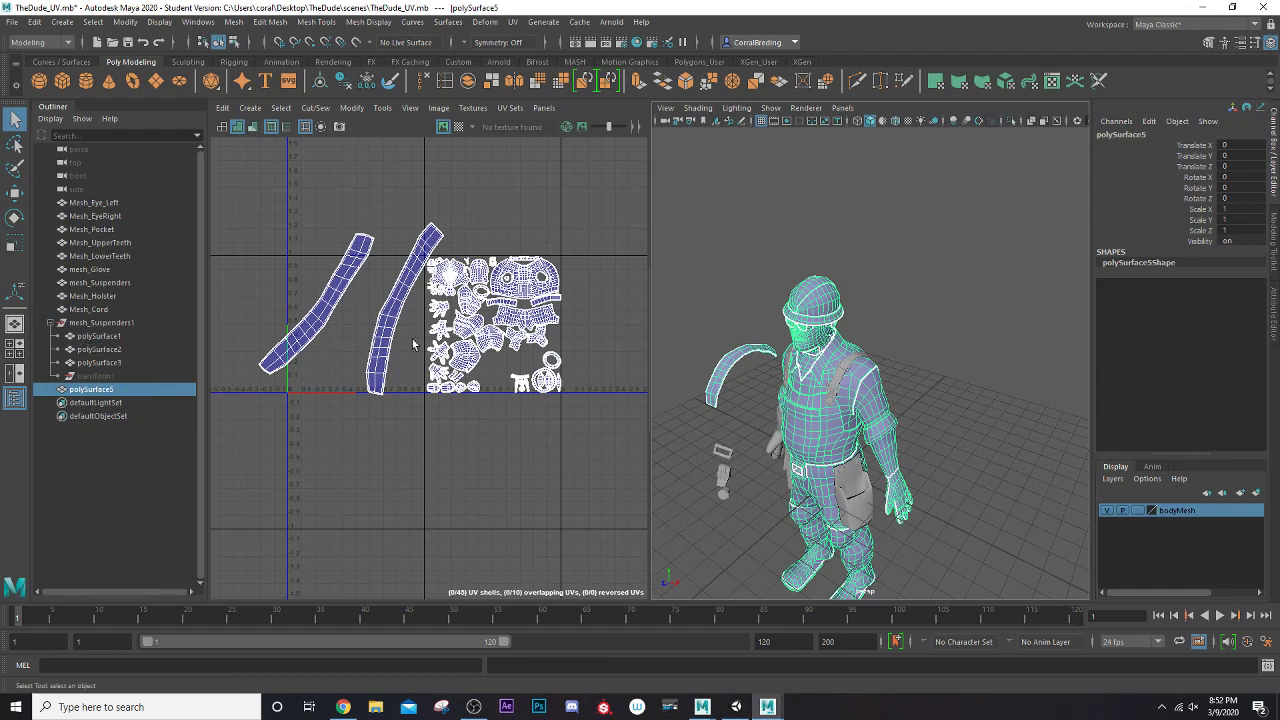
Scale down both suspender strap UV shells together and move them into the empty area near the character layout's lower edge
right_click_drag(345, 303, 324, 291)
left_click(329, 296)
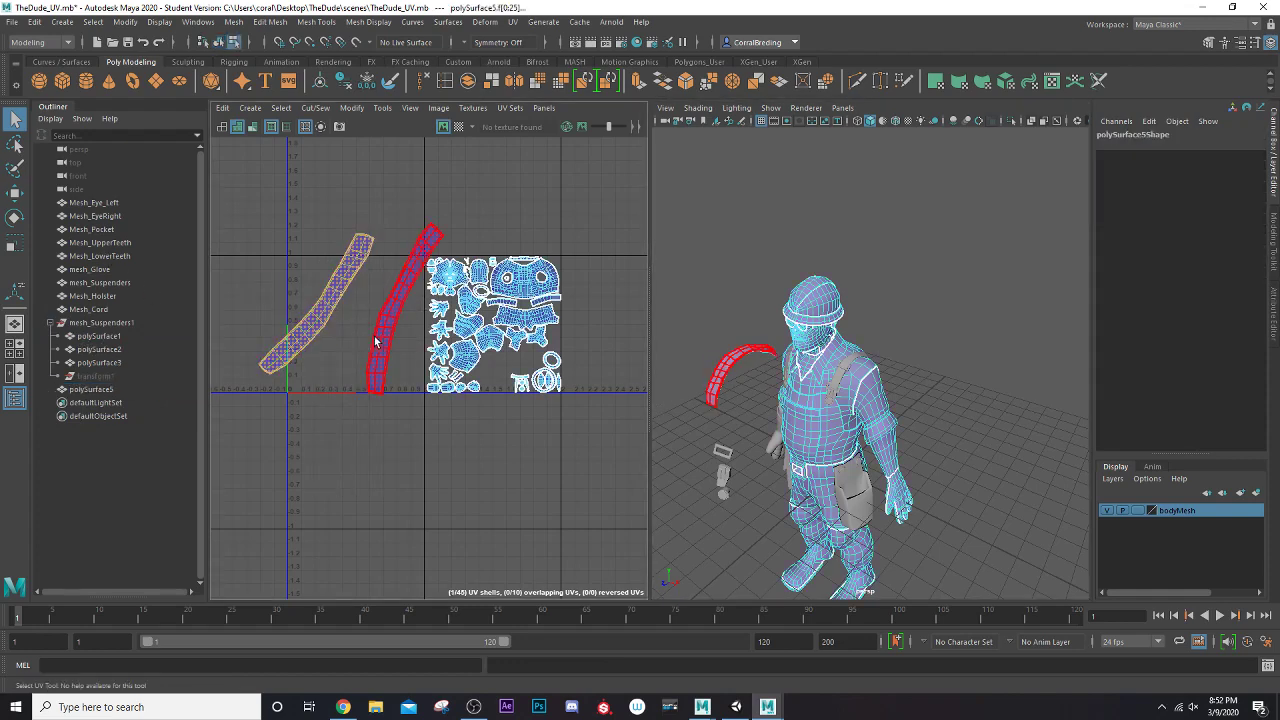
left_click(375, 342, "shift")
key("r")
left_click_drag(352, 310, 495, 375)
key("w")
scroll(497, 376, "up", 6)
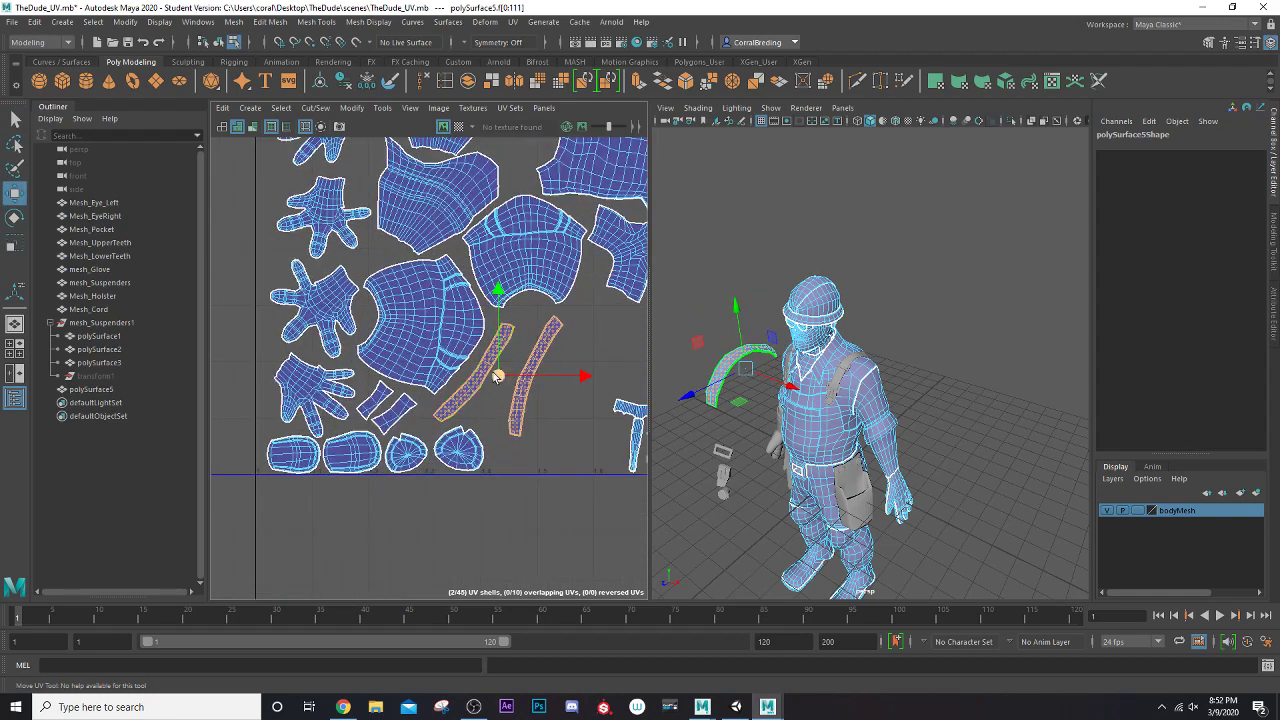
Rotate and move the second strap UV shell so it nests parallel beside the first one
left_click(541, 348)
key("e")
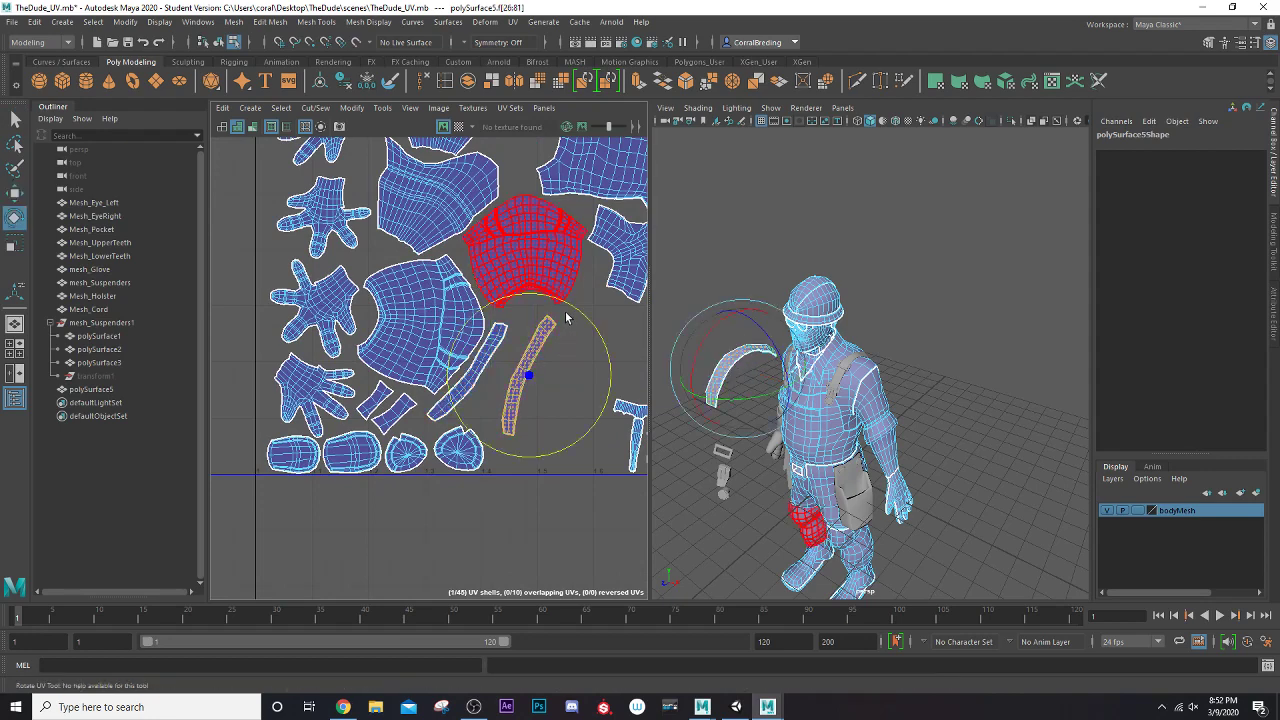
left_click_drag(566, 318, 425, 466)
key("w")
left_click_drag(540, 367, 508, 359)
key("e")
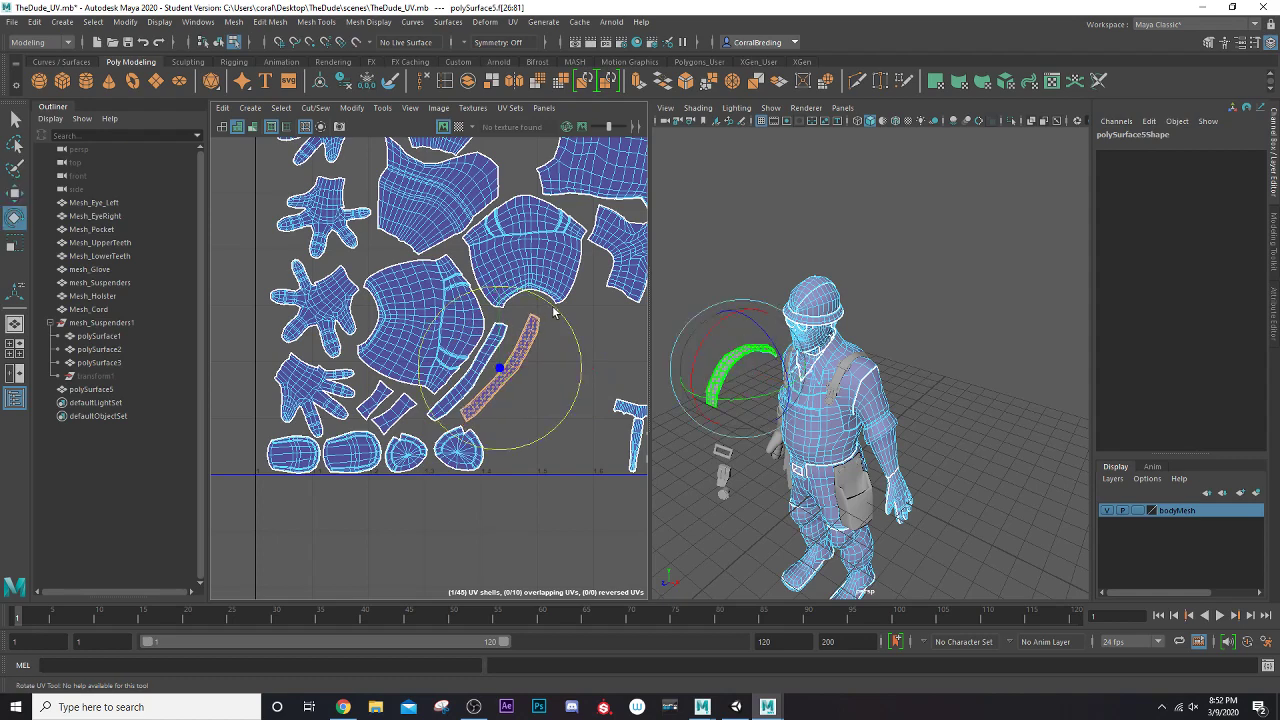
left_click_drag(554, 313, 548, 296)
key("w")
left_click_drag(501, 368, 495, 368)
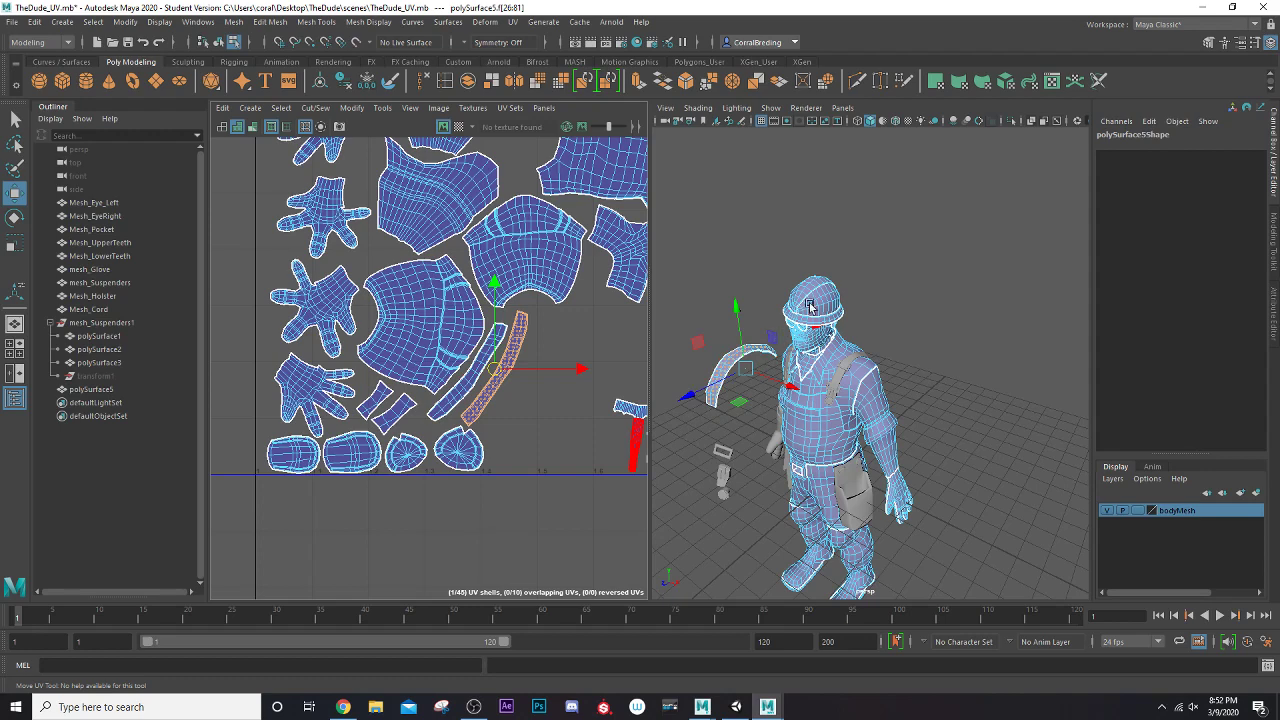
Return to object selection and rename the combined body mesh as mesh_ConstructionDude
right_click_drag(810, 304, 884, 283)
left_click(928, 291)
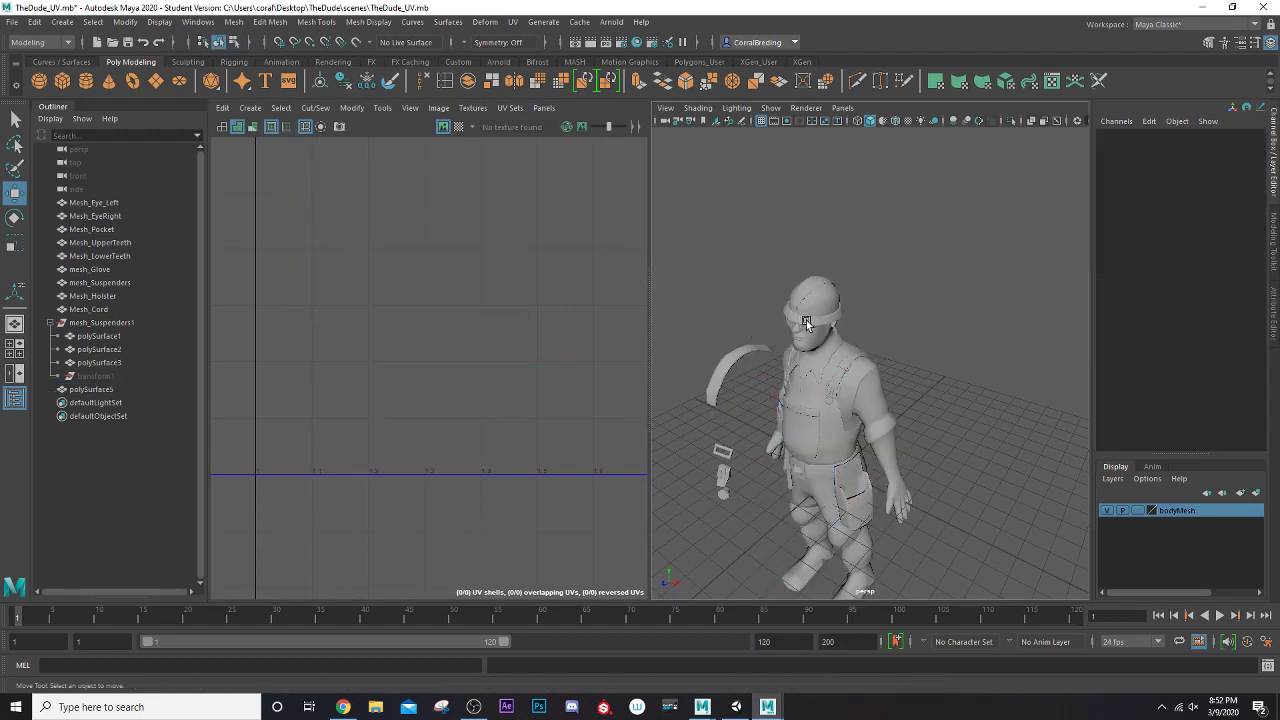
left_click(806, 320)
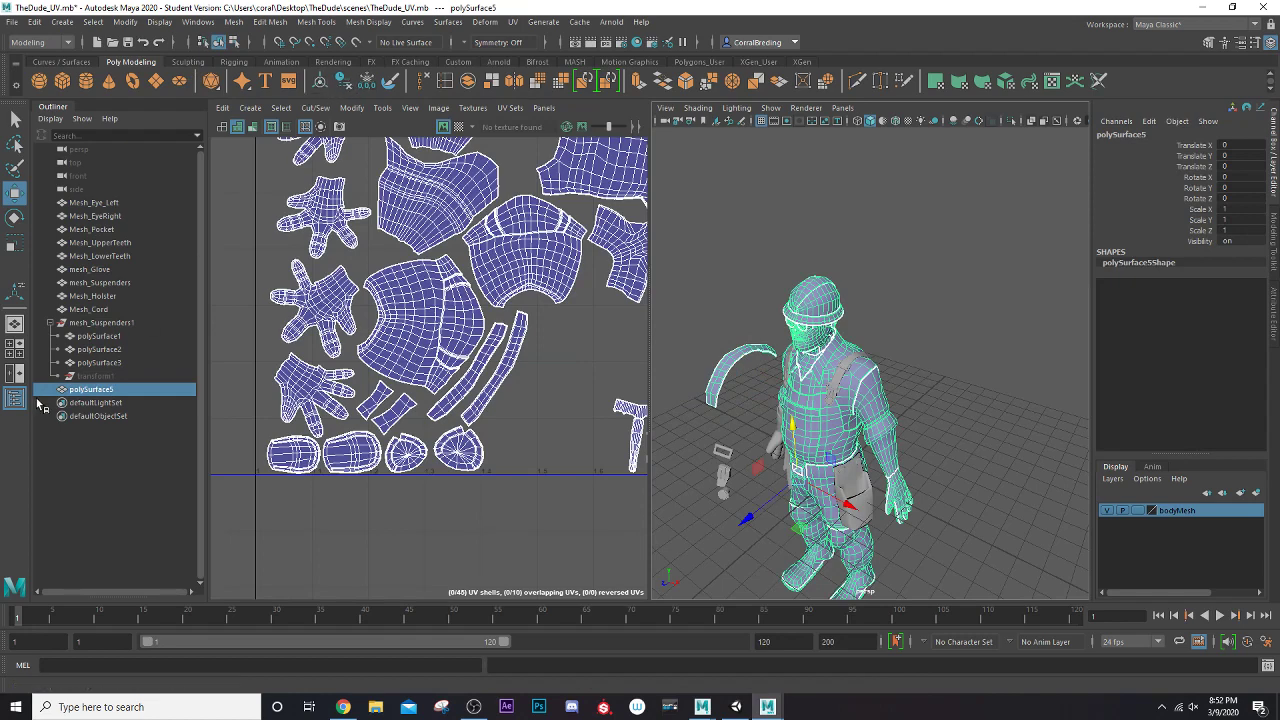
left_click(1115, 135)
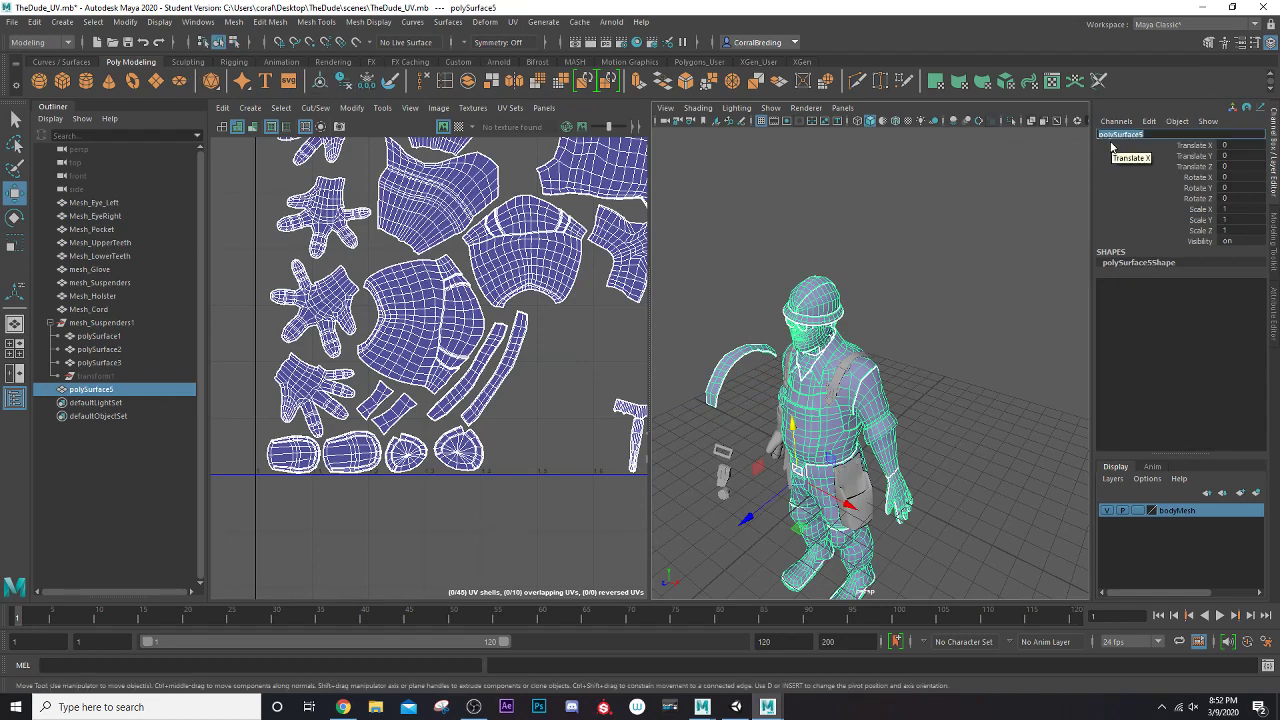
type("mes")
type("h_ConstructionDude")
key("Return")
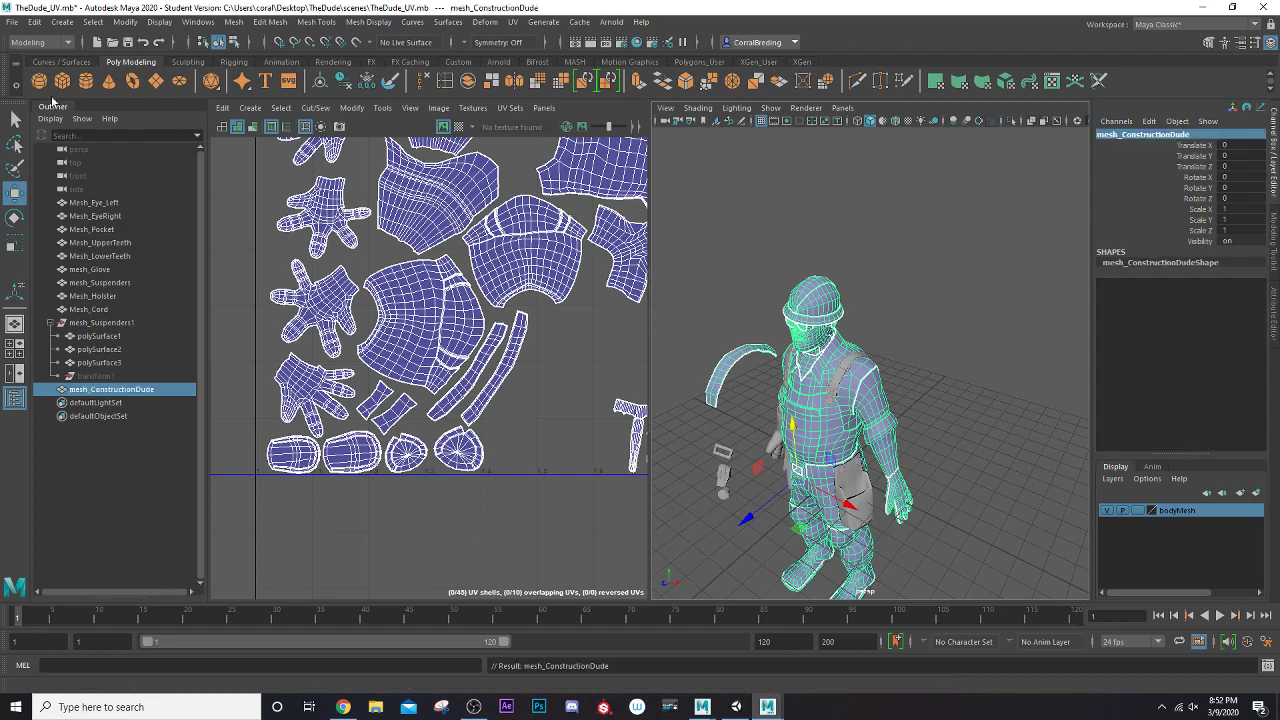
Save the scene with the renamed body mesh, accepting the student version notice
left_click(12, 21)
left_click(41, 75)
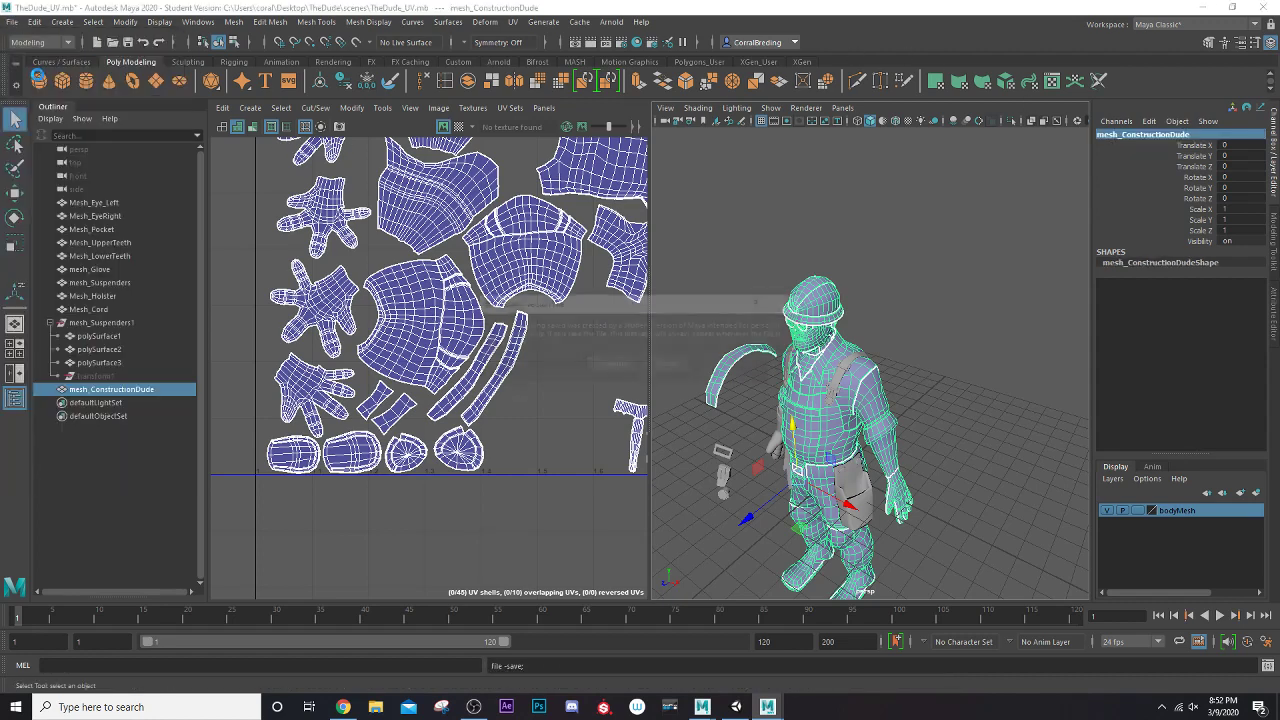
left_click(618, 366)
key("w")
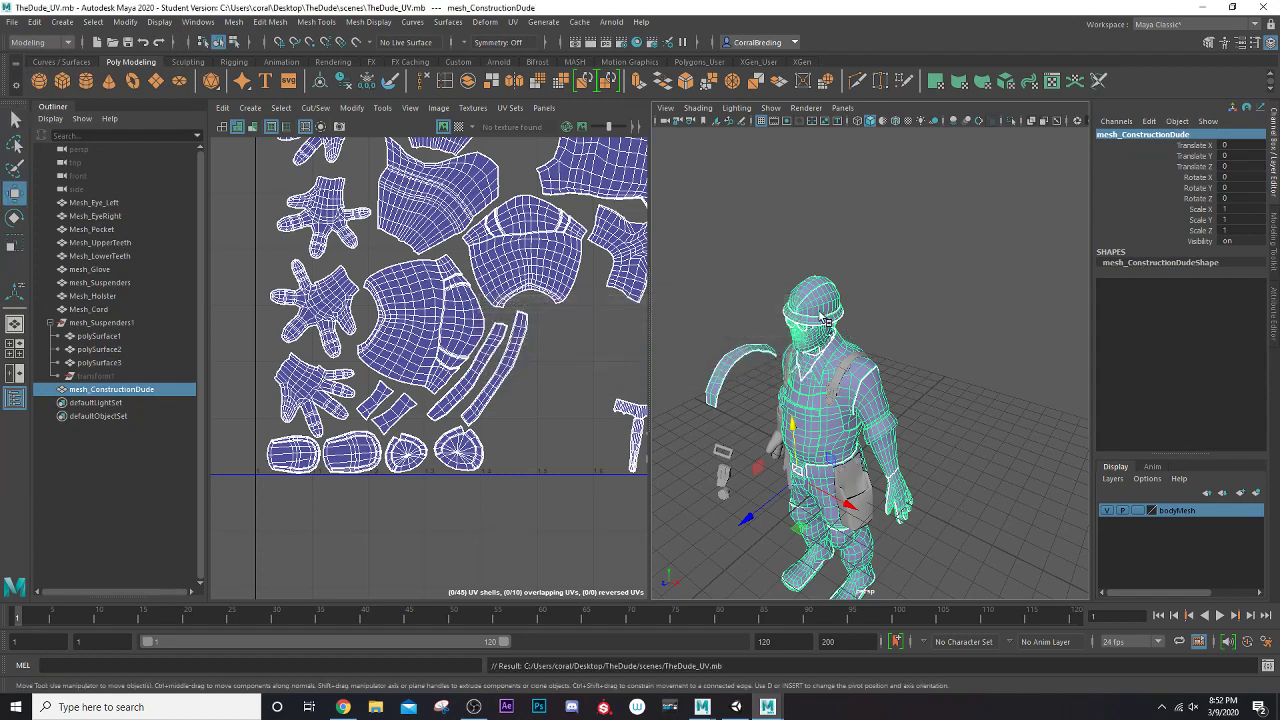
Deselect the body mesh and select the rectangular buckle piece below the suspender strap copy
right_click(825, 320)
left_click(765, 376)
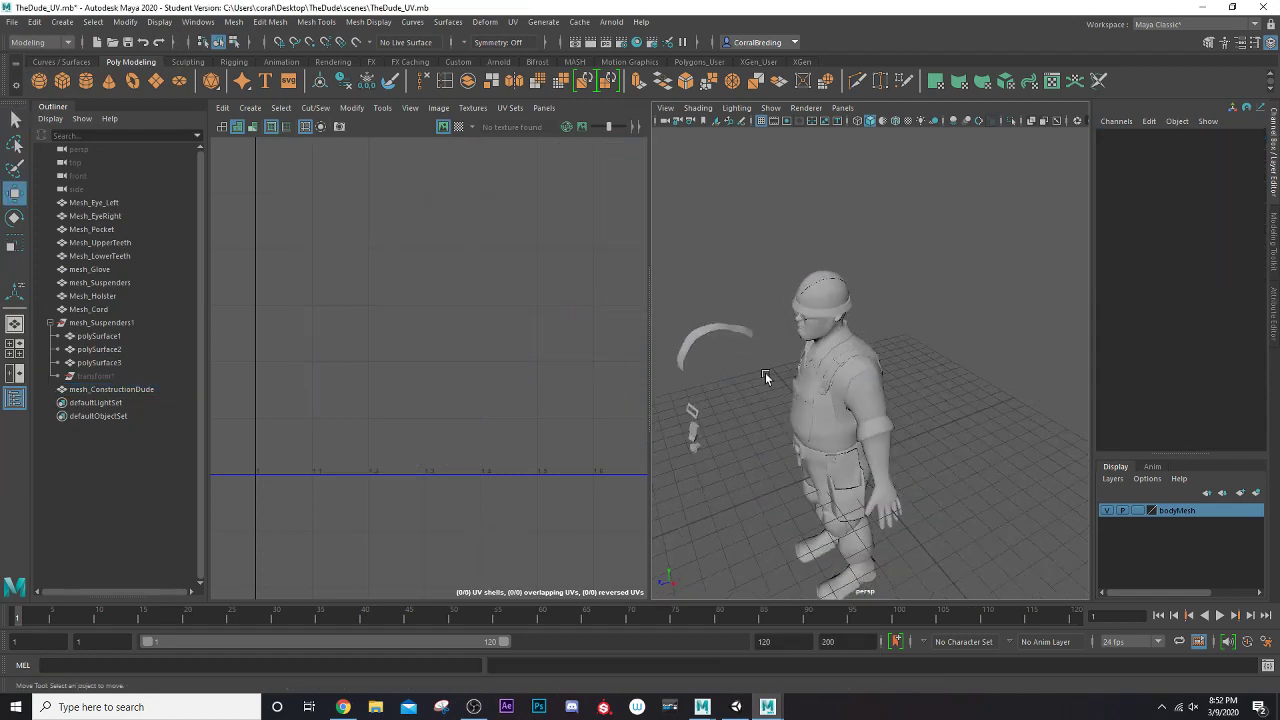
left_click(729, 328)
left_click(694, 410)
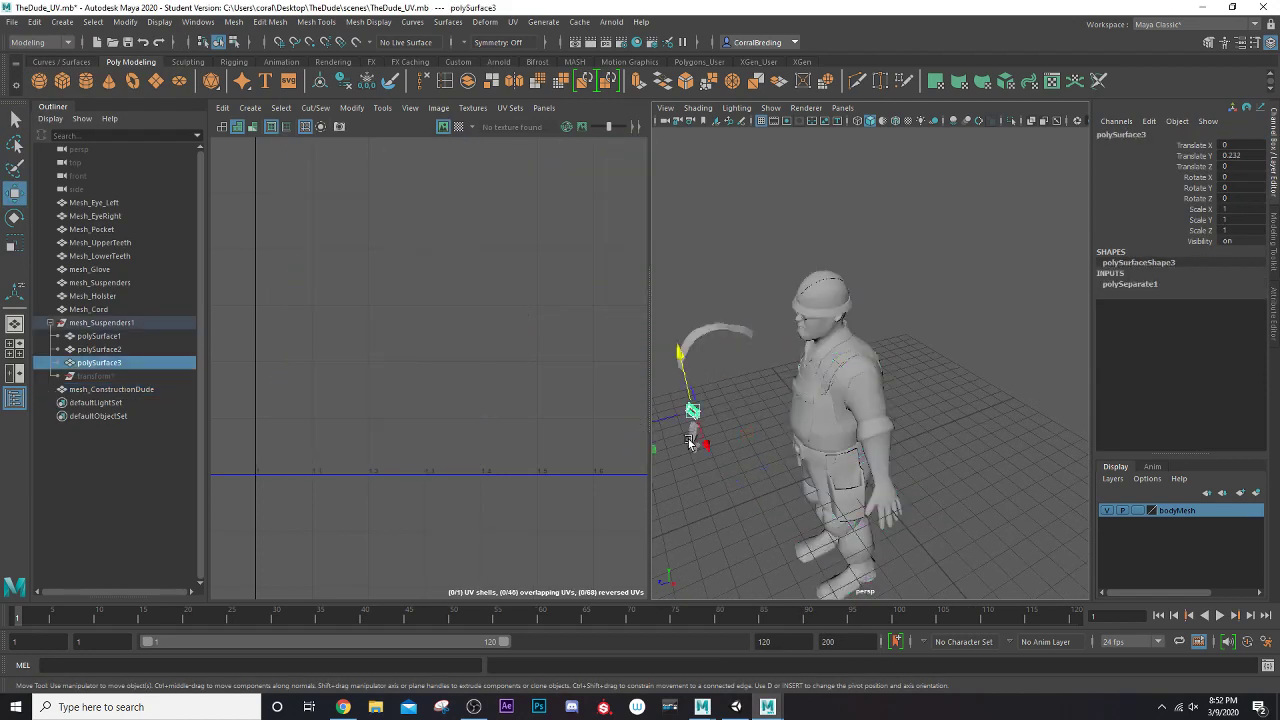
left_click_drag(706, 461, 867, 480, "alt")
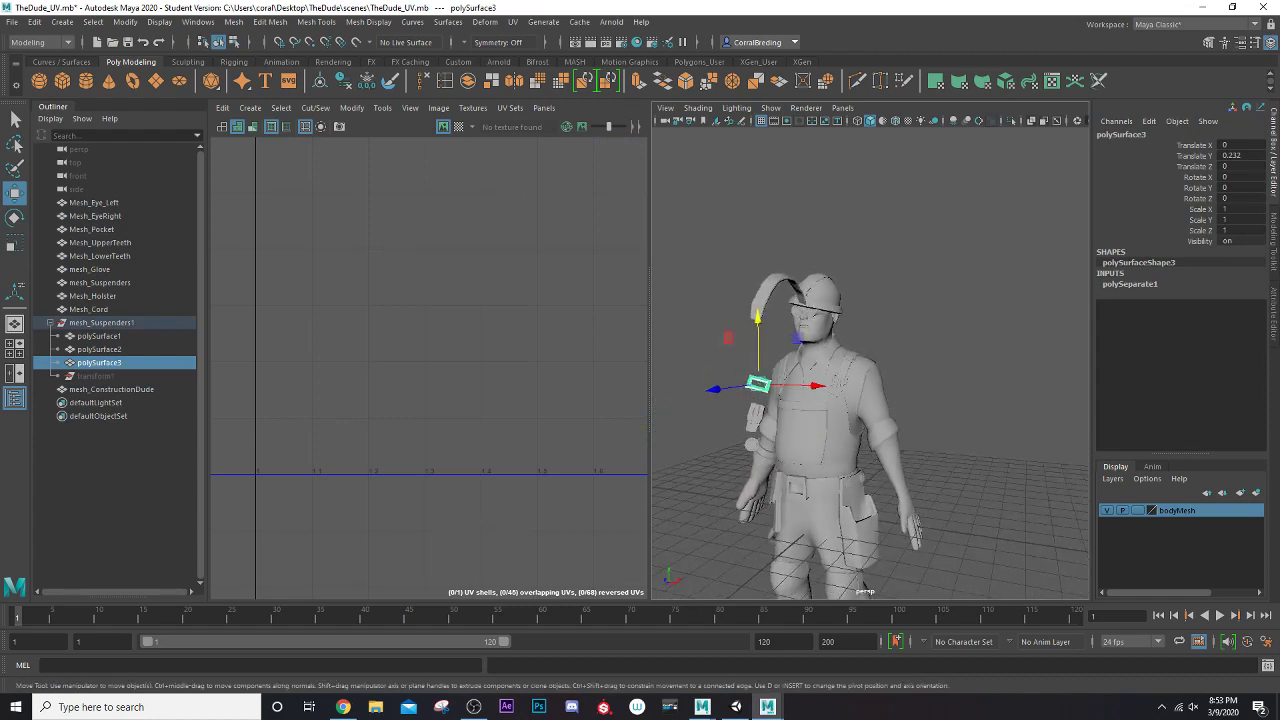